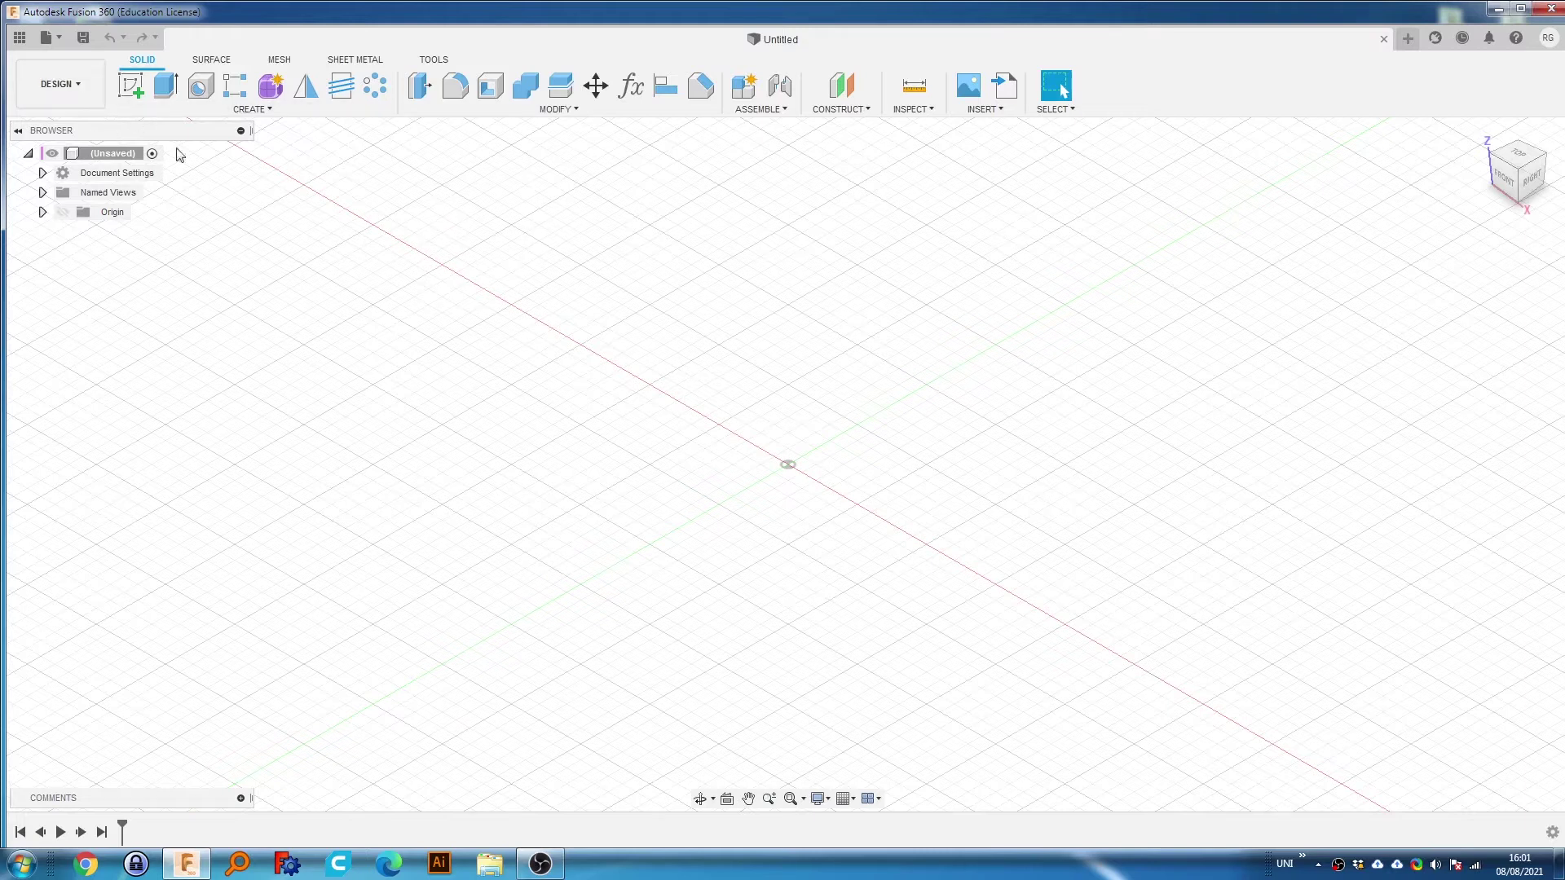
Examine the list of available workspaces, including Design, Generative Design and Render, while staying in the Design workspace.
click(65, 103)
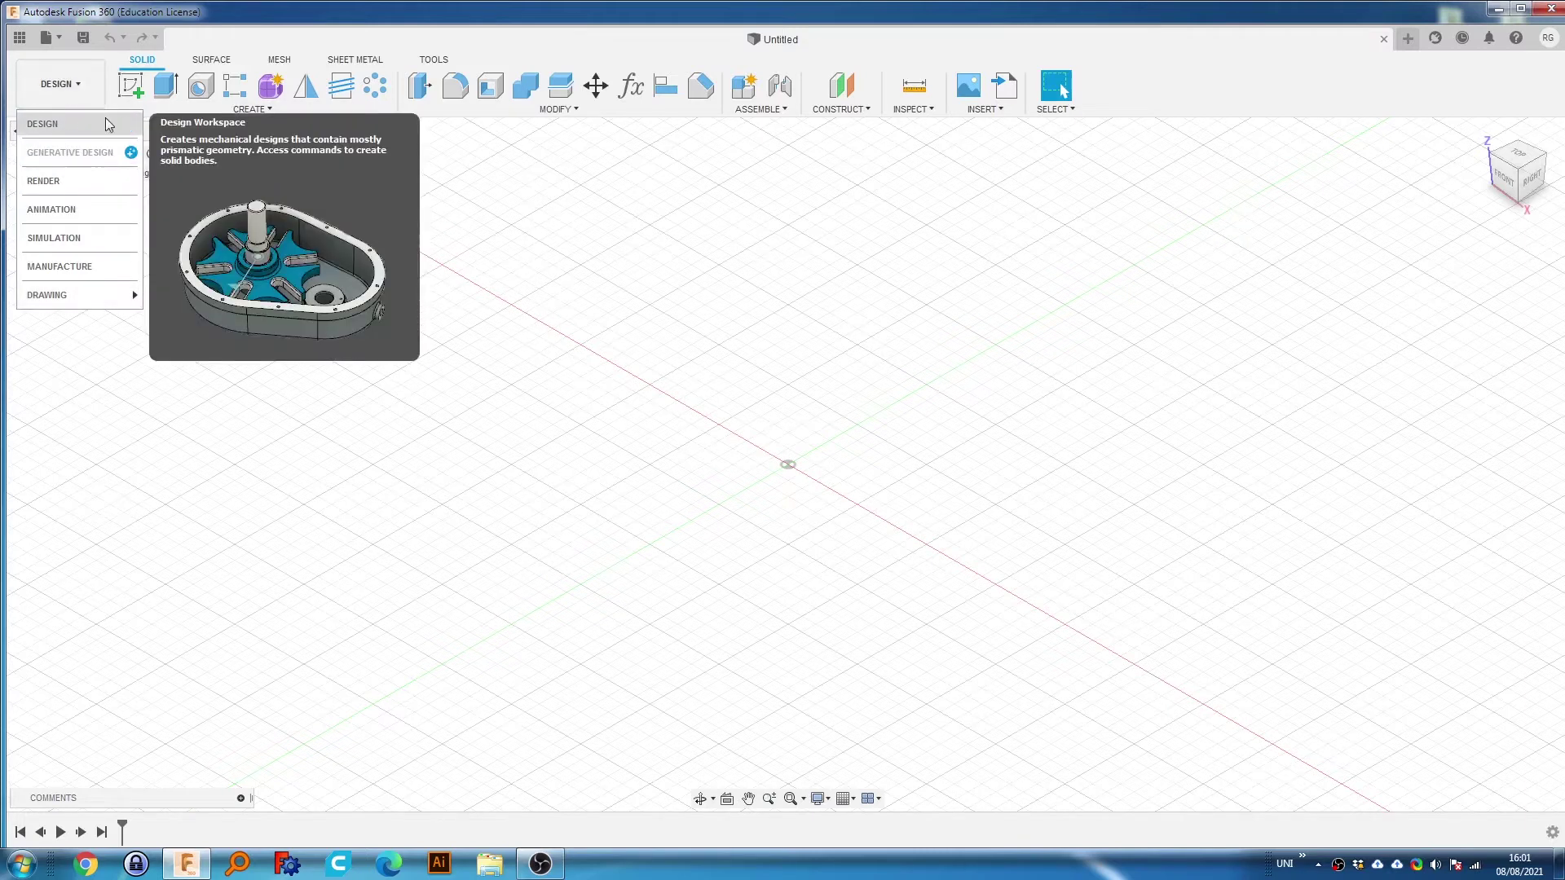
click(55, 121)
click(62, 90)
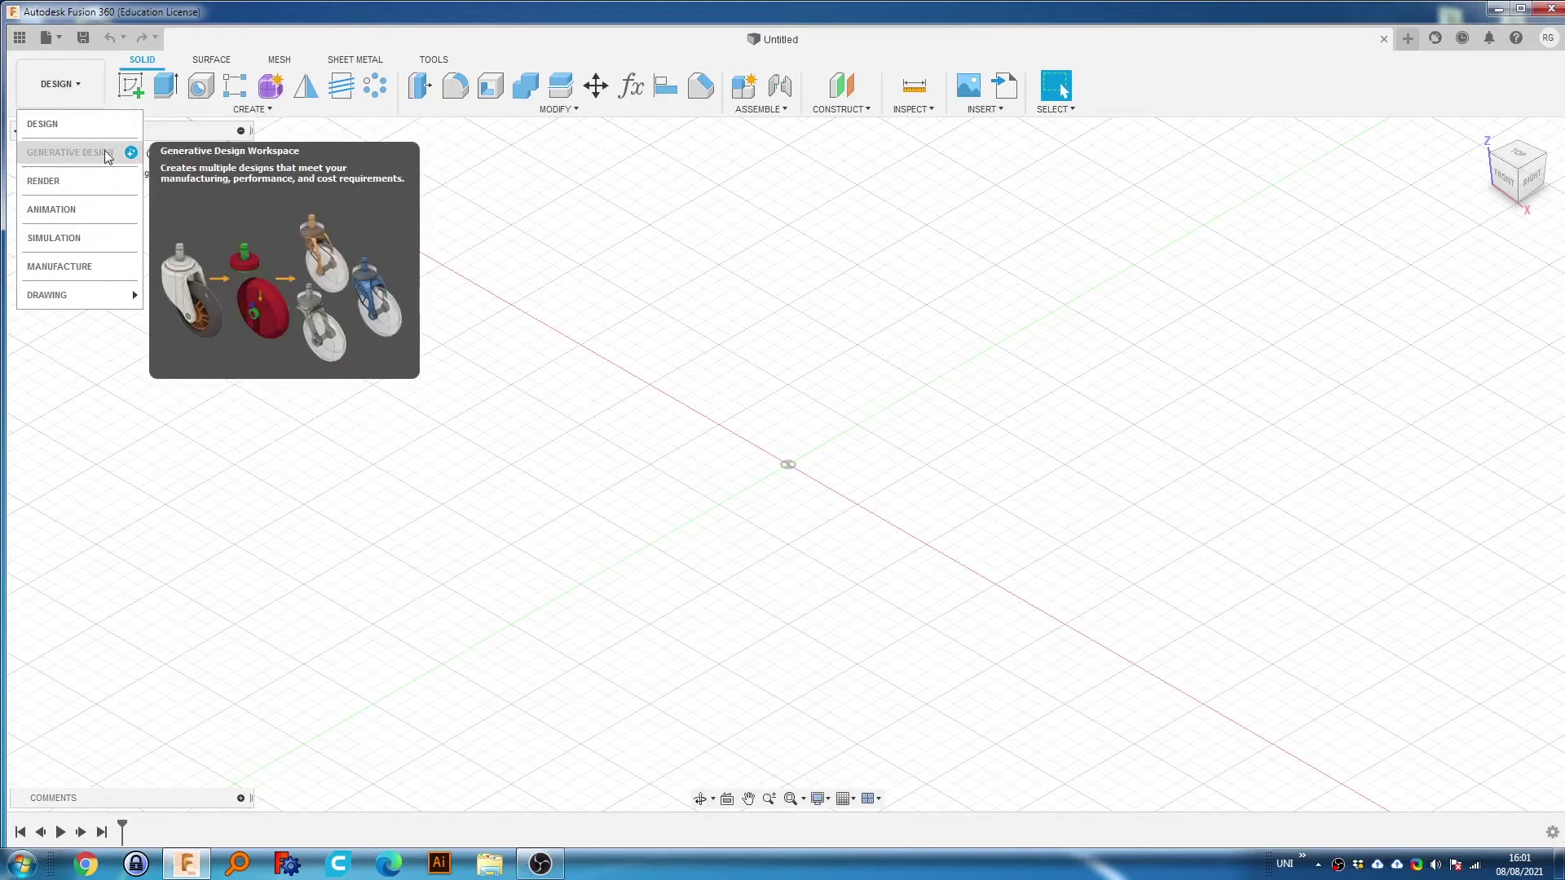
click(101, 152)
click(73, 104)
click(45, 155)
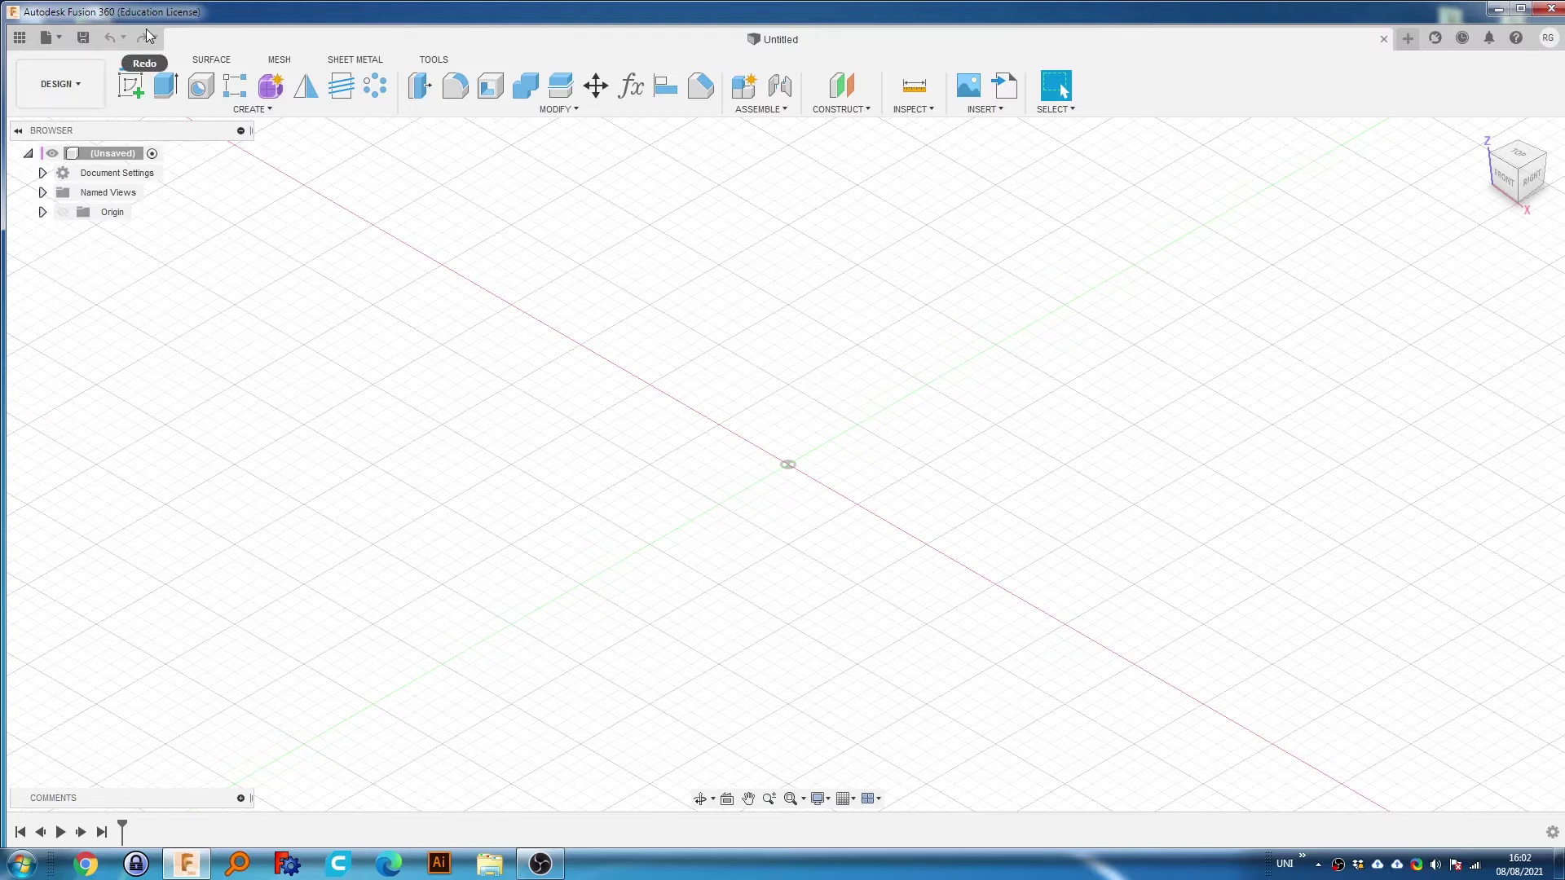
click(92, 85)
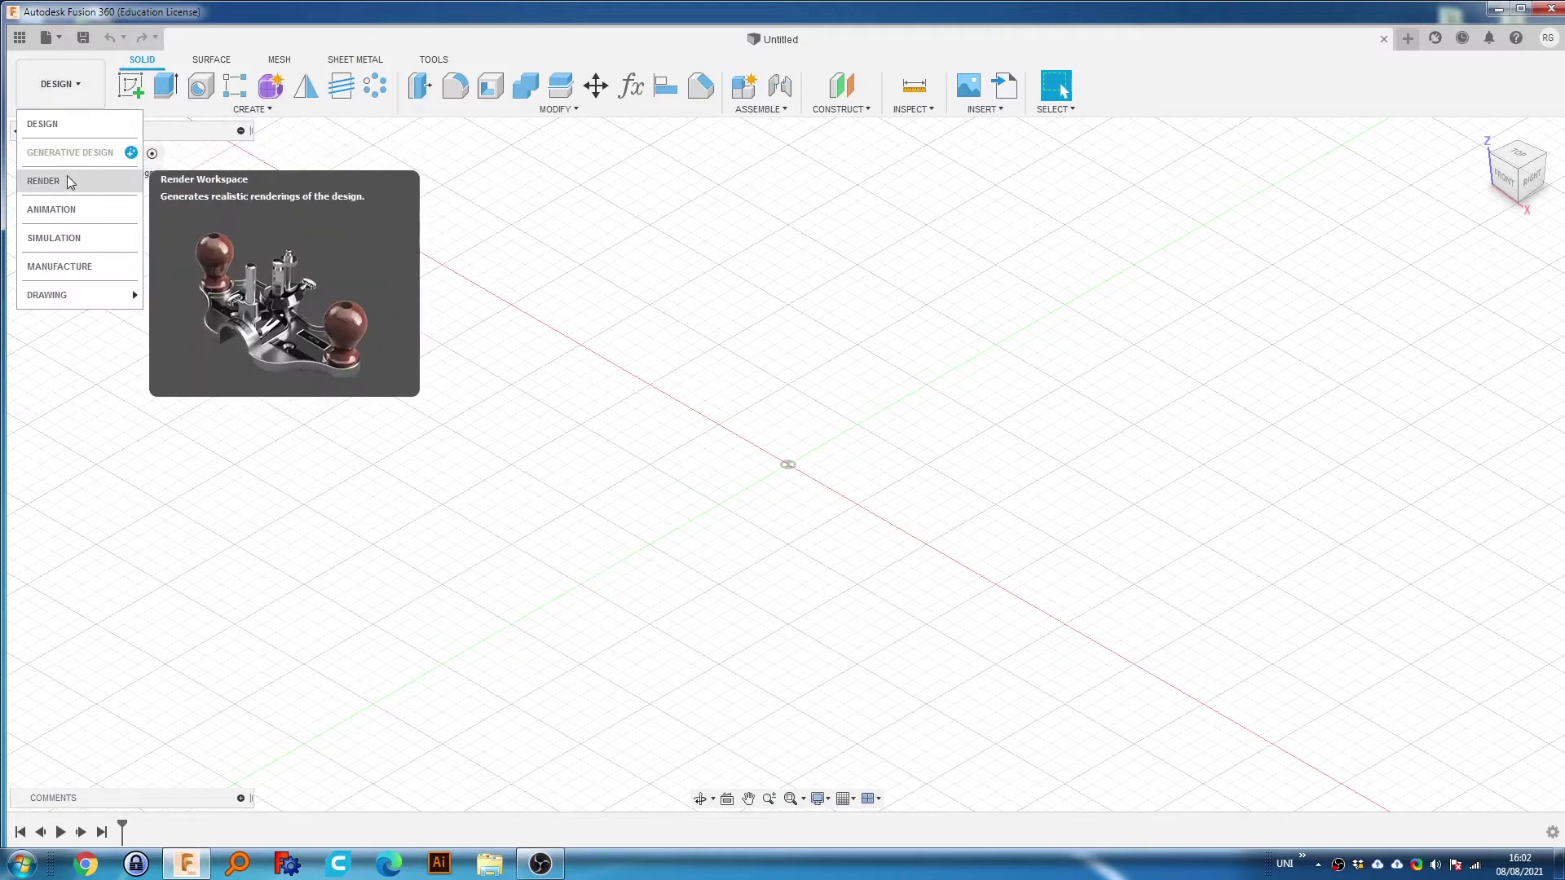
click(57, 125)
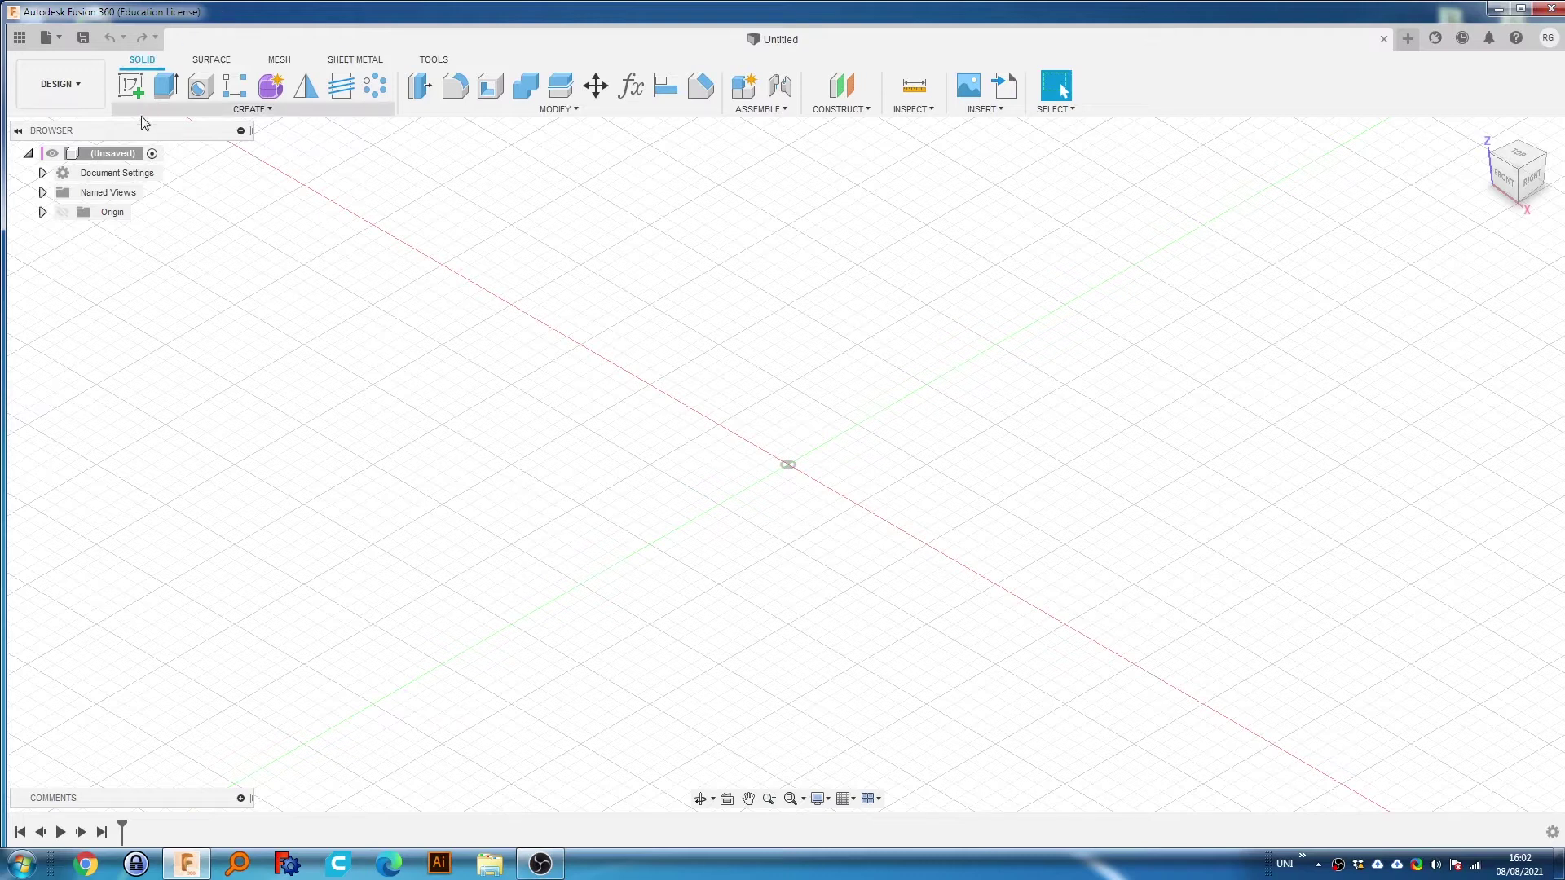
Visit the Render workspace to view its tools and rendering gallery, and return to the Design workspace.
click(80, 94)
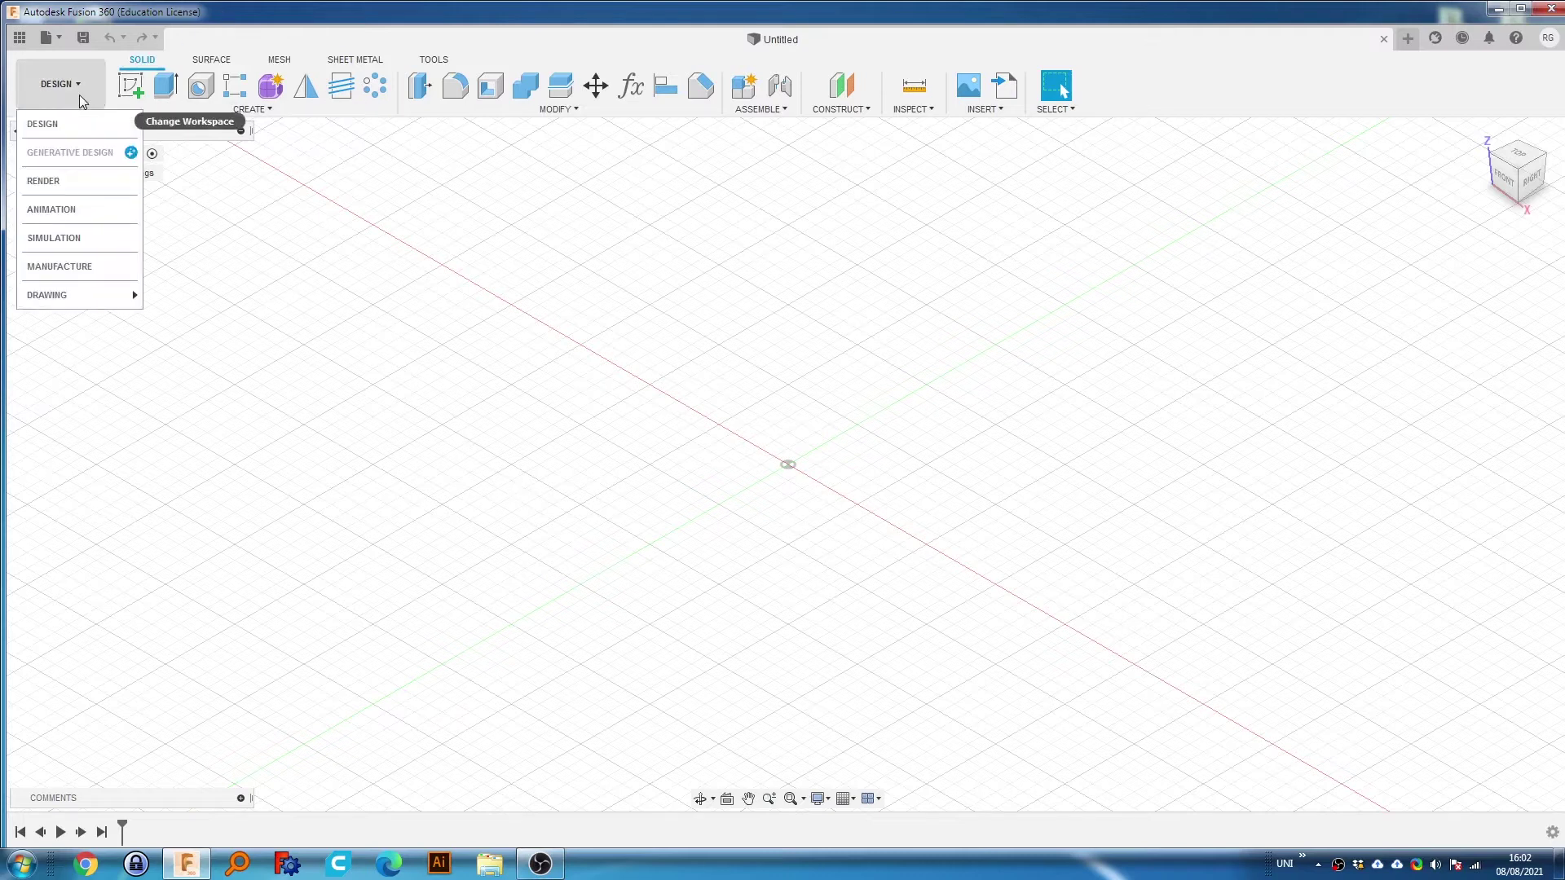
click(35, 187)
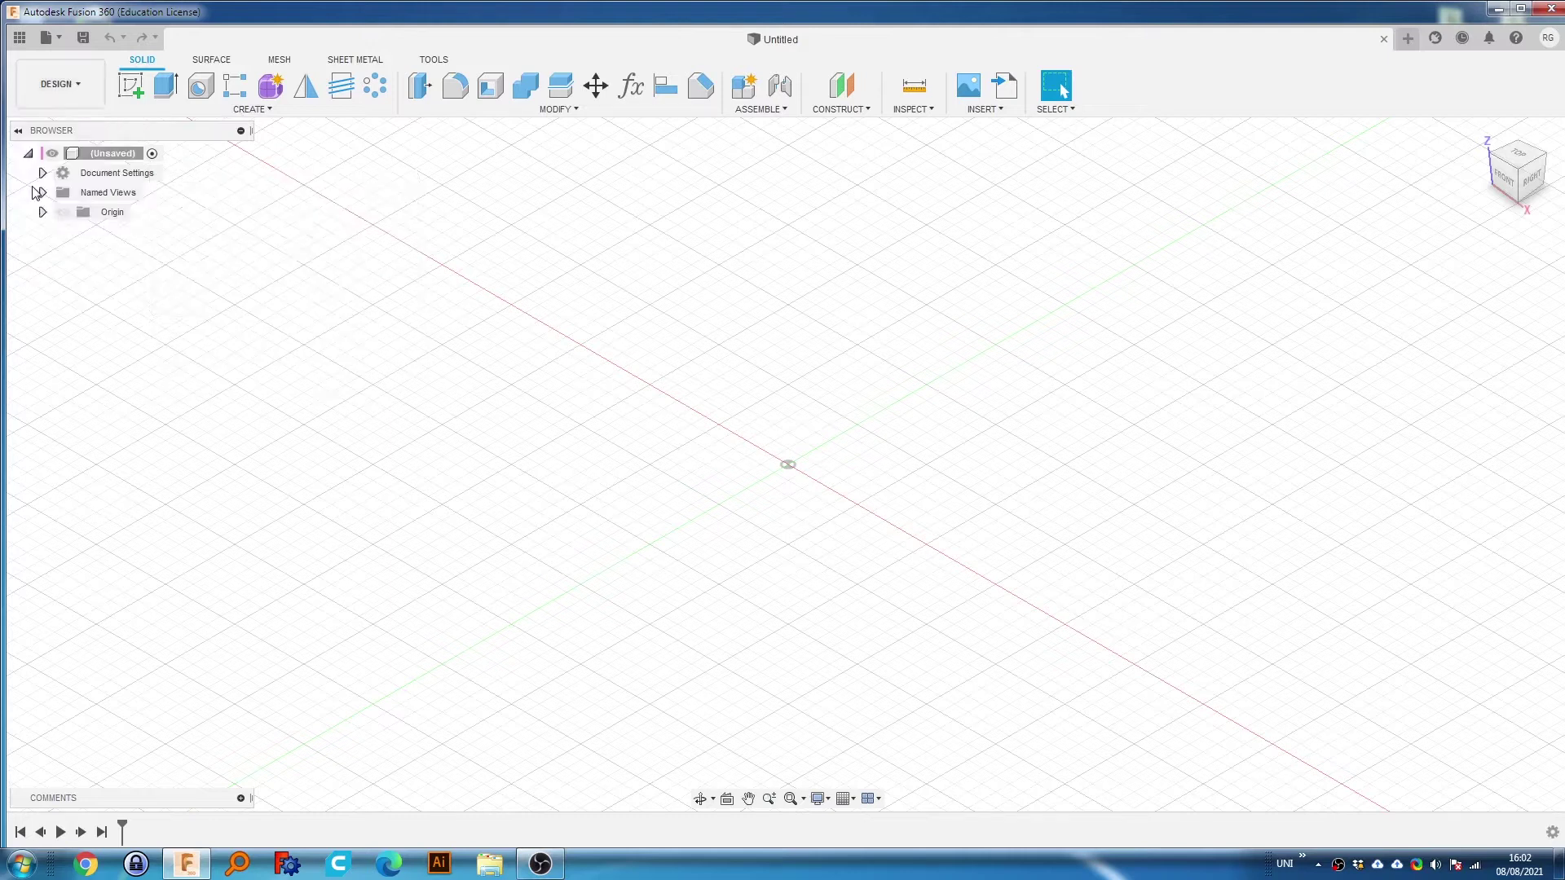
click(55, 88)
click(55, 174)
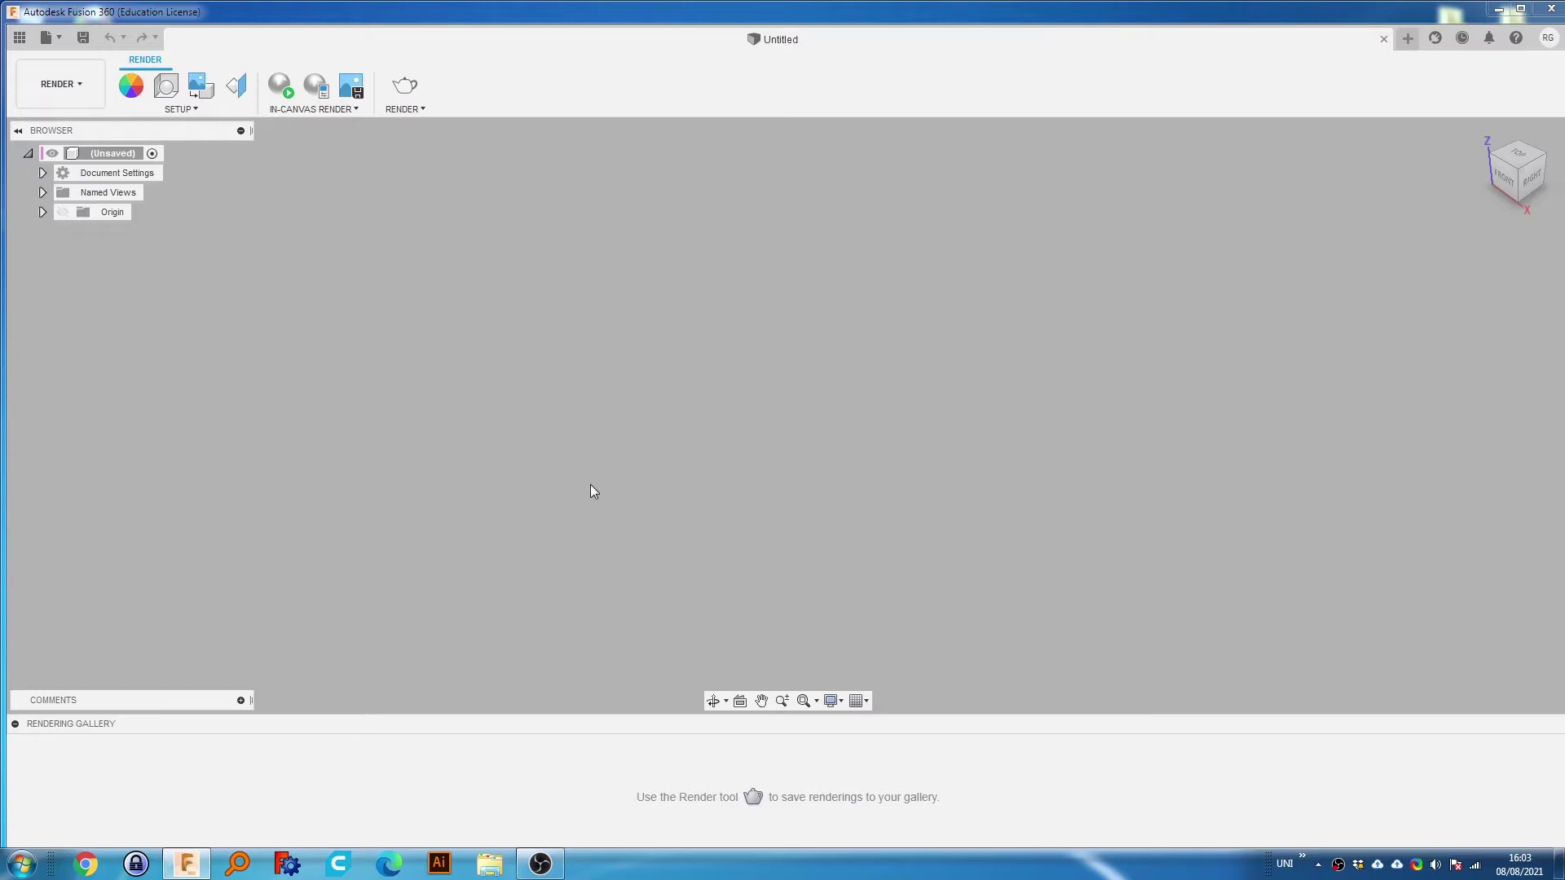
click(94, 96)
click(49, 123)
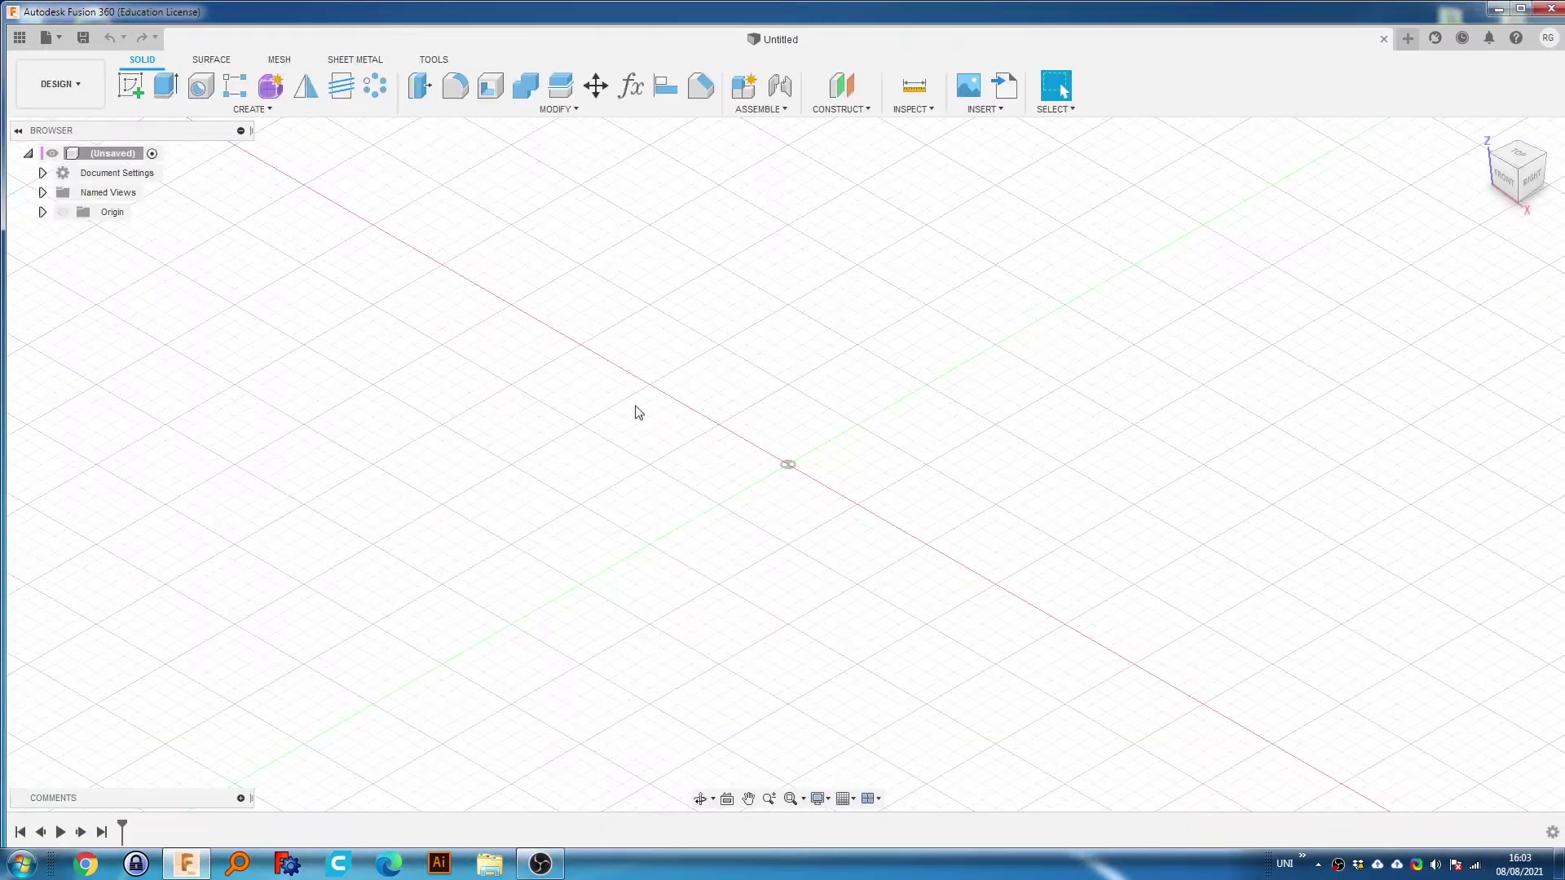
Switch to the Animation workspace and move the timeline playhead to about 20.7.
click(61, 87)
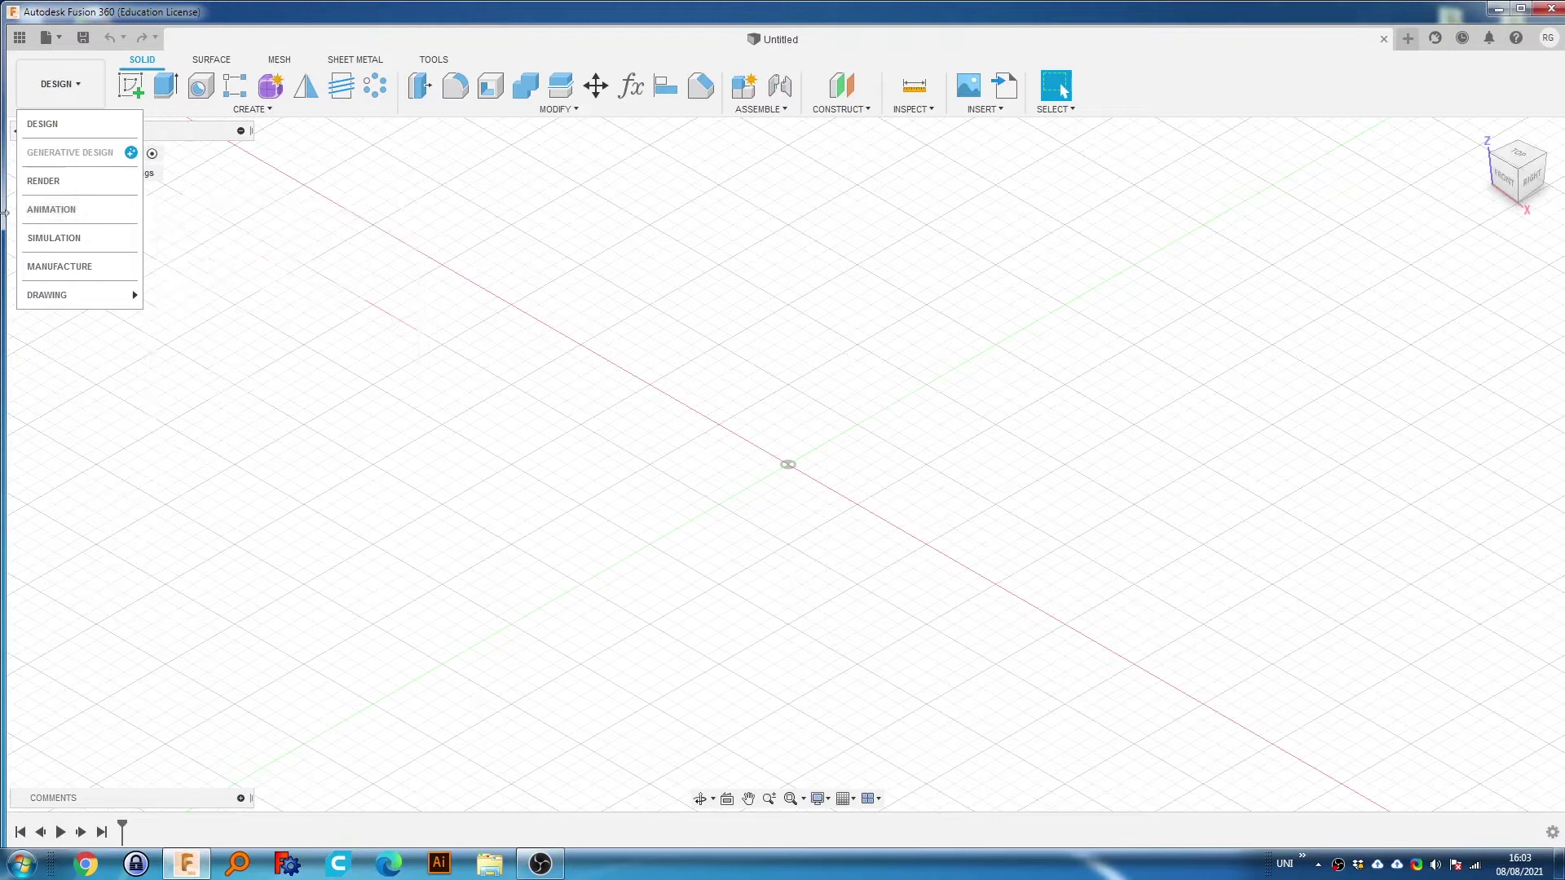
click(77, 209)
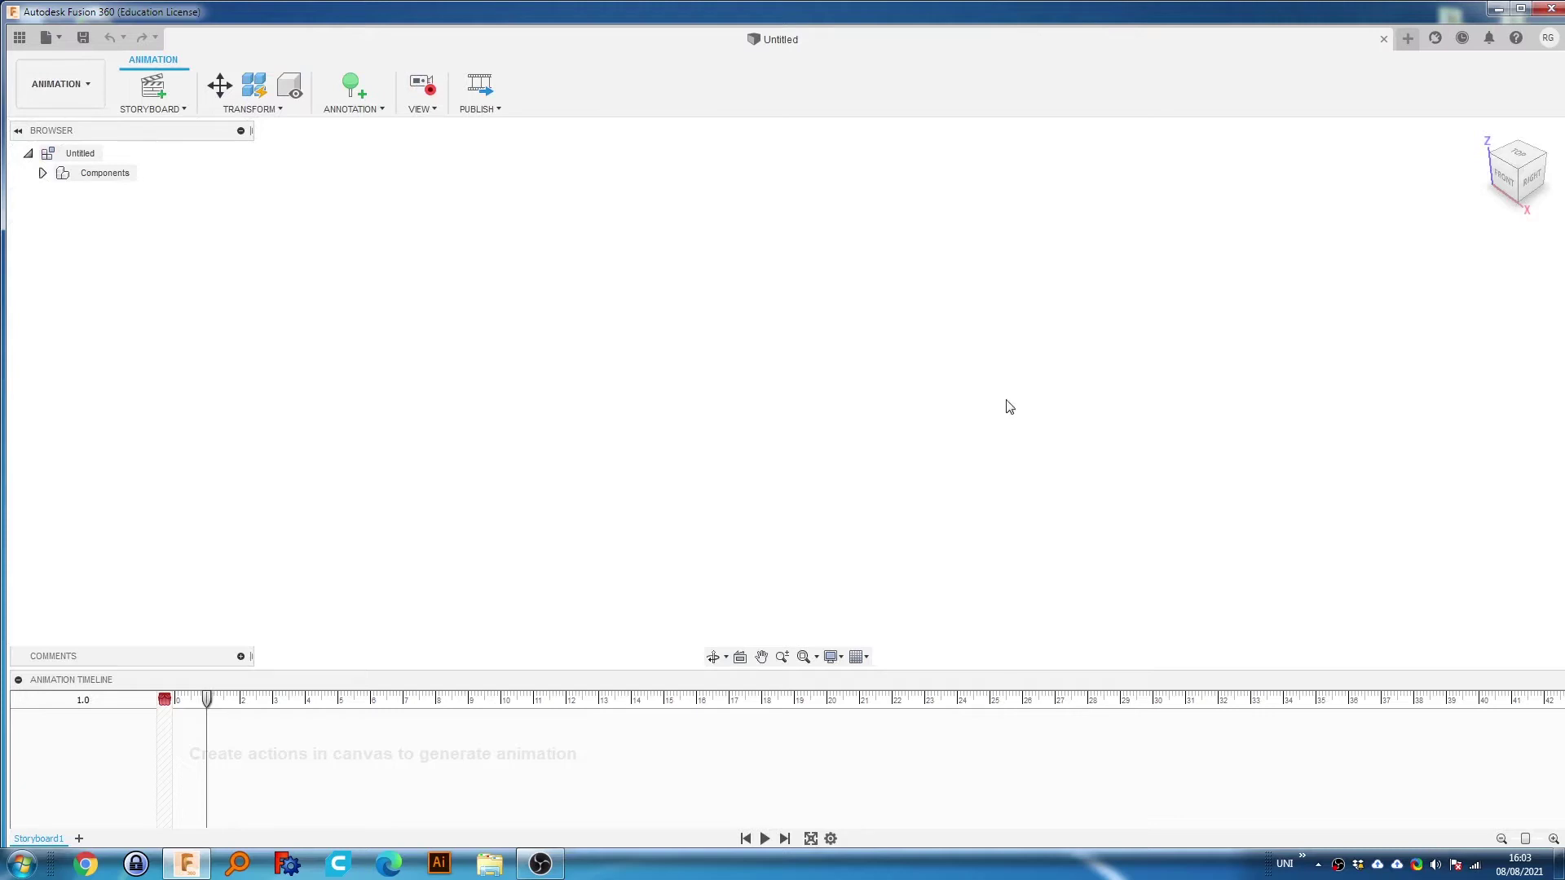
drag(206, 701, 748, 707)
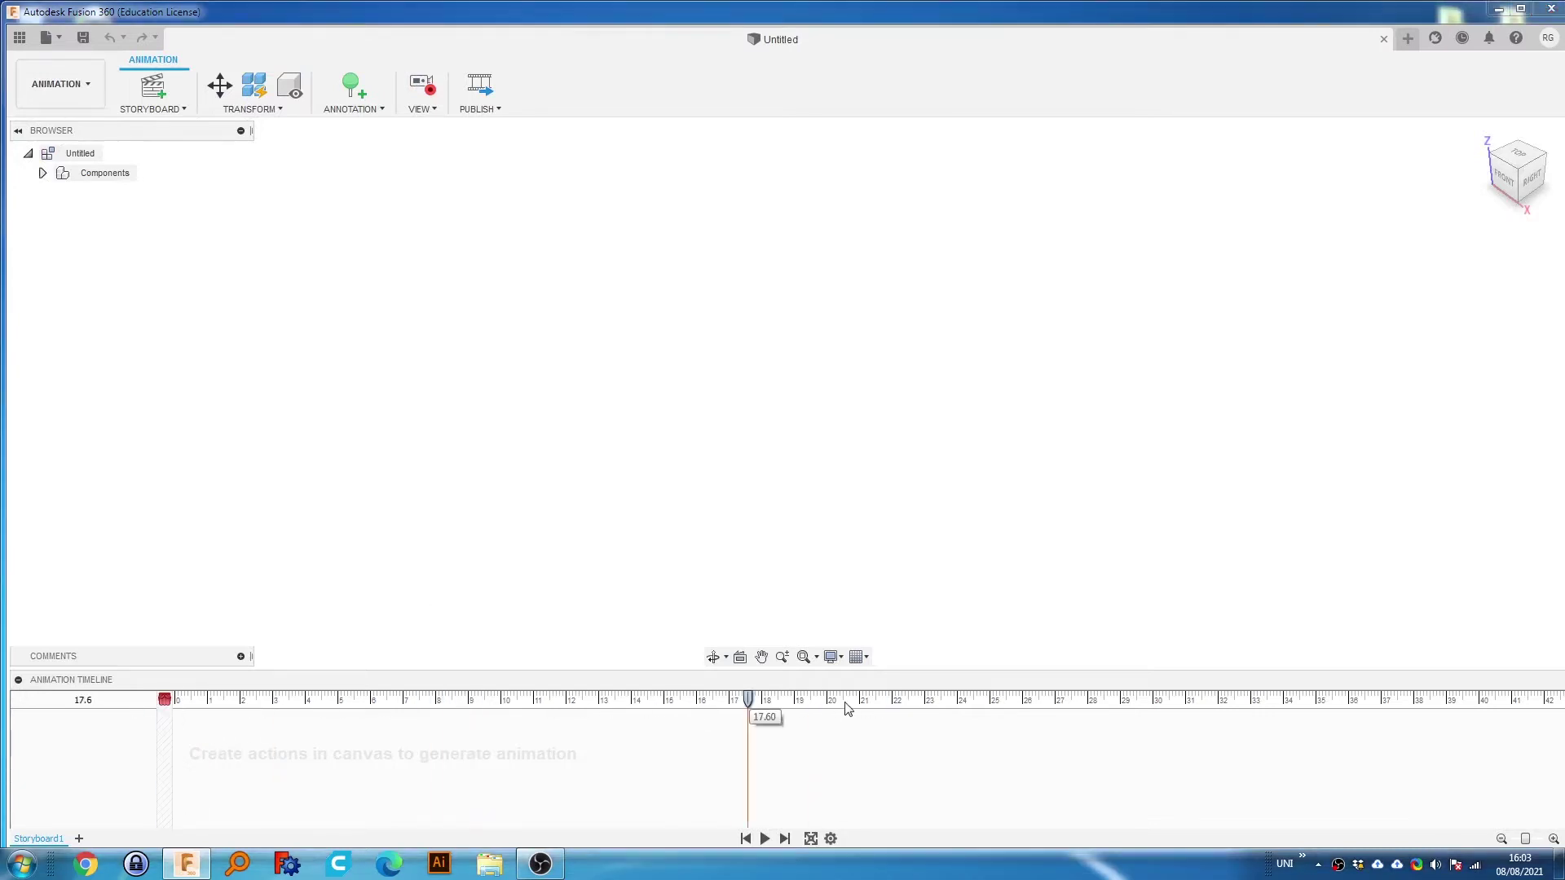
click(850, 706)
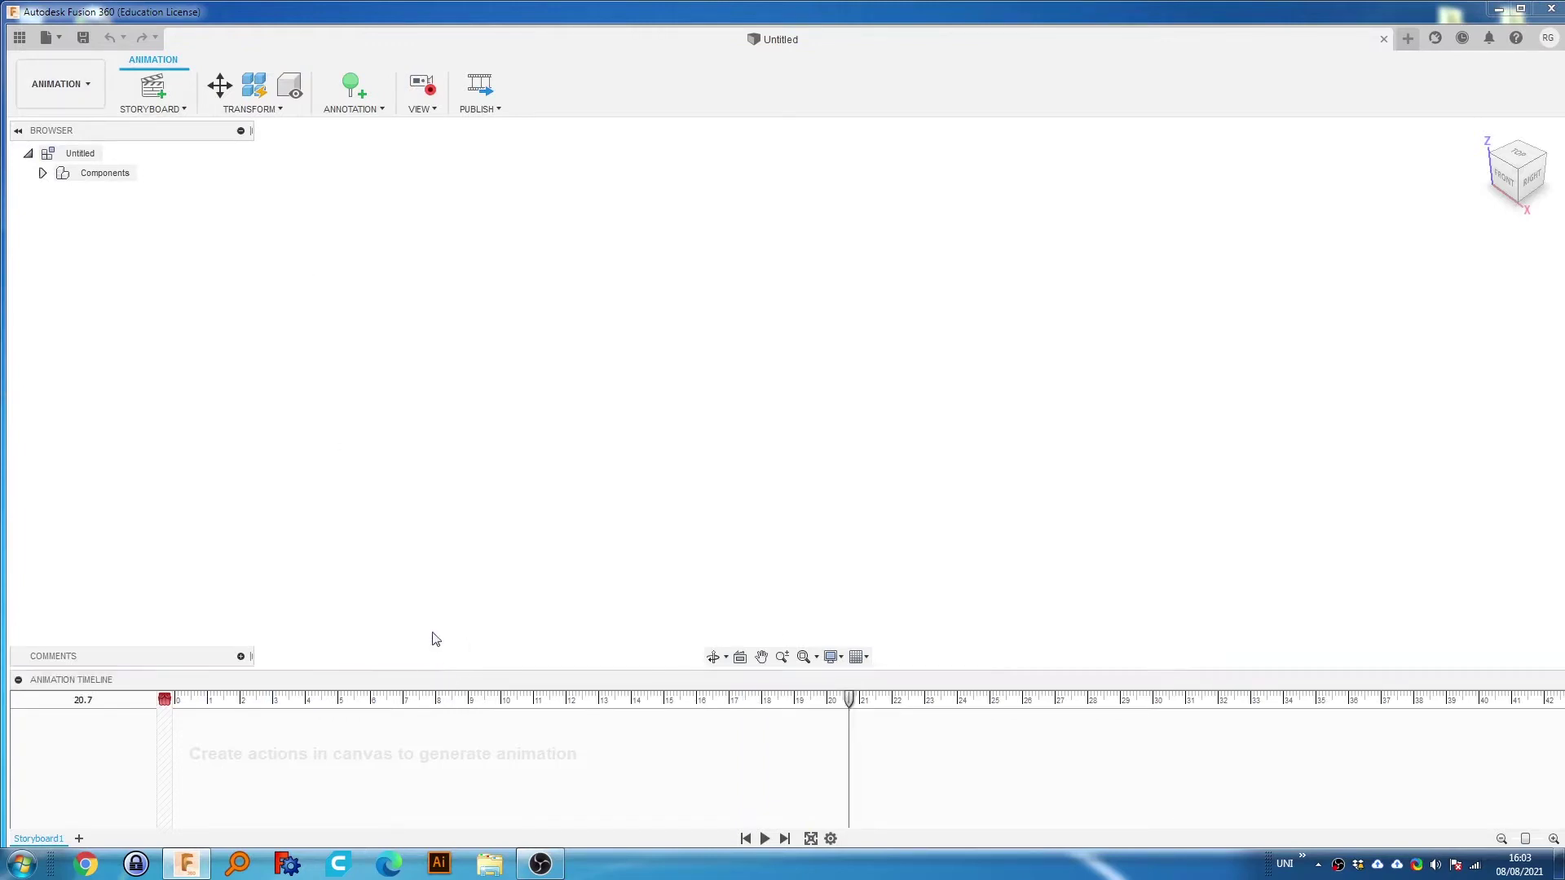
Switch to the Simulation workspace to view the study types, and cancel creating a new study.
click(88, 94)
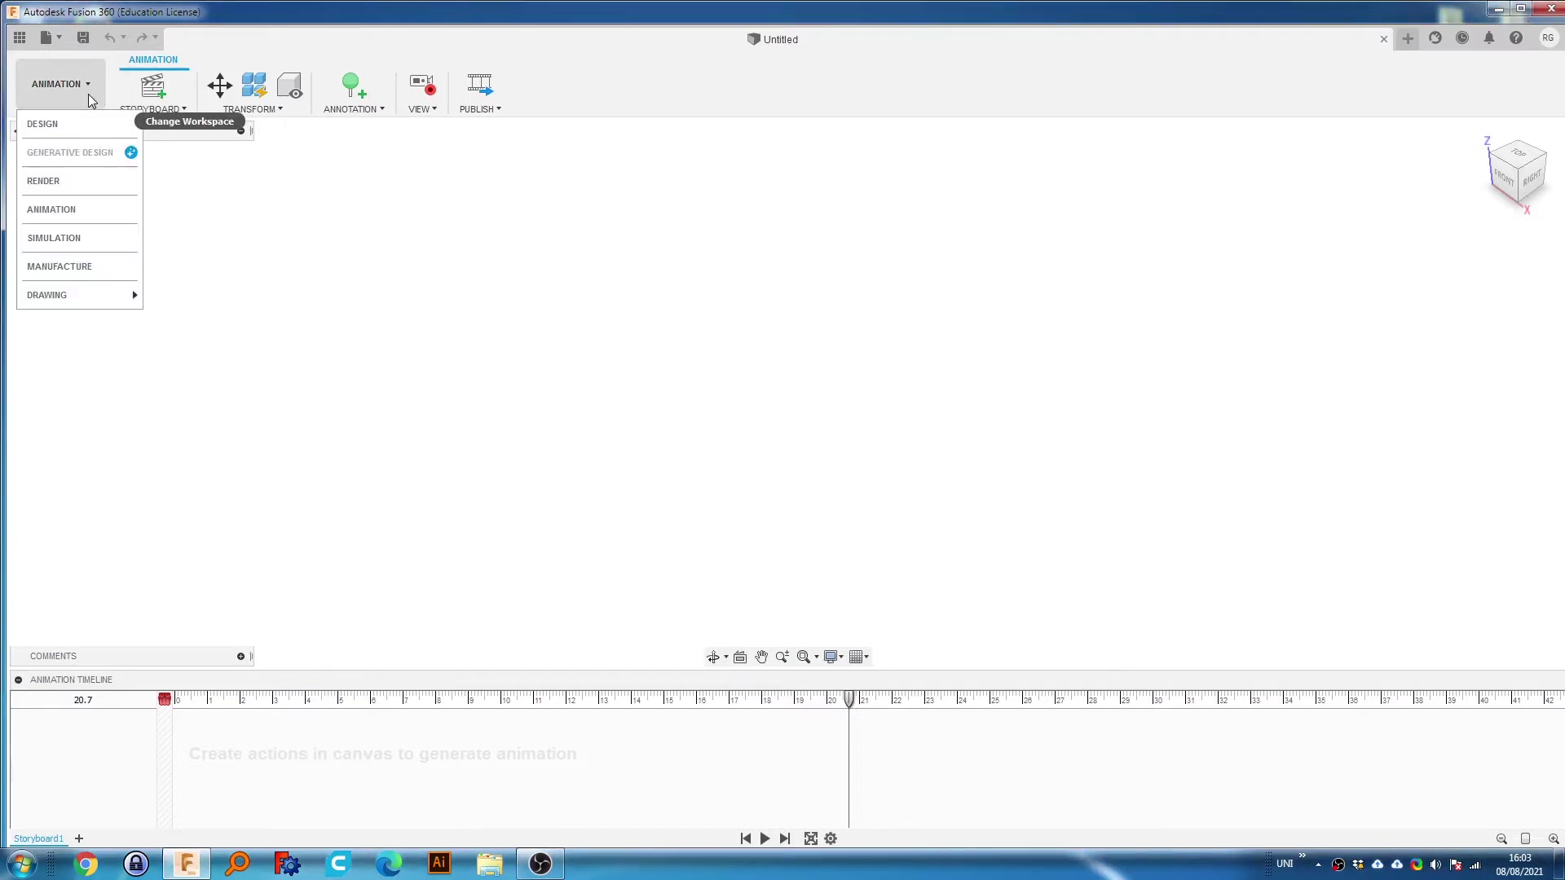
click(90, 238)
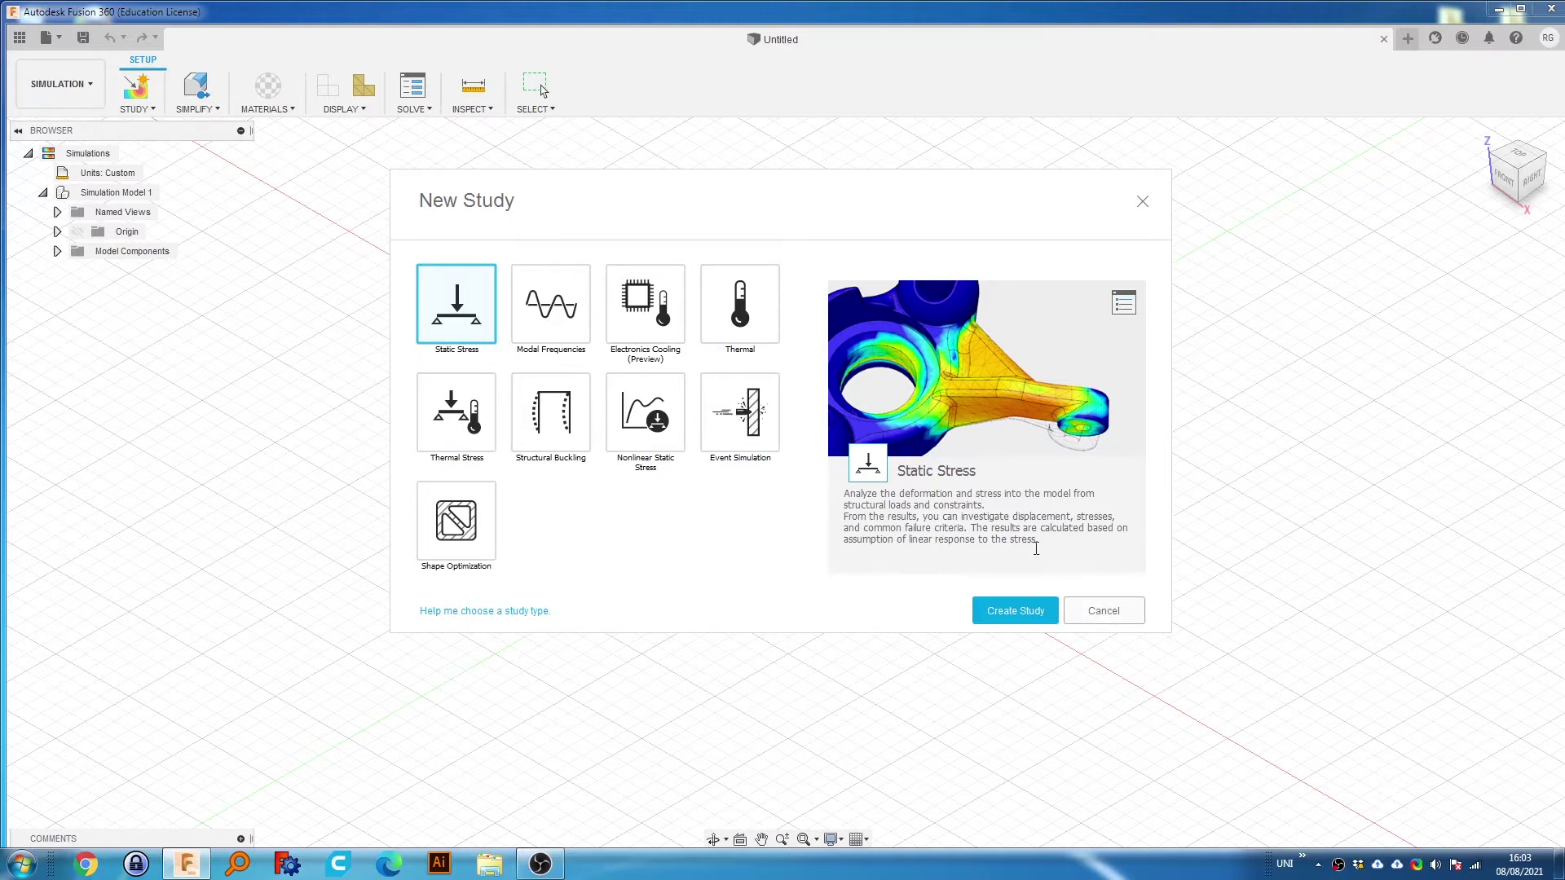
click(1140, 617)
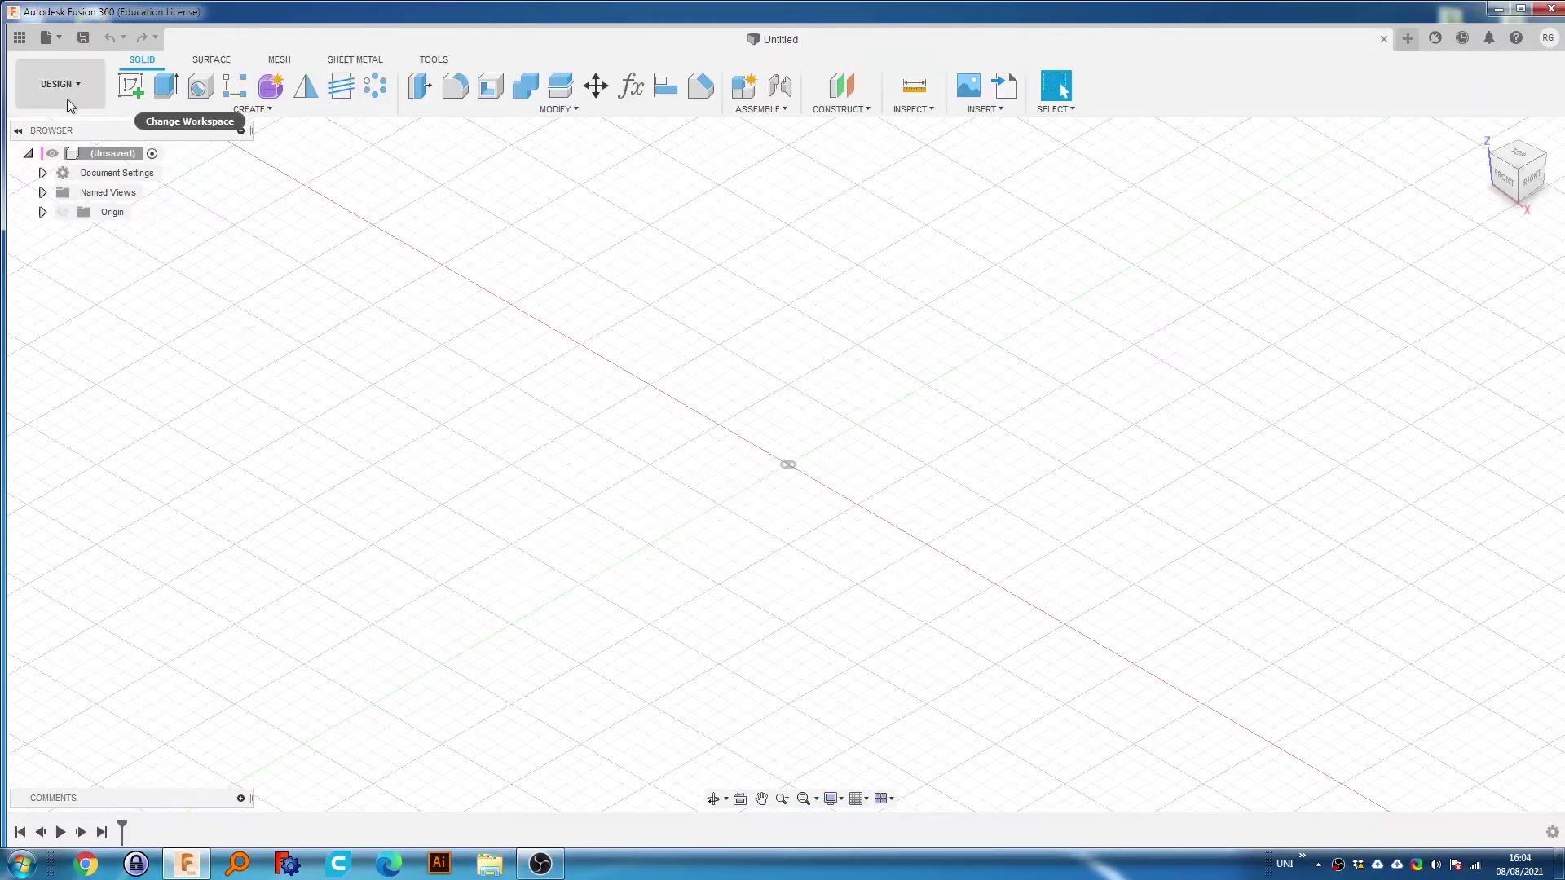
Examine the Manufacture workspace entry and its description in the list of workspaces.
click(66, 92)
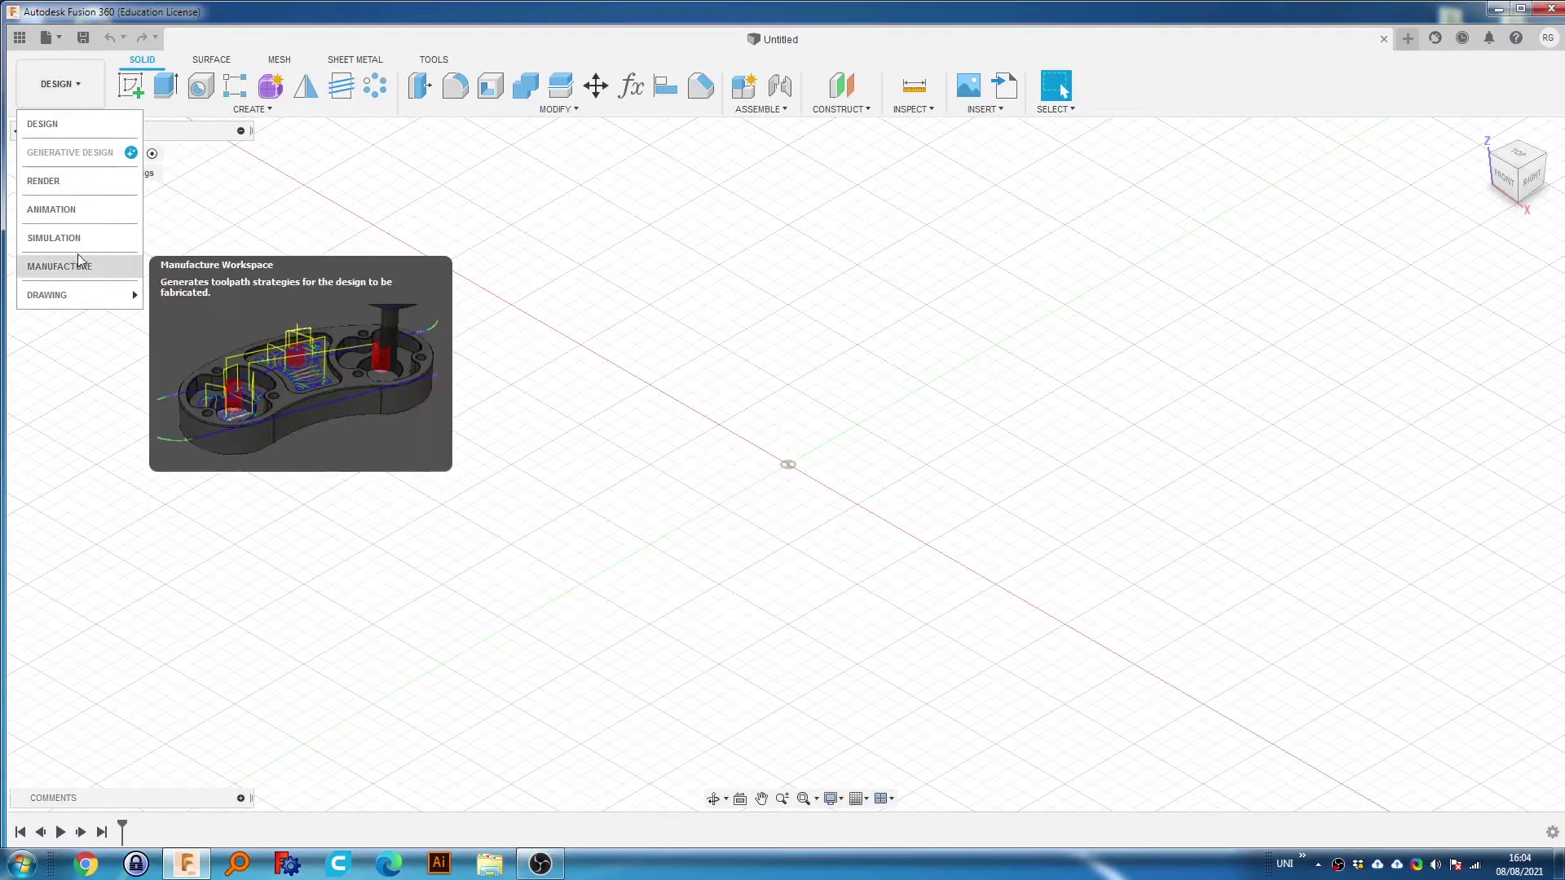
click(59, 84)
click(47, 269)
click(55, 84)
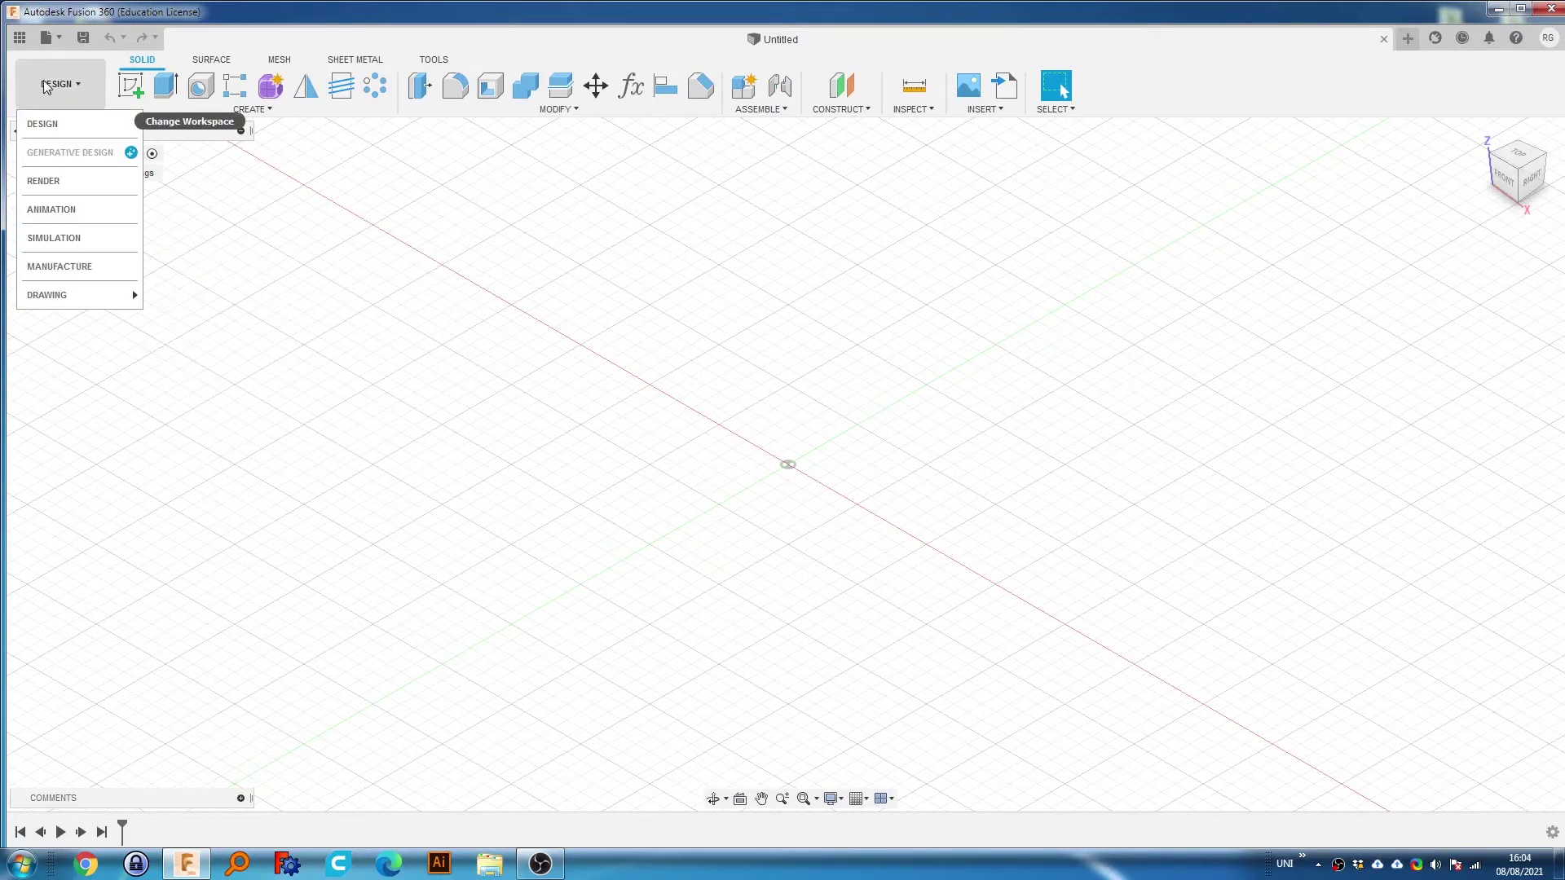
click(79, 268)
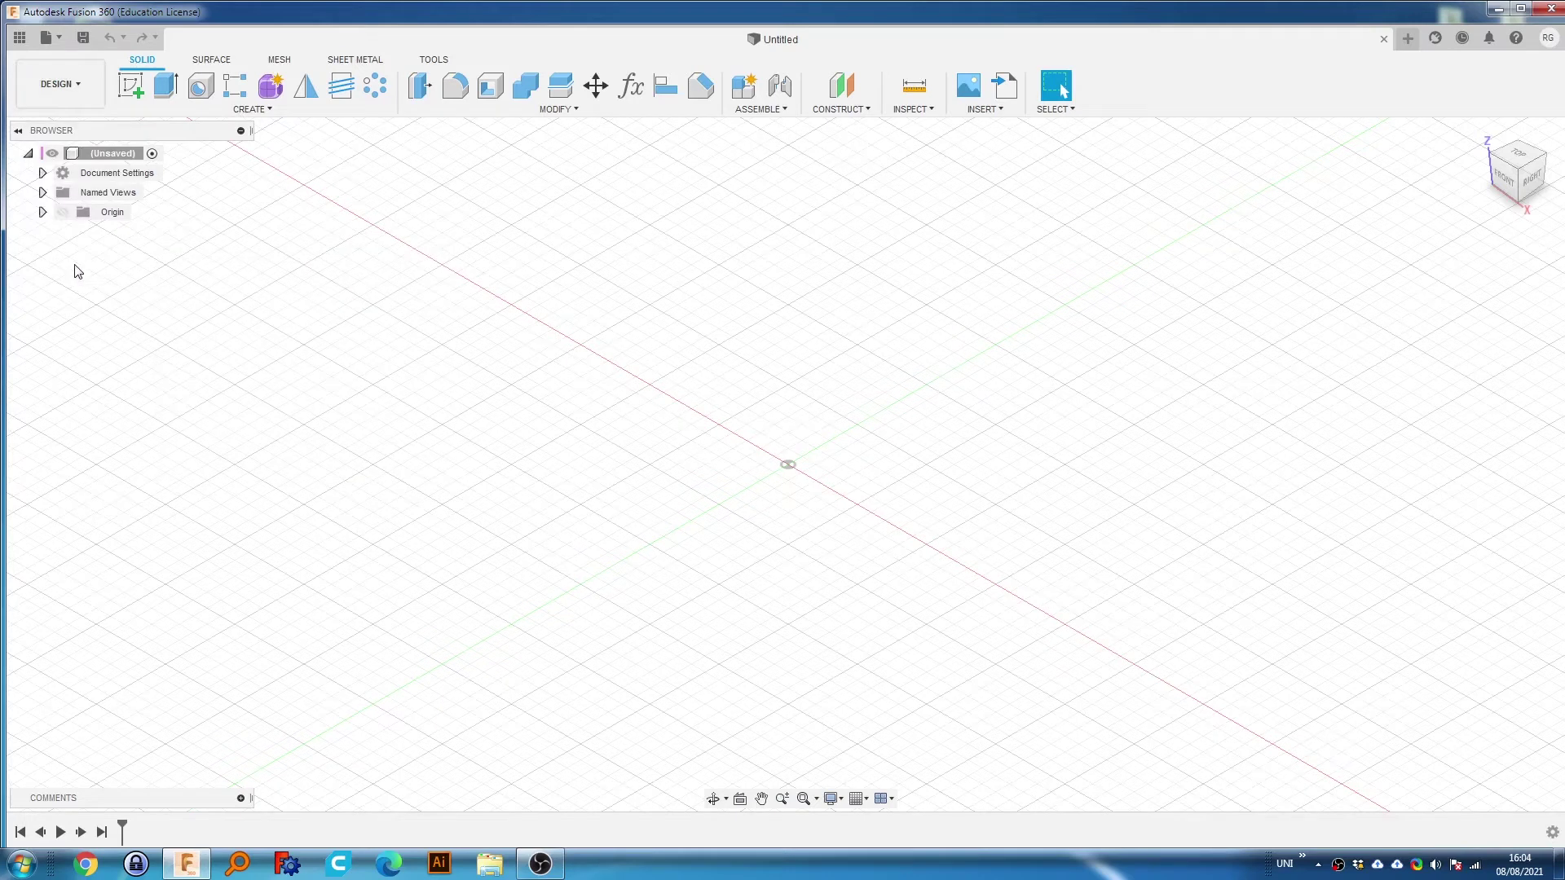
click(57, 84)
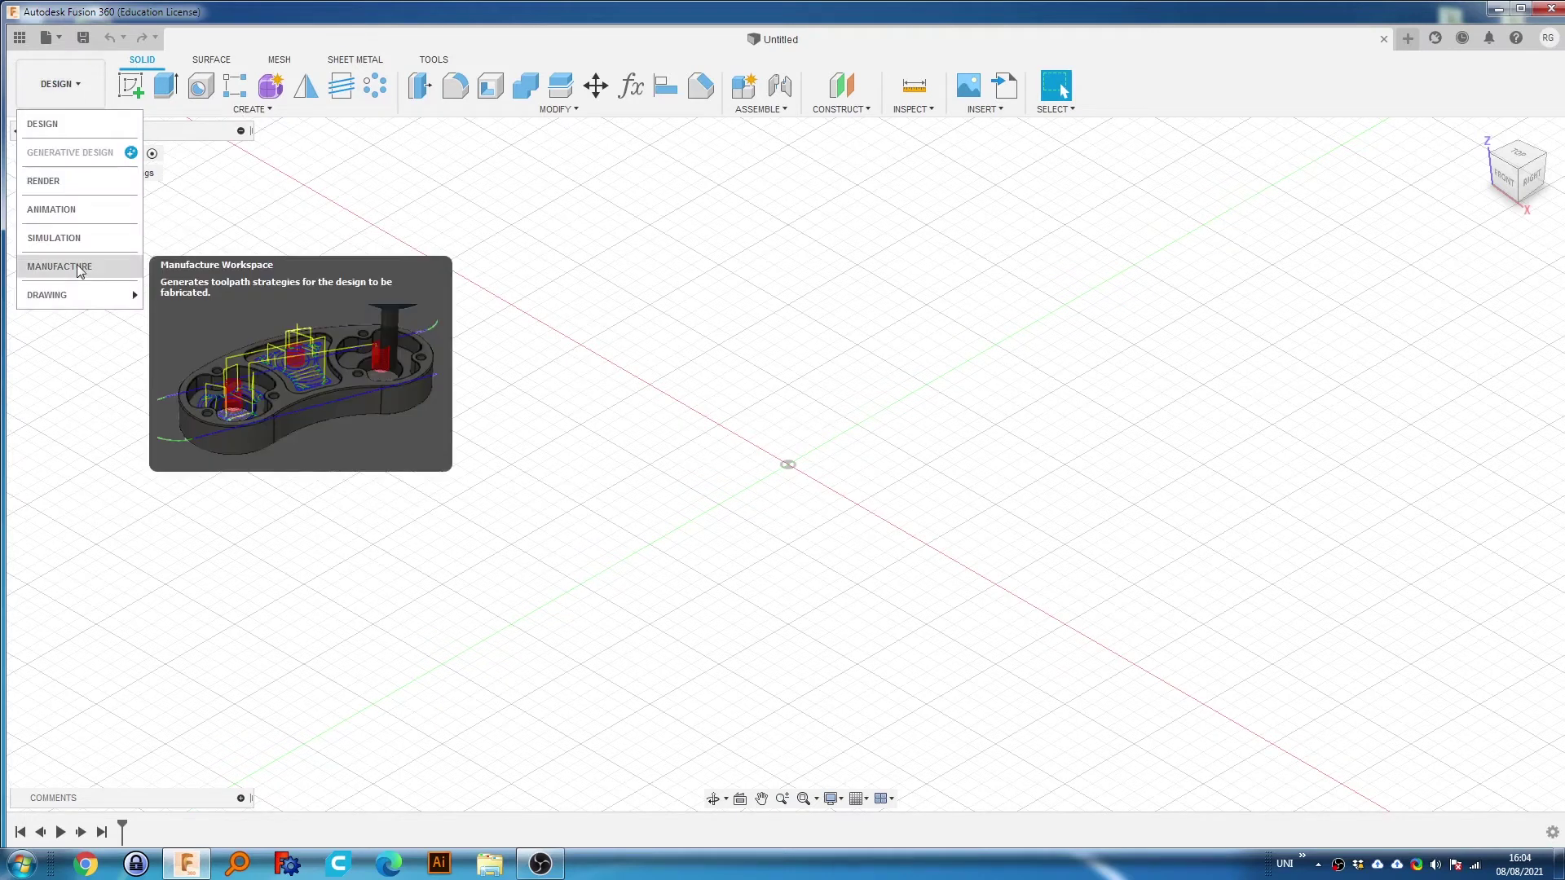
click(667, 244)
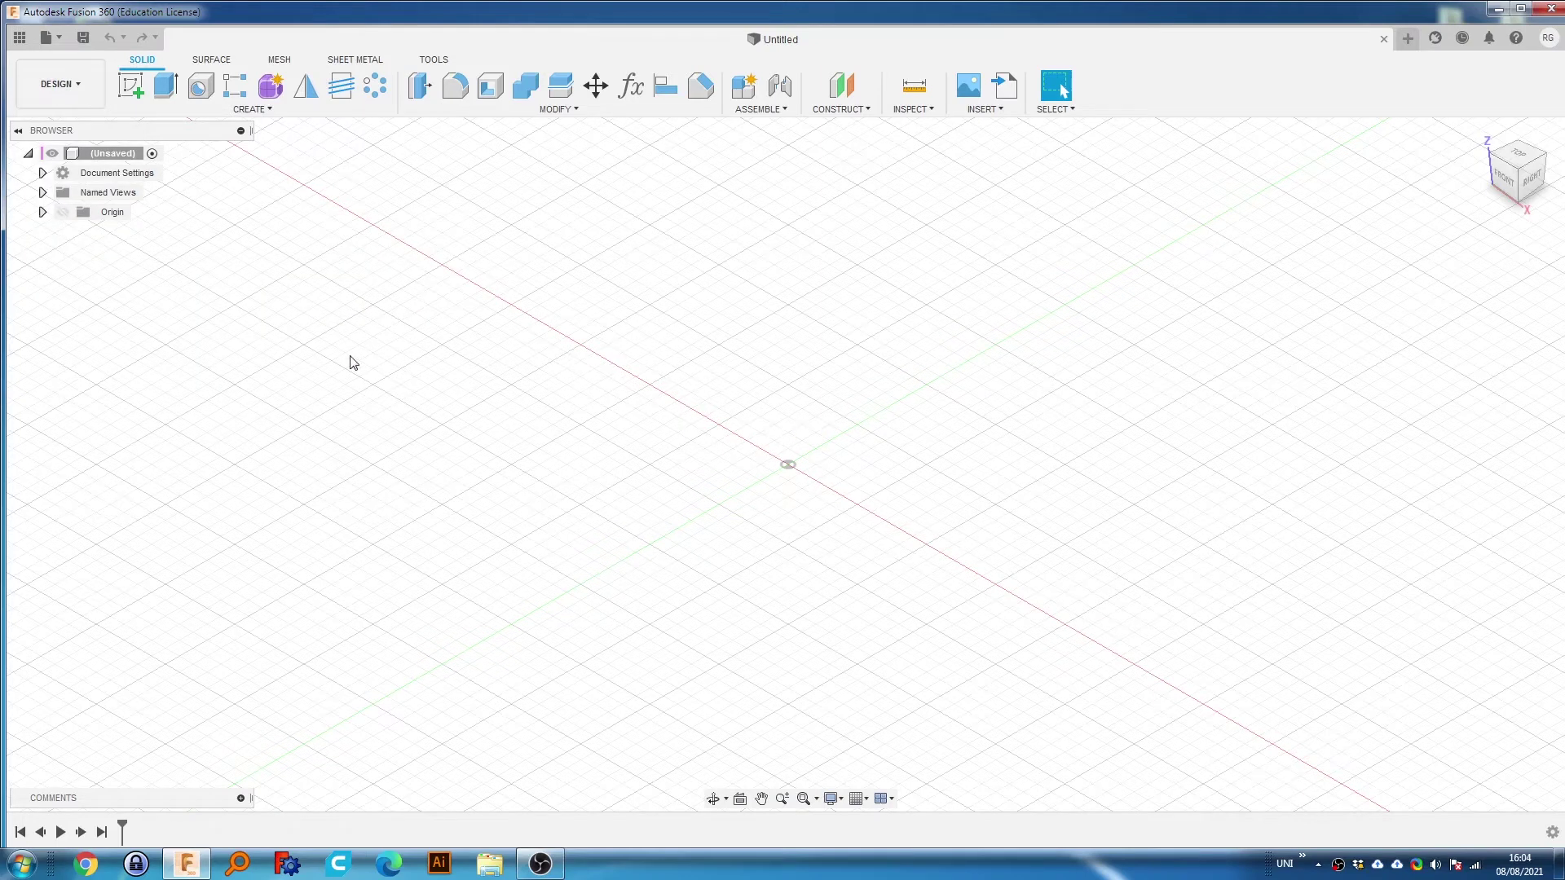
Examine the Drawing workspace's source options, From Design and From Animation, without creating a drawing.
click(76, 95)
click(76, 95)
click(53, 85)
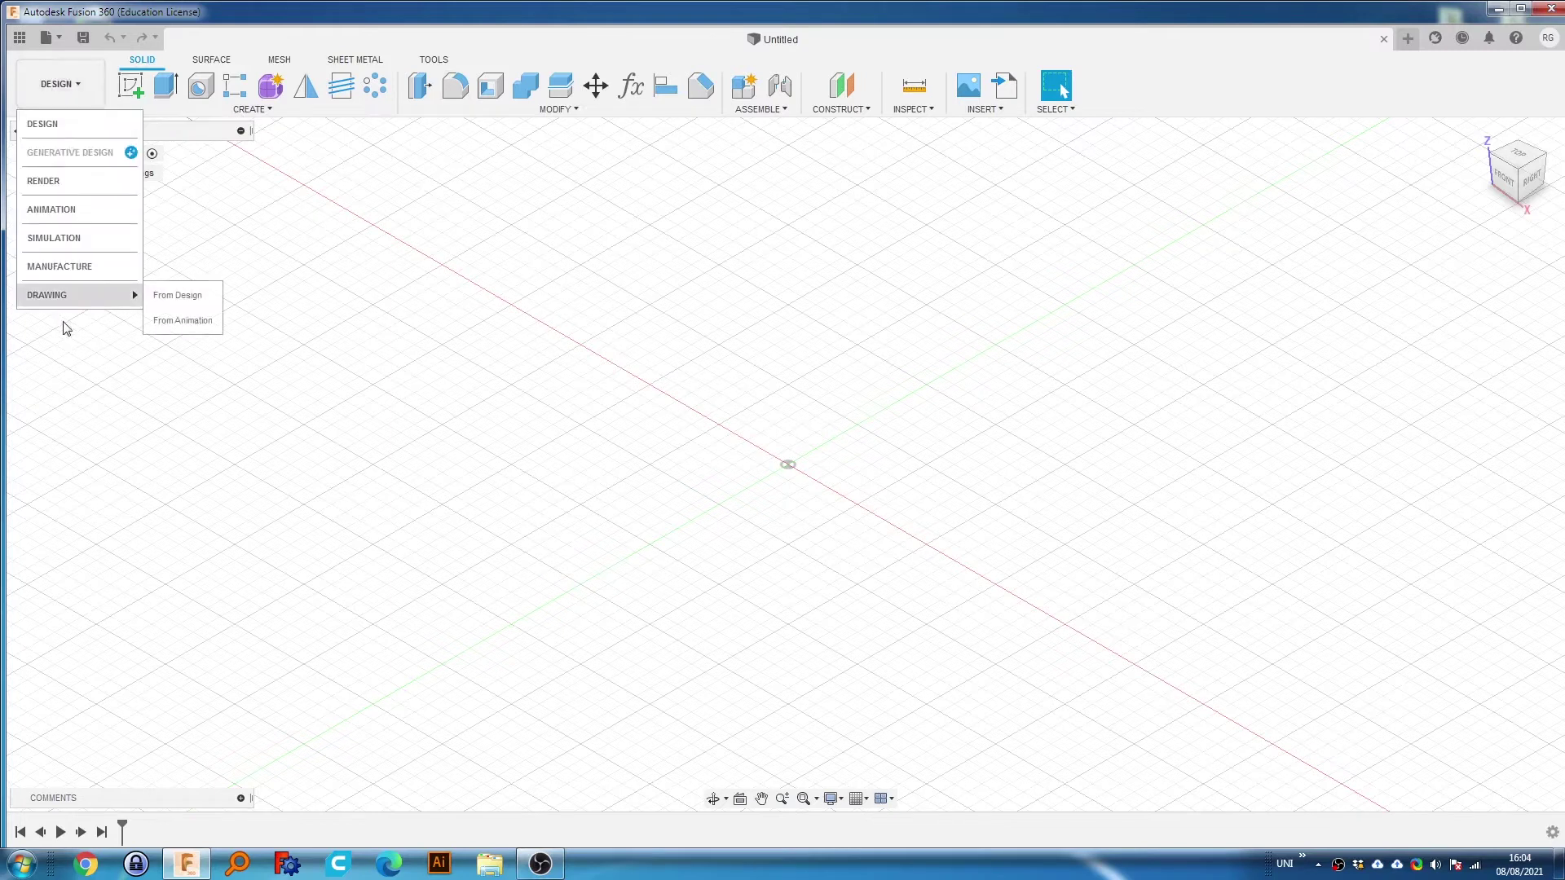
mouse_move(57, 302)
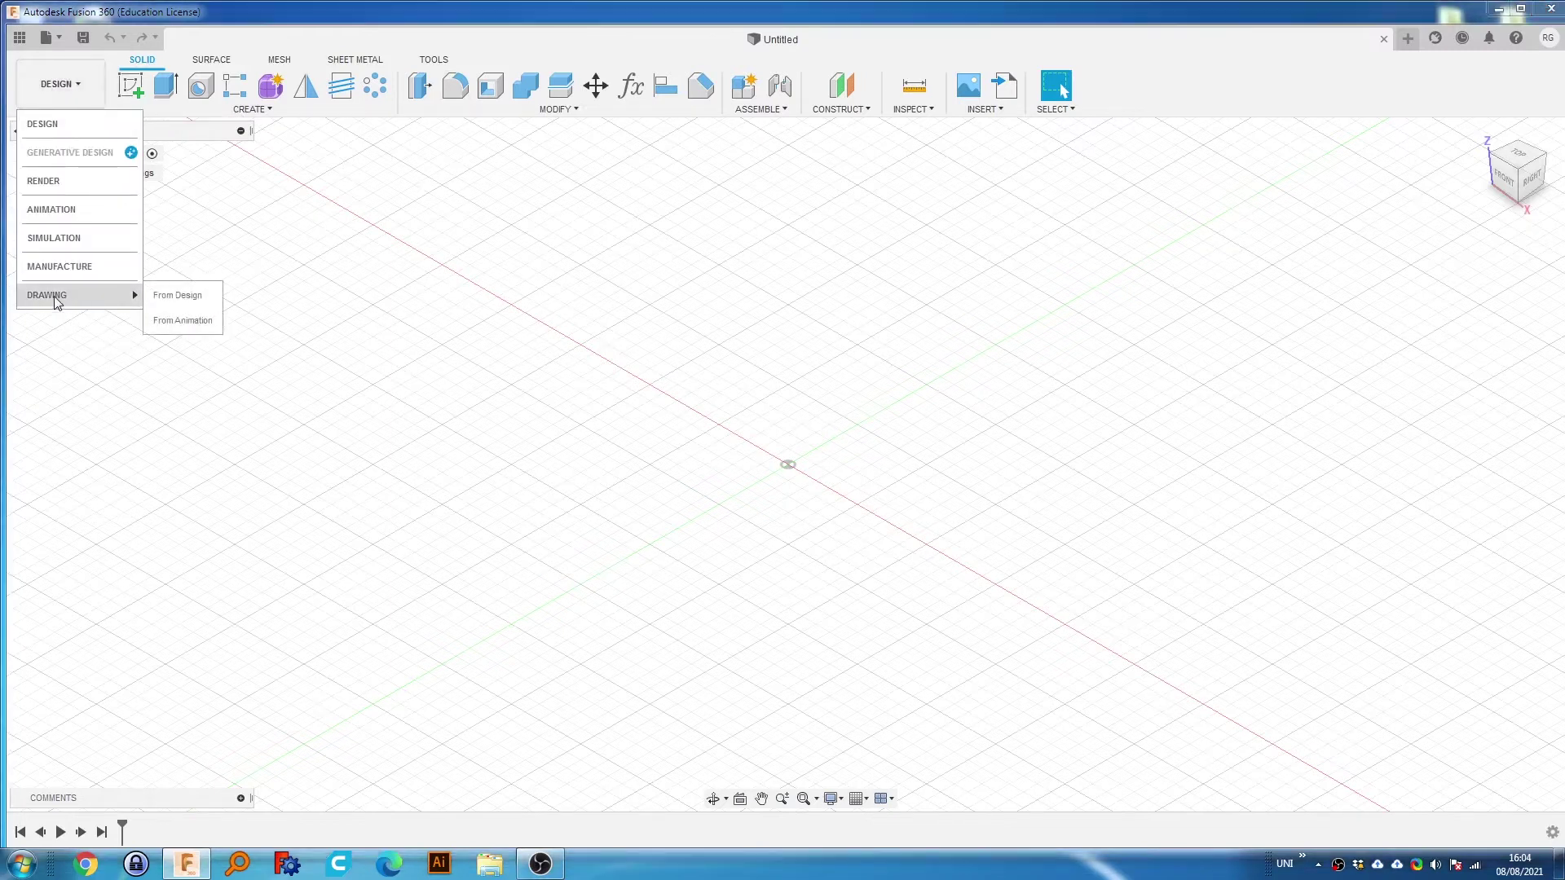
click(54, 296)
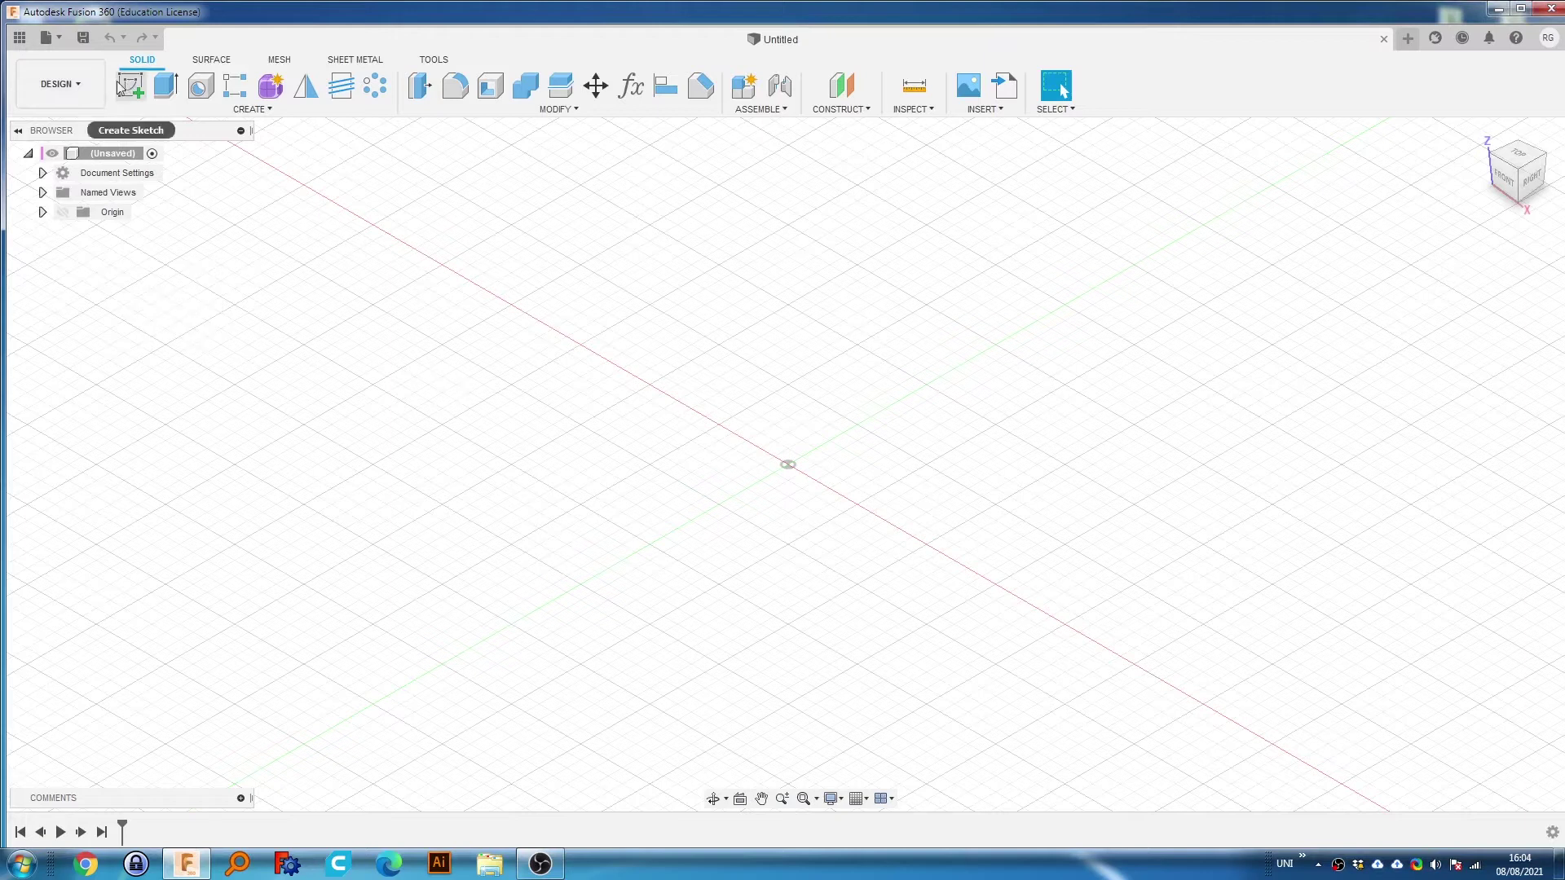
click(90, 90)
click(577, 471)
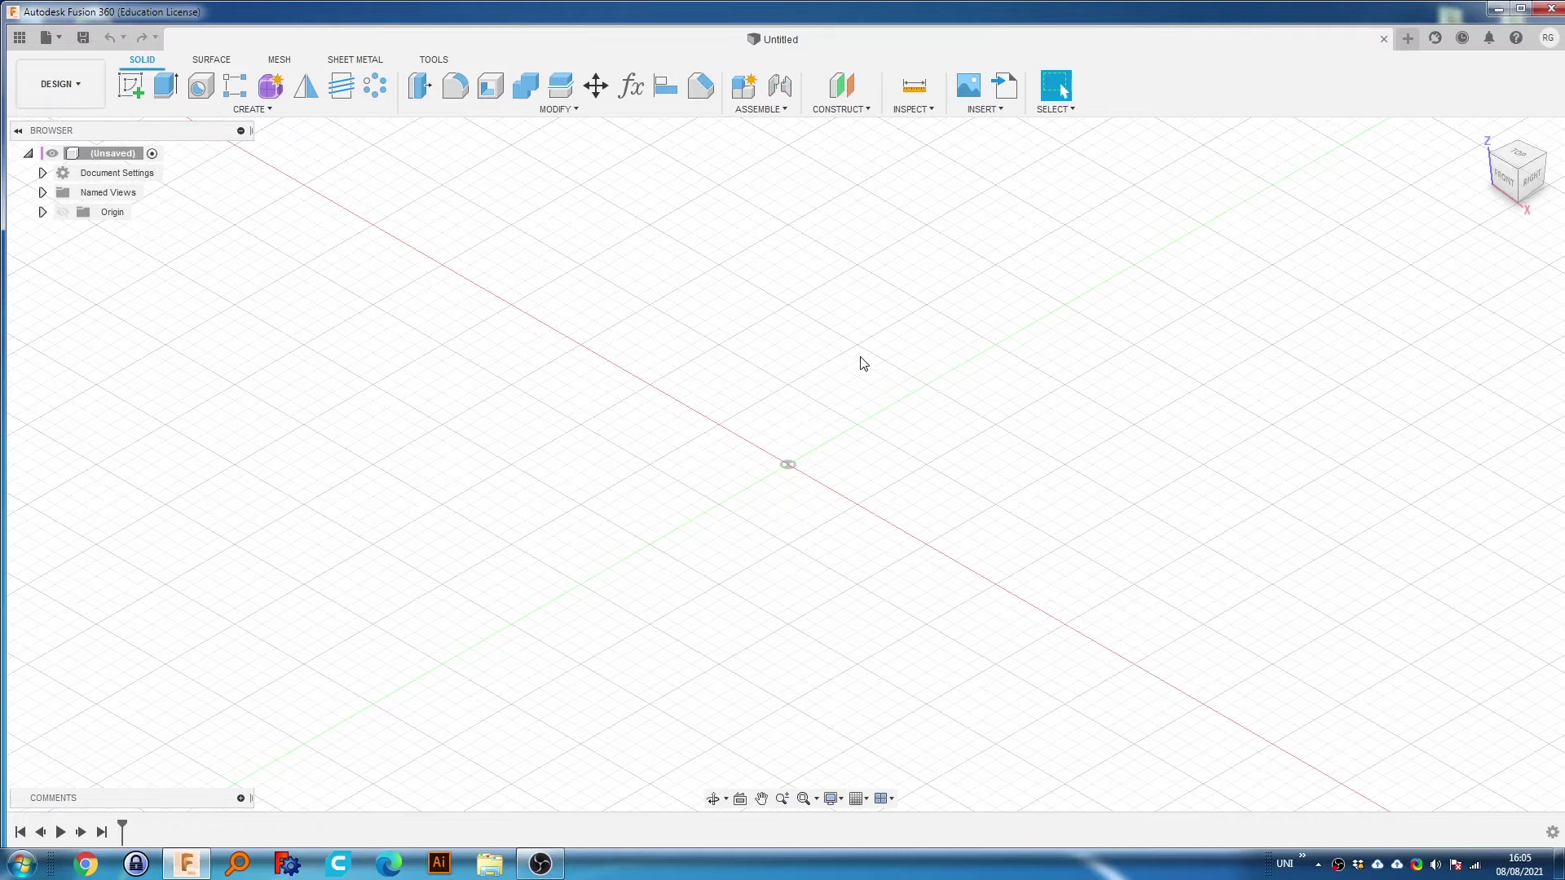
click(95, 96)
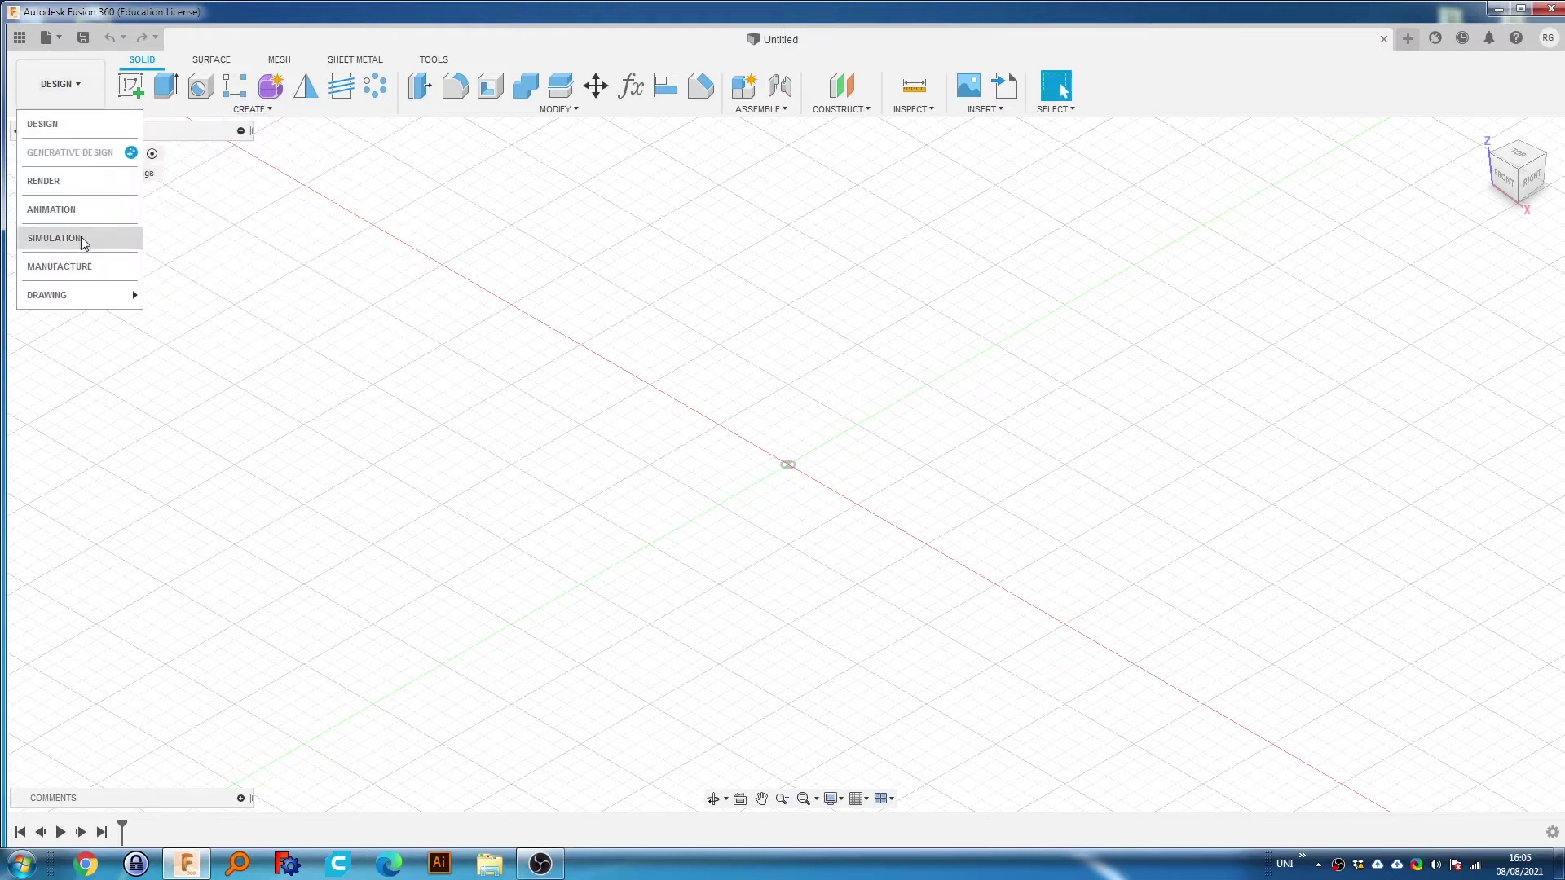
click(592, 352)
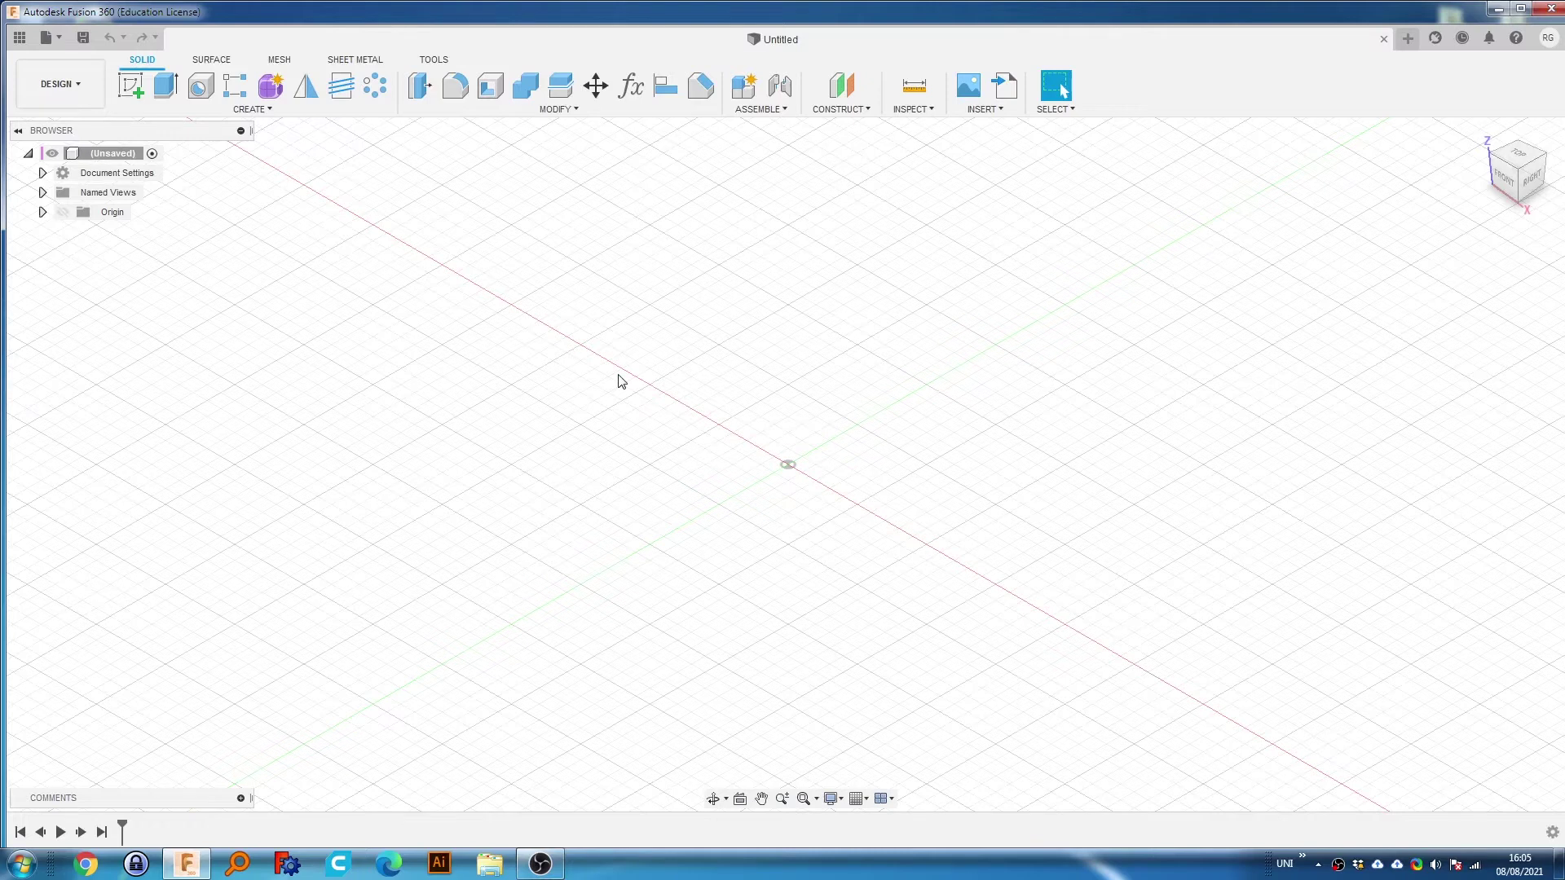
click(58, 88)
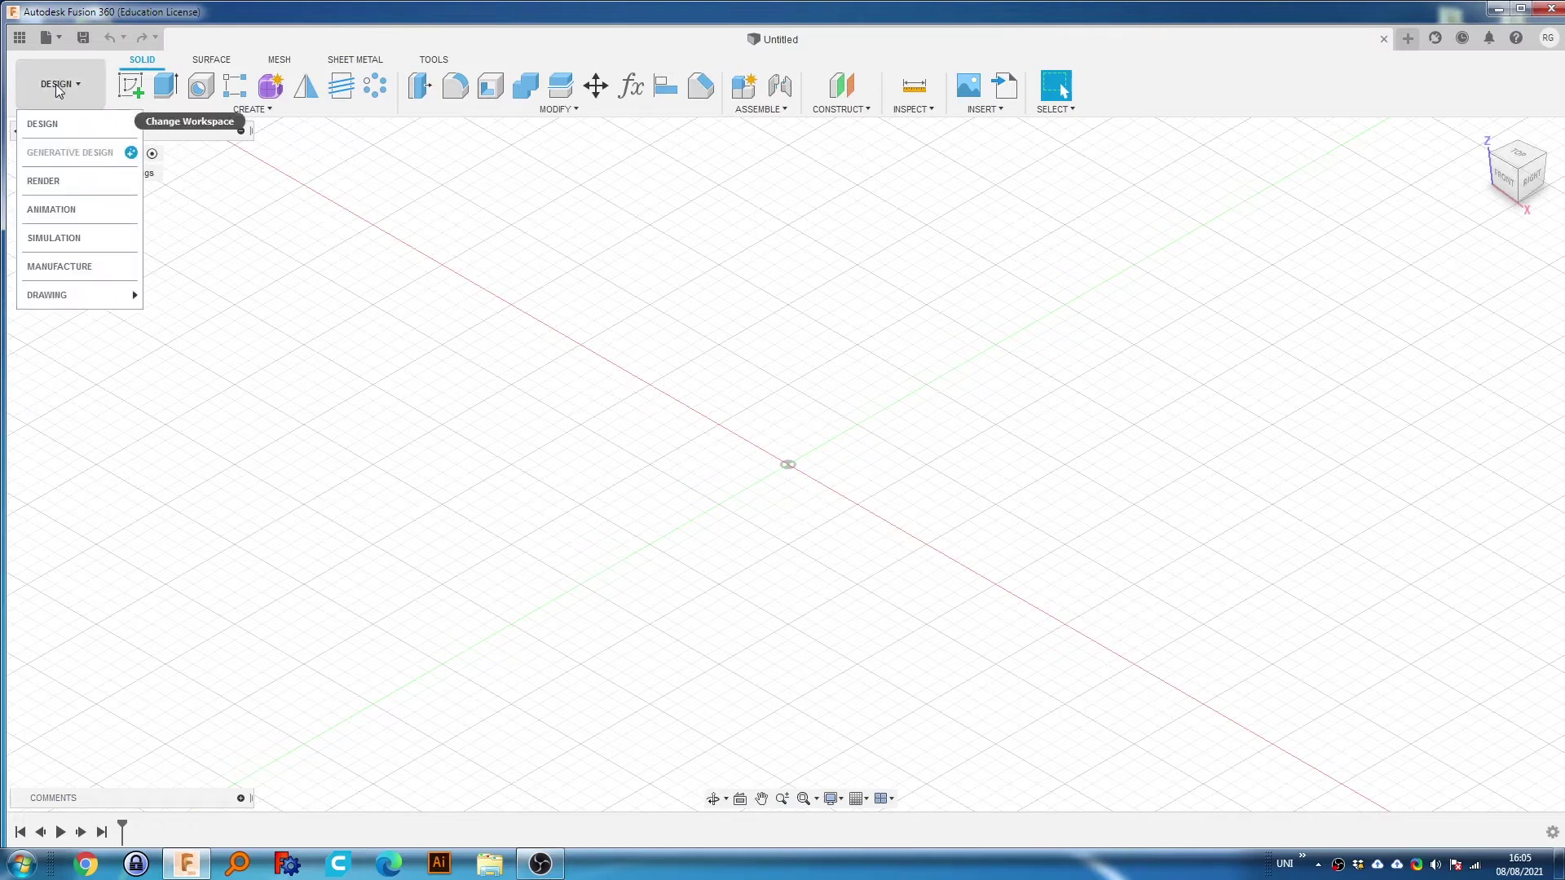
click(430, 355)
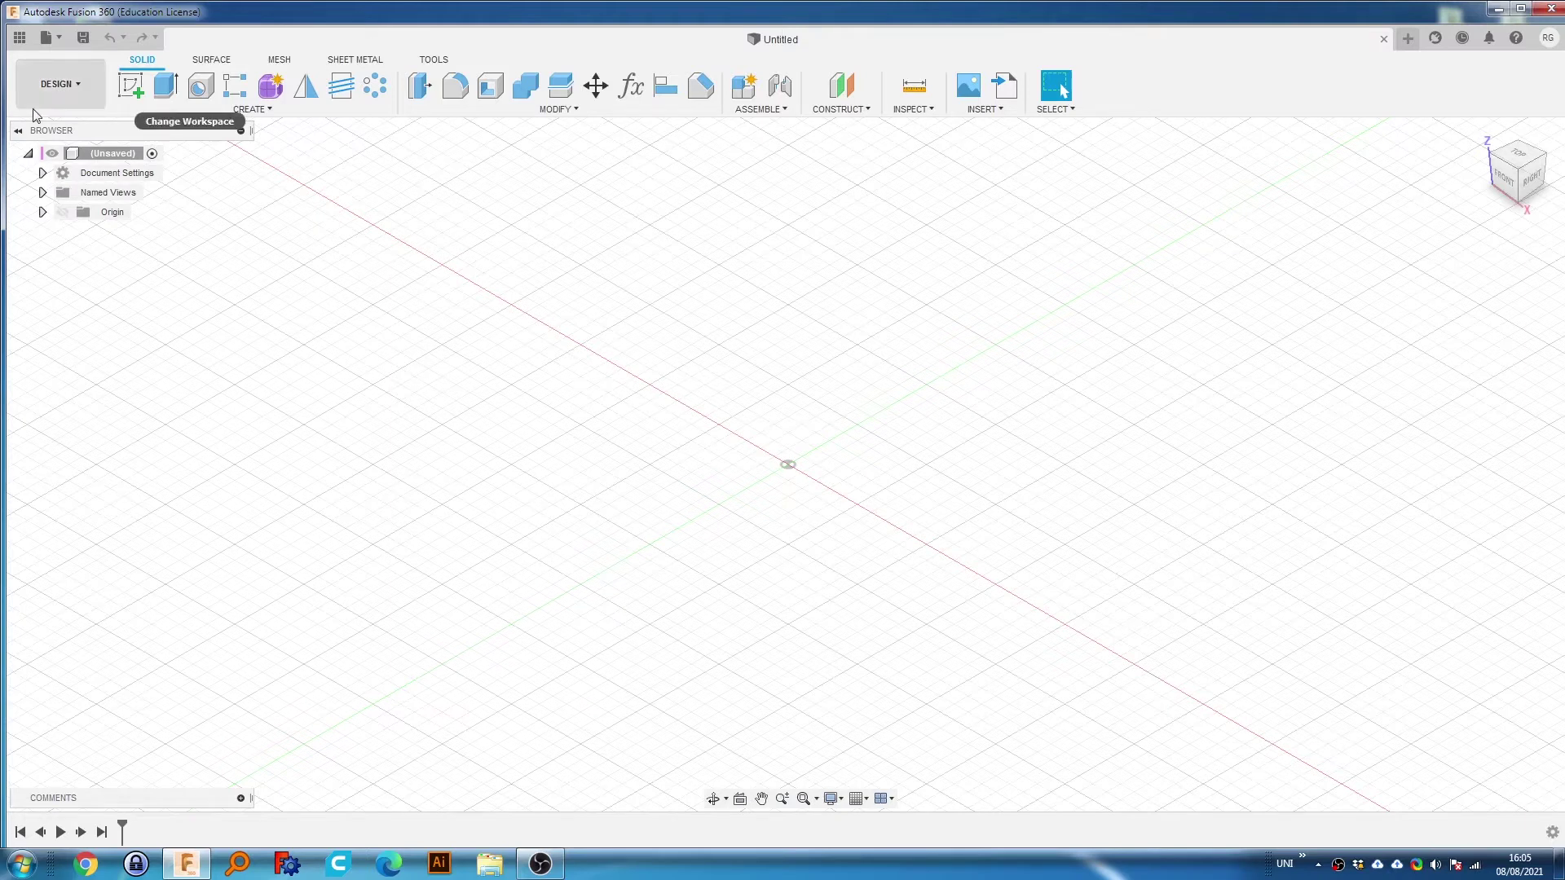
click(57, 89)
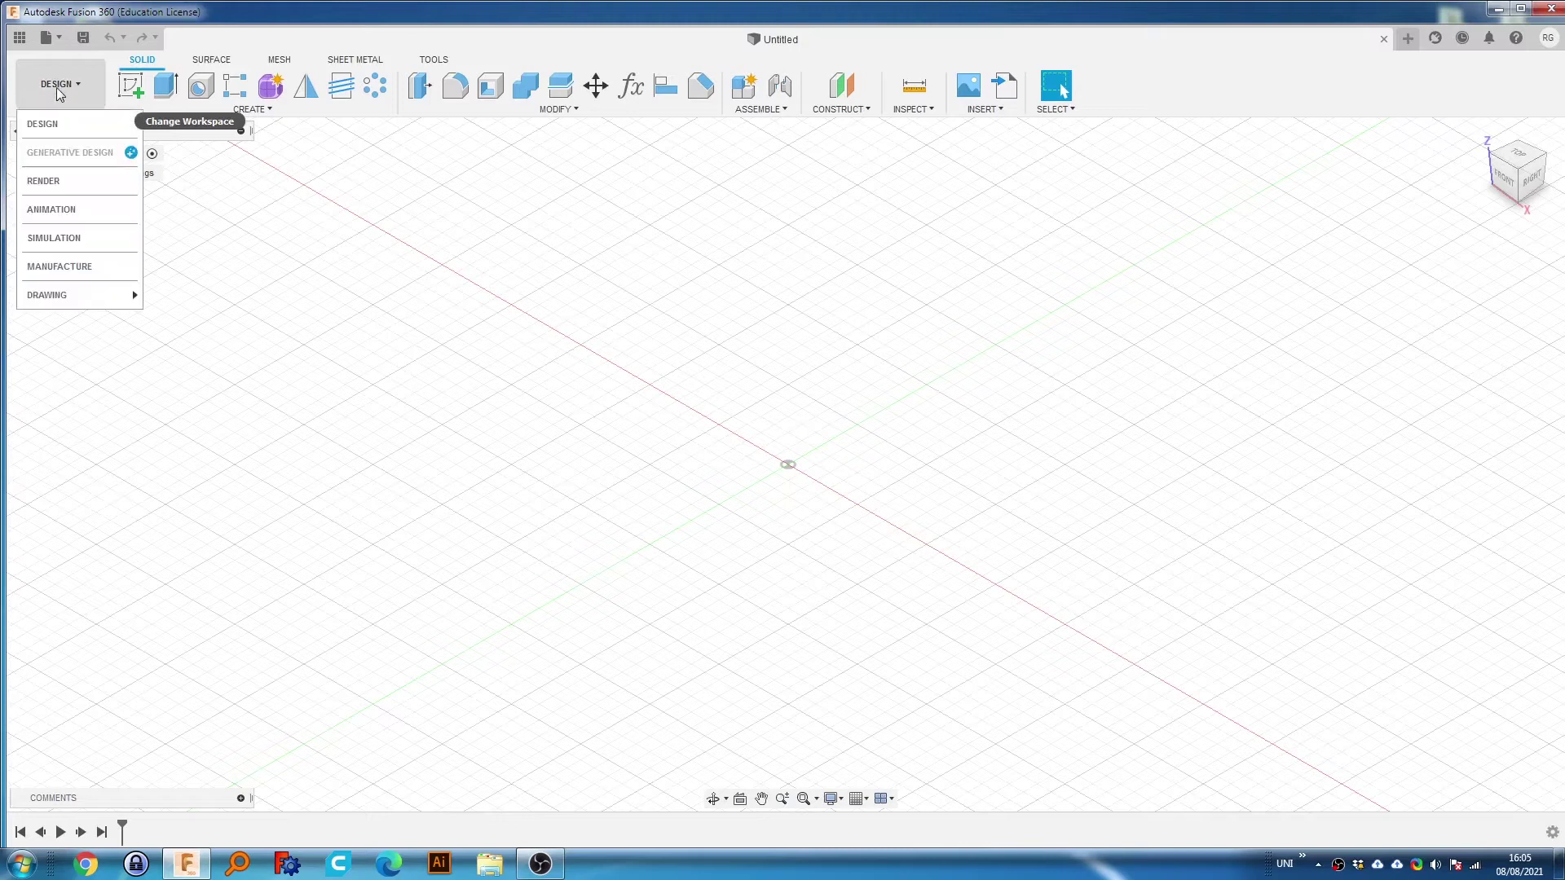
click(49, 122)
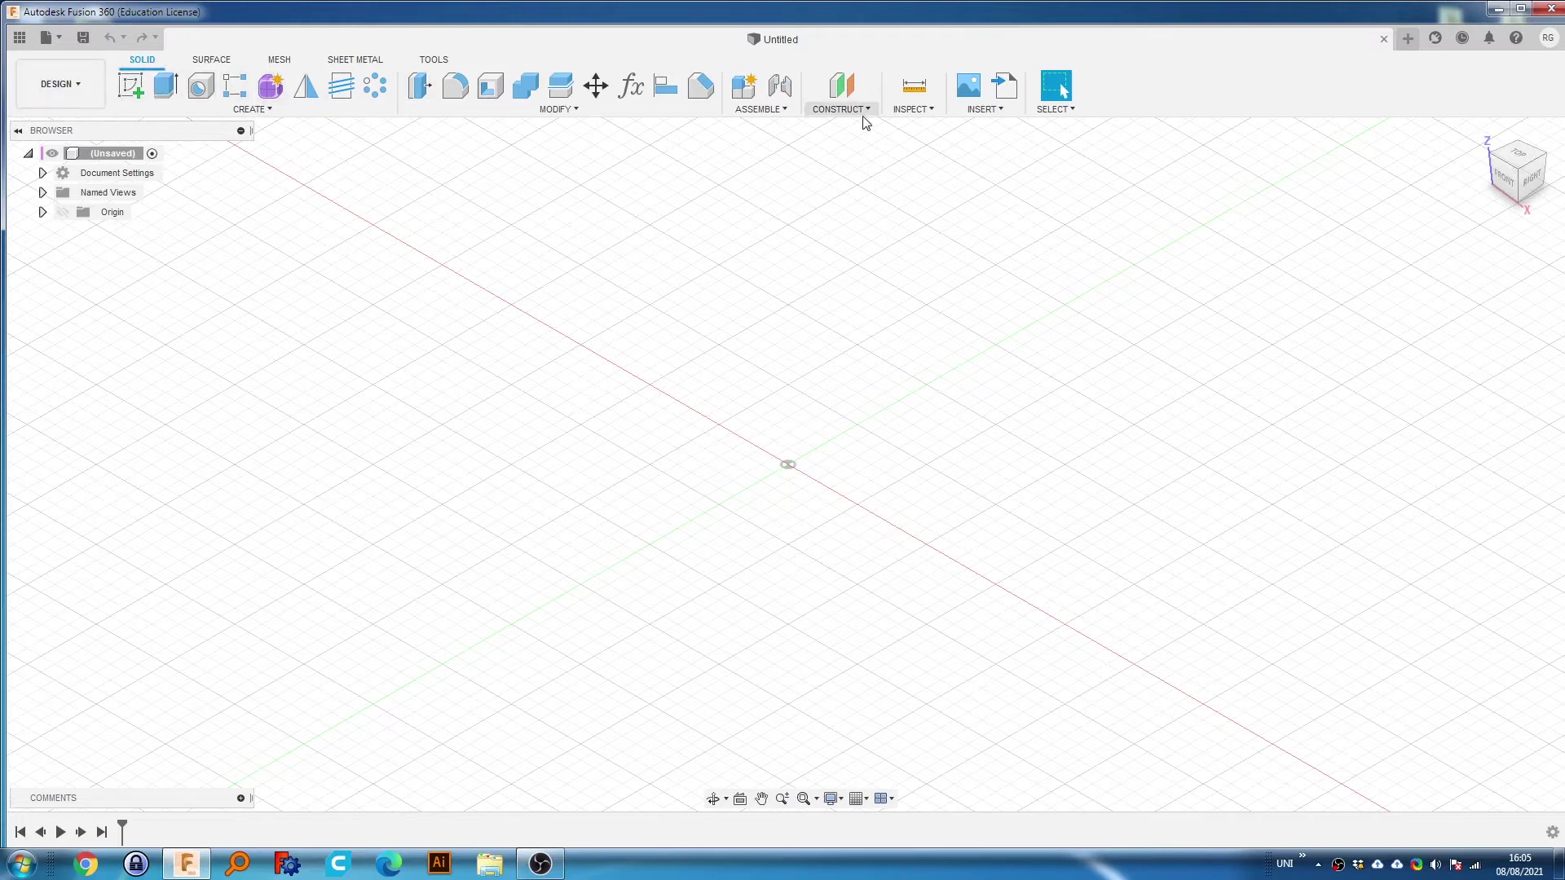
Display the Surface modelling tools with their create and modify commands, and return to the Solid tools.
click(216, 60)
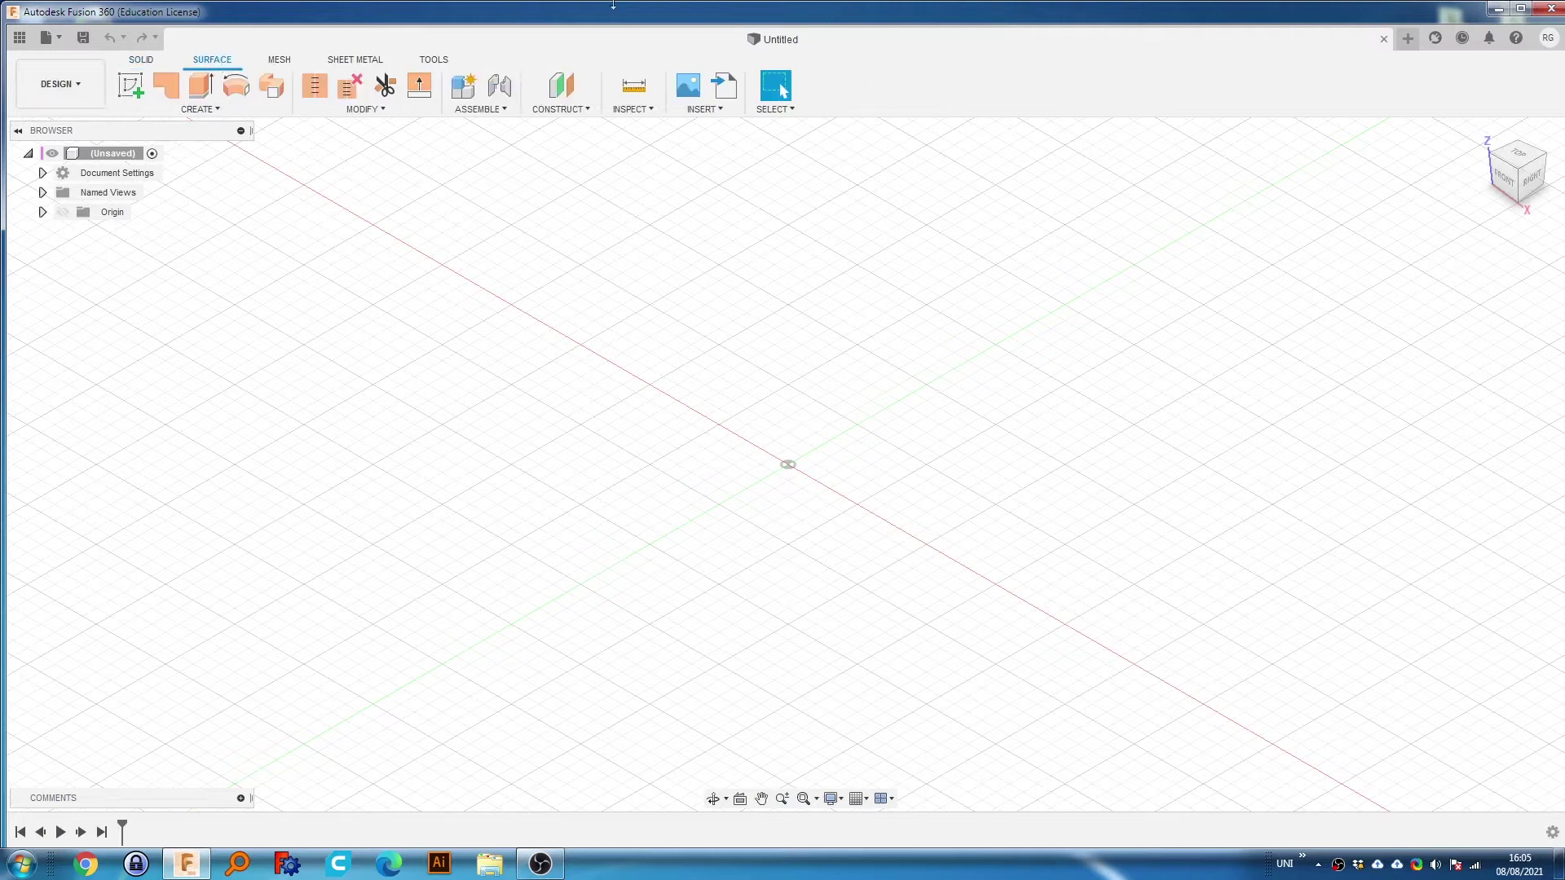
click(358, 108)
mouse_move(199, 109)
click(143, 60)
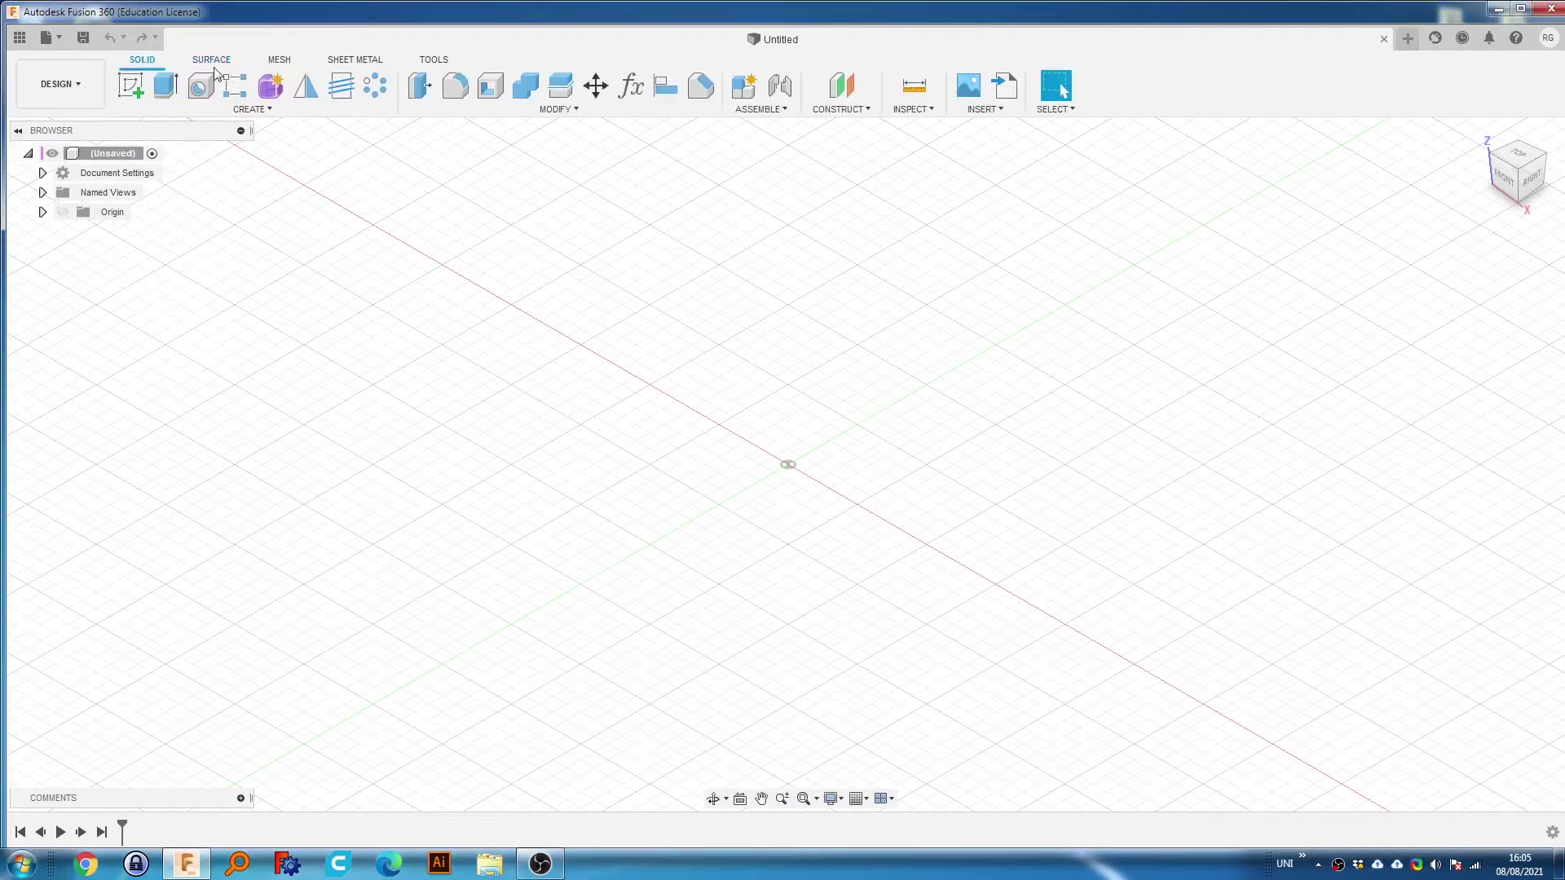
Display the Mesh tools and their create commands, and switch to the Sheet Metal tools.
click(278, 60)
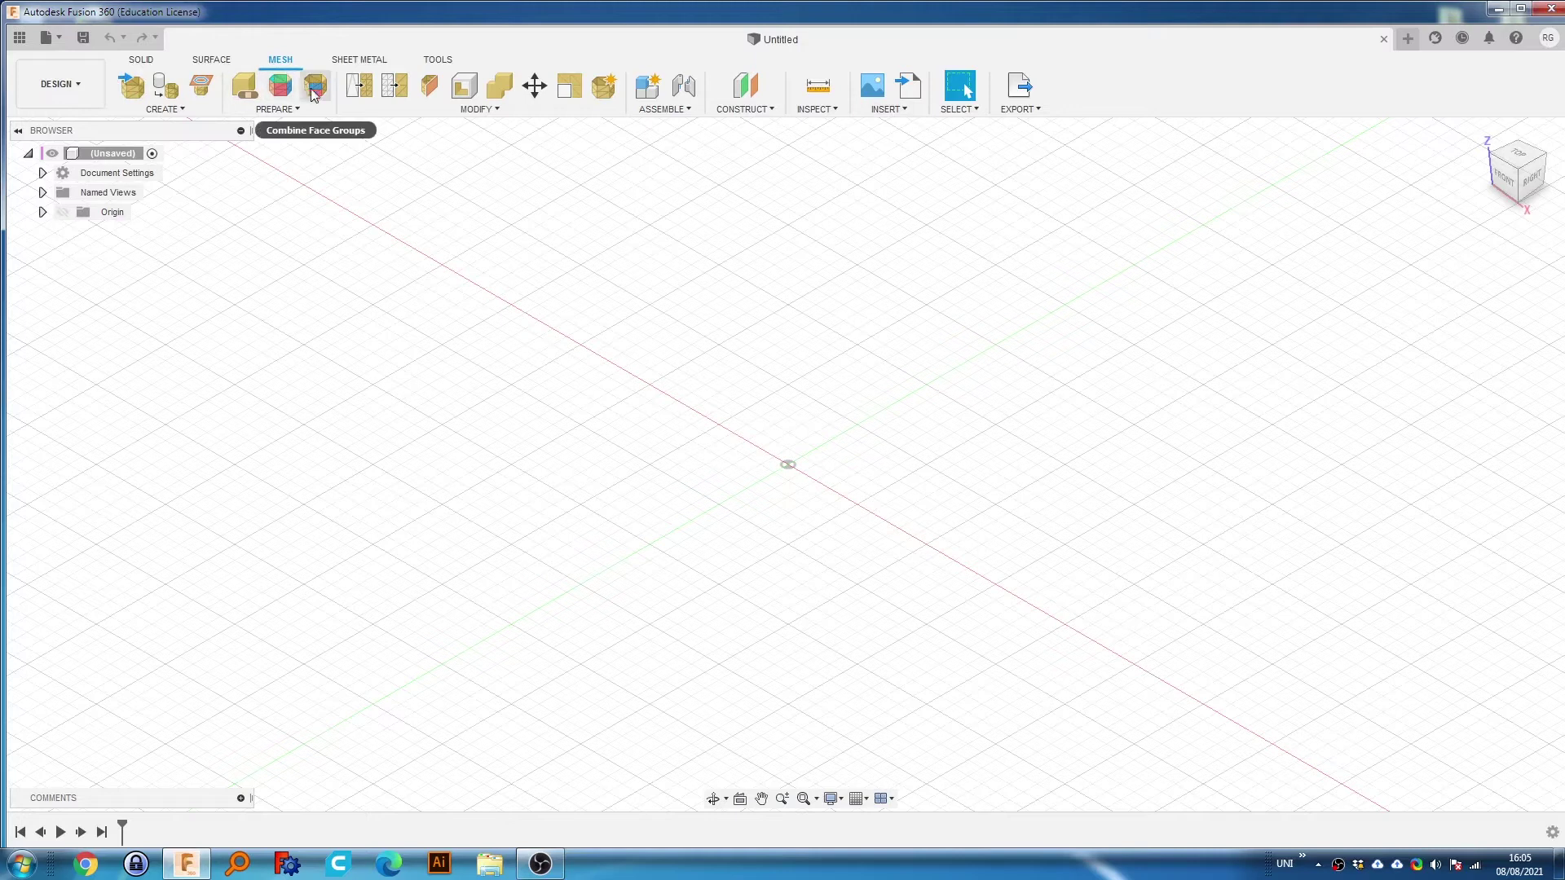
click(162, 109)
click(162, 110)
click(359, 60)
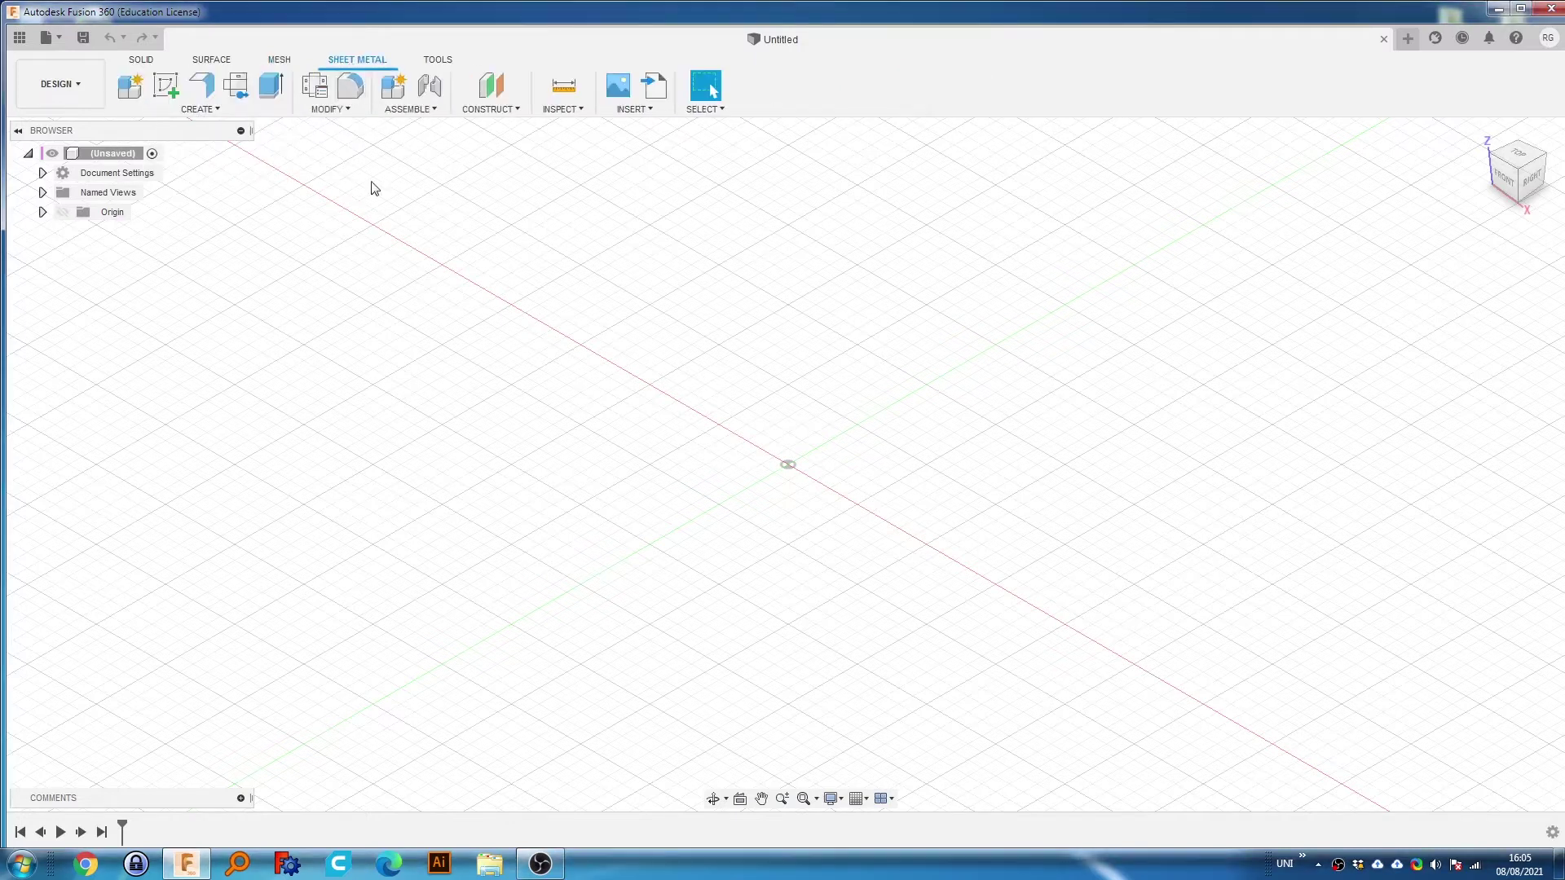
Display the Tools toolset with its make, utility and inspect commands, and return to the Solid tools.
click(437, 59)
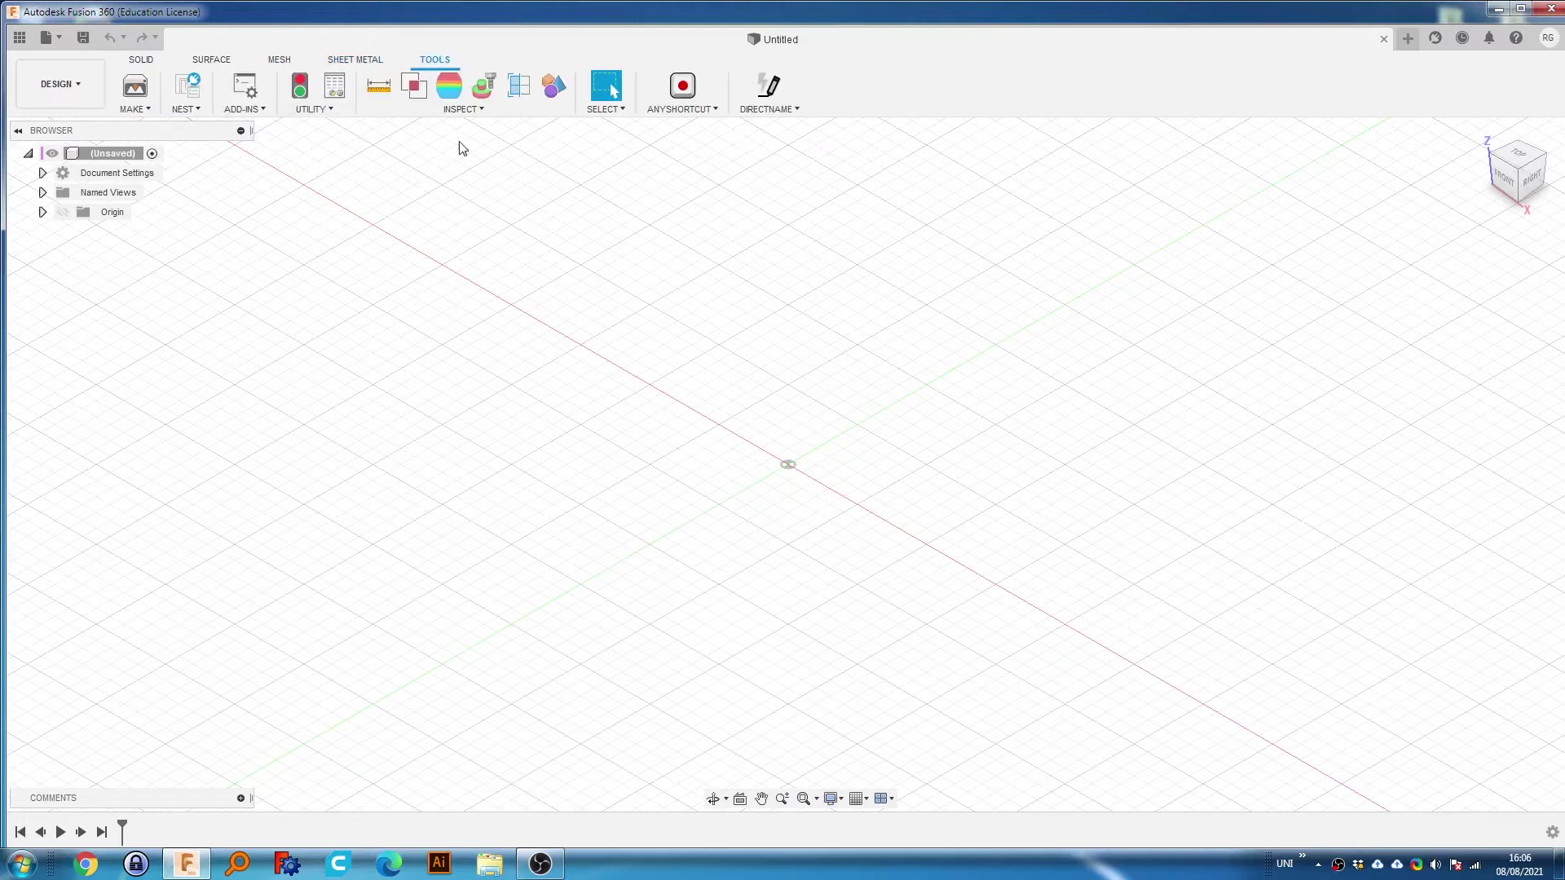
click(141, 61)
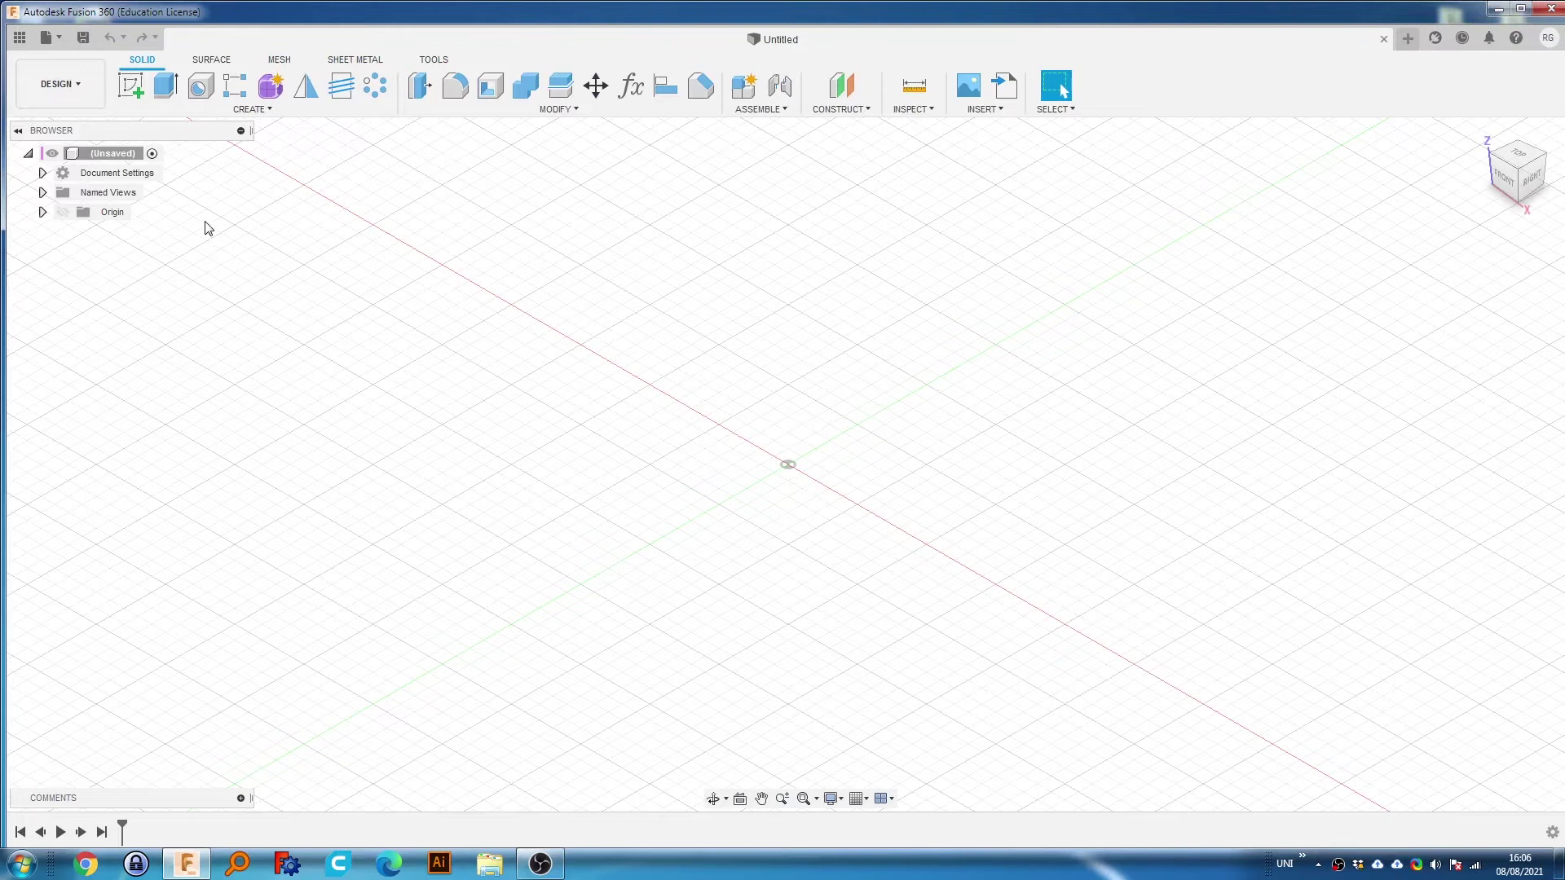
Examine the design's context commands and the unit types available in its document settings, and cancel without changing the units.
right_click(117, 155)
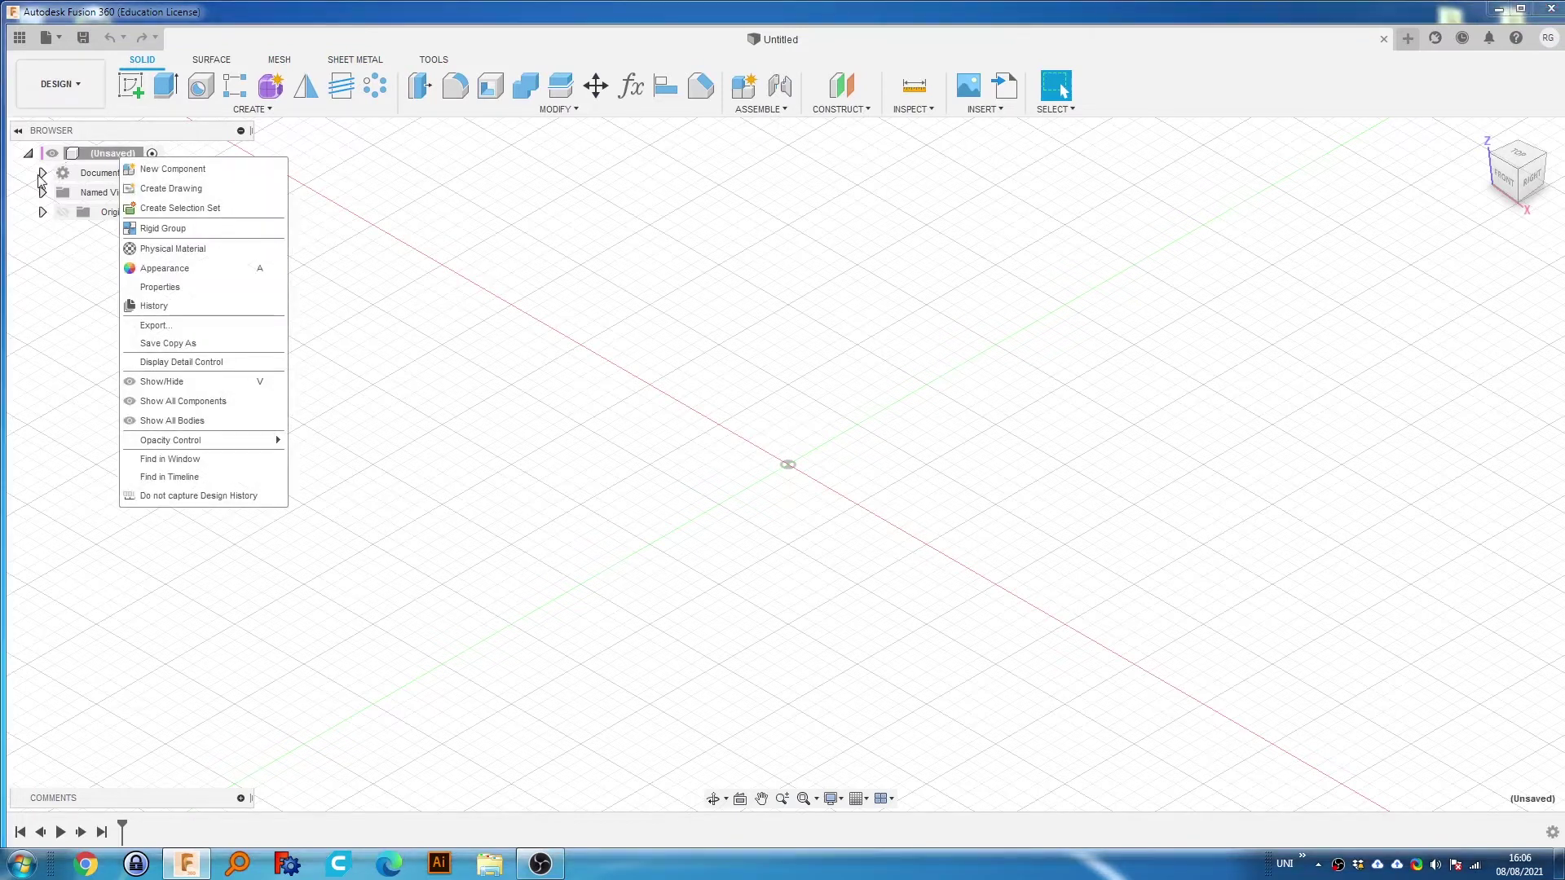
click(43, 173)
mouse_move(138, 195)
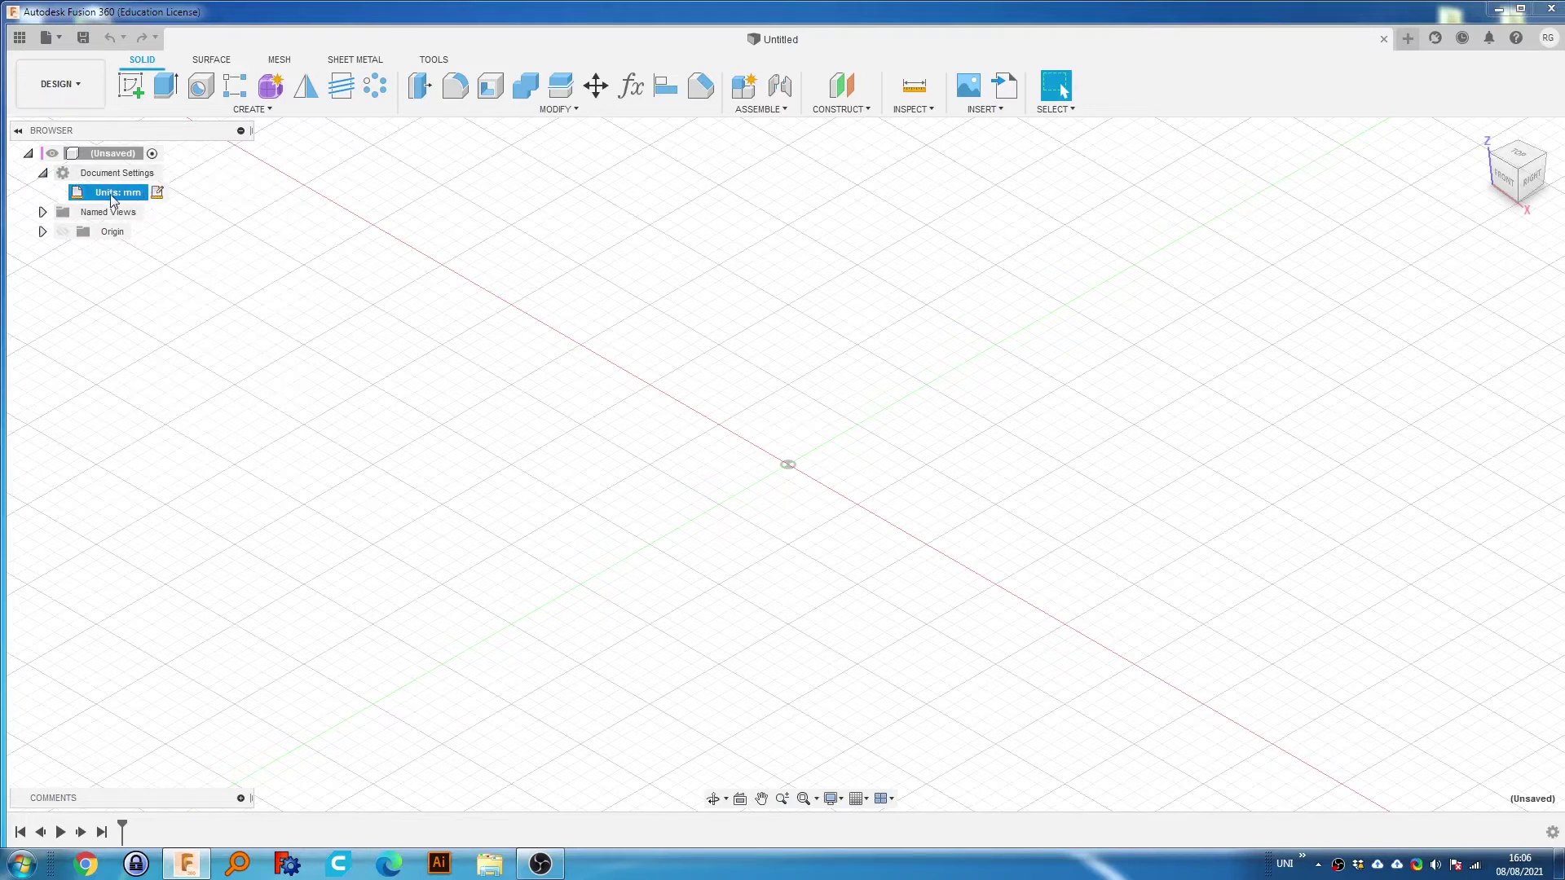
click(156, 192)
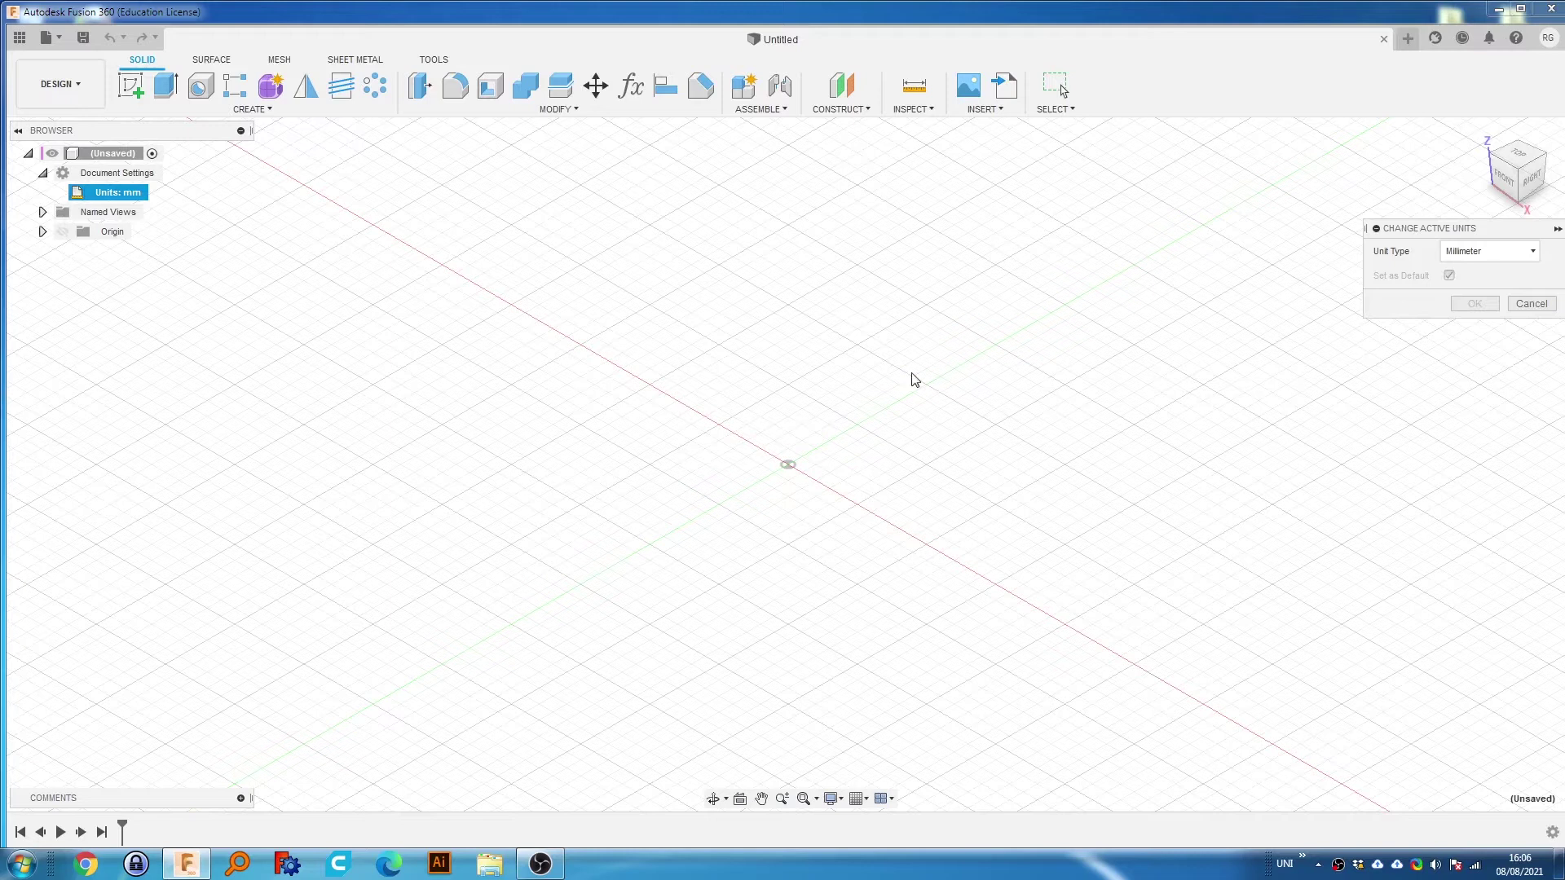
click(1491, 252)
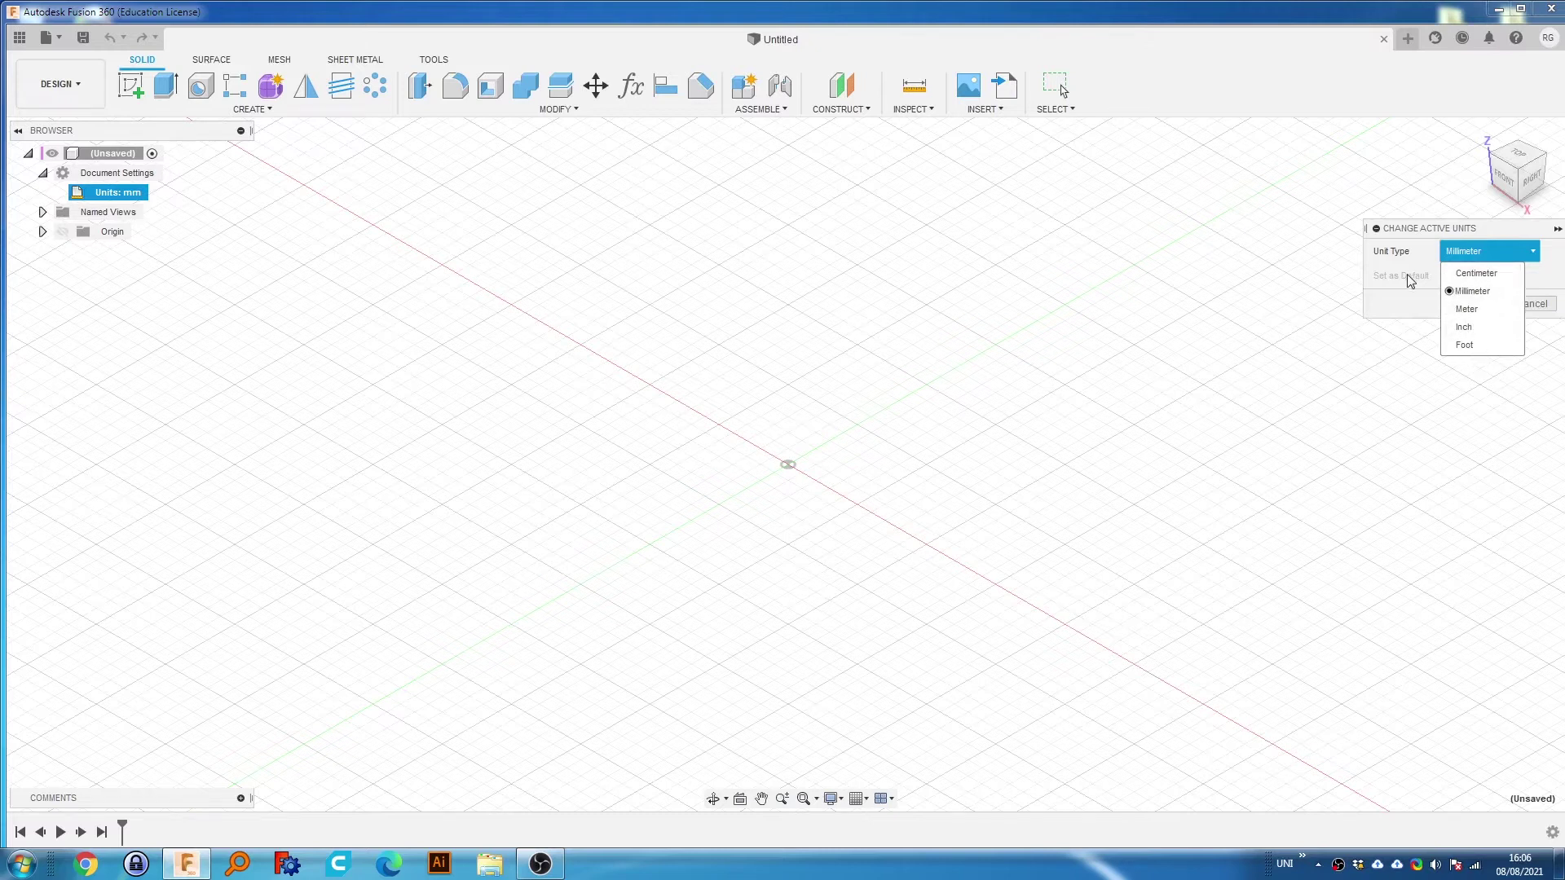
click(1403, 298)
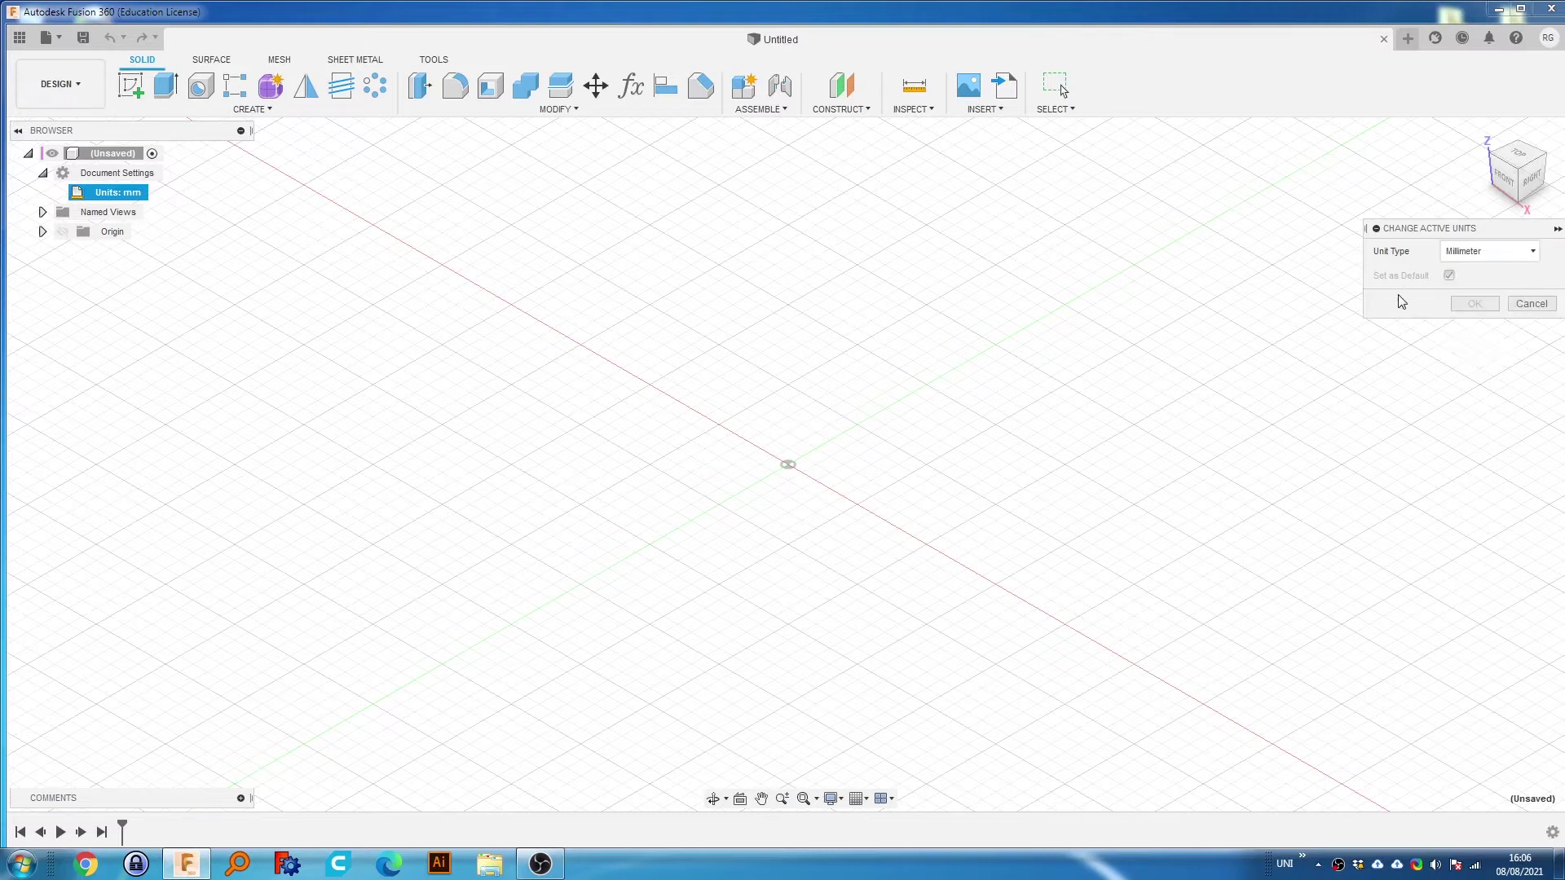
click(1522, 305)
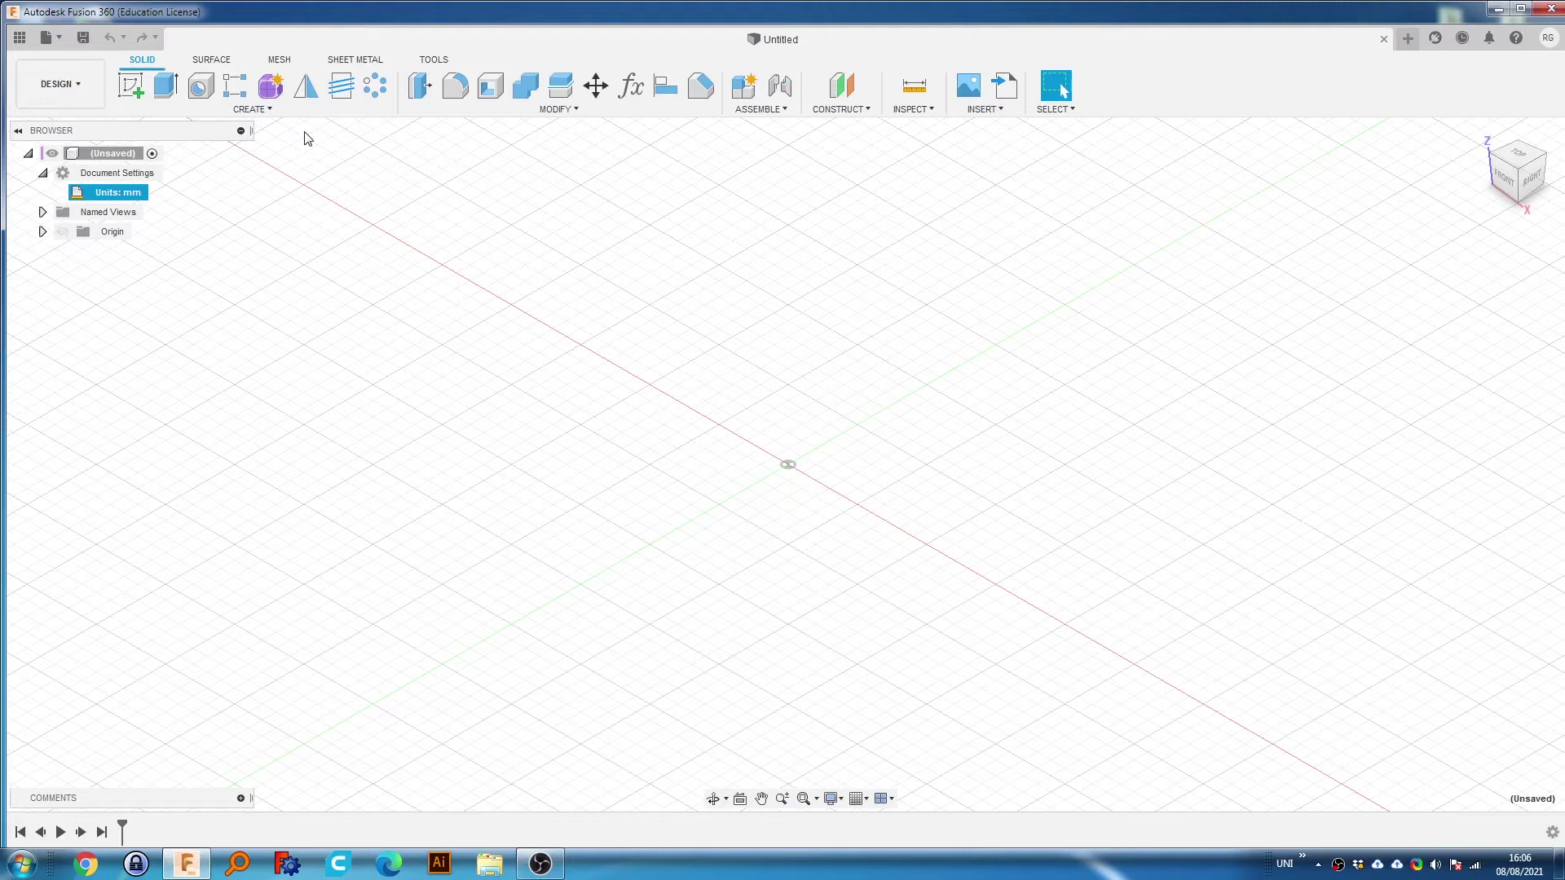
Look for the Create Sketch command among the solid creation commands and by searching the design shortcuts for "sk".
click(249, 114)
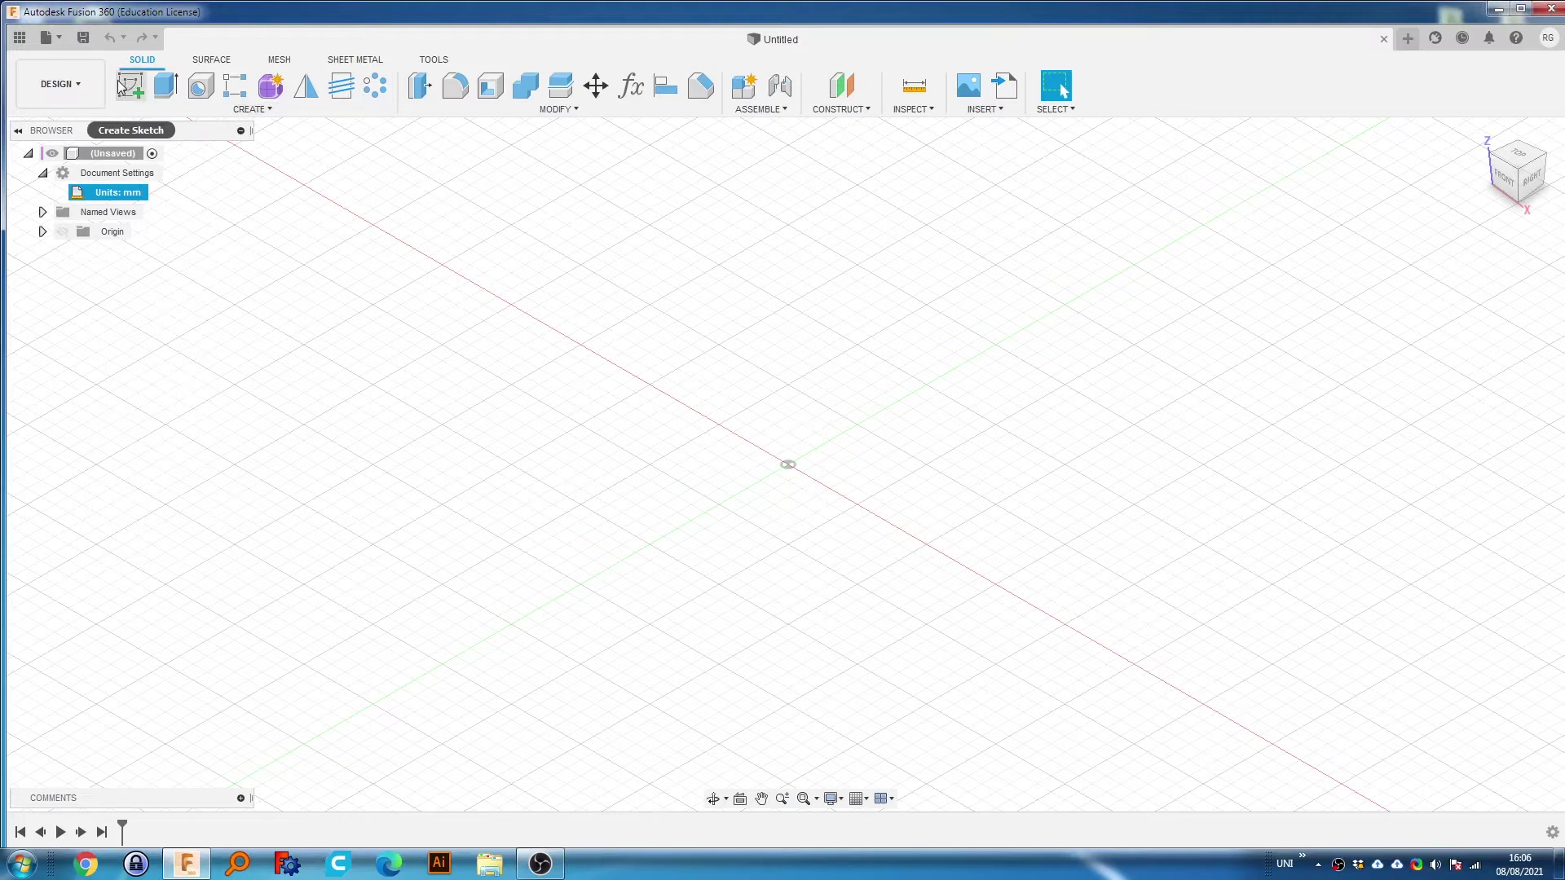
click(249, 110)
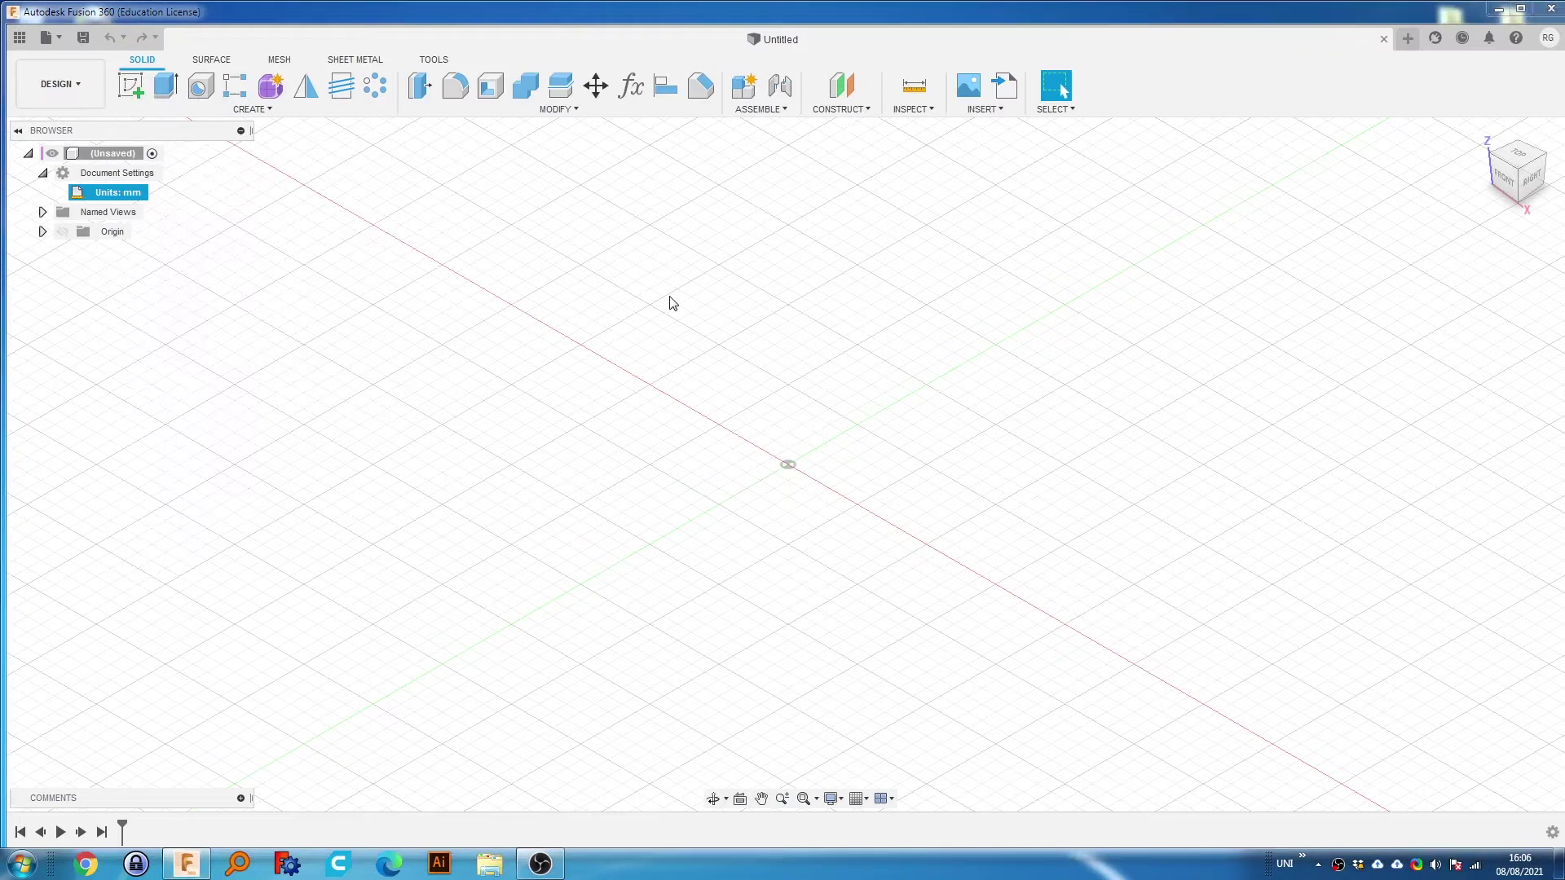
key(s)
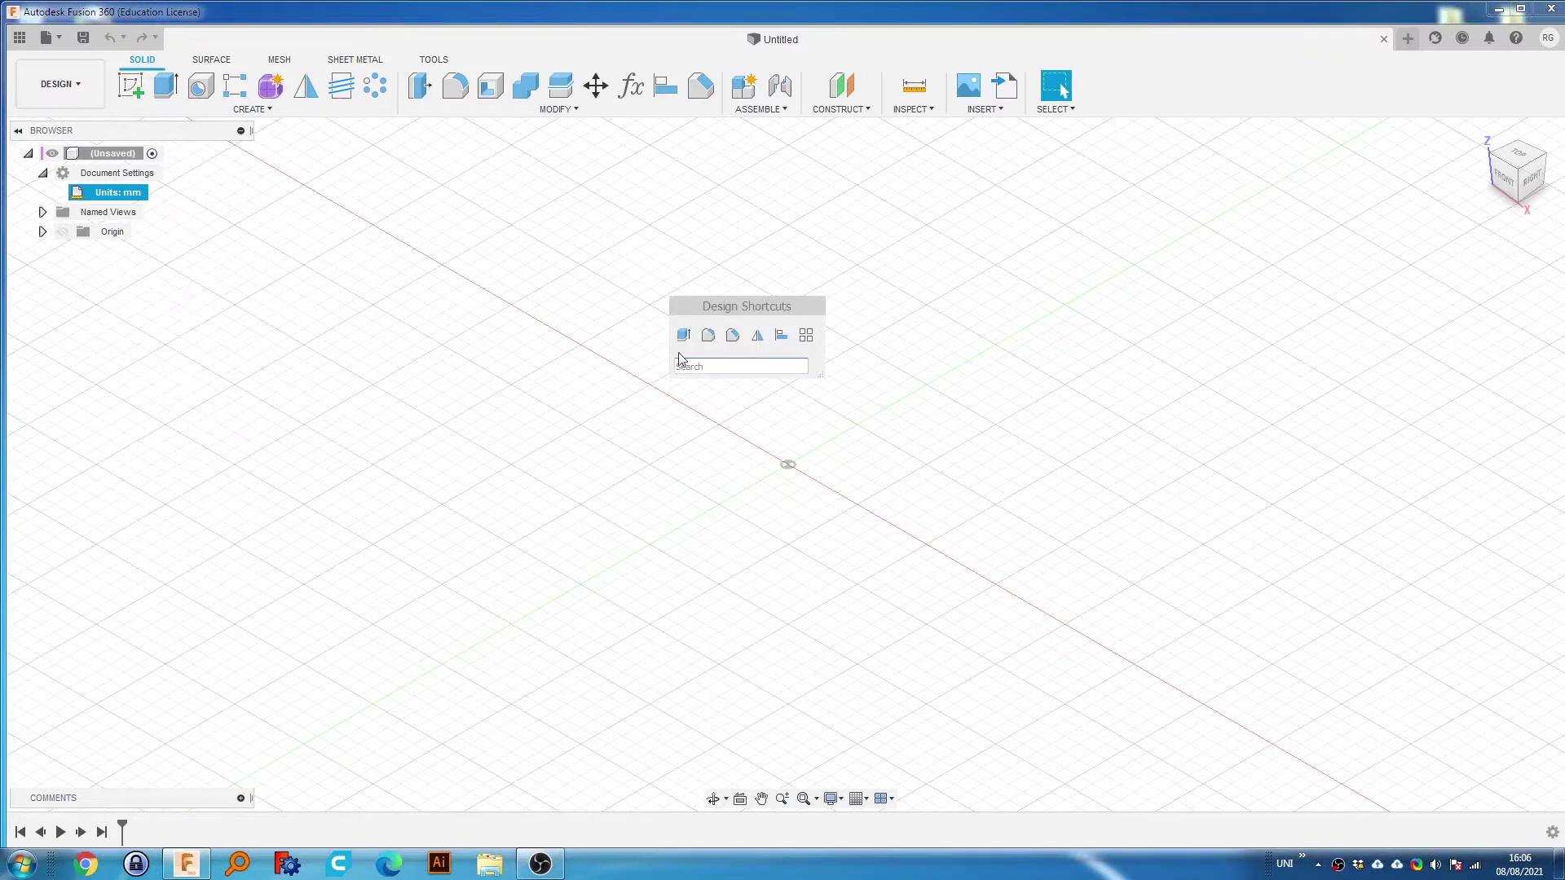
text(sk)
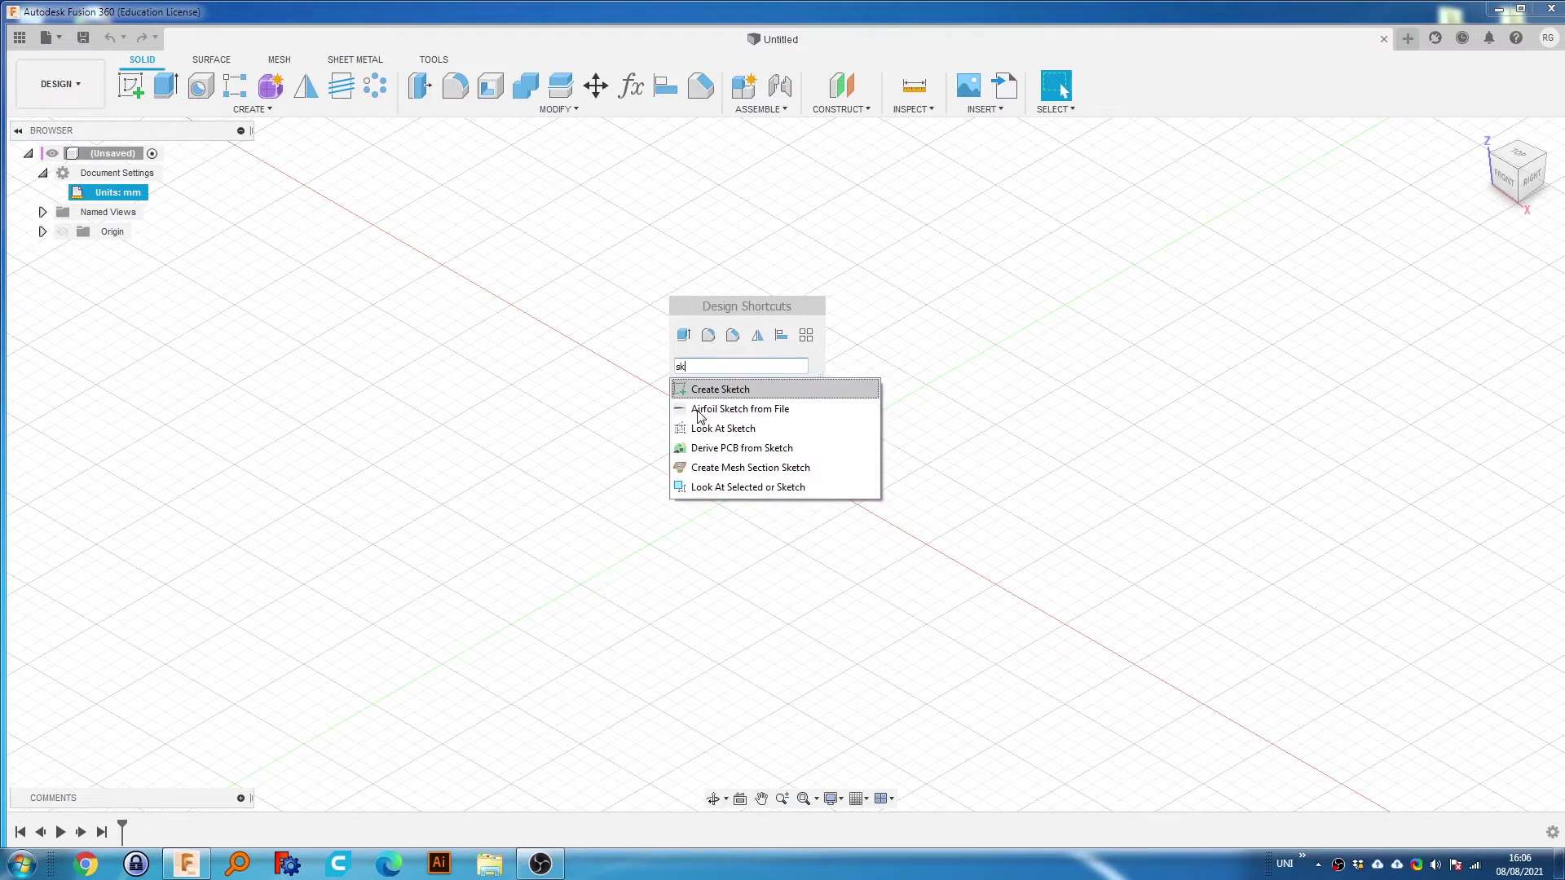
key(Down)
key(Down)
key(Return)
Examine the quick-access commands of the canvas marking menu without choosing any of them.
right_click(819, 475)
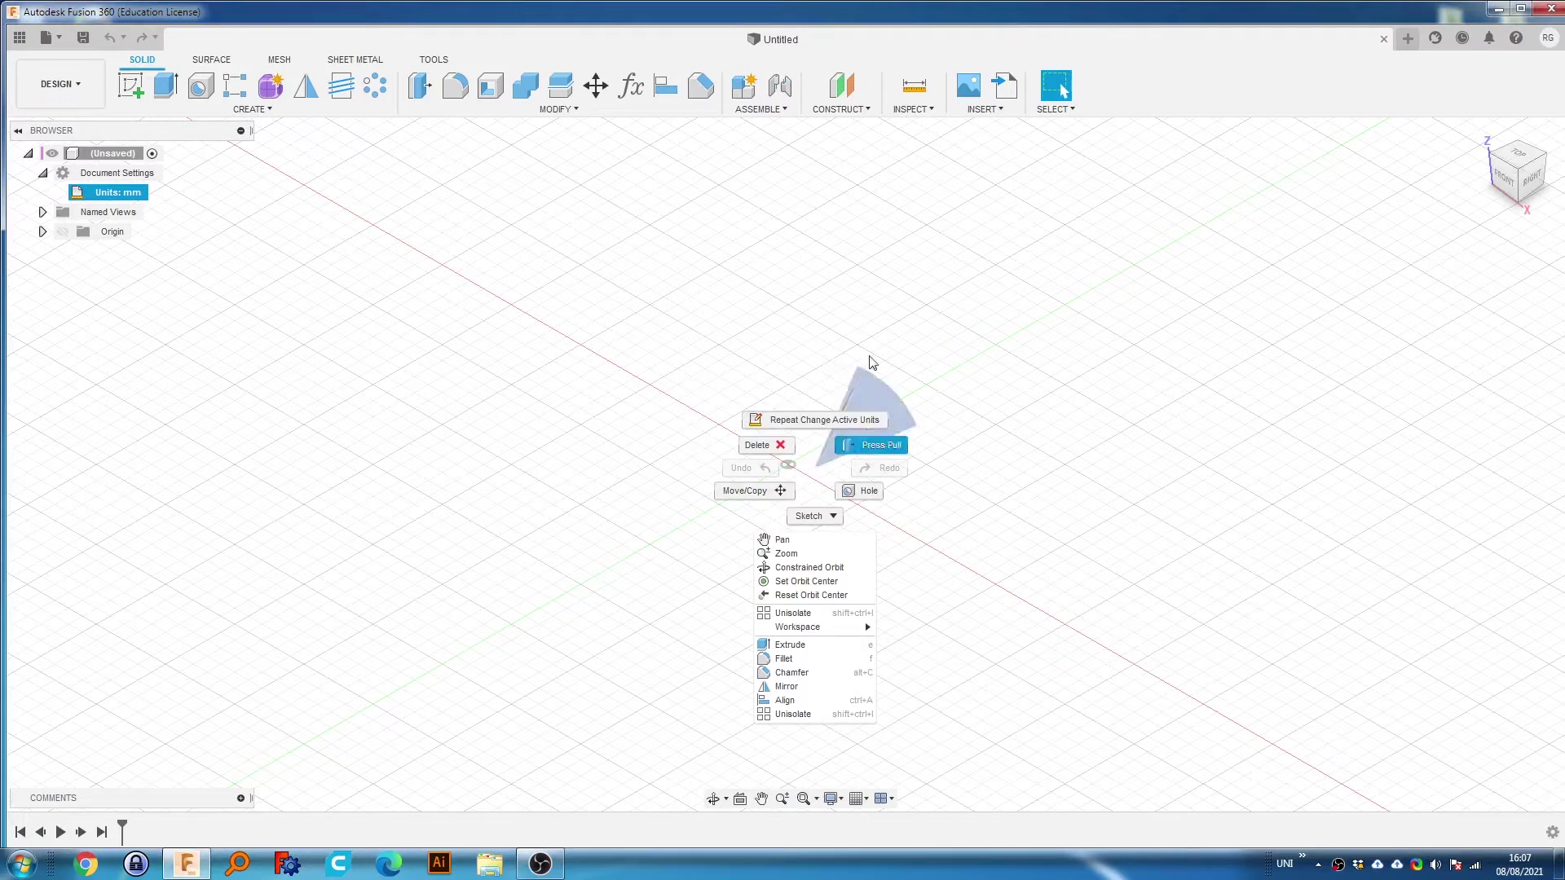
click(650, 181)
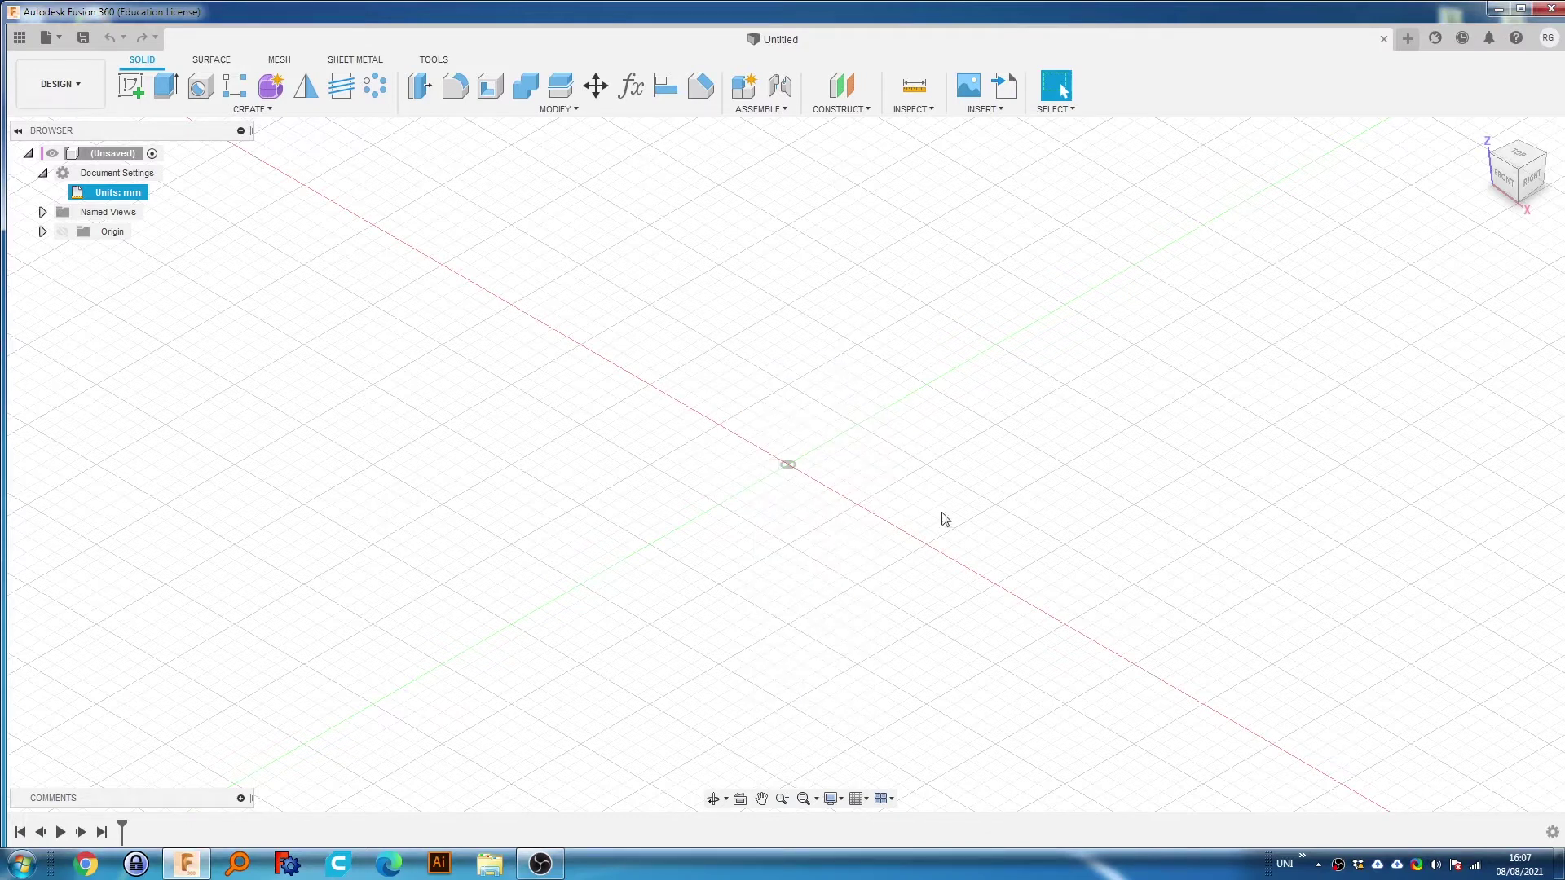
right_click(711, 588)
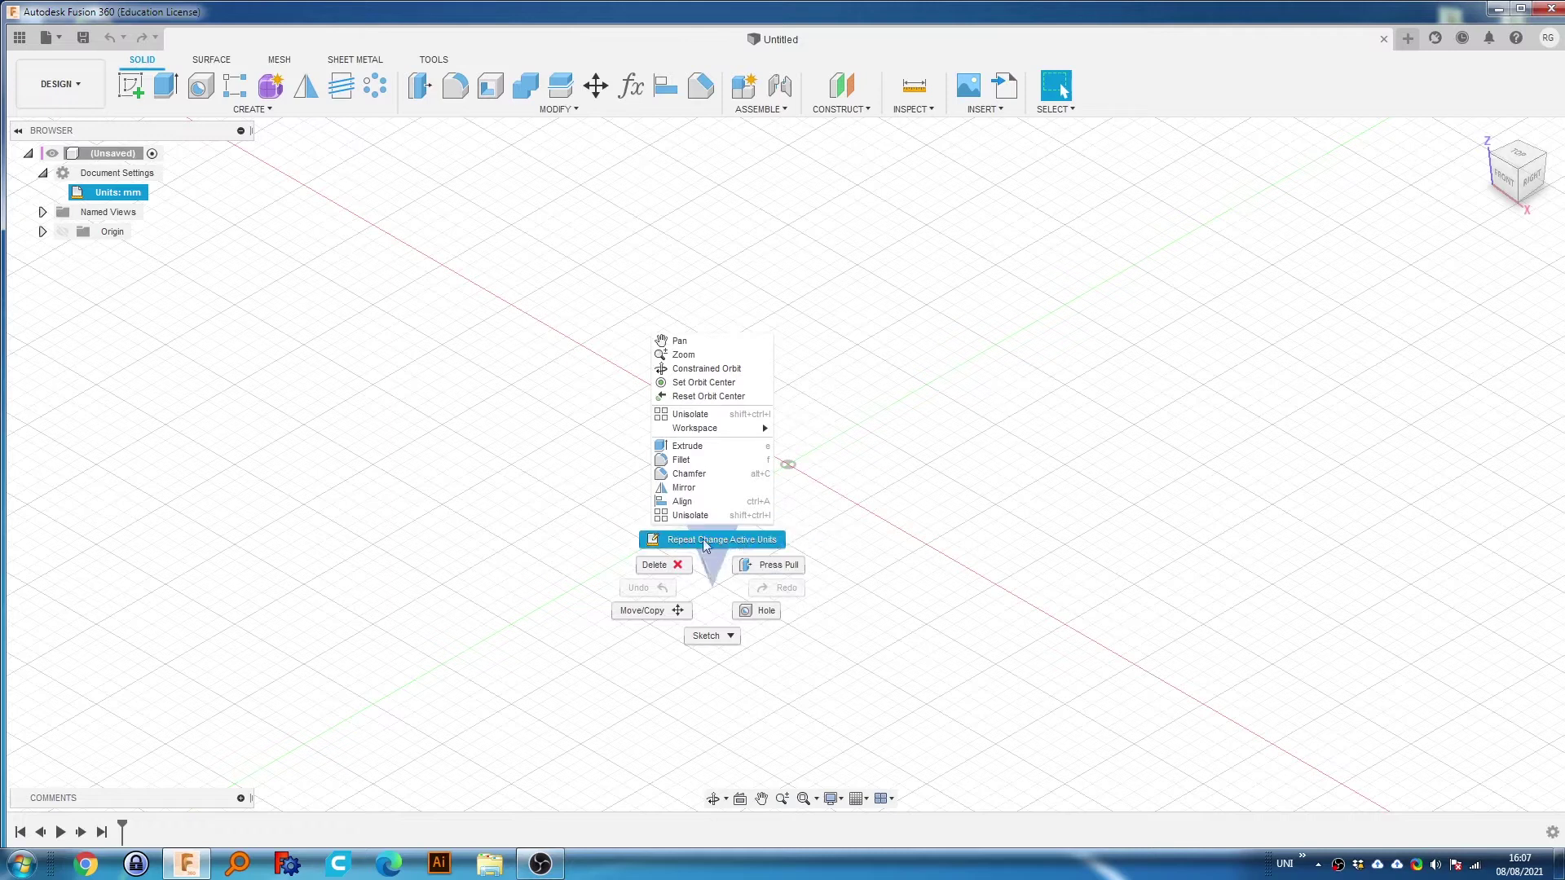
click(1010, 472)
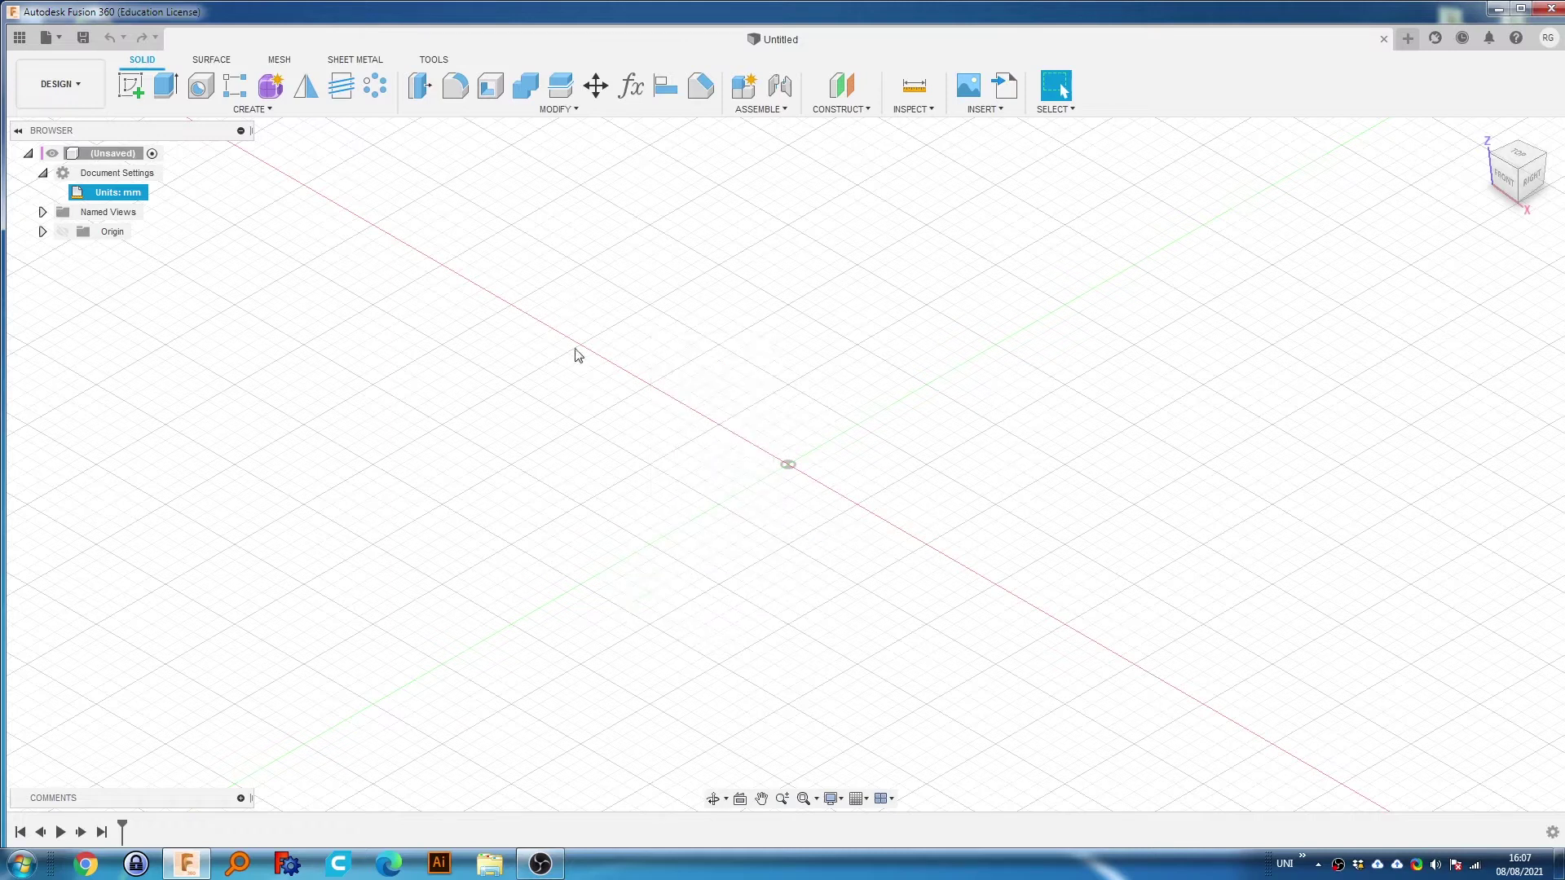
Start a sketch on the horizontal XY plane and look through the sketch creation tools.
click(129, 90)
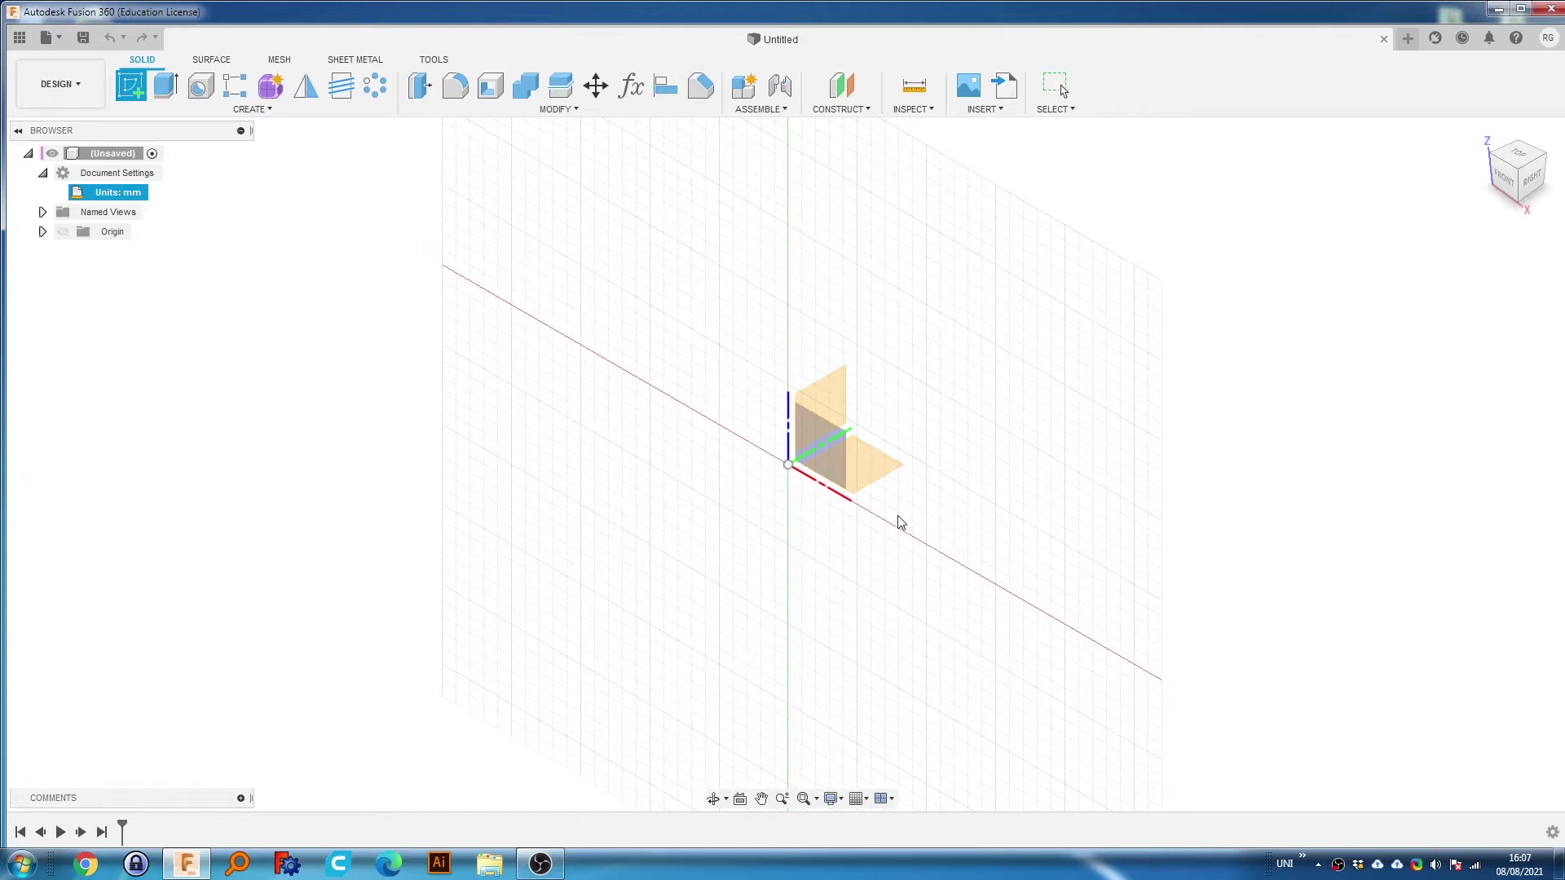
click(875, 462)
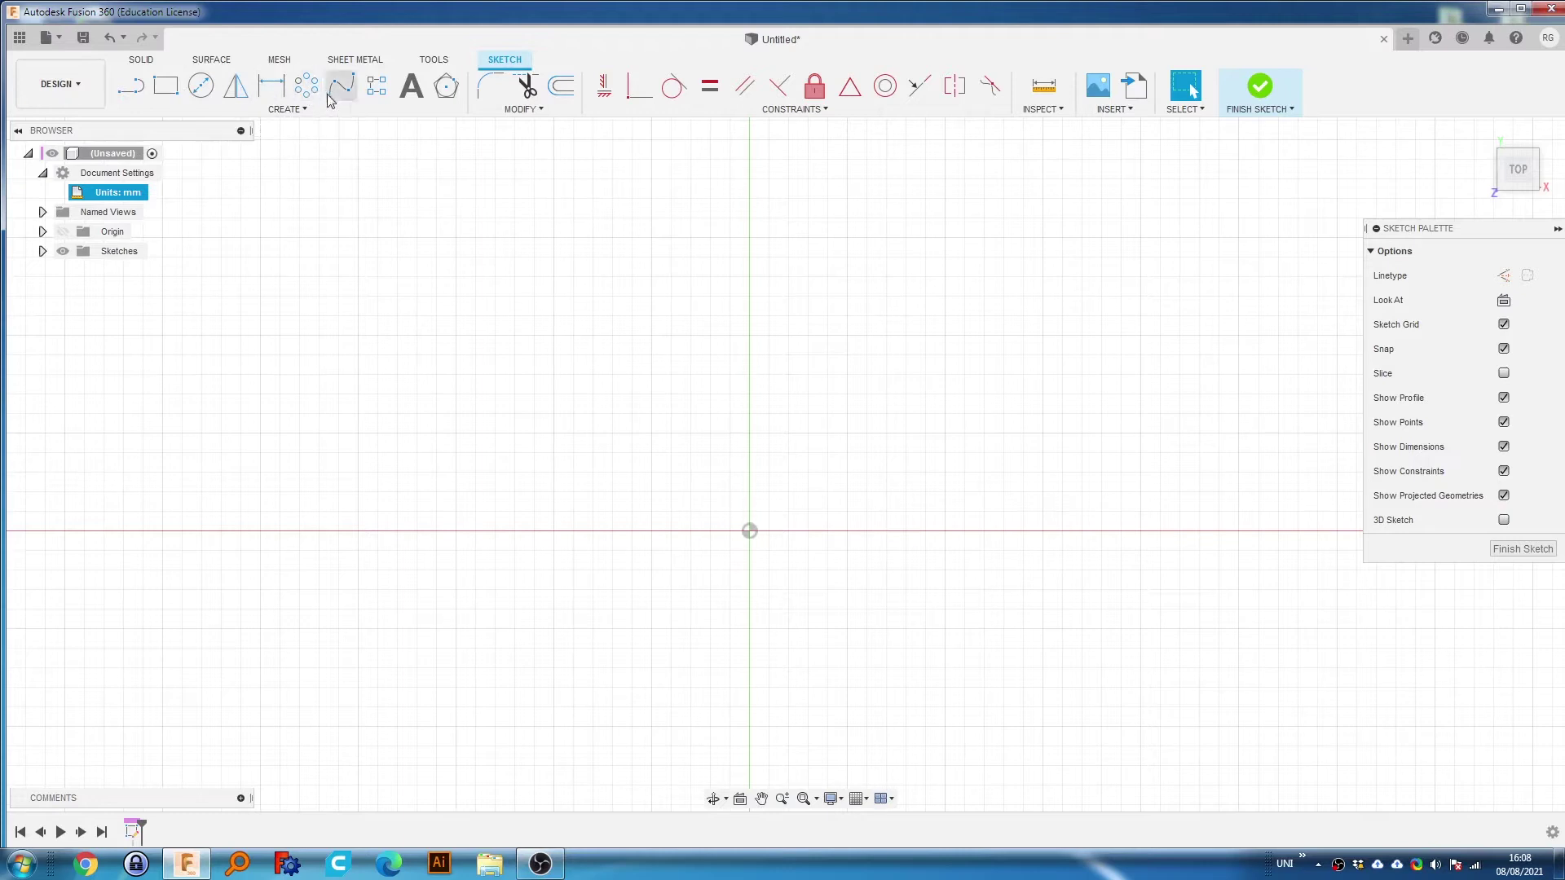
click(285, 109)
click(285, 111)
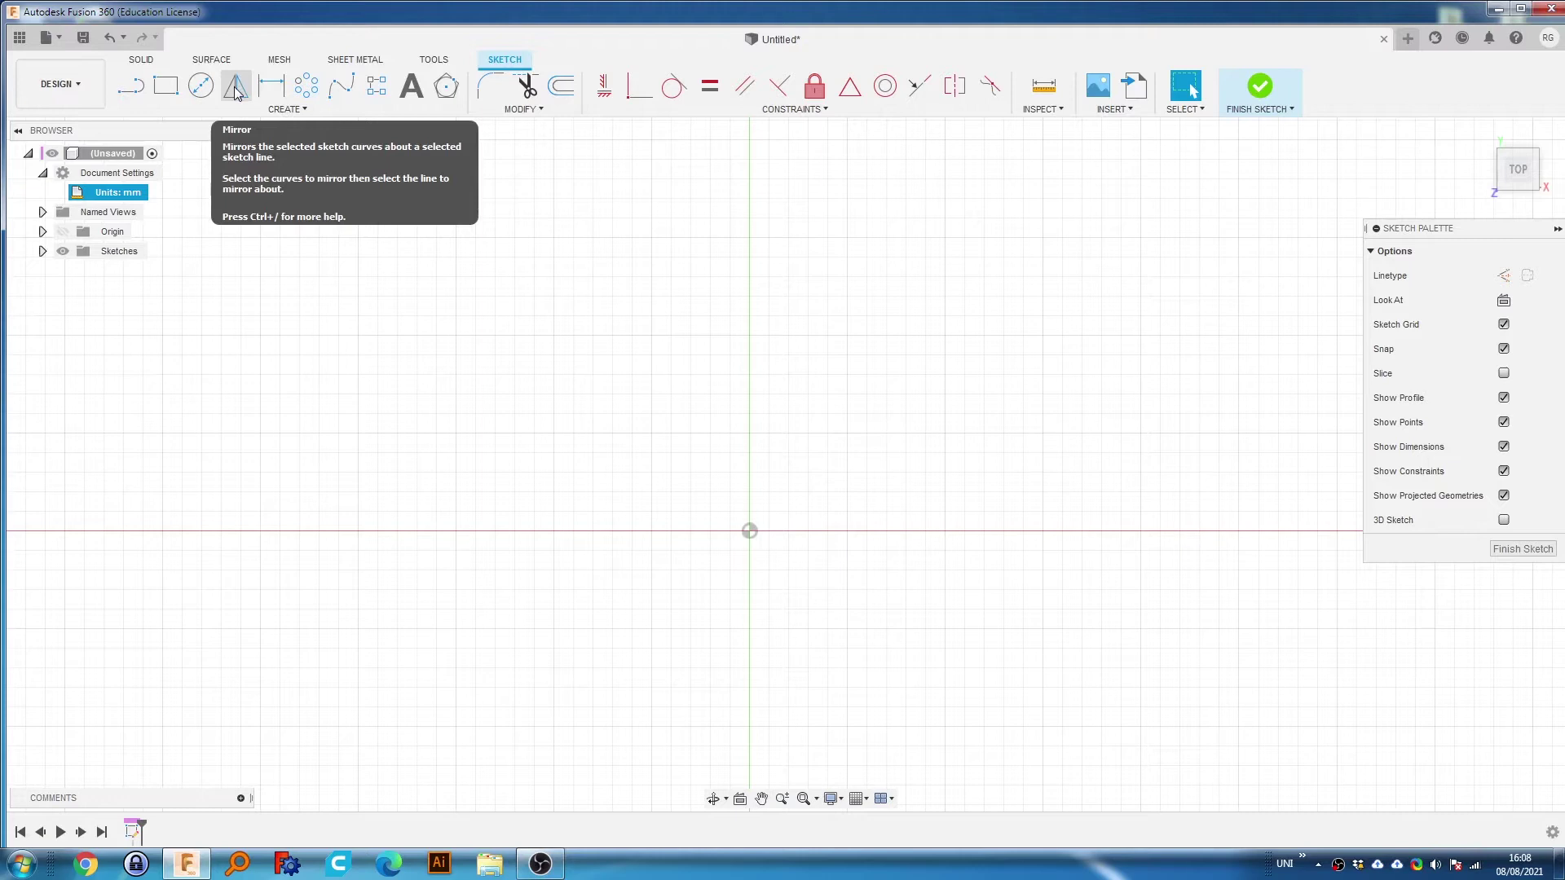
click(273, 110)
click(264, 111)
Try a two-point rectangle beside the origin with its lower edge on the horizontal axis, and undo it.
key(r)
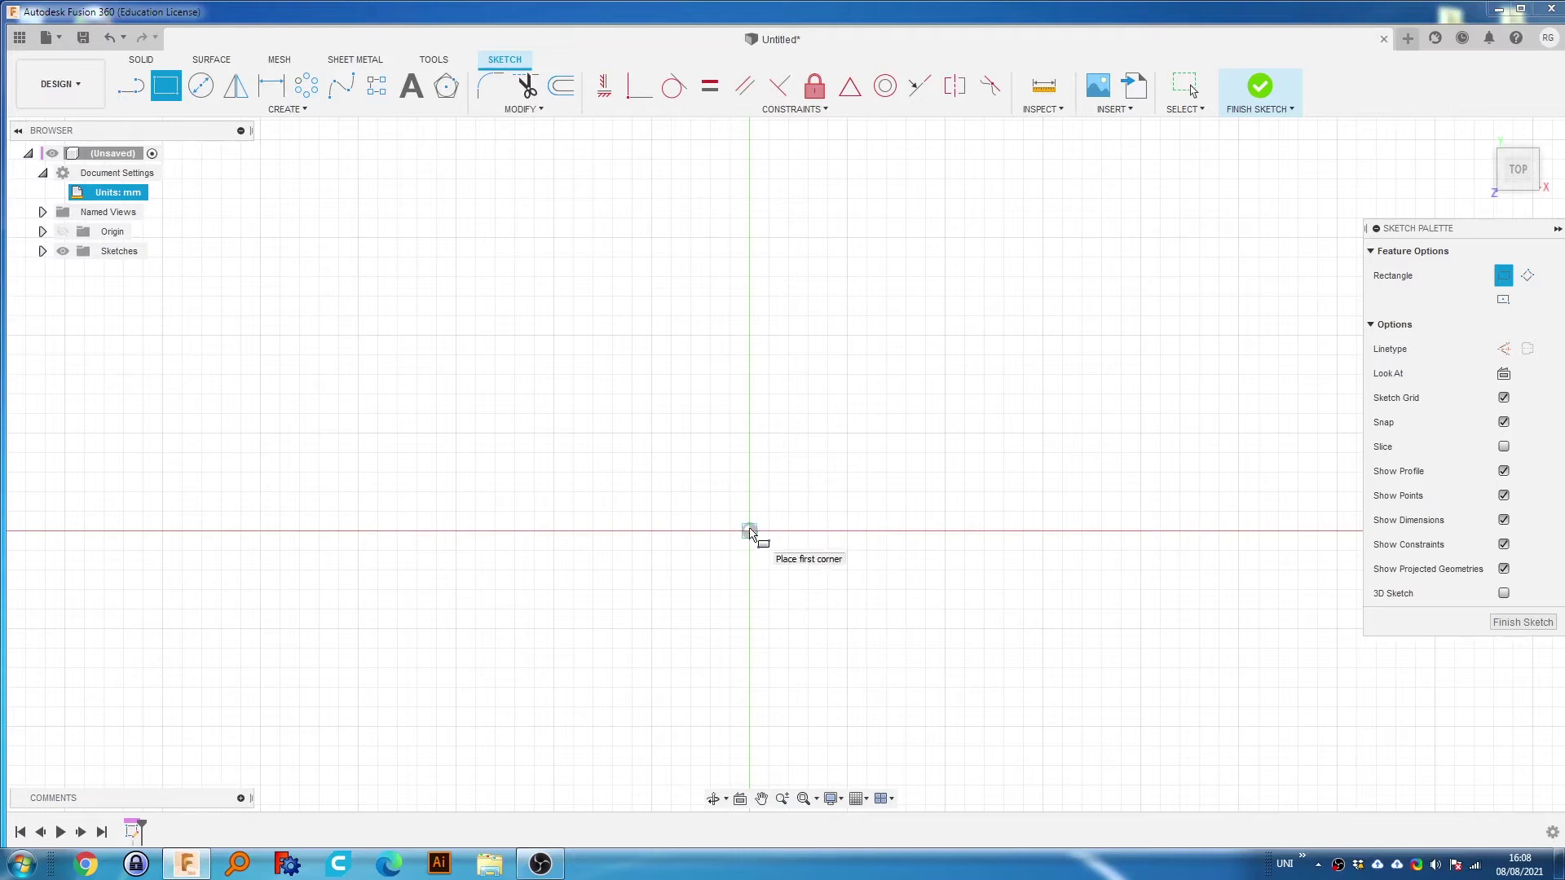
click(568, 530)
click(691, 413)
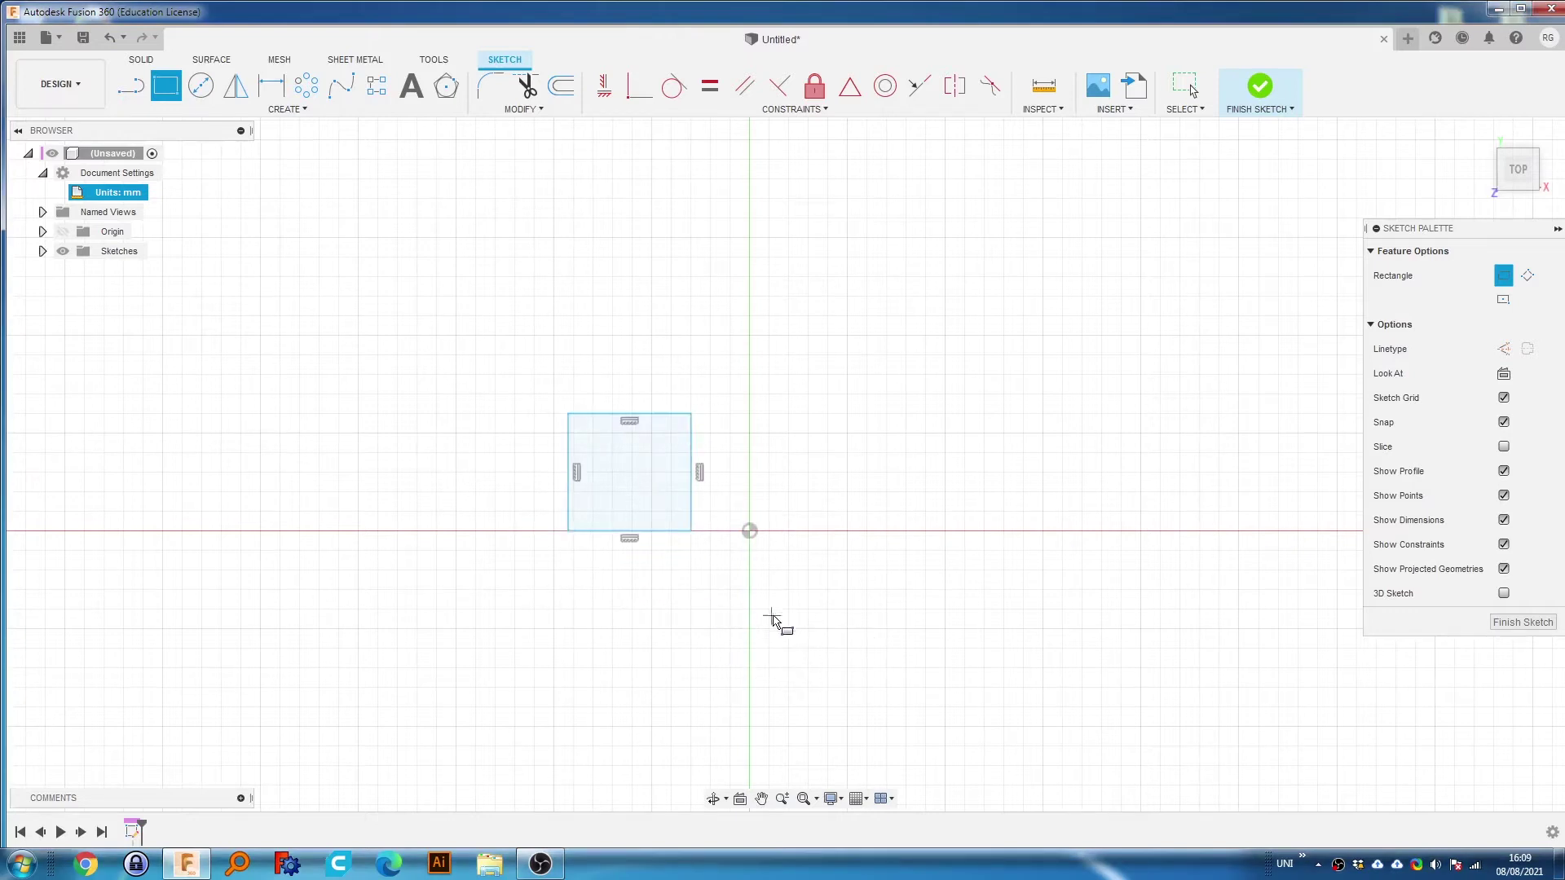
key(Escape)
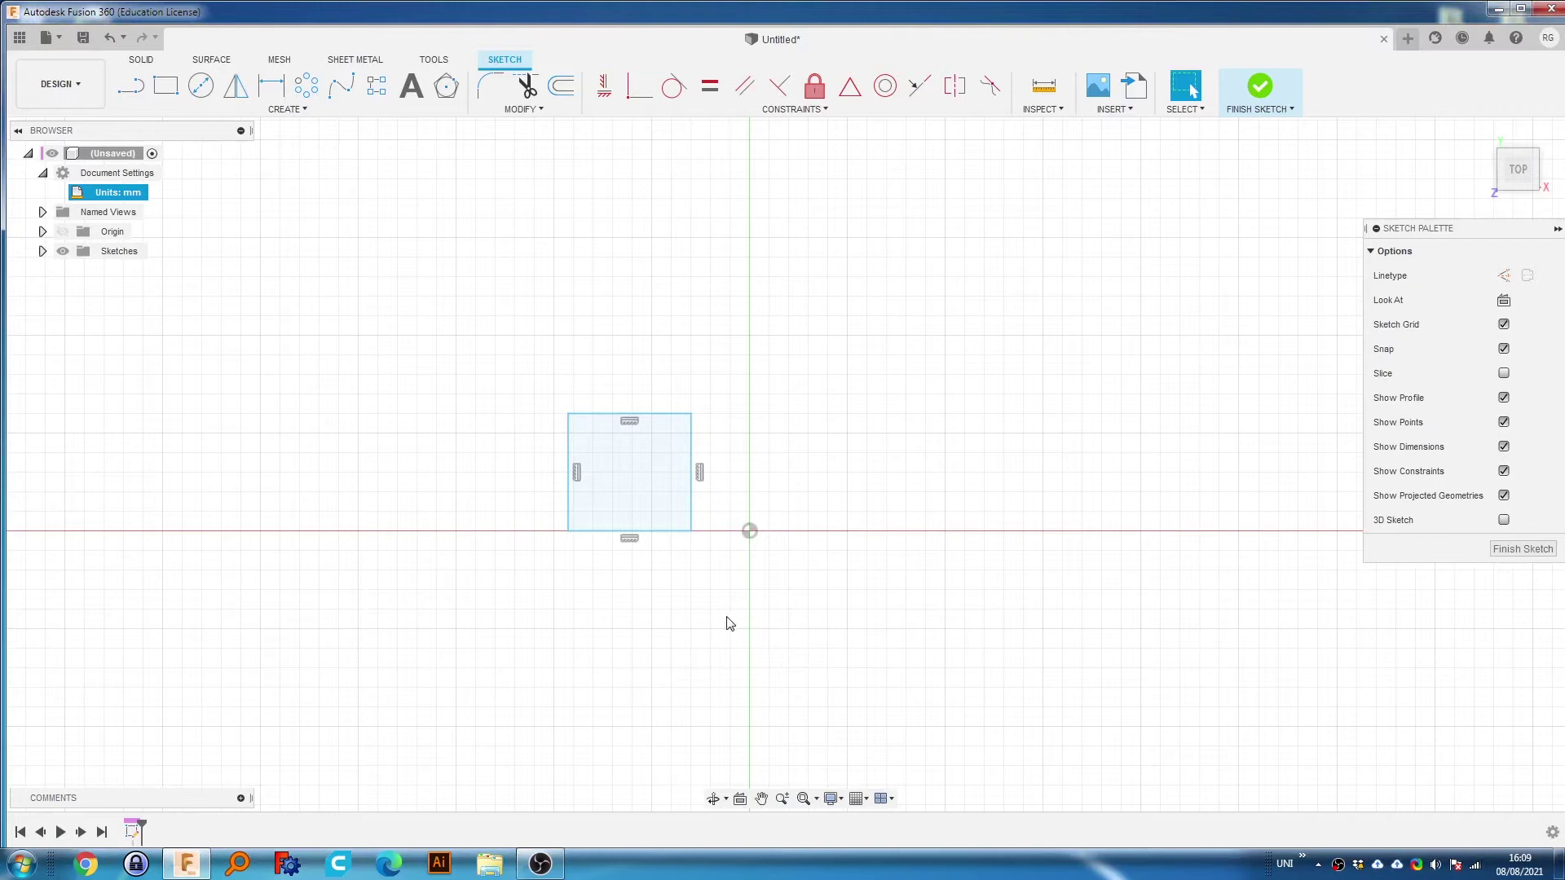
key(ctrl+z)
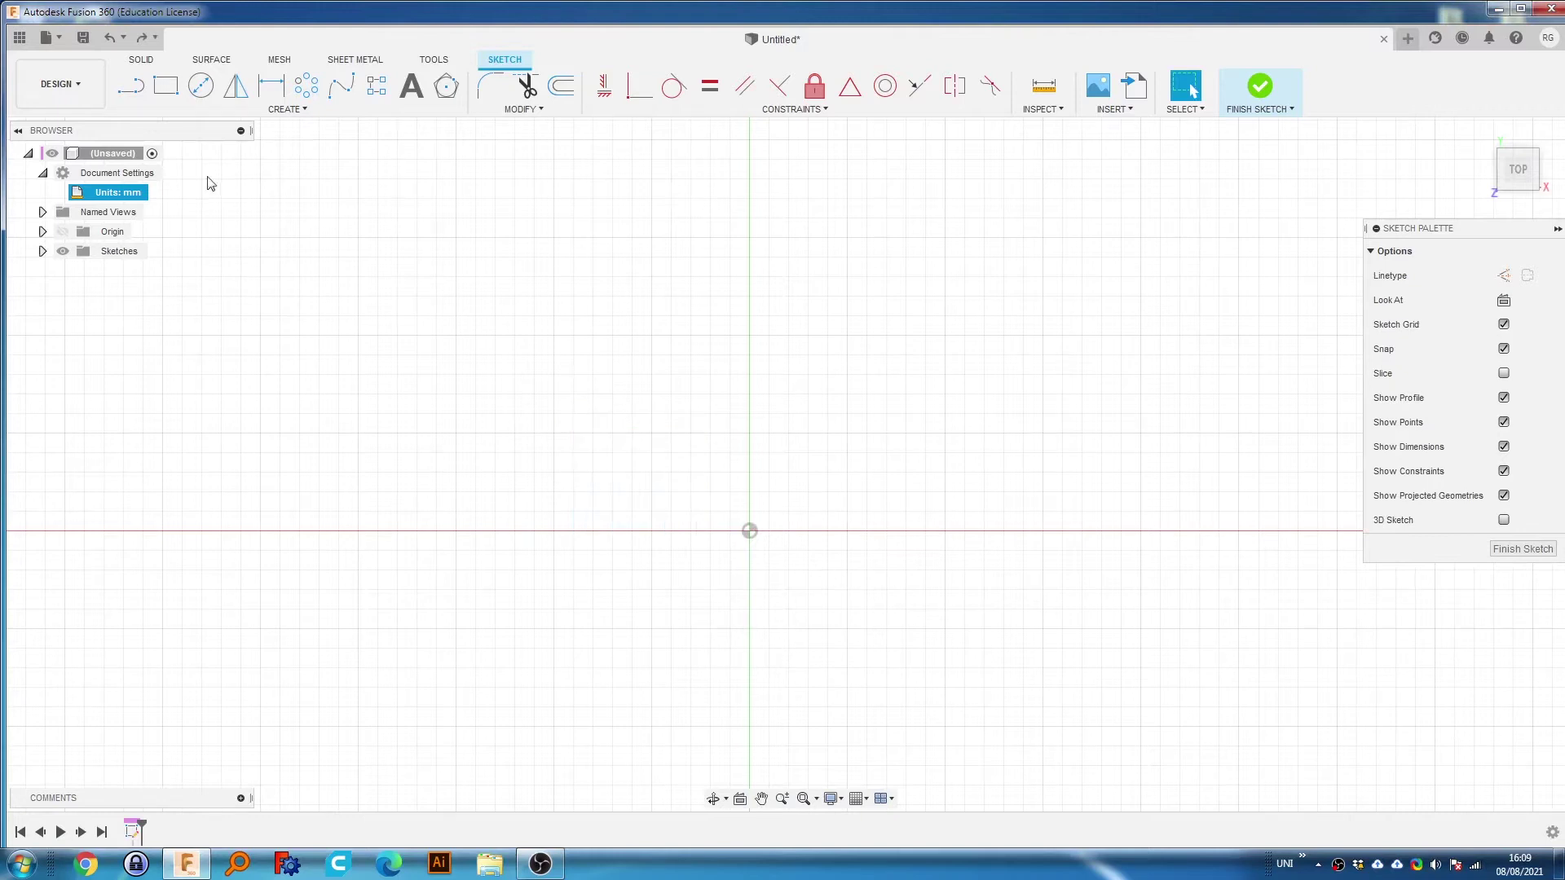
click(169, 96)
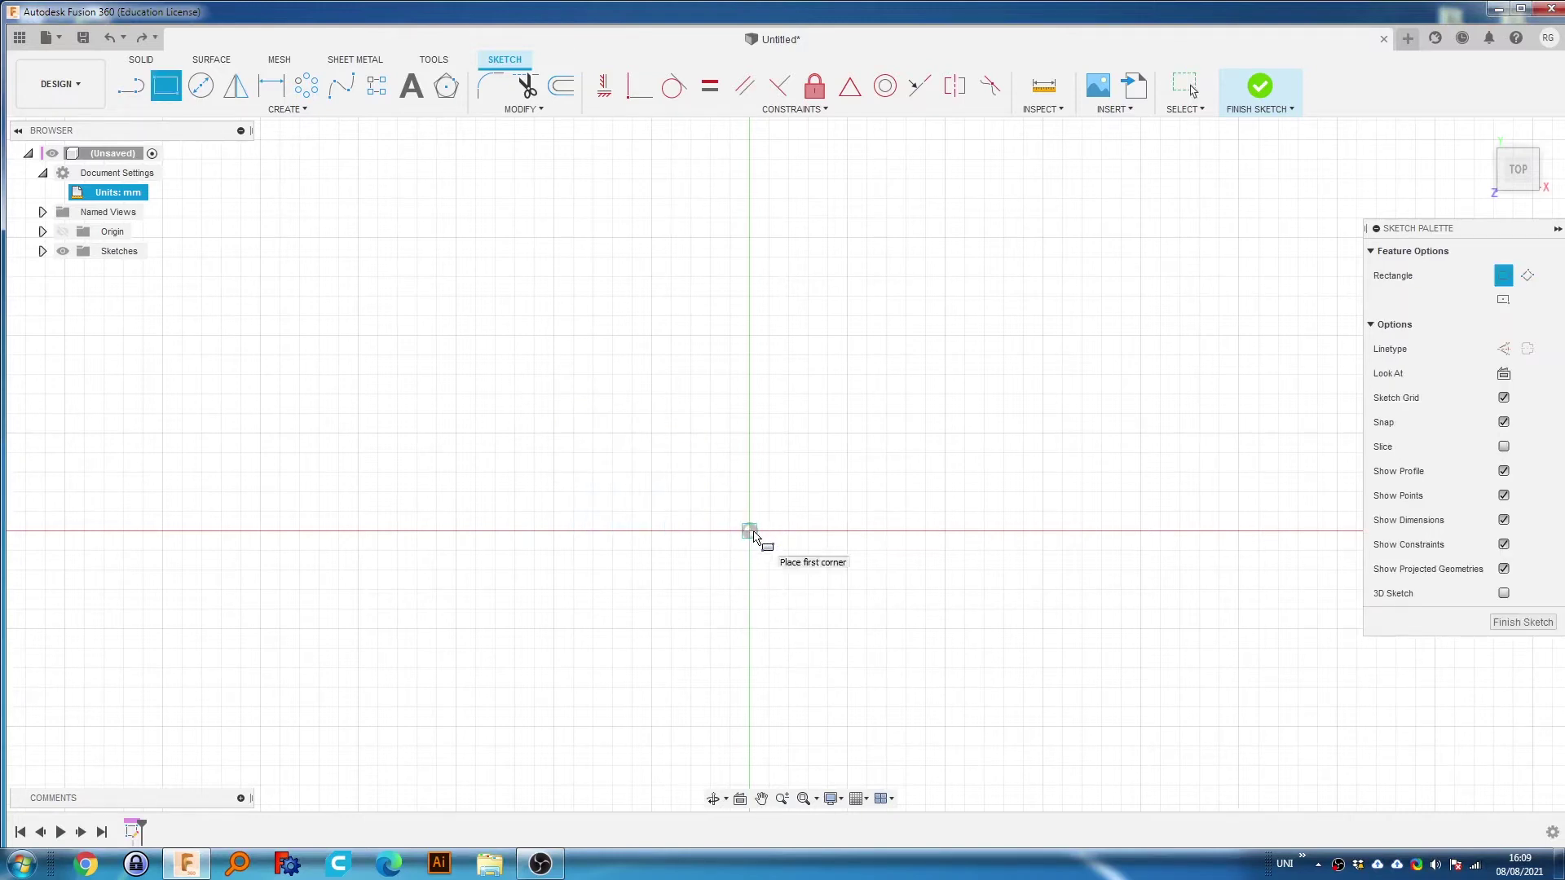
click(1503, 299)
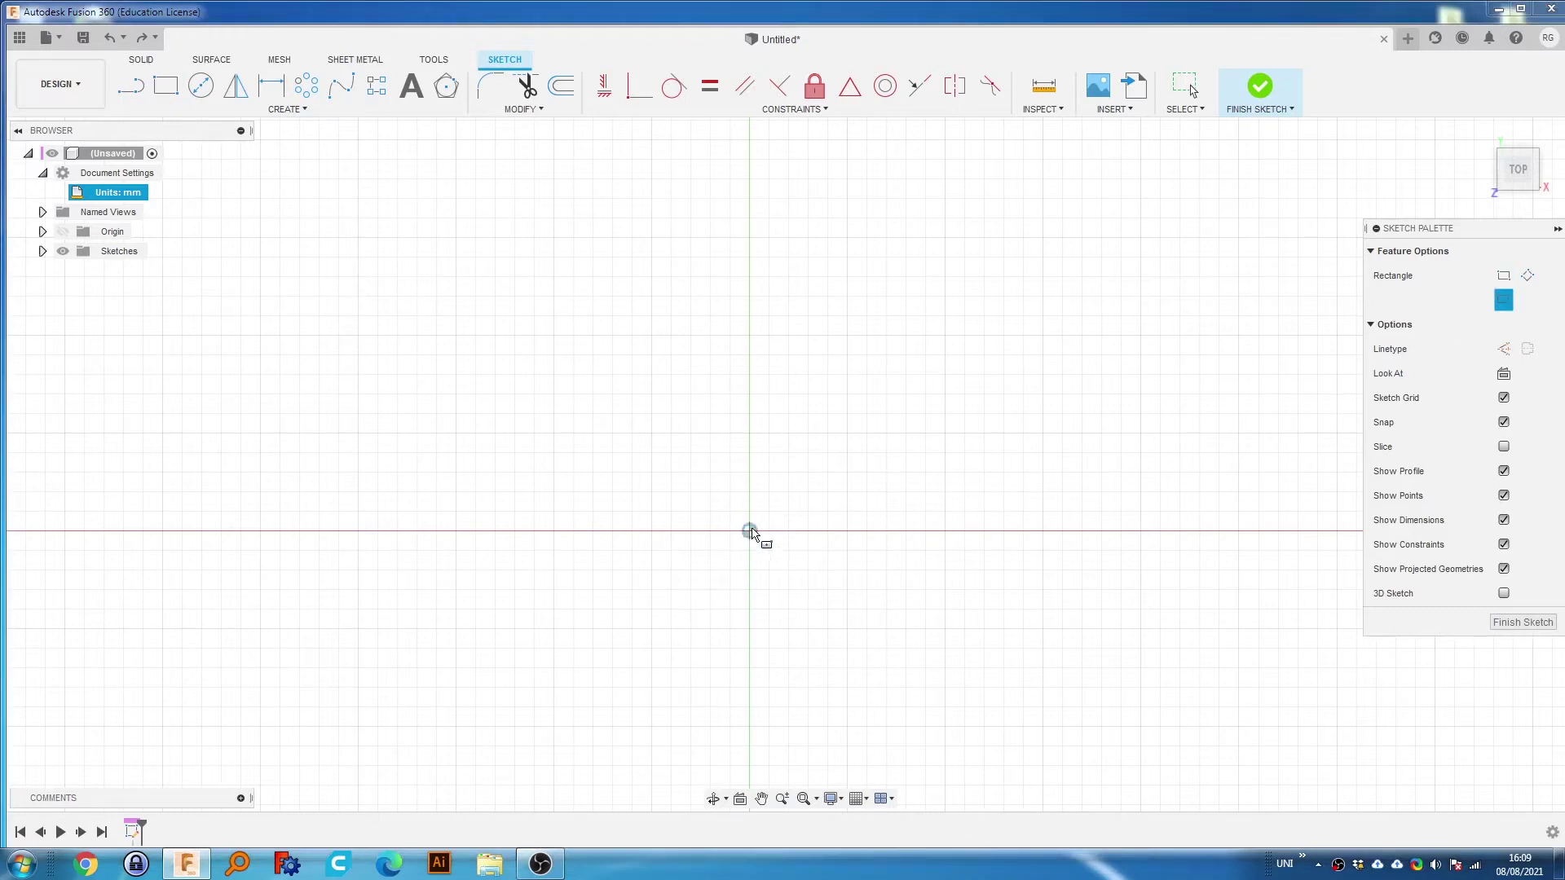
click(749, 531)
key(Escape)
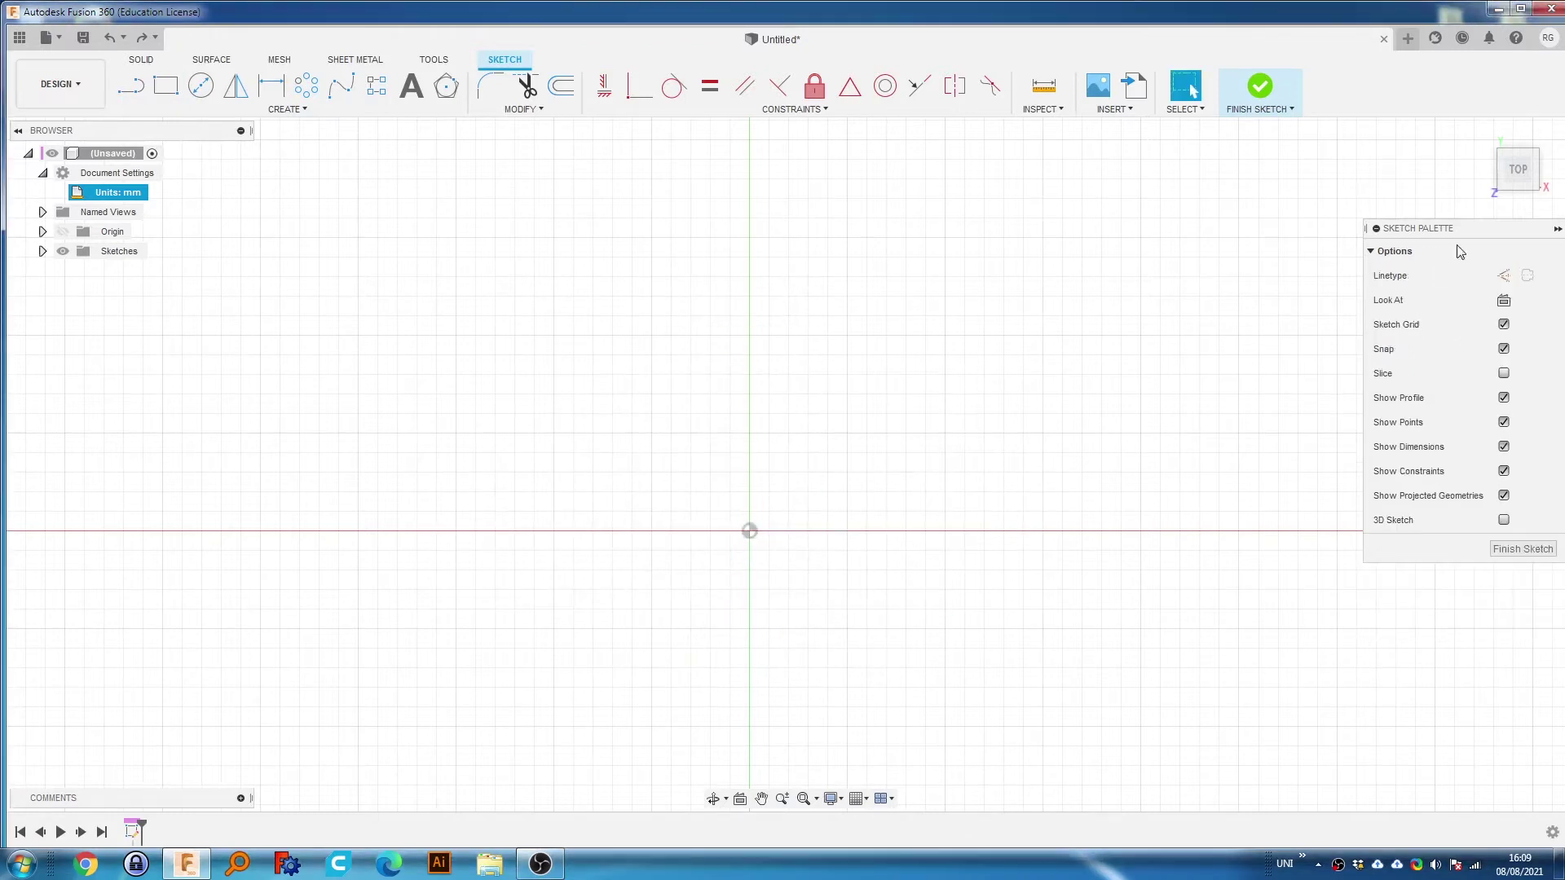
key(l)
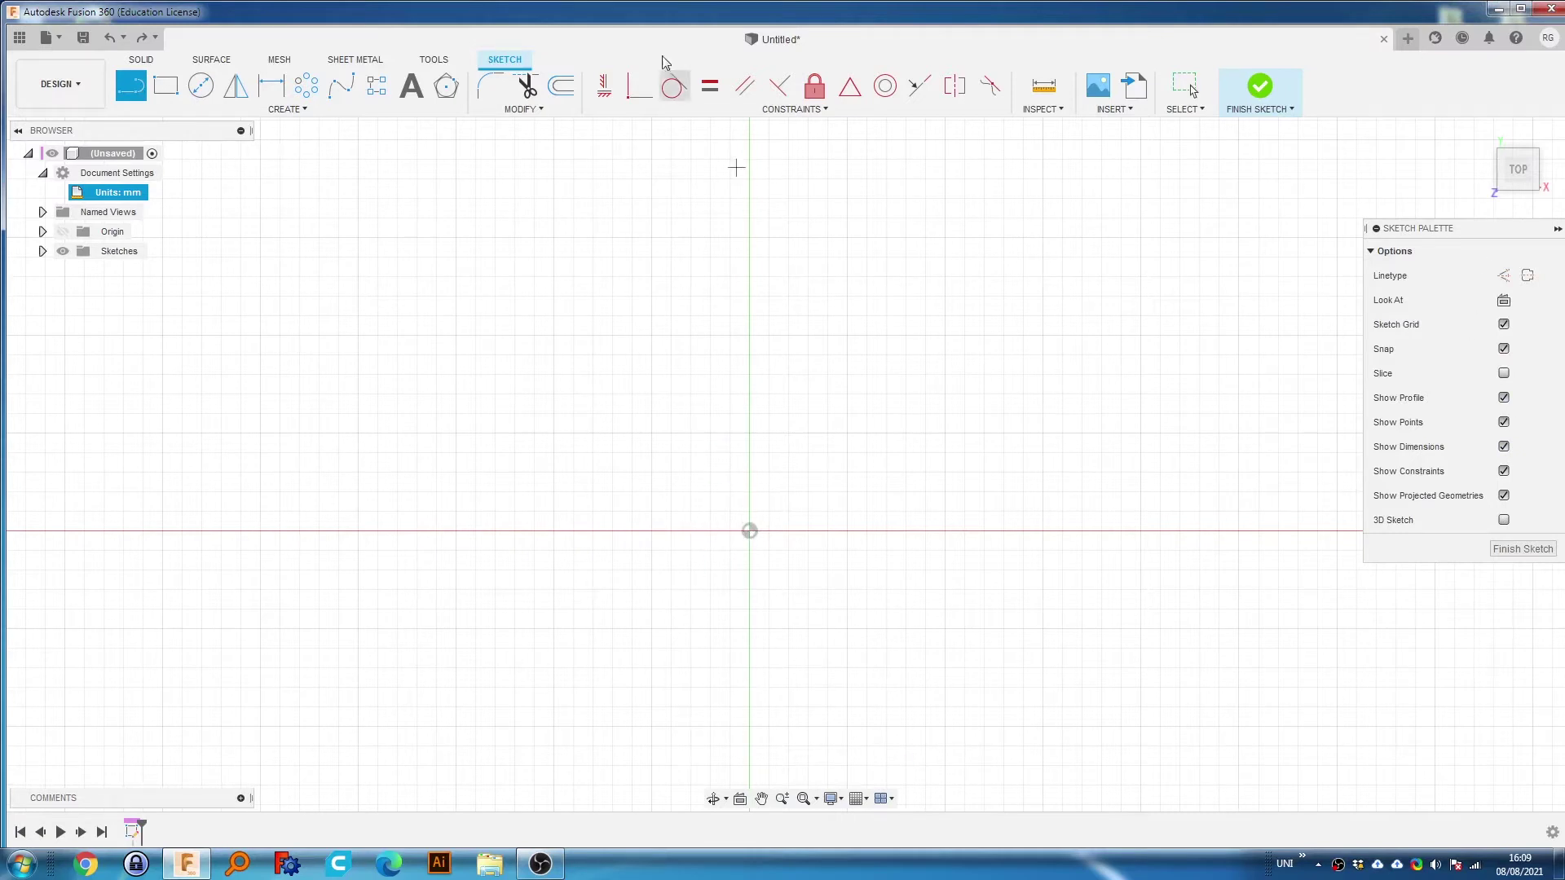
Sketch a two-point rectangle from the origin, 200 mm wide and 100 mm high, and select its width dimension.
key(r)
click(750, 532)
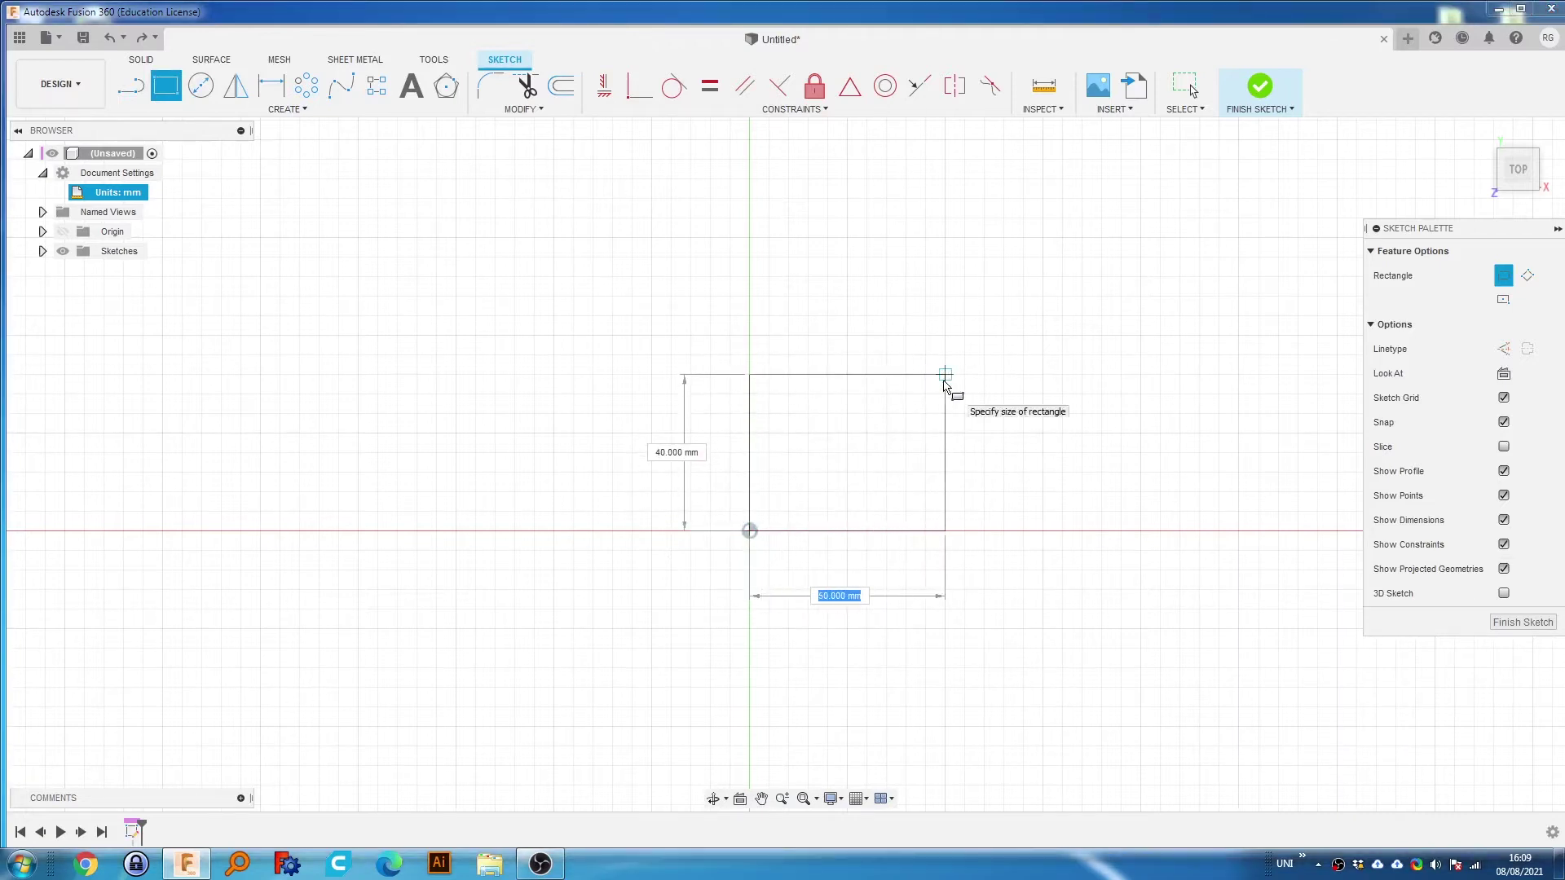
key(Tab)
key(Tab)
key(Tab)
key(Tab)
key(Tab)
key(Tab)
key(Tab)
key(Tab)
key(Tab)
key(Tab)
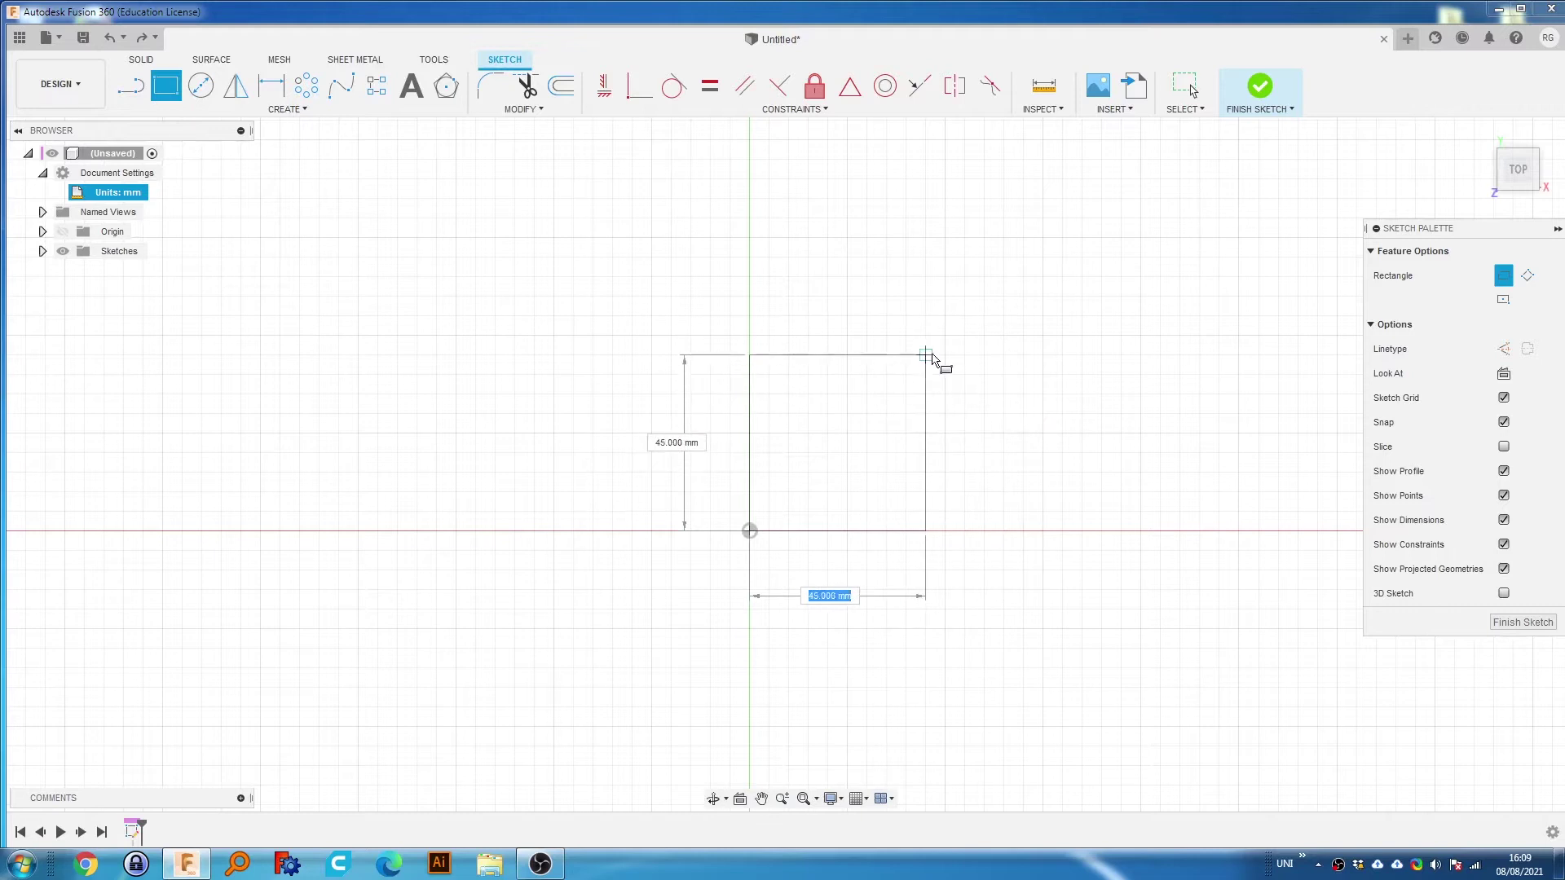
key(Tab)
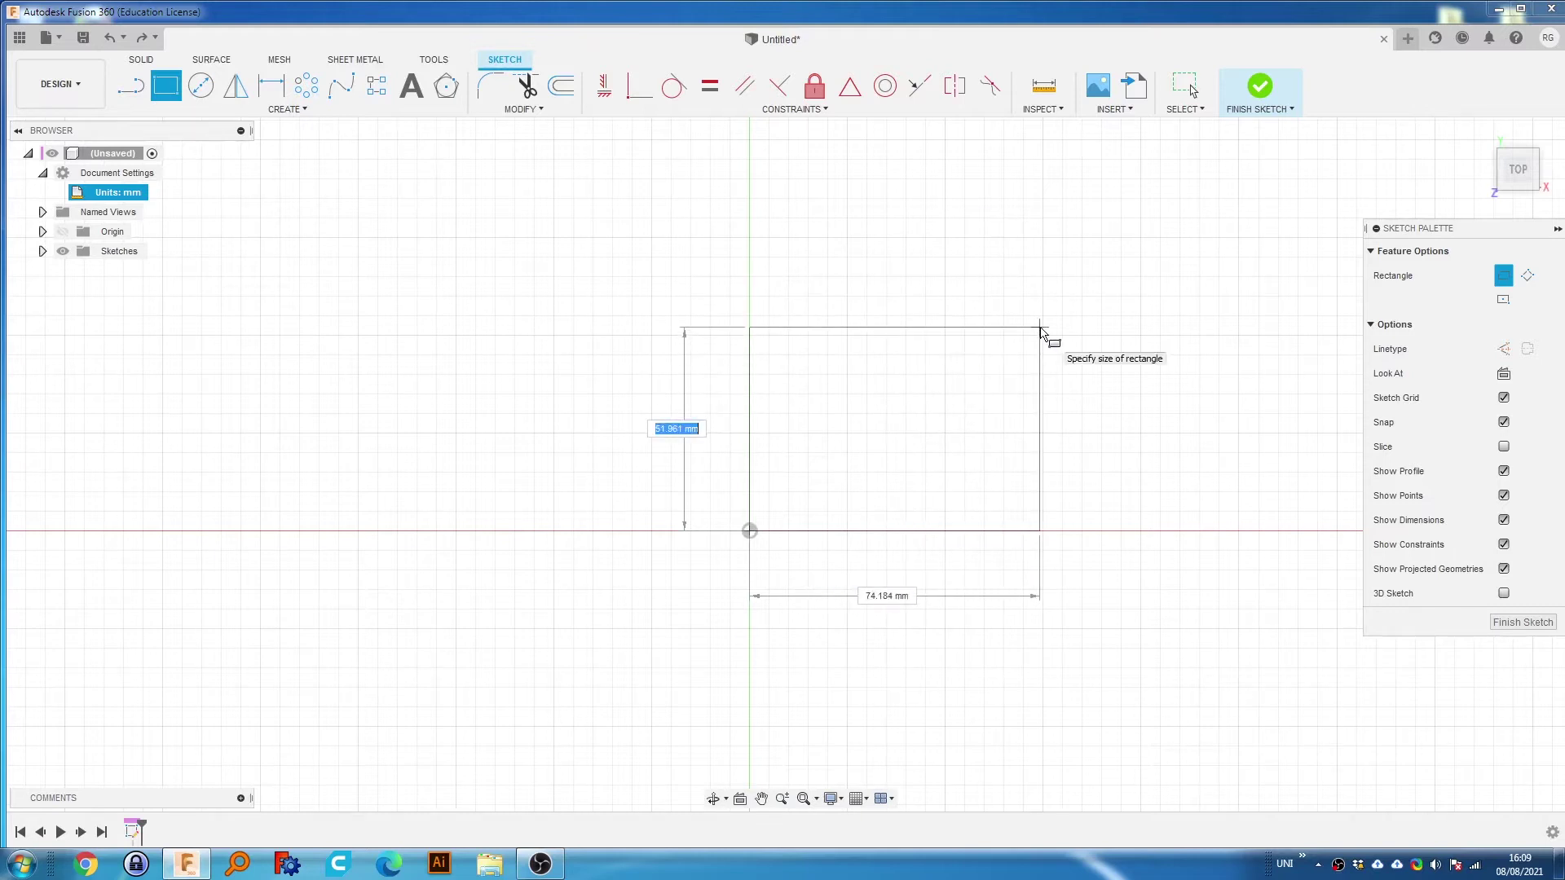
text(100)
key(Tab)
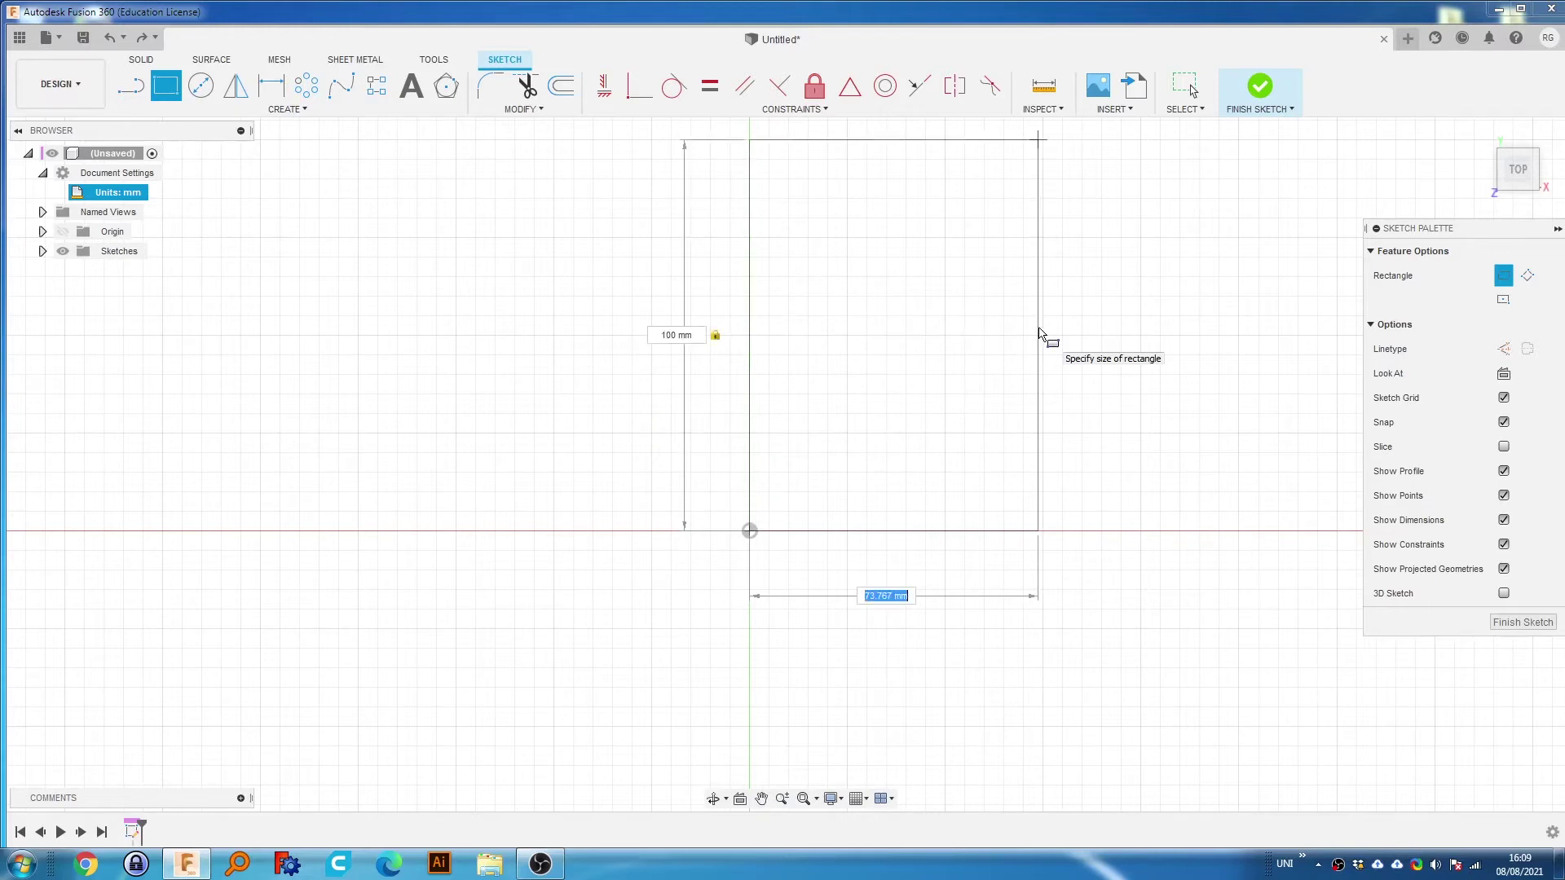
text(200)
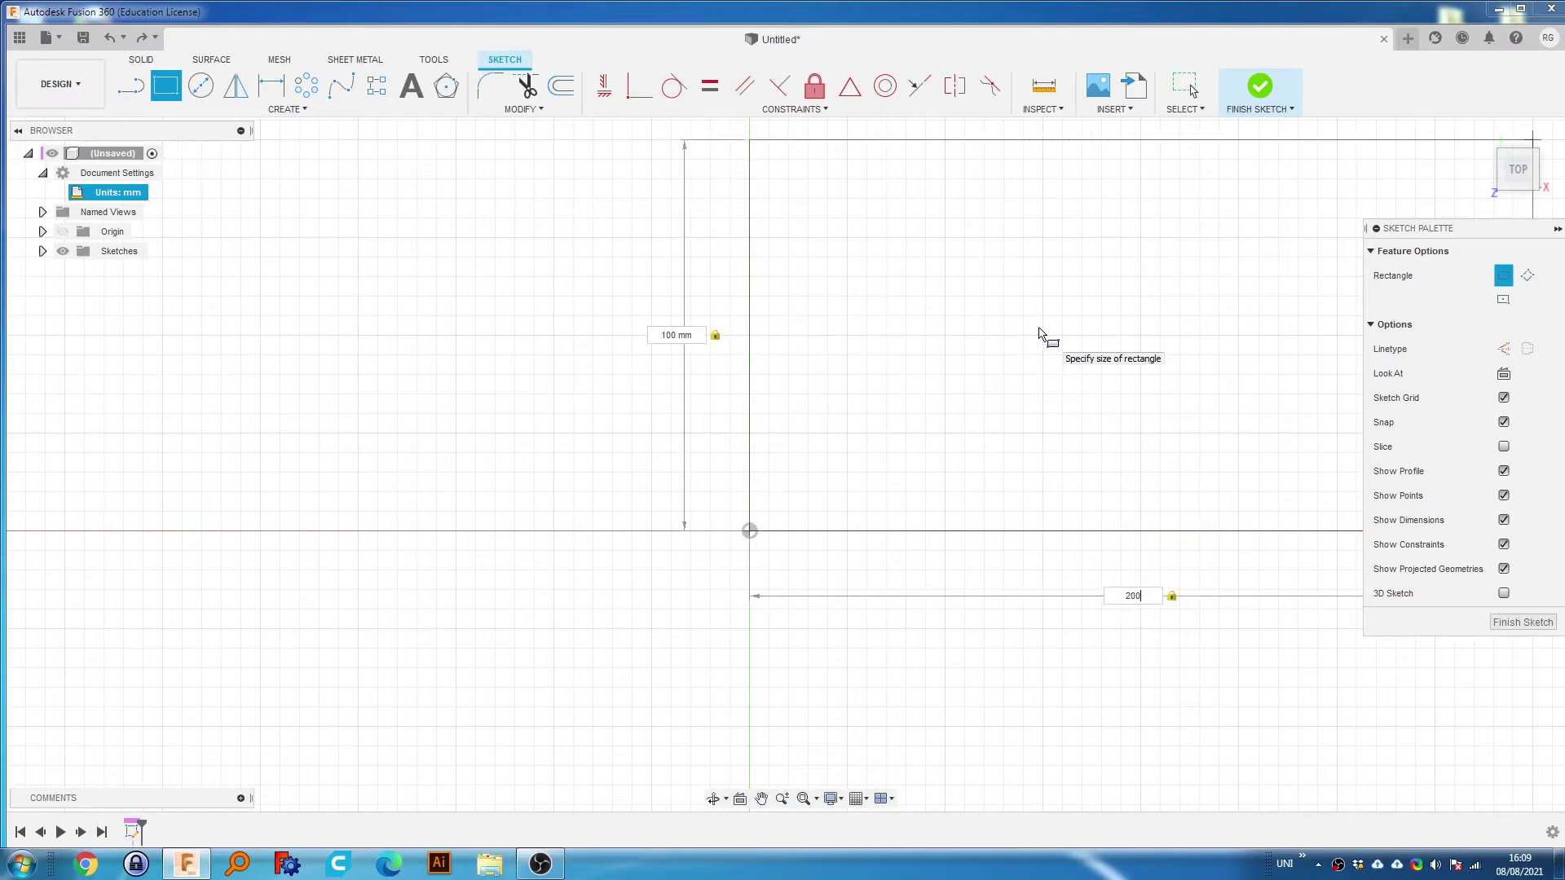
key(Tab)
key(Tab)
key(Tab)
key(Tab)
key(Tab)
key(Tab)
key(Return)
key(Escape)
scroll(972, 364, down, 4)
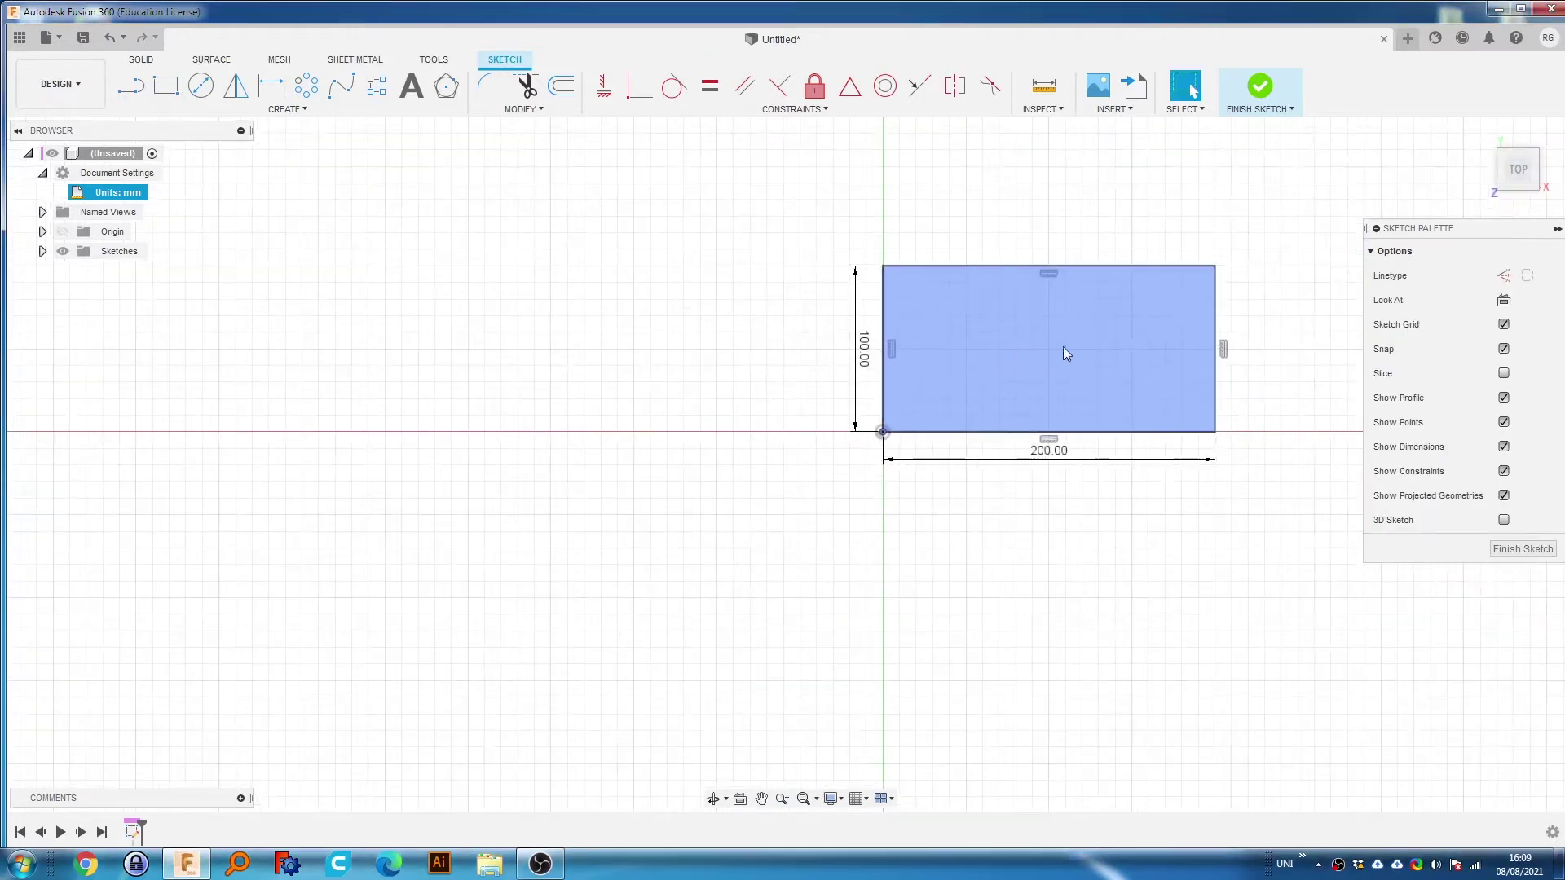
middle_drag(1159, 236, 1056, 271)
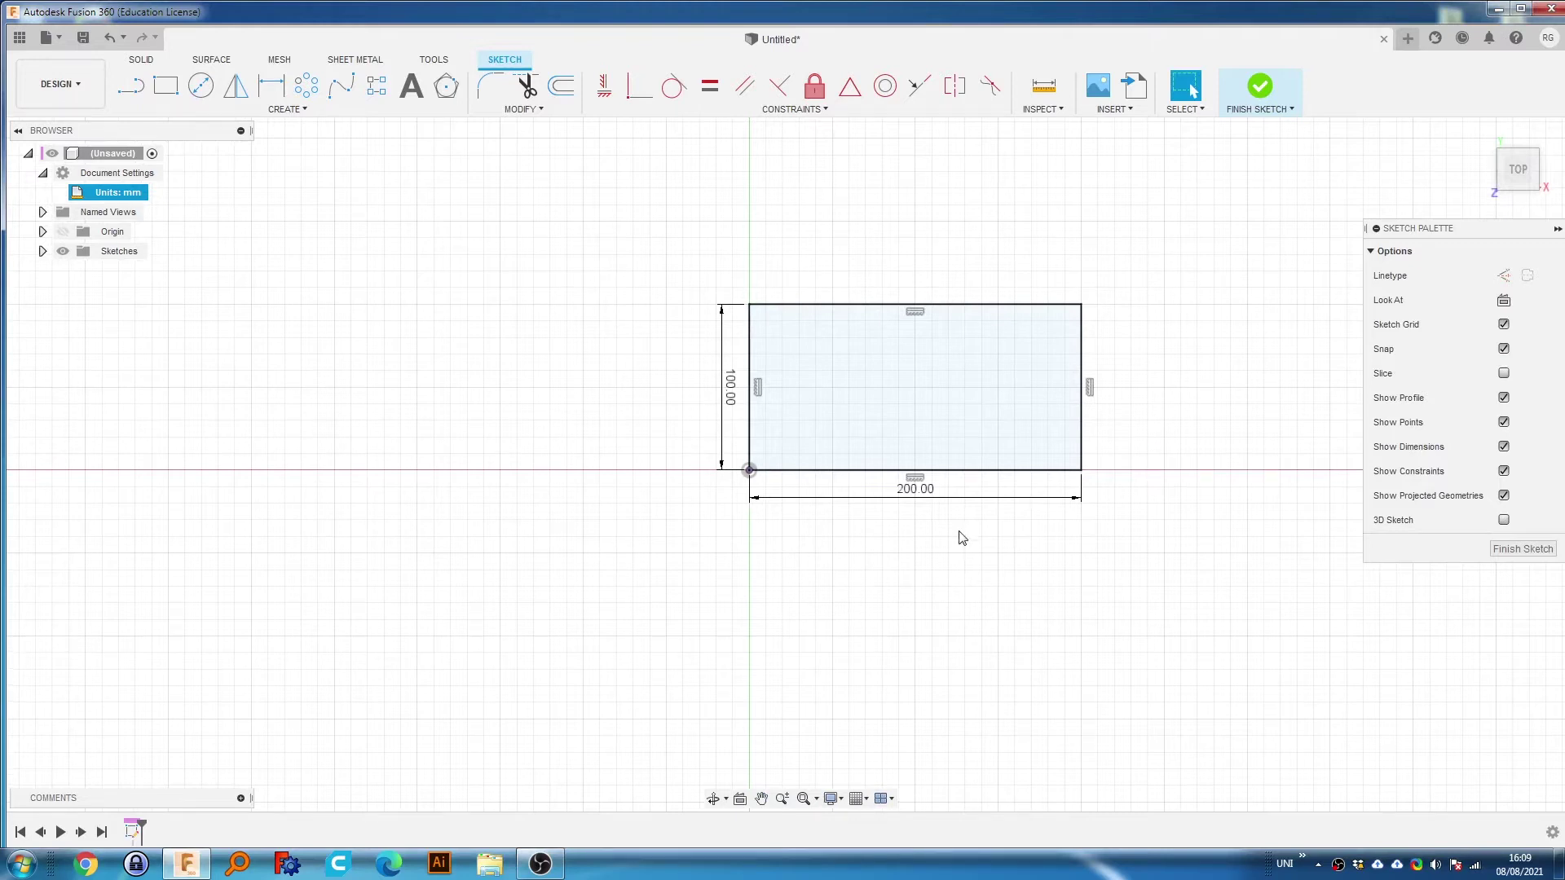
click(920, 504)
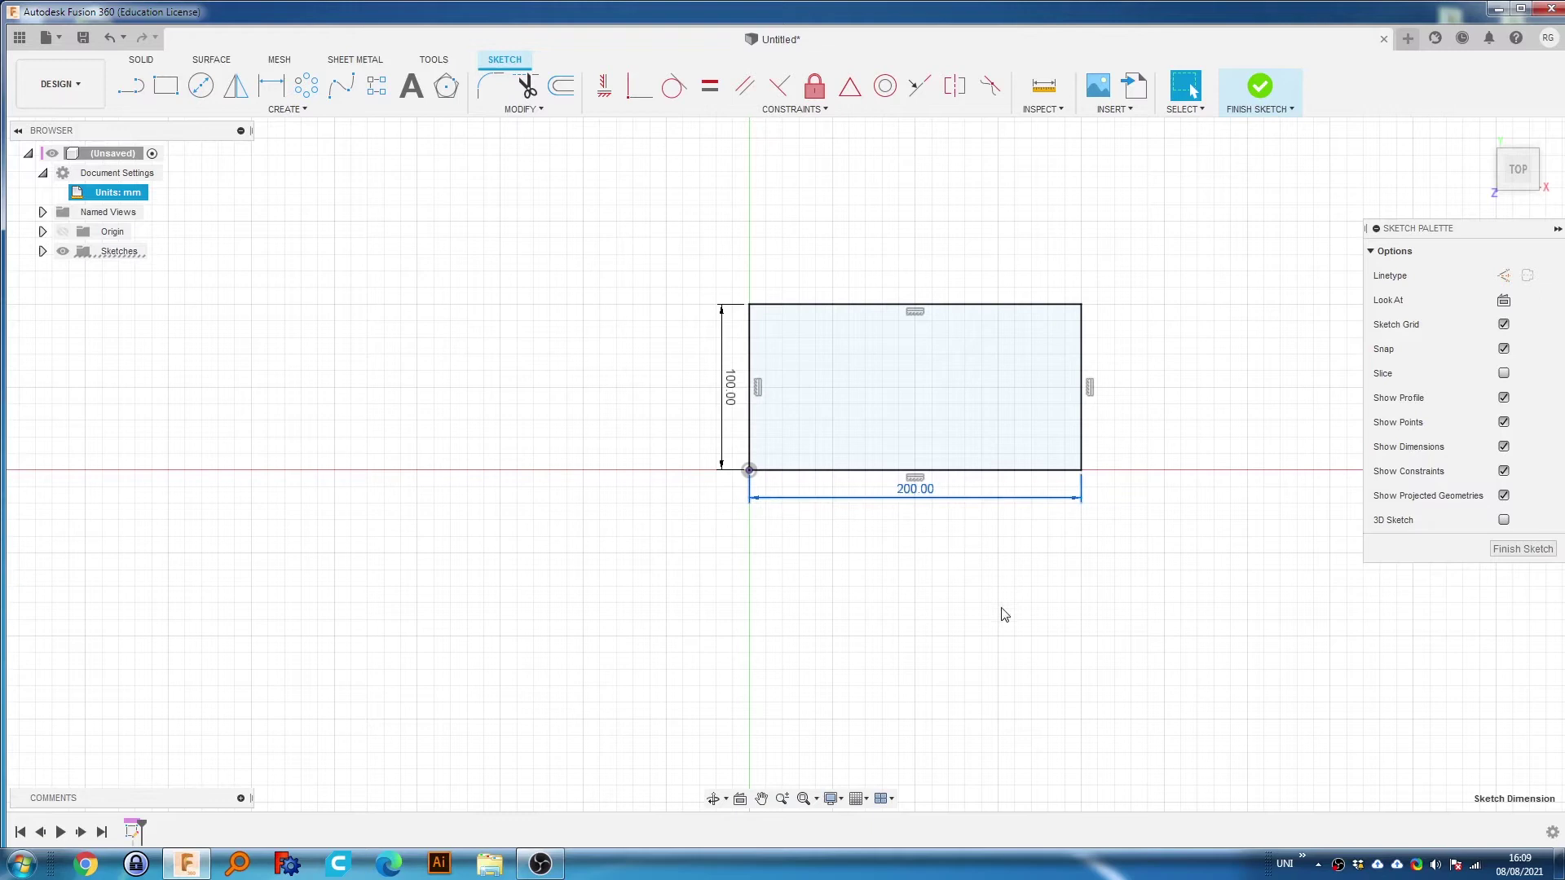
Delete the rectangle's width and height dimensions and inspect the constraints at its origin corner.
key(Delete)
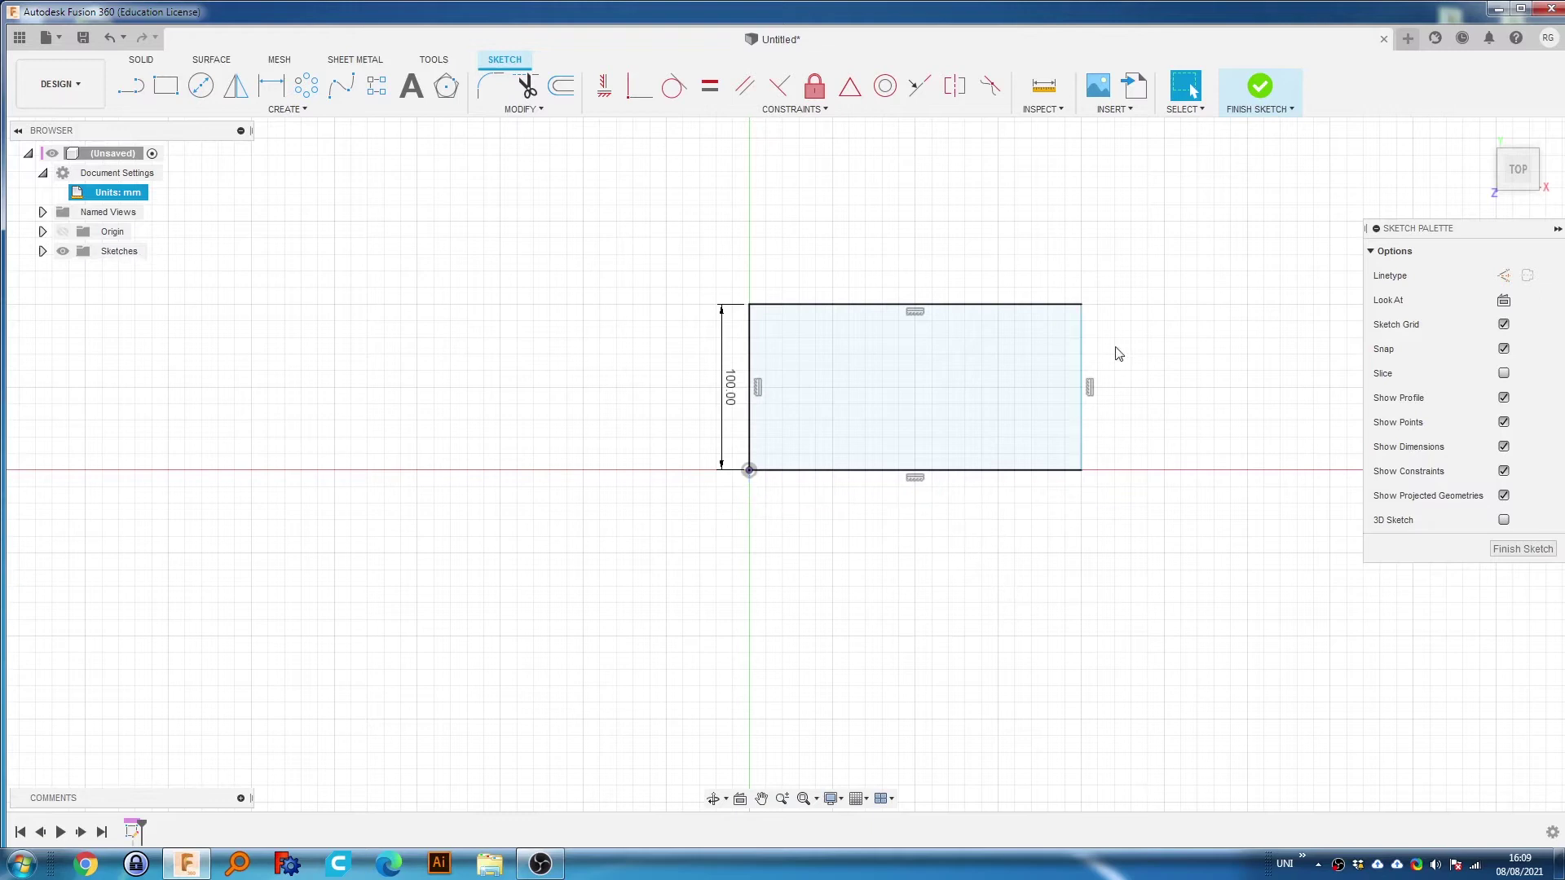
click(732, 393)
key(Delete)
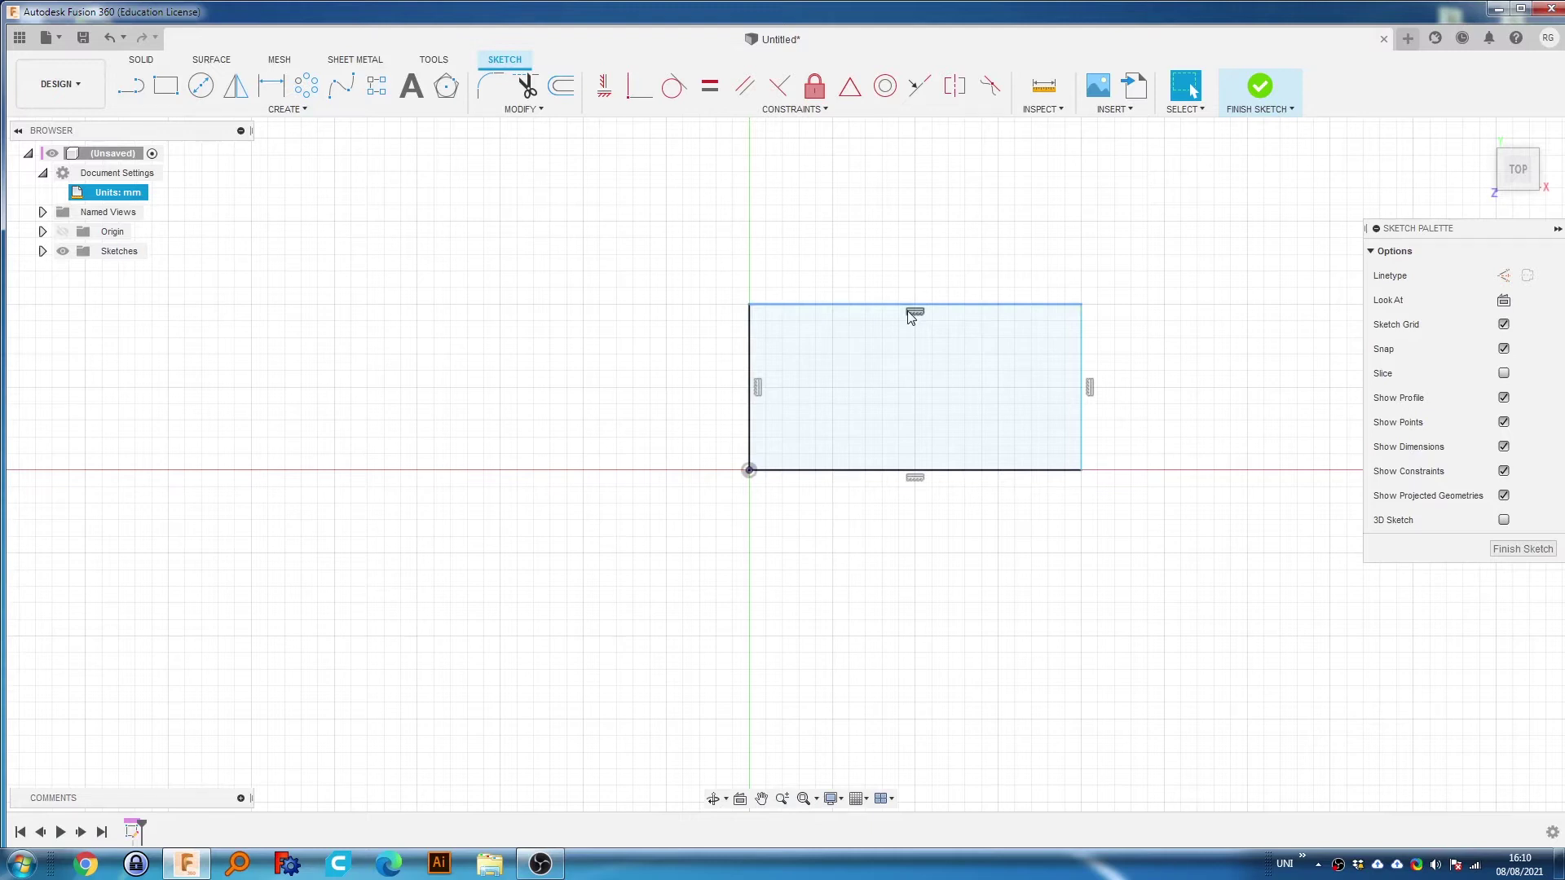
click(749, 471)
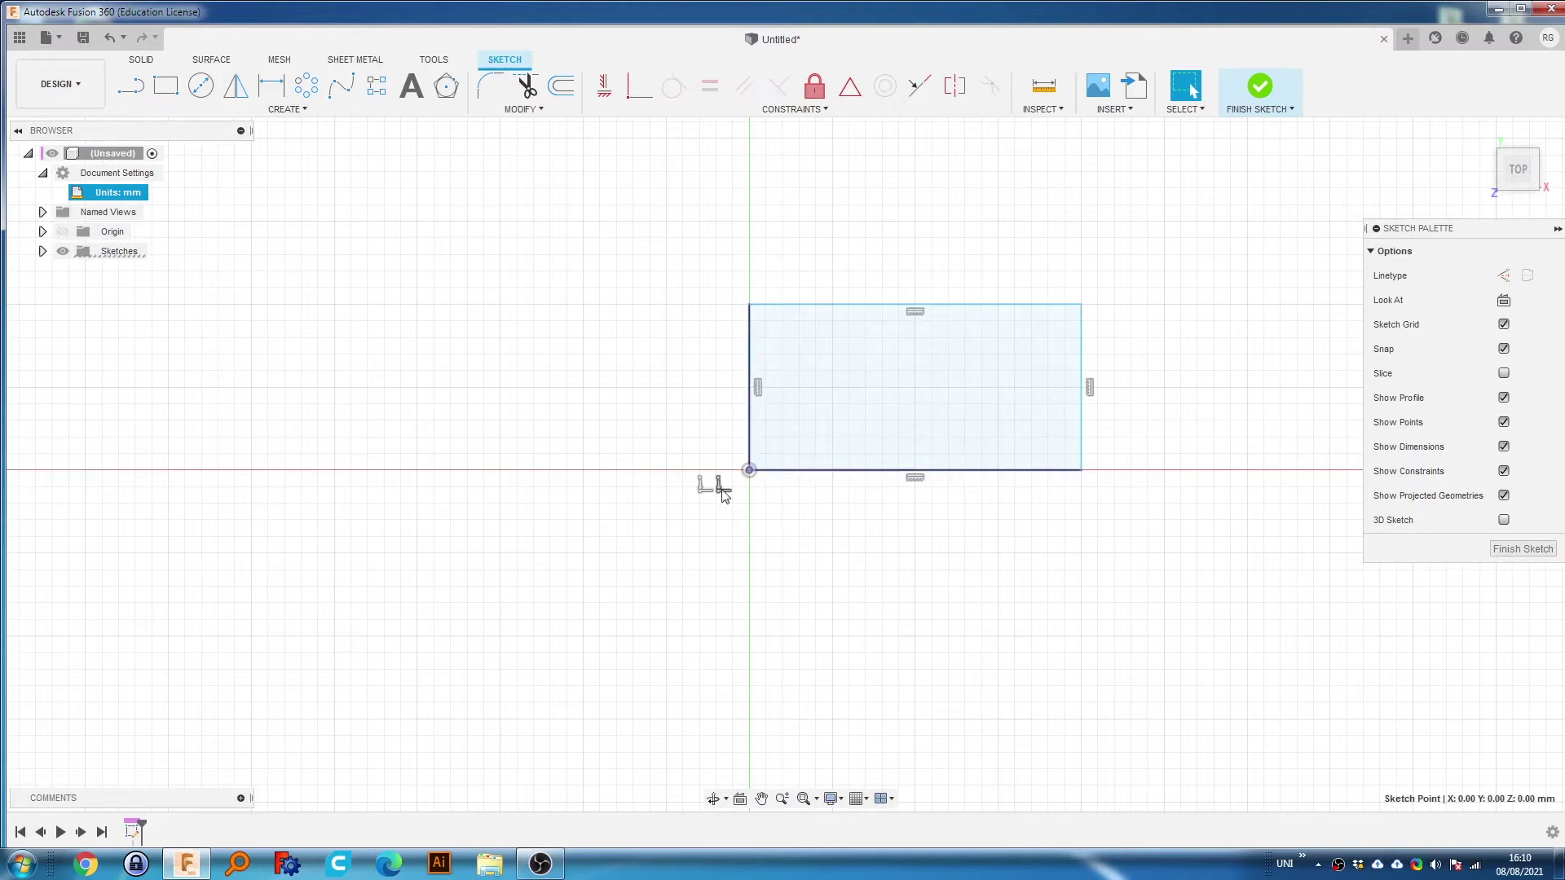
click(723, 492)
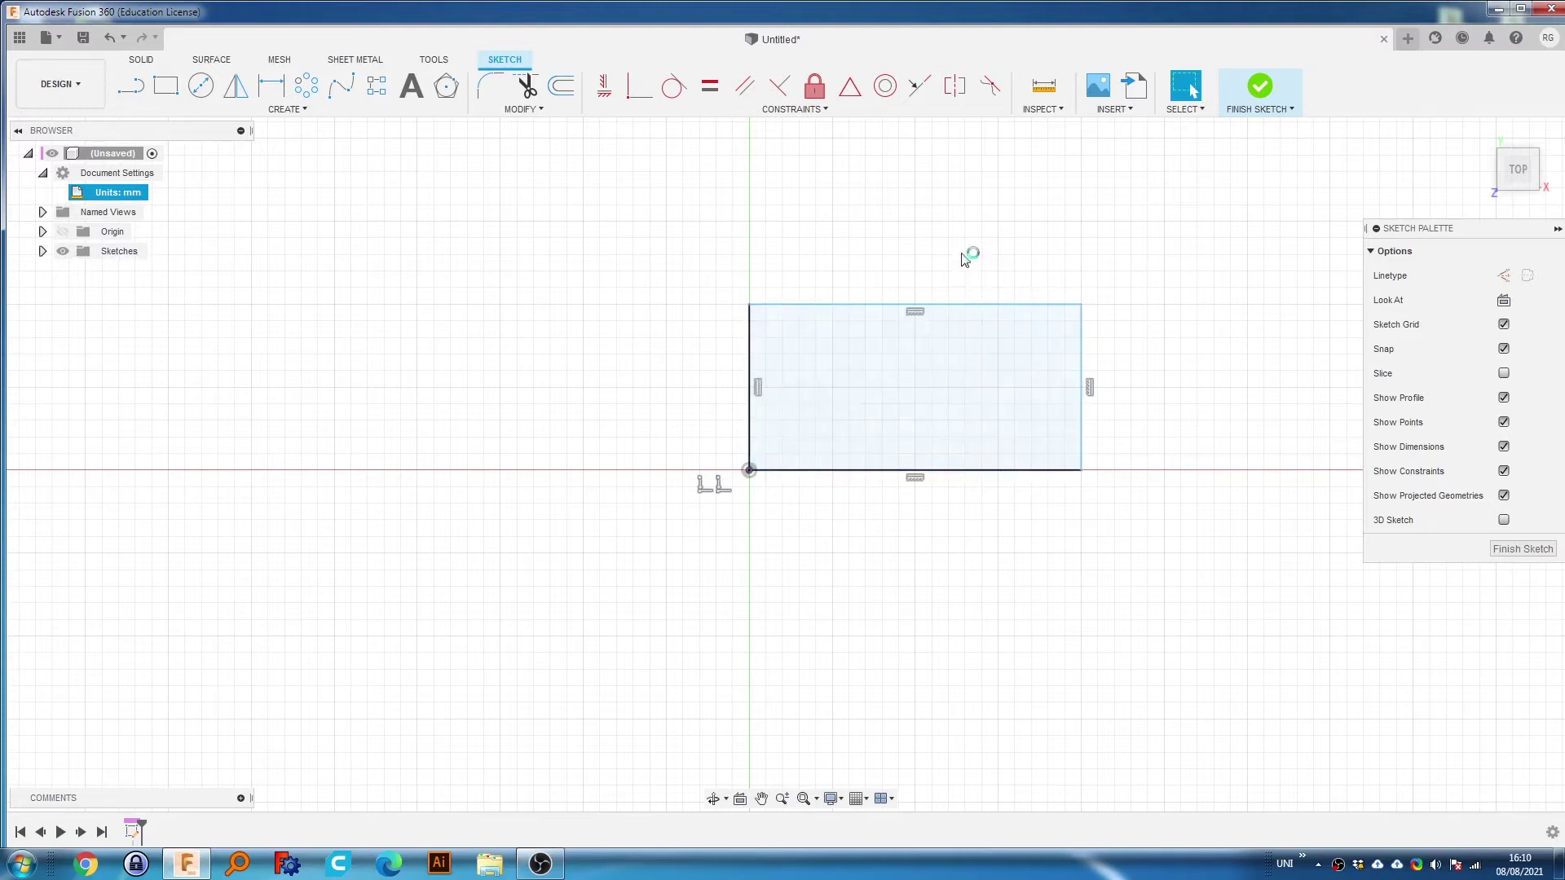
Move the rectangle's upper edge upward freehand, undo one of the moves, and stretch the height to about 117 mm.
mouse_move(981, 303)
mouse_down()
mouse_move(1000, 209)
mouse_move(1008, 379)
mouse_move(1009, 219)
mouse_move(991, 338)
mouse_move(989, 303)
mouse_up()
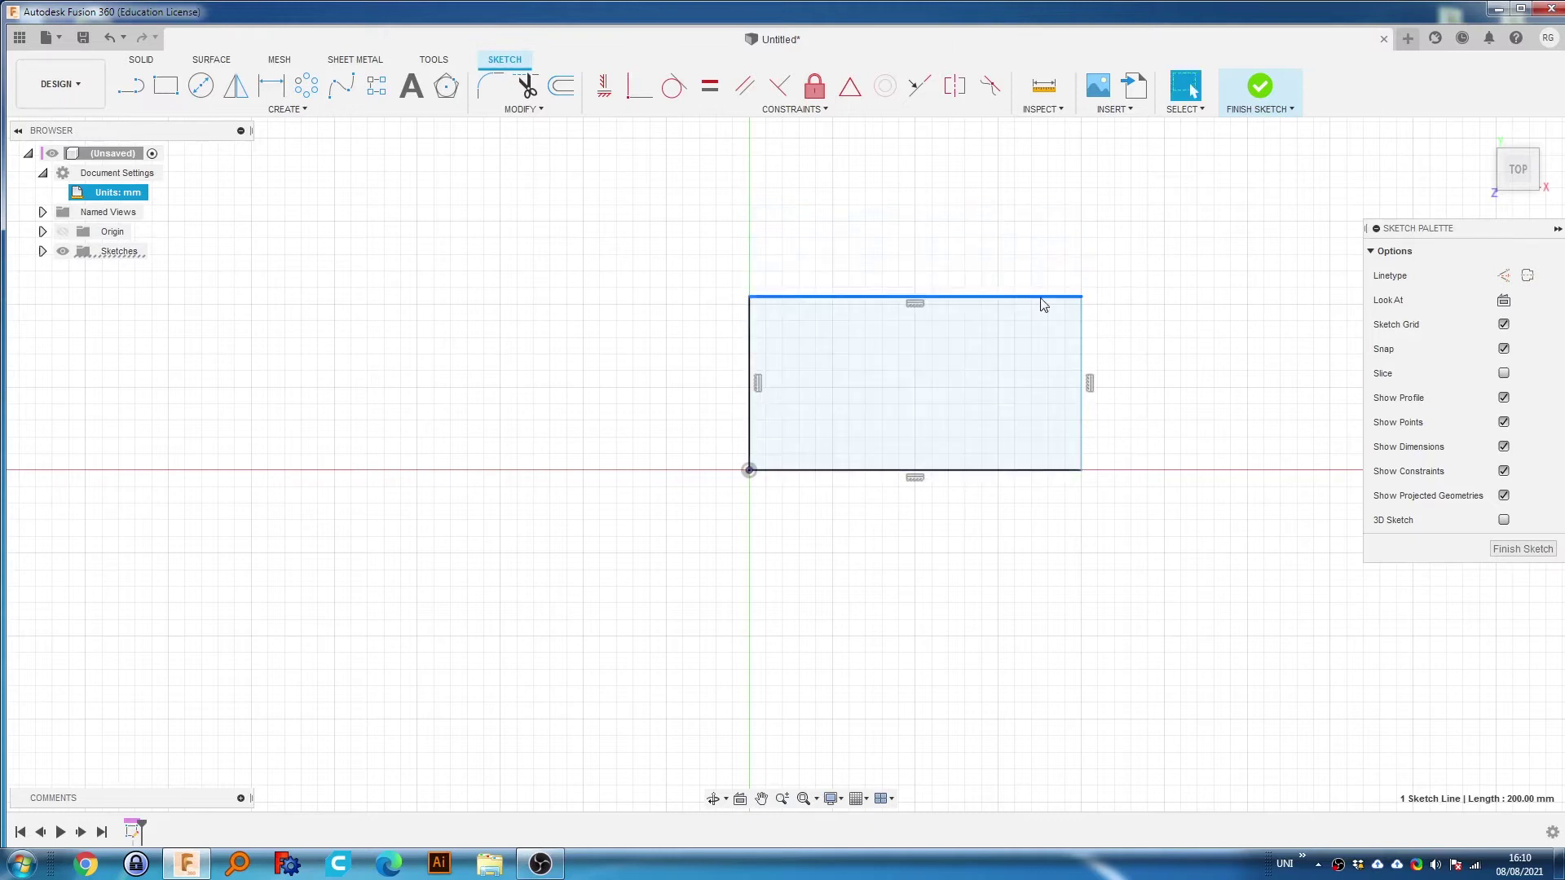
click(1109, 288)
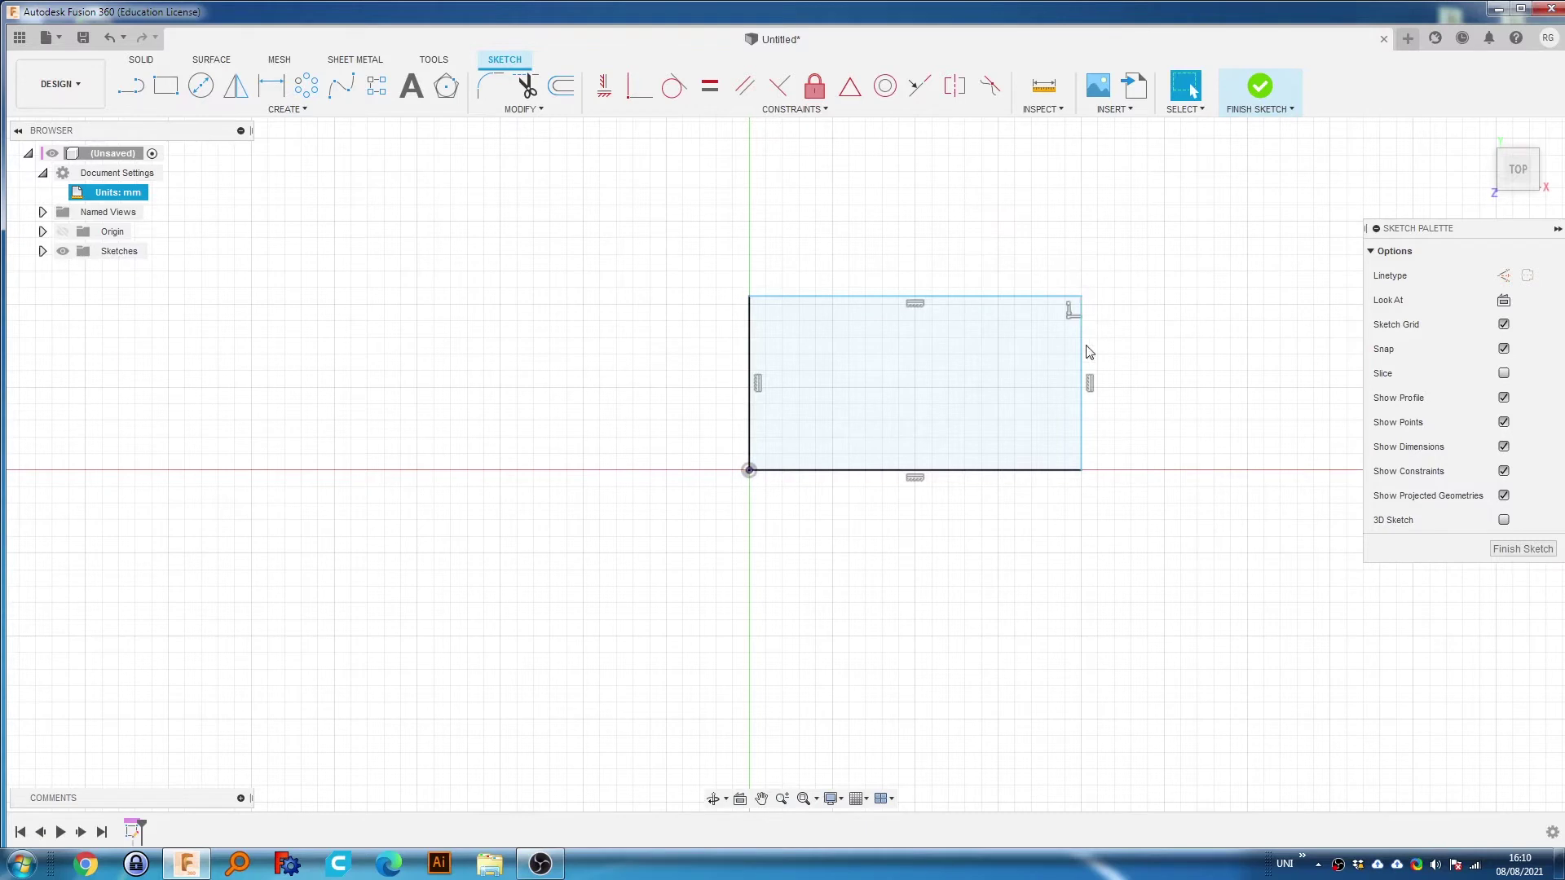
click(1019, 299)
mouse_move(1027, 301)
mouse_down()
mouse_move(1016, 262)
mouse_move(1048, 214)
mouse_up()
key(ctrl+z)
mouse_move(843, 300)
mouse_down()
mouse_move(842, 231)
mouse_move(845, 464)
mouse_move(841, 227)
mouse_move(846, 362)
mouse_move(828, 252)
mouse_move(829, 277)
mouse_up()
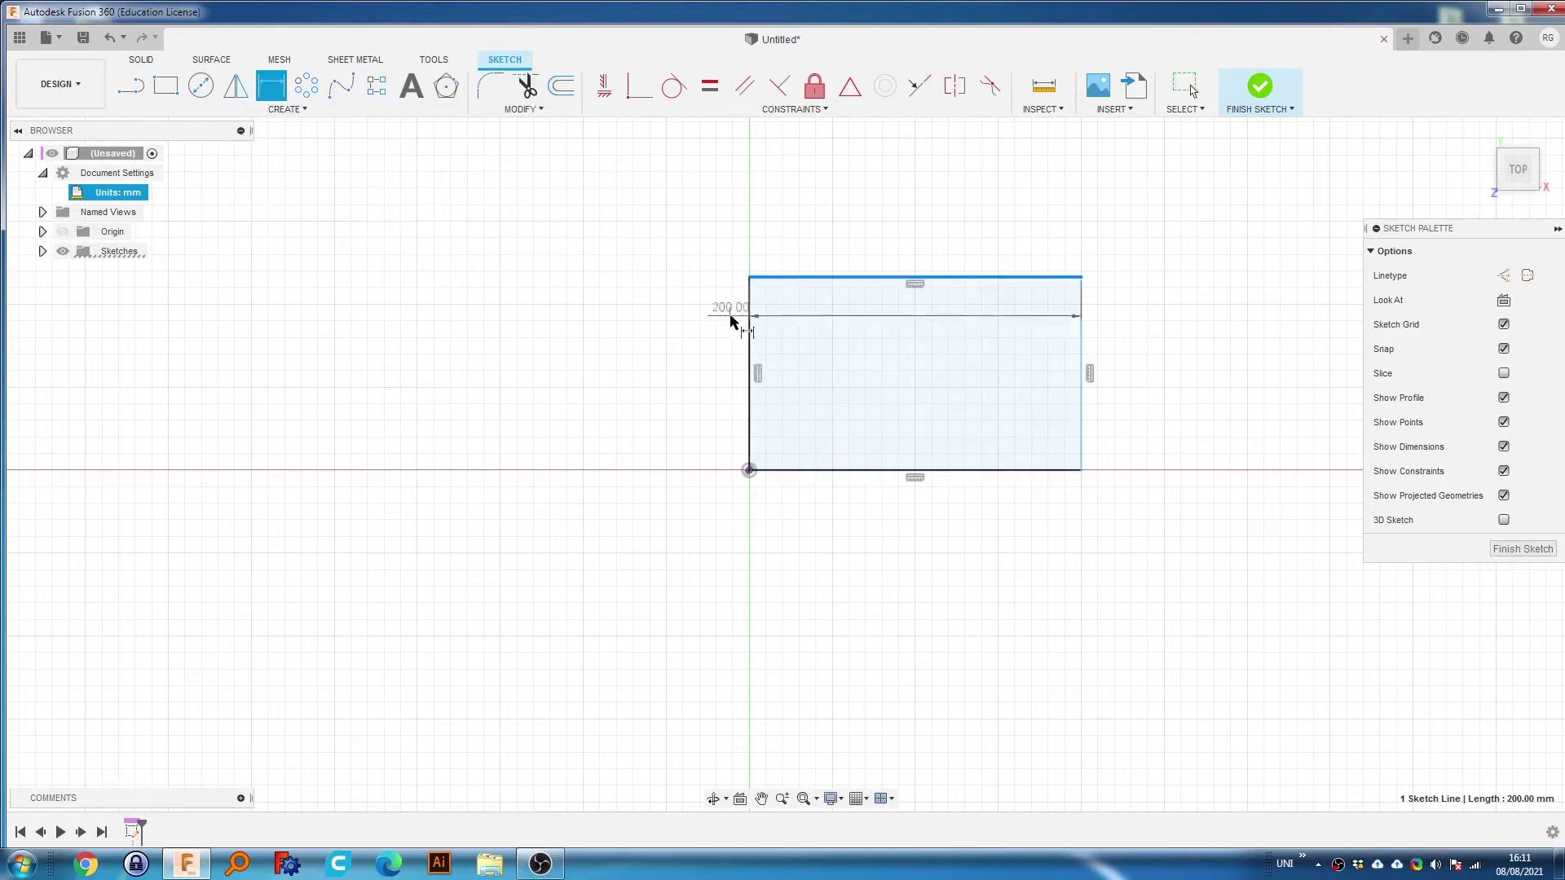
key(d)
click(751, 319)
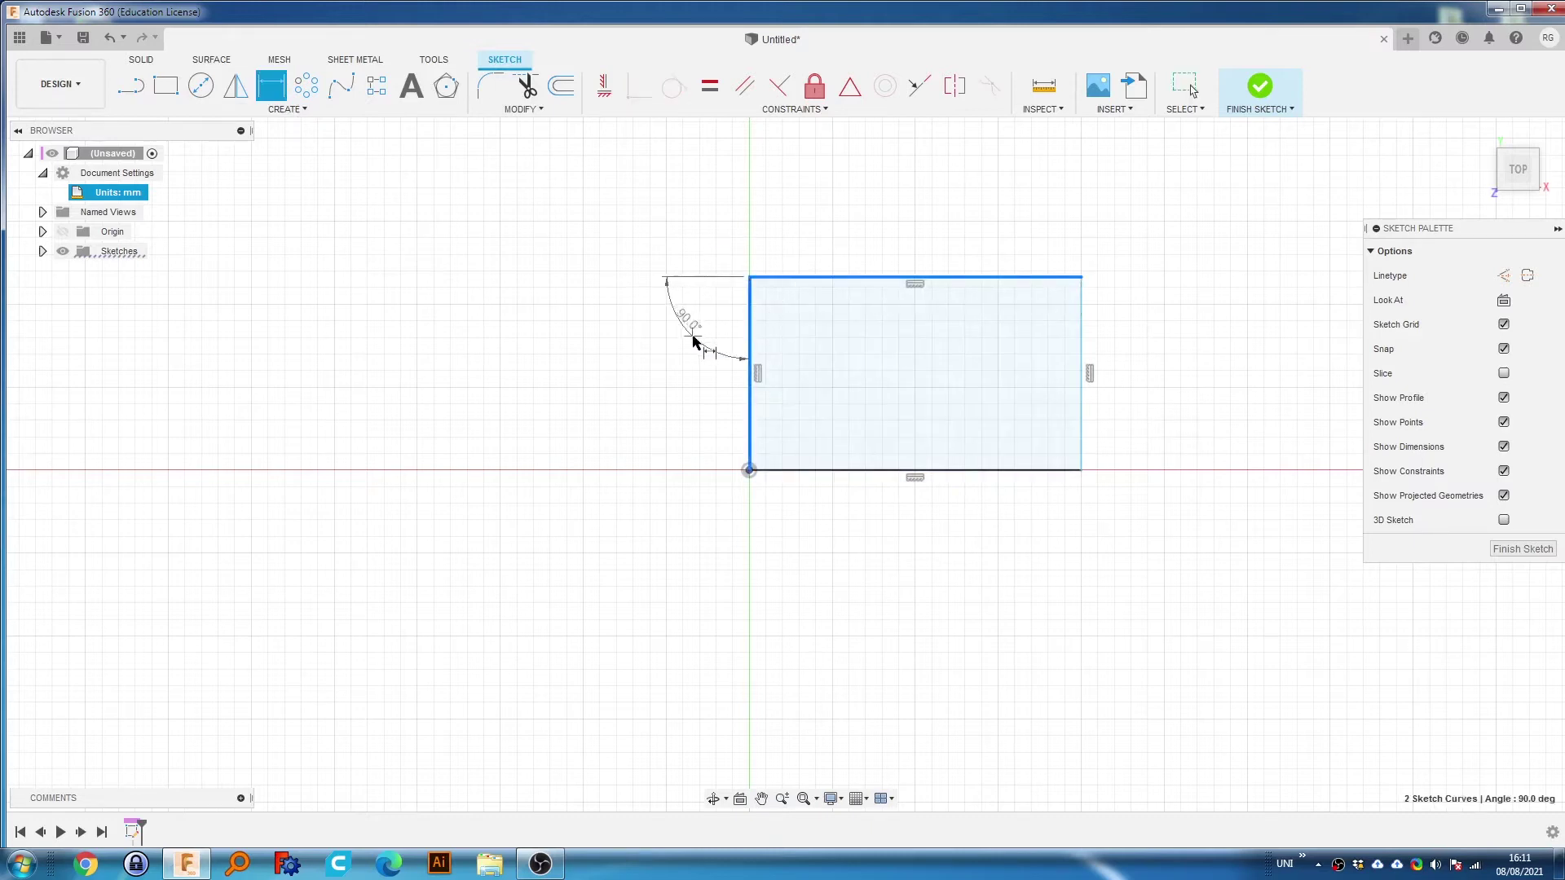
key(Escape)
key(Escape)
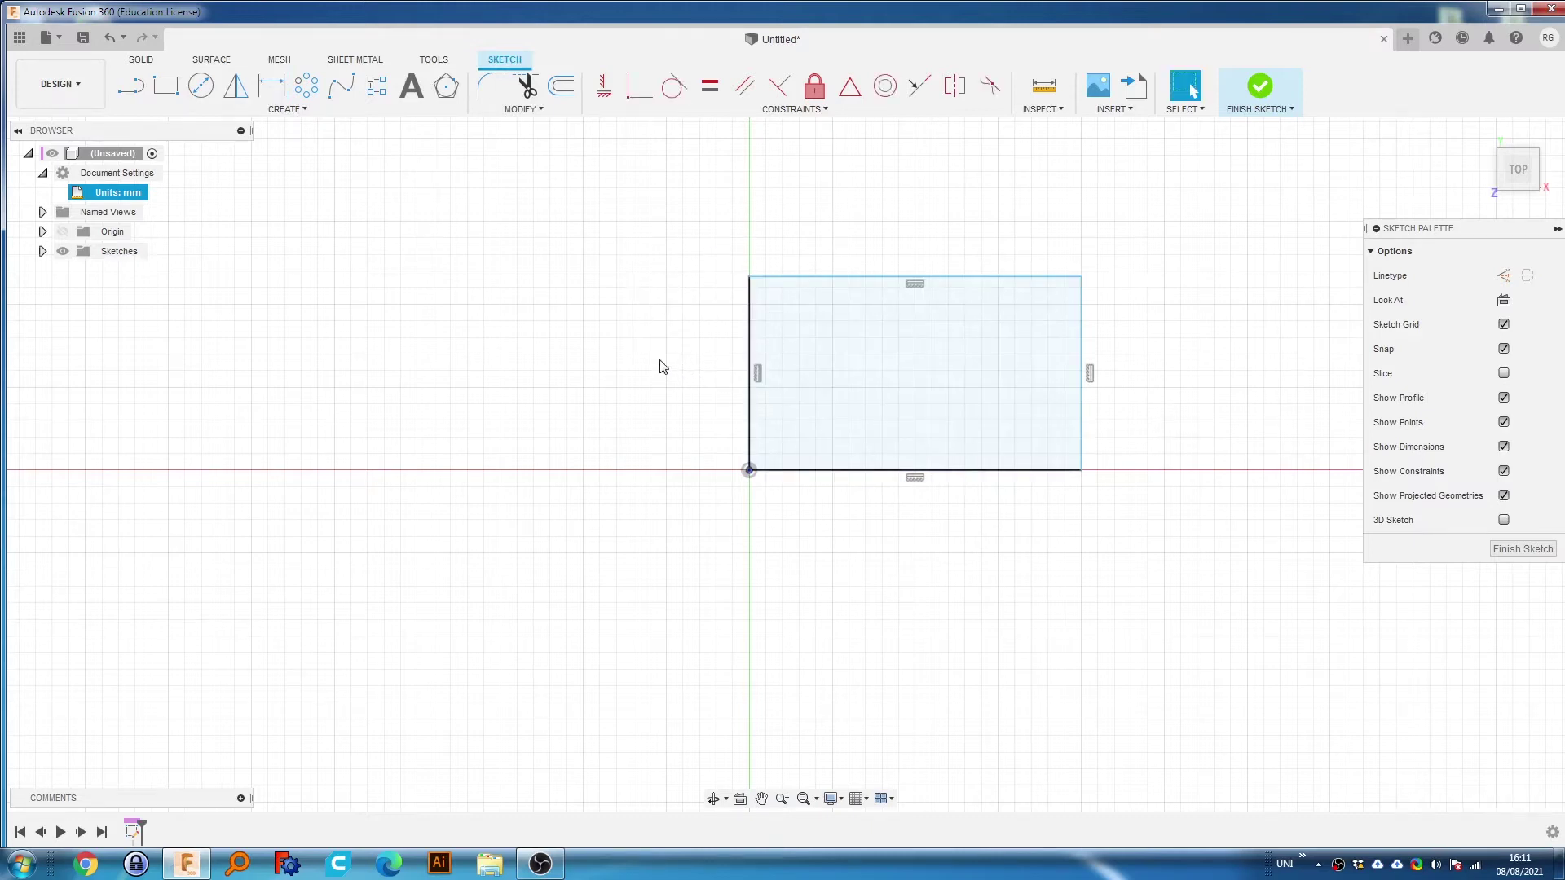
Dimension the rectangle's left edge at 100 mm, with the dimension placed outside the rectangle.
key(d)
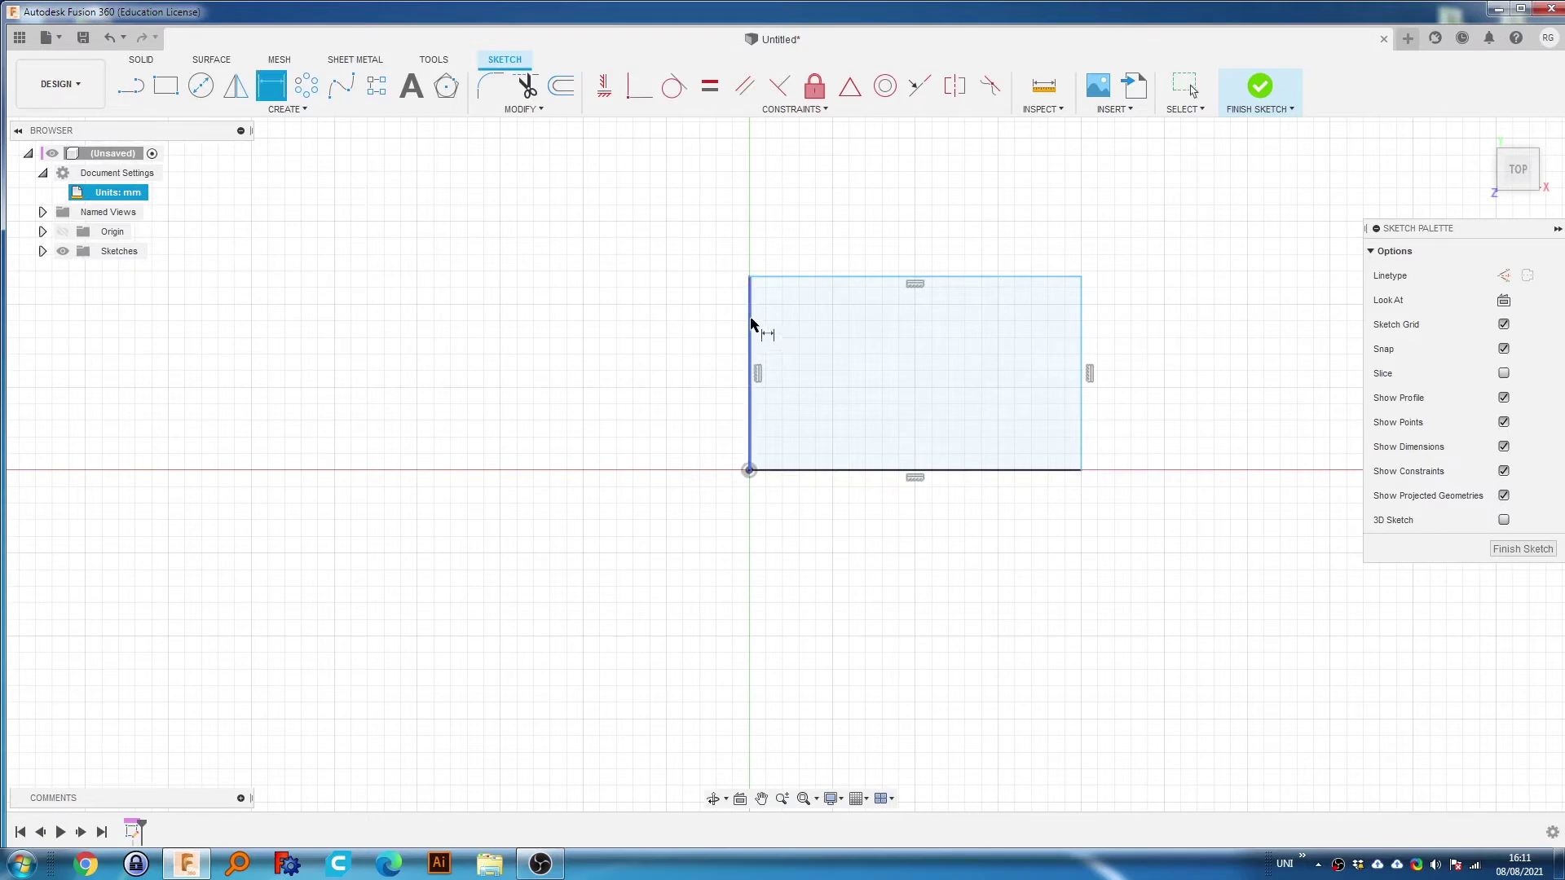
click(750, 324)
click(694, 341)
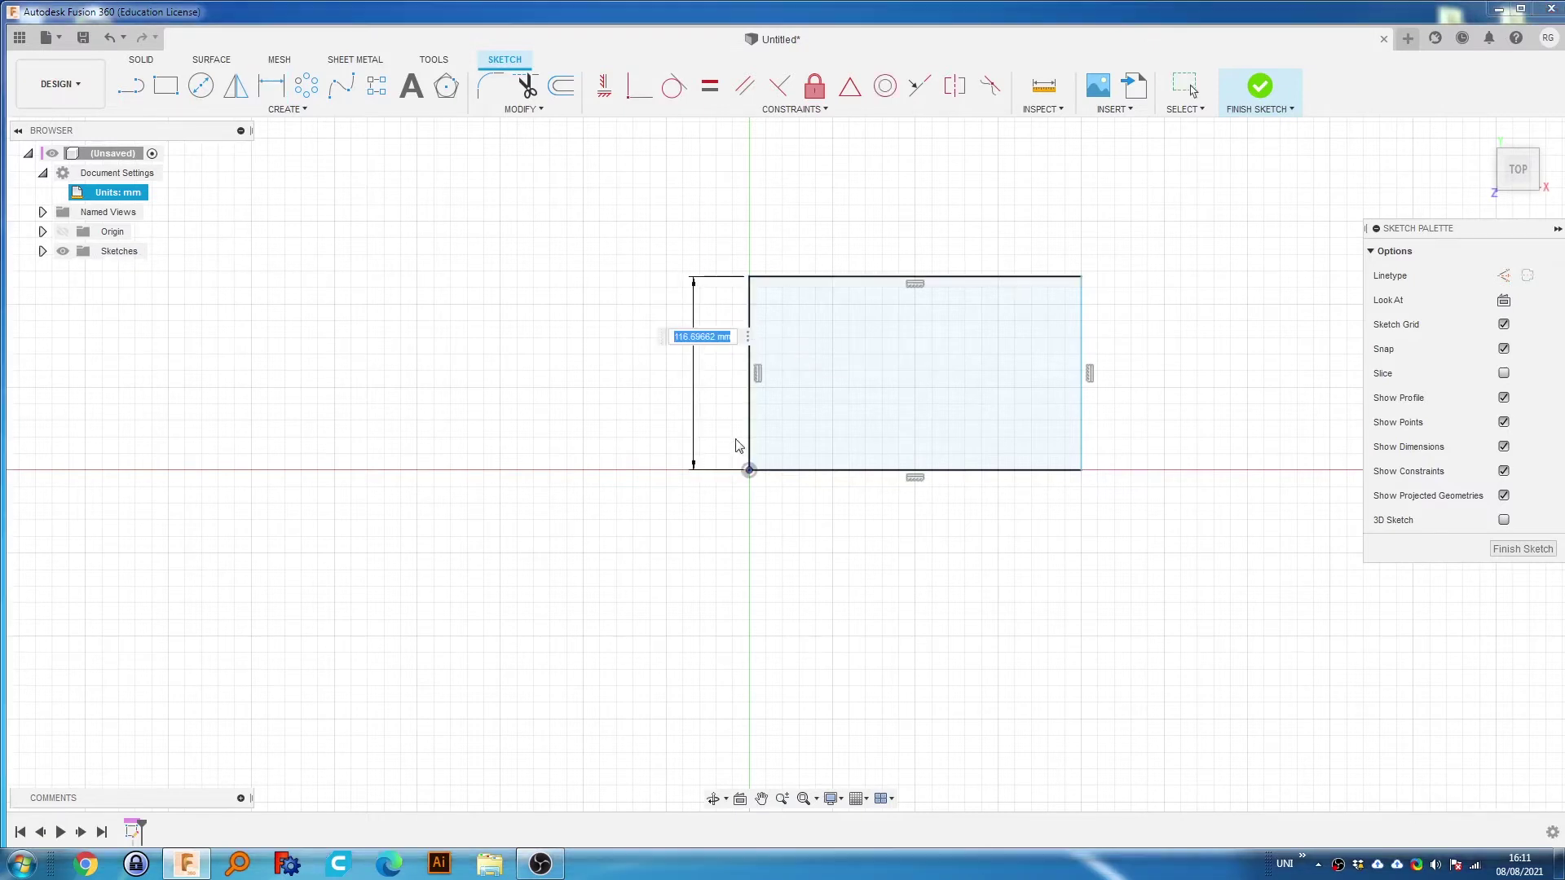
text(100)
key(Return)
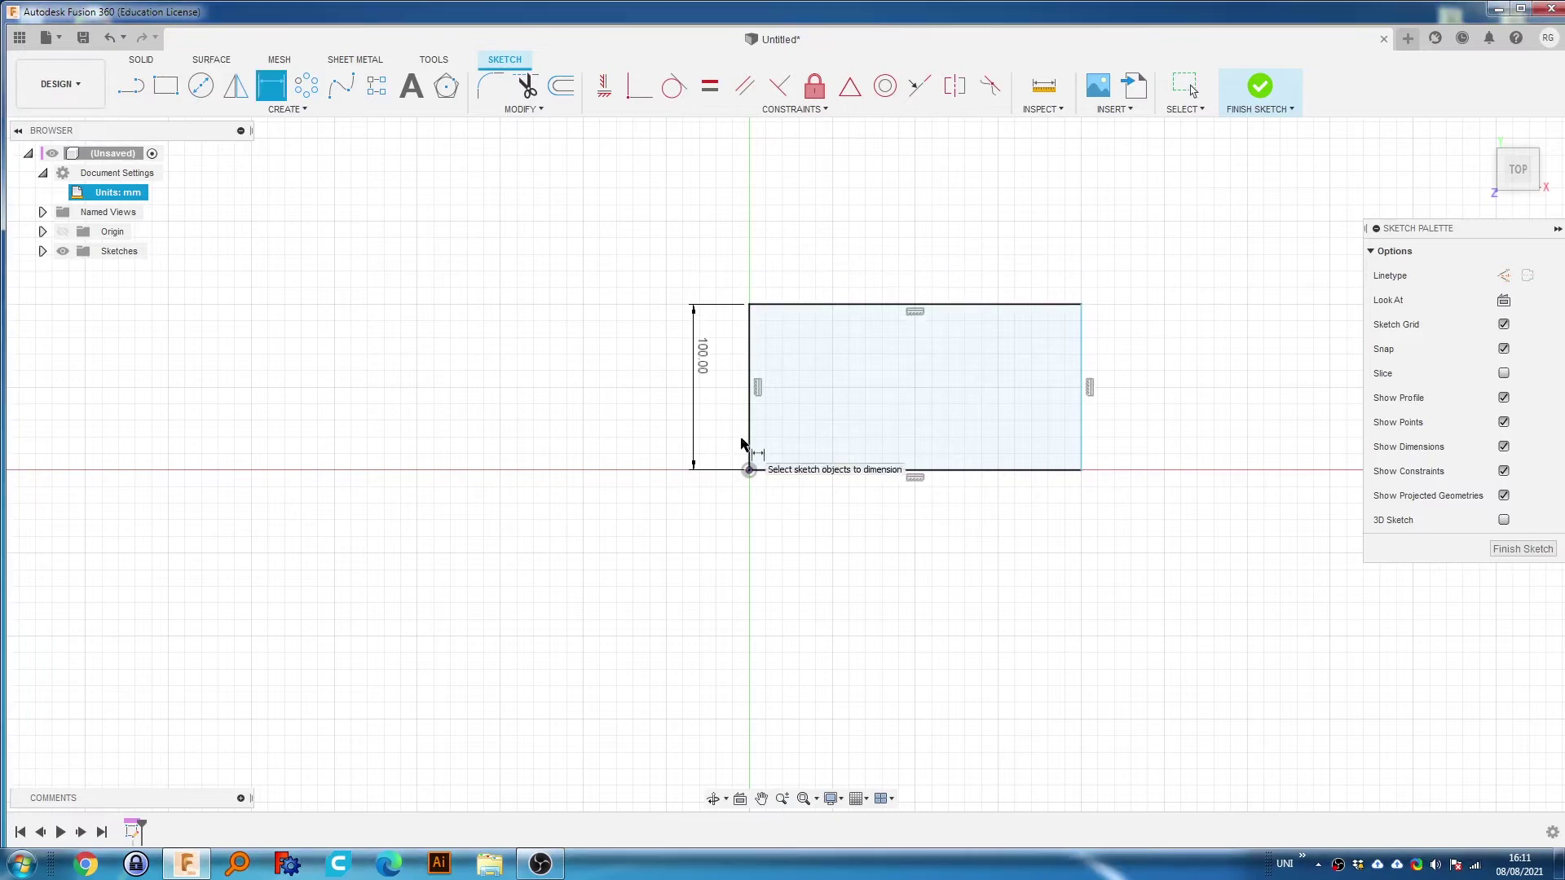
key(Escape)
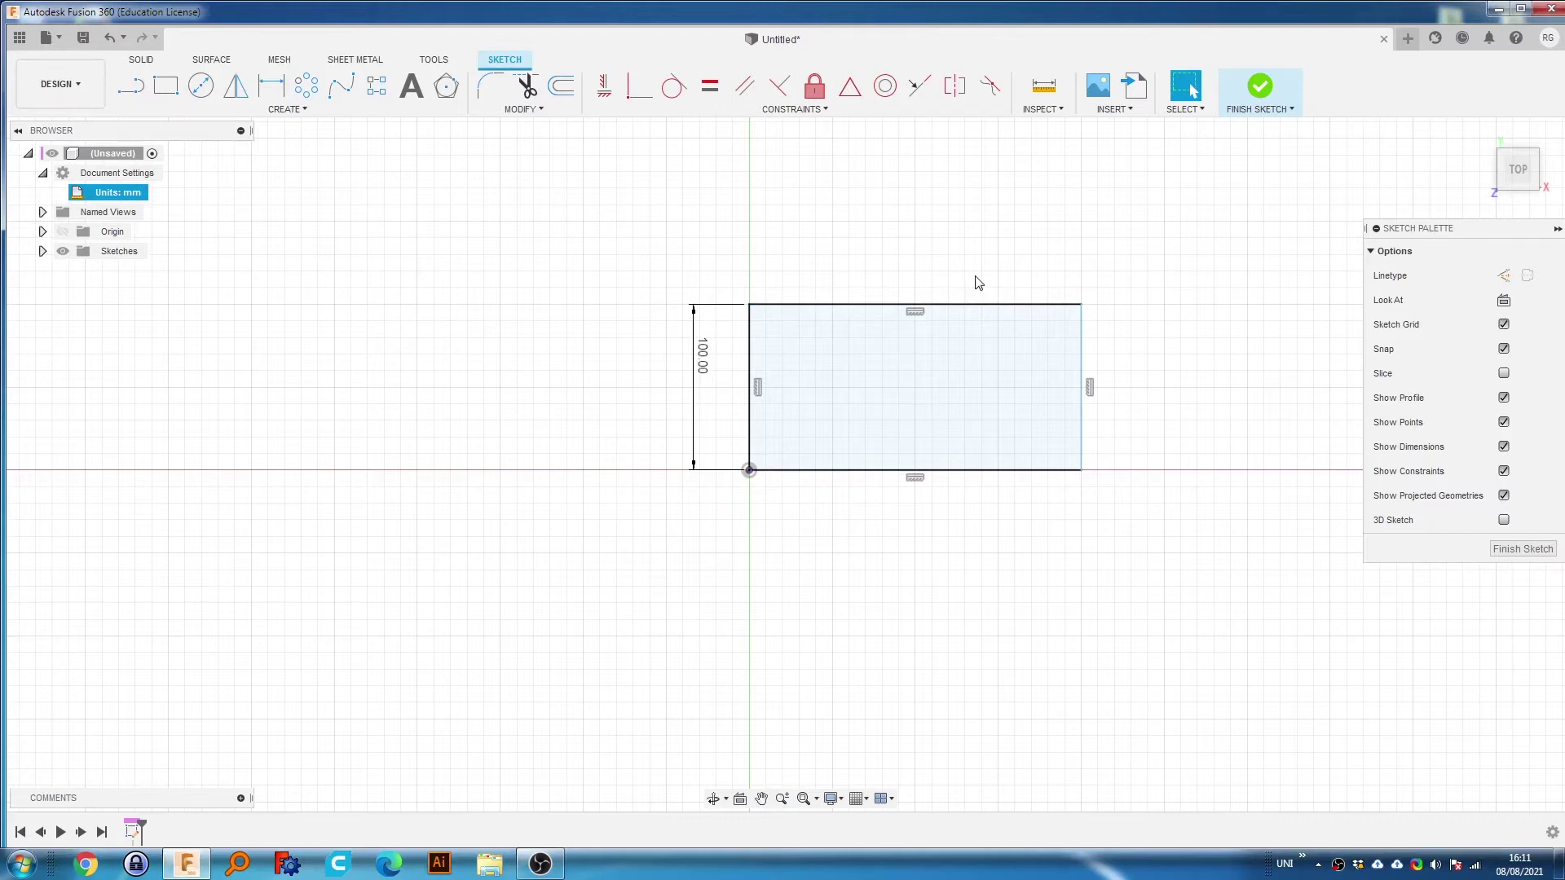
Try to widen the rectangle by moving its right edge outward, and undo the move.
click(1066, 390)
mouse_move(1087, 398)
mouse_down()
mouse_move(1184, 411)
mouse_move(1029, 314)
mouse_move(852, 353)
mouse_move(954, 297)
mouse_move(1081, 310)
mouse_up()
drag(937, 288, 1115, 358)
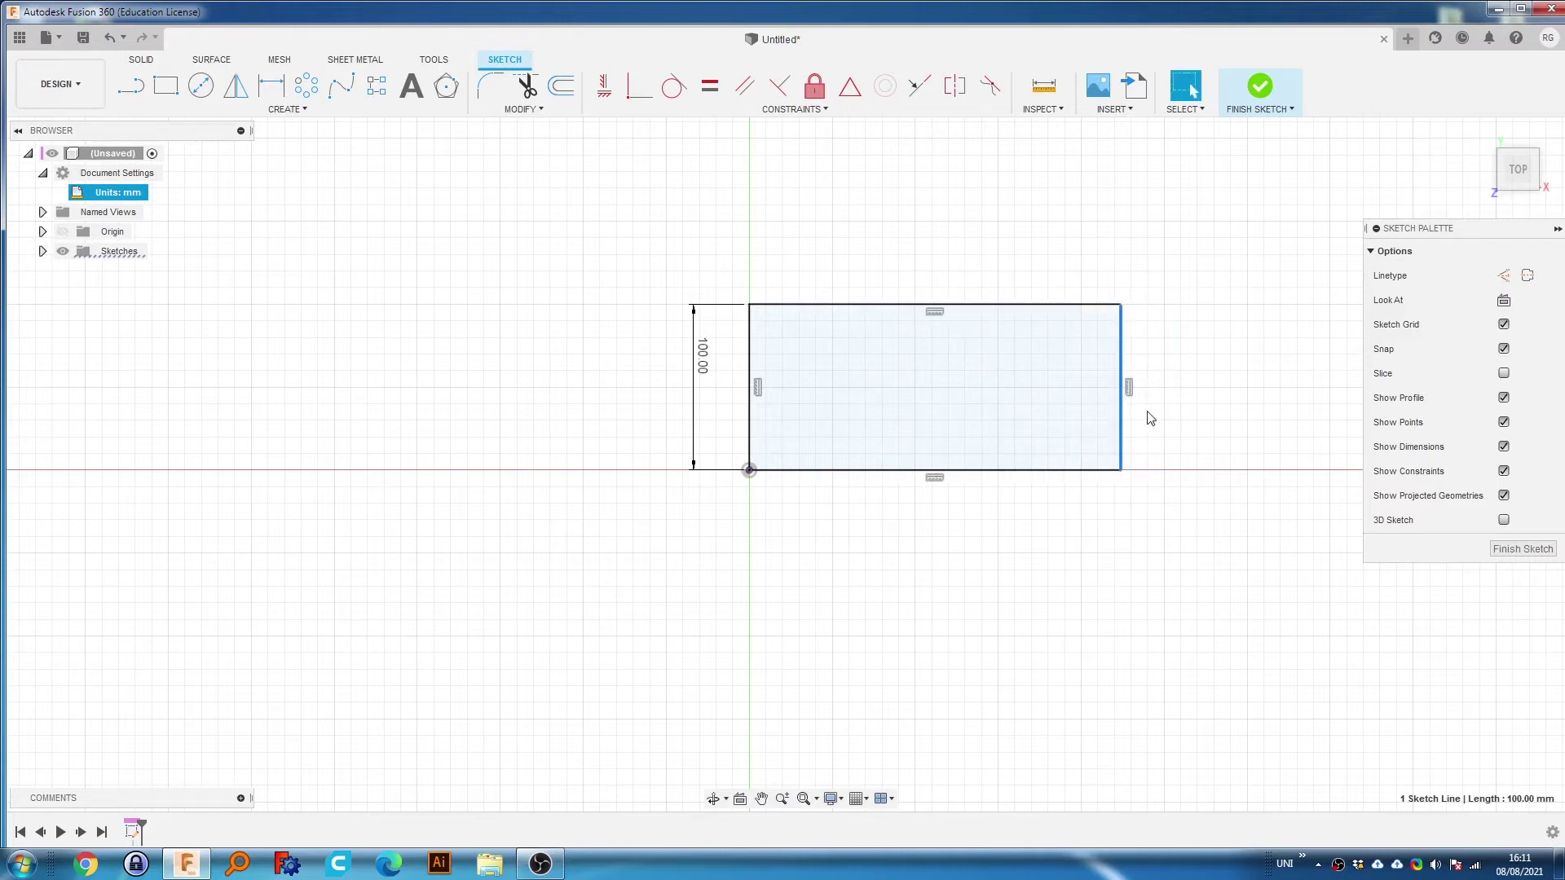
click(1134, 518)
key(ctrl+z)
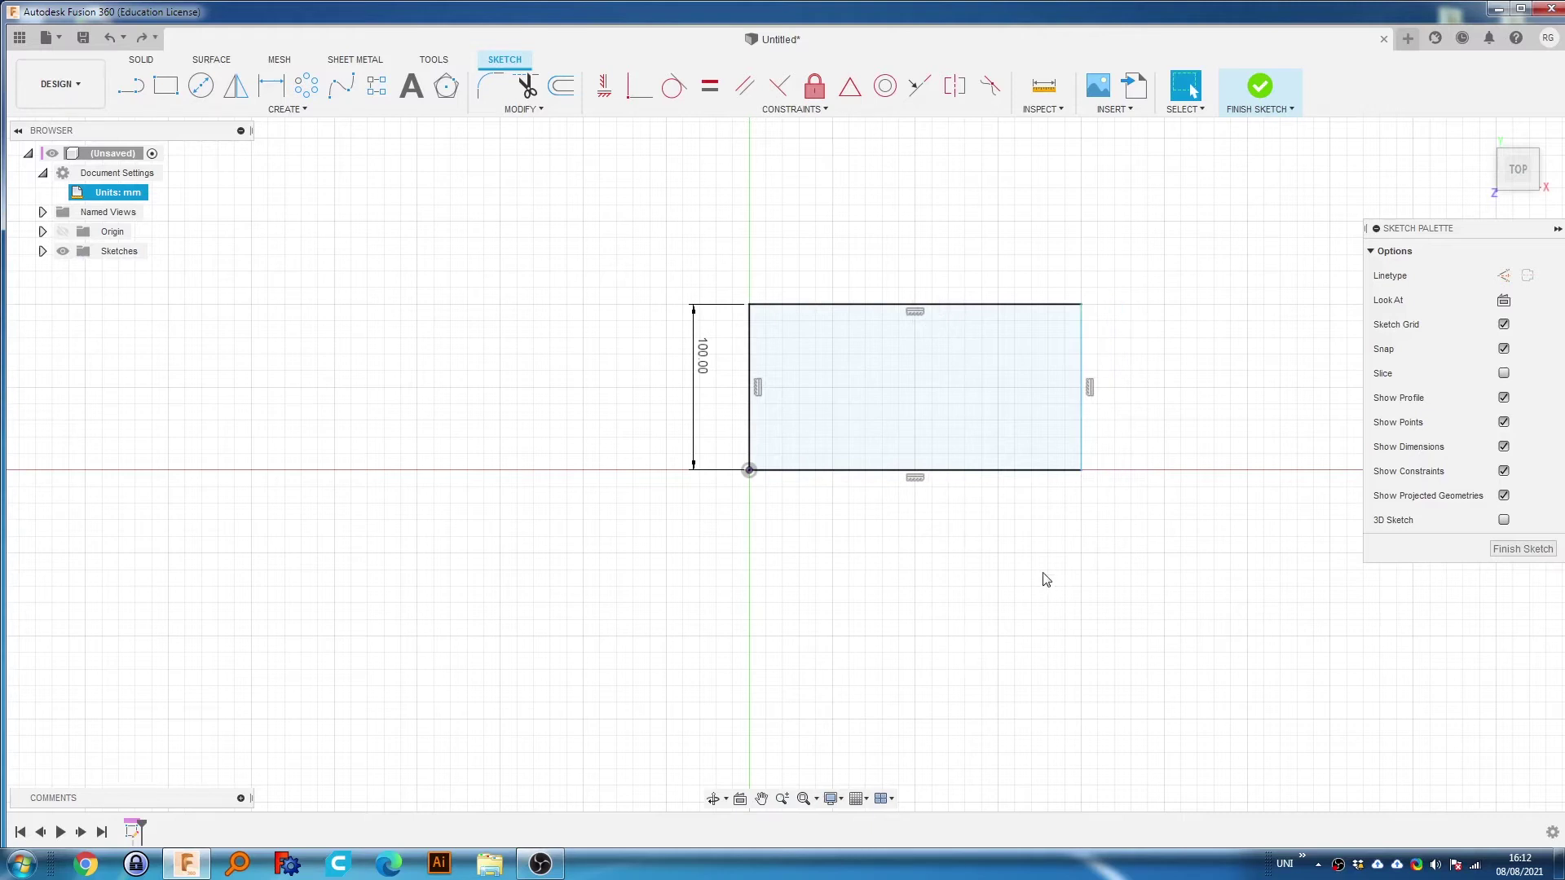
Dimension the rectangle's lower edge at 200 mm, with the dimension placed below it, and leave the Dimension command.
key(d)
click(962, 471)
click(952, 566)
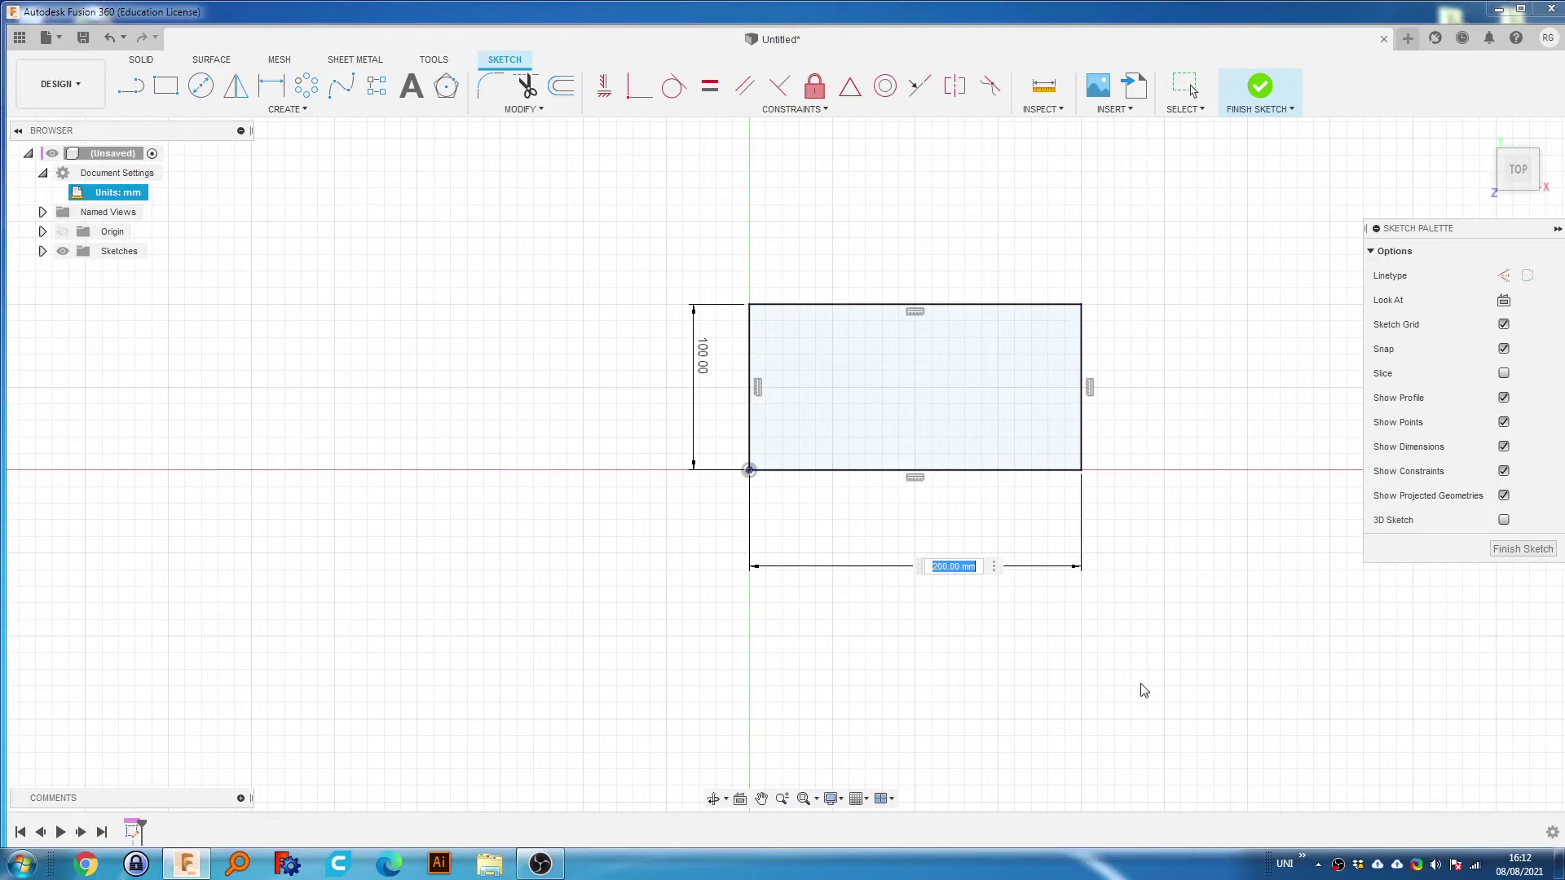
key(Return)
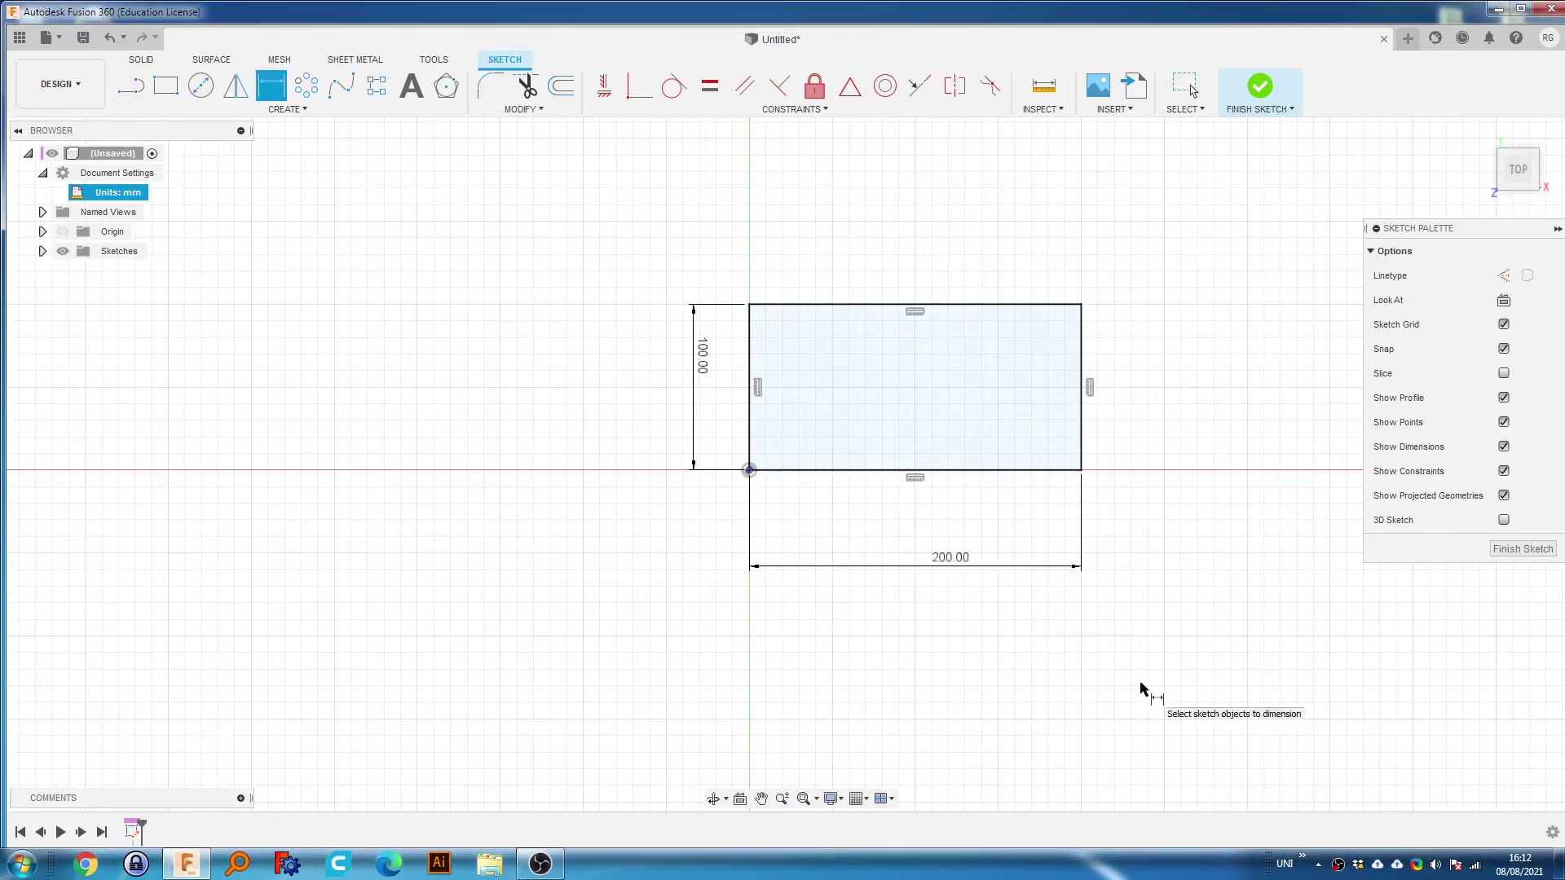
click(1188, 88)
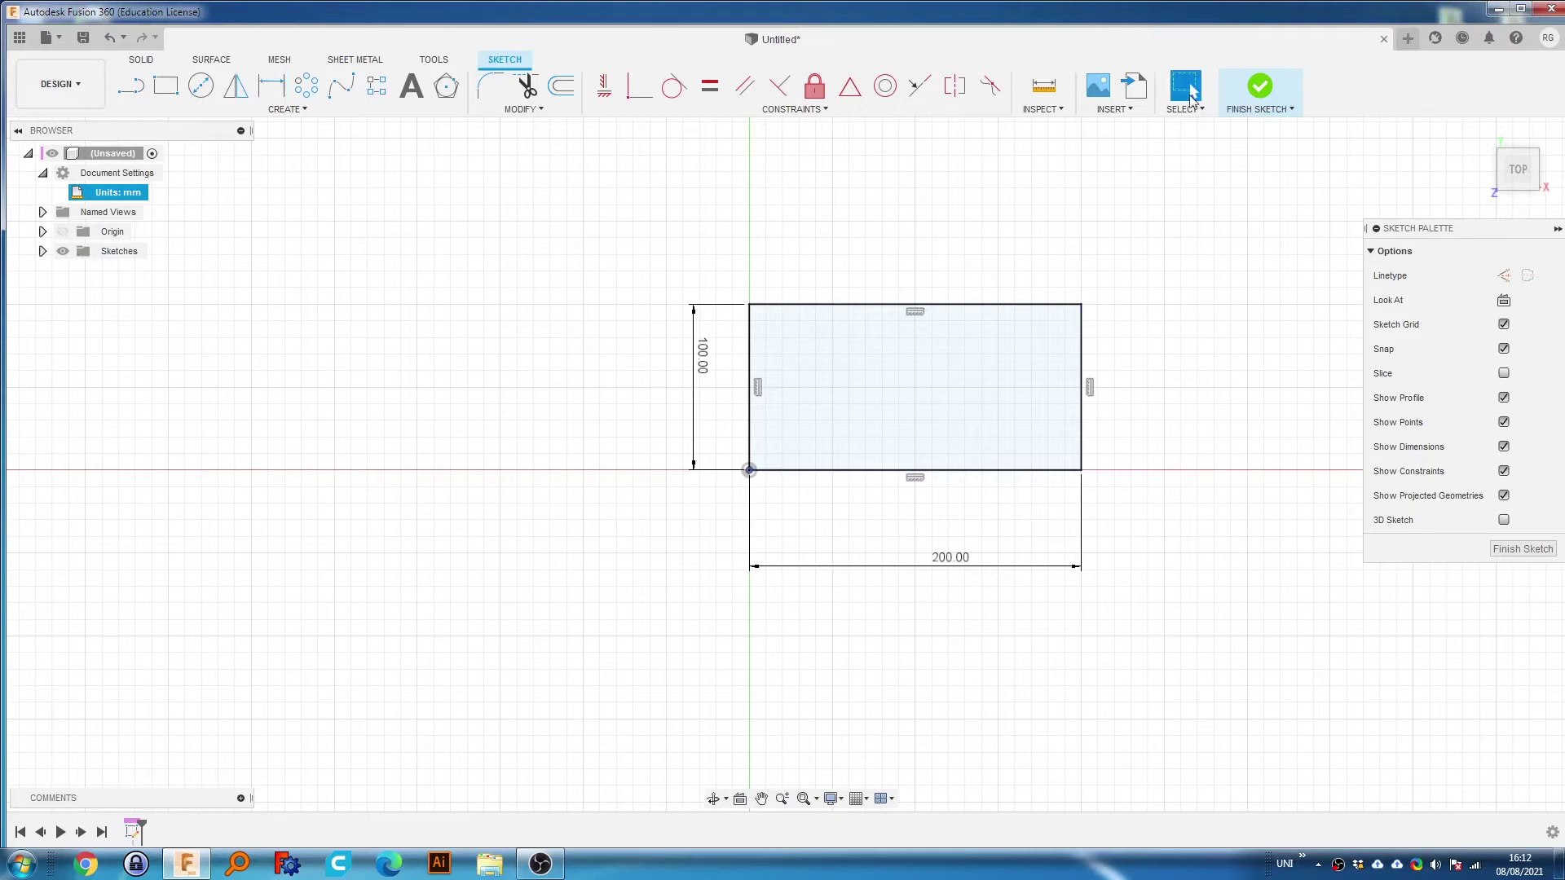
Select the rectangle's right and upper edges in turn to check how they are constrained, and clear the selection.
click(1081, 330)
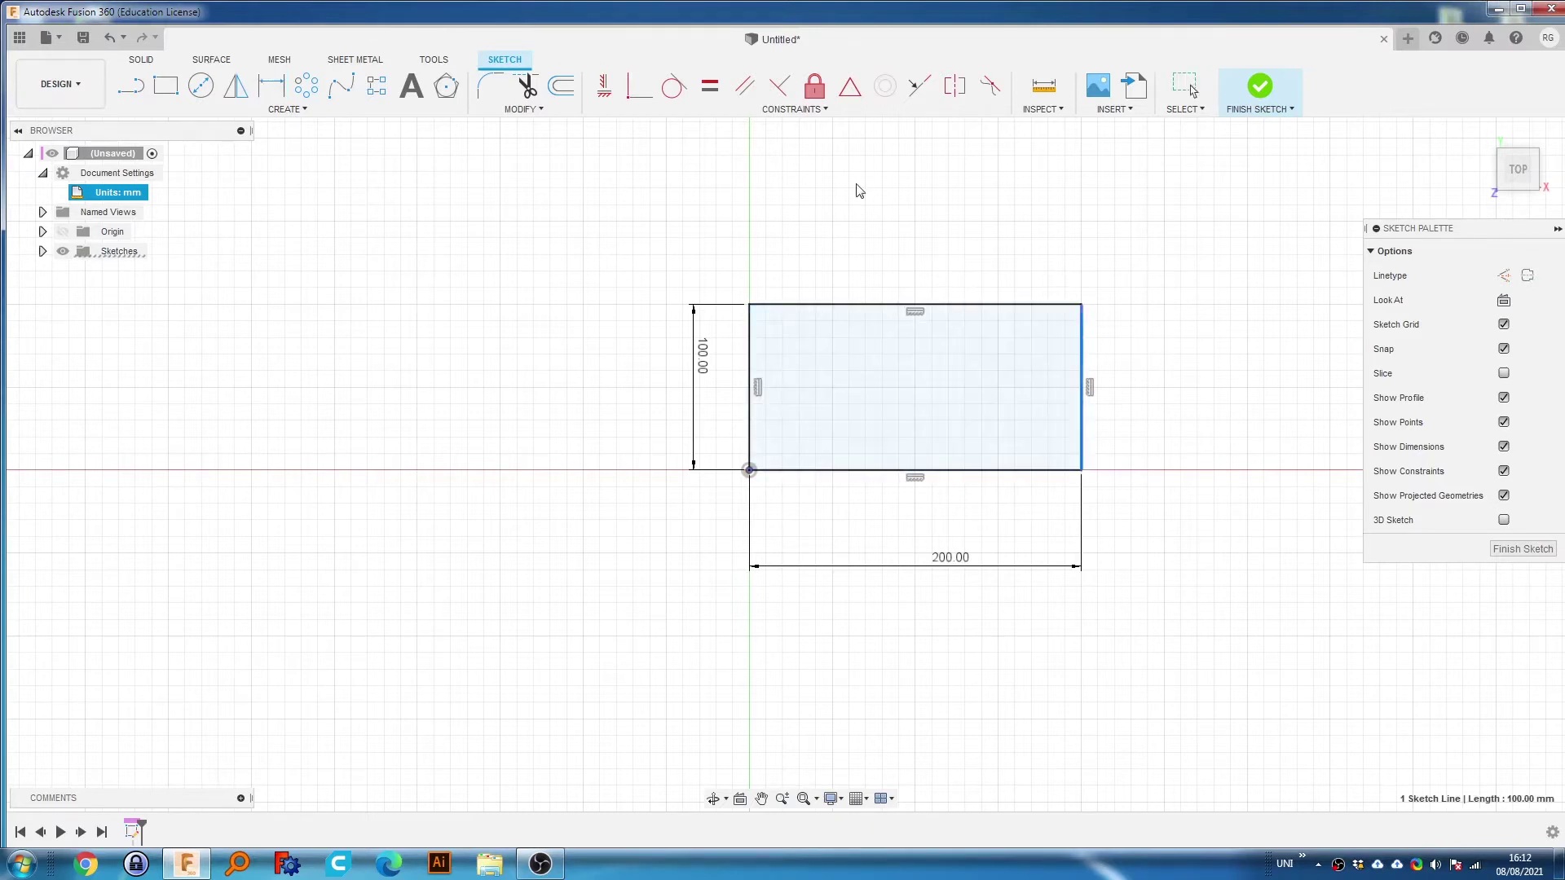
click(1043, 305)
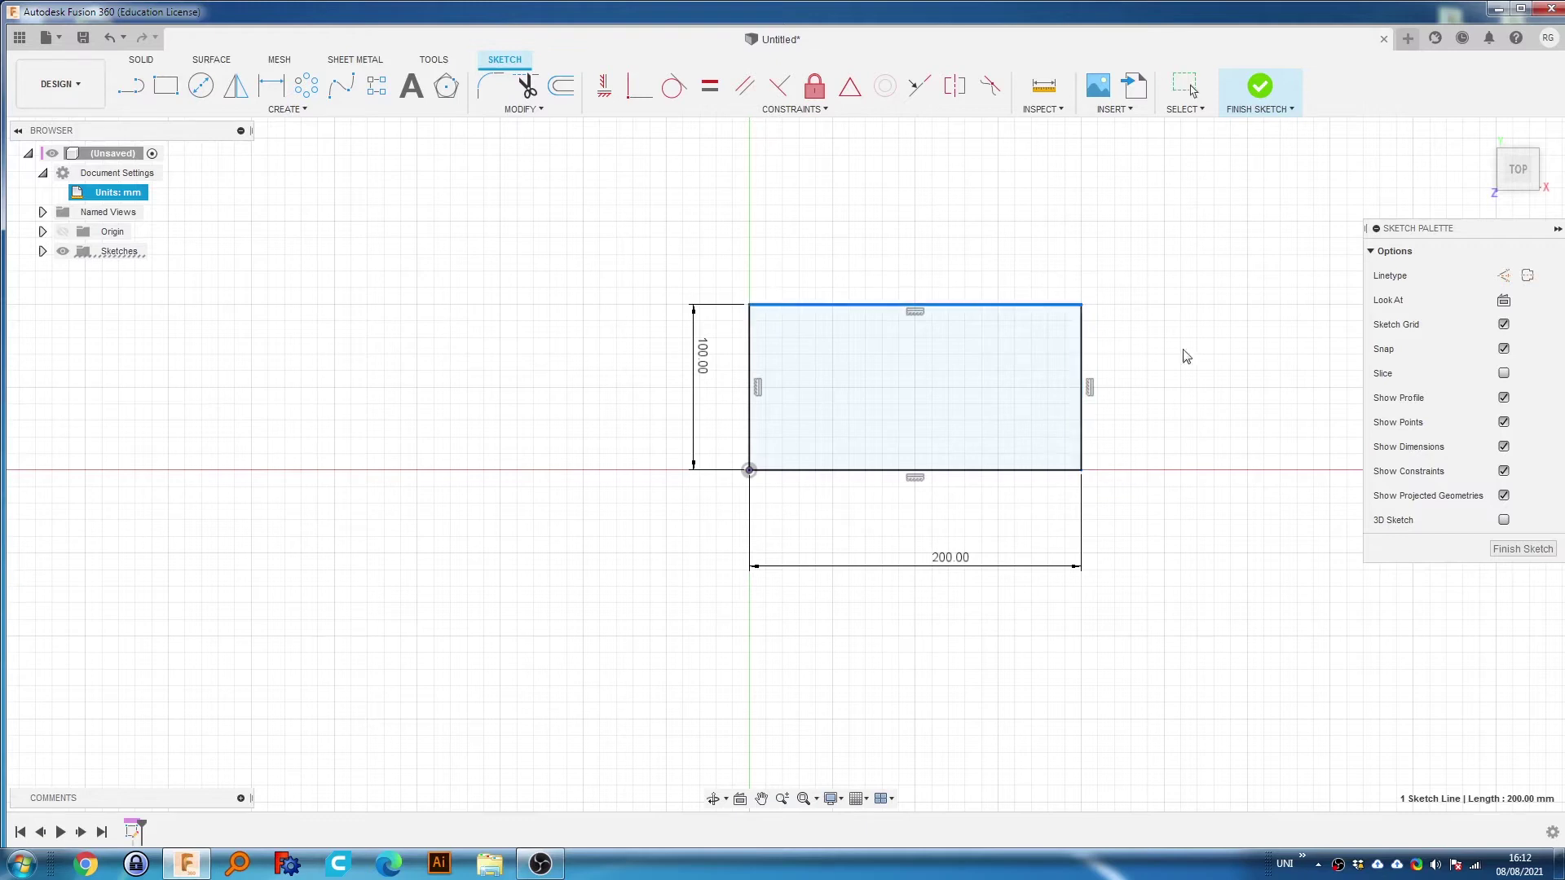
key(Escape)
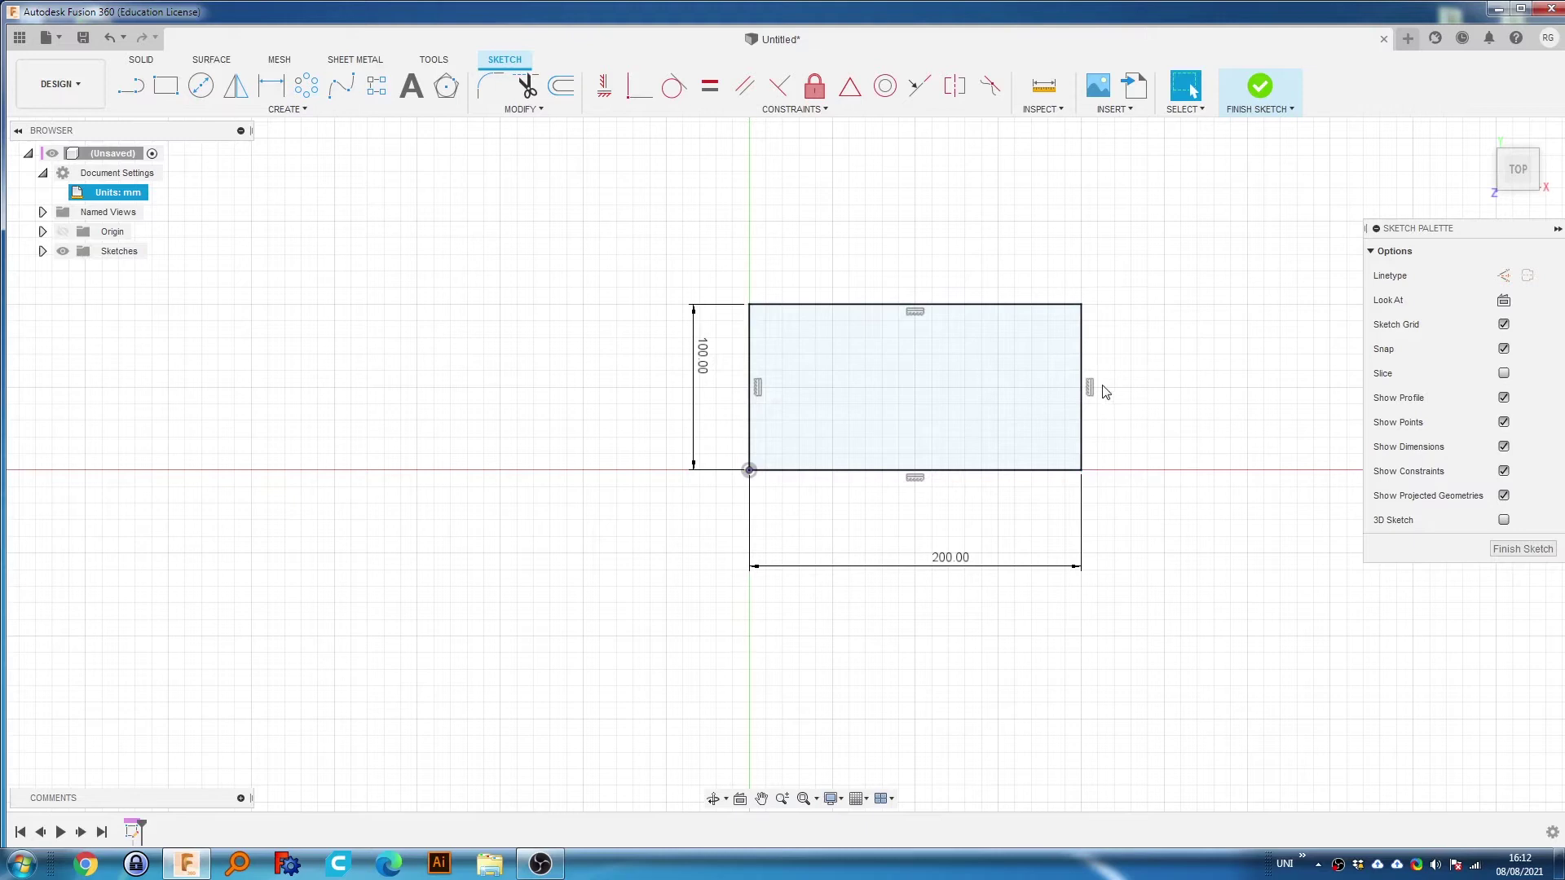
click(963, 338)
Start the Circle tool, switch the Construction linetype on and off again, and collapse the sketch options.
click(204, 89)
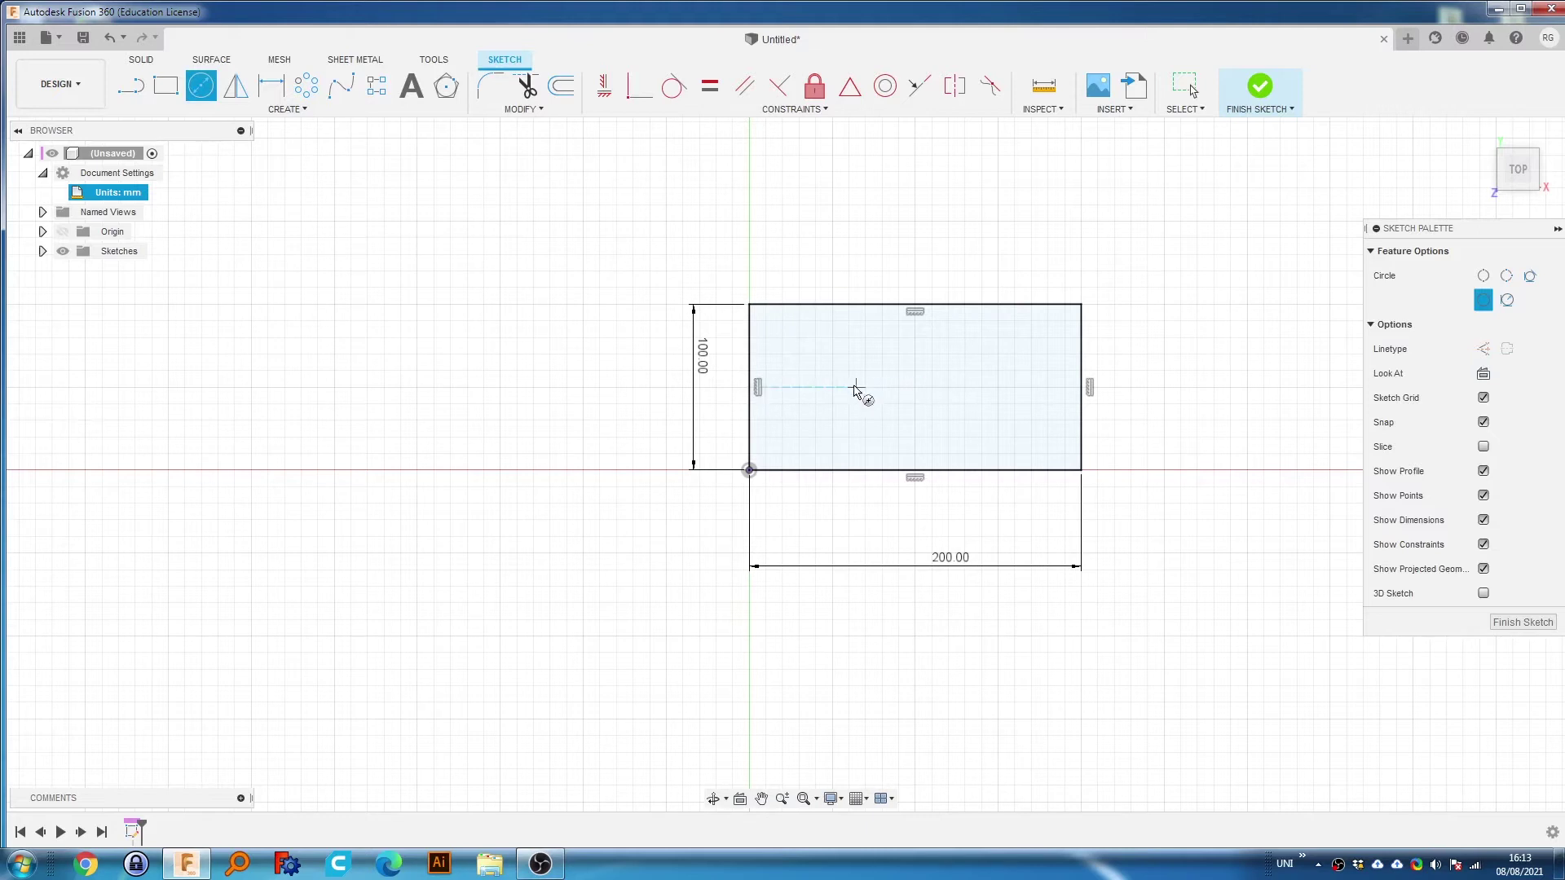
click(1485, 351)
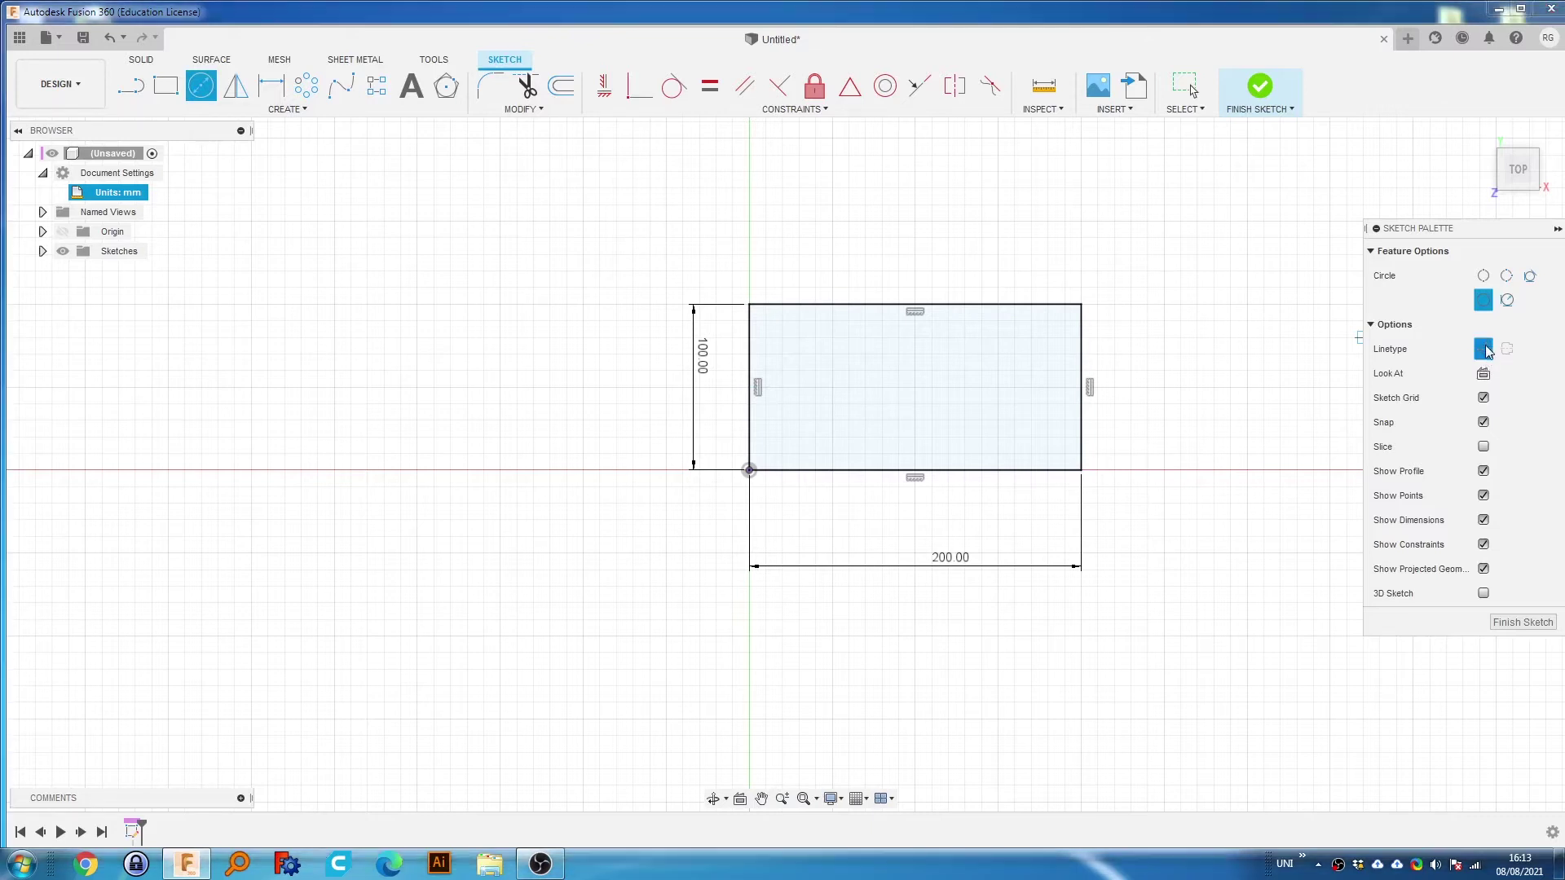
click(1485, 350)
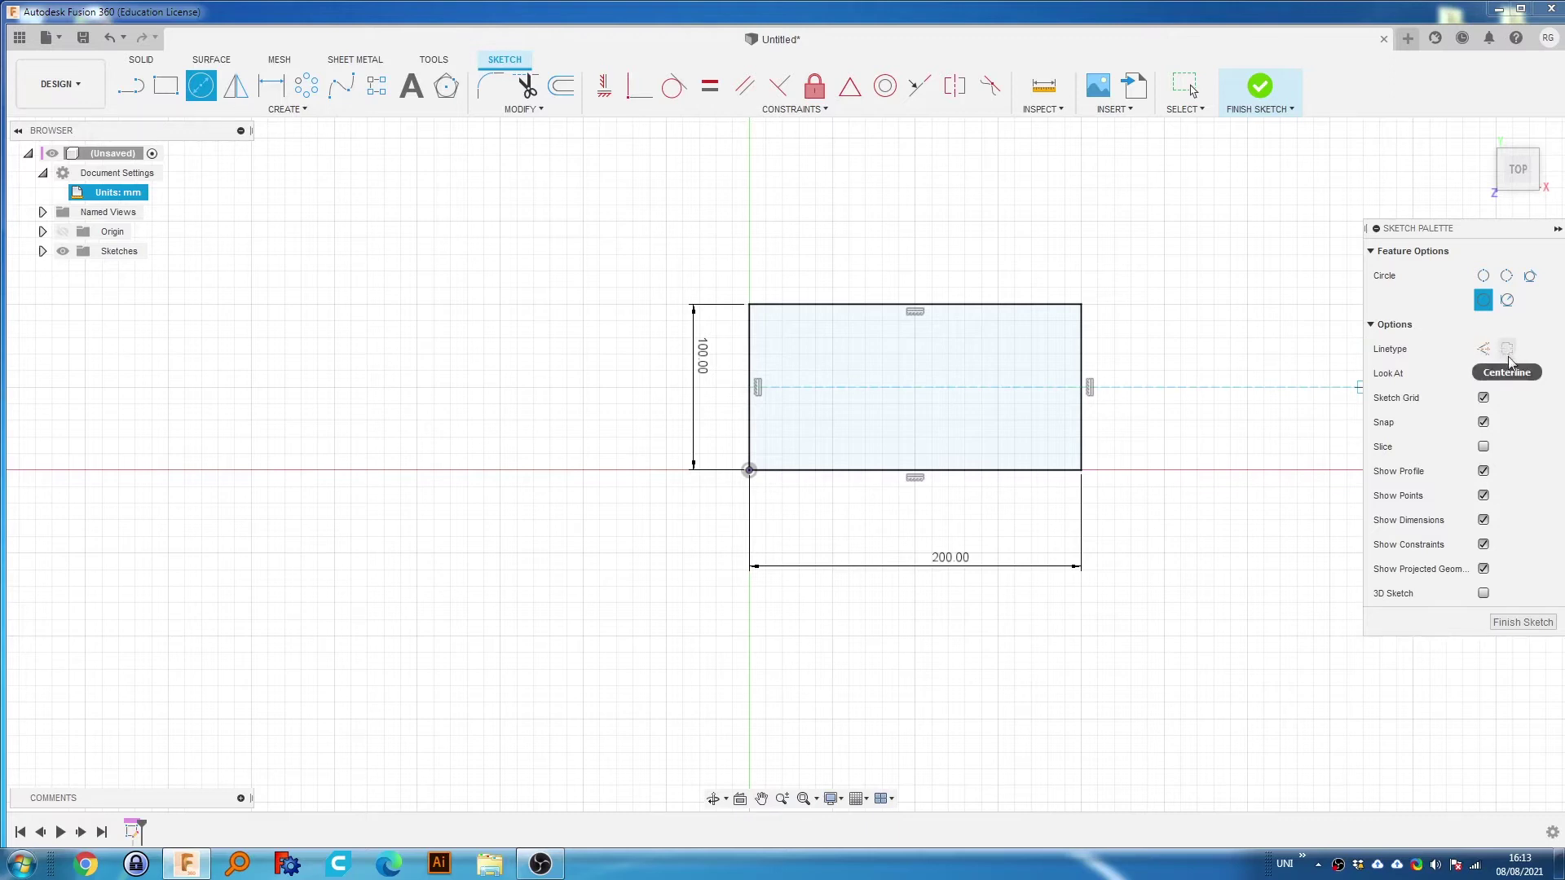
click(1467, 325)
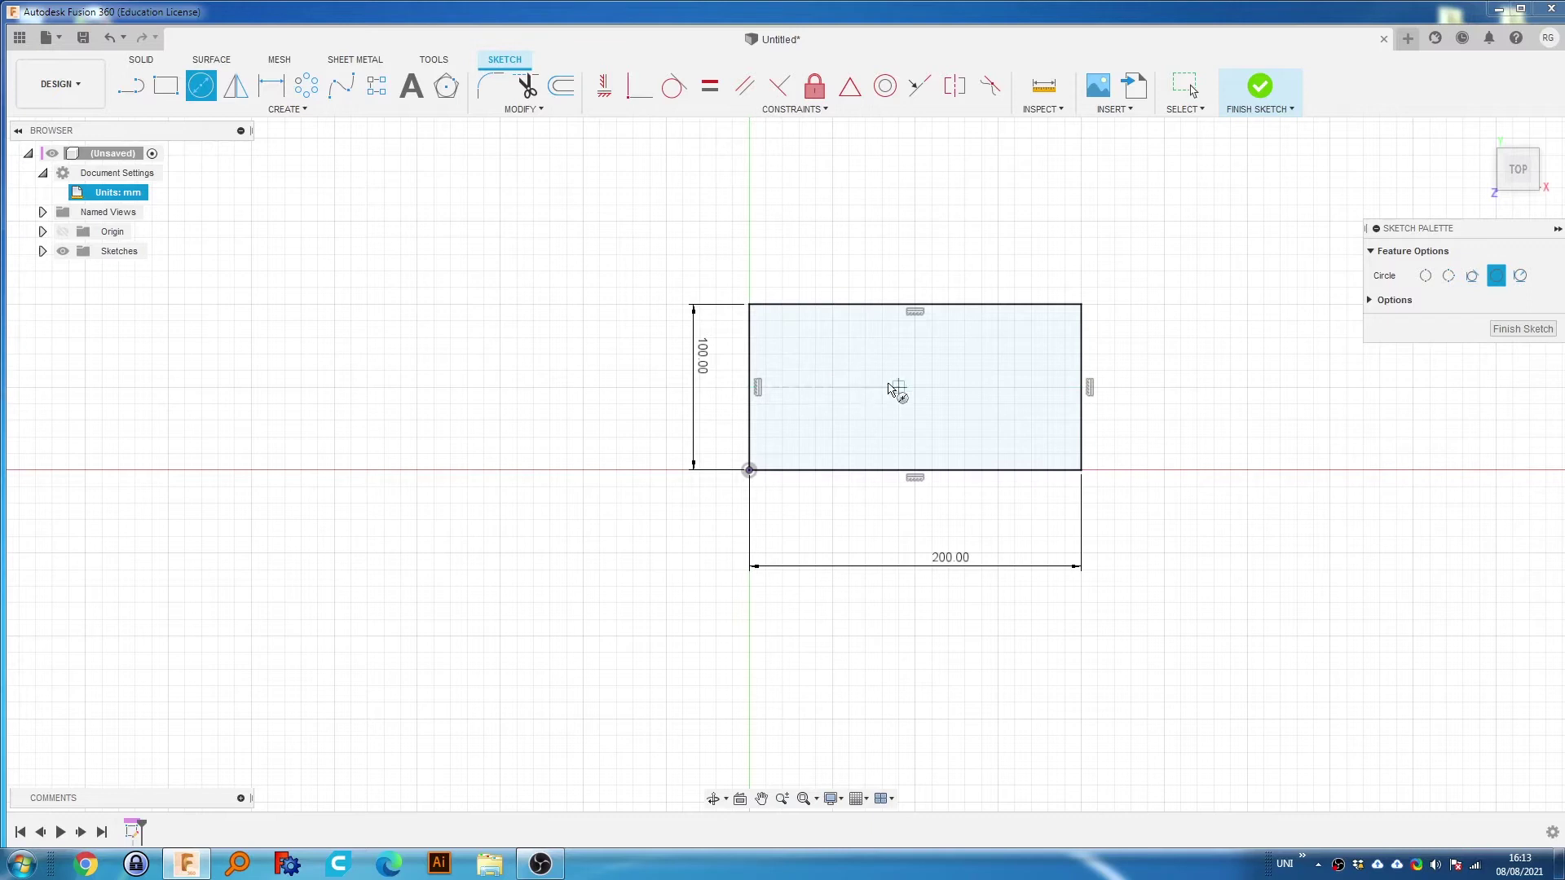
Sketch a circle 20 mm in diameter in the rectangle's left half, also trying the diameter with inch and millimetre units.
click(832, 371)
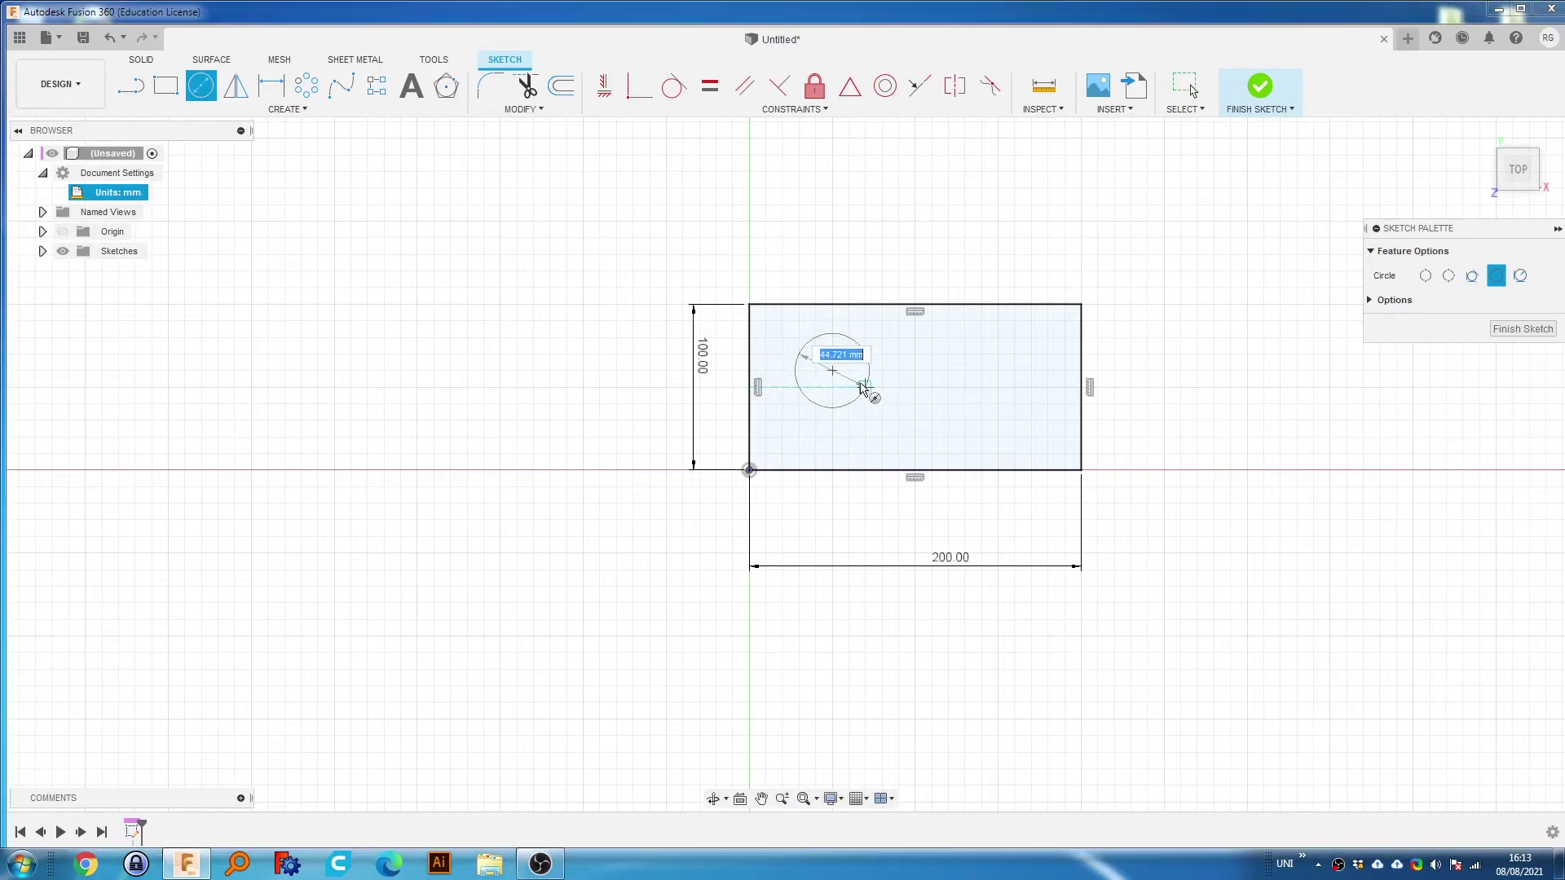
text(20)
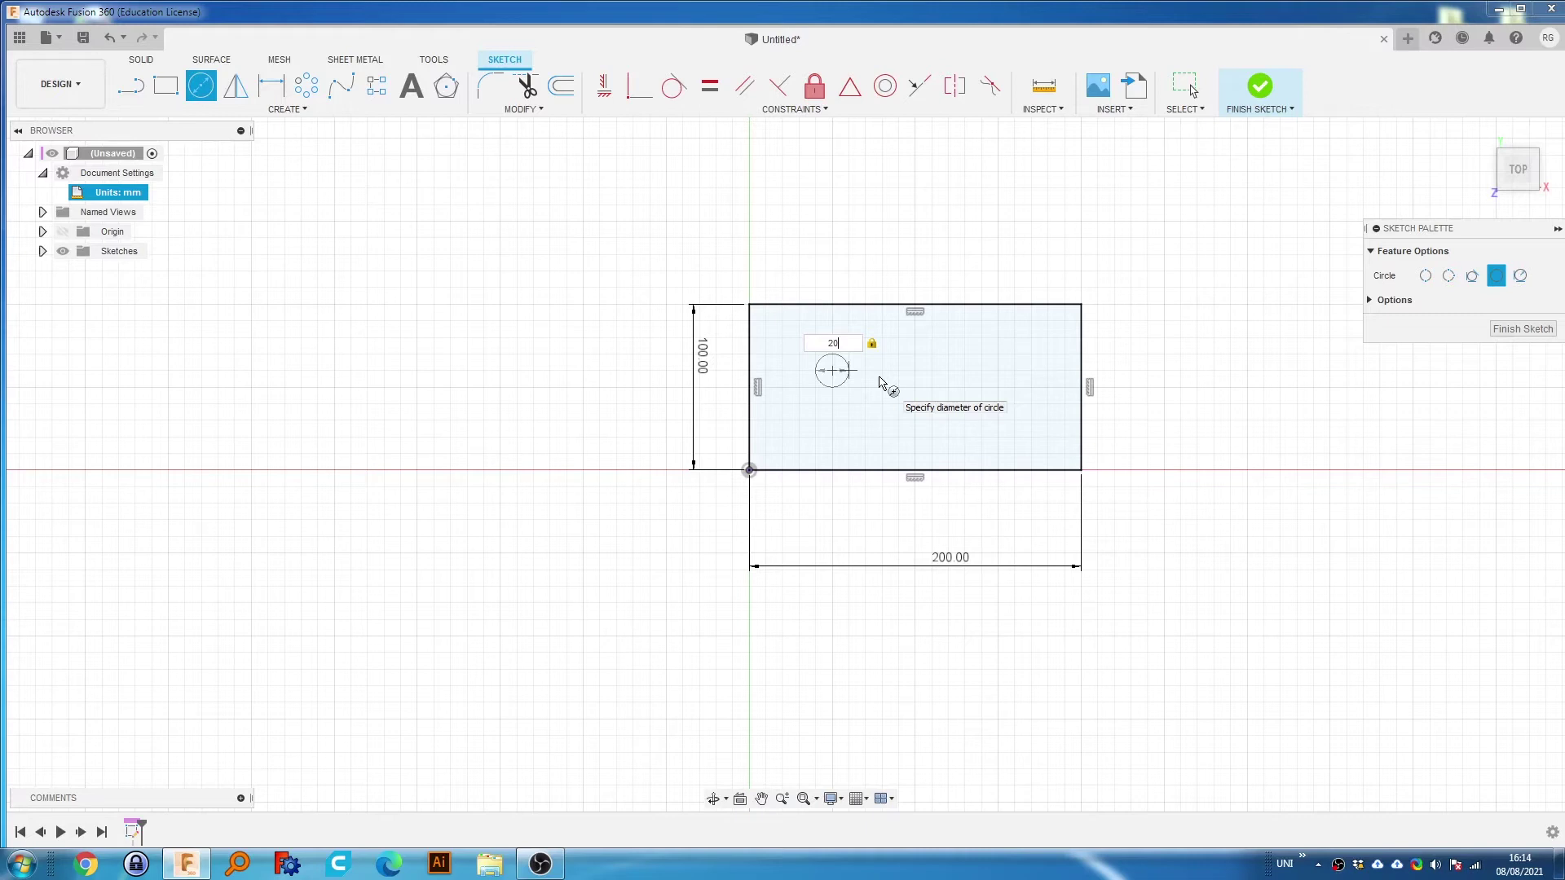
text(in)
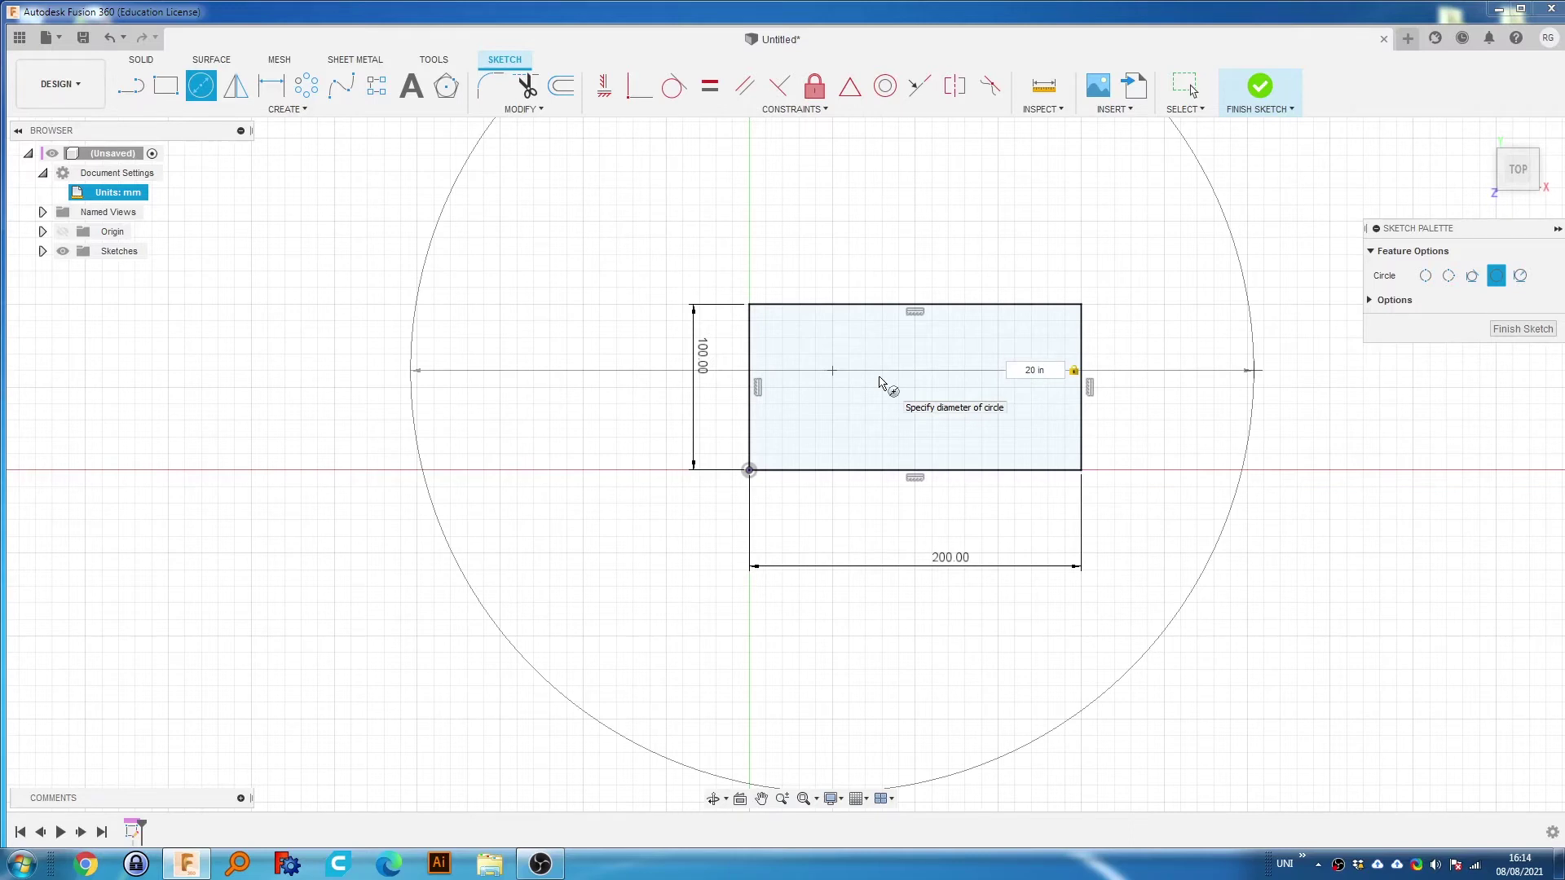
key(BackSpace)
key(BackSpace)
text(mm)
key(BackSpace)
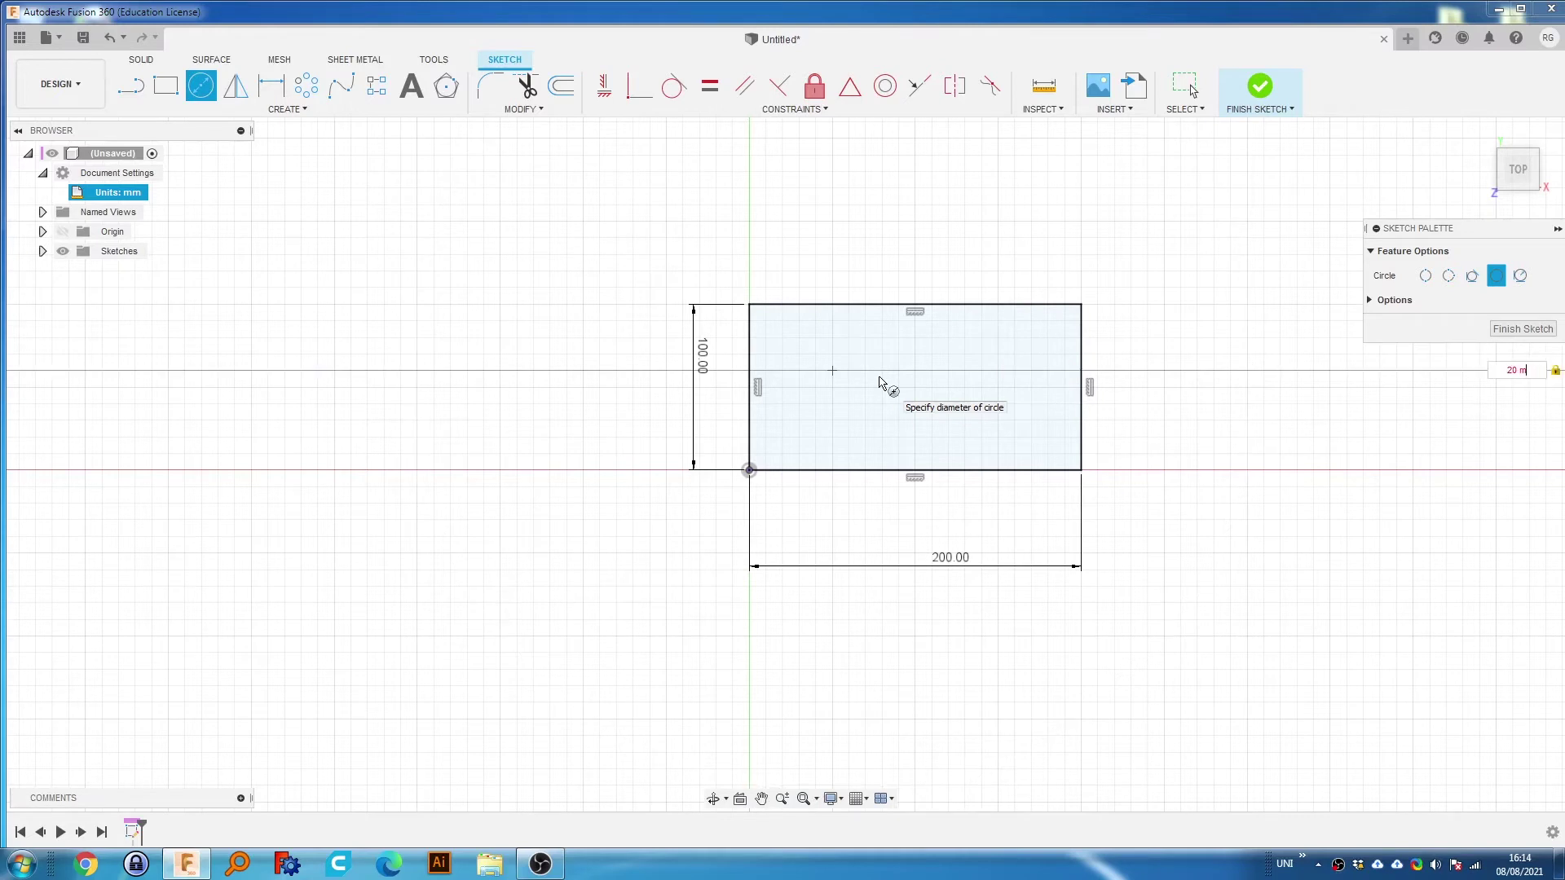
text(m)
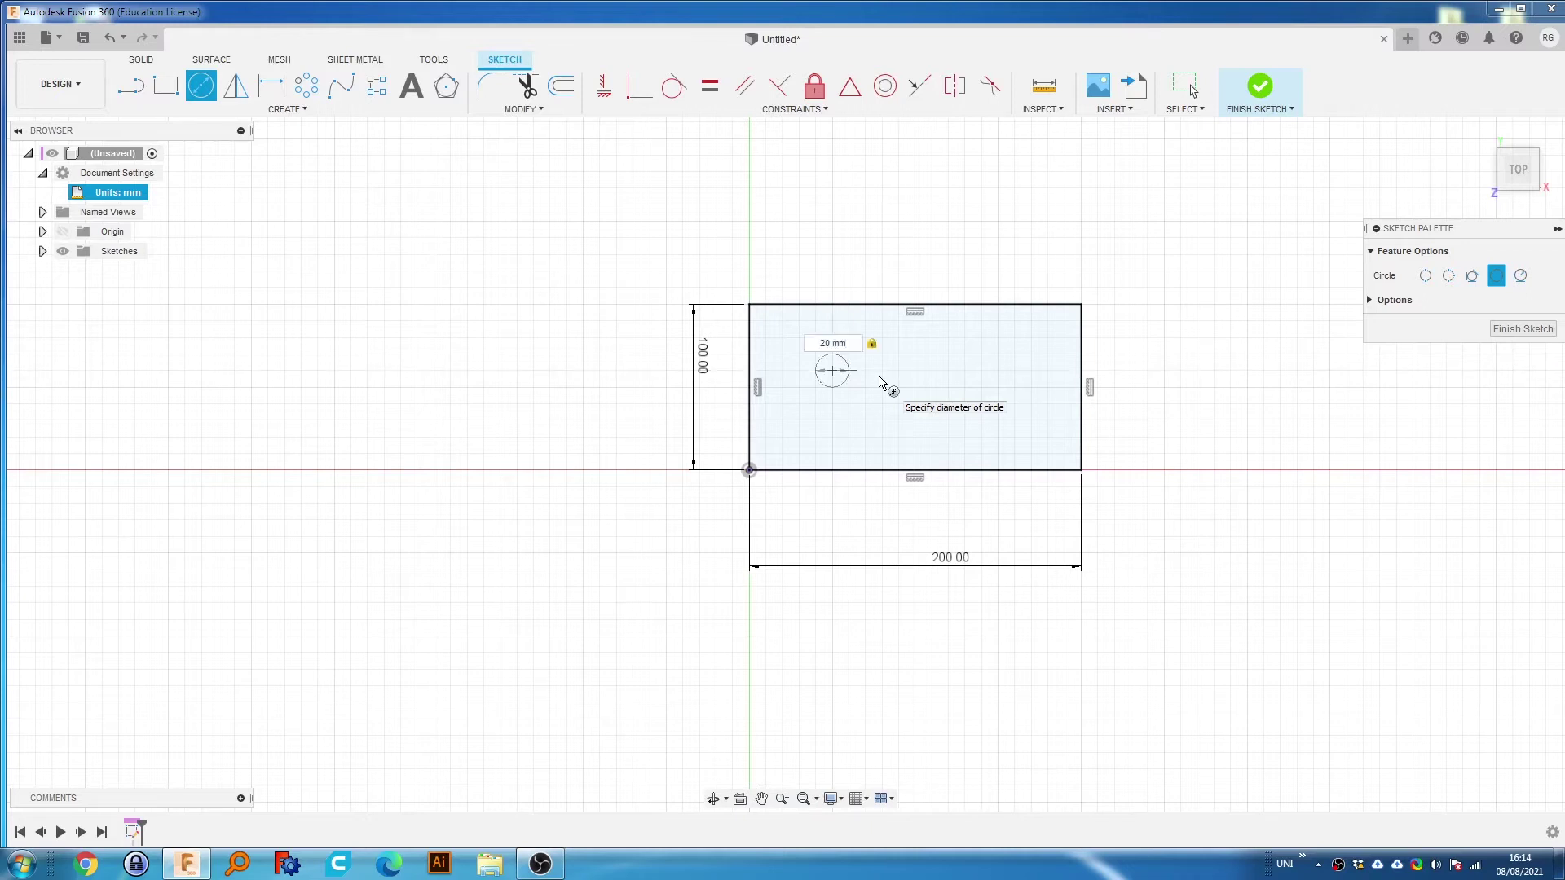
key(BackSpace)
key(BackSpace)
key(BackSpace)
key(Return)
key(Escape)
Move the 20 mm circle downward and slightly right inside the rectangle.
click(885, 371)
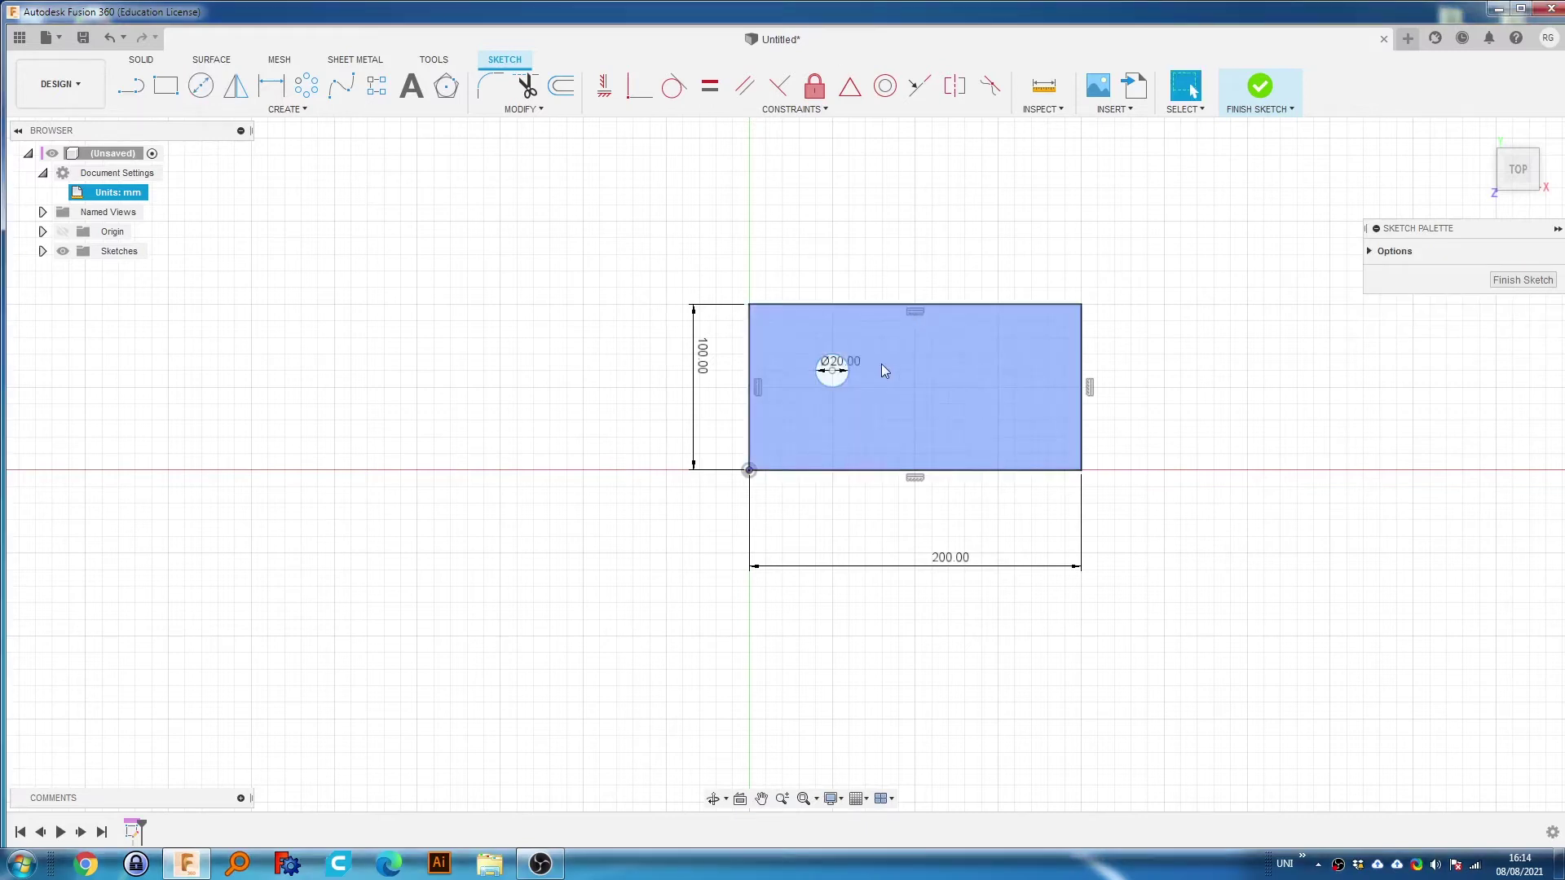
click(828, 566)
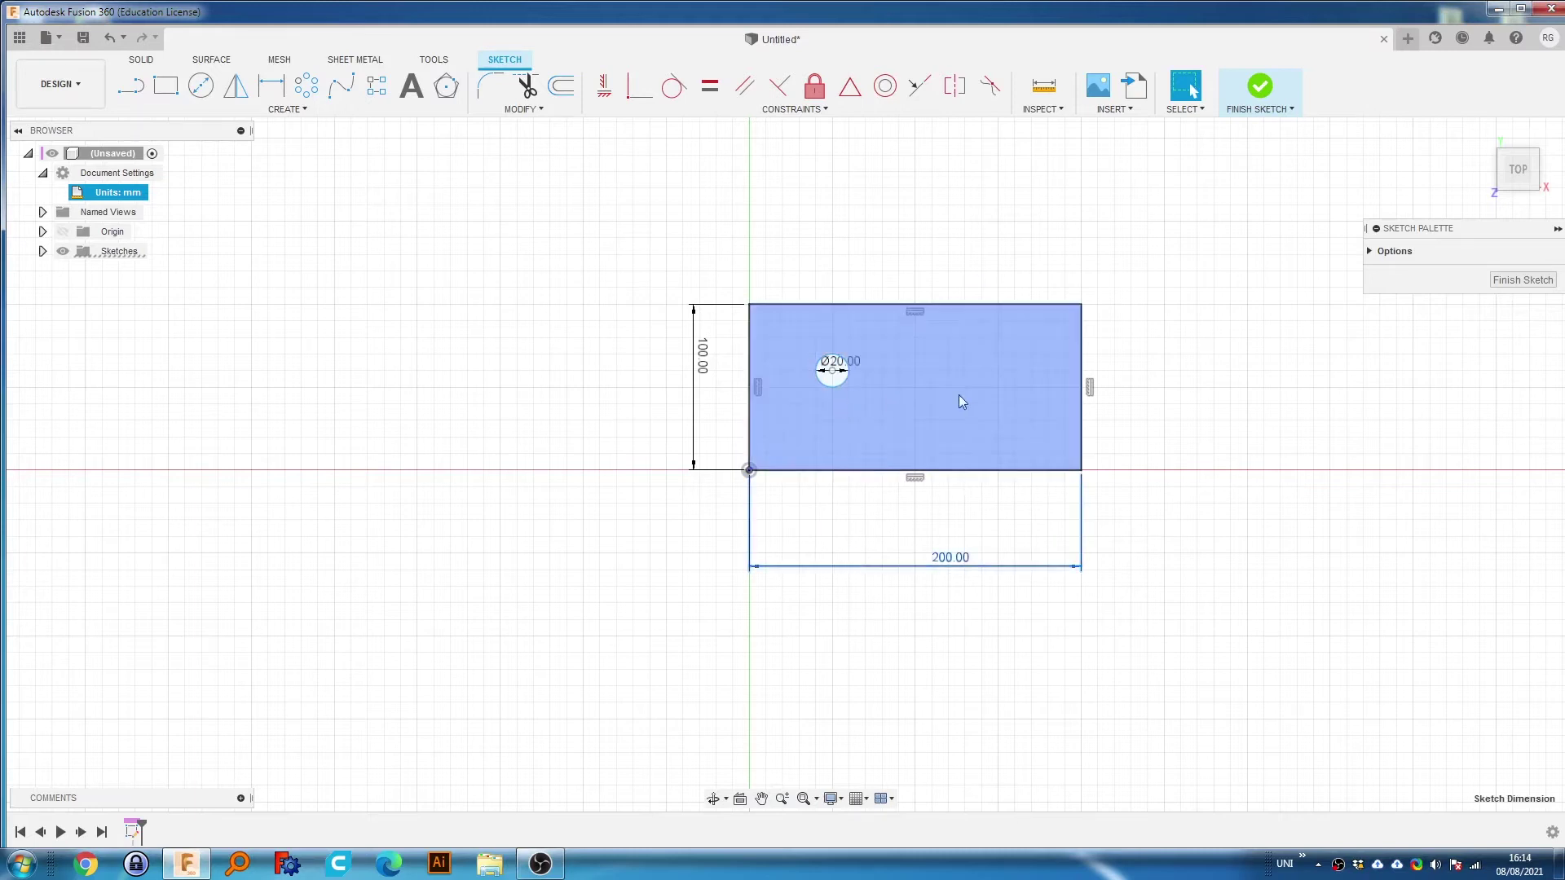
click(644, 513)
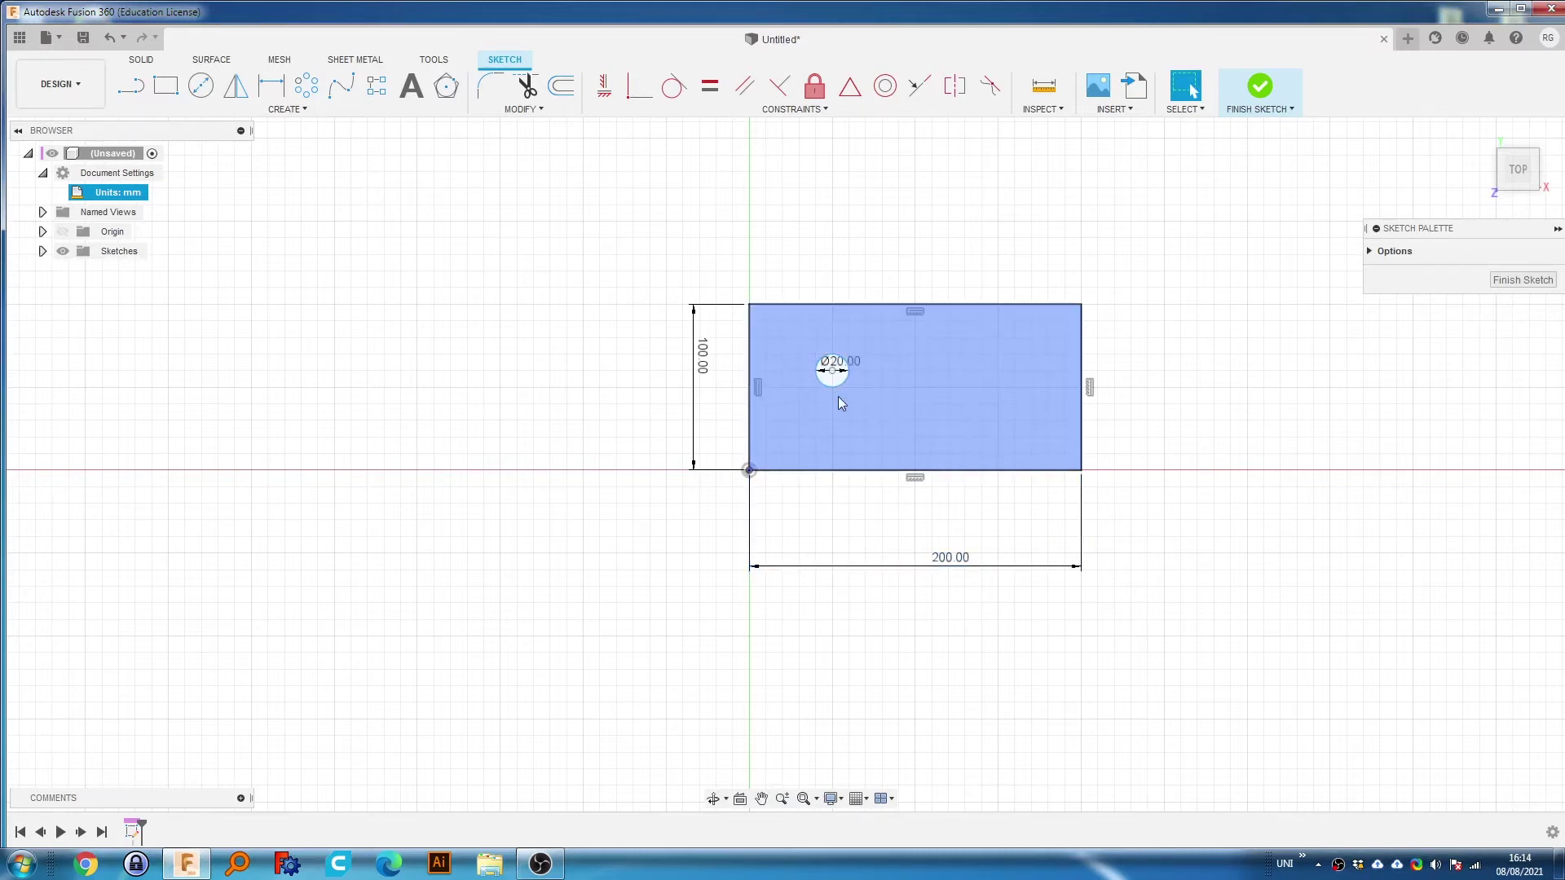
scroll(835, 396, up, 5)
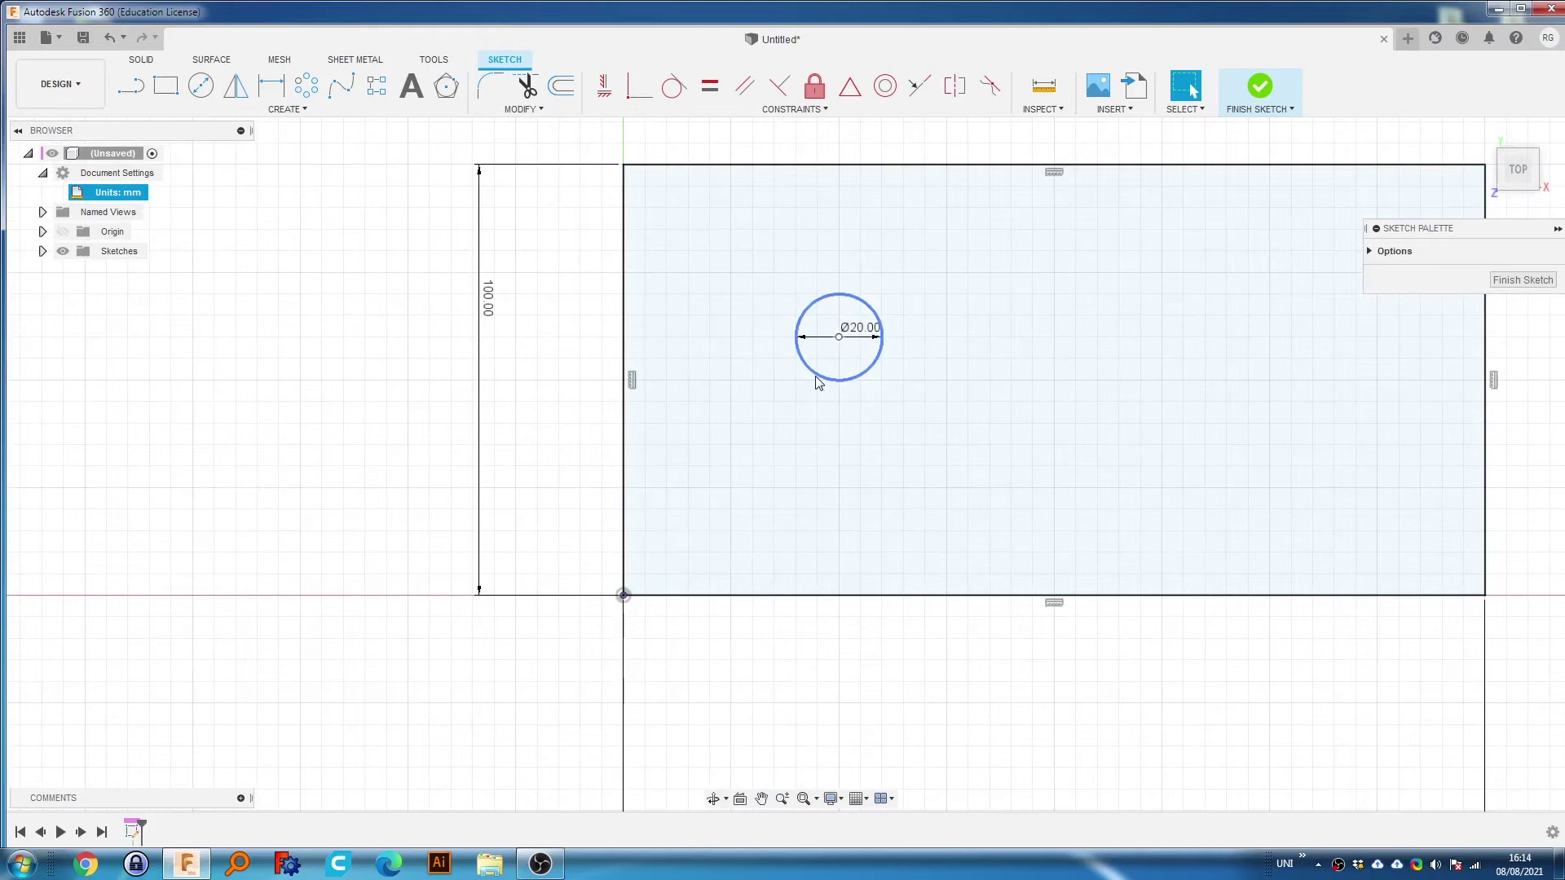
mouse_move(818, 382)
mouse_down()
mouse_move(814, 330)
mouse_move(912, 426)
mouse_move(945, 407)
mouse_move(867, 437)
mouse_up()
click(699, 385)
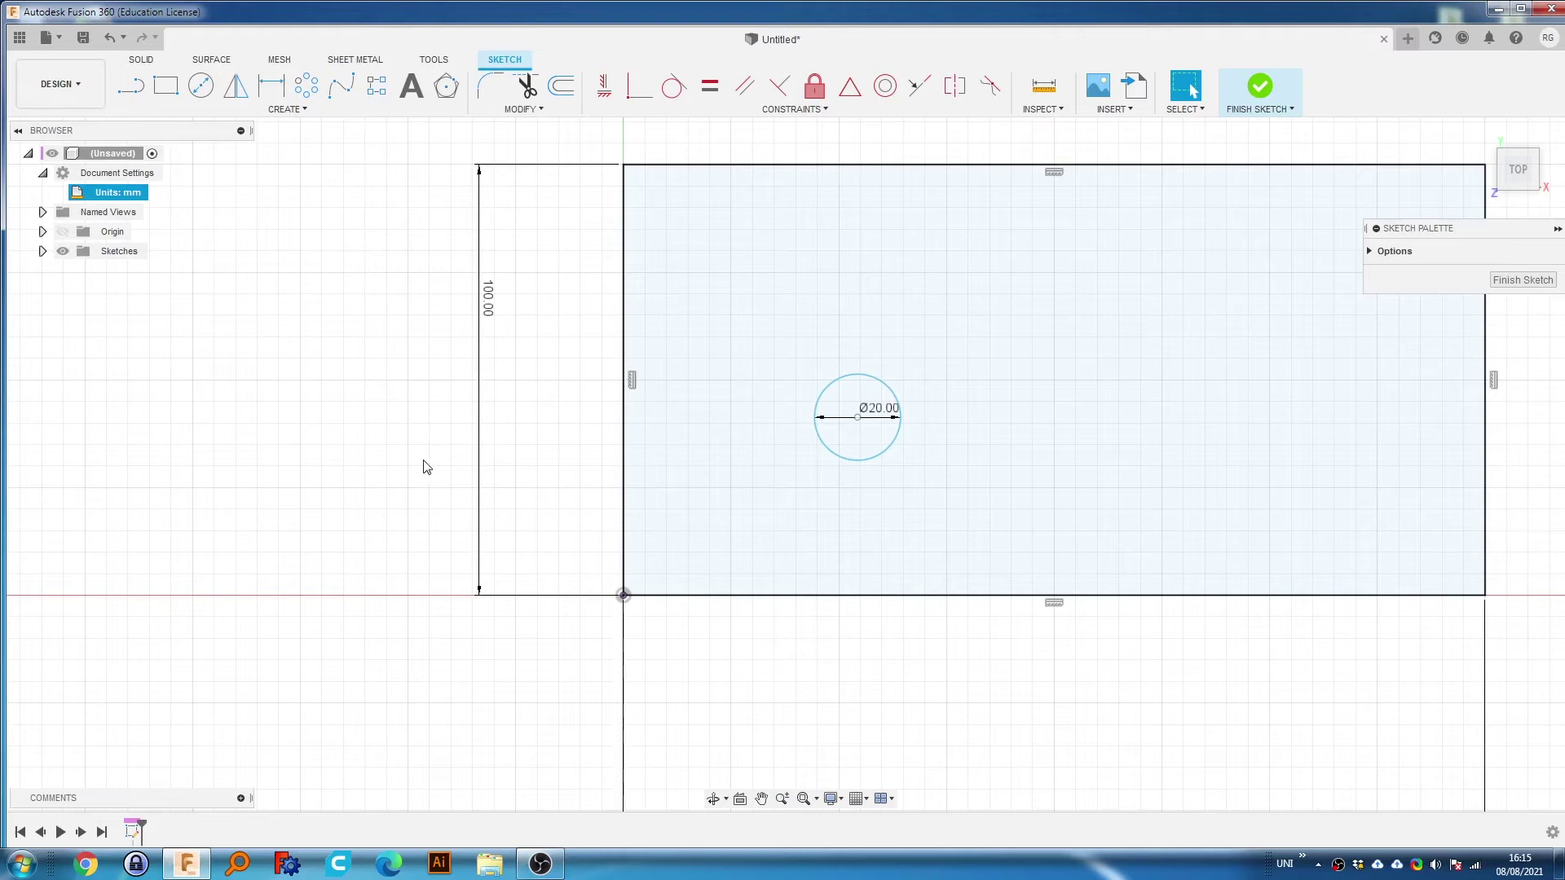
Dimension the circle 10 mm from the rectangle's left edge, measured to the circle's tangent using Pick Circle/Arc Tangent.
key(d)
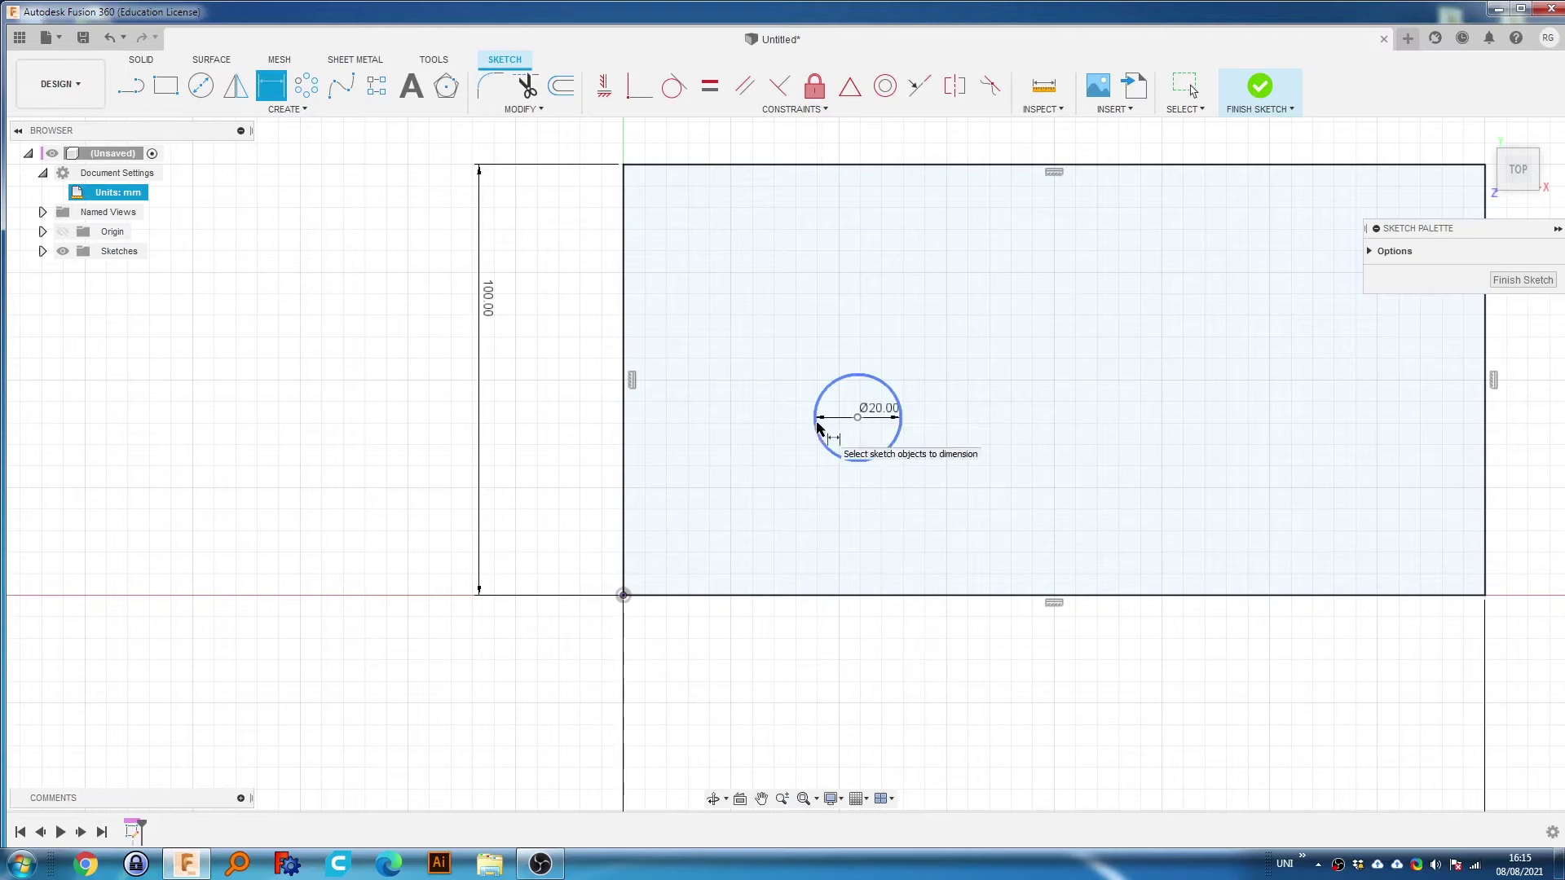
right_click(813, 427)
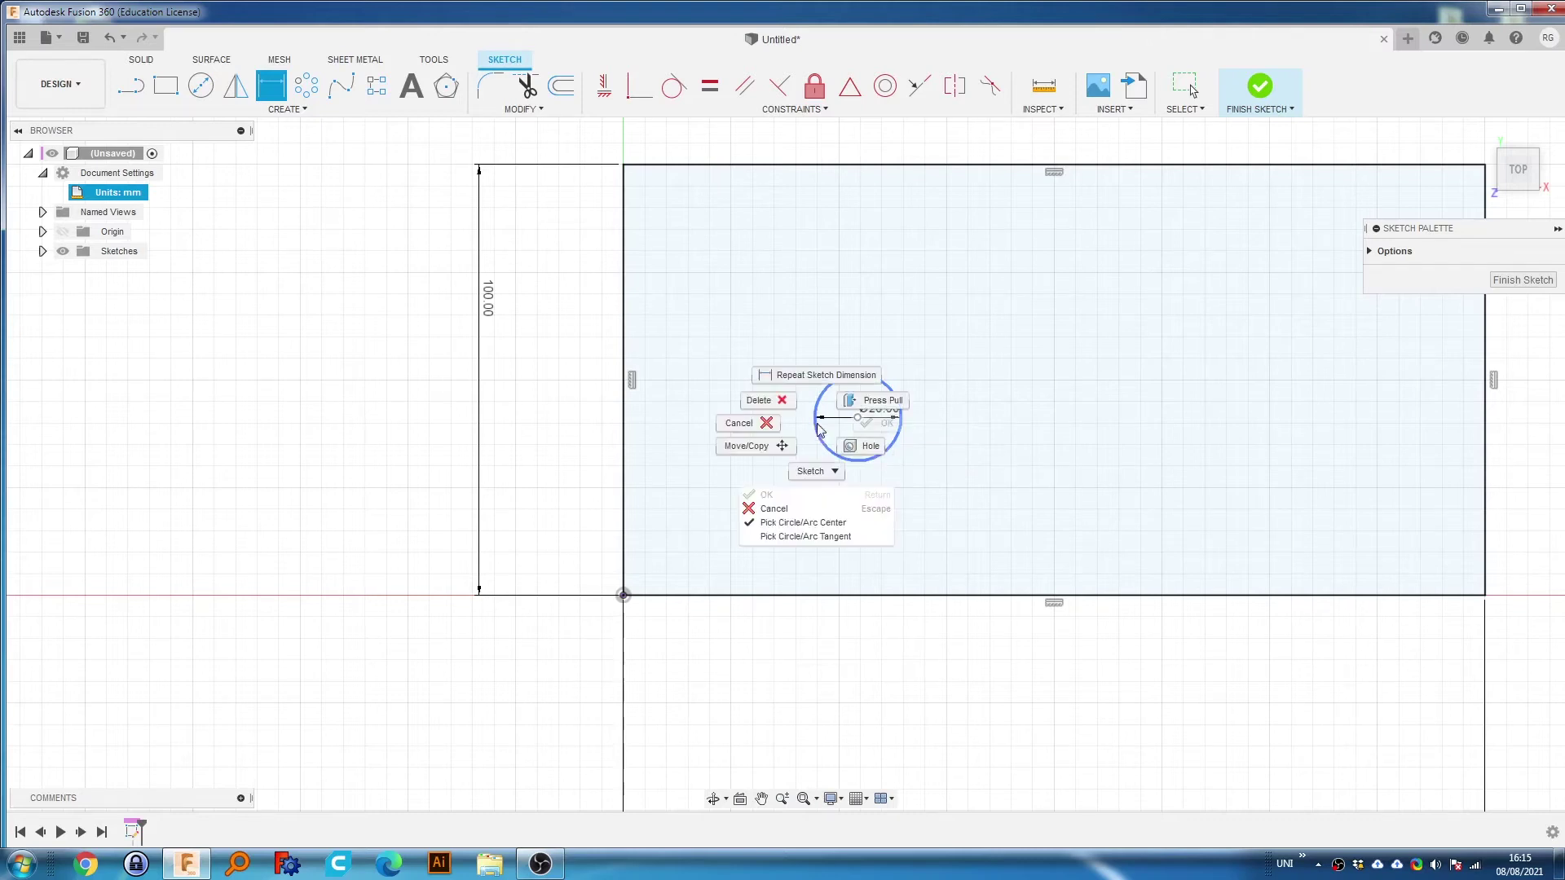
click(833, 536)
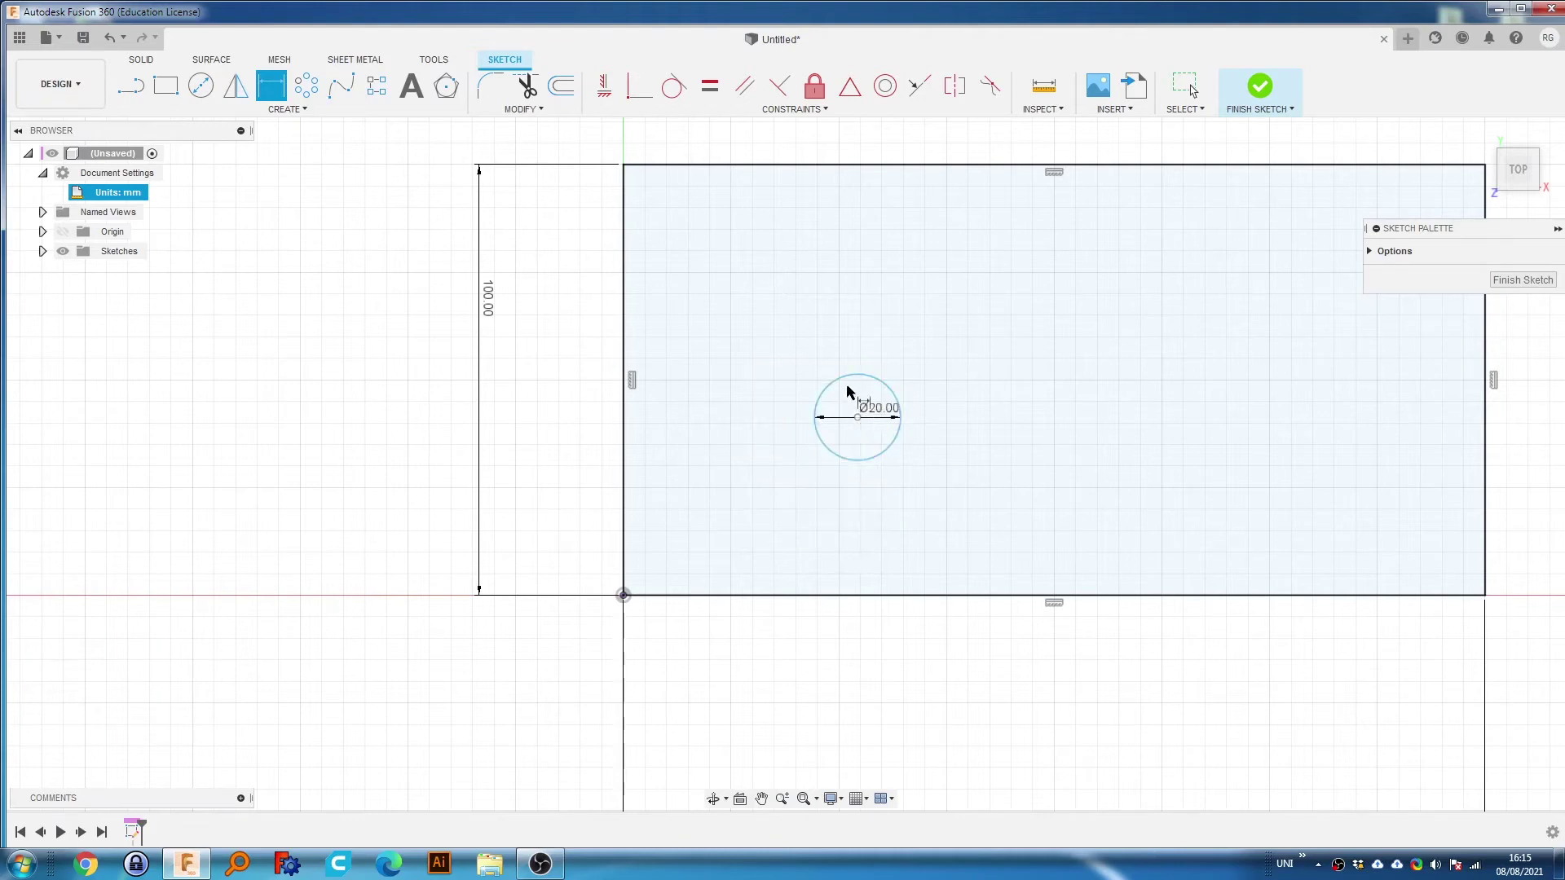
click(813, 421)
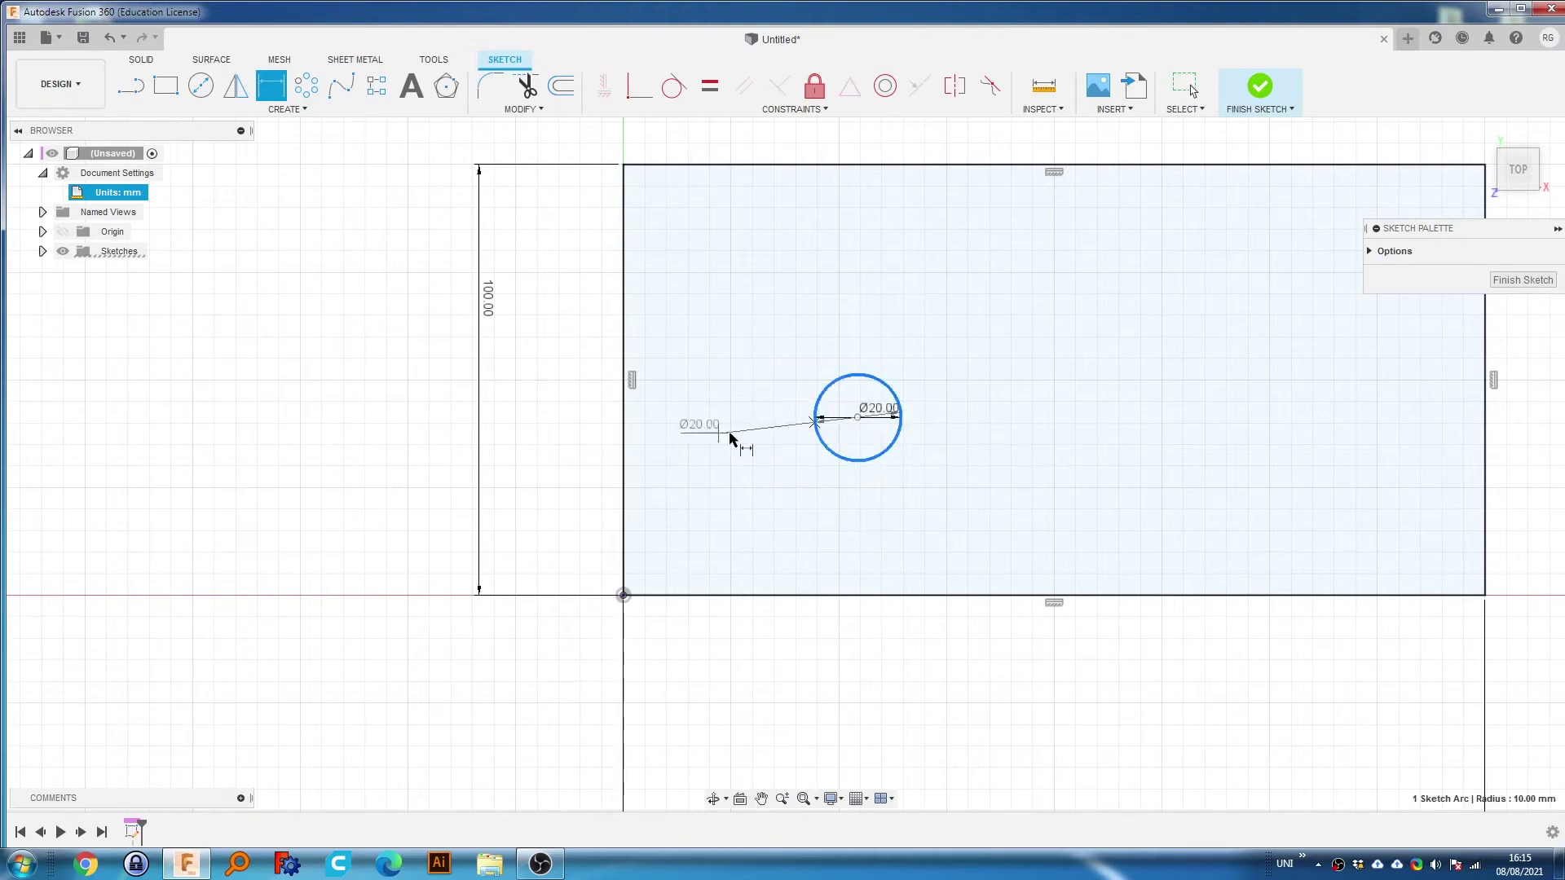
click(623, 422)
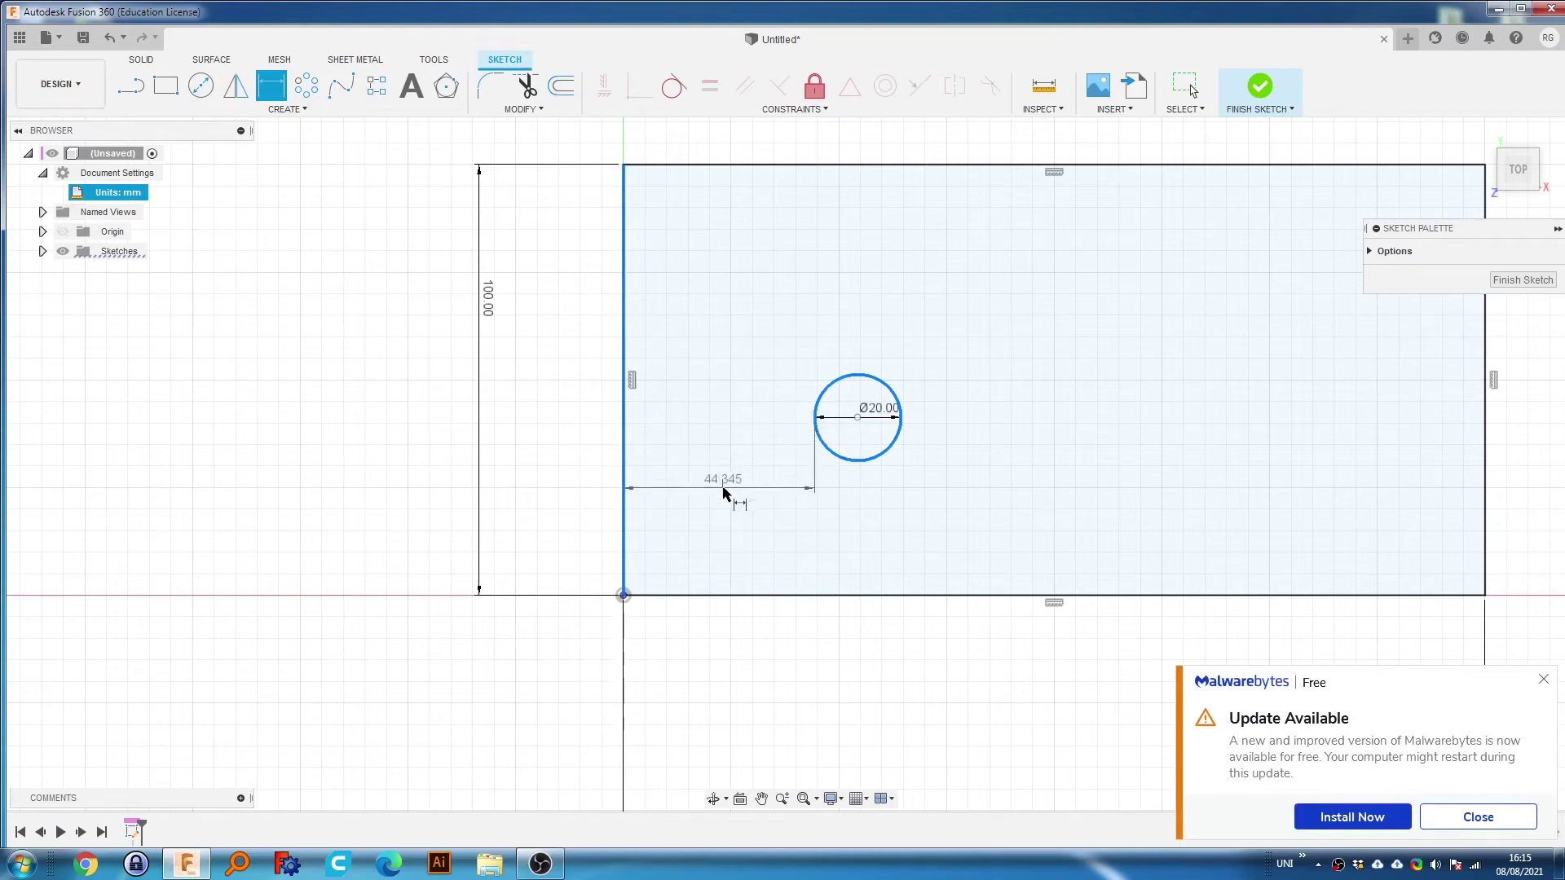
click(732, 494)
click(1542, 681)
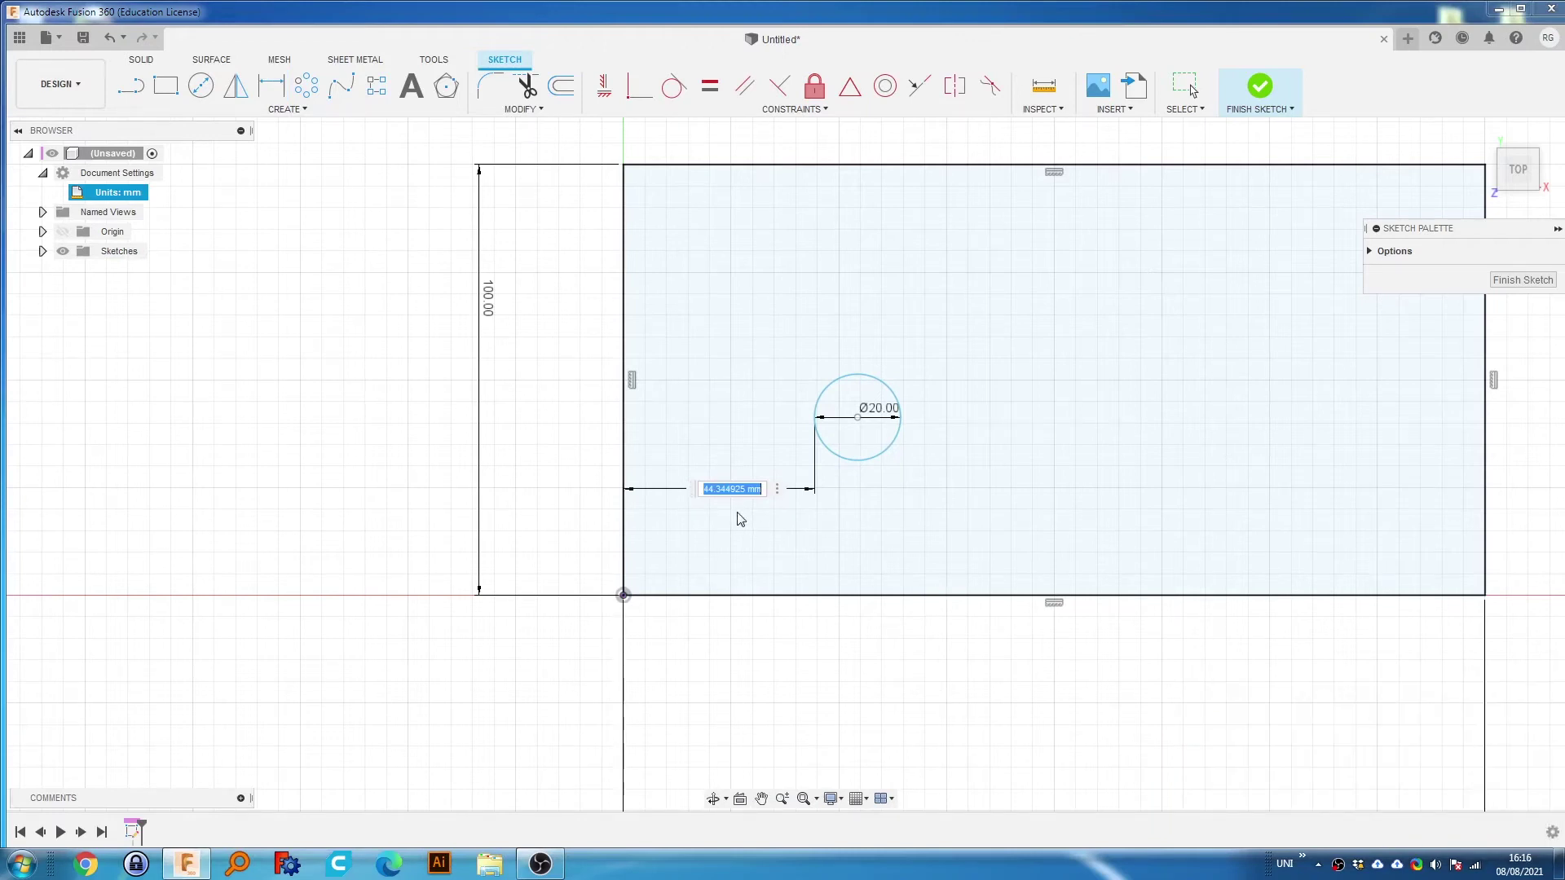
text(10)
key(Return)
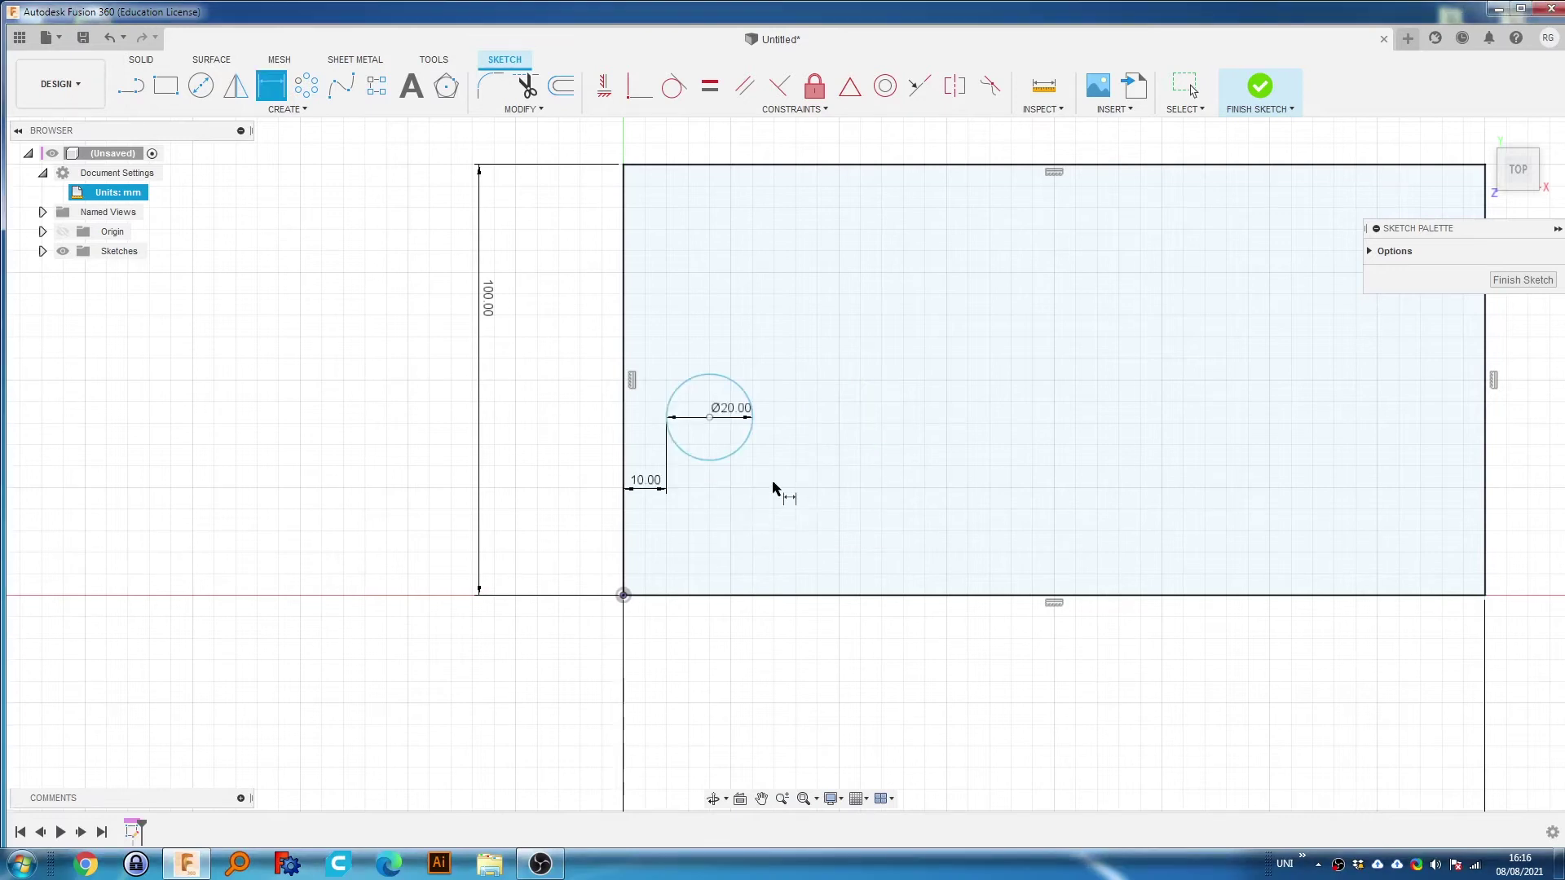
Move the circle slightly downward to test its remaining vertical freedom, and clear the selection.
key(Escape)
drag(693, 379, 732, 452)
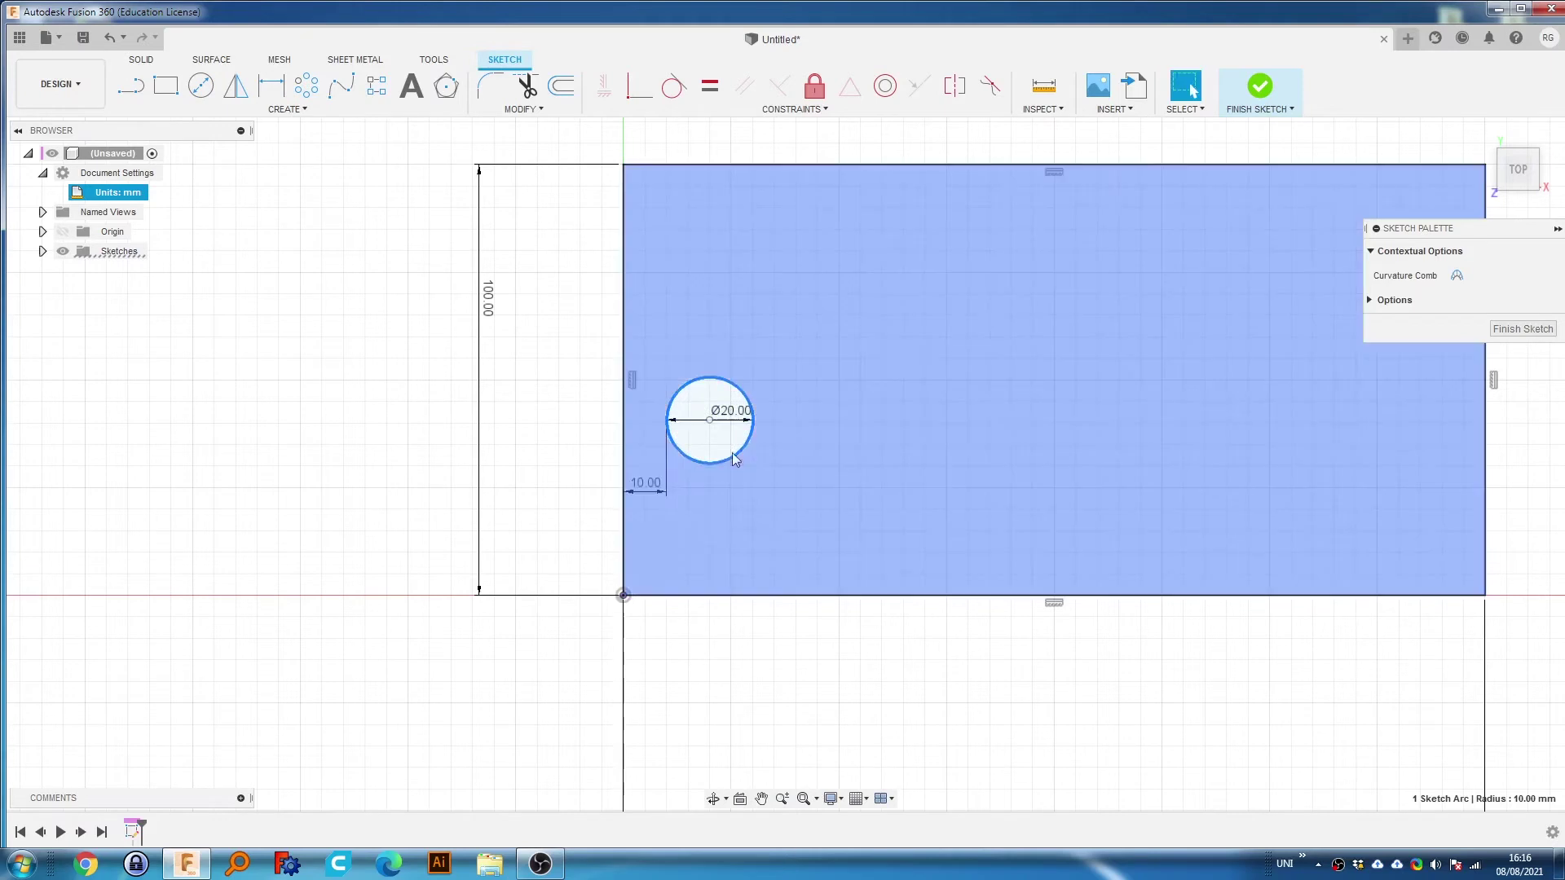
click(754, 690)
click(715, 497)
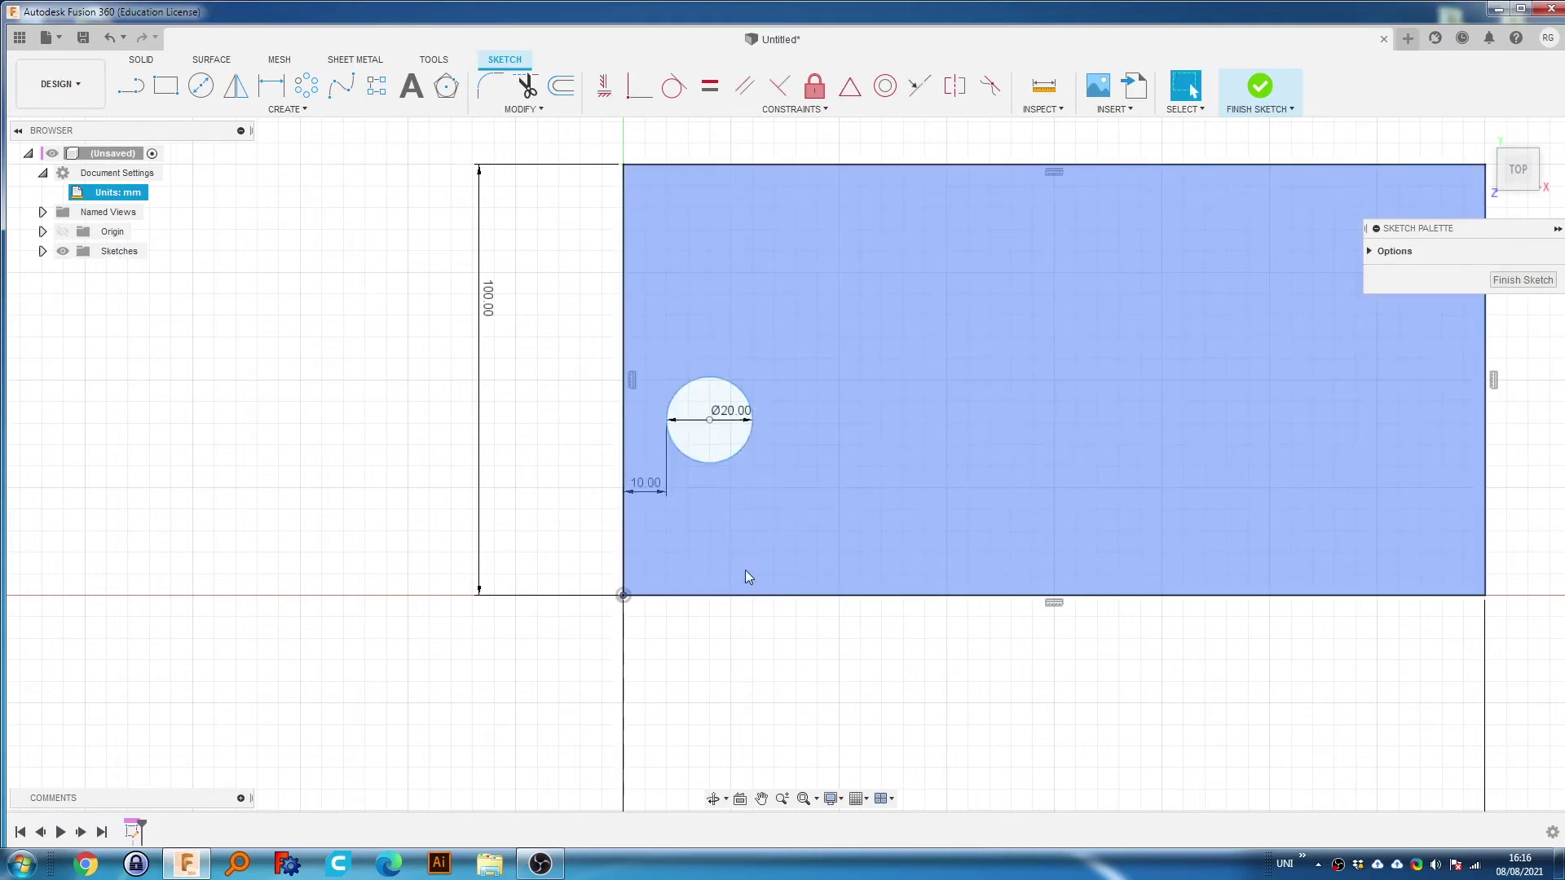
click(860, 680)
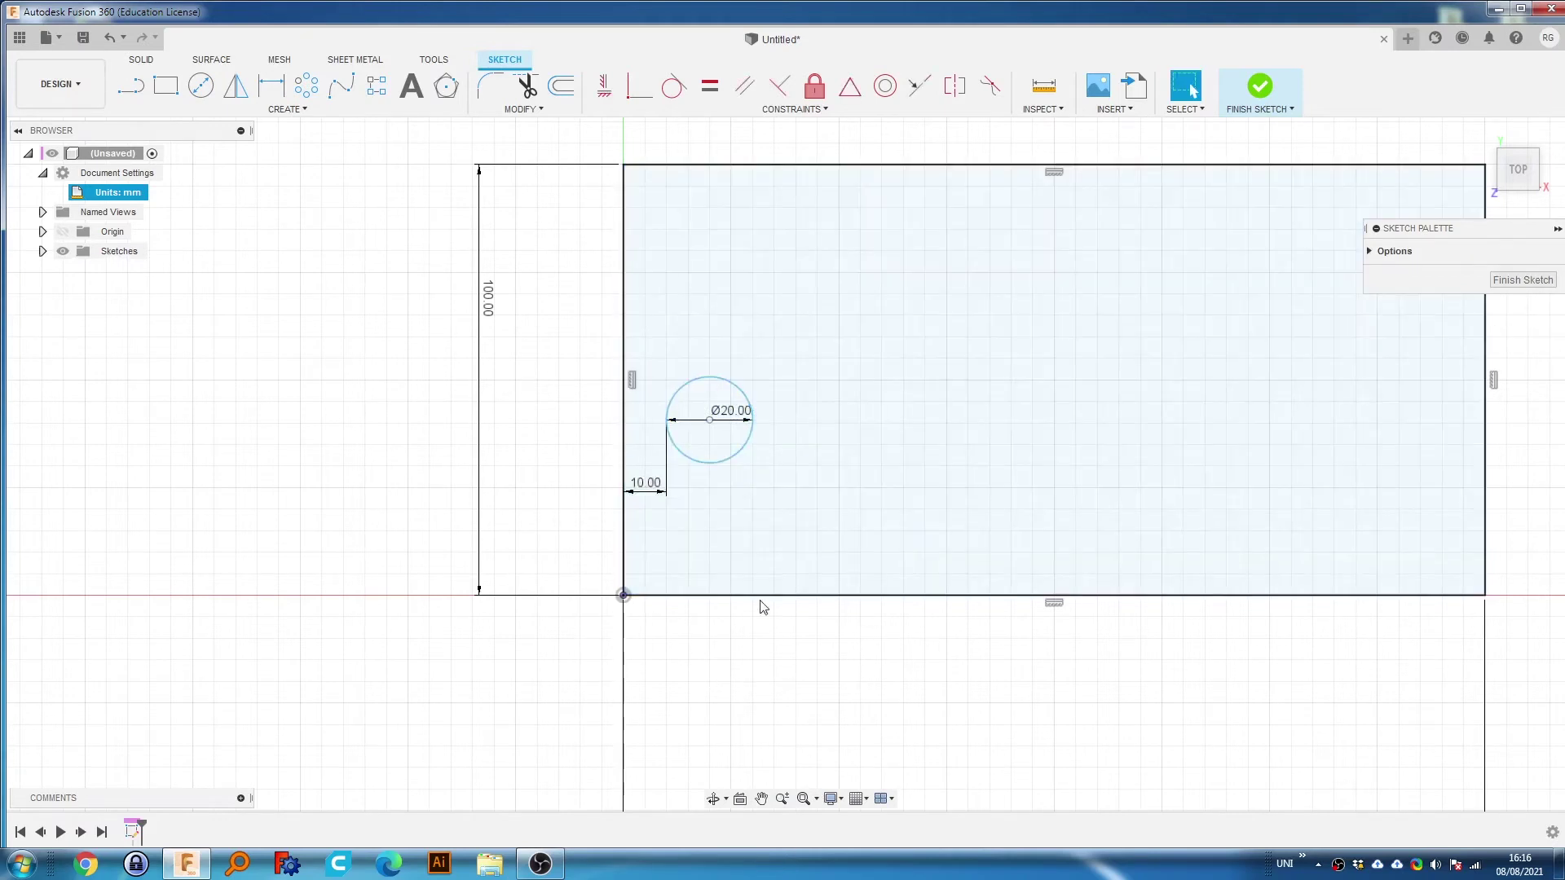
Dimension the circle's lower tangent 10 mm above the rectangle's bottom edge, using Pick Circle/Arc Tangent.
key(d)
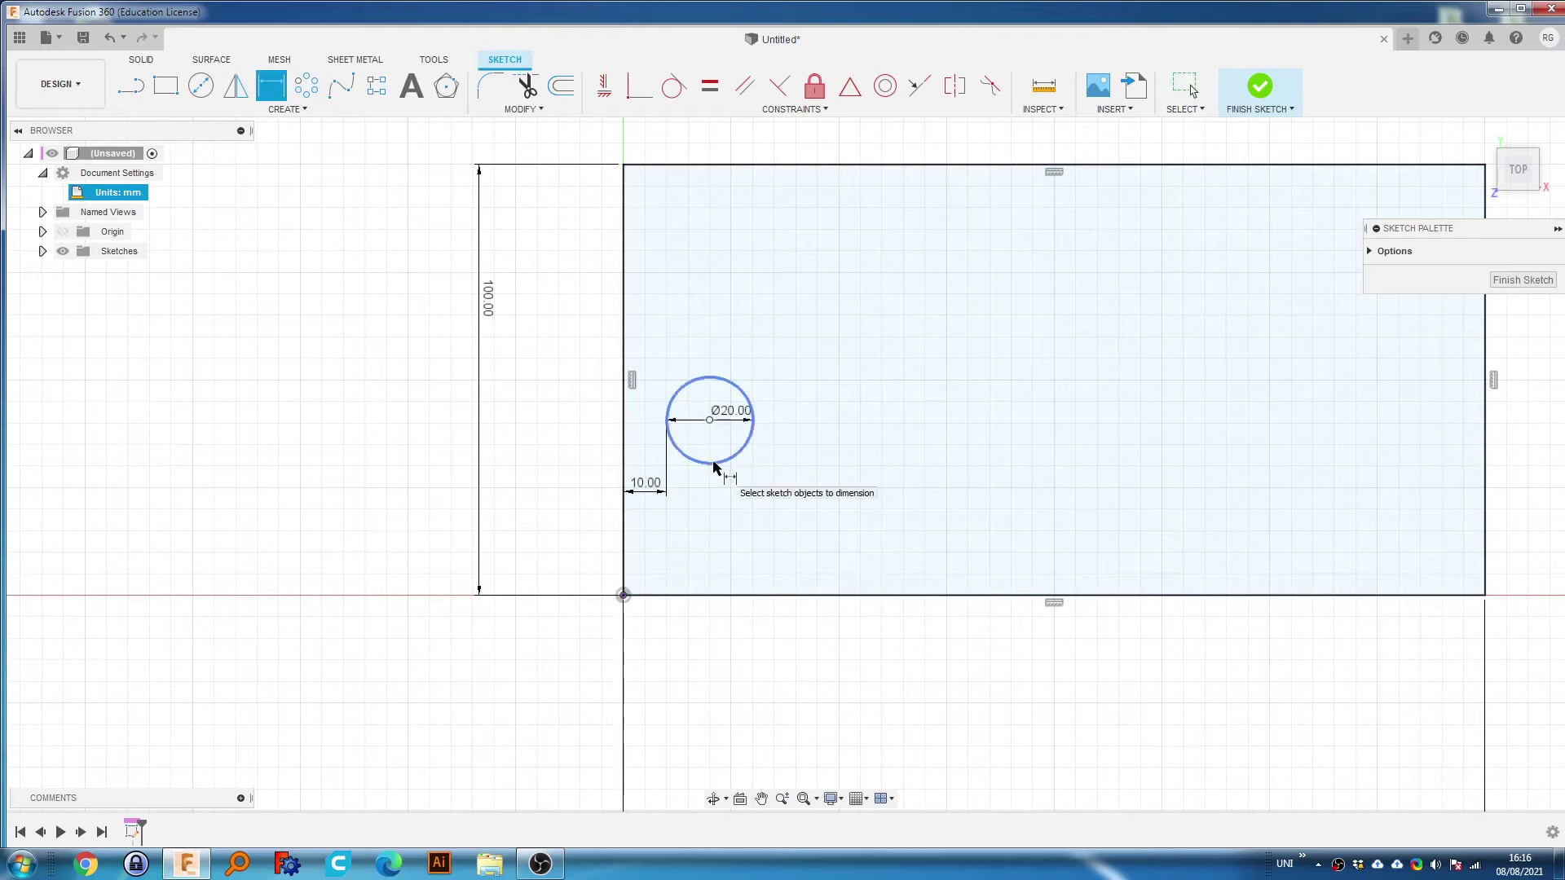
right_click(710, 463)
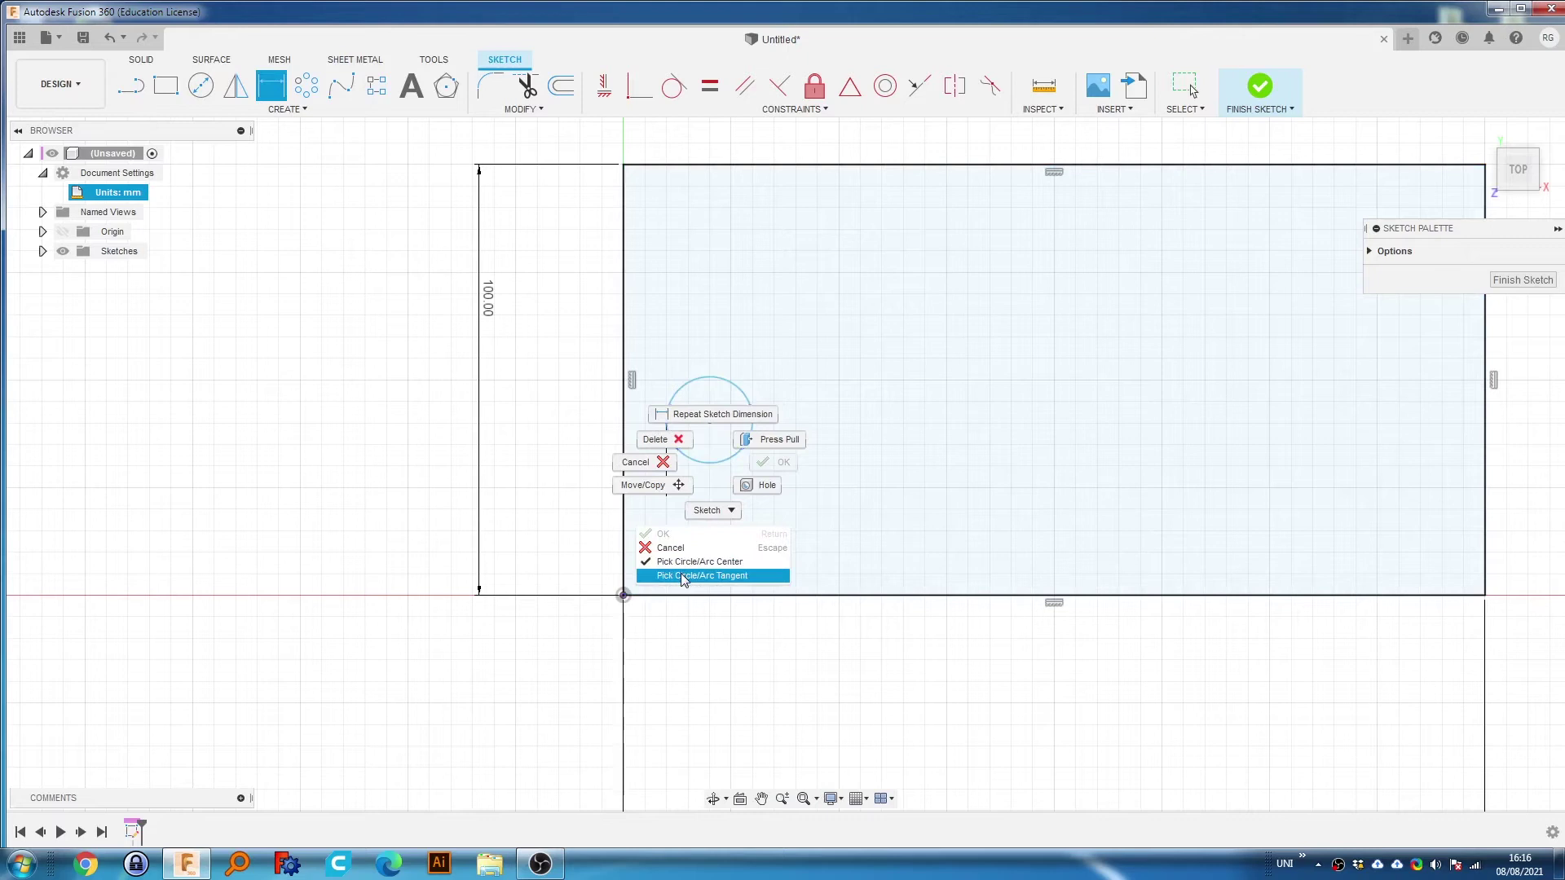
click(683, 576)
click(705, 595)
click(752, 512)
text(1)
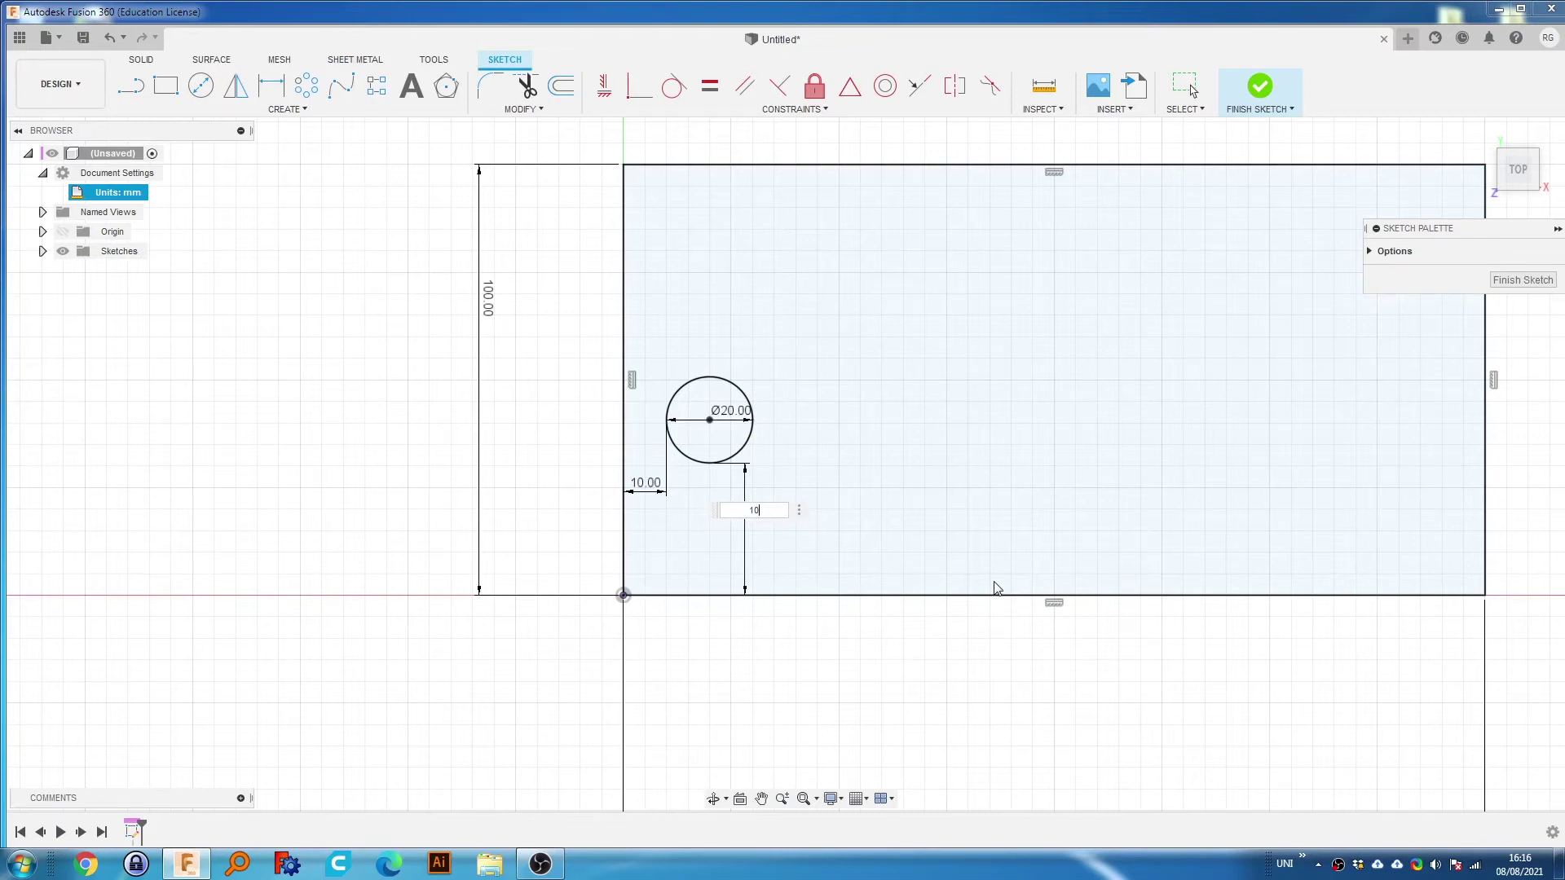
text(0)
key(Return)
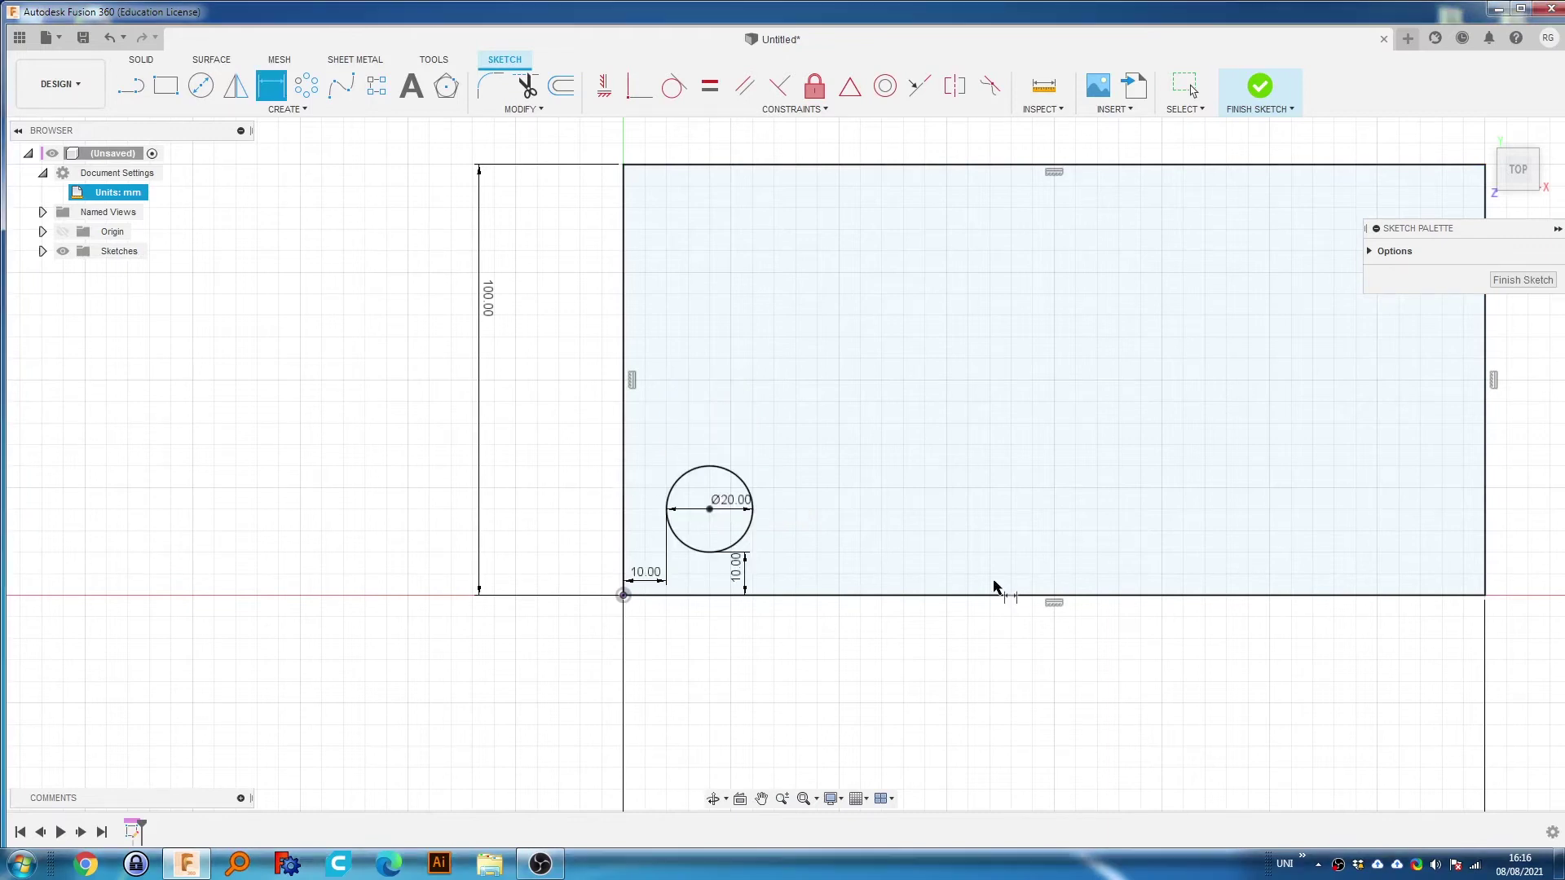
Link the circle's vertical distance from the bottom edge to the horizontal distance dimension by entering d6 as its value.
double_click(736, 569)
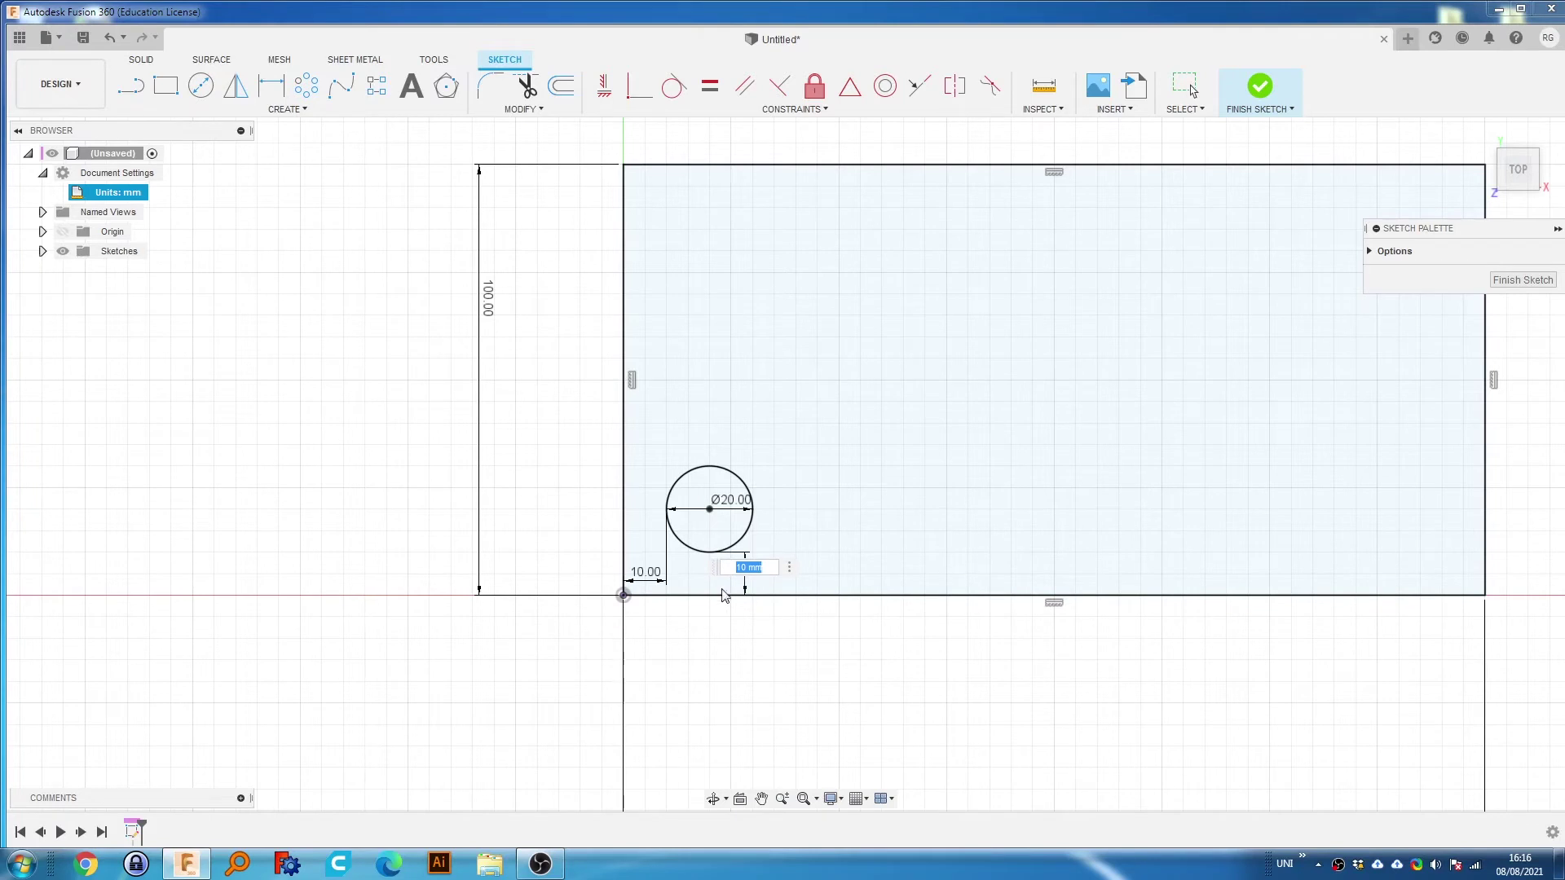
key(Return)
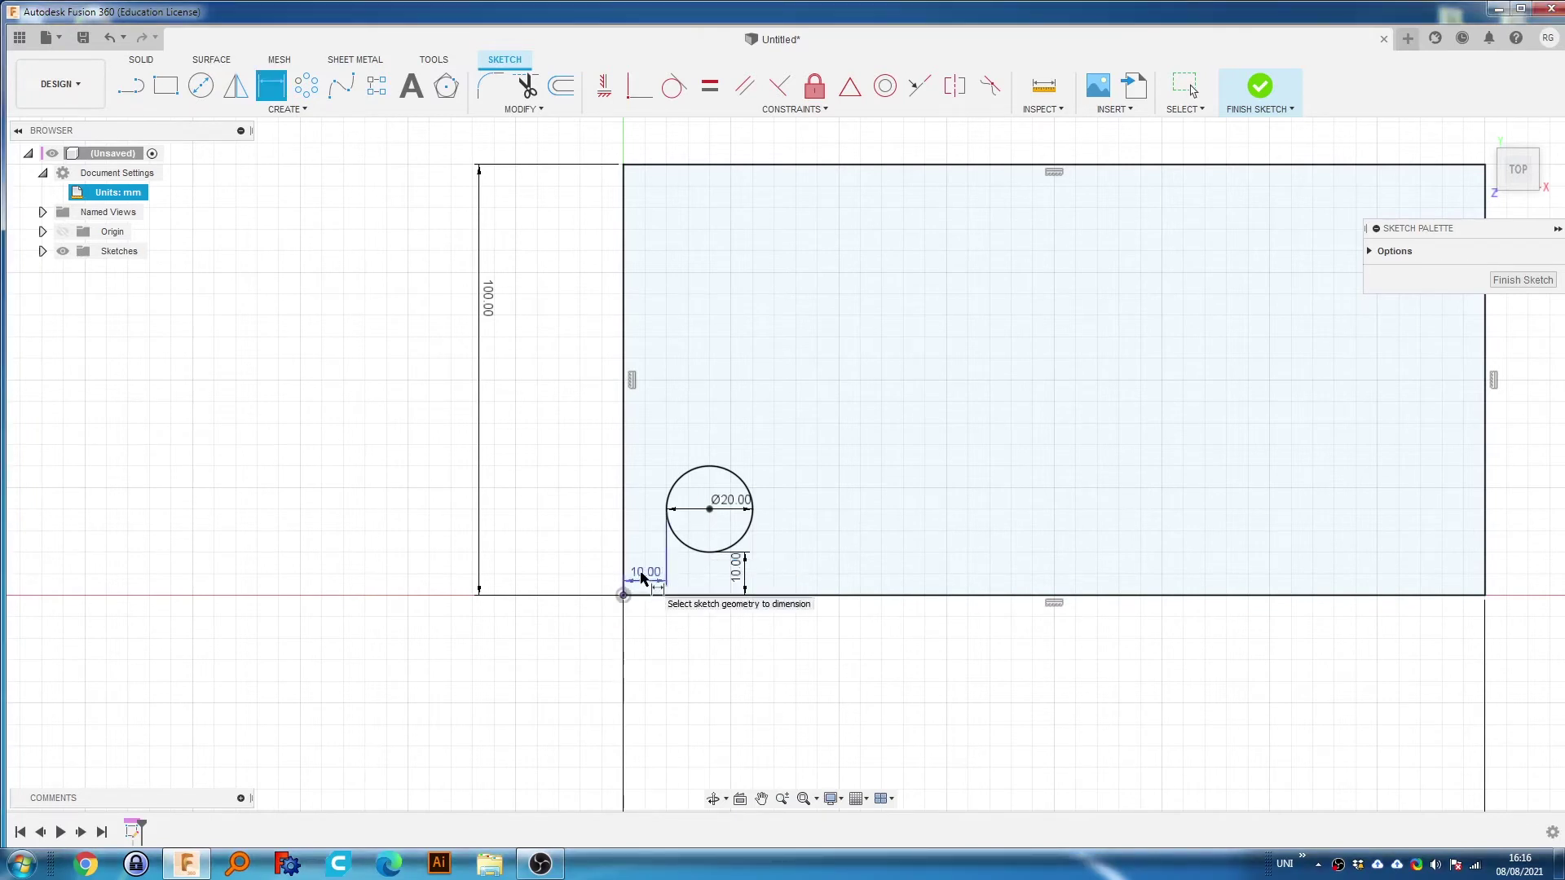
click(740, 573)
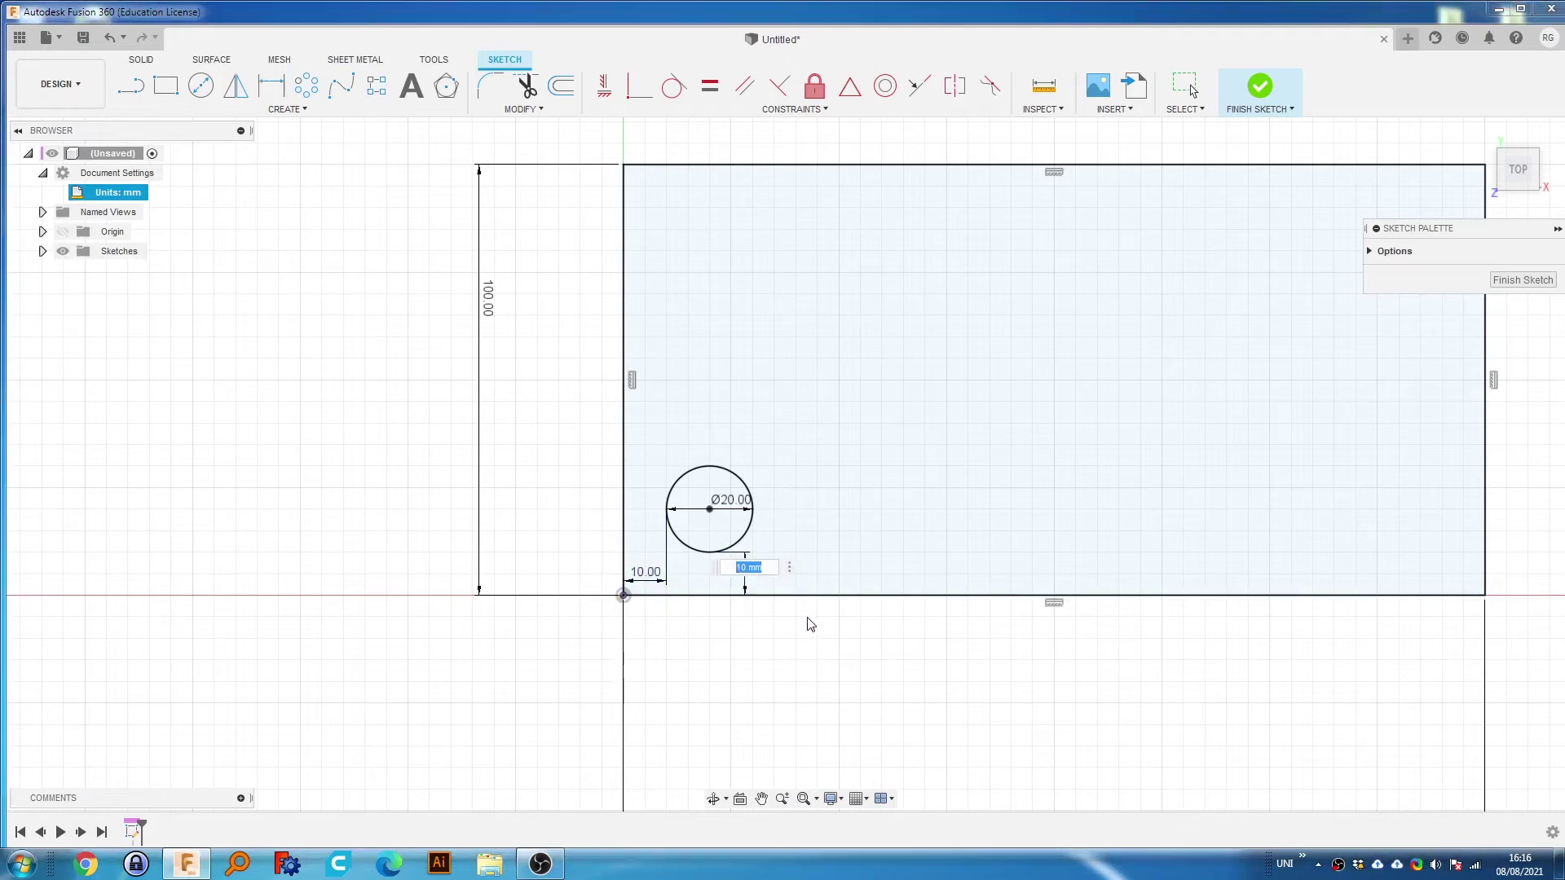
text(d6)
key(Return)
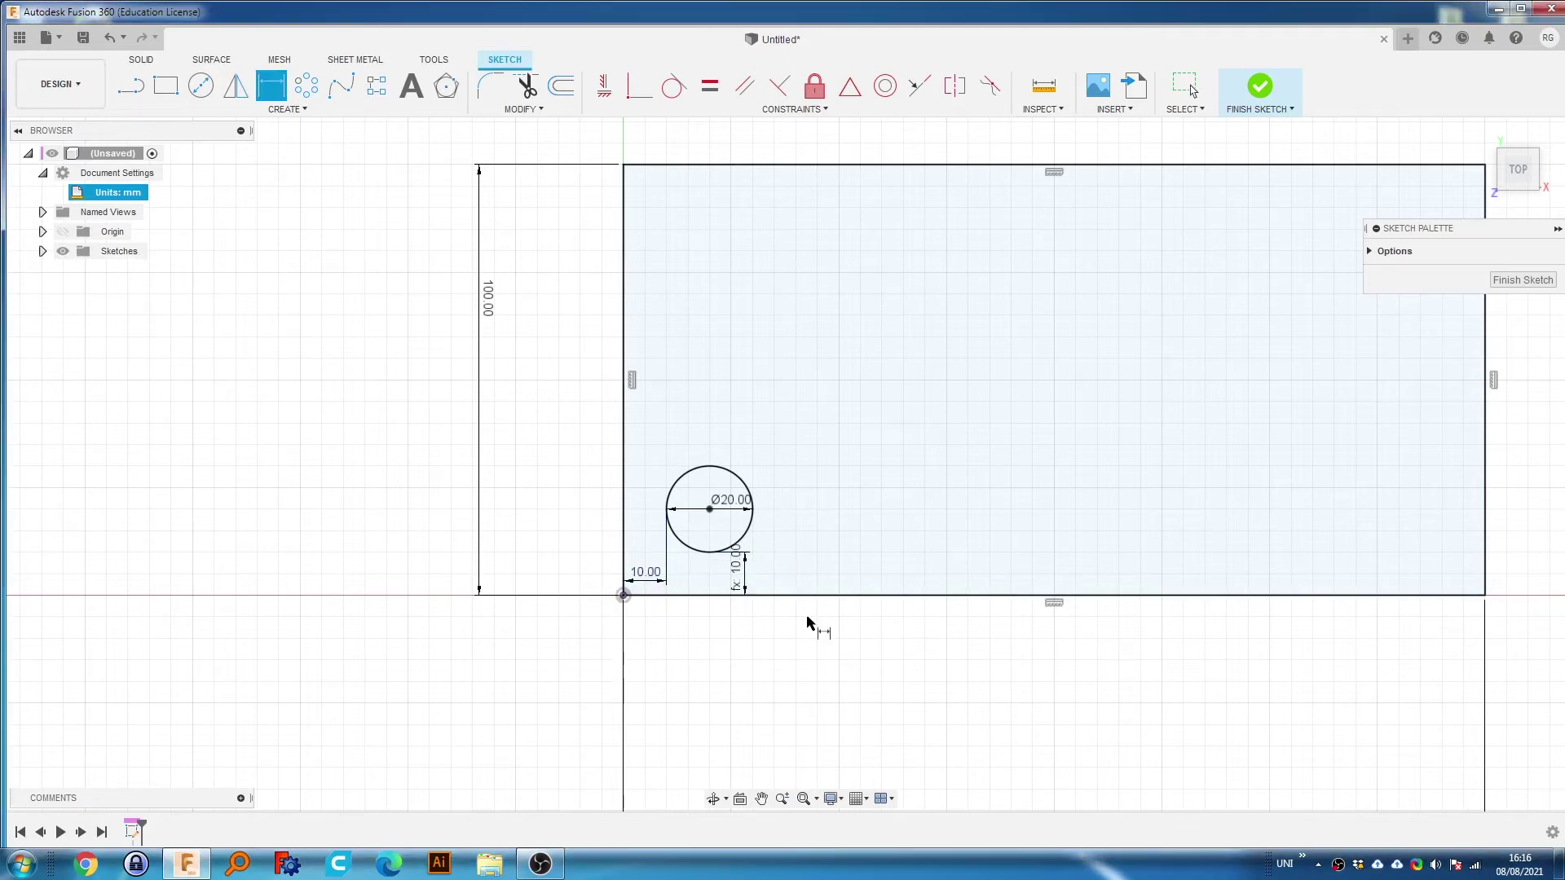
Set the circle's horizontal distance from the rectangle's left edge to 20 mm.
double_click(648, 573)
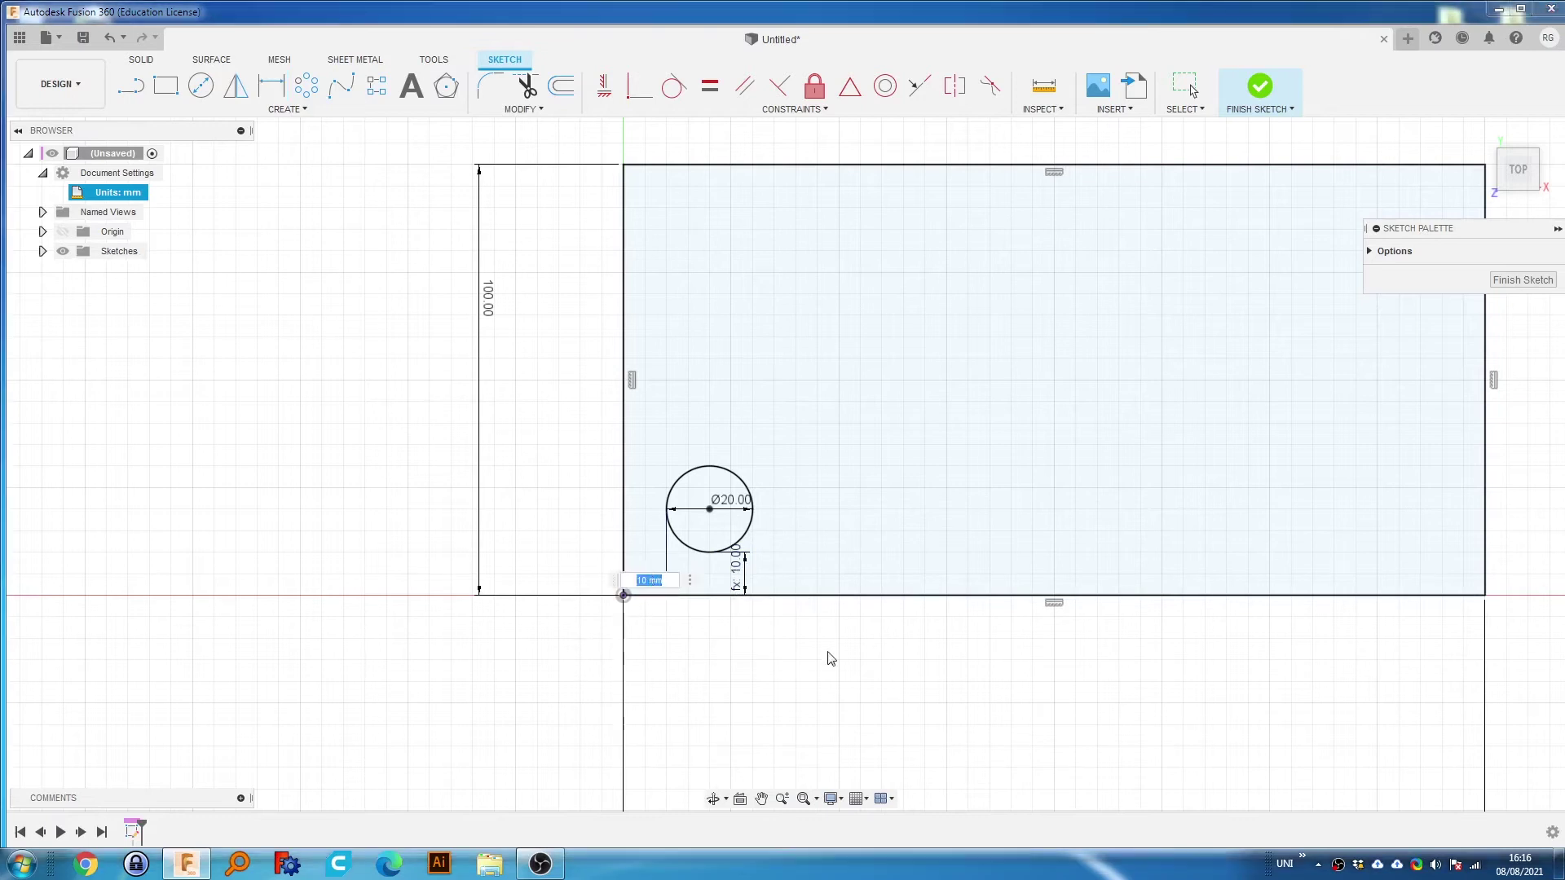
text(20)
key(Return)
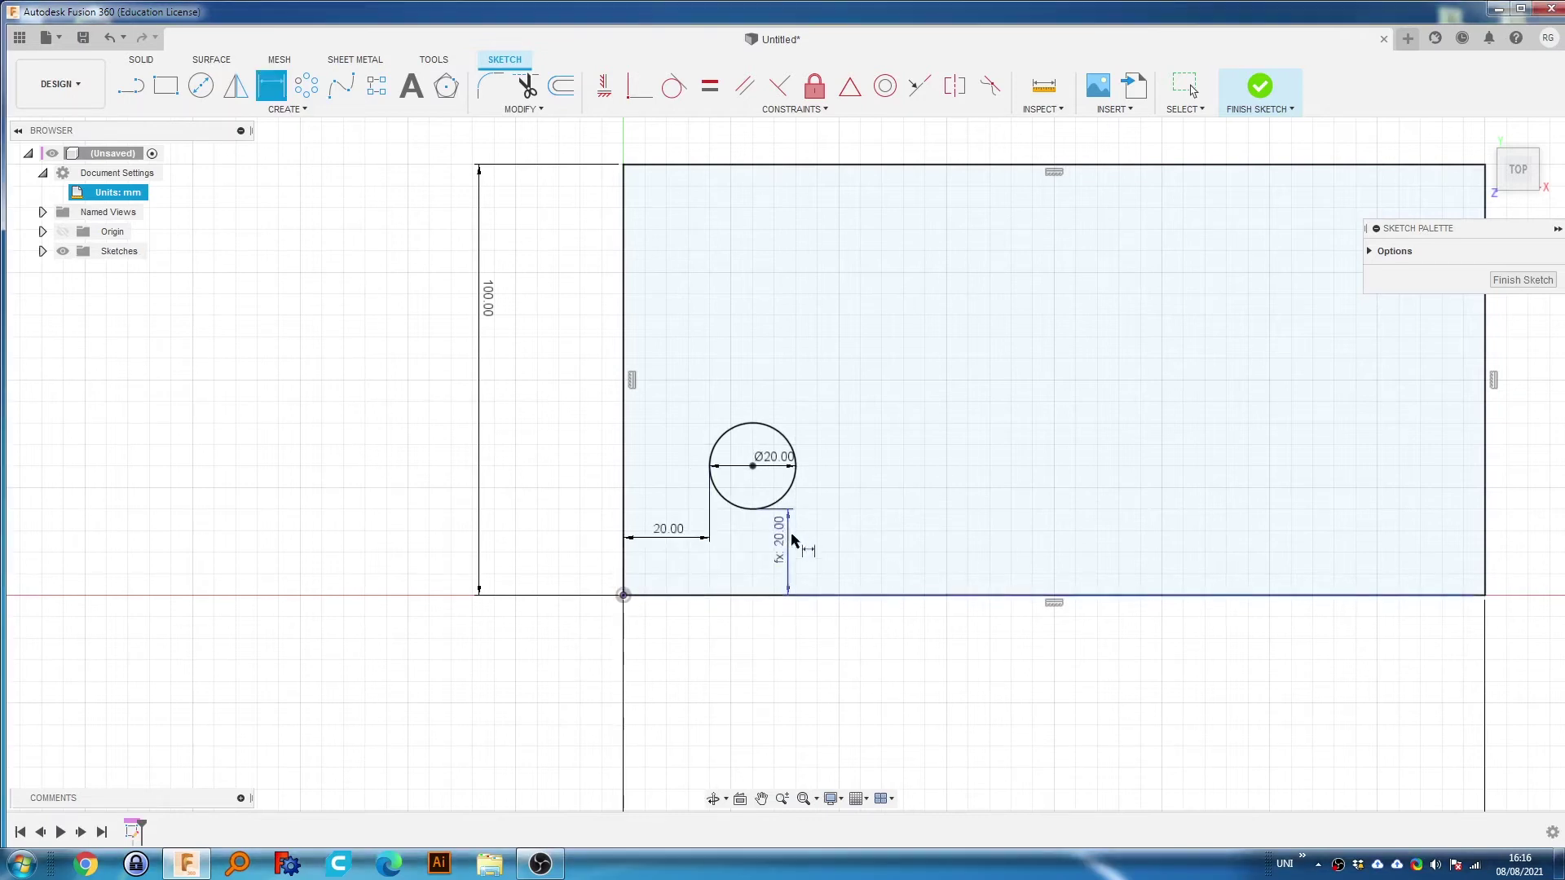
Try a horizontal distance of 100 mm for the circle, and undo the change.
double_click(691, 536)
text(100)
key(Return)
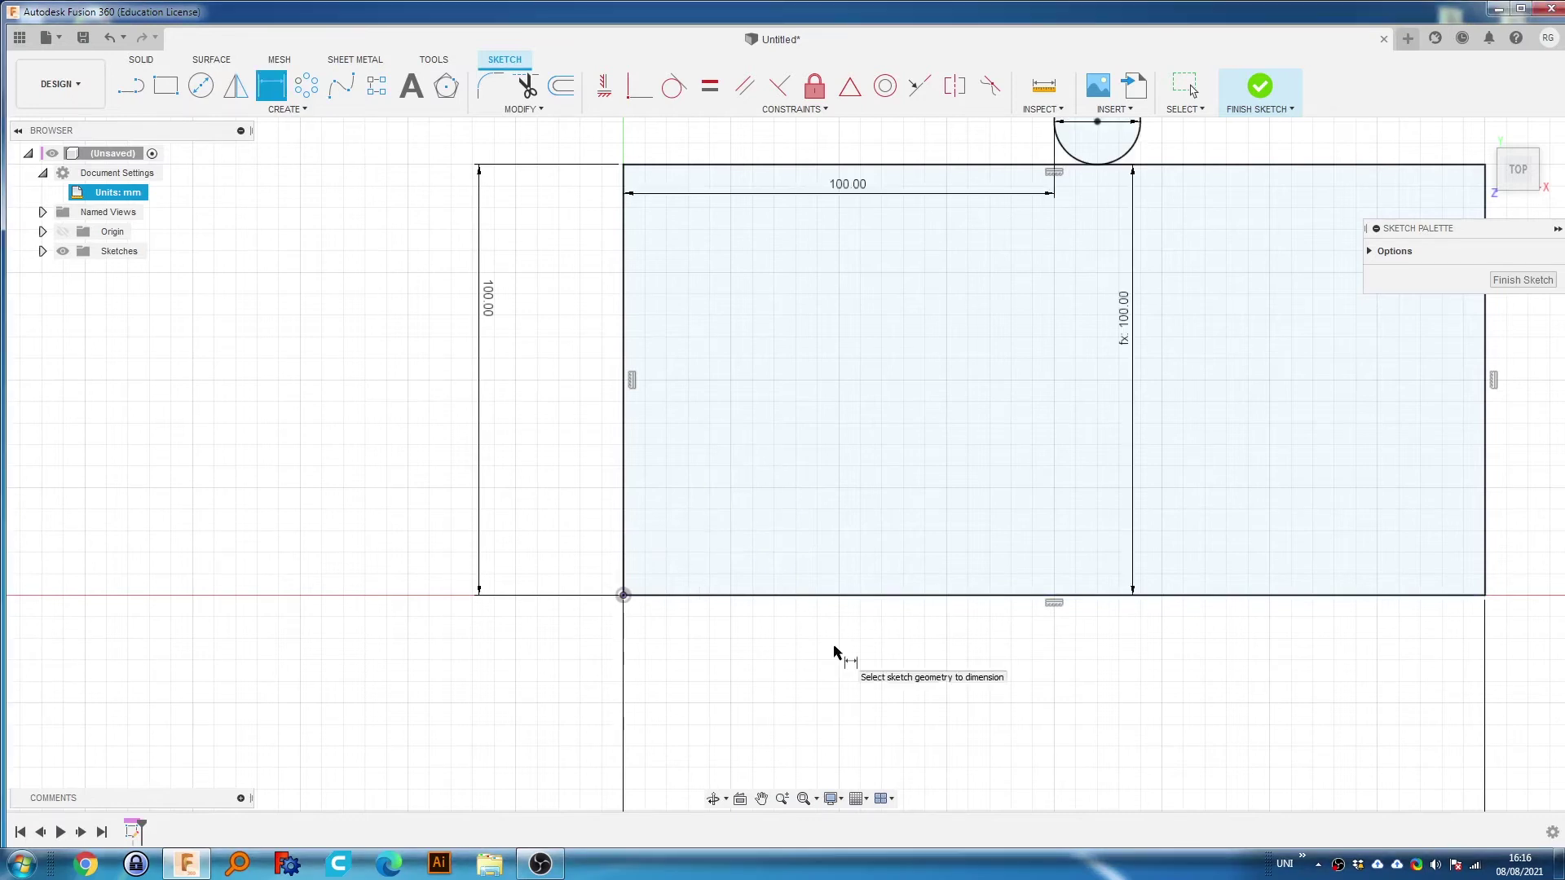
key(Escape)
key(ctrl+z)
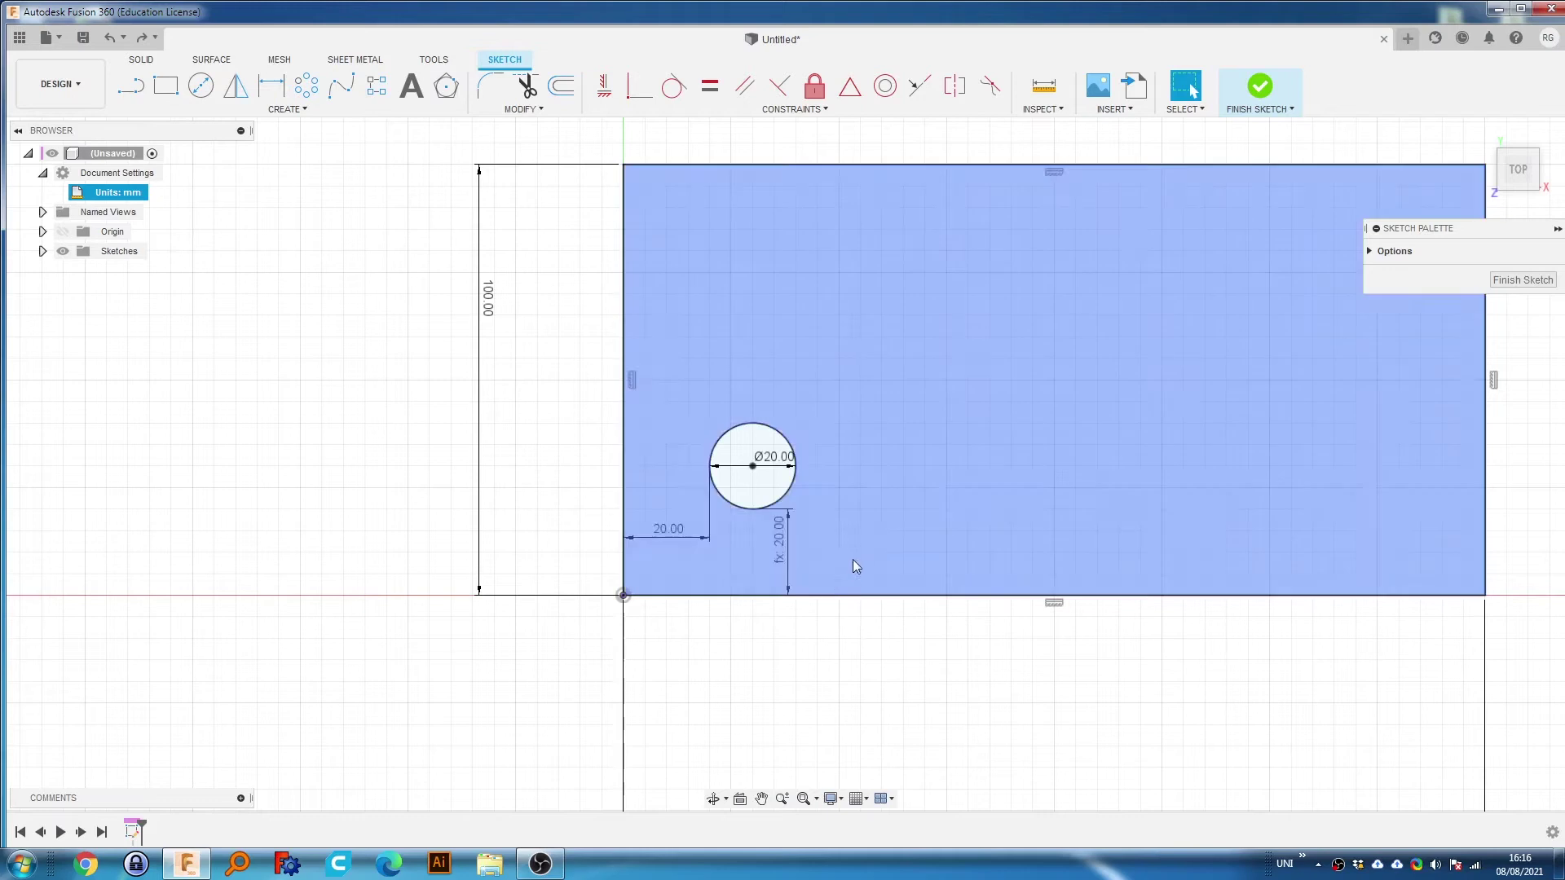
Try deleting the circle's vertical distance dimension and moving the circle downward, and undo both changes.
click(789, 532)
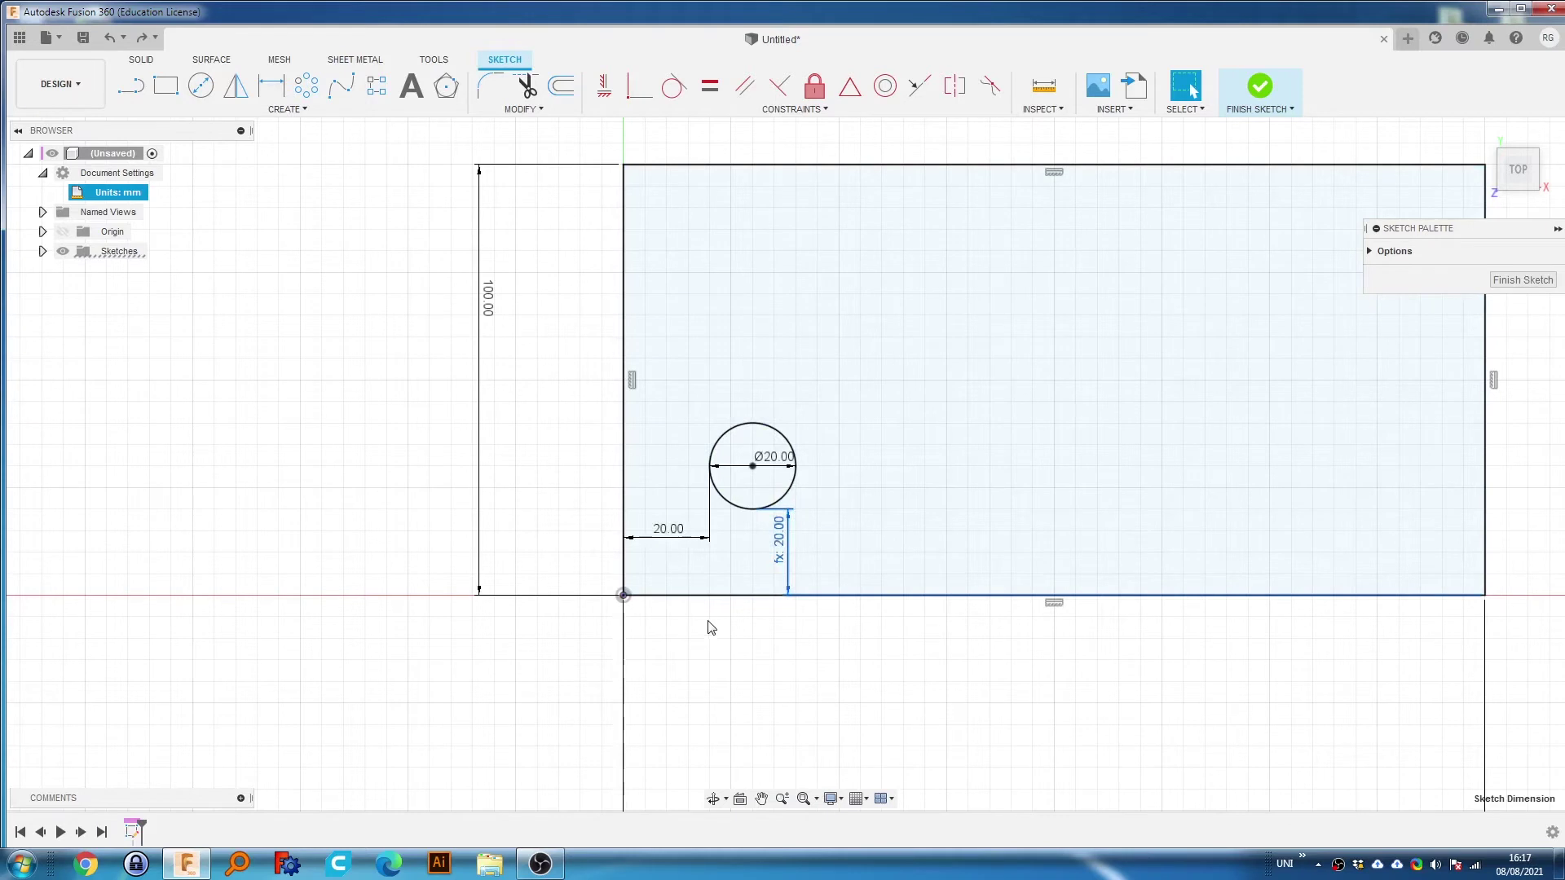
key(Delete)
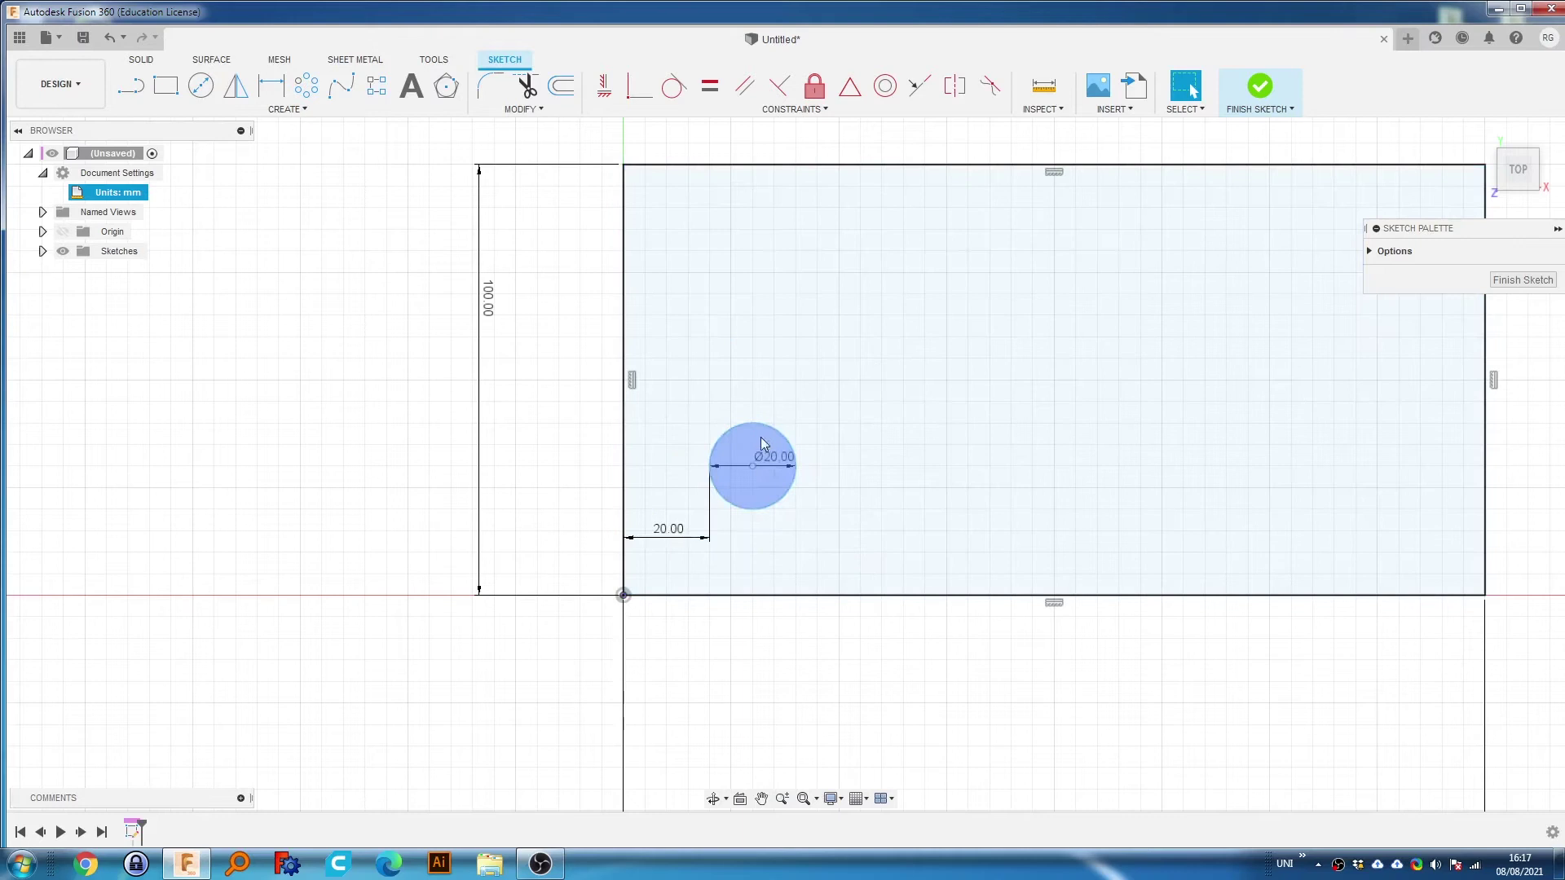
mouse_move(753, 442)
mouse_down()
mouse_move(756, 324)
mouse_move(754, 490)
mouse_up()
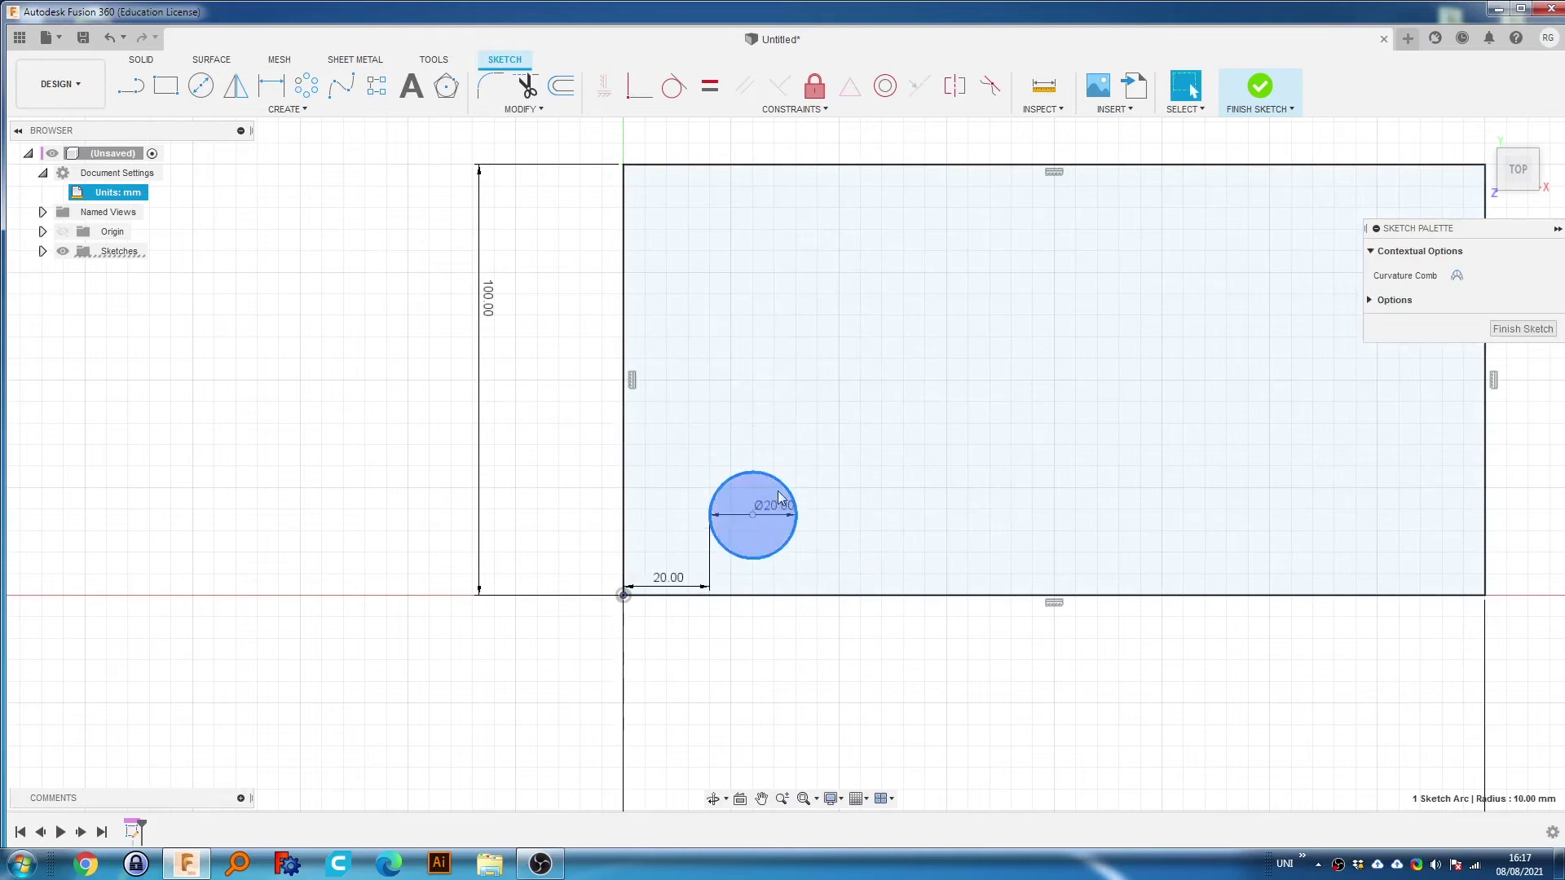
key(ctrl+z)
key(ctrl+z)
Define the circle's vertical distance from the bottom edge as a named parameter with wallDist=20.
double_click(784, 553)
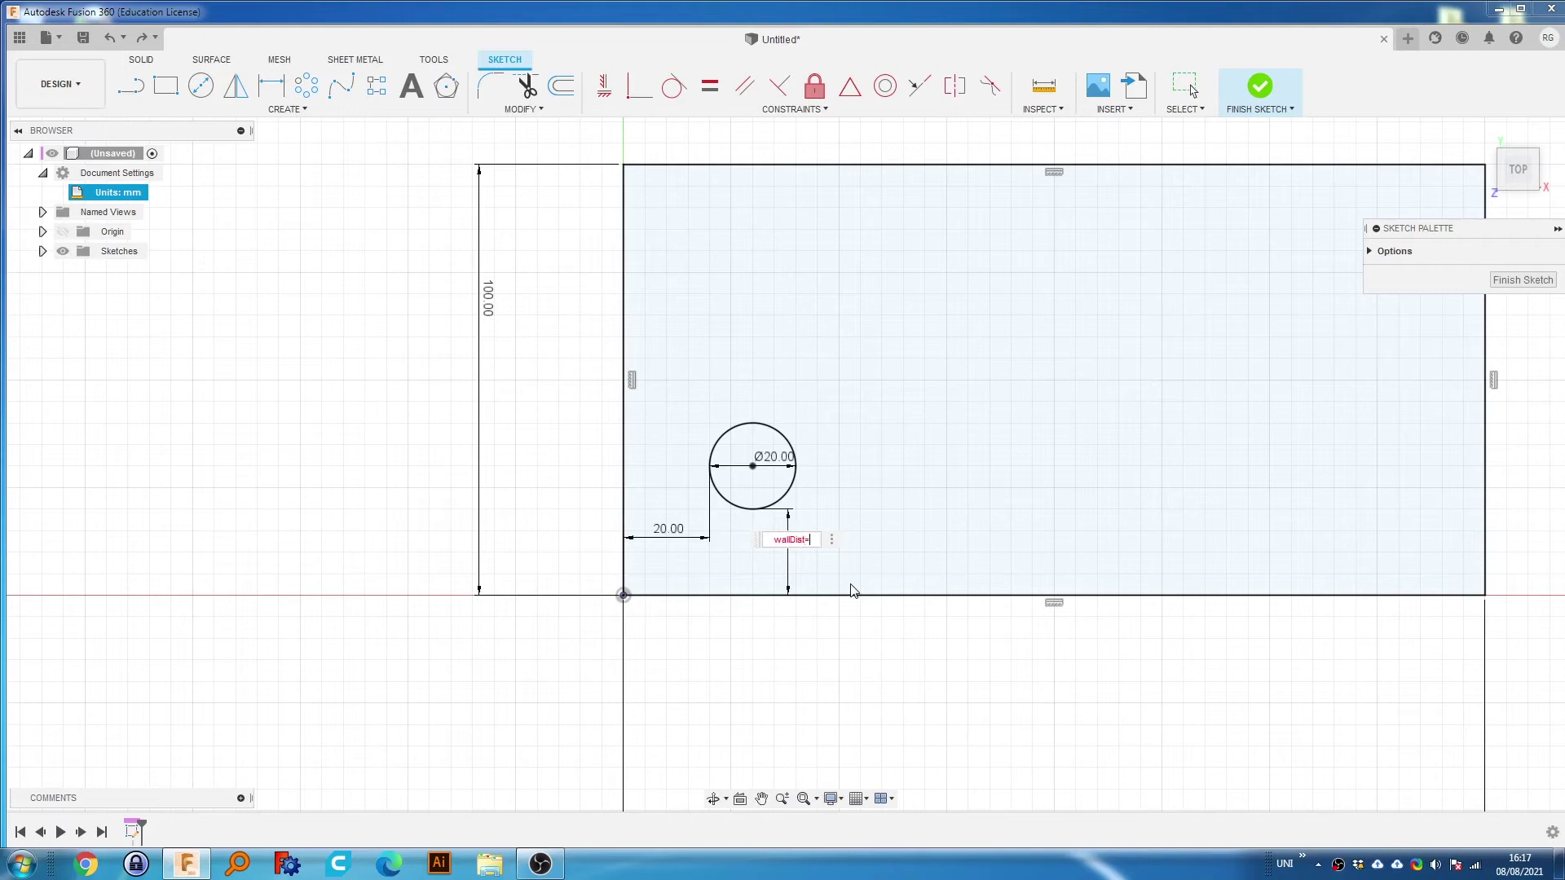
text(20)
key(Return)
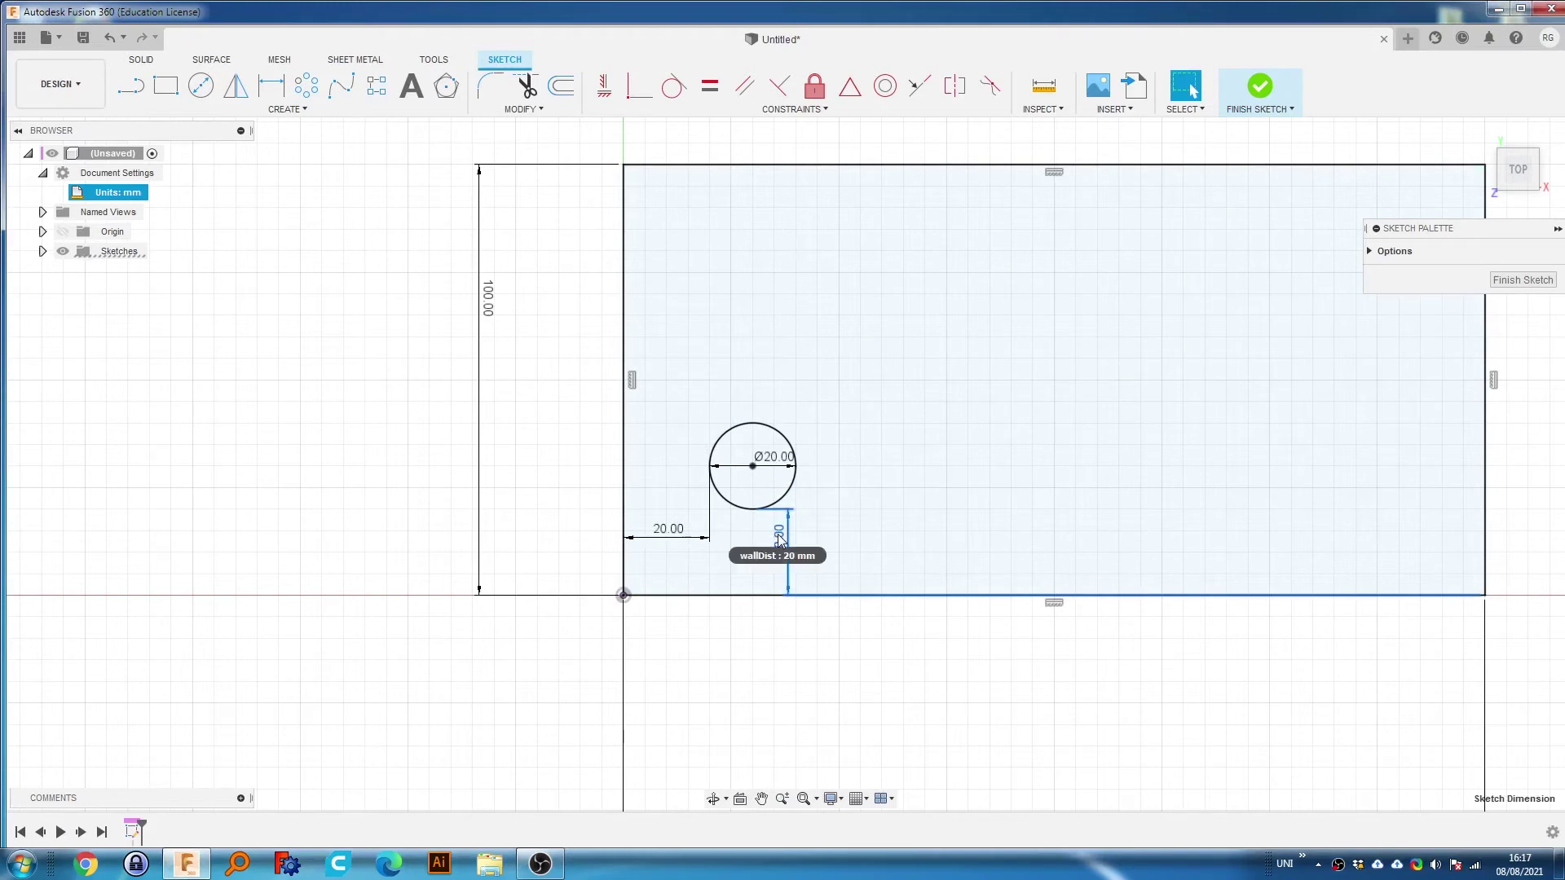
Link the circle's horizontal distance from the left edge to the wallDist parameter.
double_click(670, 531)
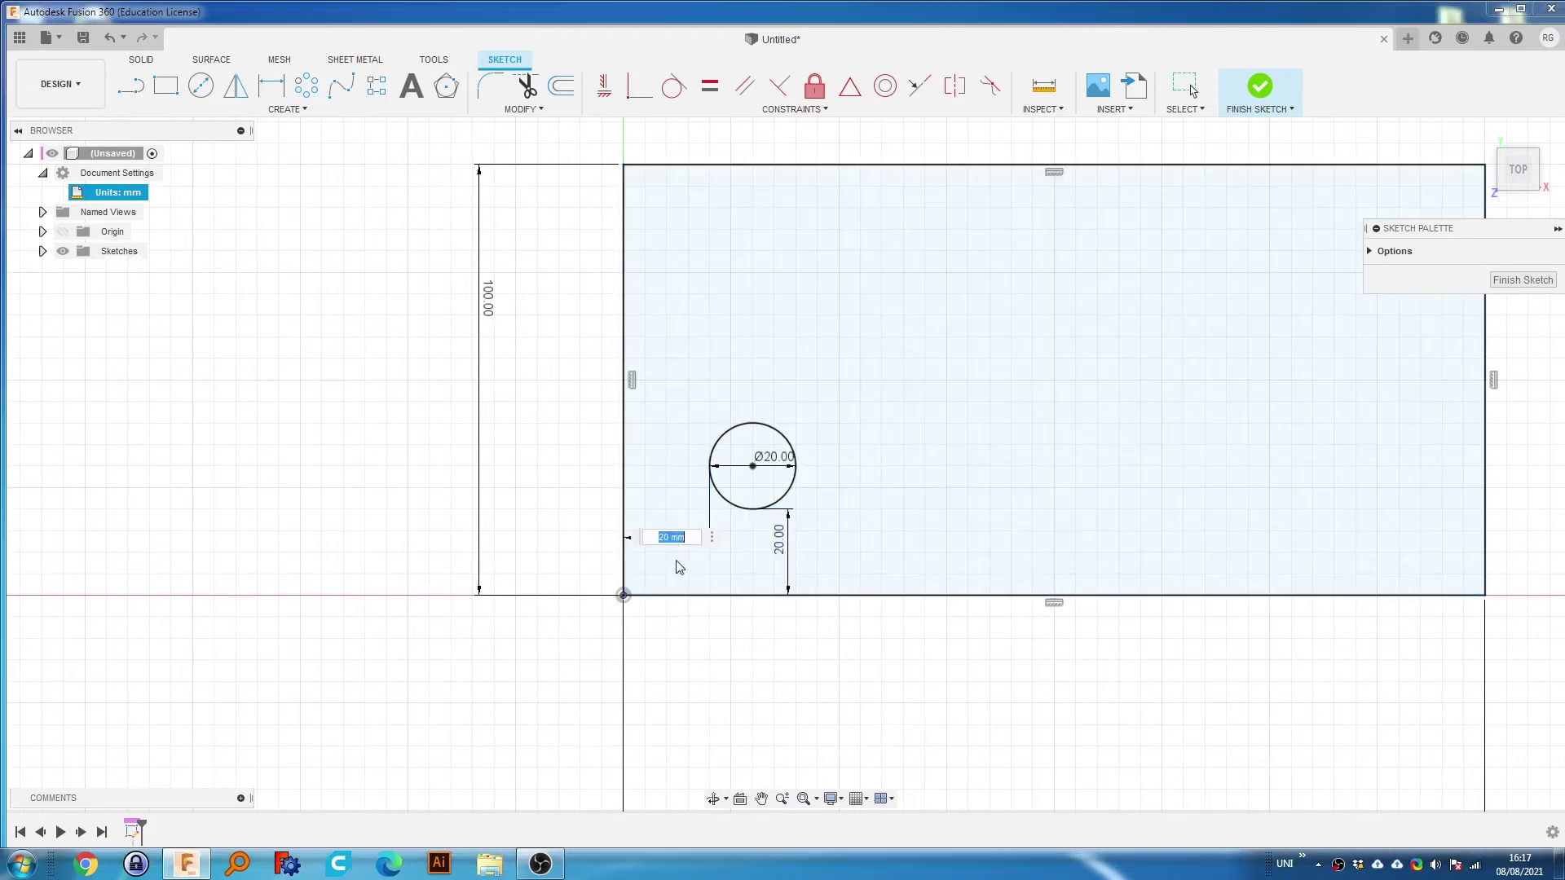
text(wallDis)
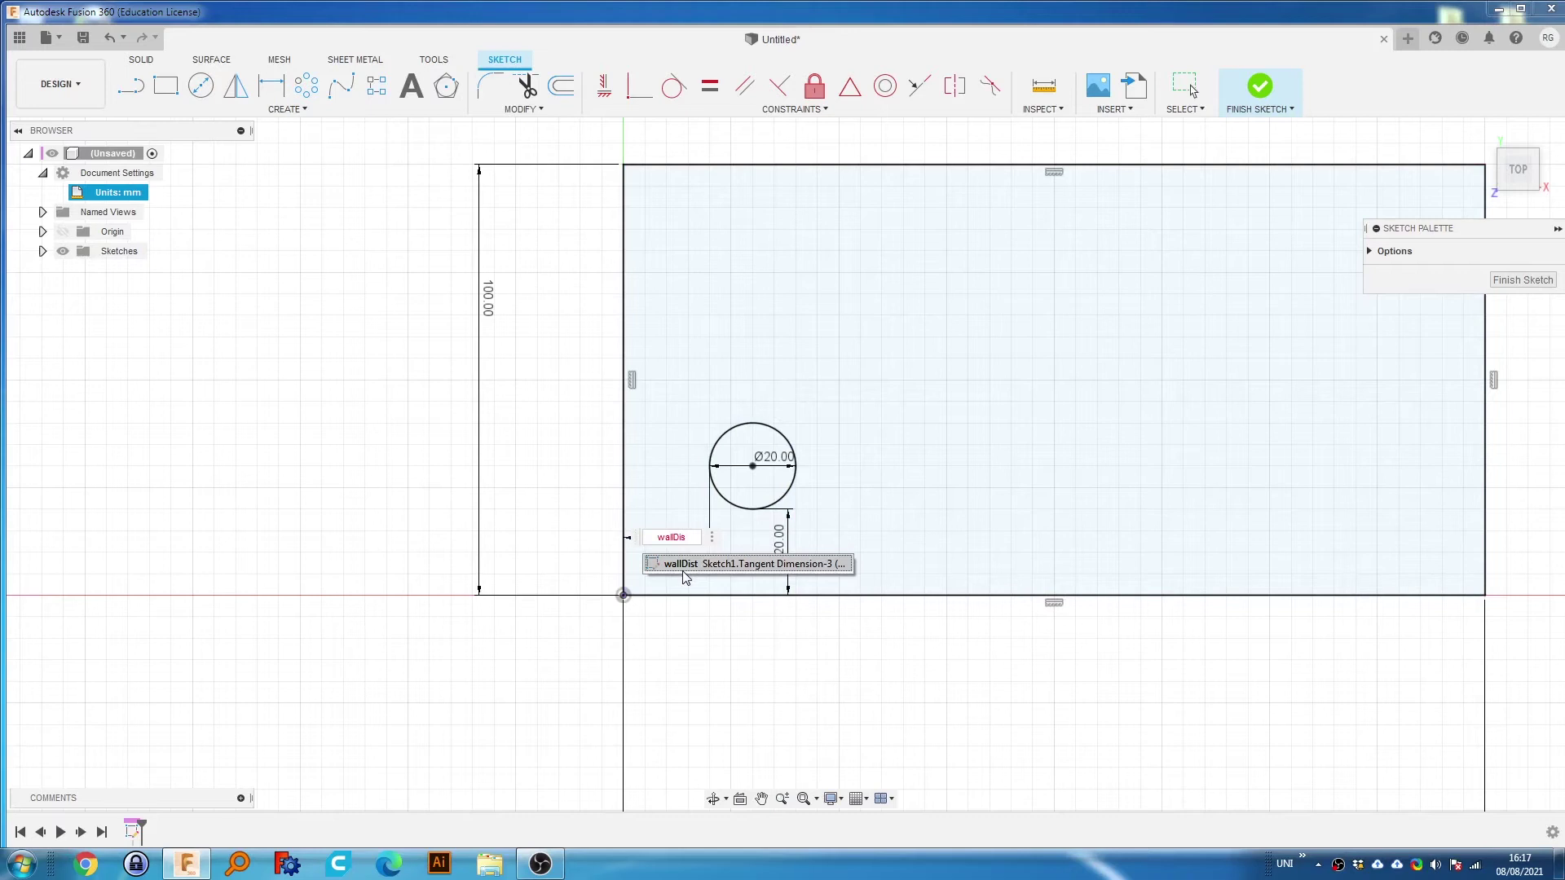
click(726, 570)
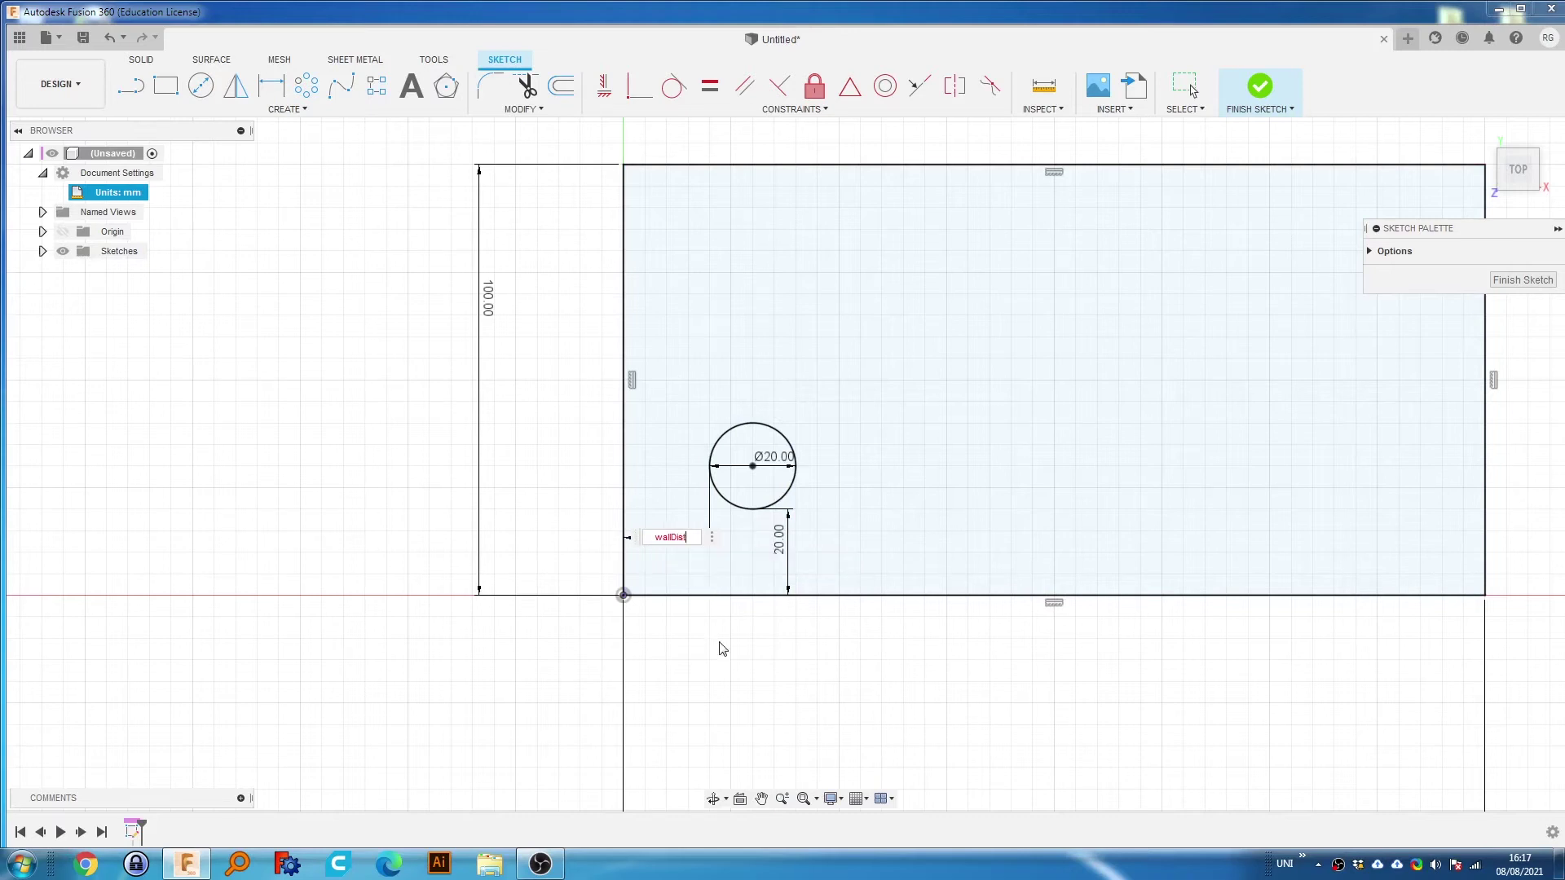
key(Return)
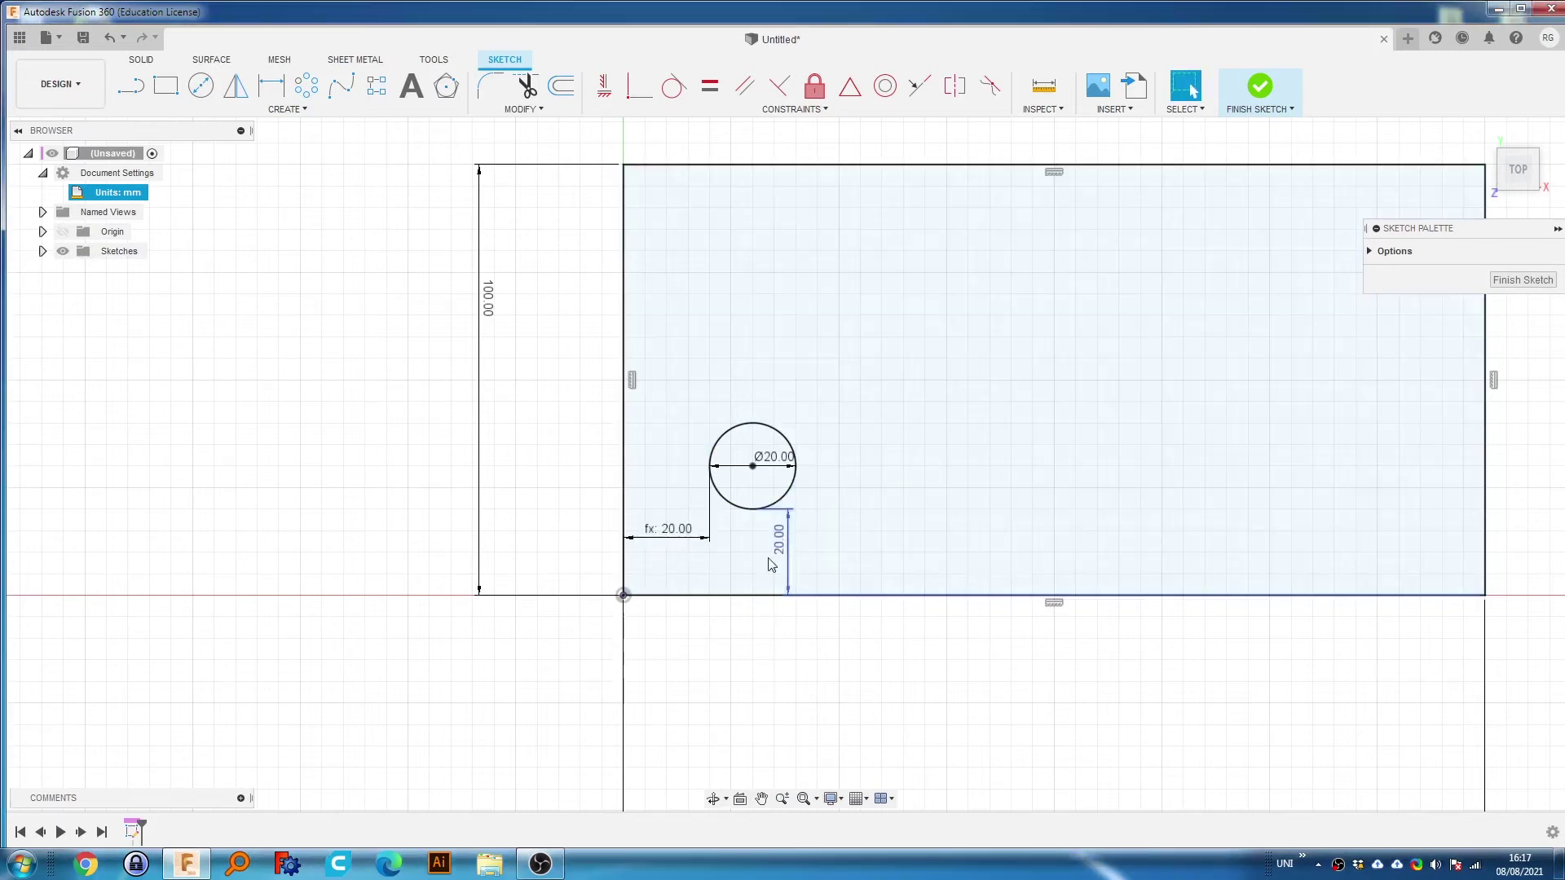
Try vertical distances of 100 mm and 50 mm for the circle, and undo these changes along with the wallDist parameter edits.
double_click(784, 537)
key(Return)
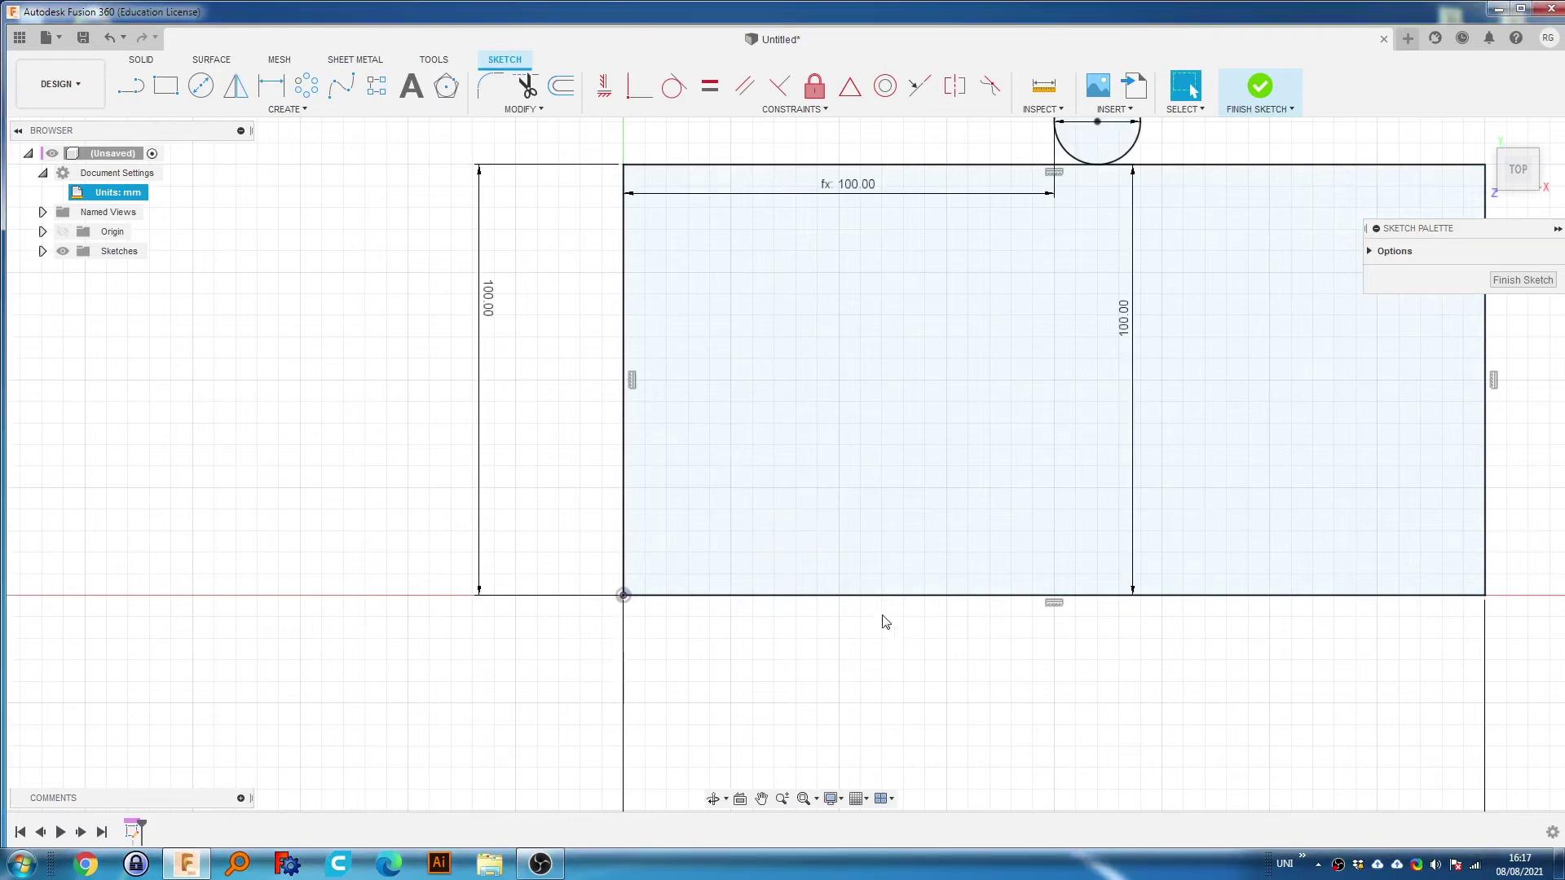
double_click(780, 540)
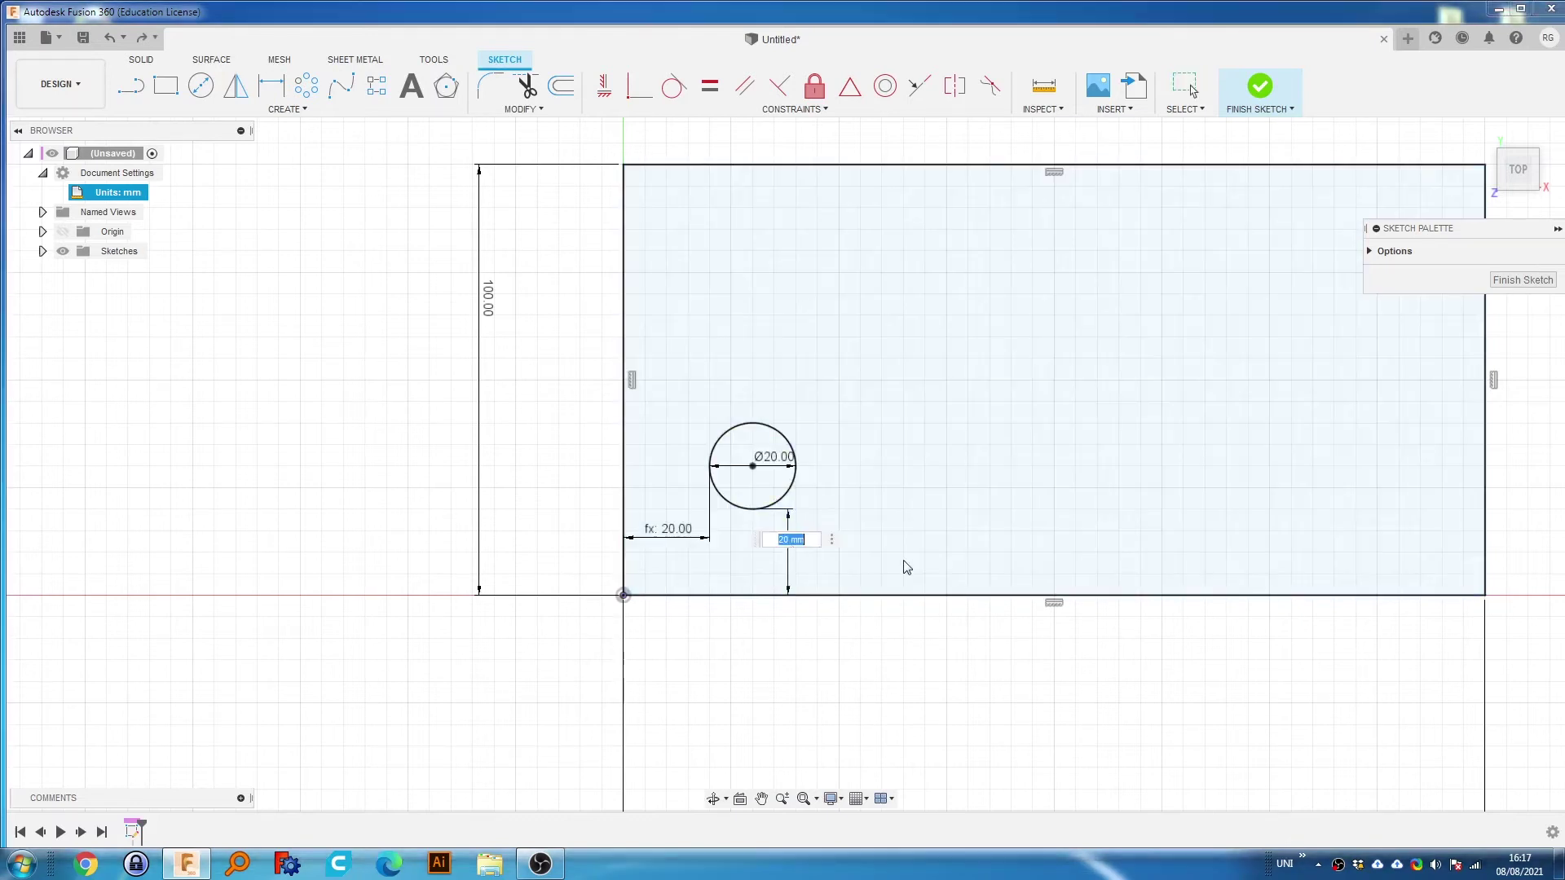
text(50)
key(Return)
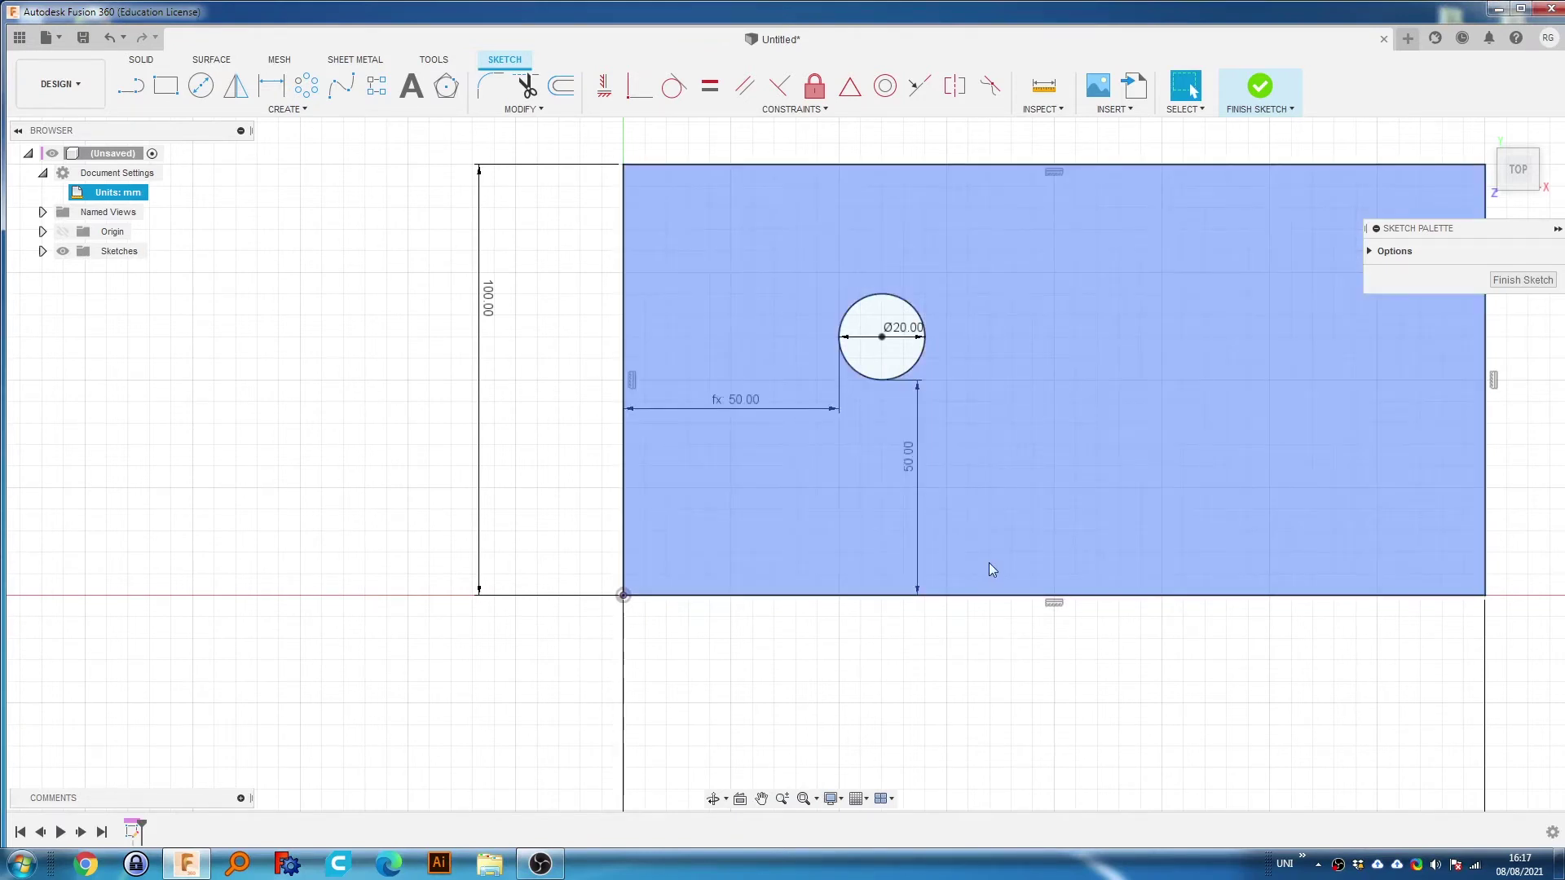
key(ctrl+z)
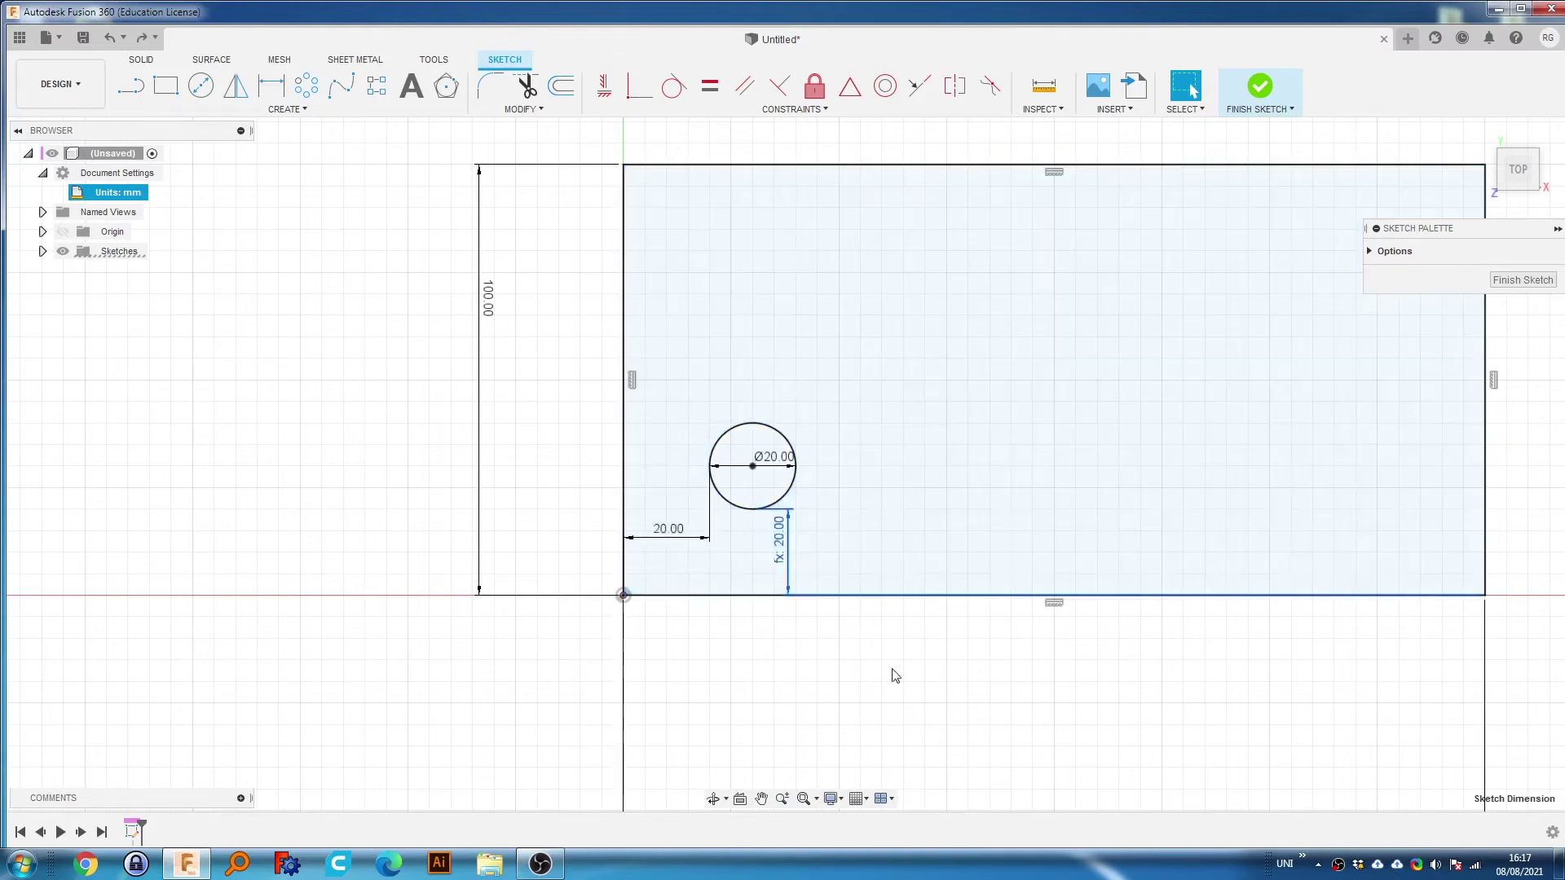
Delete the circle's vertical distance dimension and move the circle down until its centre is about 13 mm above the bottom edge.
click(786, 542)
key(Delete)
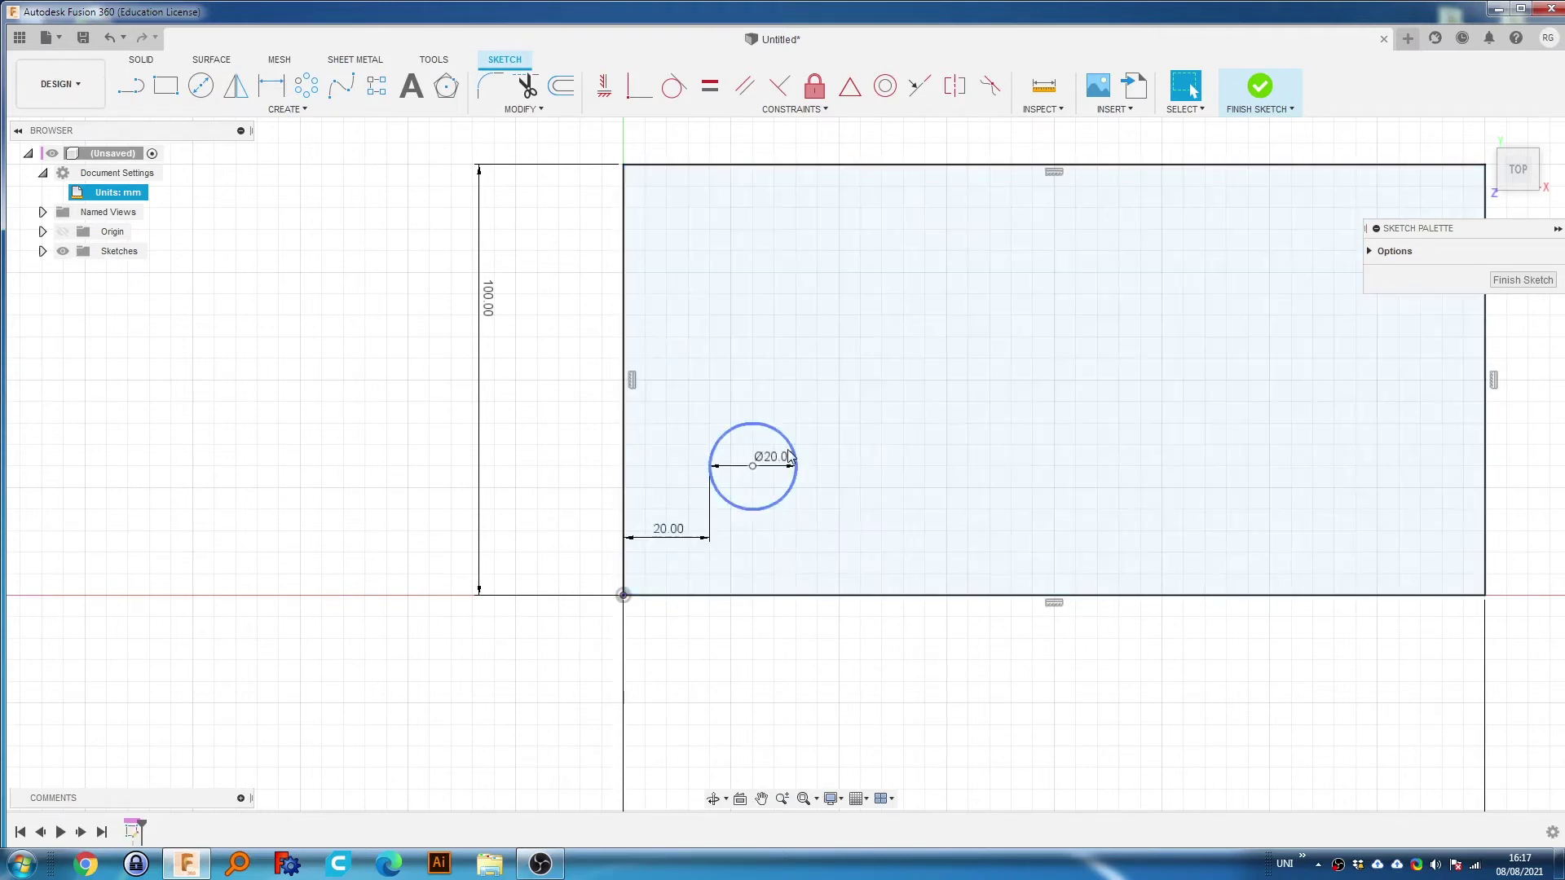
mouse_move(789, 455)
mouse_down()
mouse_move(789, 290)
mouse_move(789, 528)
mouse_up()
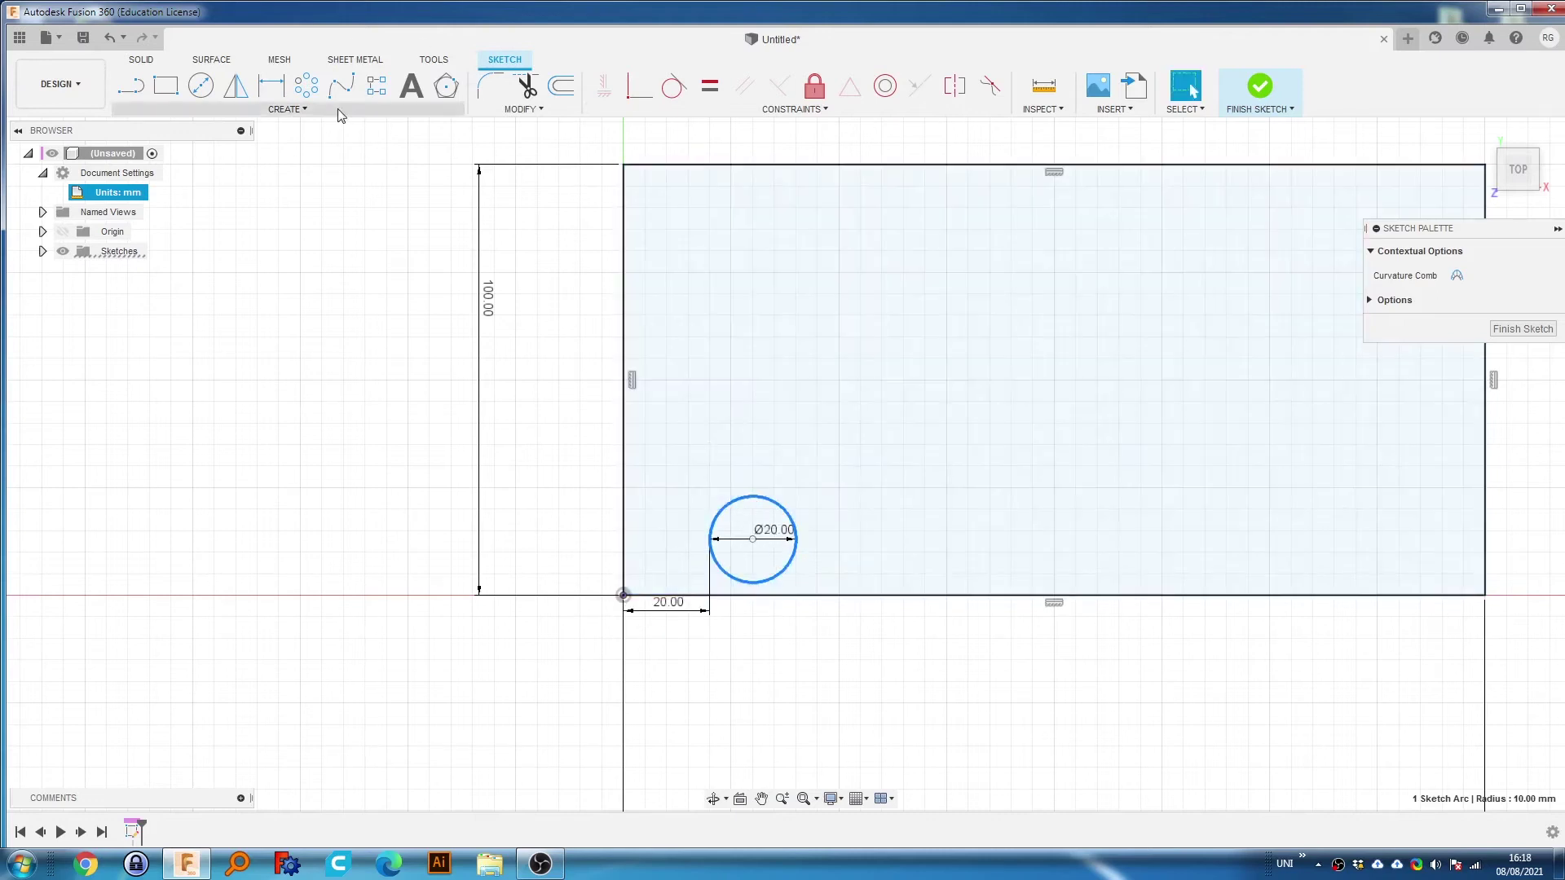
Draw a horizontal line across the rectangle from the left edge's midpoint to the right edge's midpoint.
key(l)
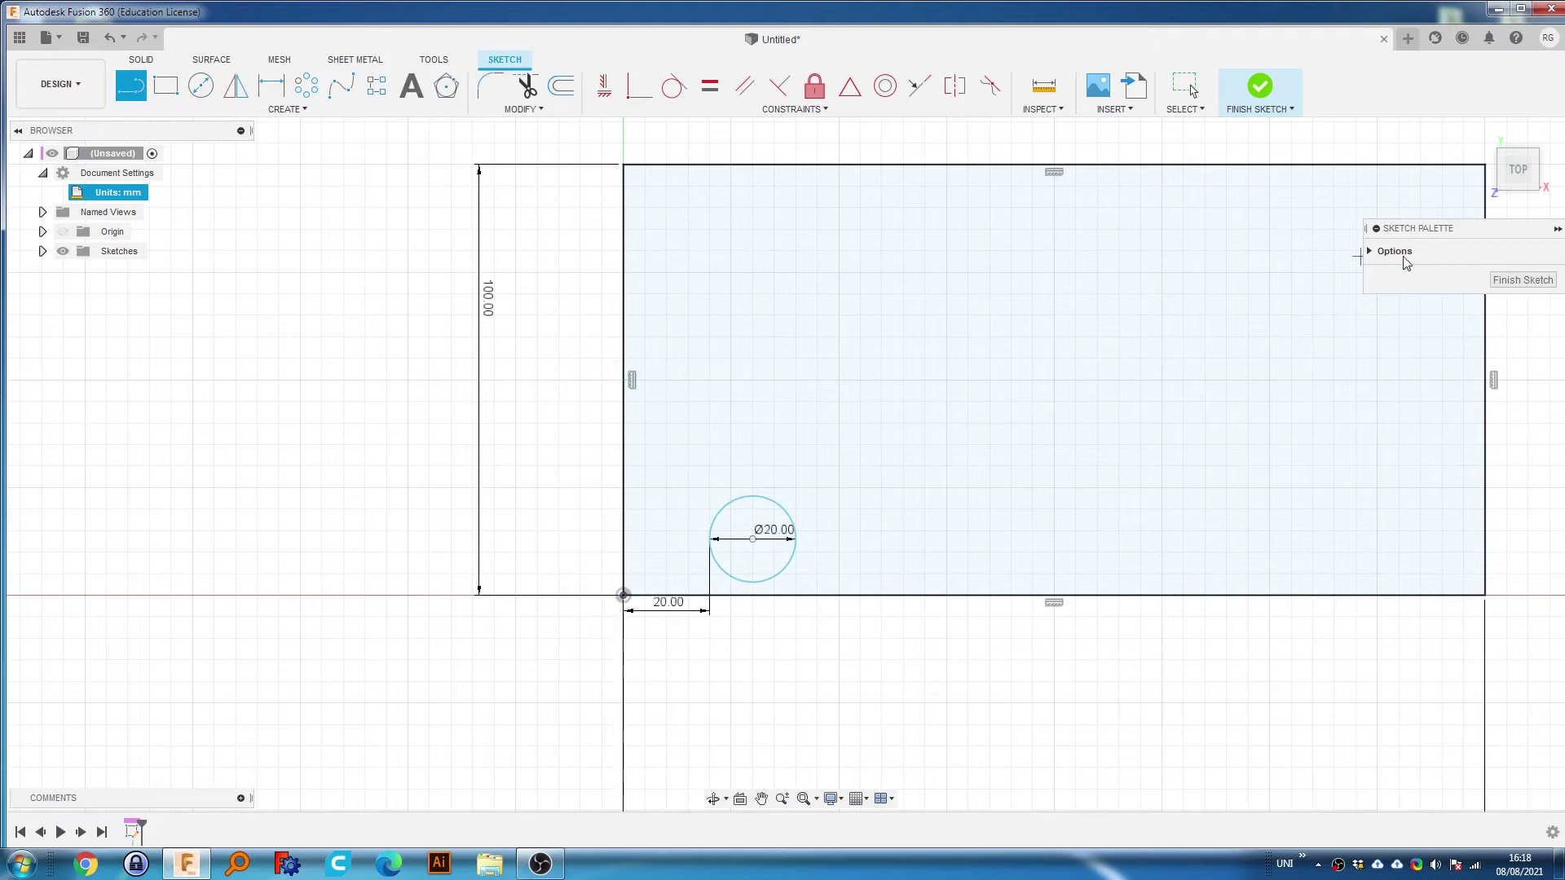
click(1370, 251)
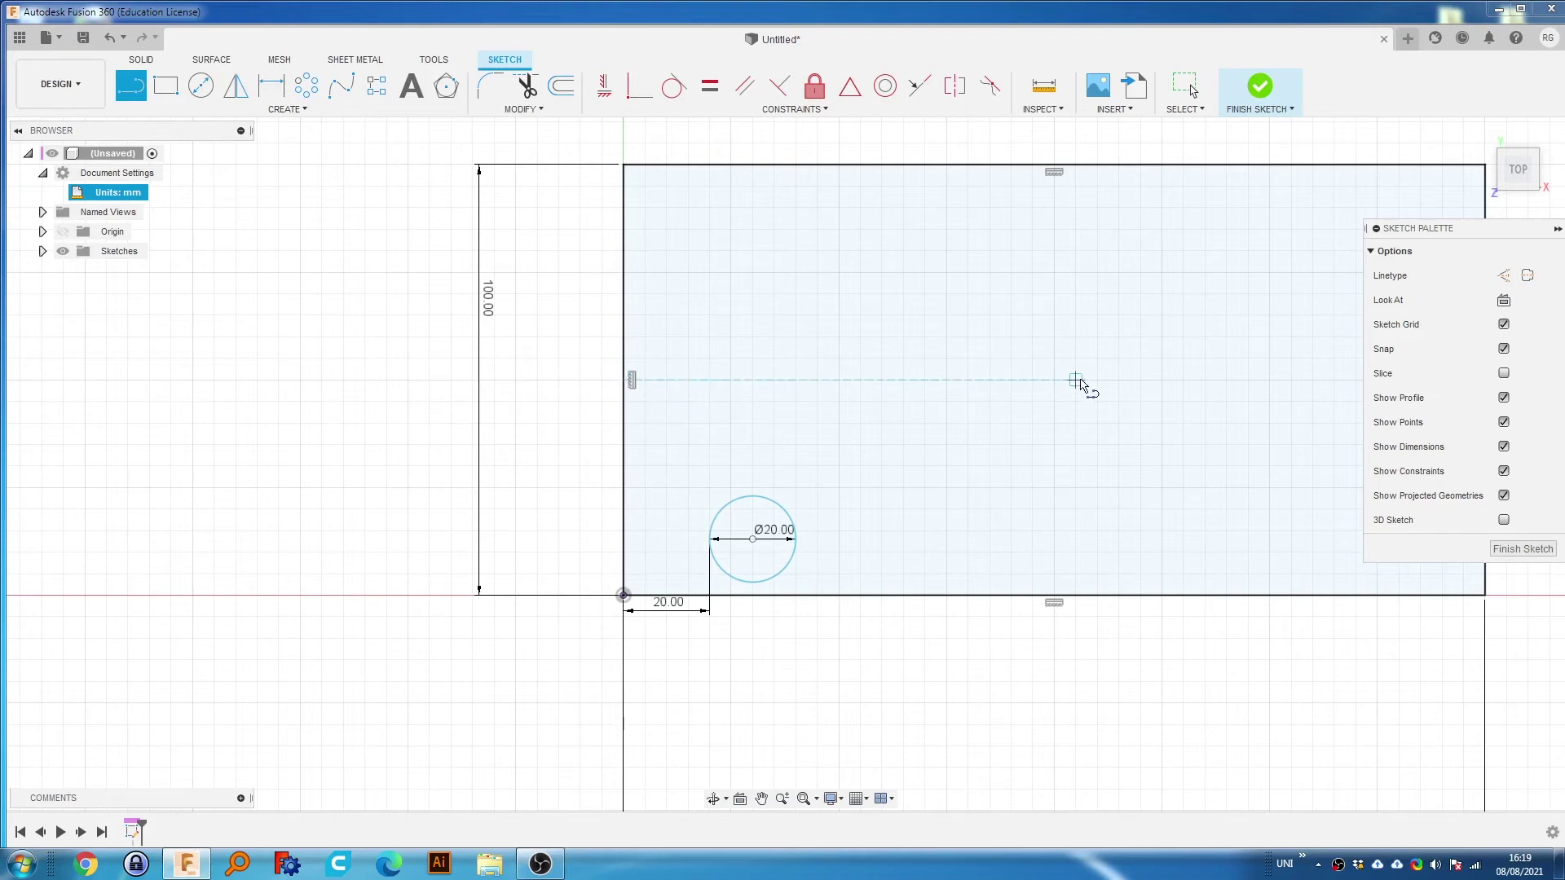
click(622, 380)
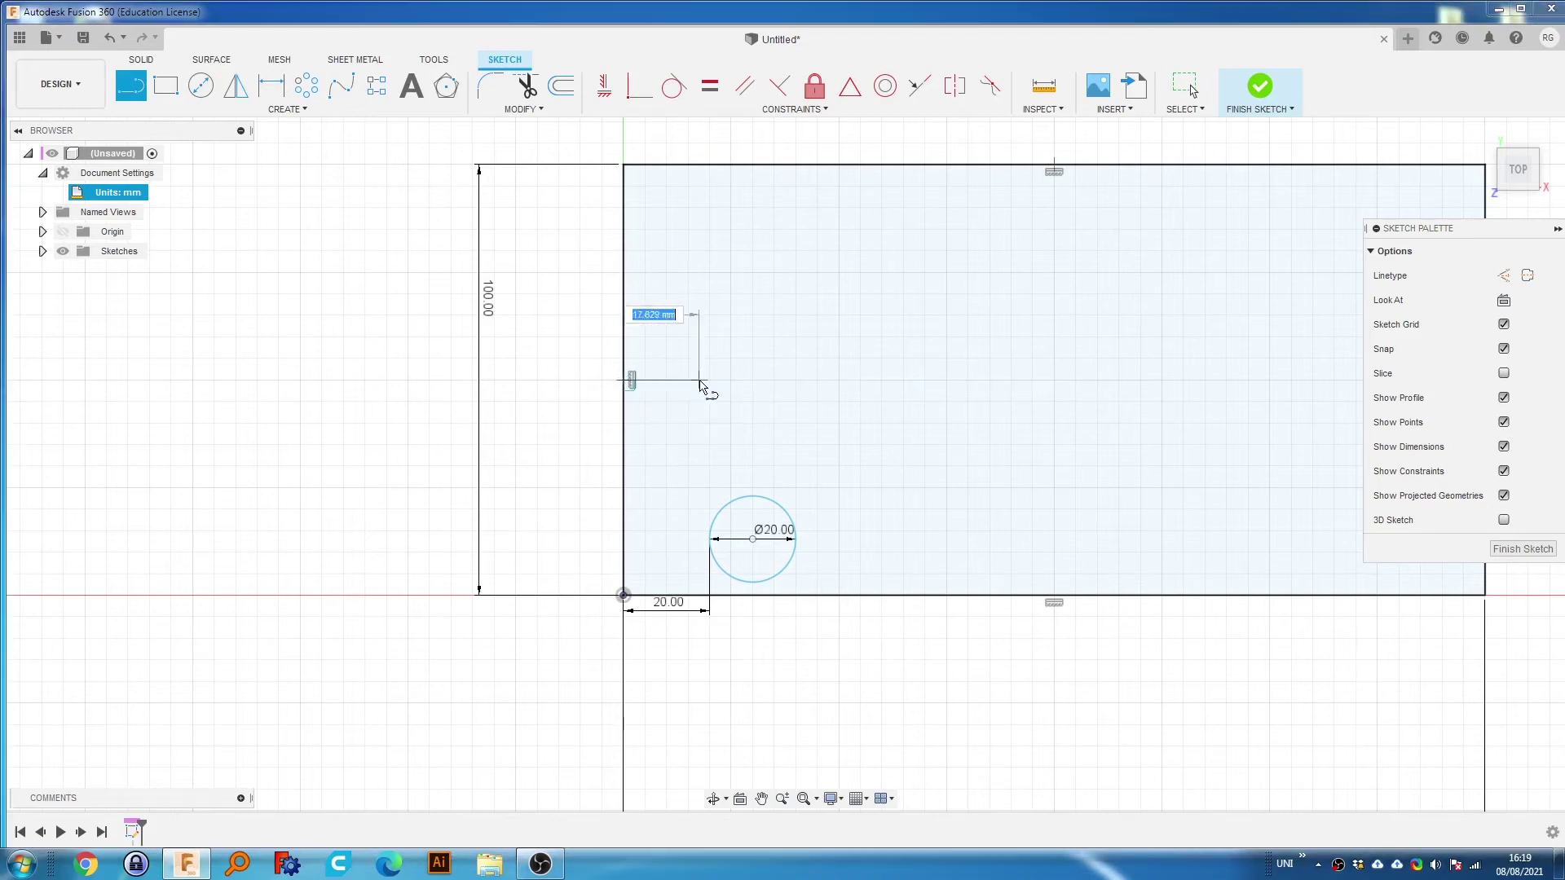
middle_drag(1243, 378, 920, 386)
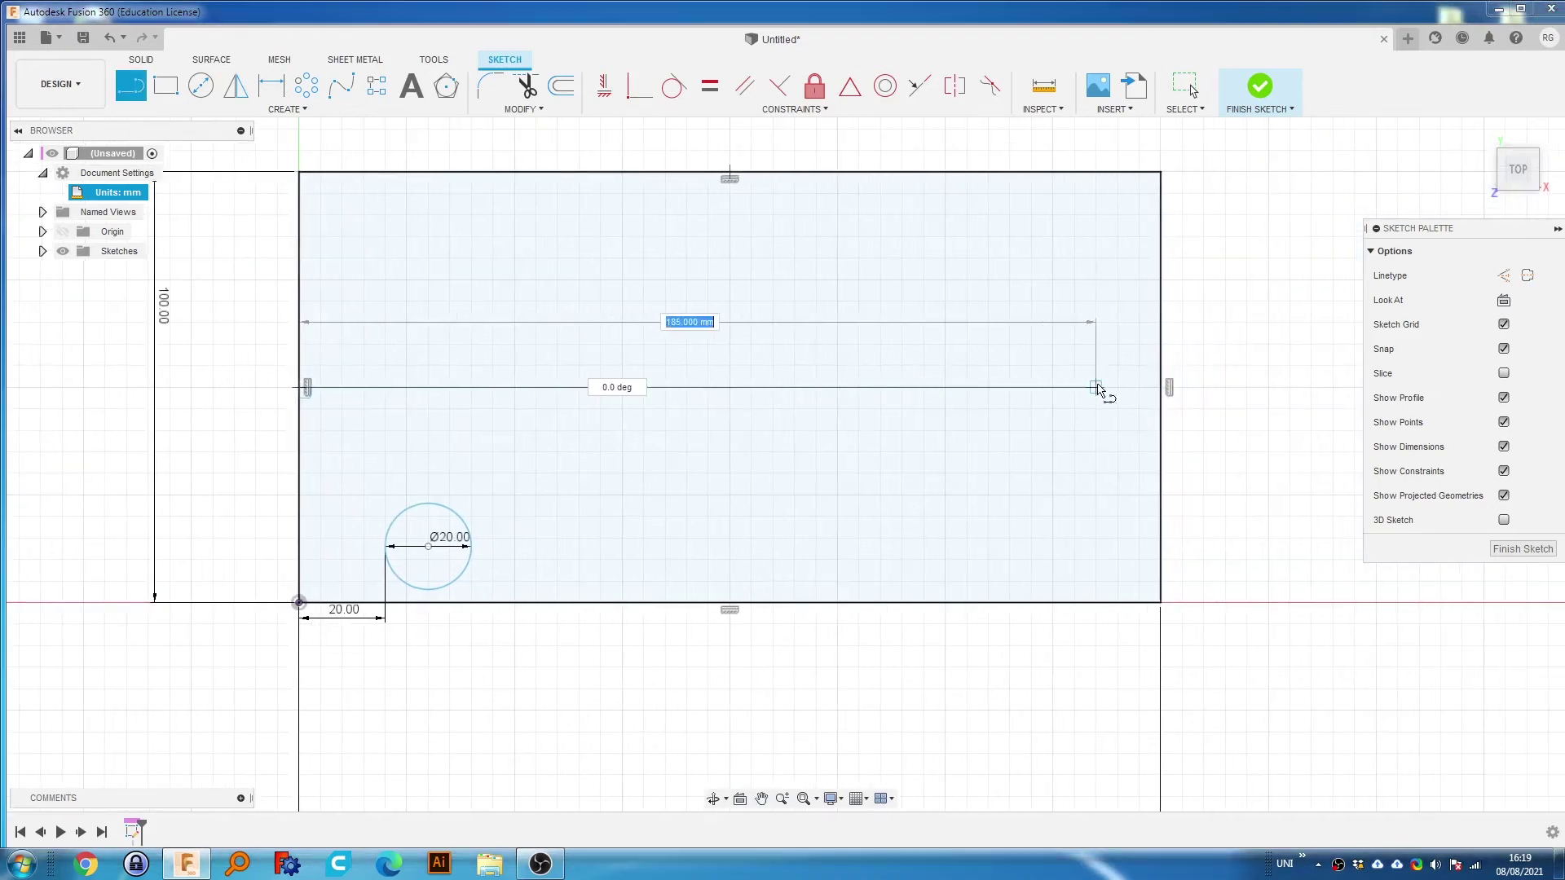
double_click(1161, 387)
middle_drag(764, 487, 930, 464)
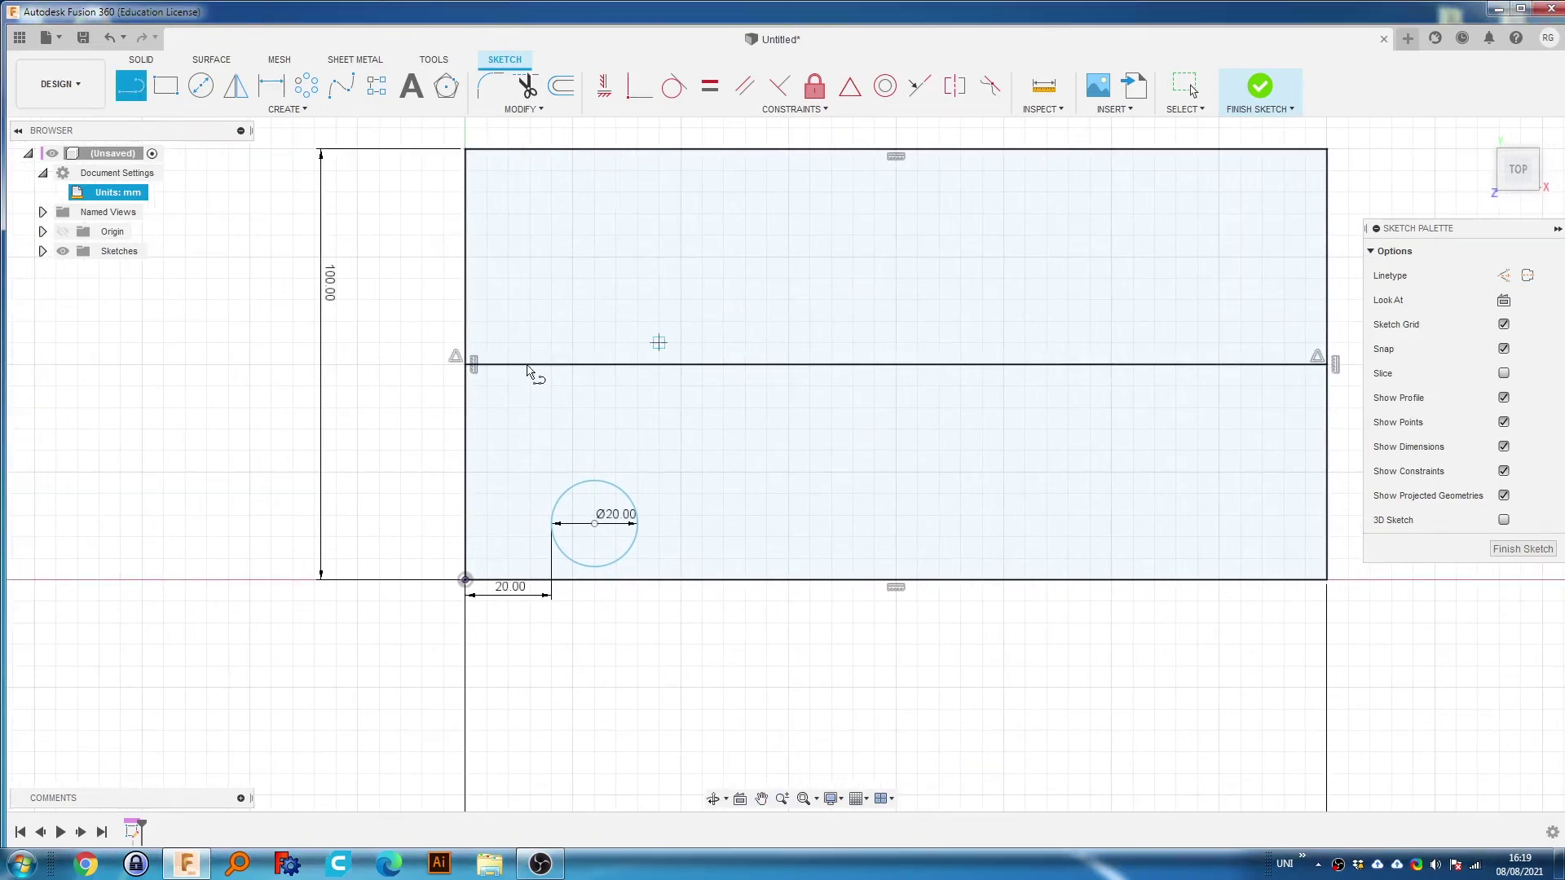
key(Escape)
click(870, 234)
click(693, 130)
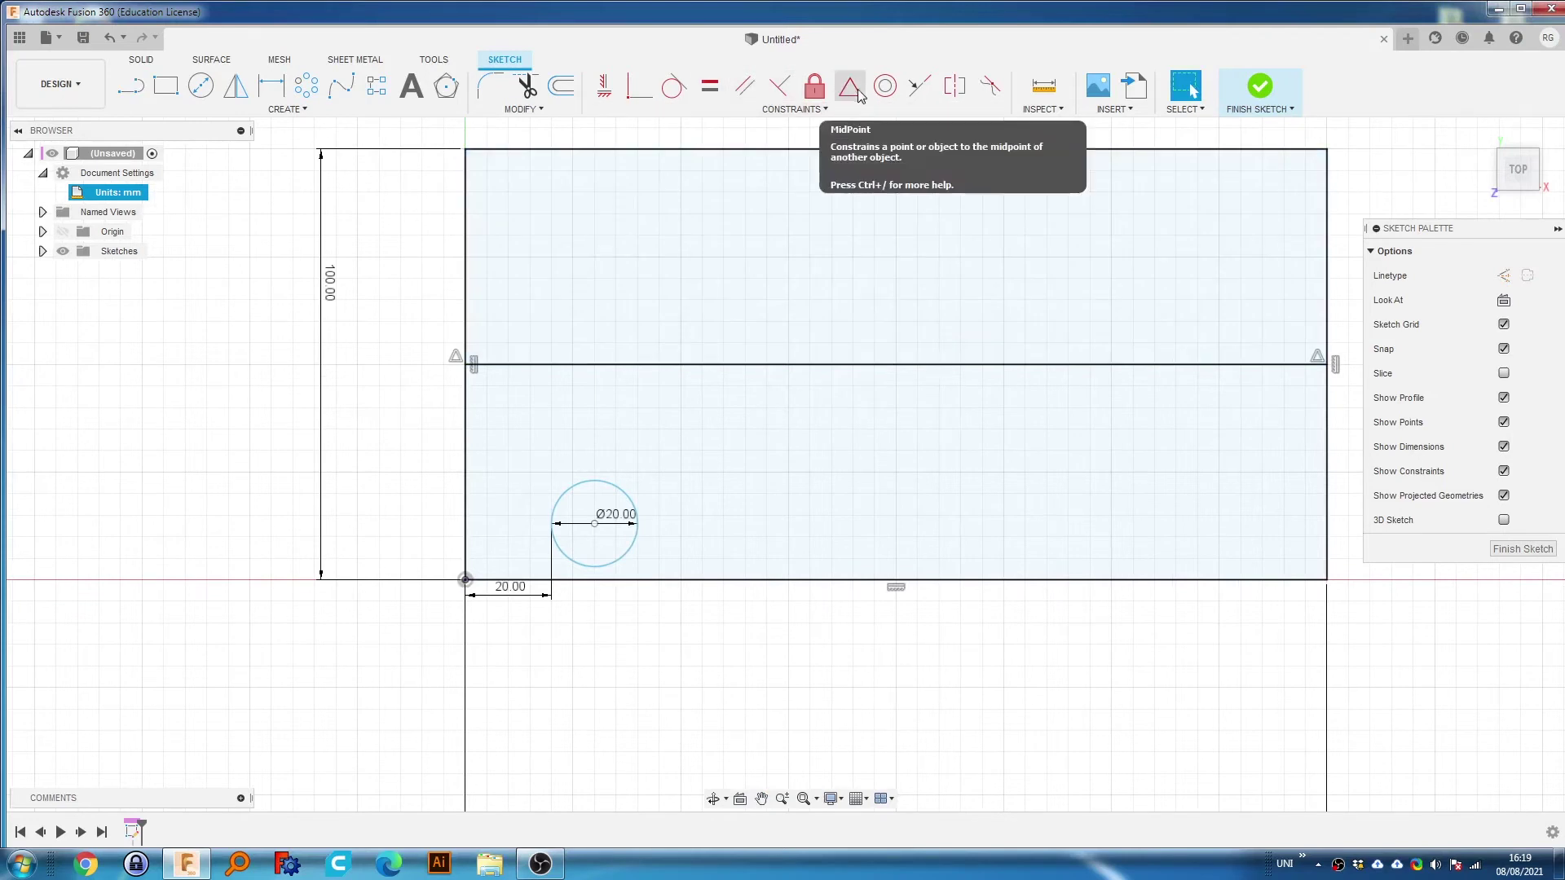
click(858, 95)
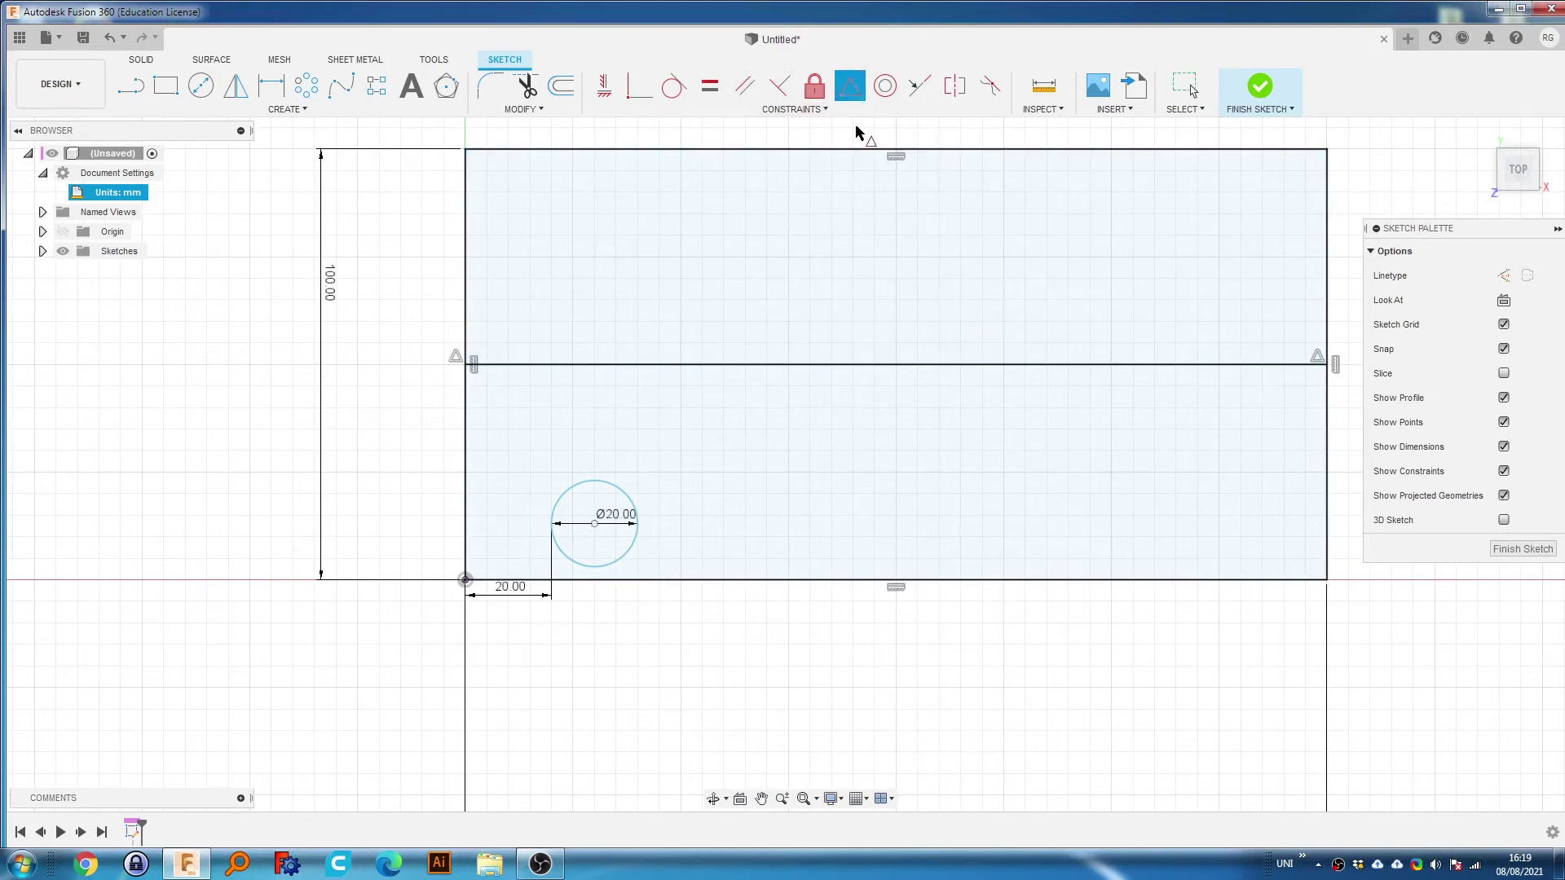
click(595, 524)
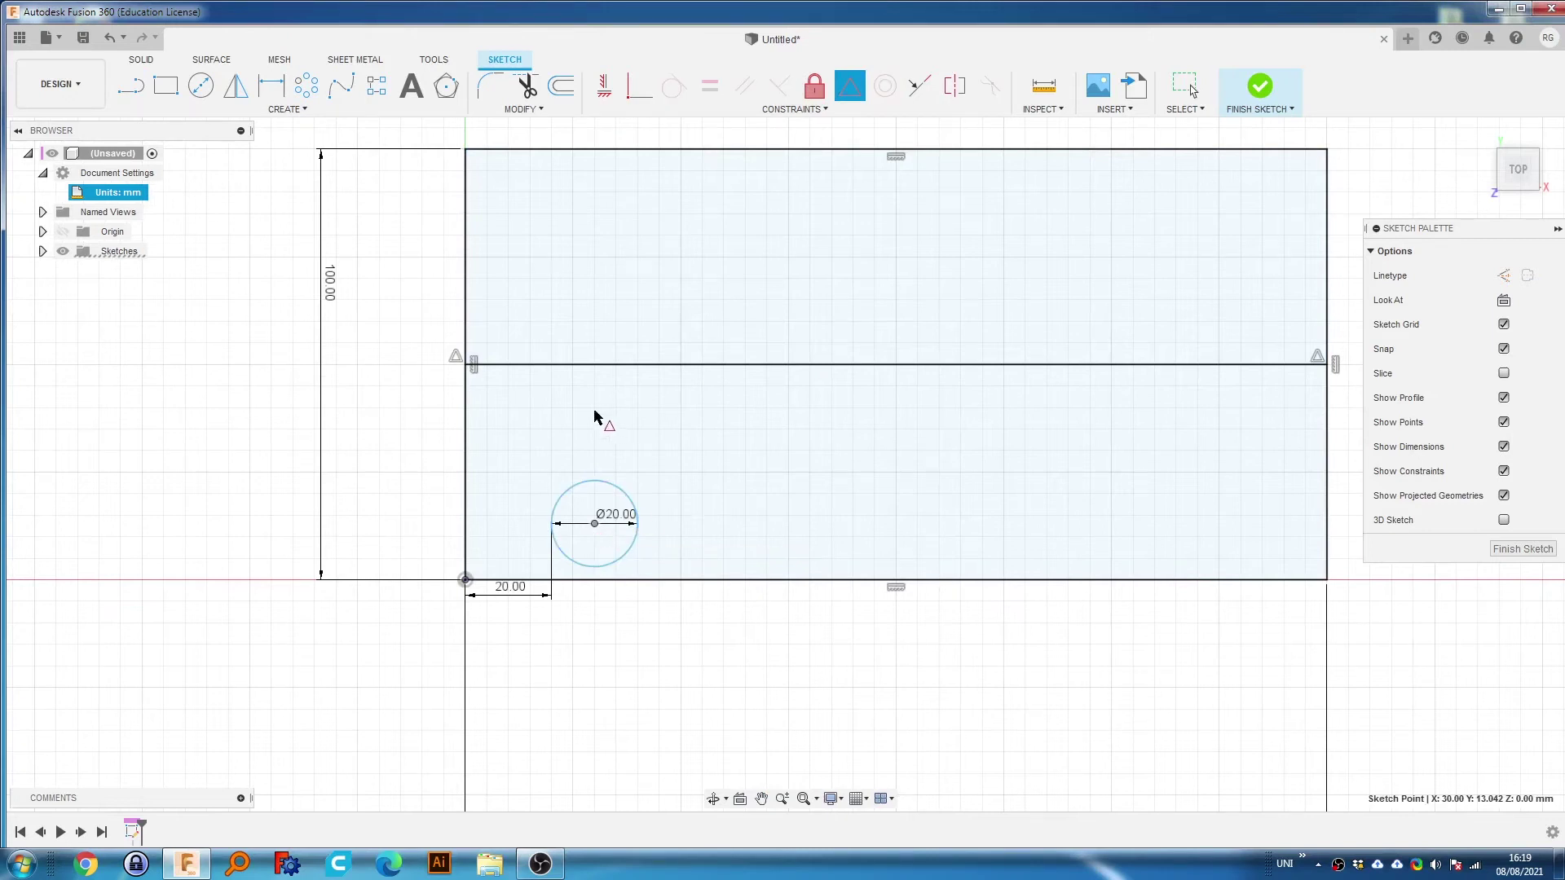
key(Escape)
Convert the horizontal centre line across the rectangle to a construction line.
click(725, 365)
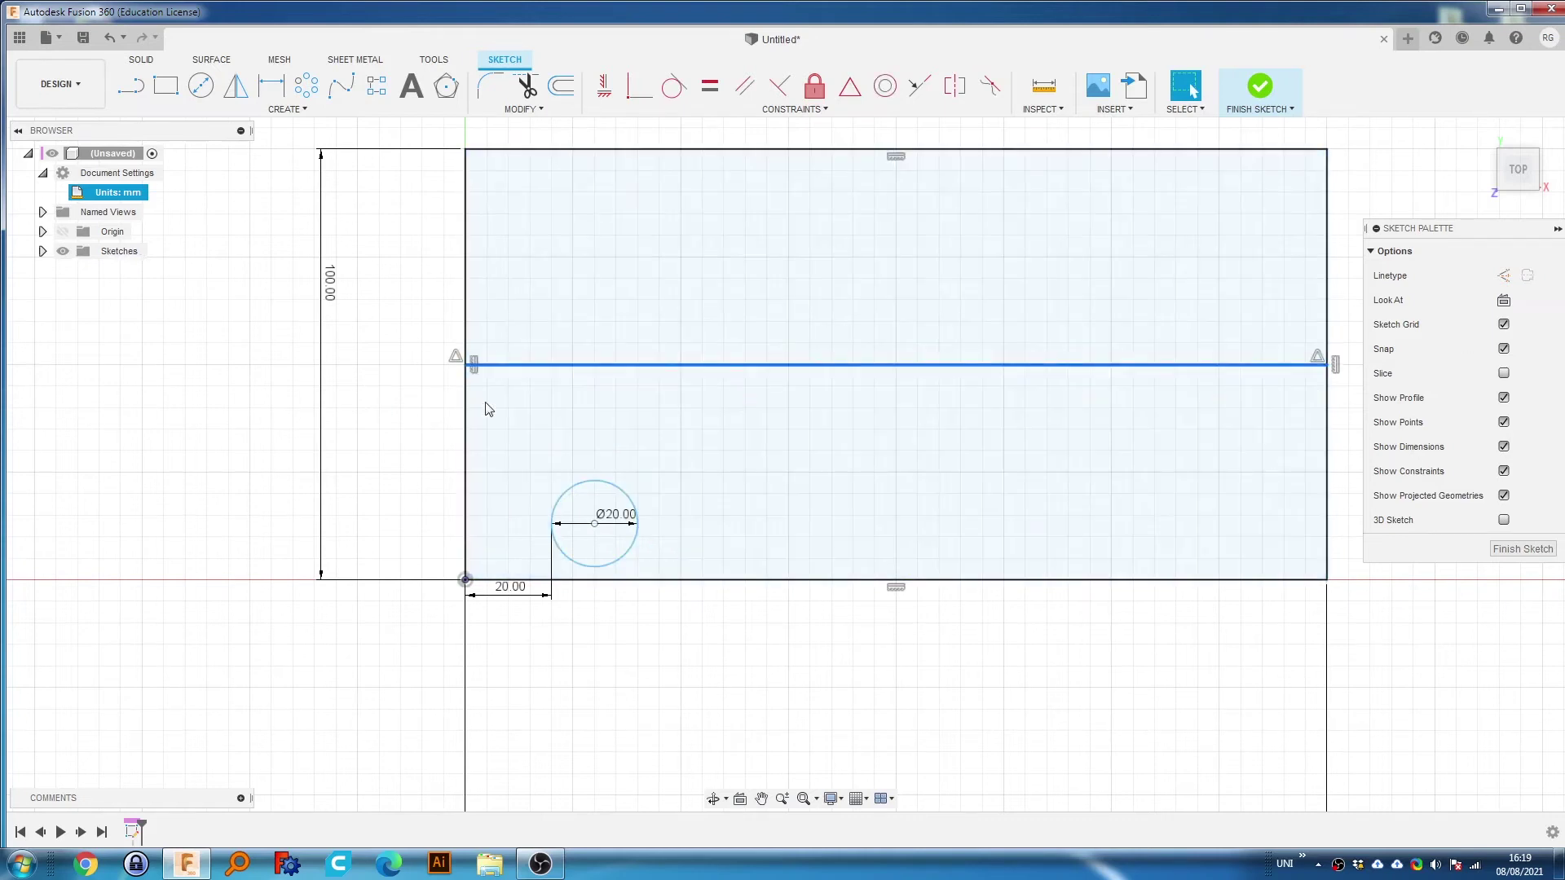
click(1504, 275)
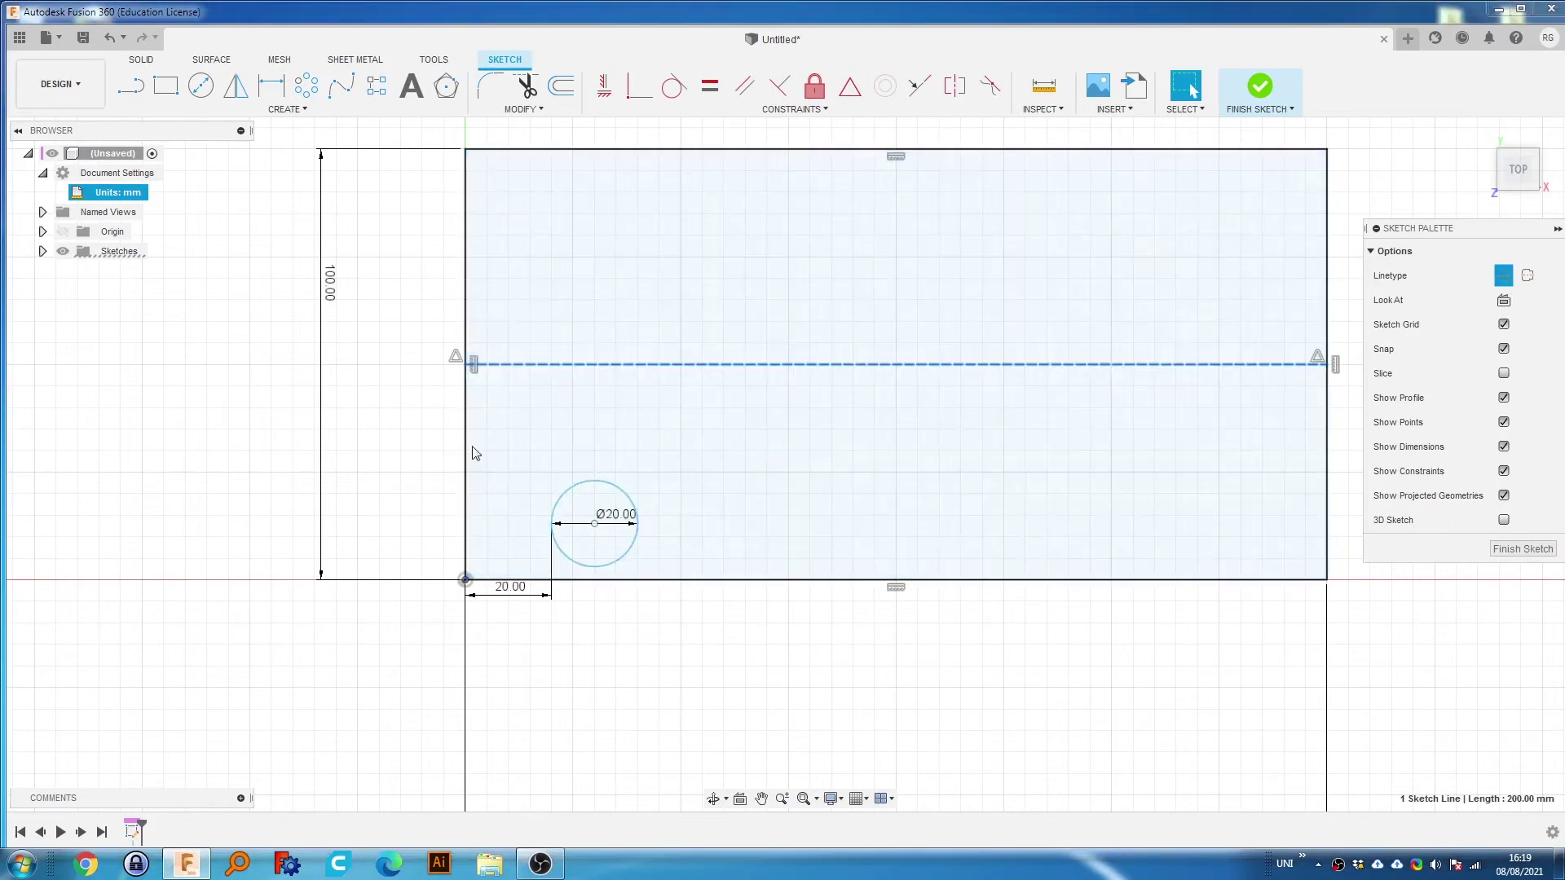
click(423, 447)
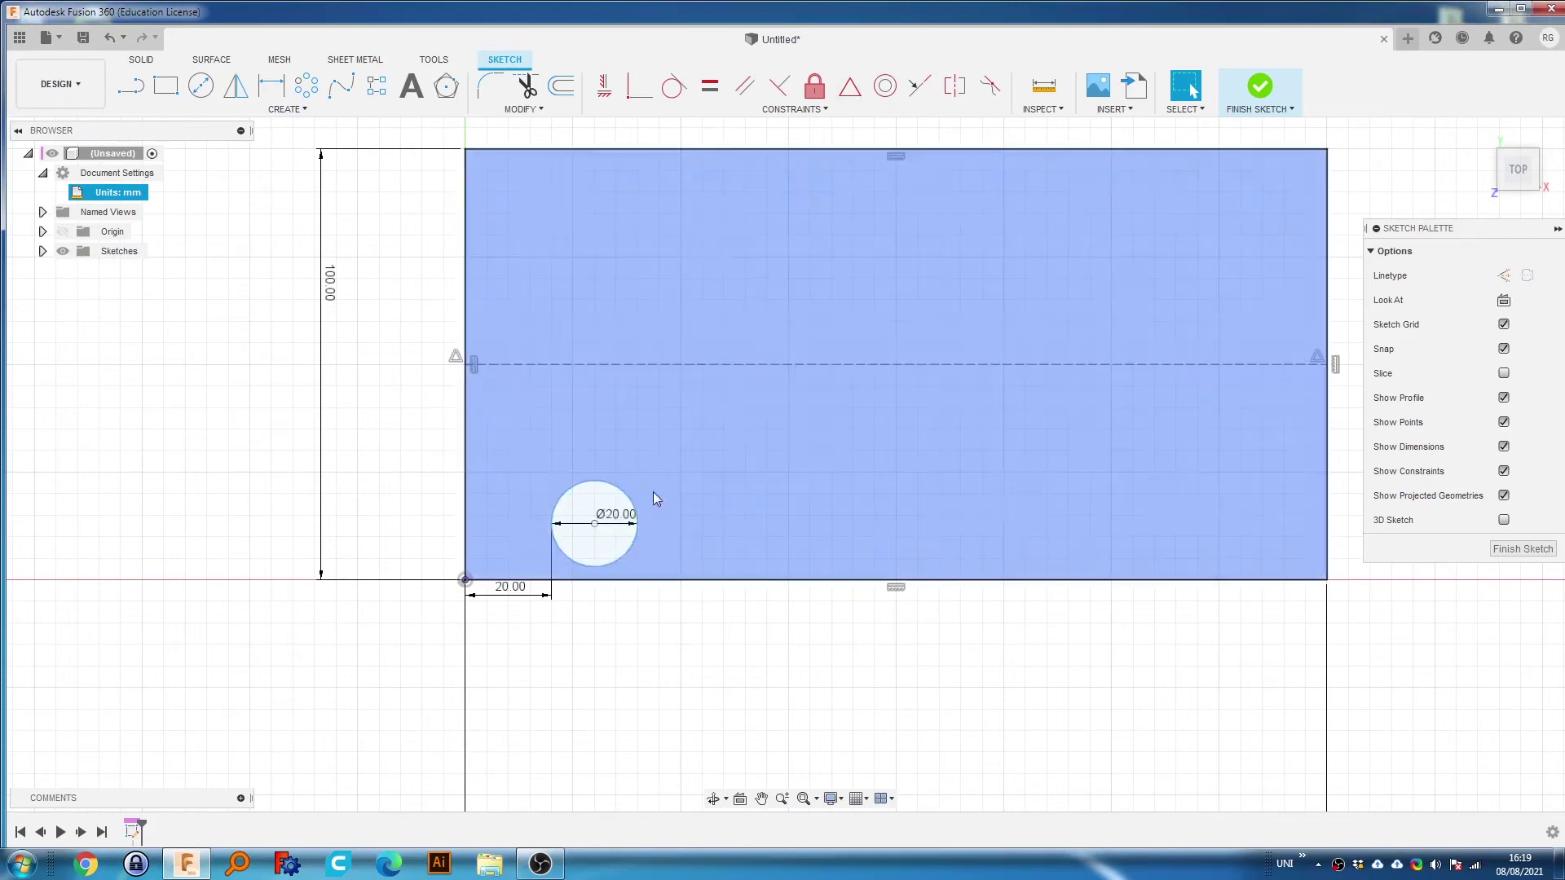
Try to apply a MidPoint constraint between the circle's centre point and the horizontal construction line.
click(849, 86)
click(594, 524)
click(611, 368)
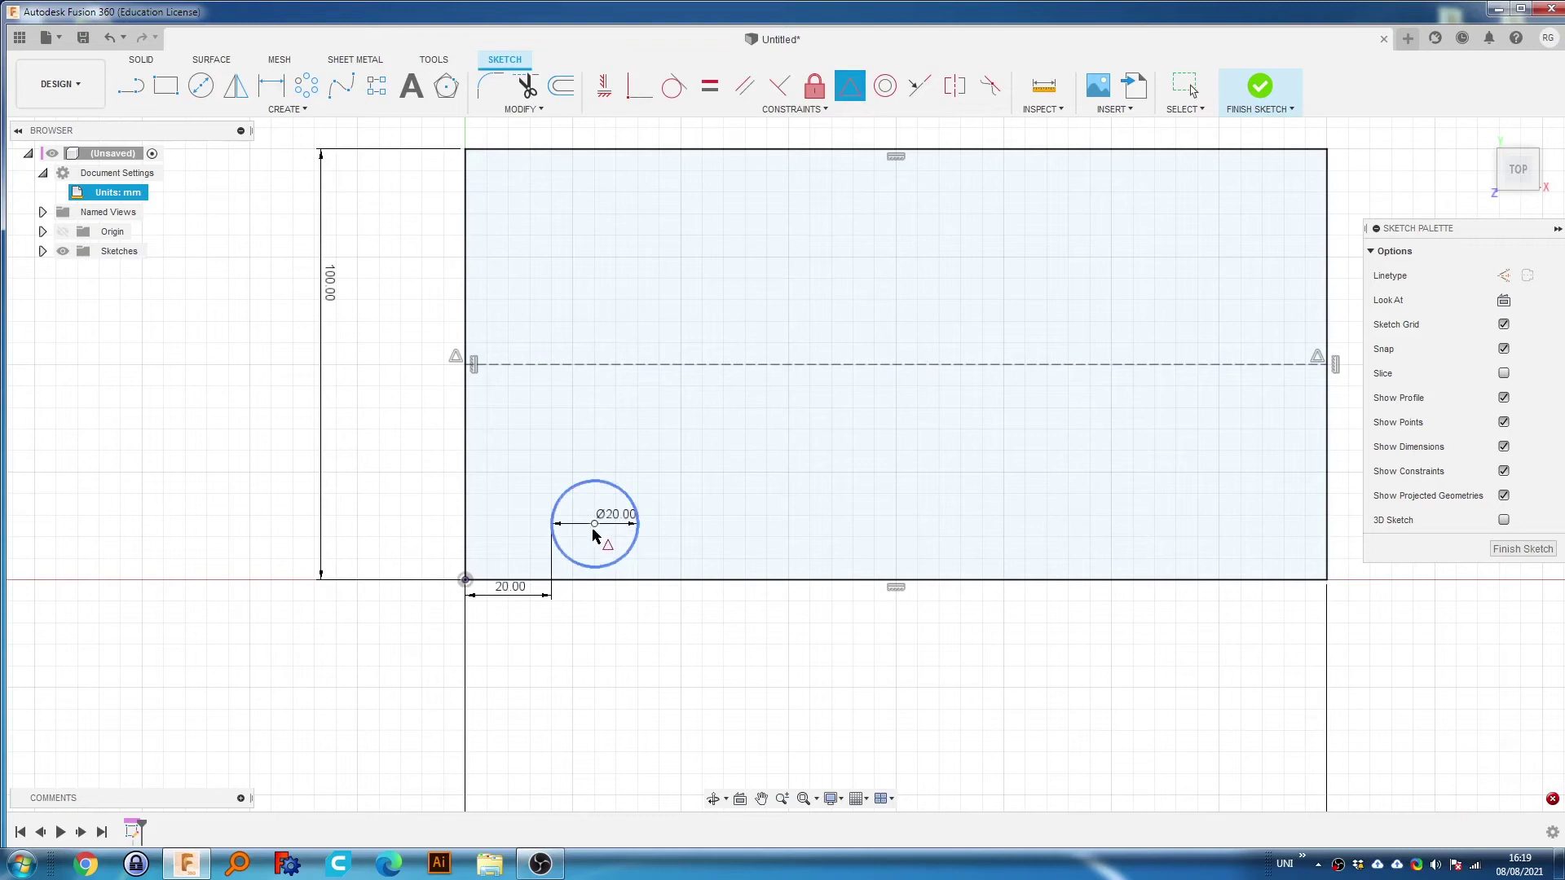
click(594, 526)
click(601, 369)
key(Escape)
Move the circle up so its centre lies about 26 mm above the rectangle's bottom edge.
drag(607, 482, 607, 430)
click(903, 424)
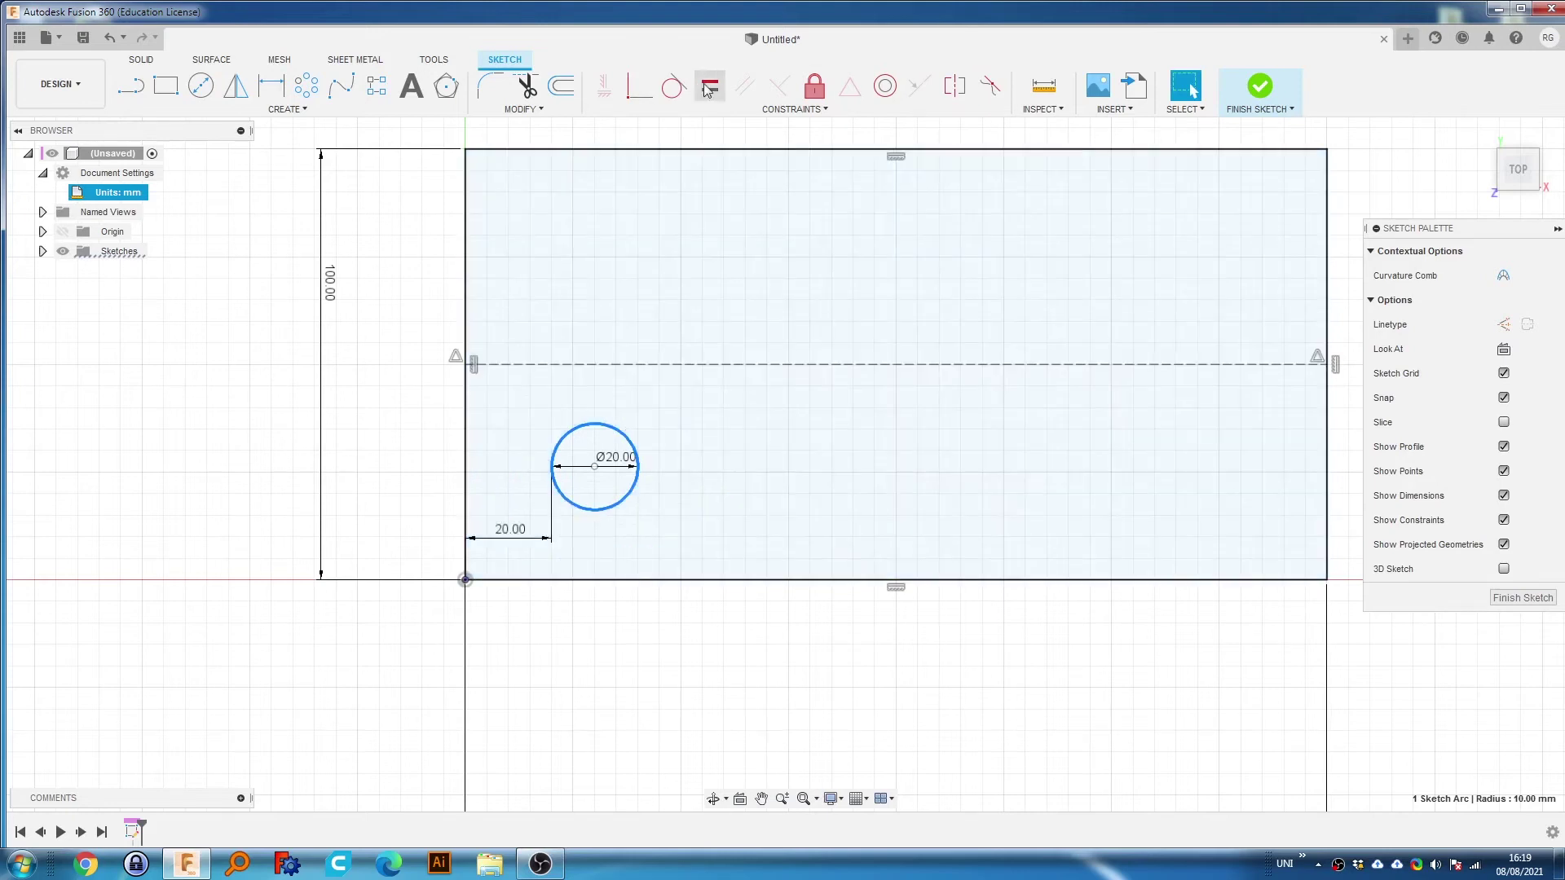
click(639, 84)
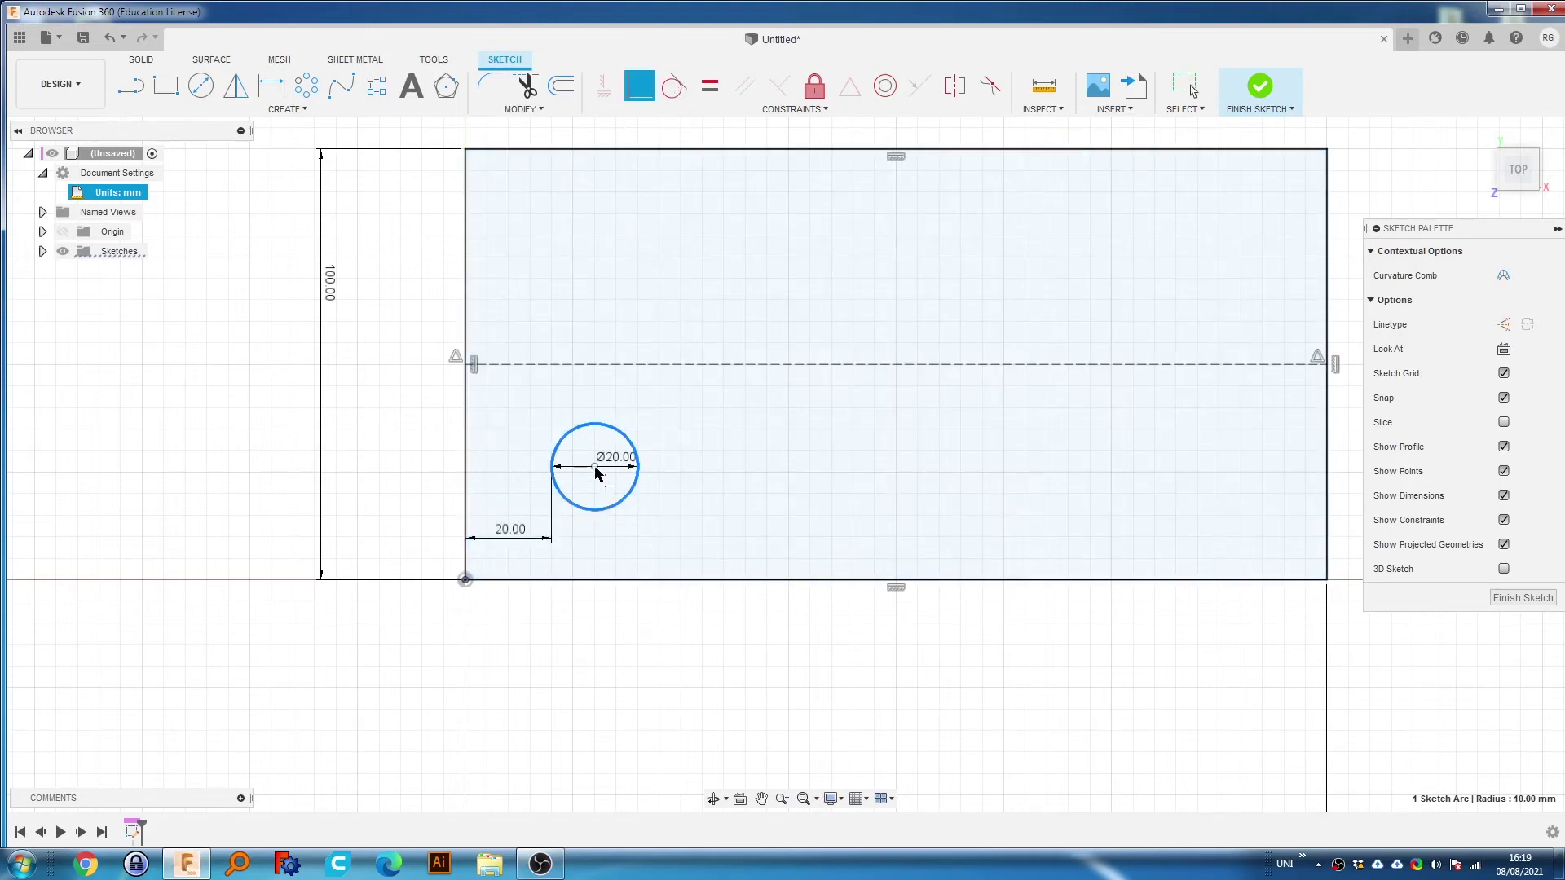
key(Escape)
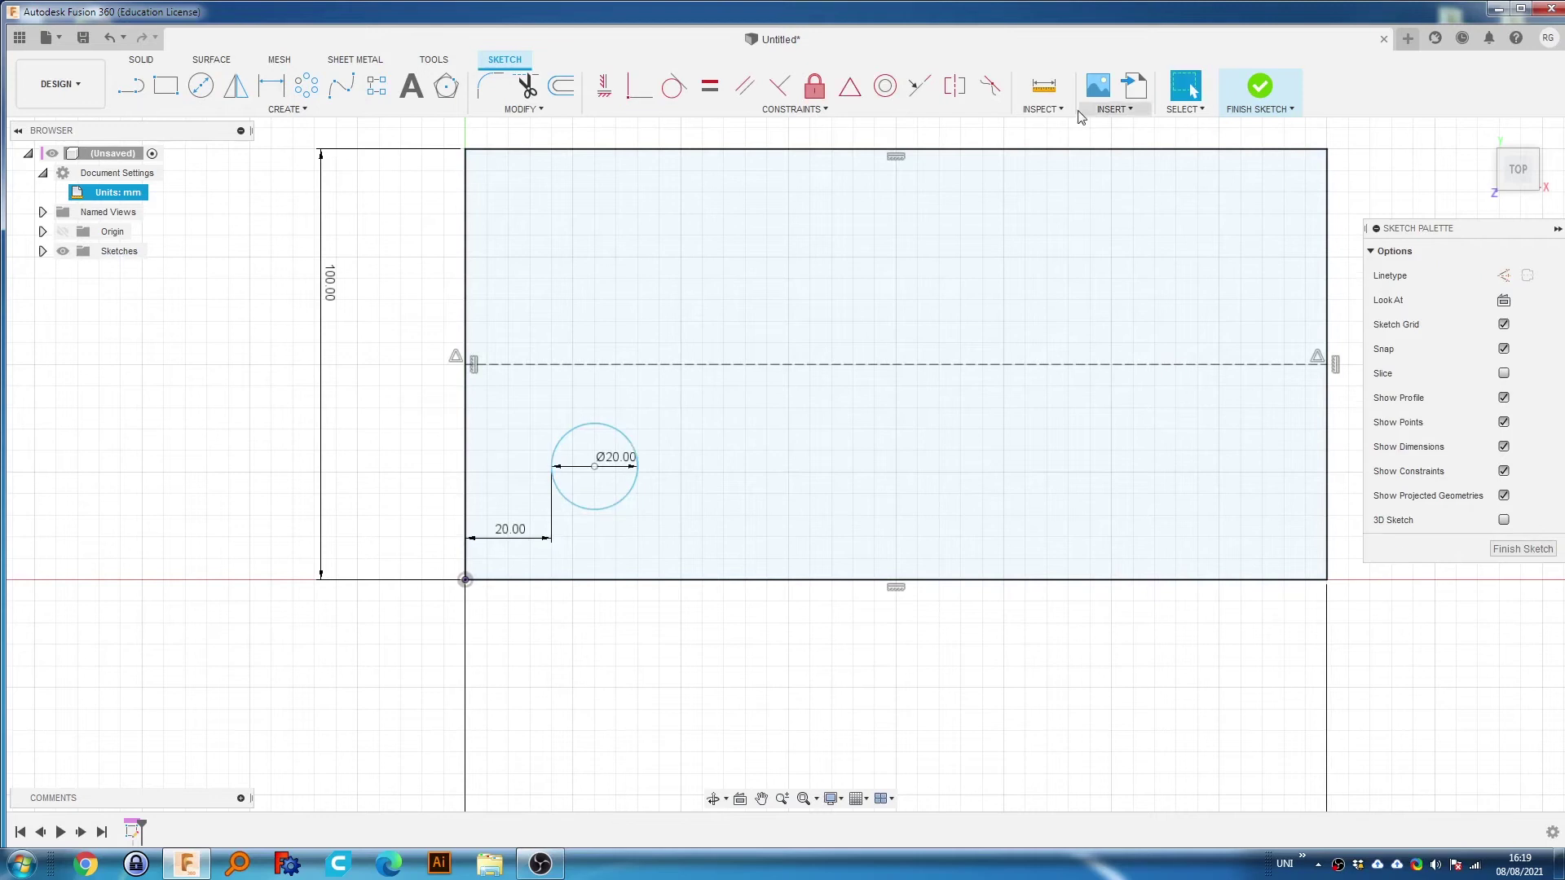
Try to apply a Collinear constraint between the circle's centre point and the horizontal construction line.
click(833, 111)
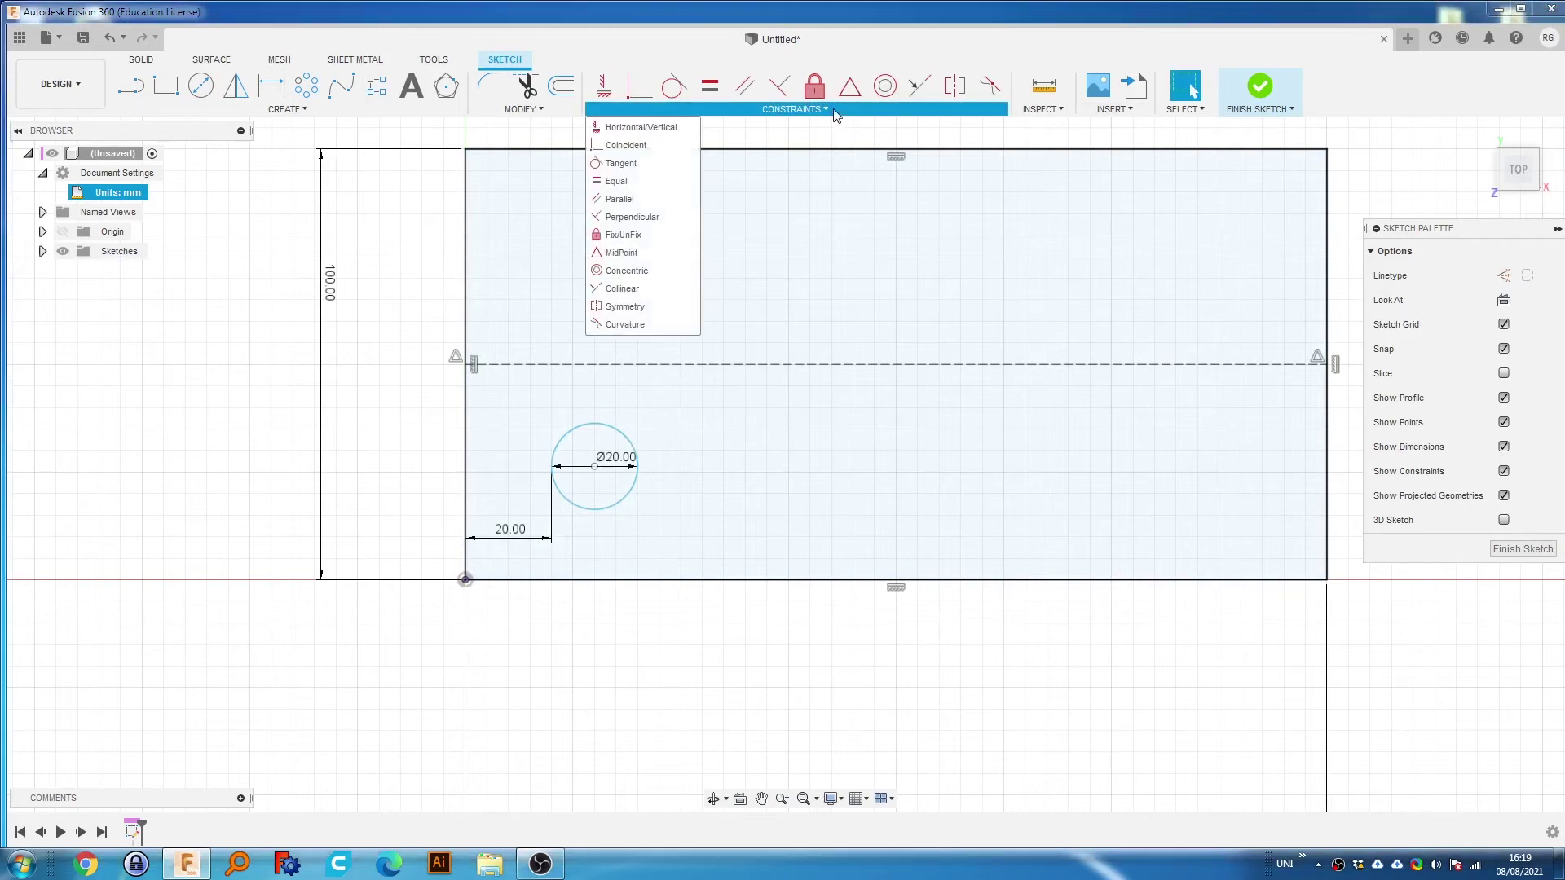
click(623, 288)
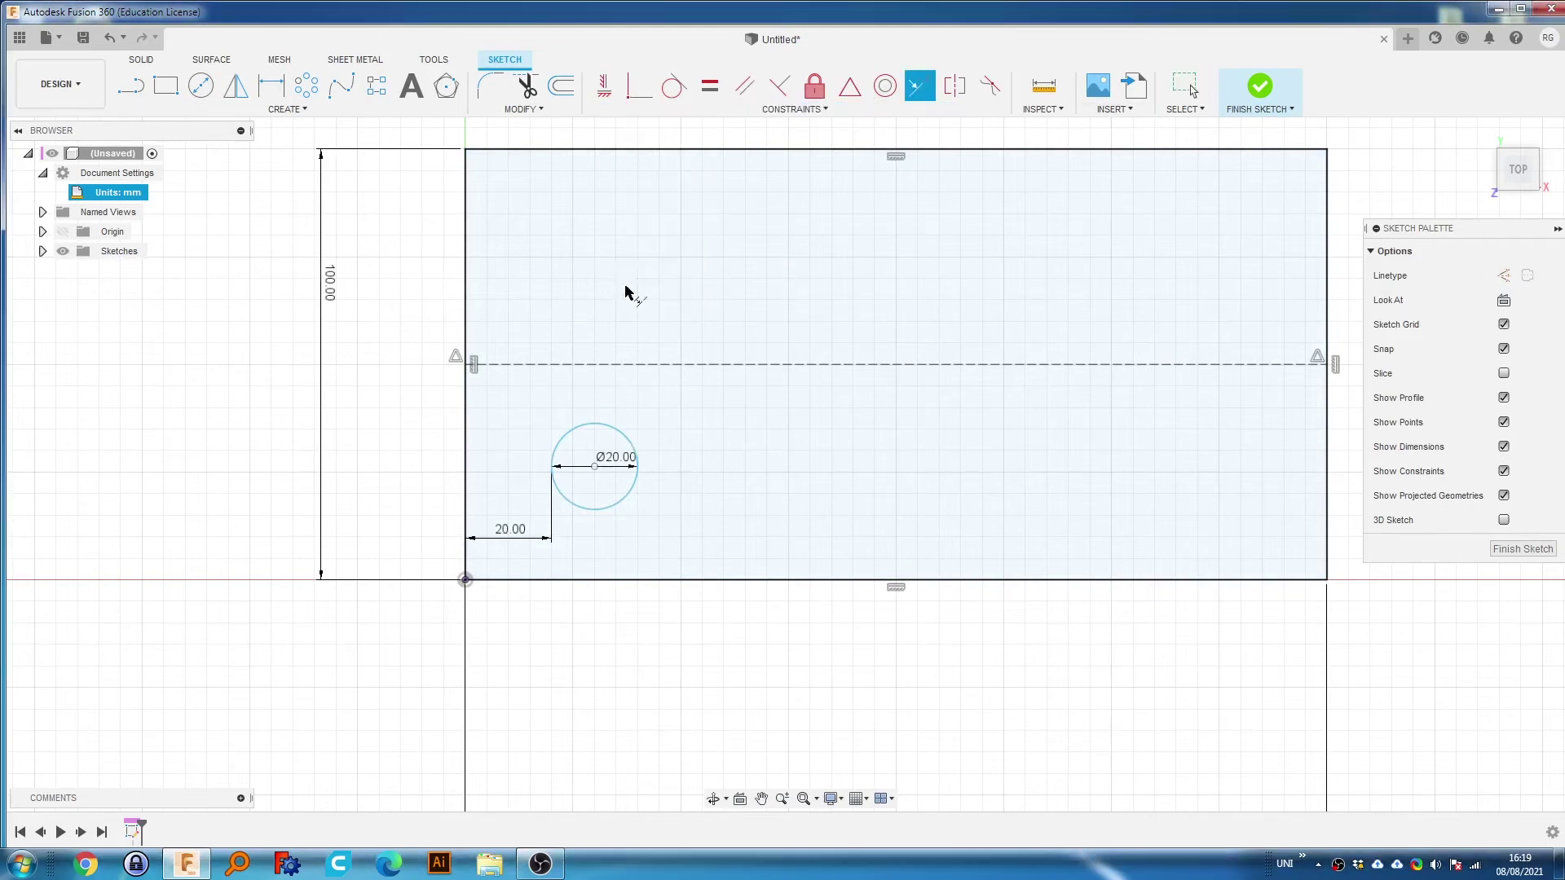
click(594, 465)
click(617, 366)
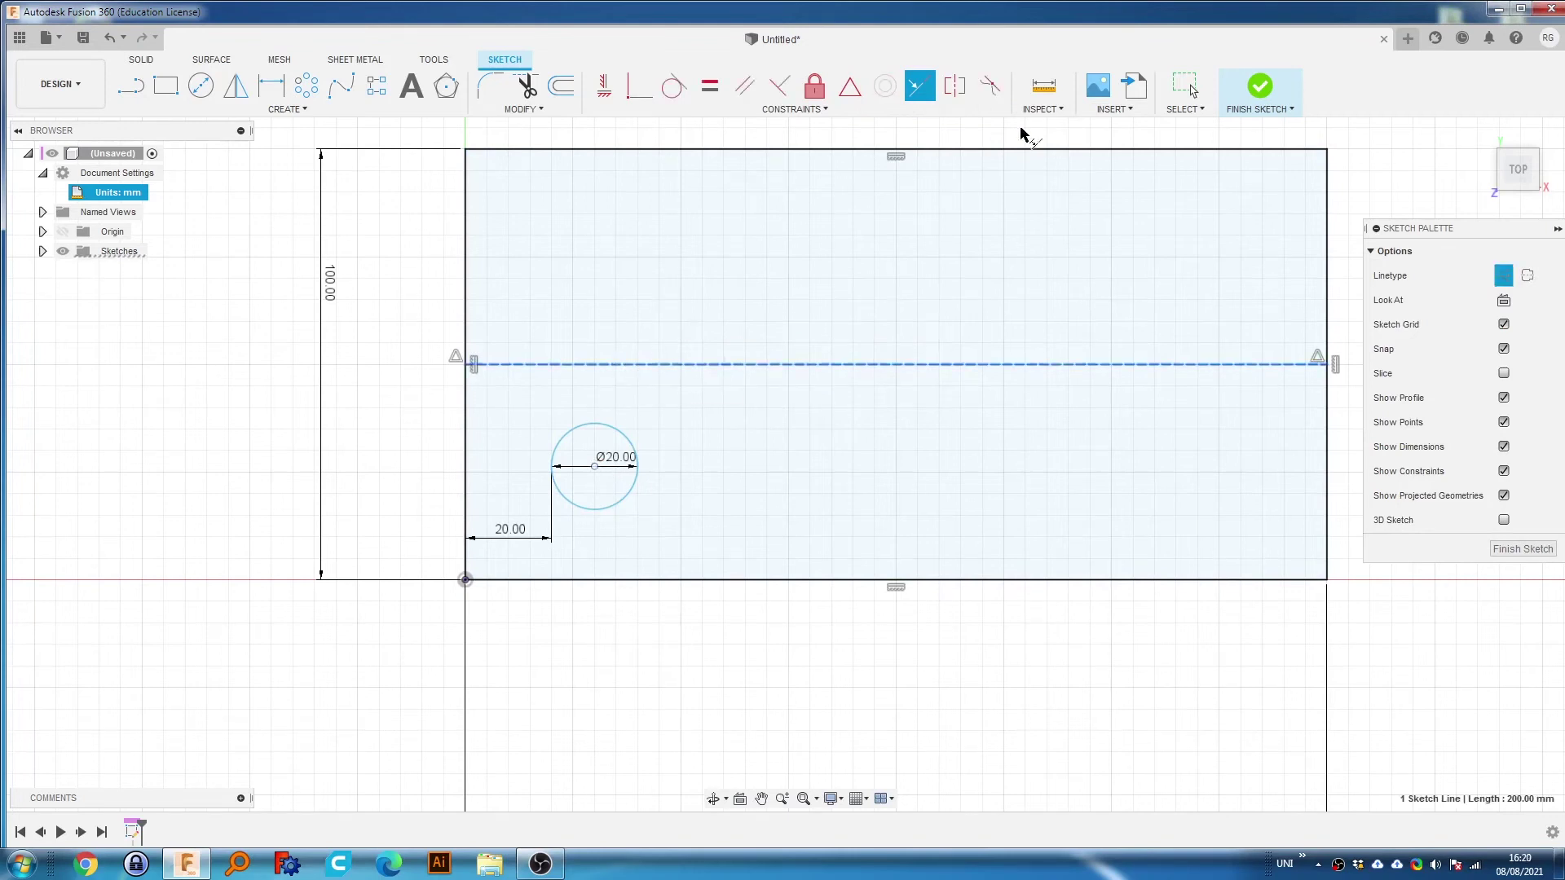
click(1184, 99)
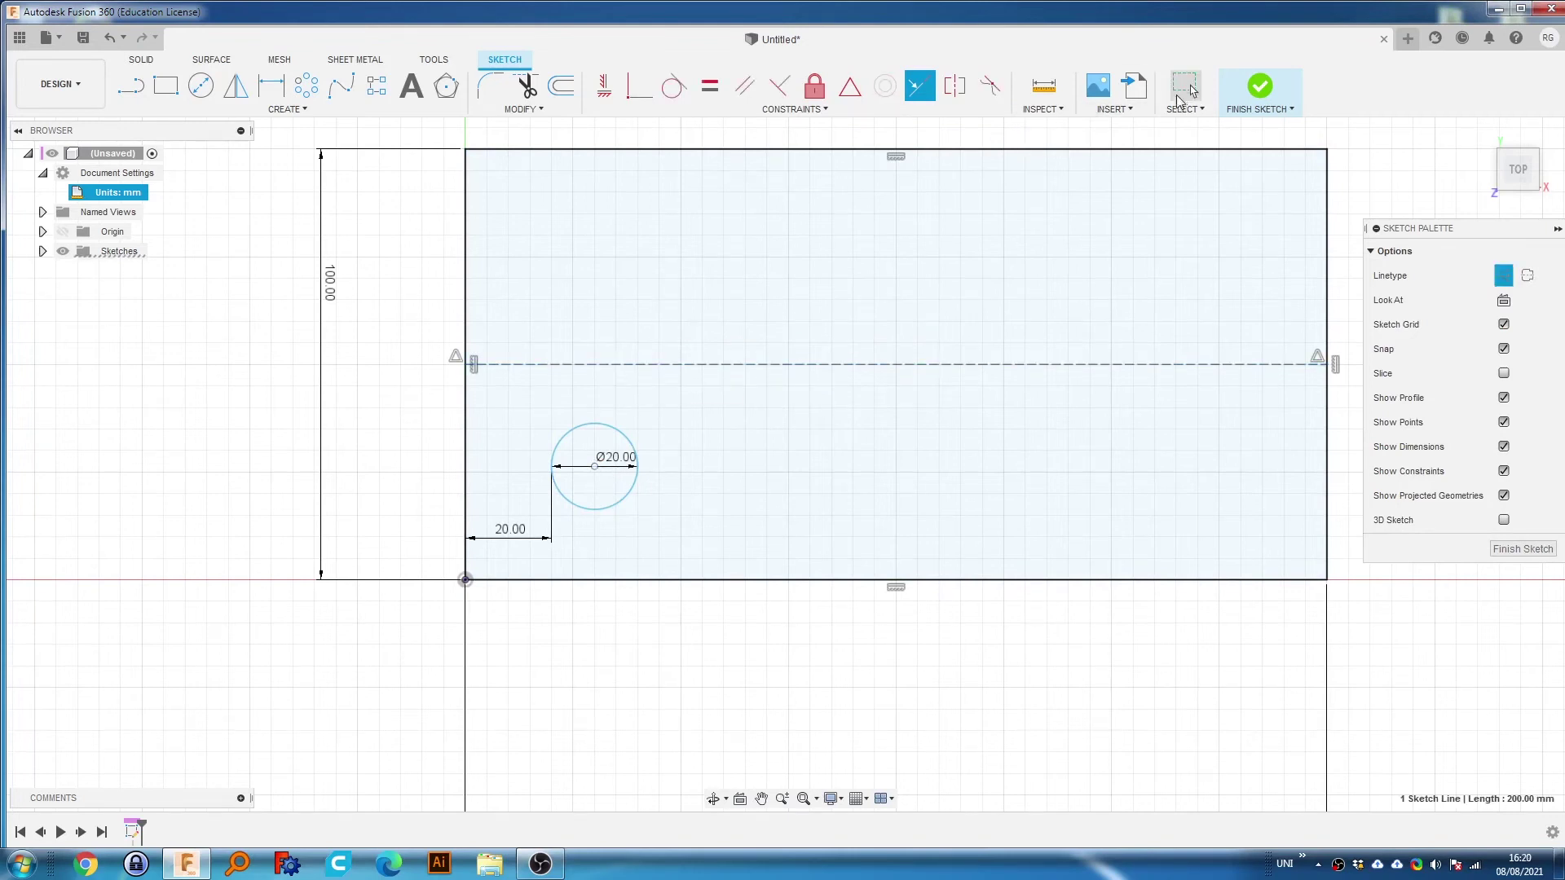
Try again to constrain the circle's centre to the horizontal construction line with the MidPoint constraint.
click(795, 109)
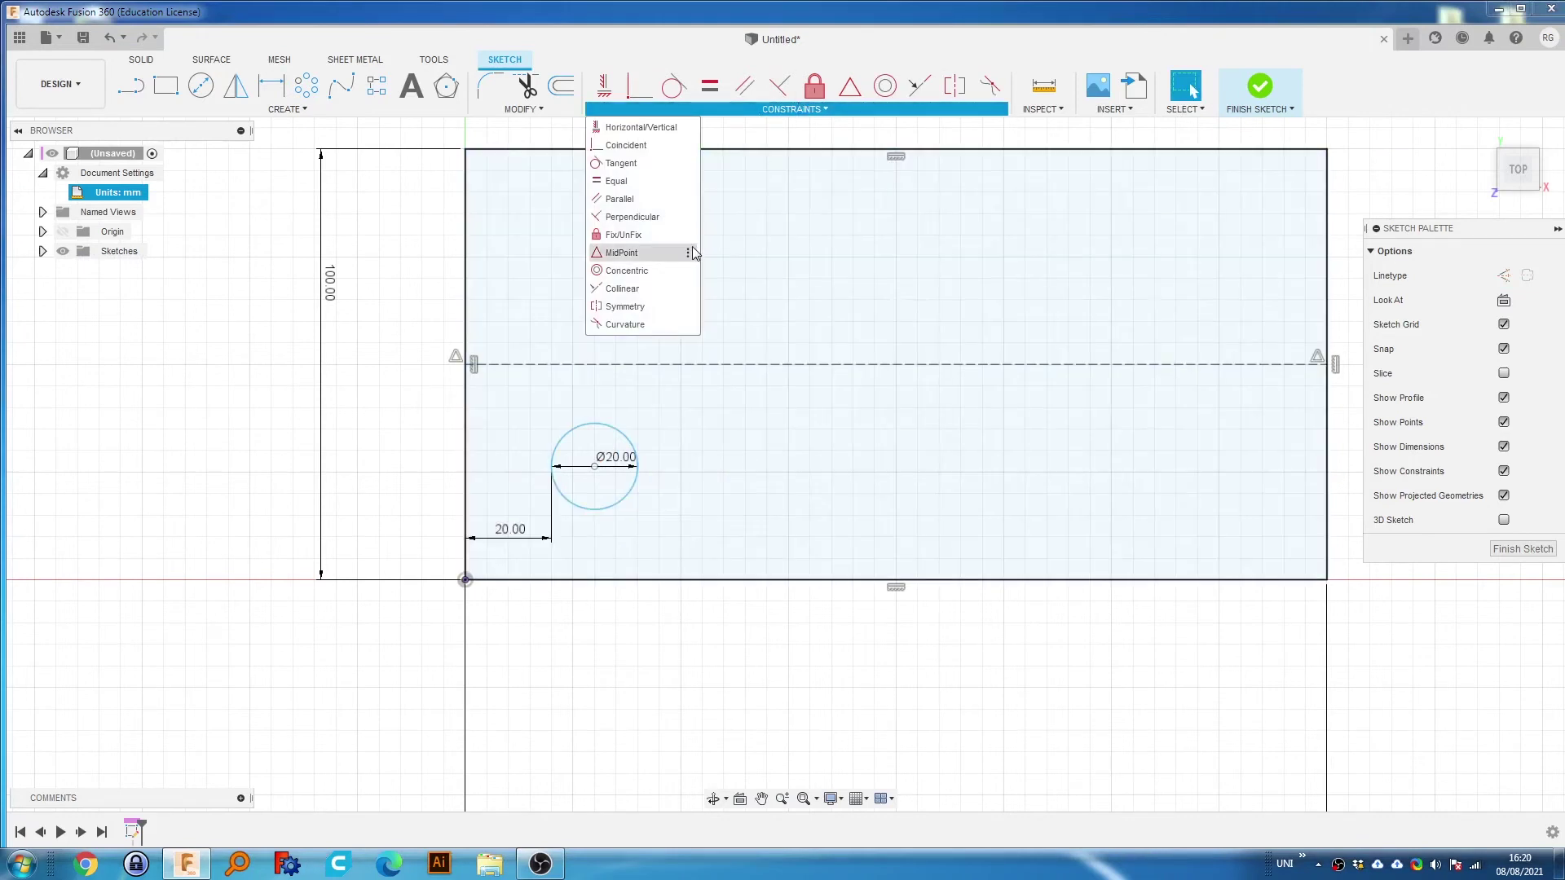
click(636, 253)
click(594, 466)
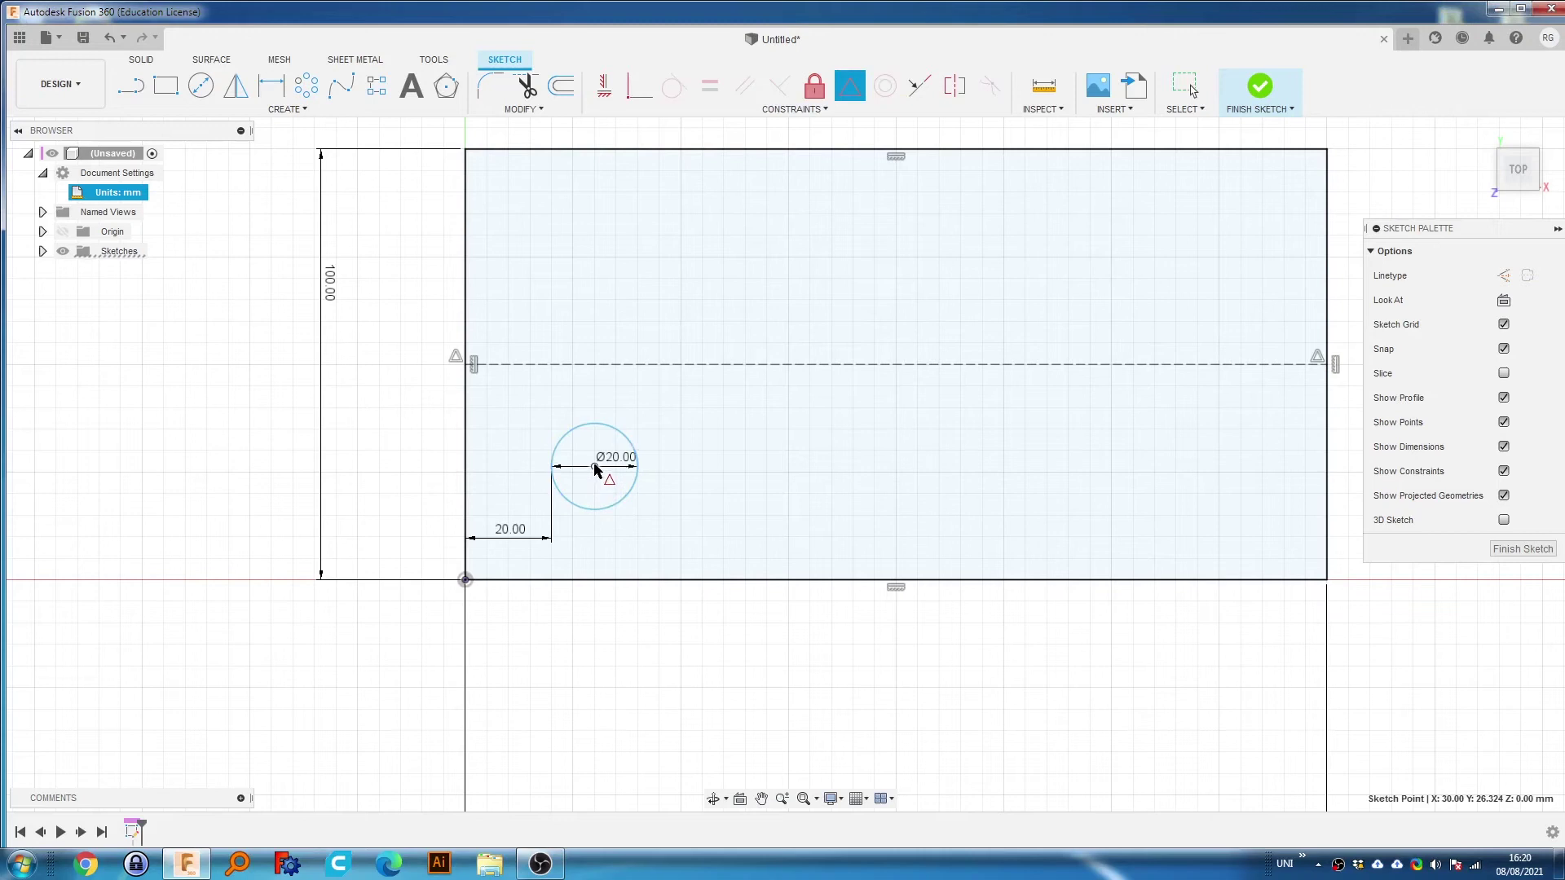
click(599, 366)
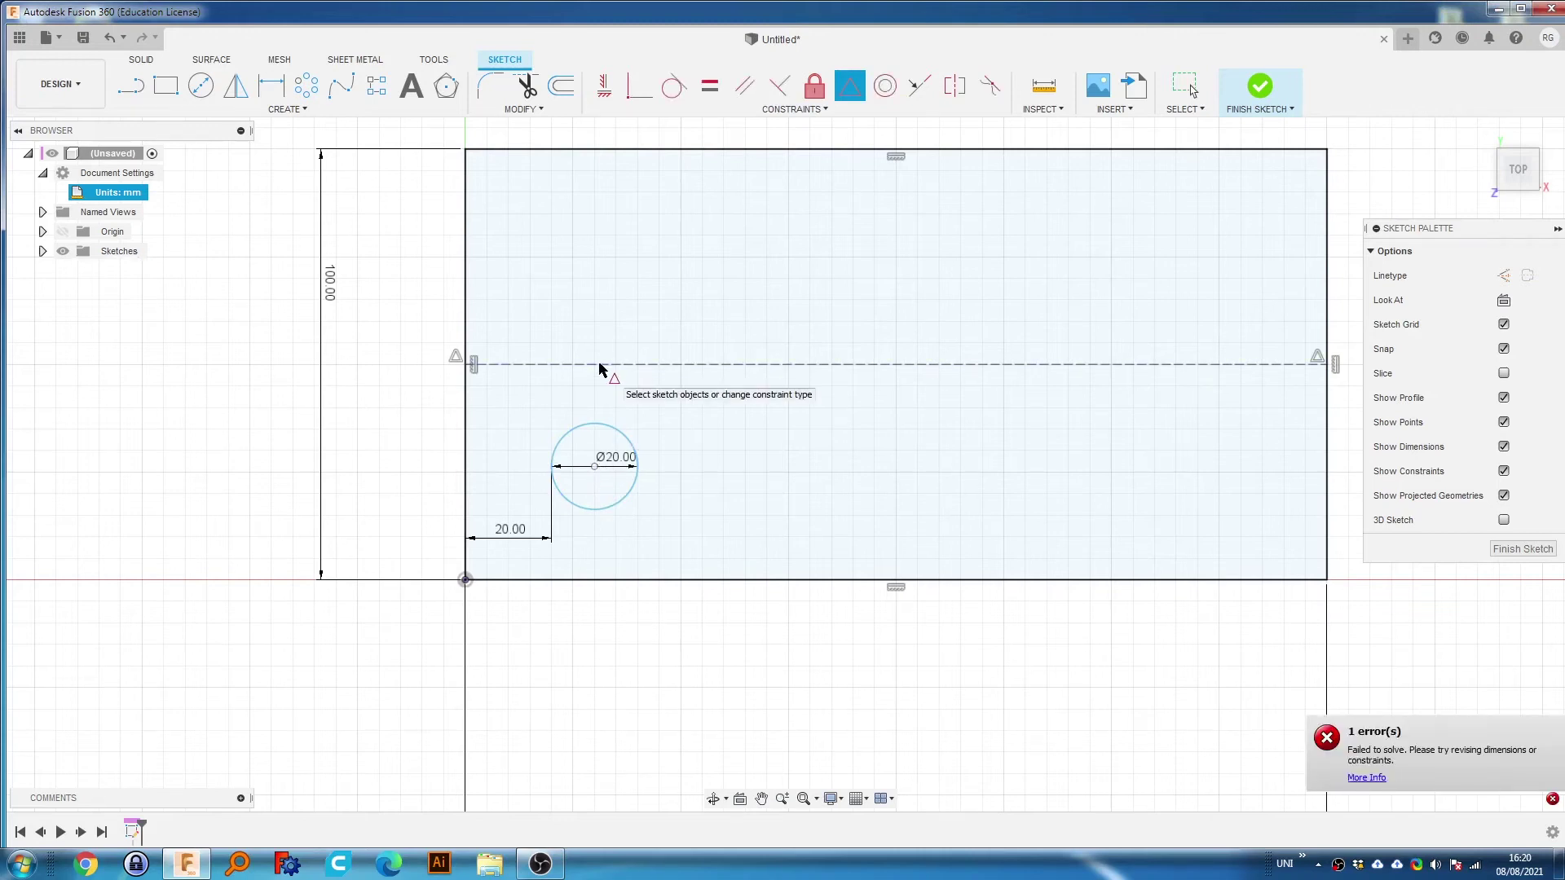
click(1186, 86)
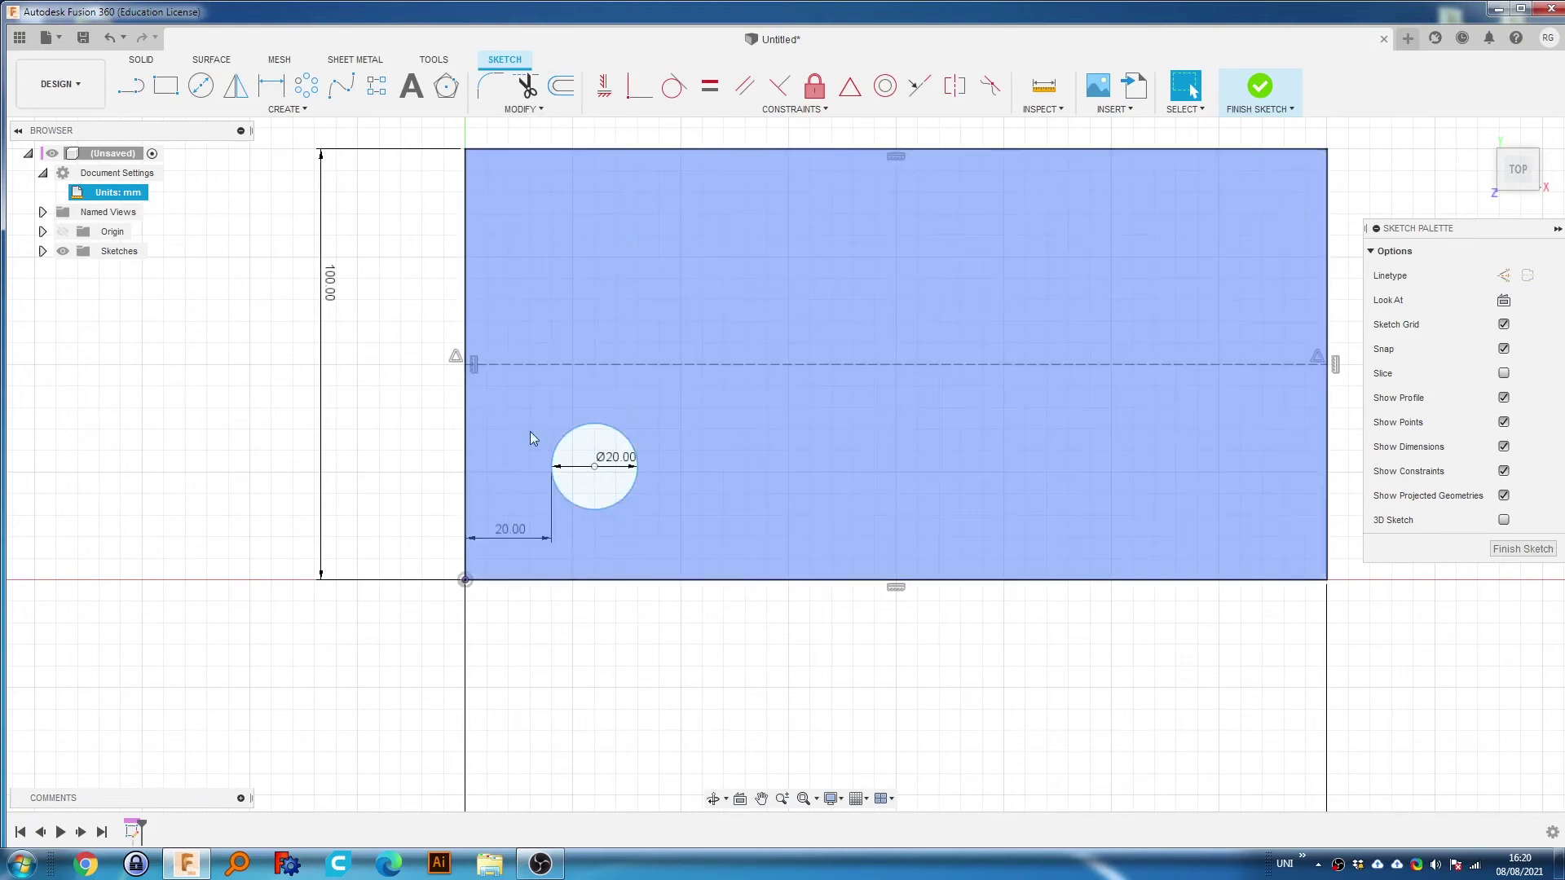
Draw a 25 mm horizontal line from the circle's centre toward the right edge and convert it to construction.
key(l)
click(594, 468)
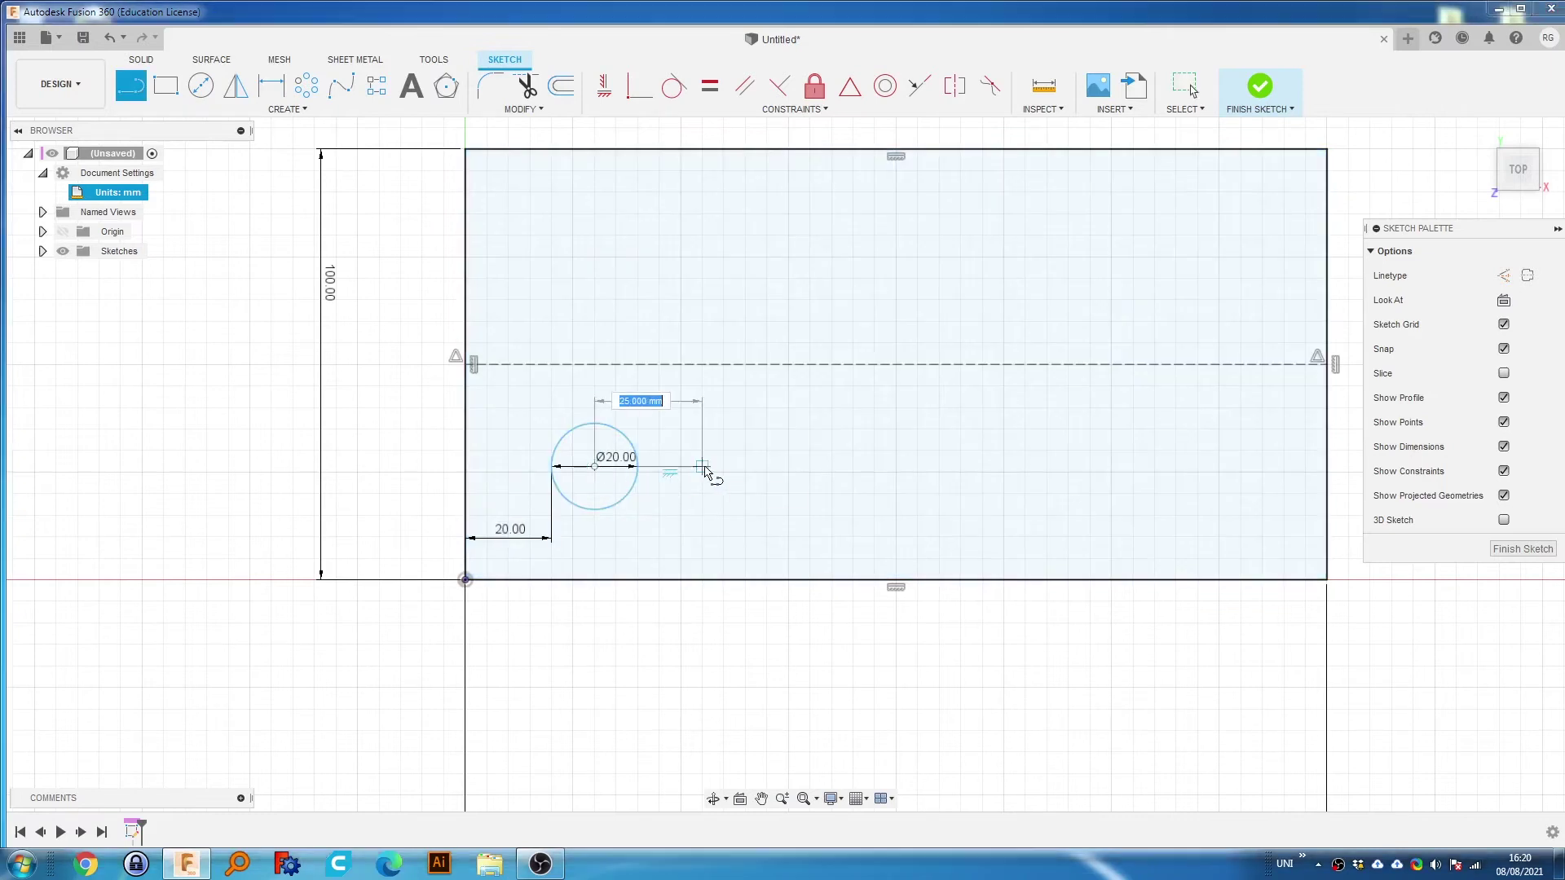
click(702, 466)
click(1186, 85)
click(677, 467)
key(x)
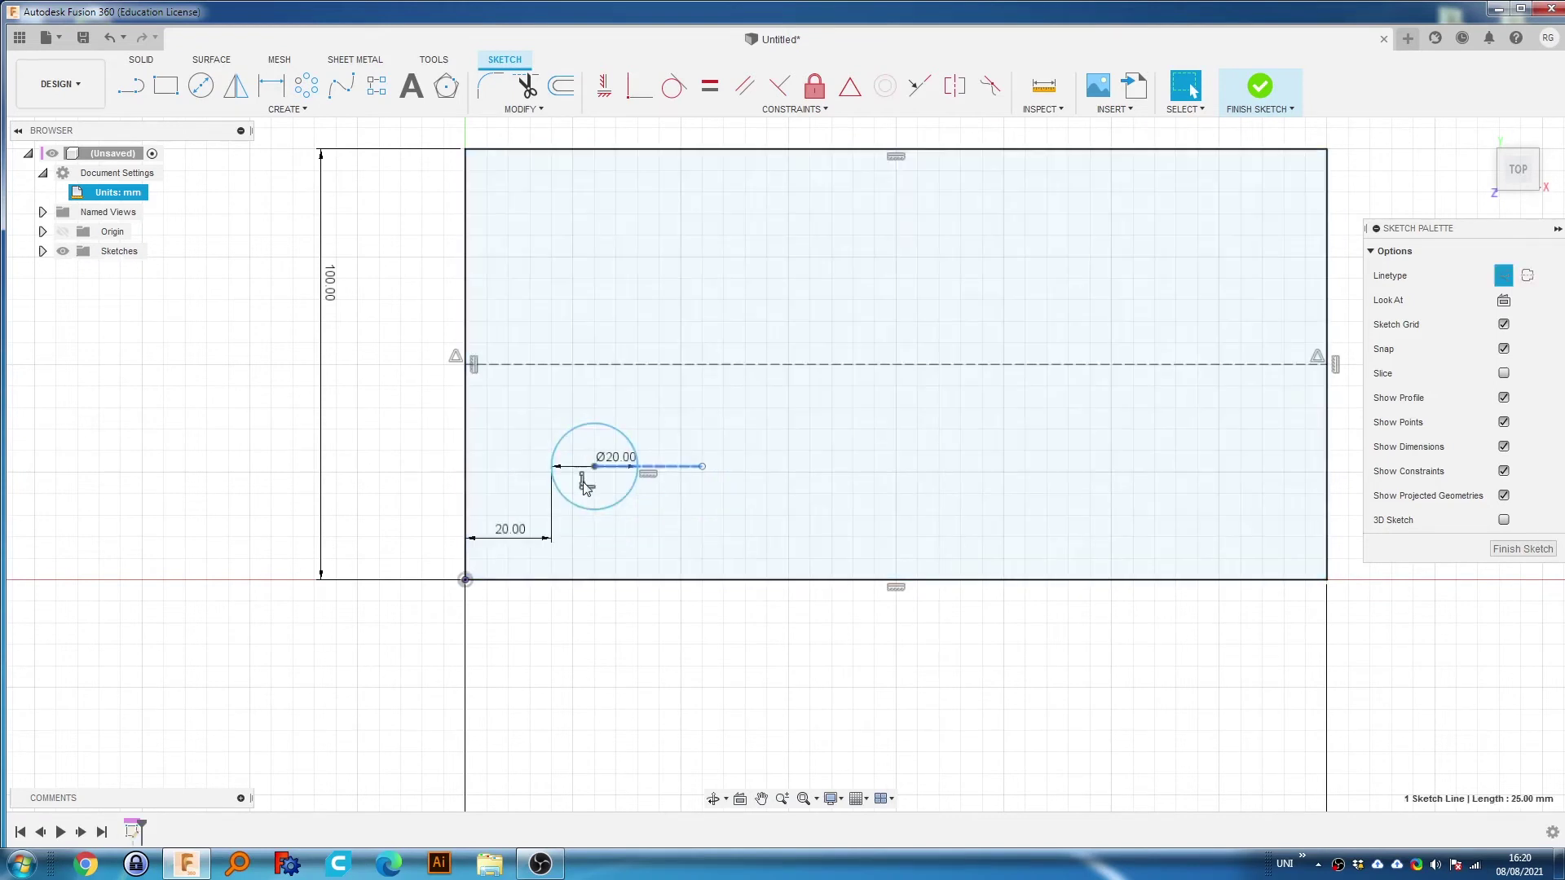
click(687, 500)
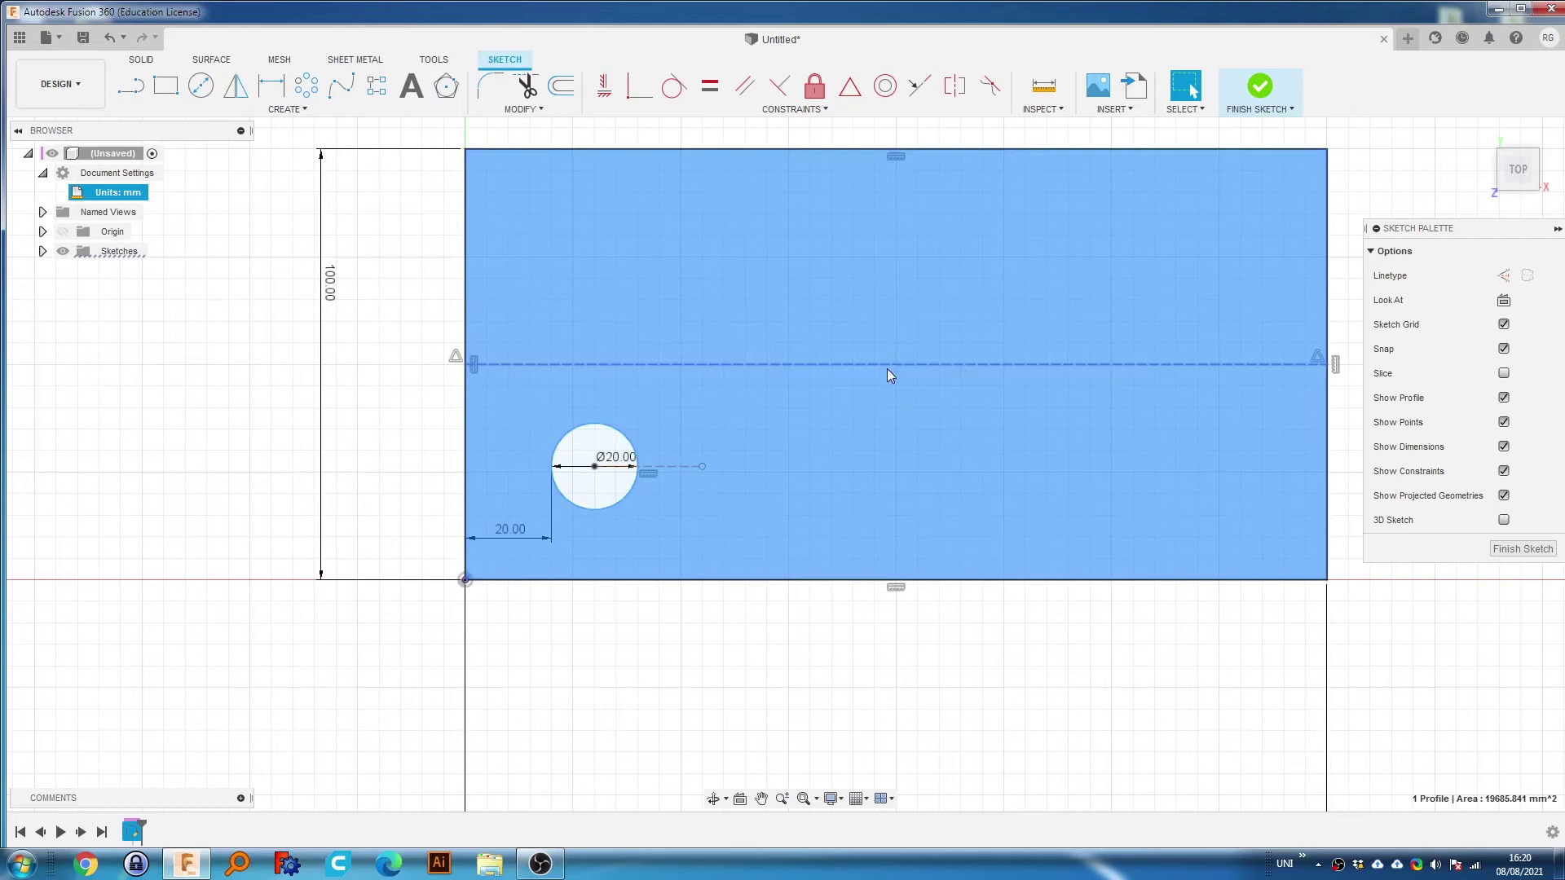
Try deleting the circle's horizontal distance dimension and constraining its centre to the long construction line's midpoint, and undo both changes.
click(594, 468)
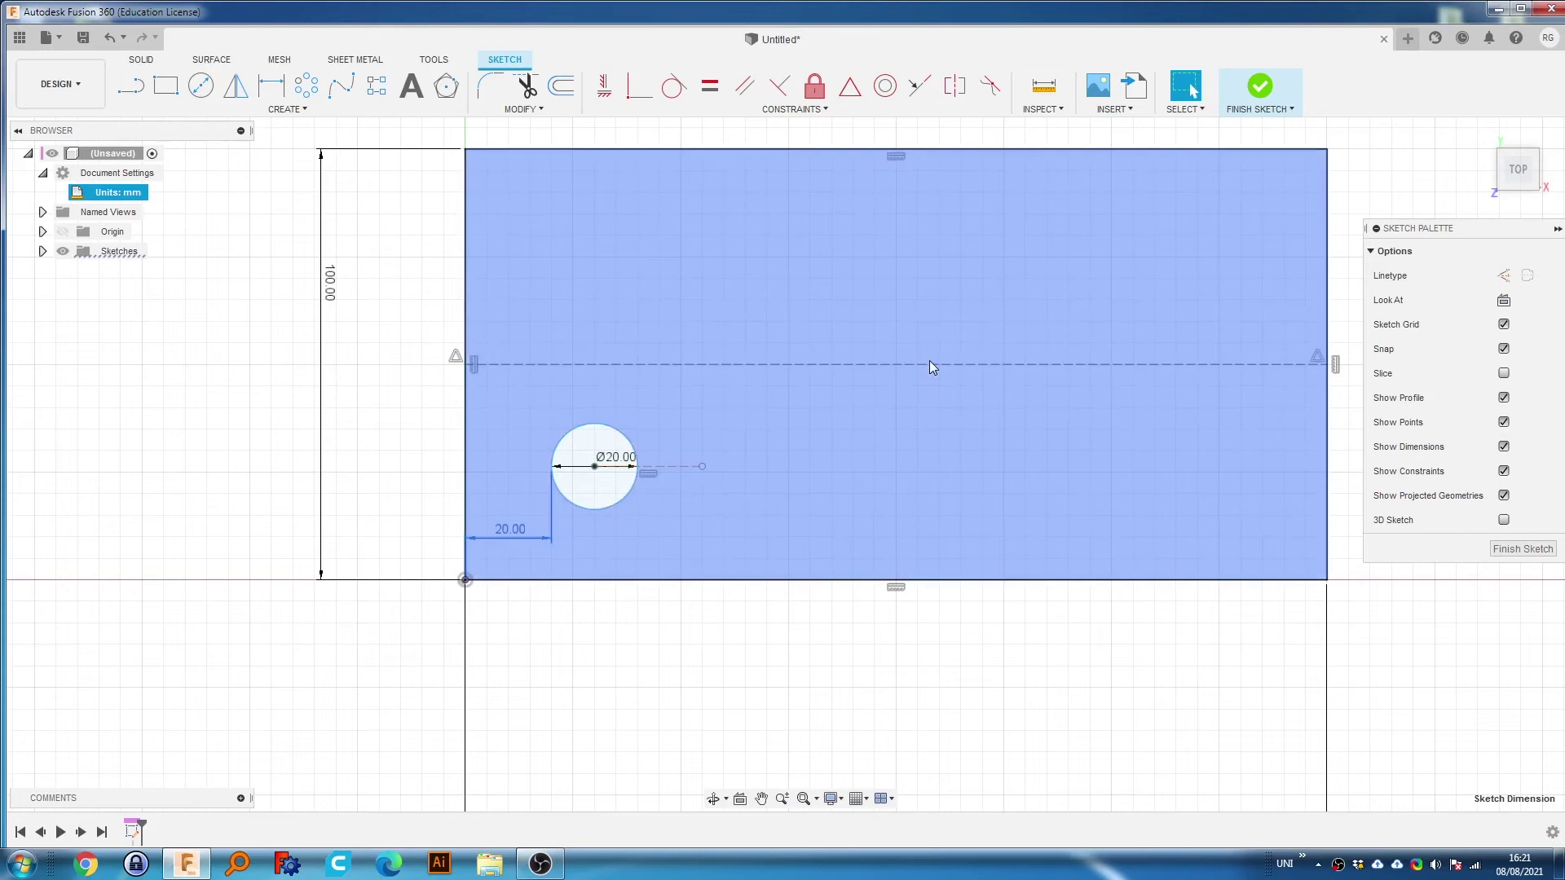
key(Delete)
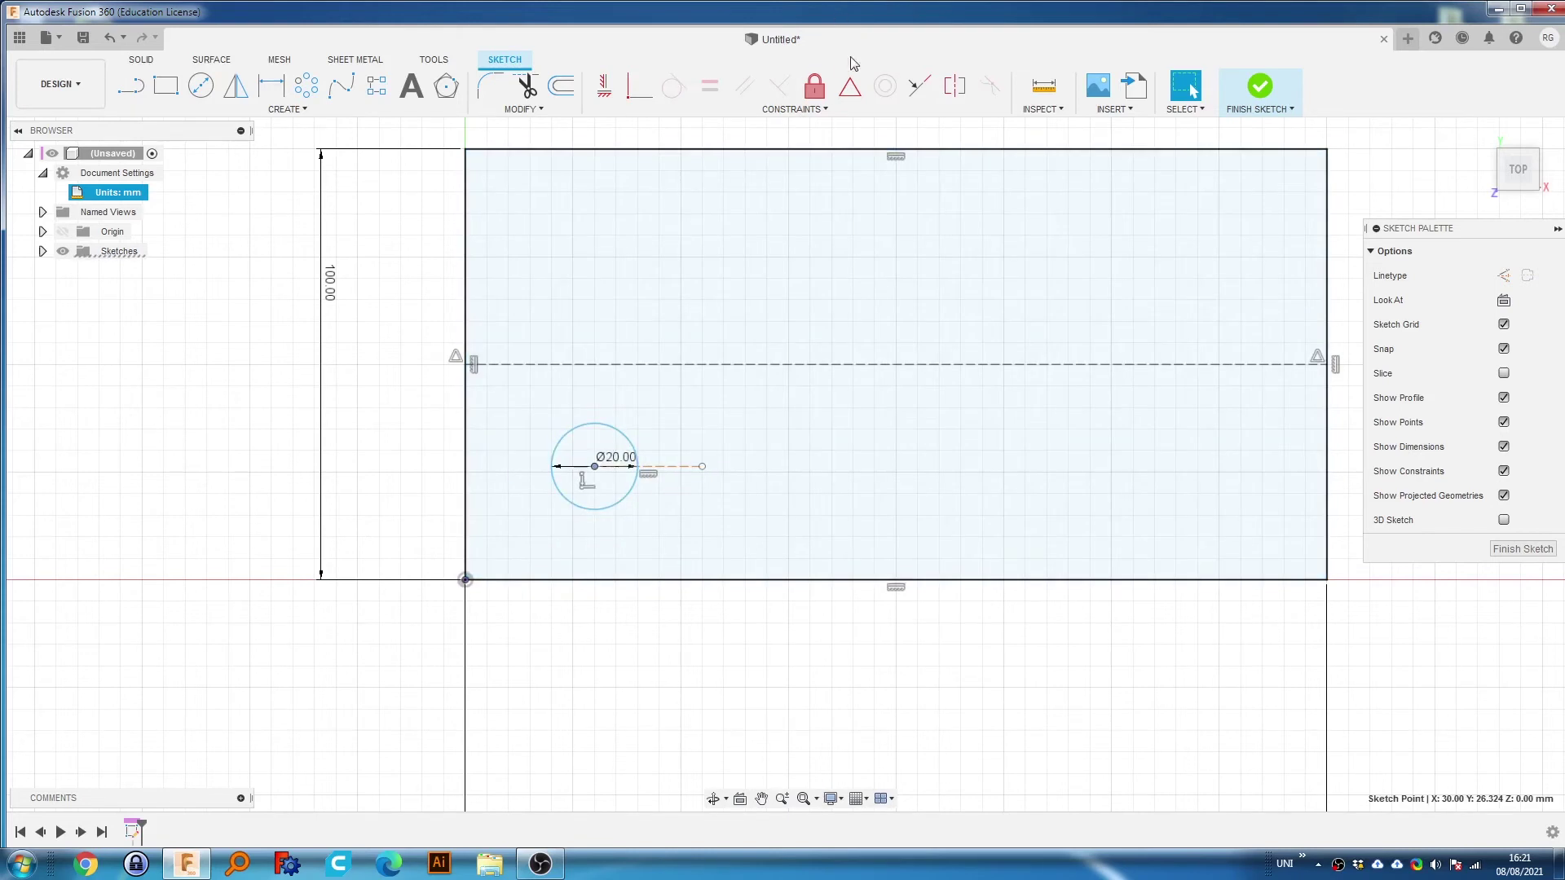
click(850, 86)
click(594, 466)
click(885, 365)
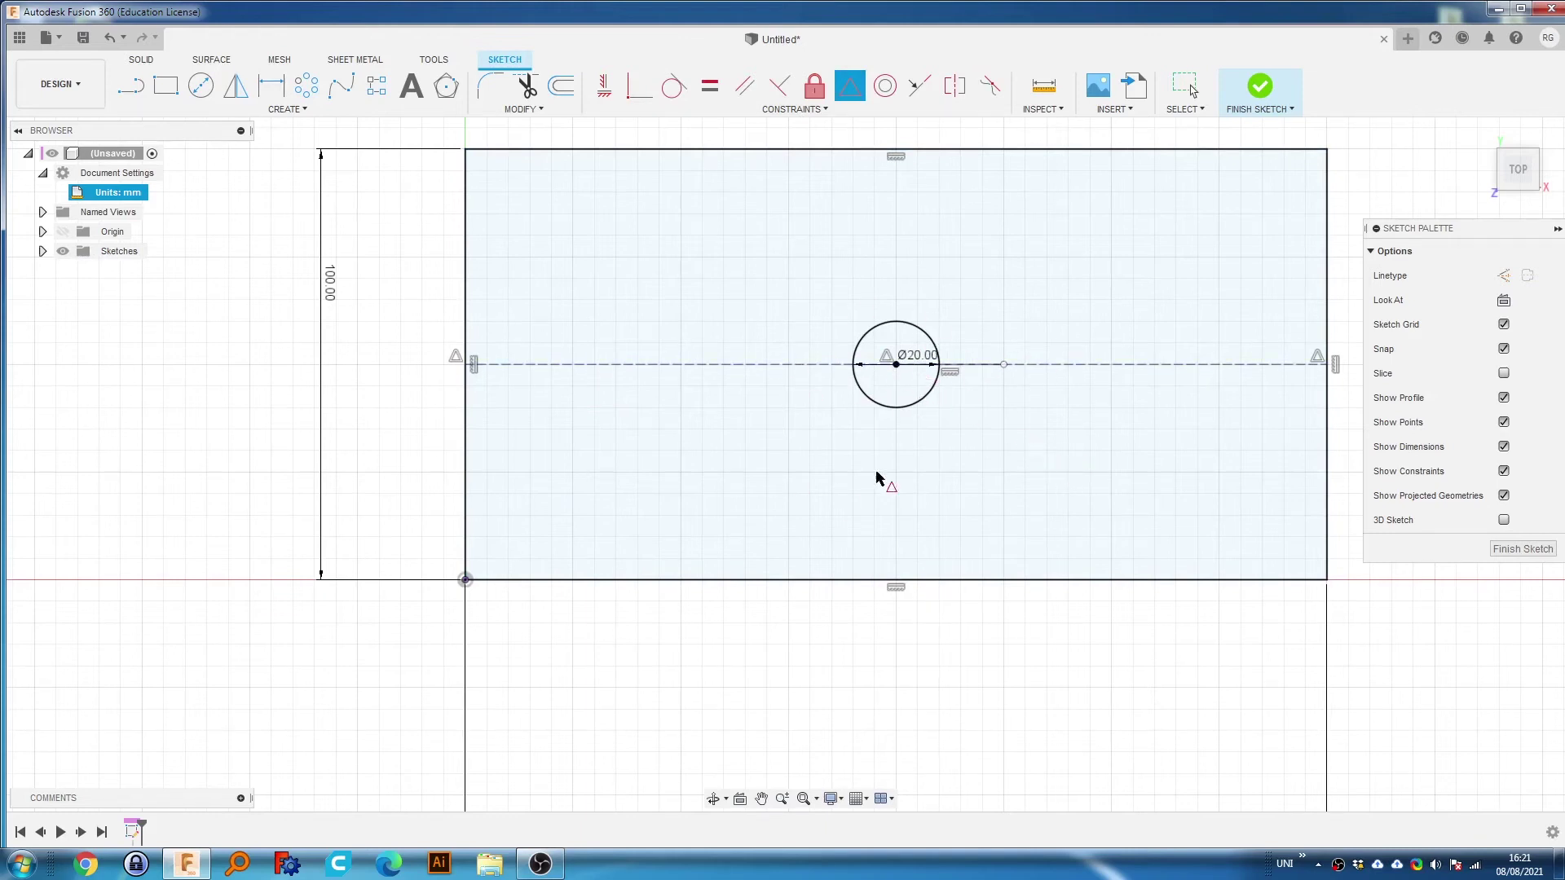
click(1185, 88)
key(ctrl+z)
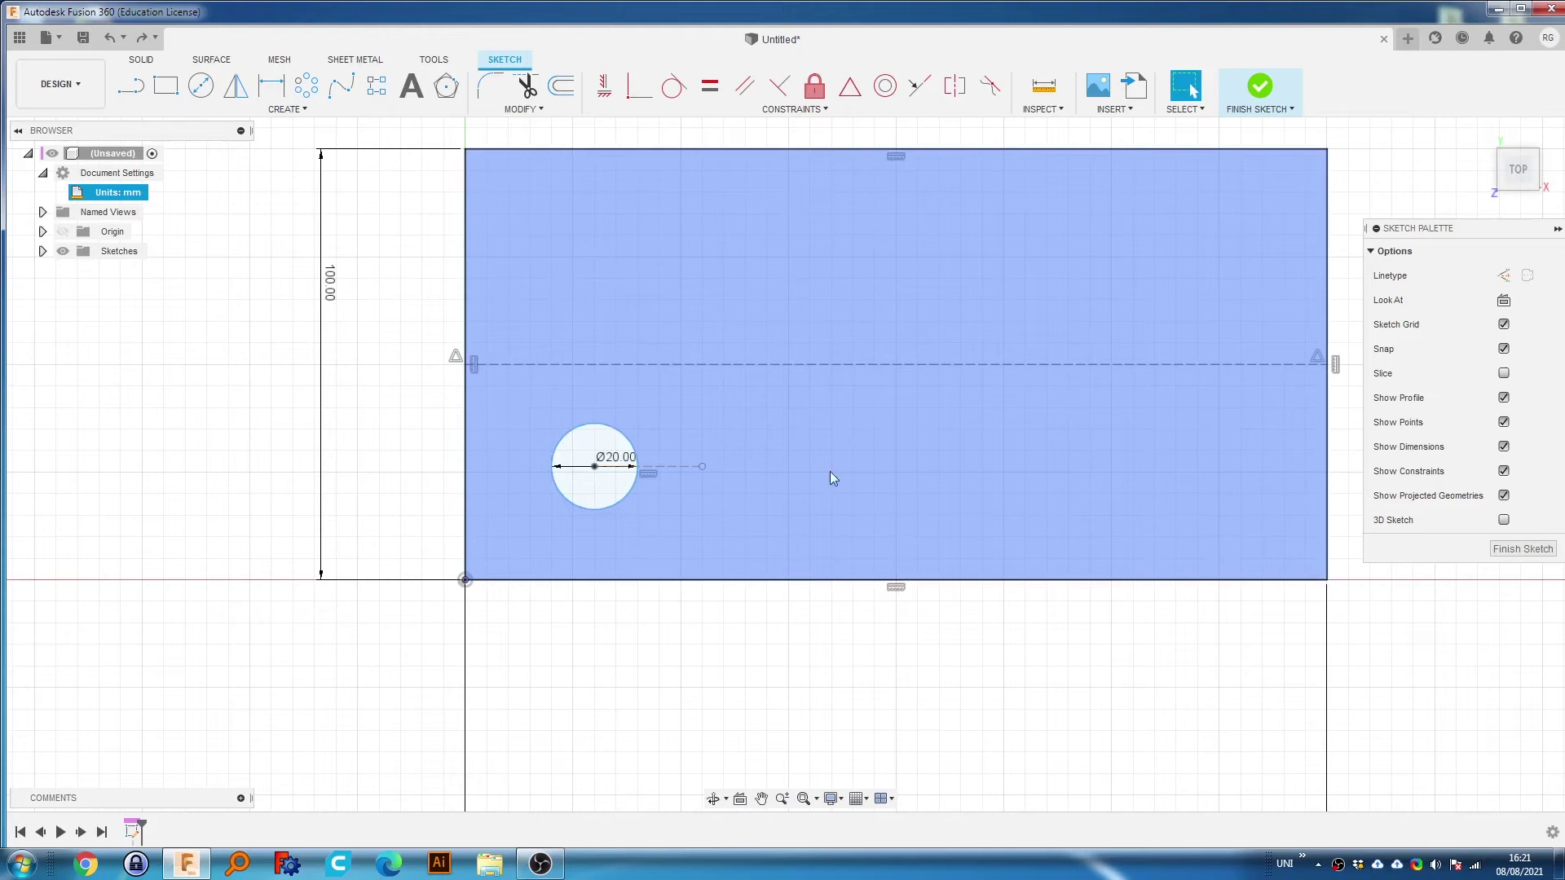
key(ctrl+z)
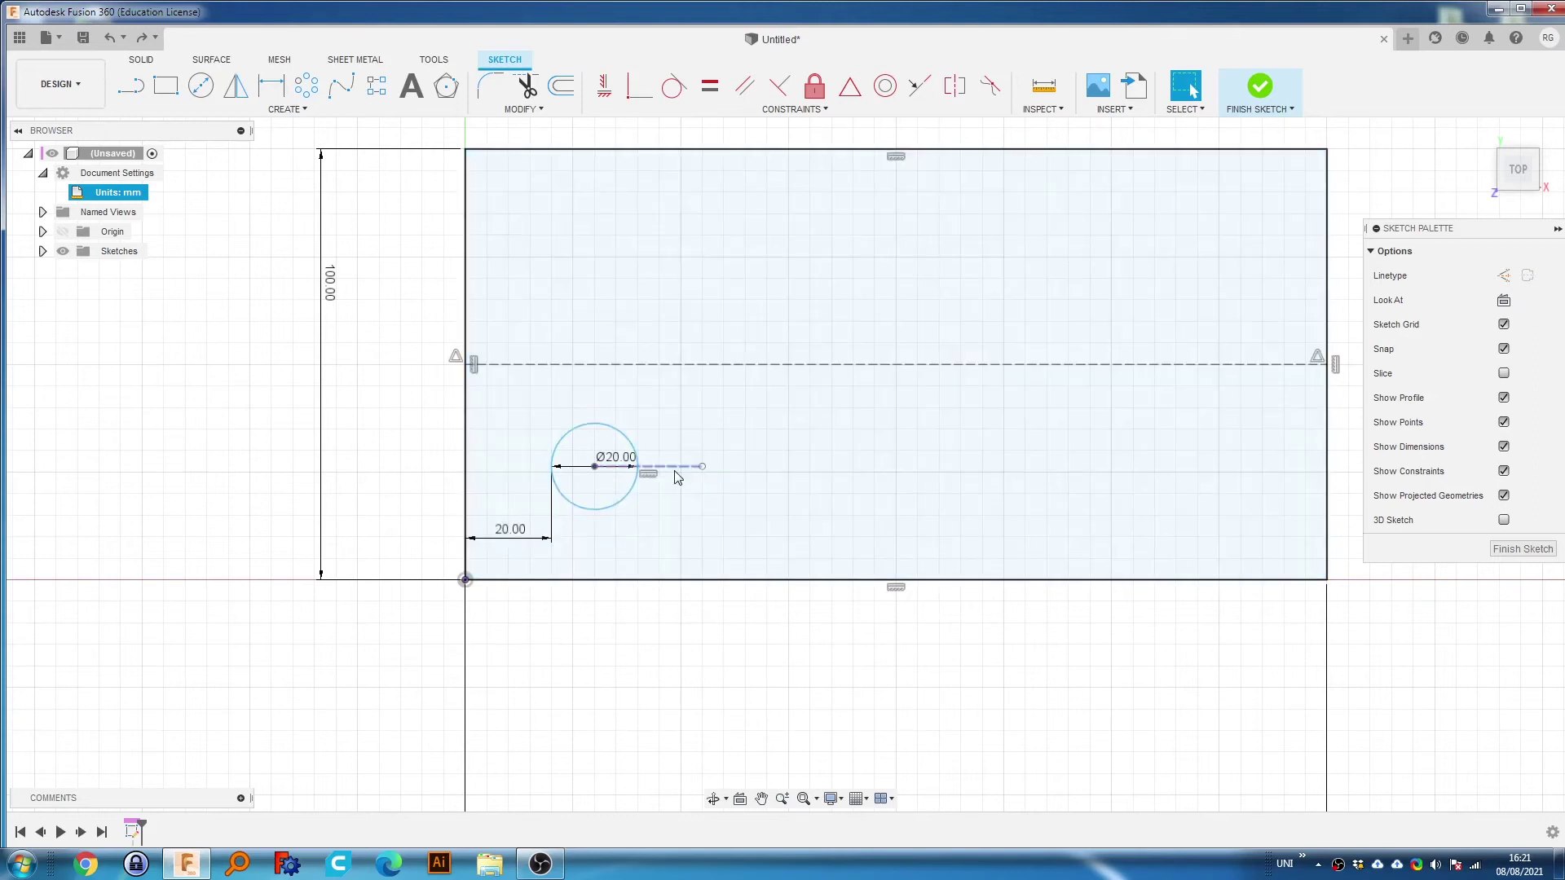
Apply a Collinear constraint between the circle's short construction line and the rectangle's long horizontal construction line.
click(804, 105)
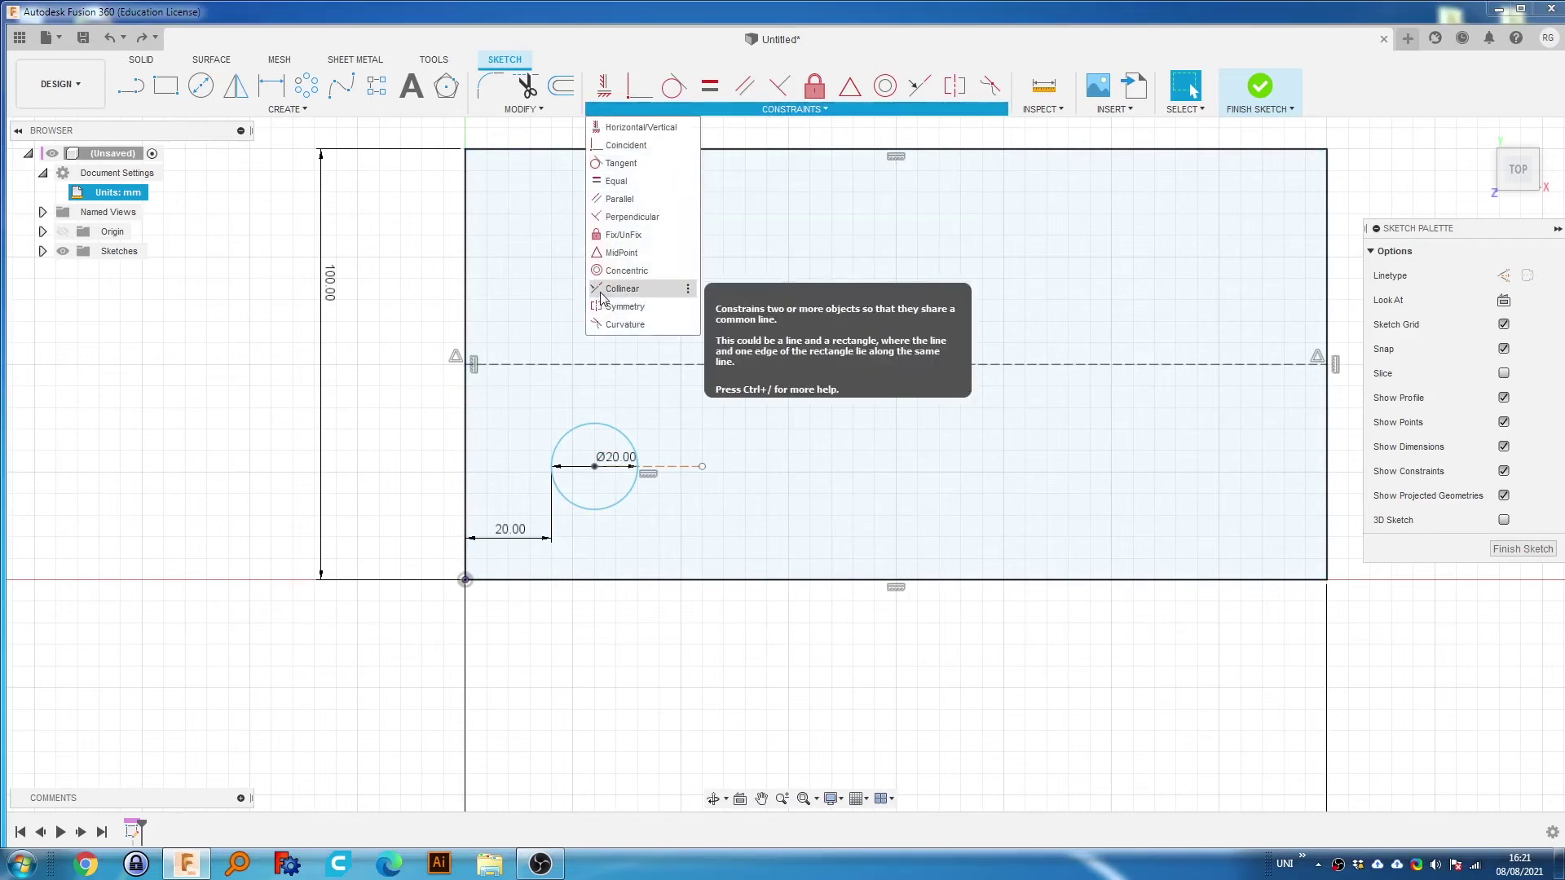
click(624, 290)
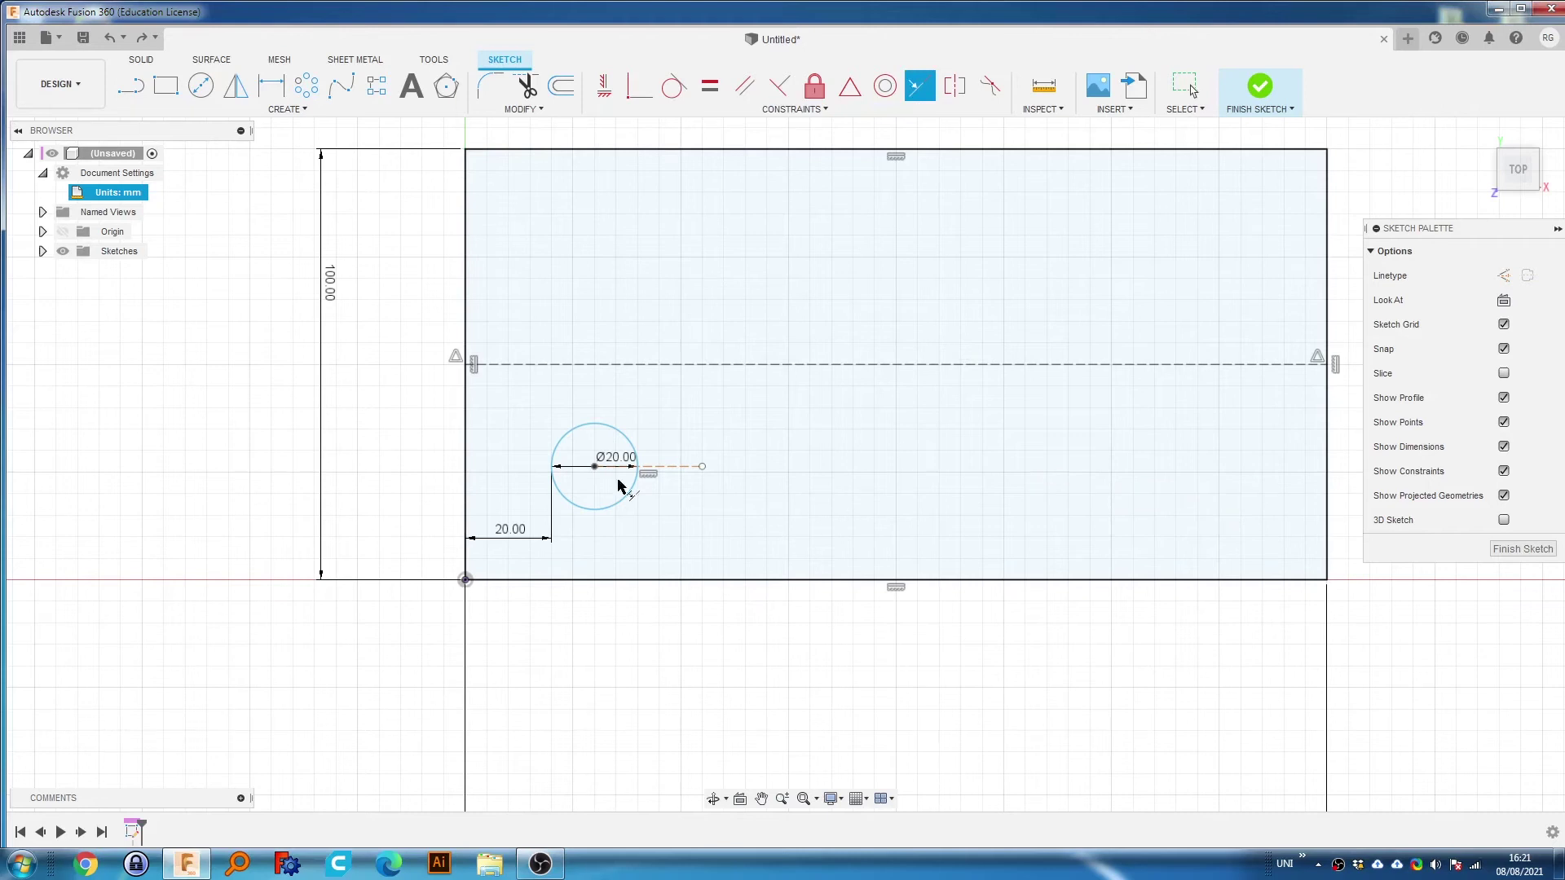
click(658, 466)
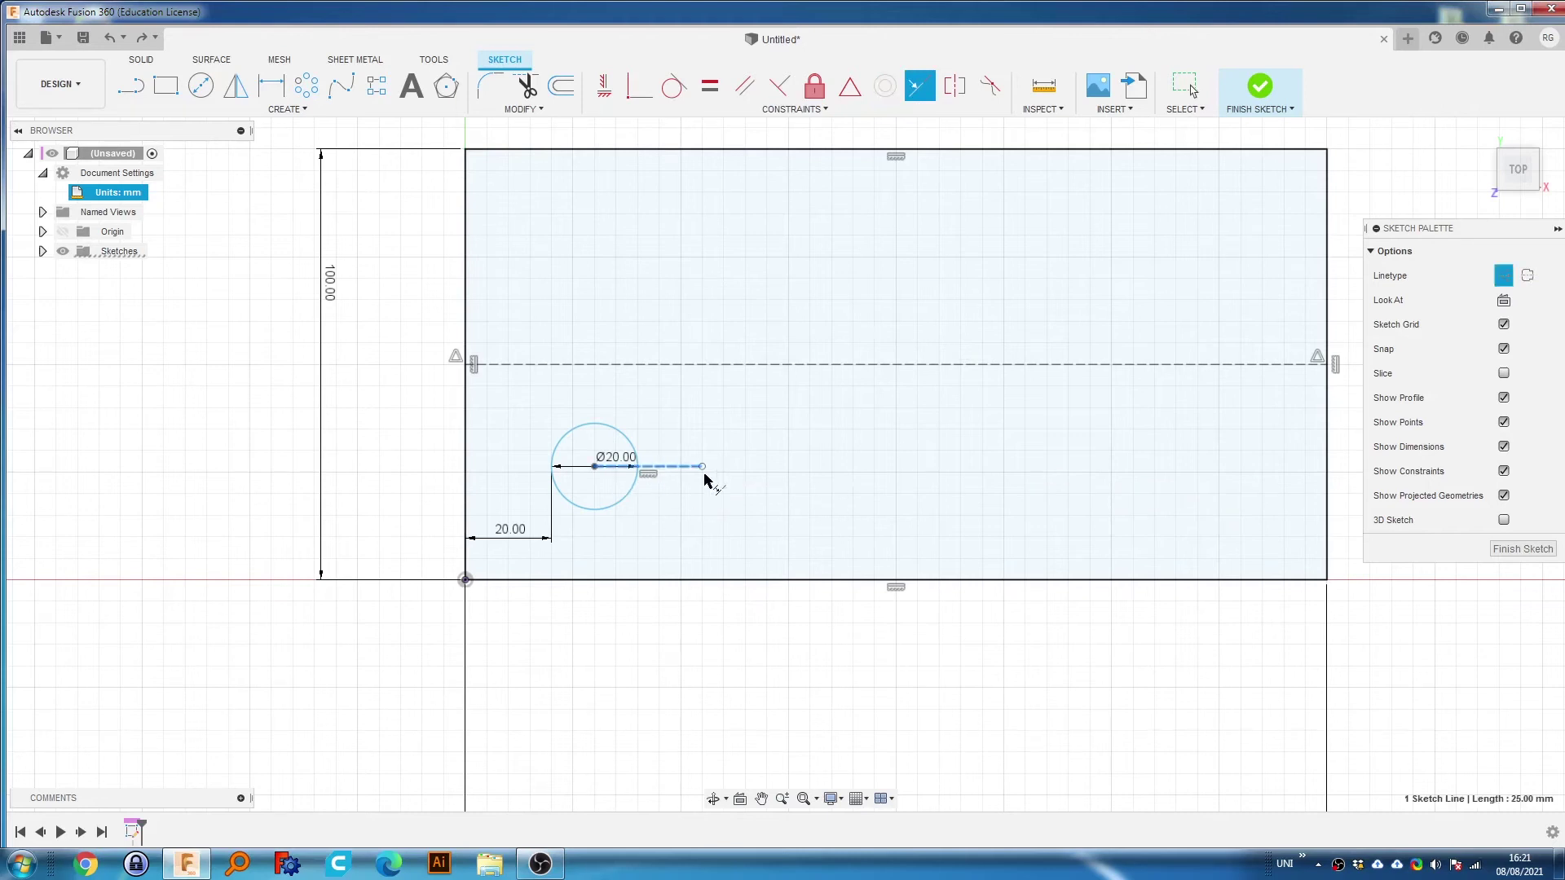
click(688, 366)
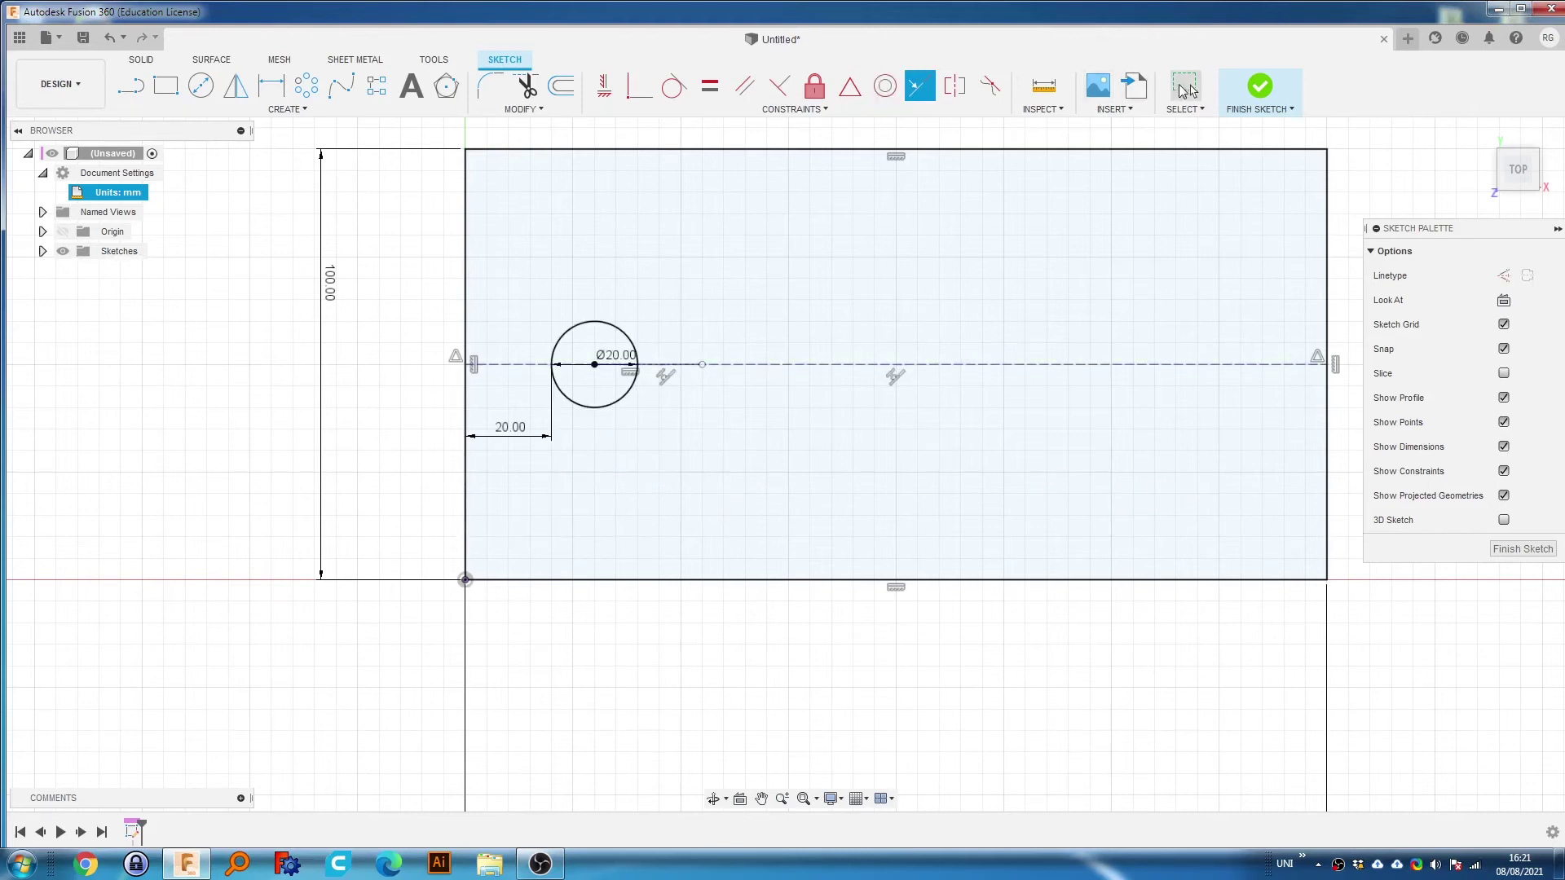
click(1184, 86)
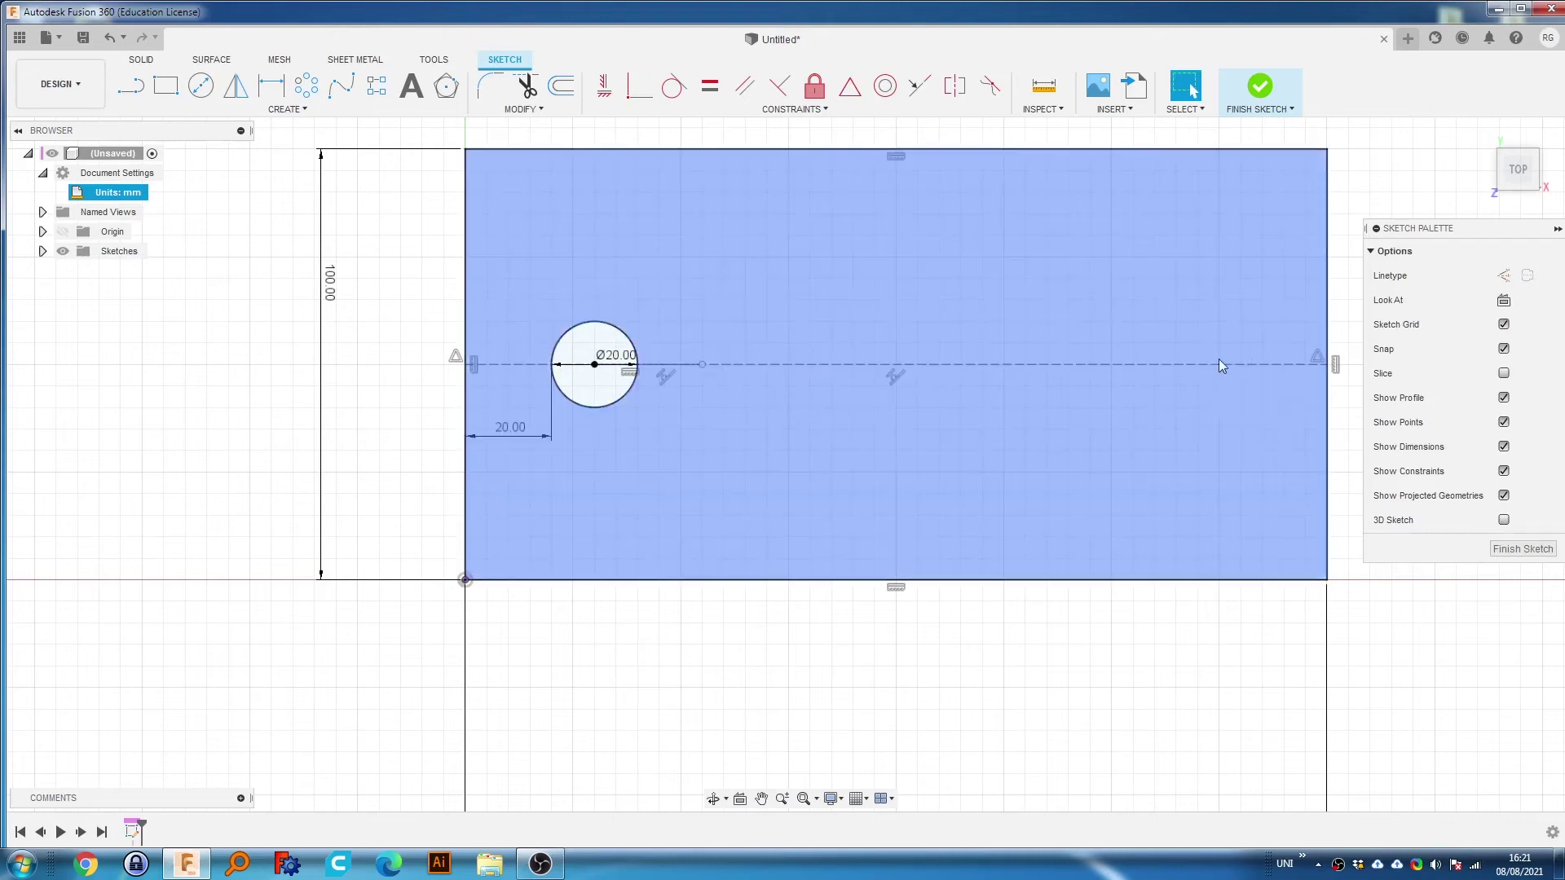
click(1300, 359)
click(1069, 600)
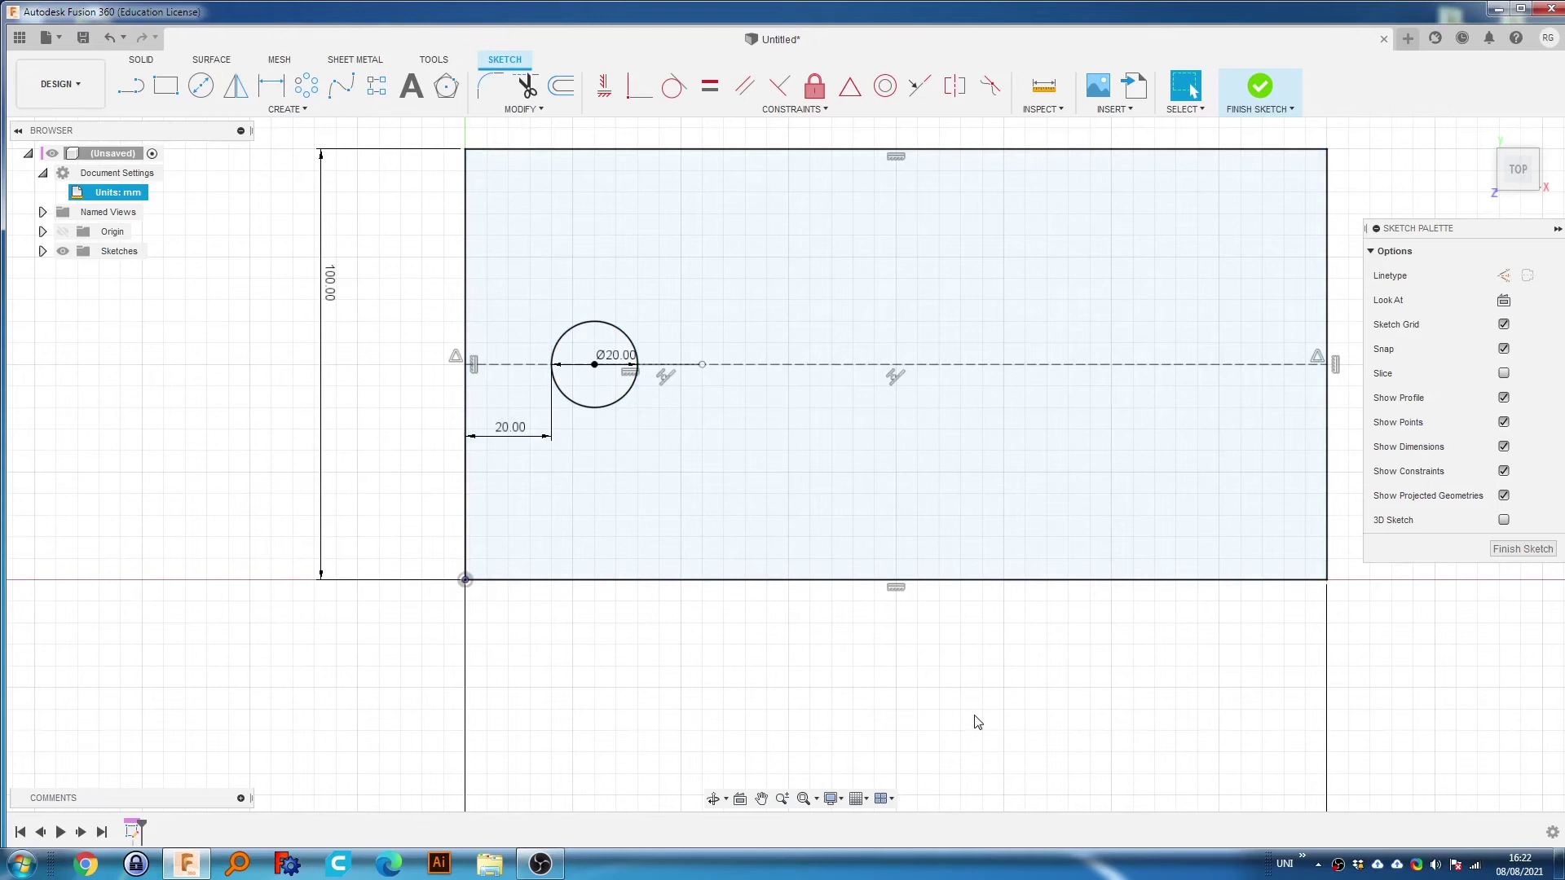
Draw a vertical construction line from the midpoint of the rectangle's top edge to the midpoint of its bottom edge.
key(l)
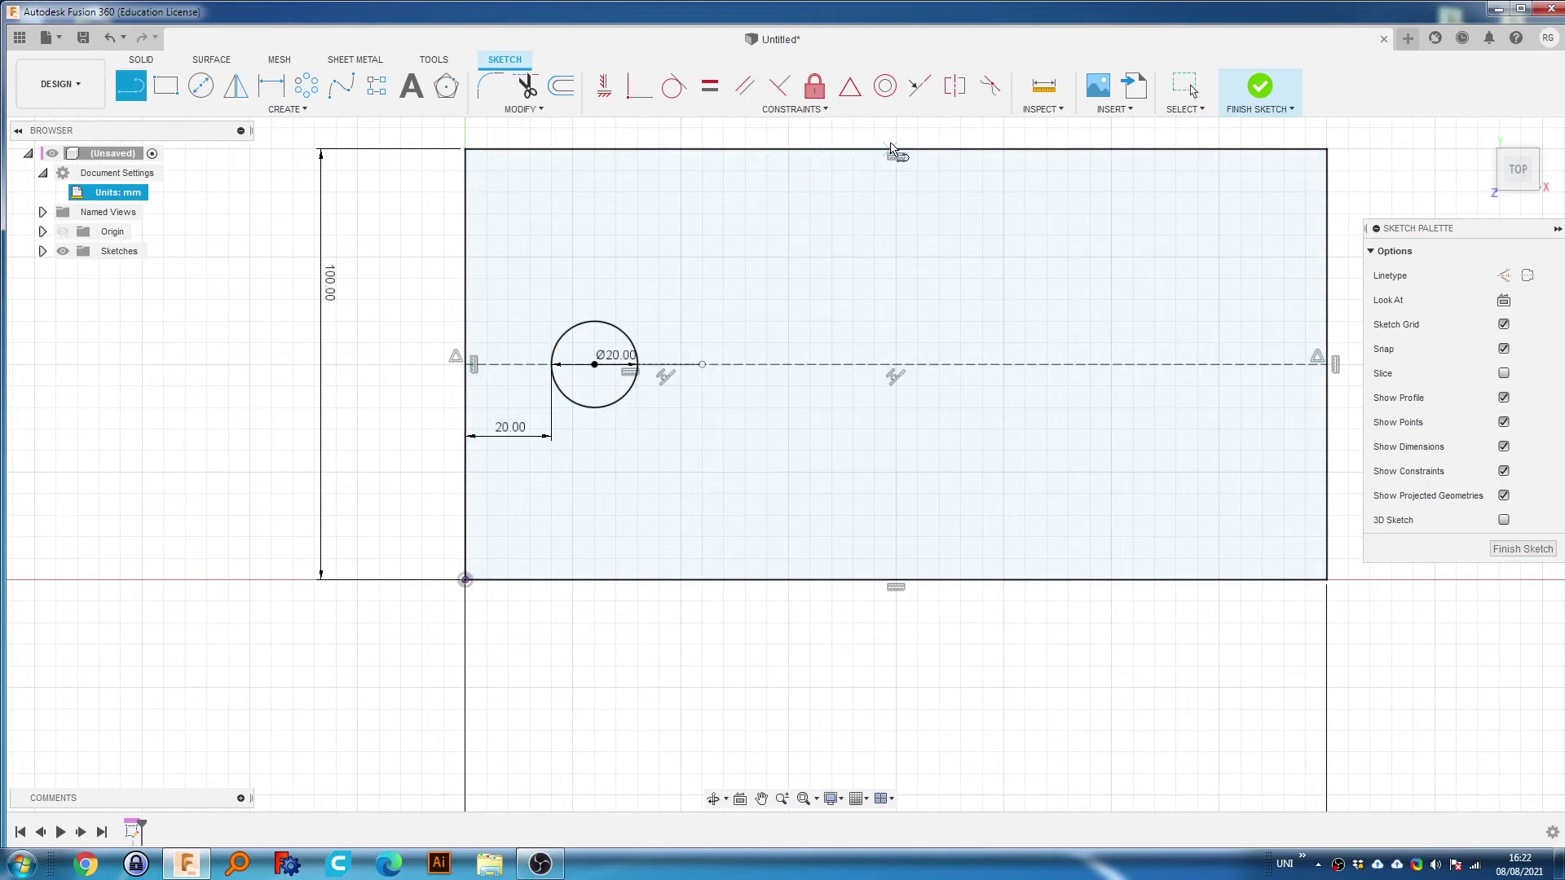
key(x)
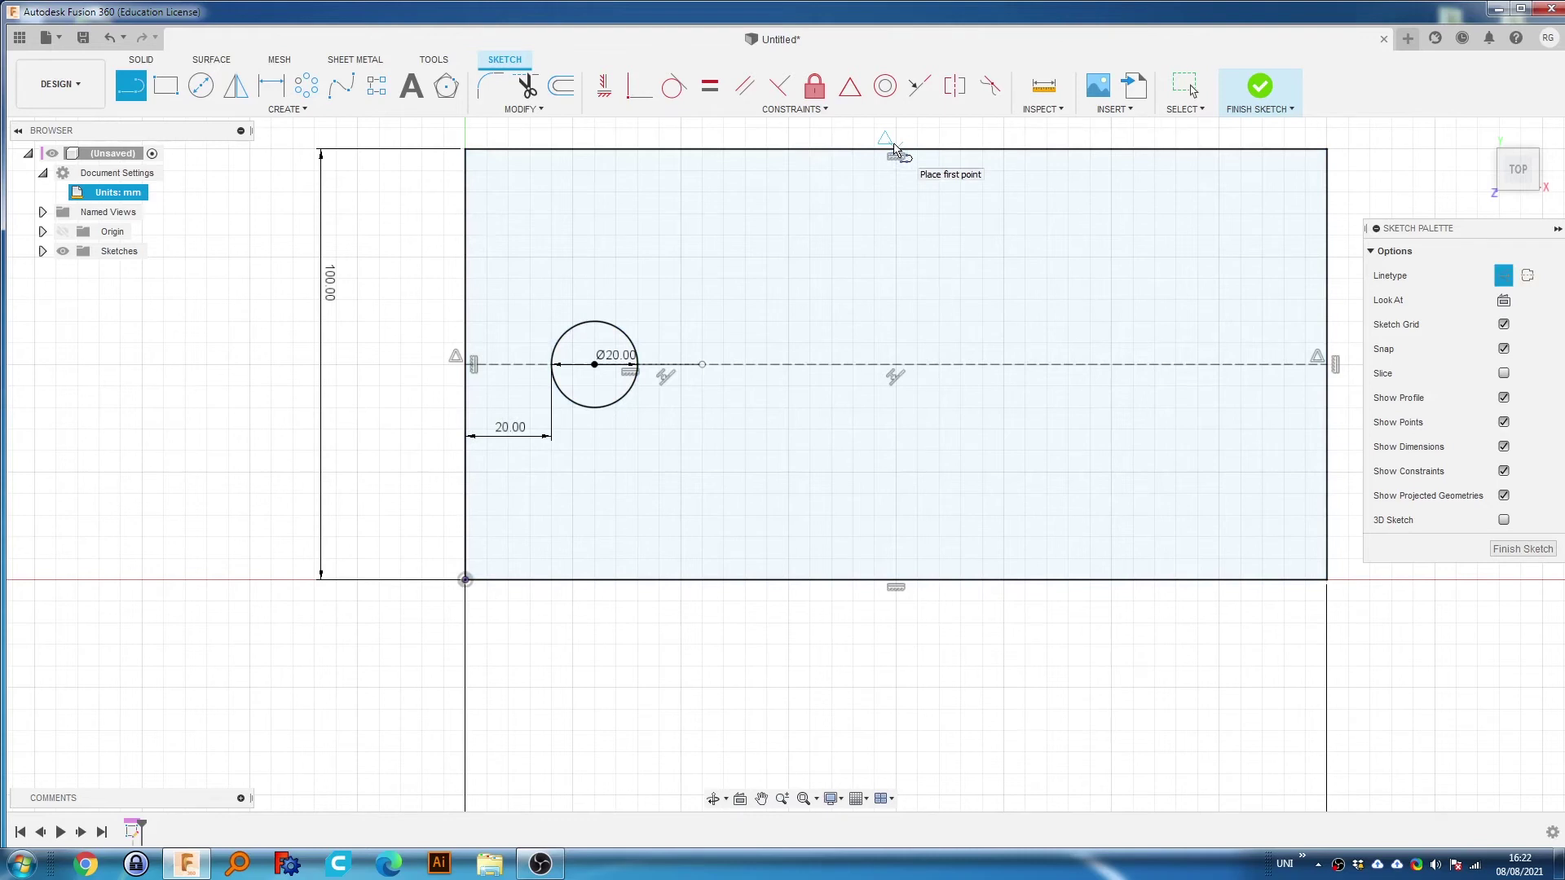
click(894, 149)
double_click(896, 580)
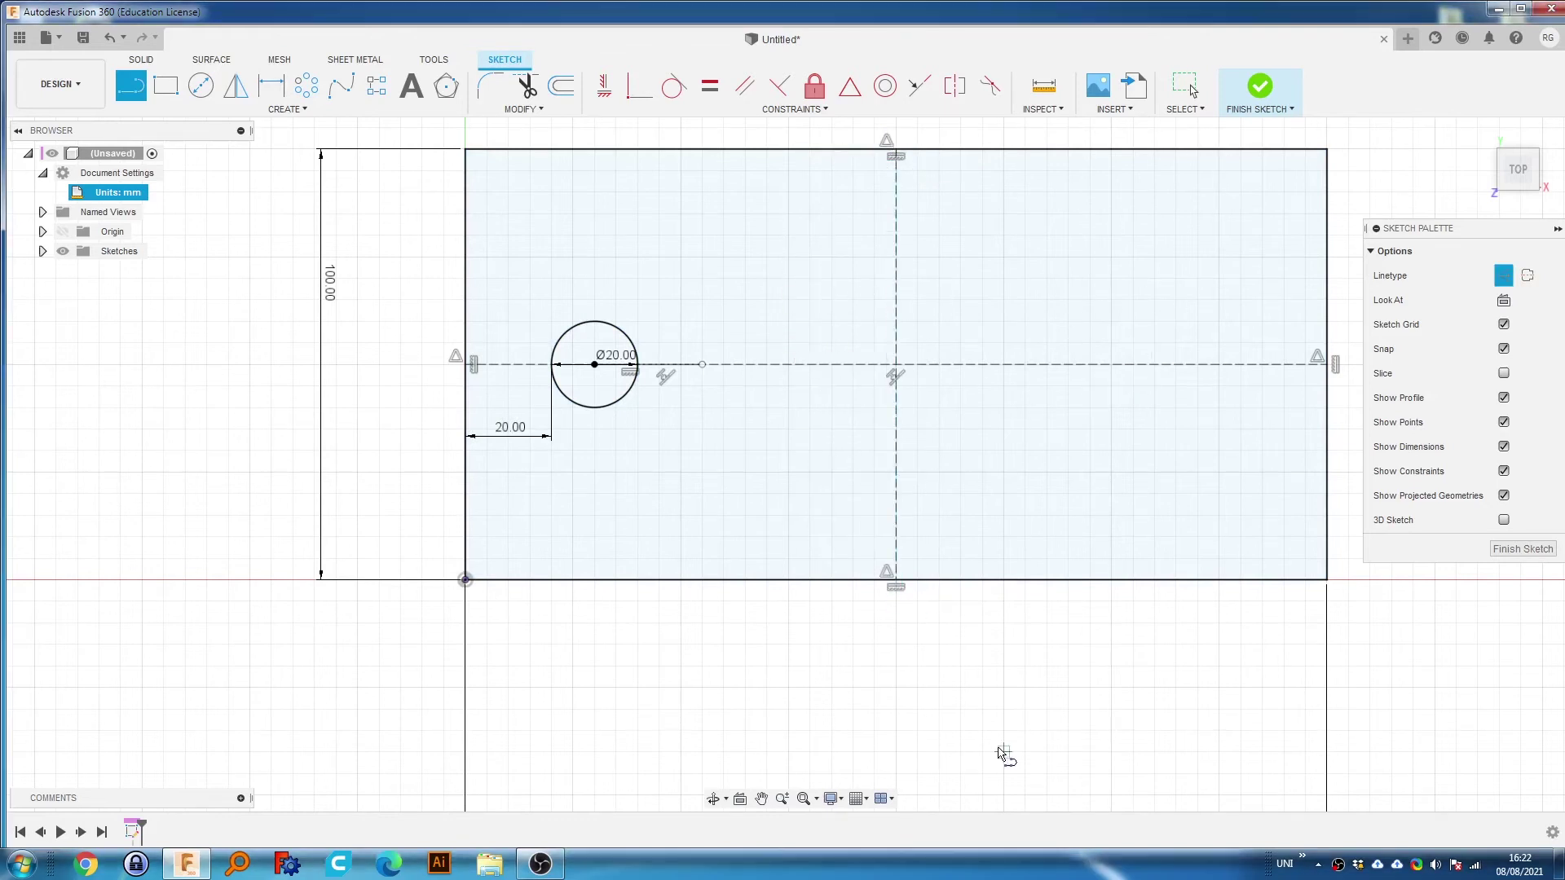
key(Escape)
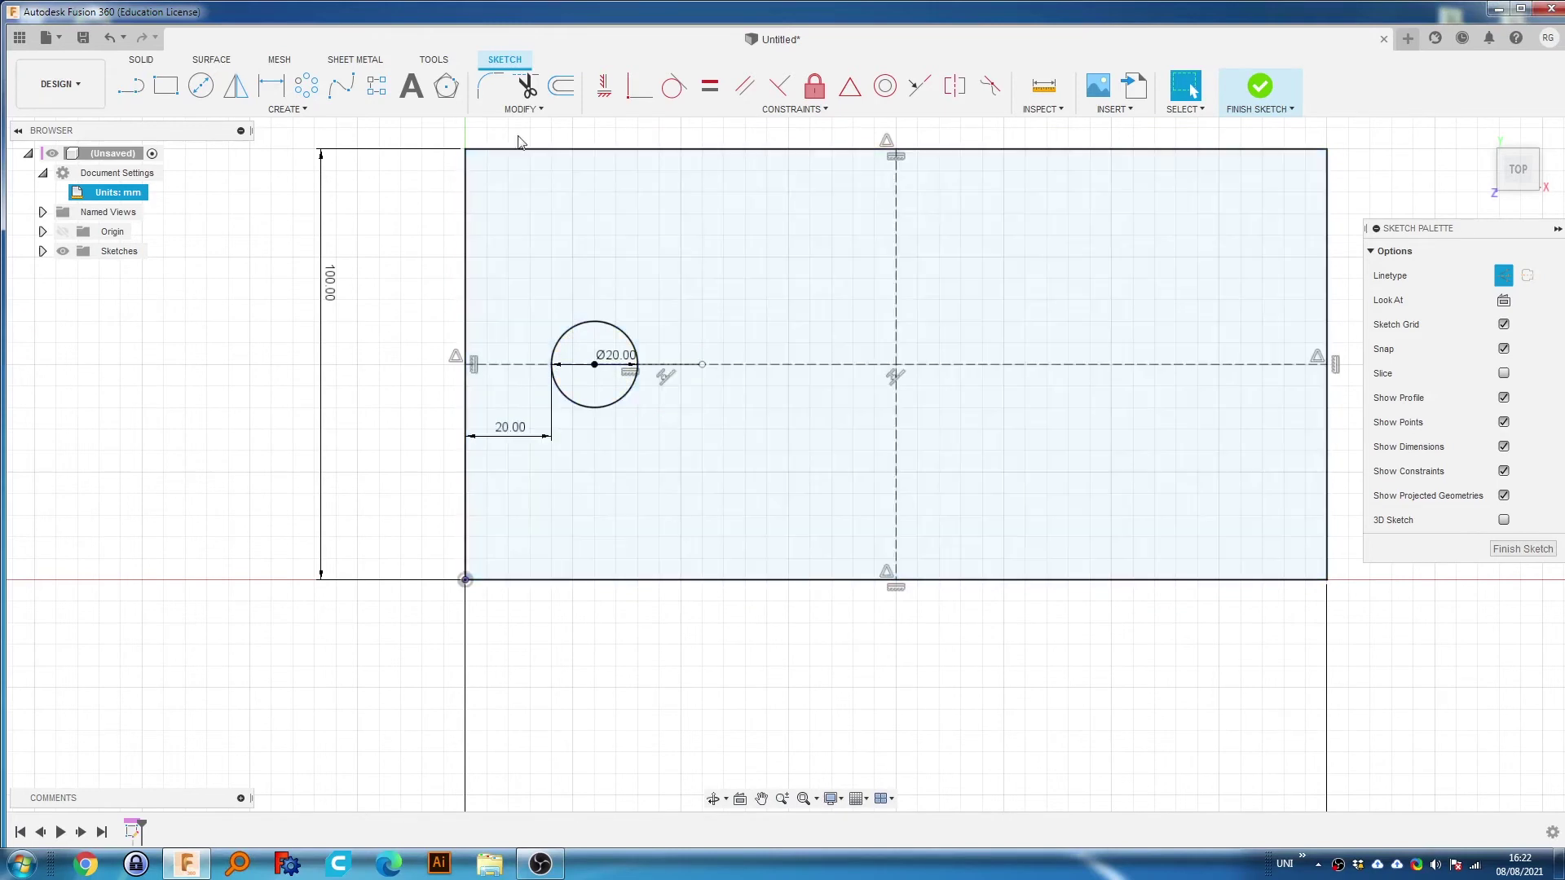
Mirror the 20 mm circle about the vertical construction line.
click(237, 88)
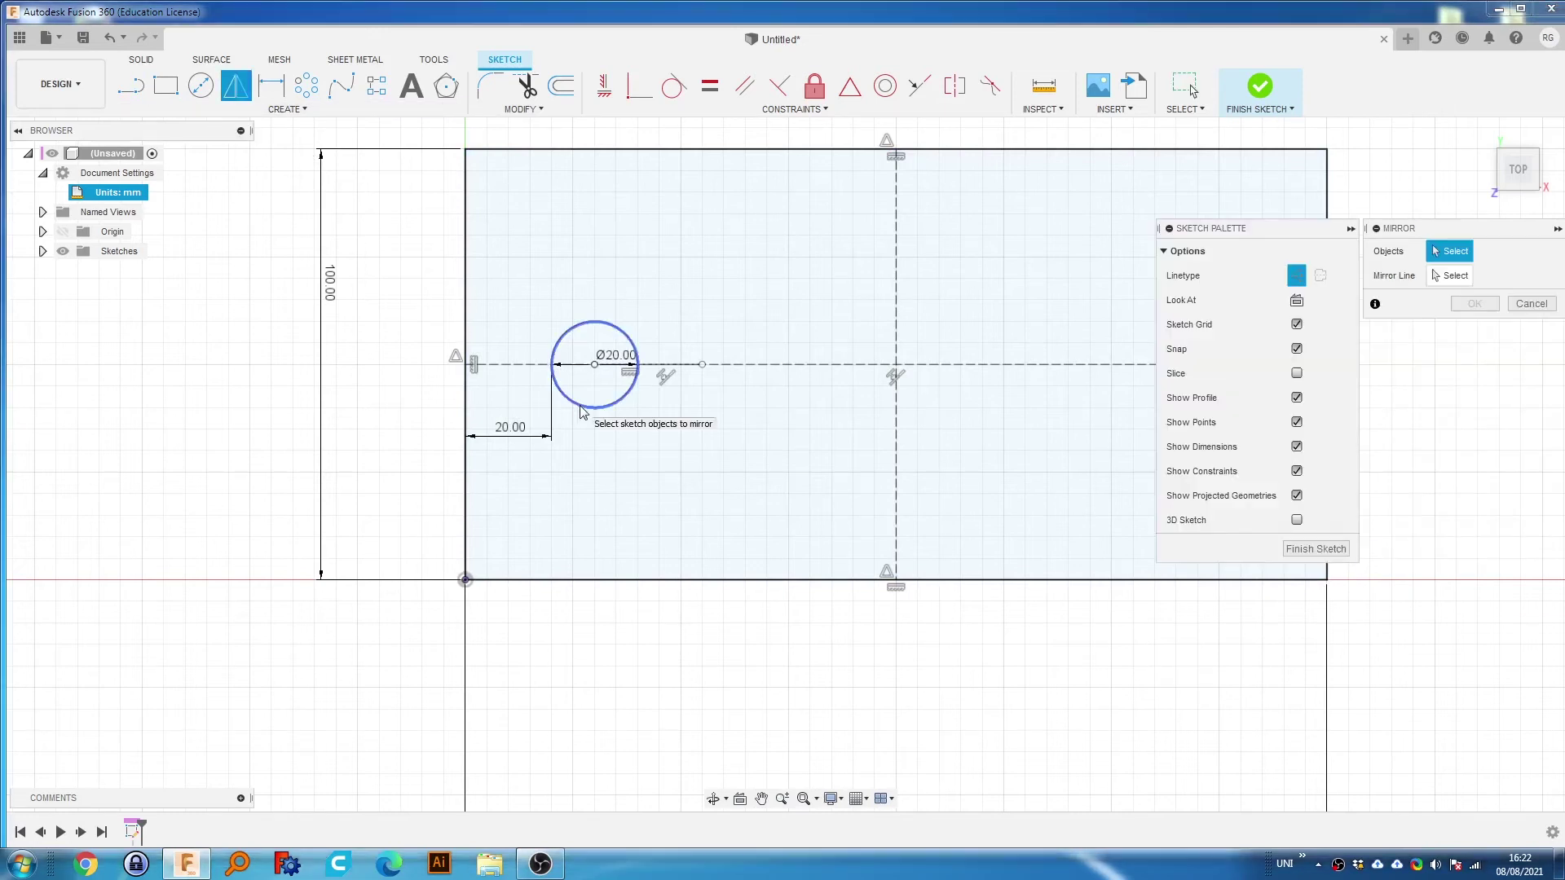
click(582, 410)
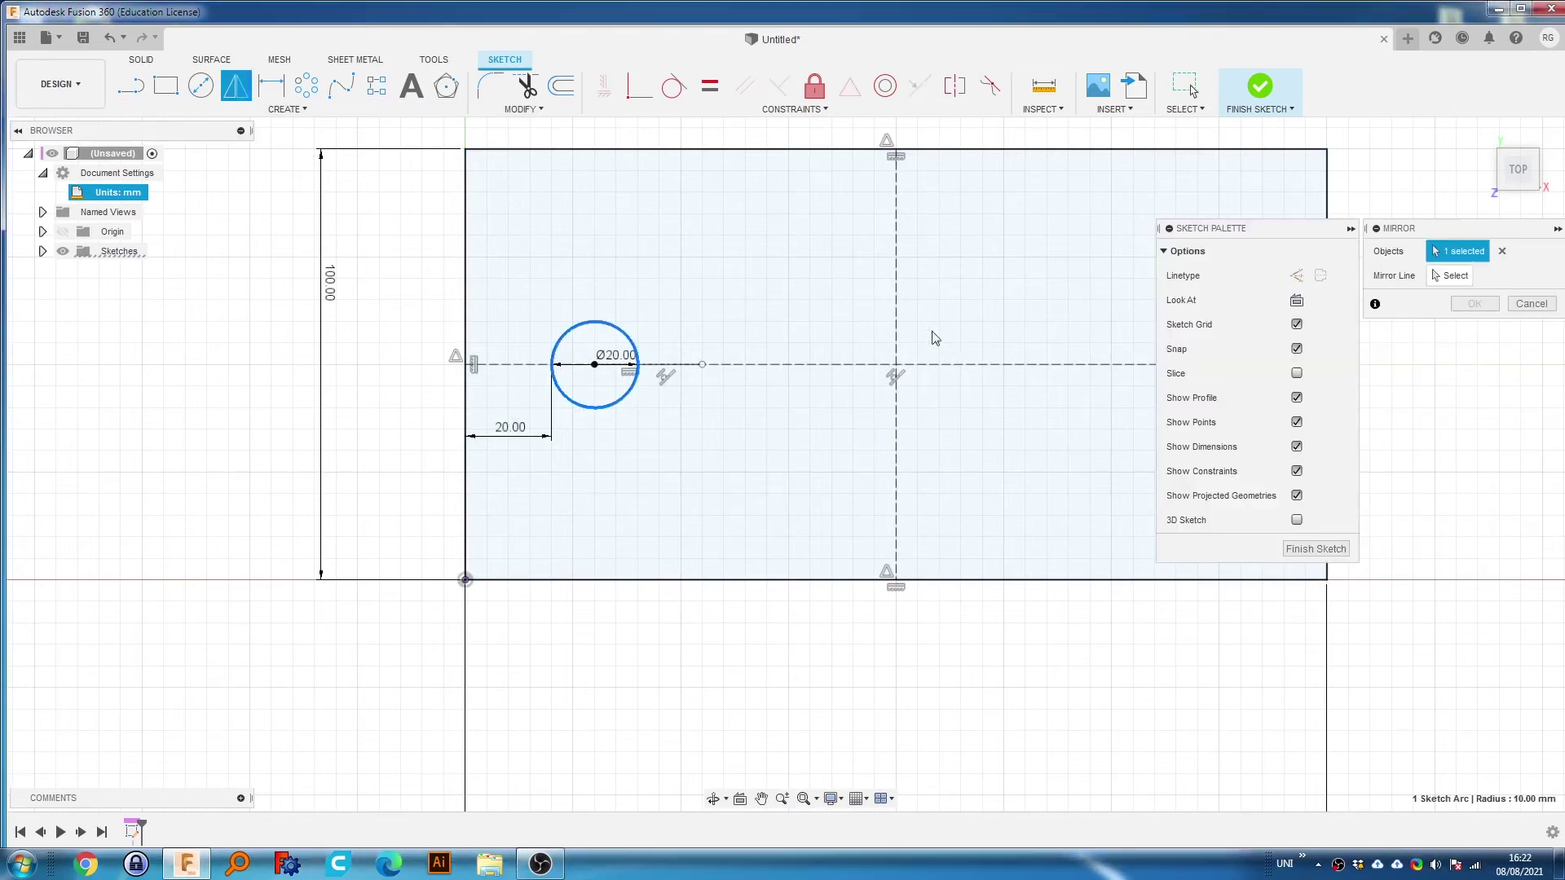
click(1449, 275)
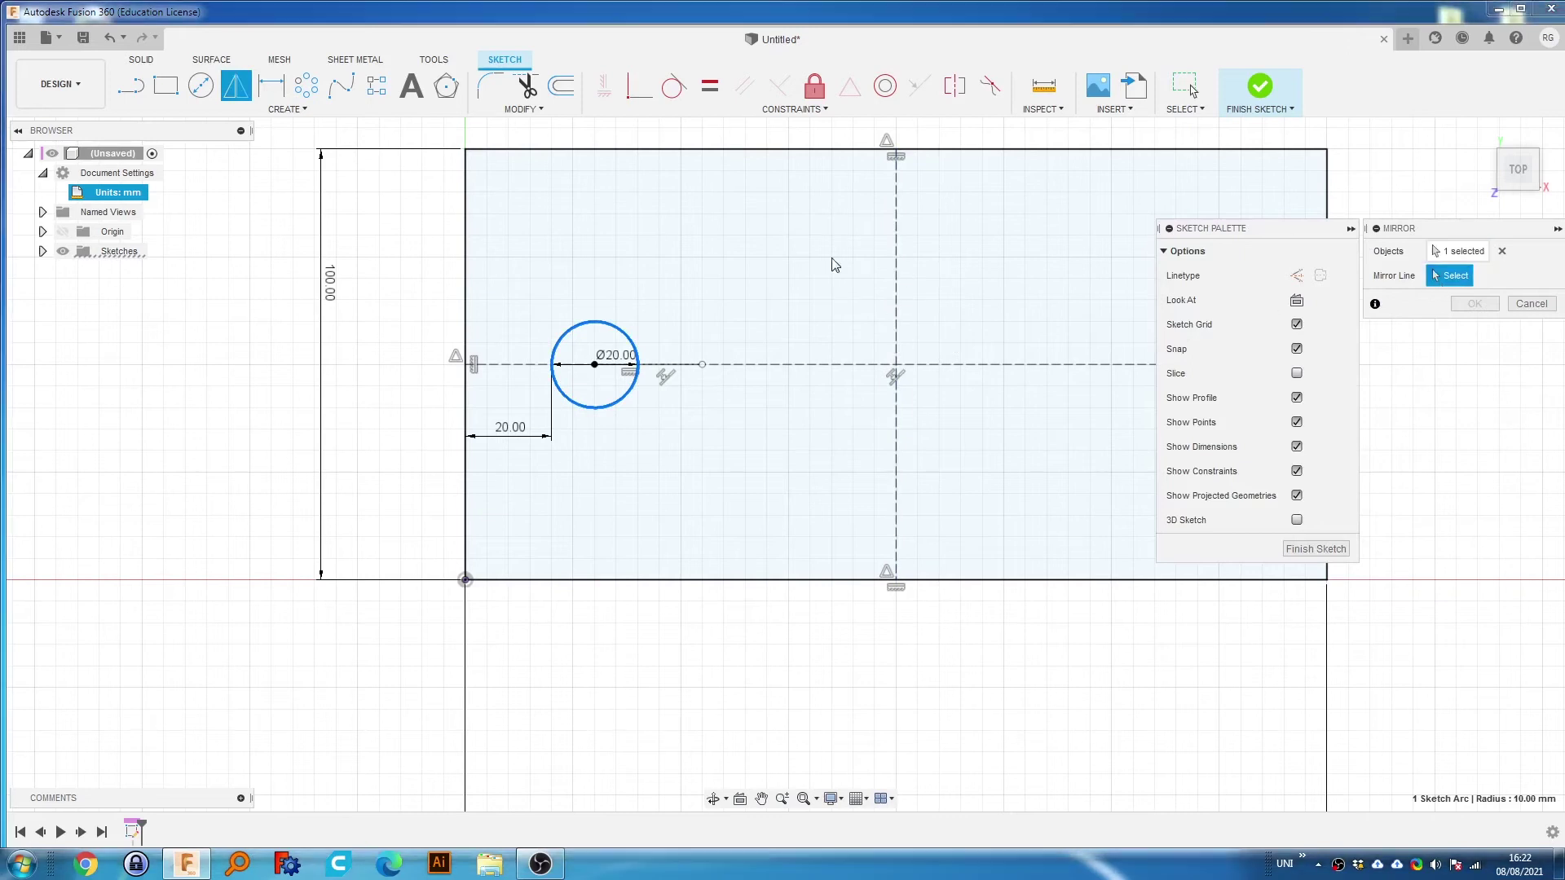
click(893, 214)
middle_drag(1088, 645, 806, 654)
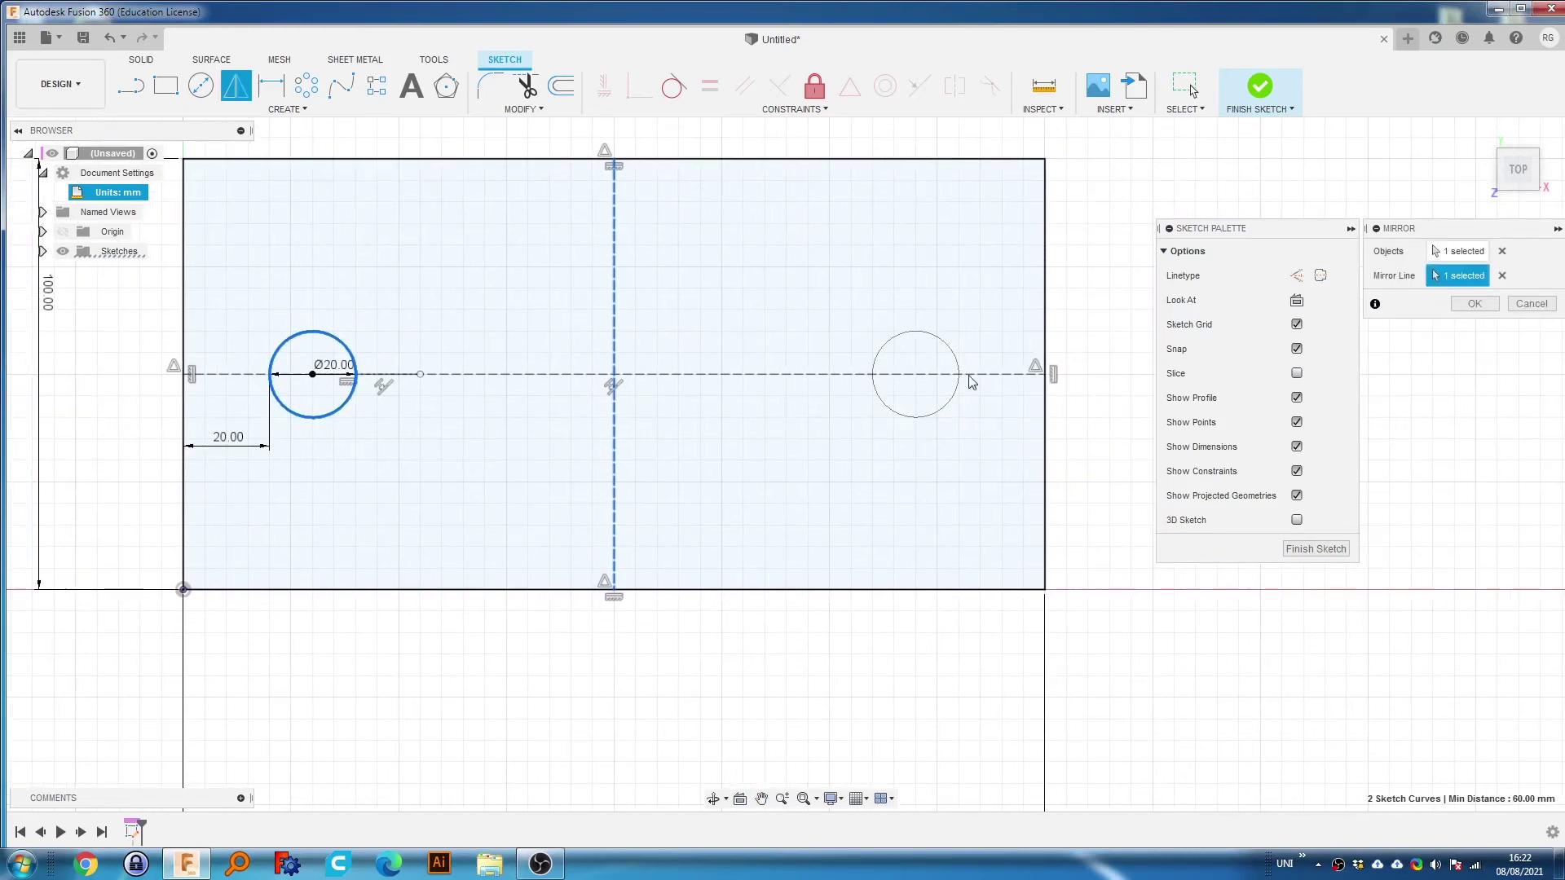
click(1474, 304)
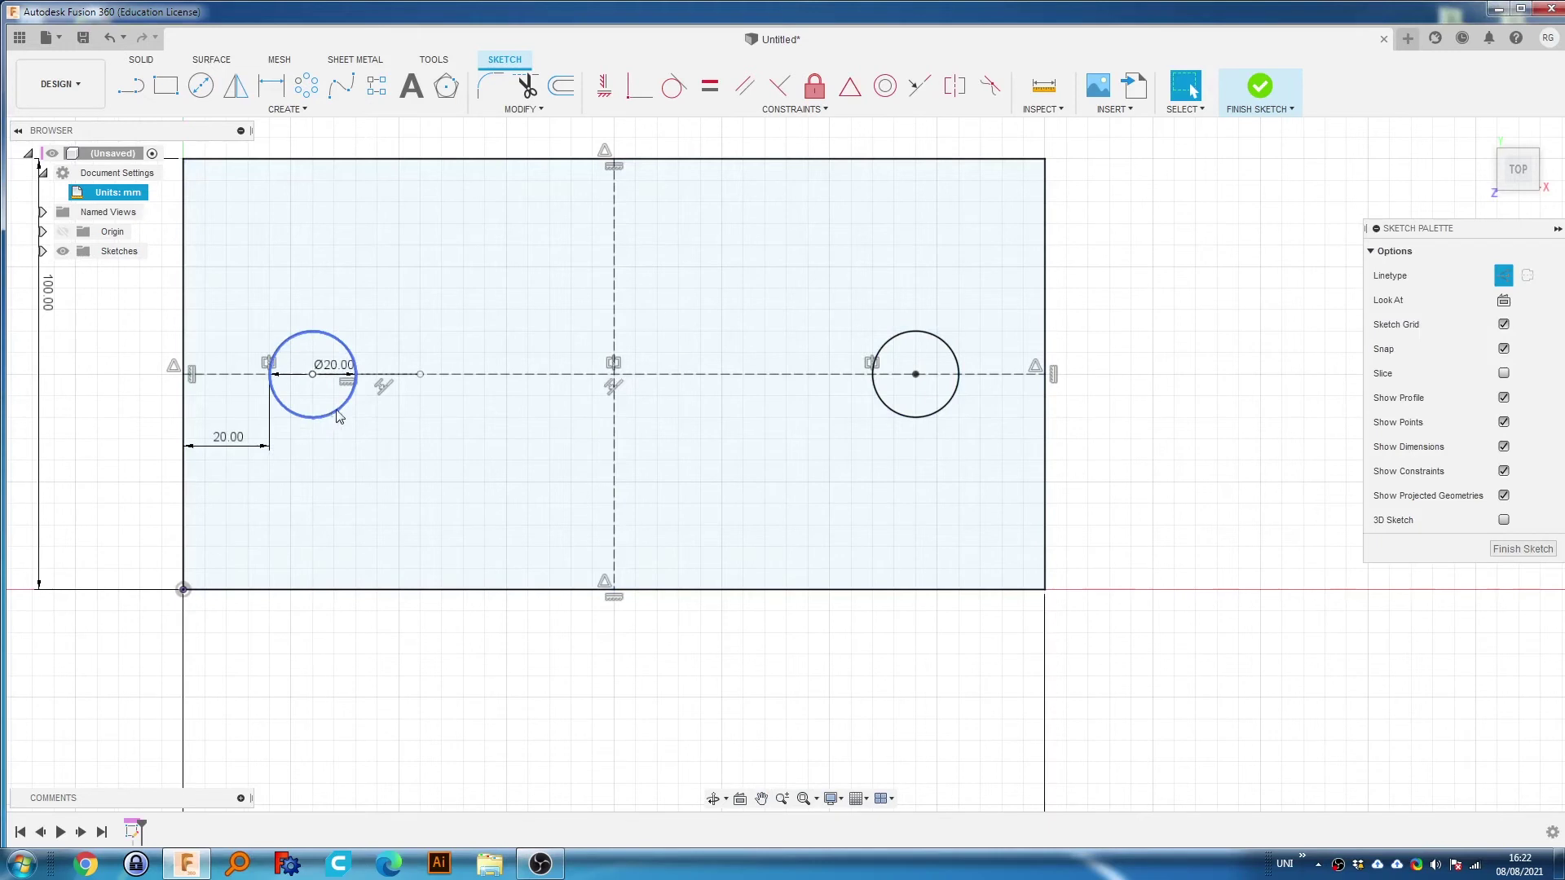
click(826, 320)
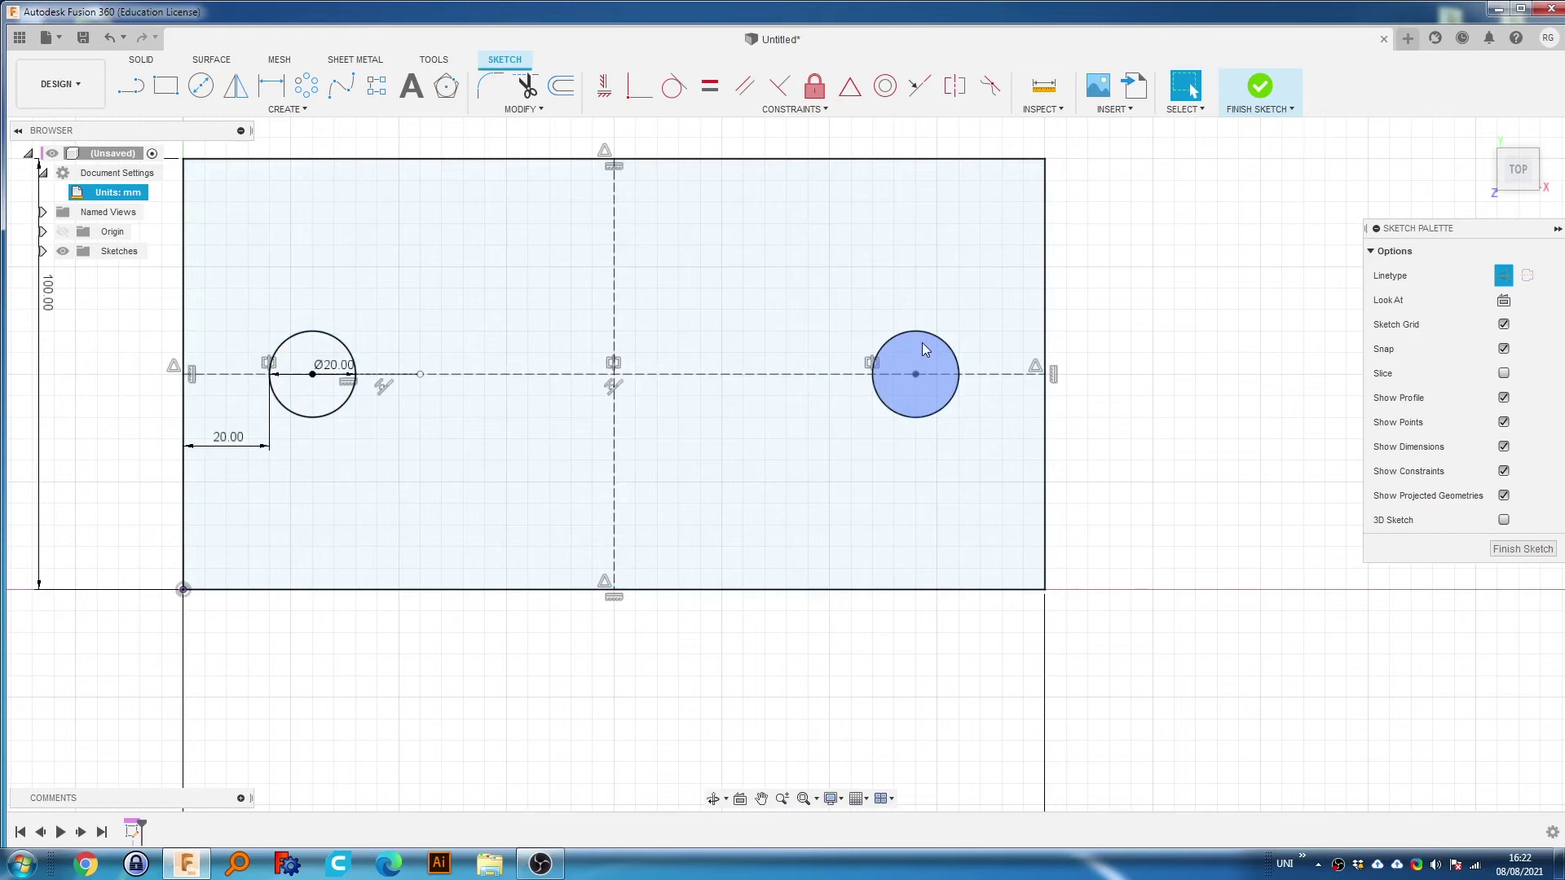
Set the original circle's distance from the rectangle's left edge to 50 mm and change it back to 20 mm.
double_click(228, 437)
text(20)
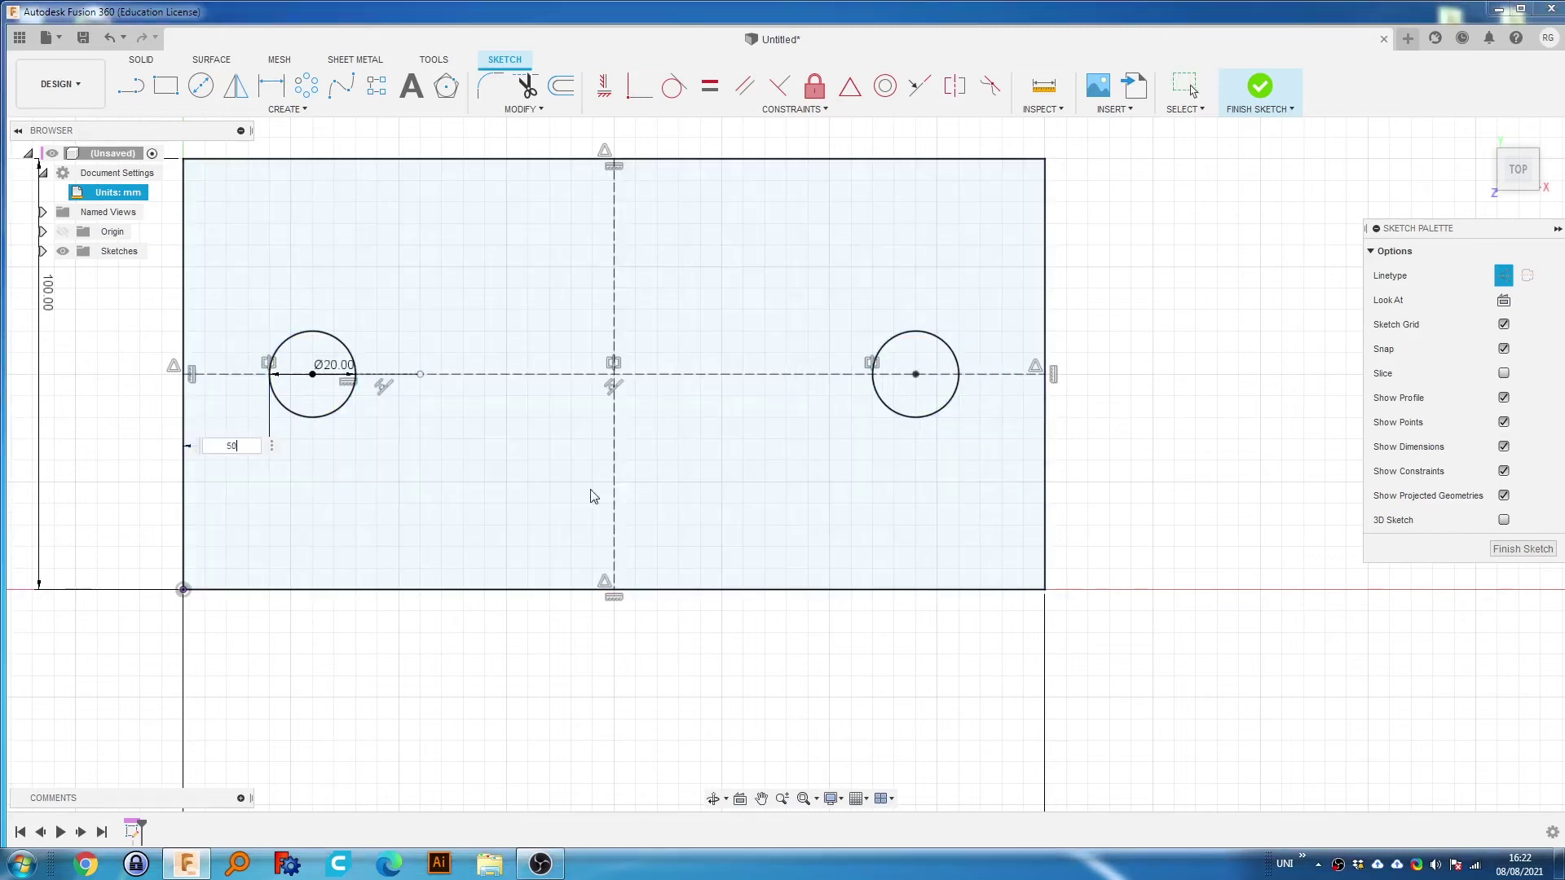
key(Return)
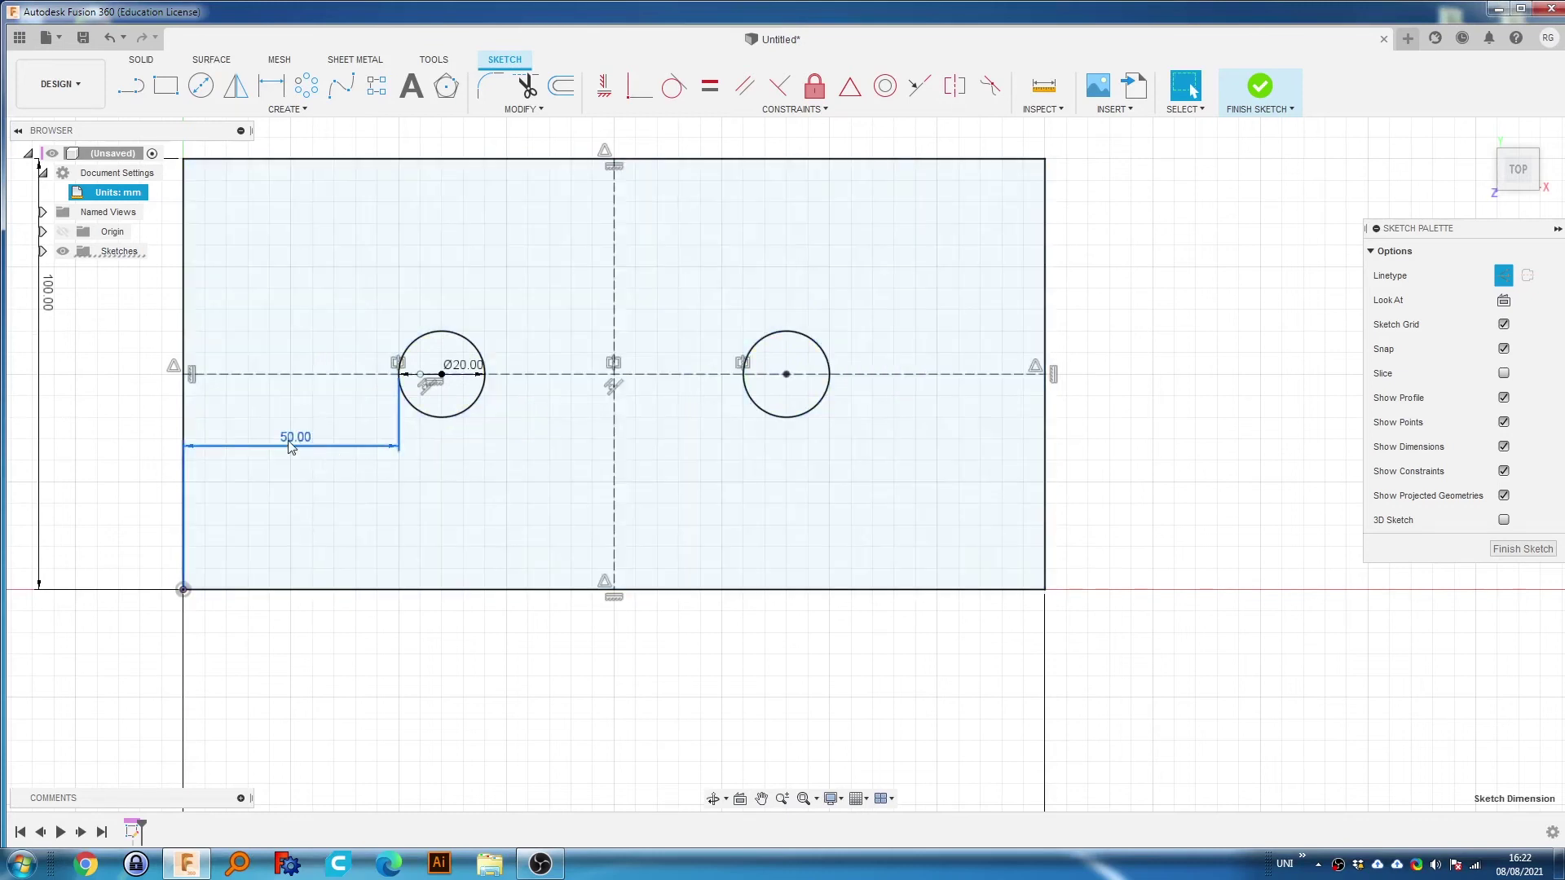
double_click(291, 444)
key(Right)
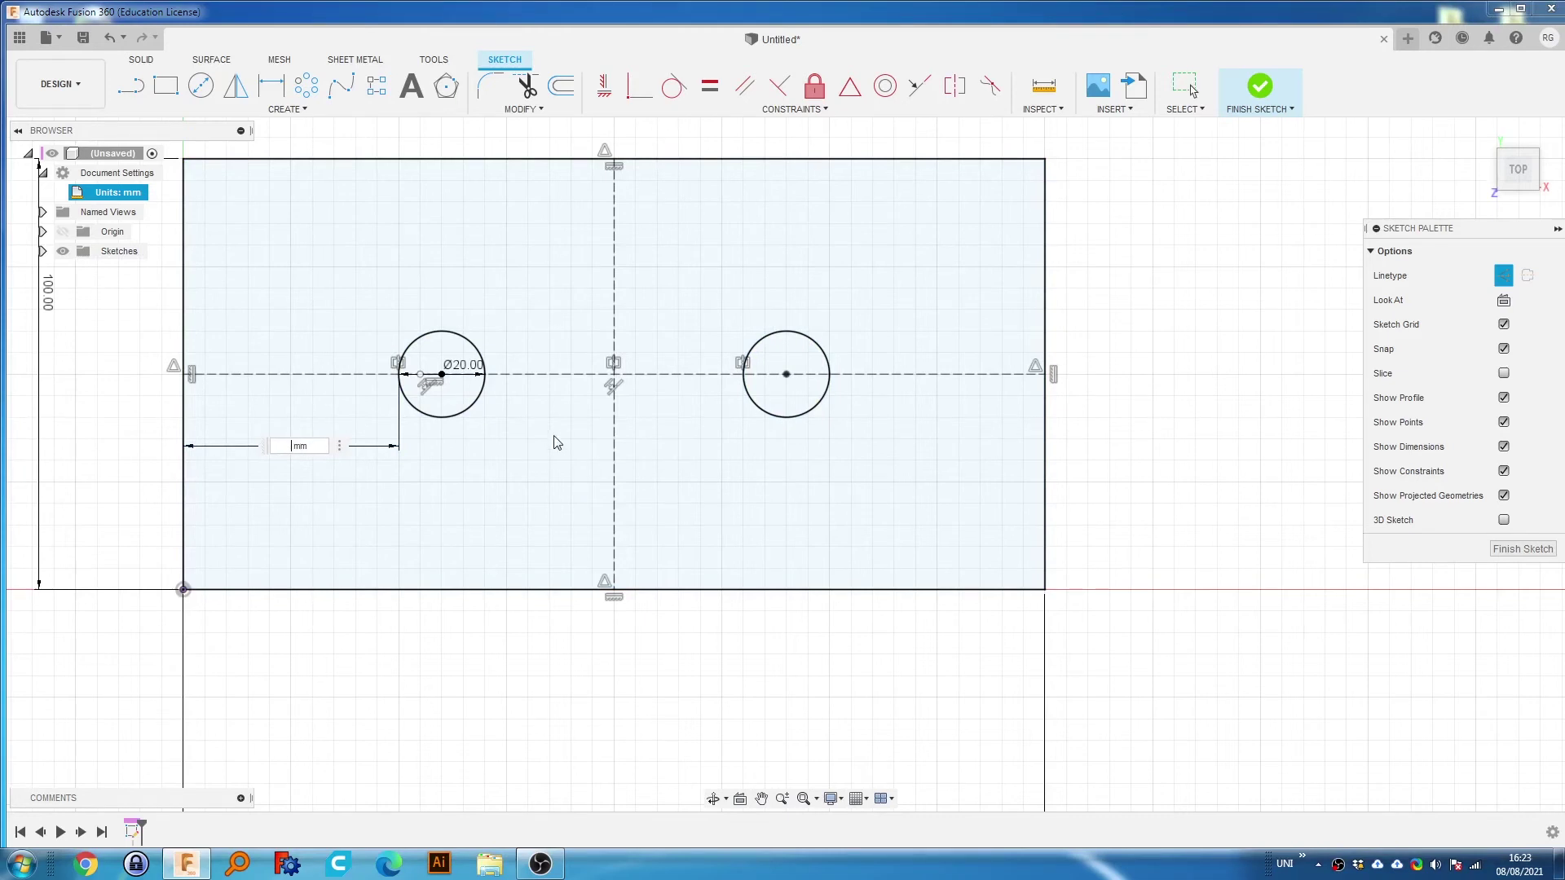
text(20)
key(Return)
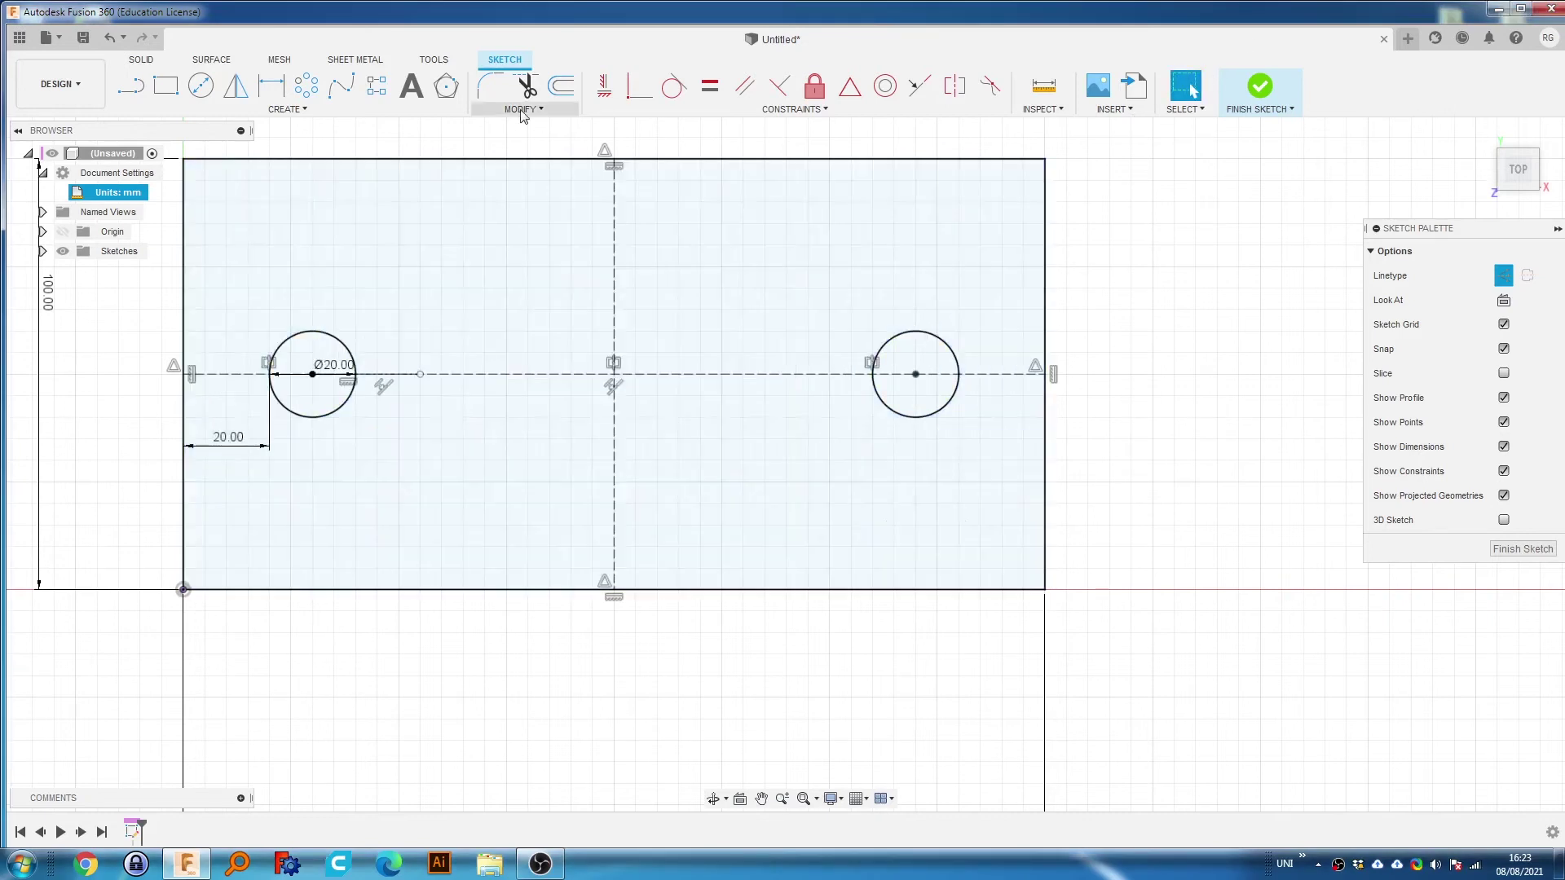
Fillet the rectangle's upper-left corner with a 10 mm radius.
click(490, 86)
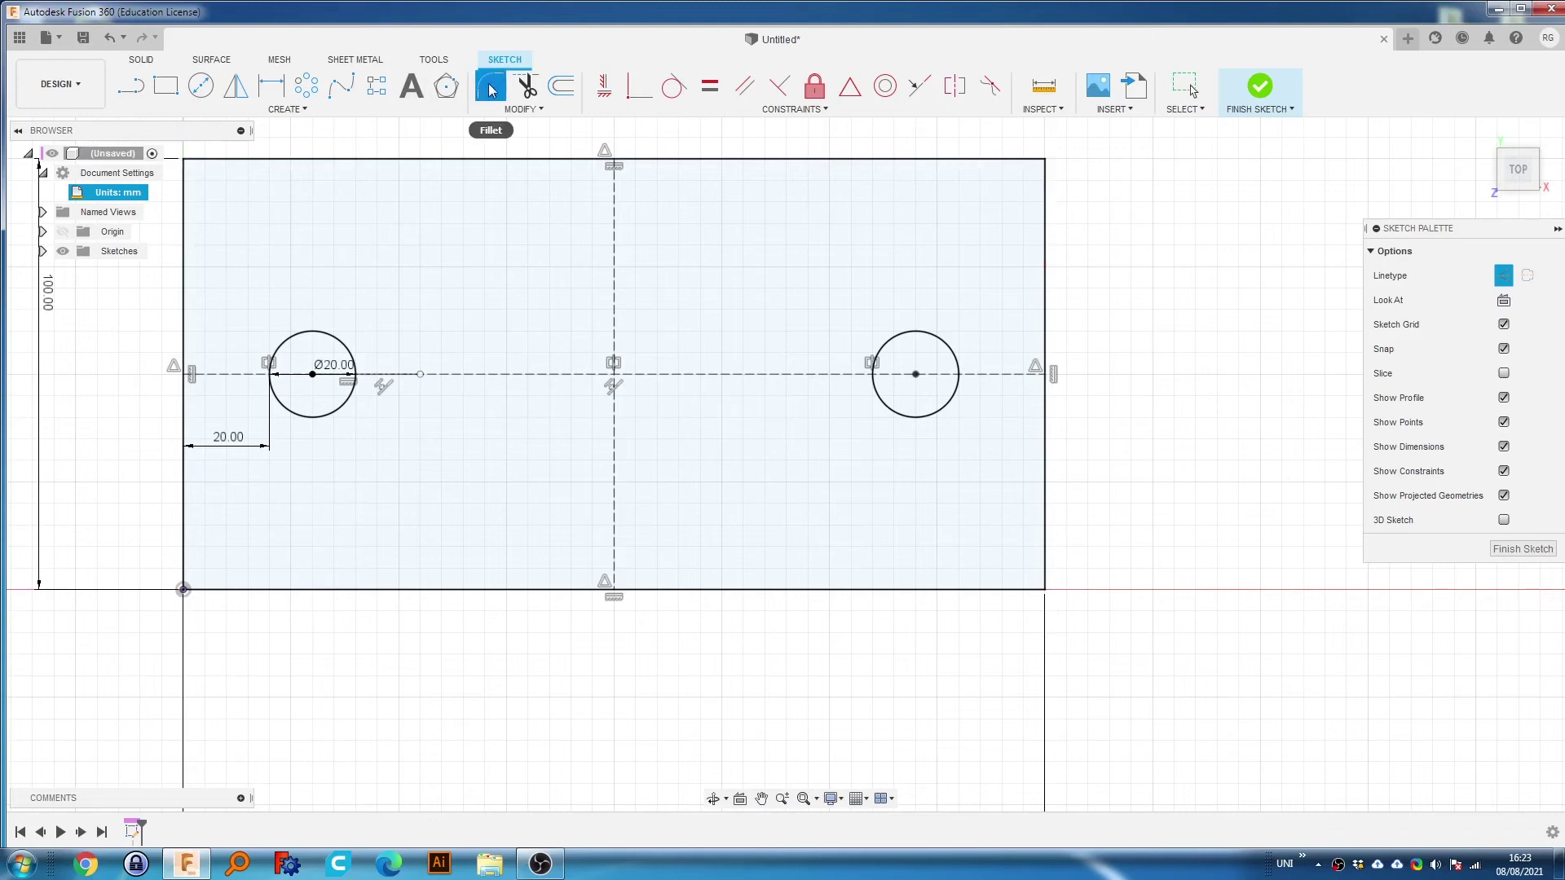
click(530, 109)
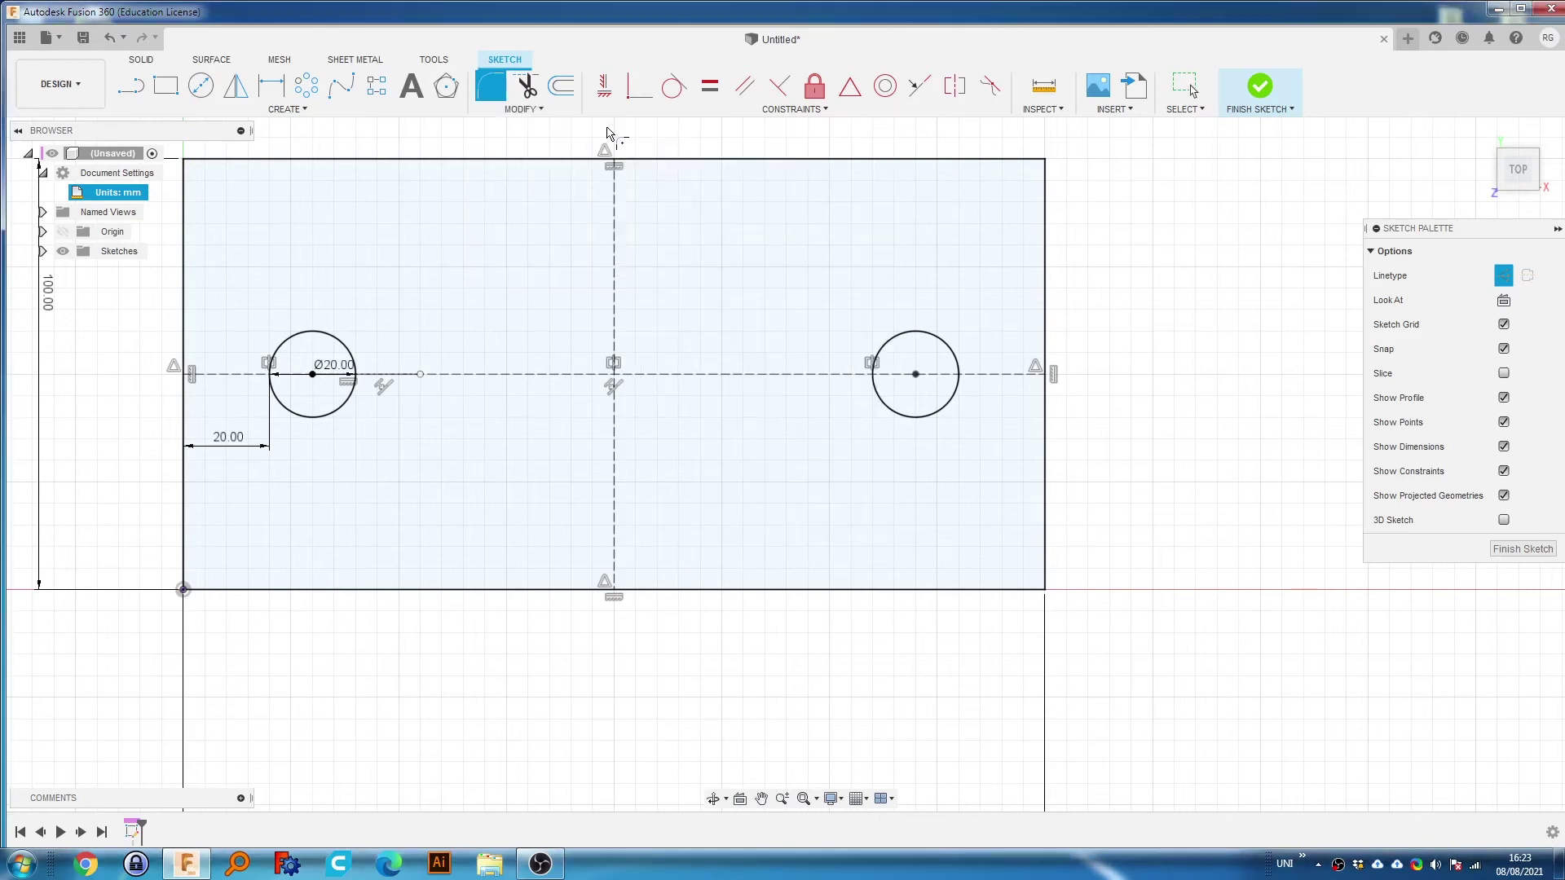
click(555, 112)
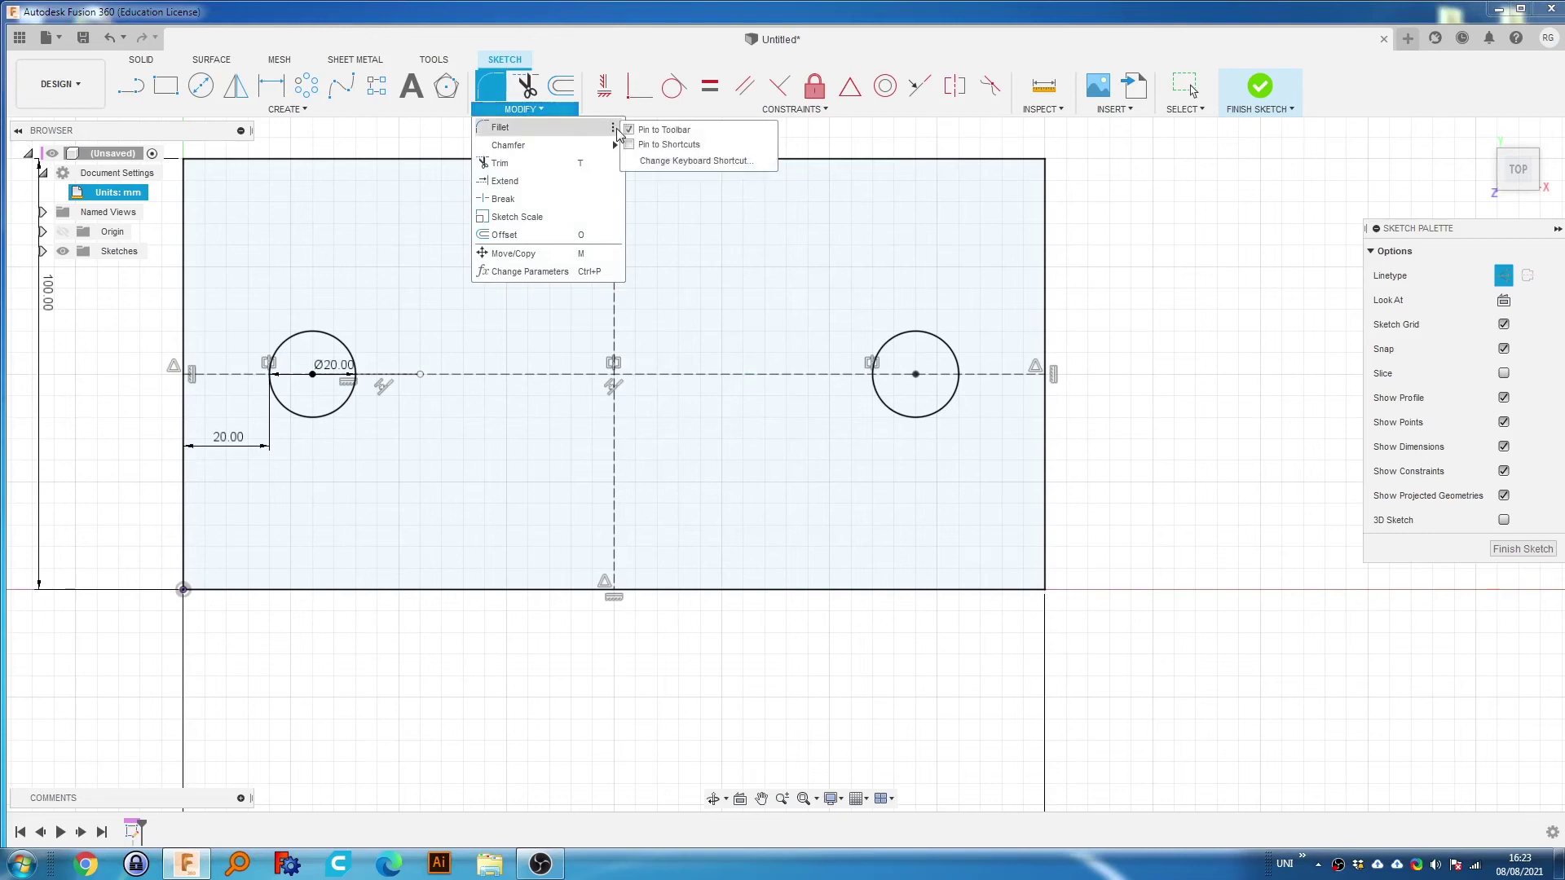
click(612, 127)
click(656, 161)
key(Escape)
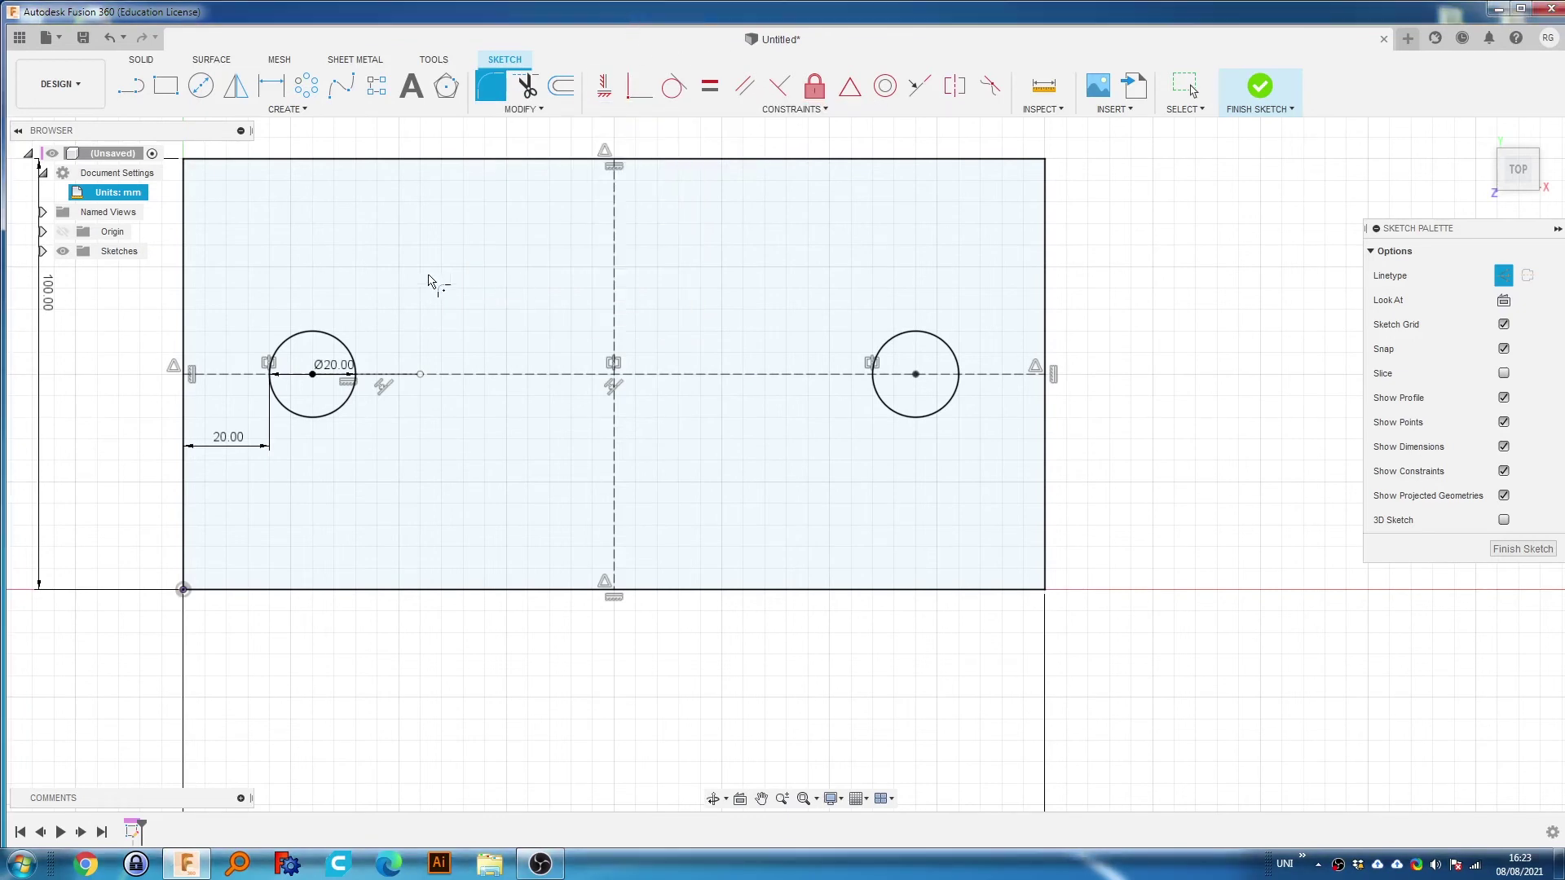
click(189, 168)
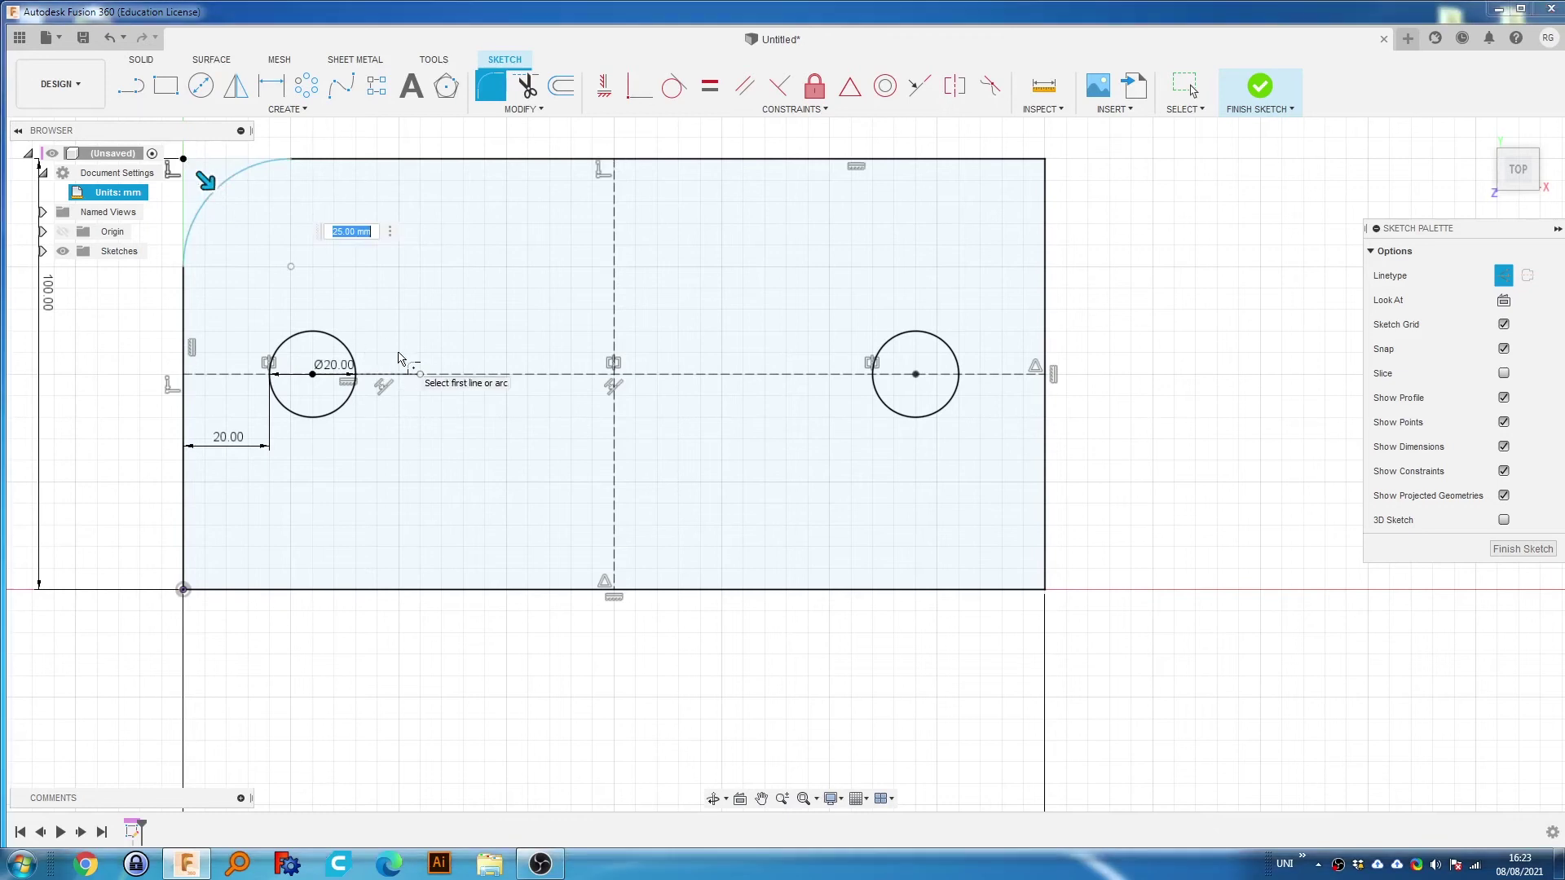
text(10)
key(Return)
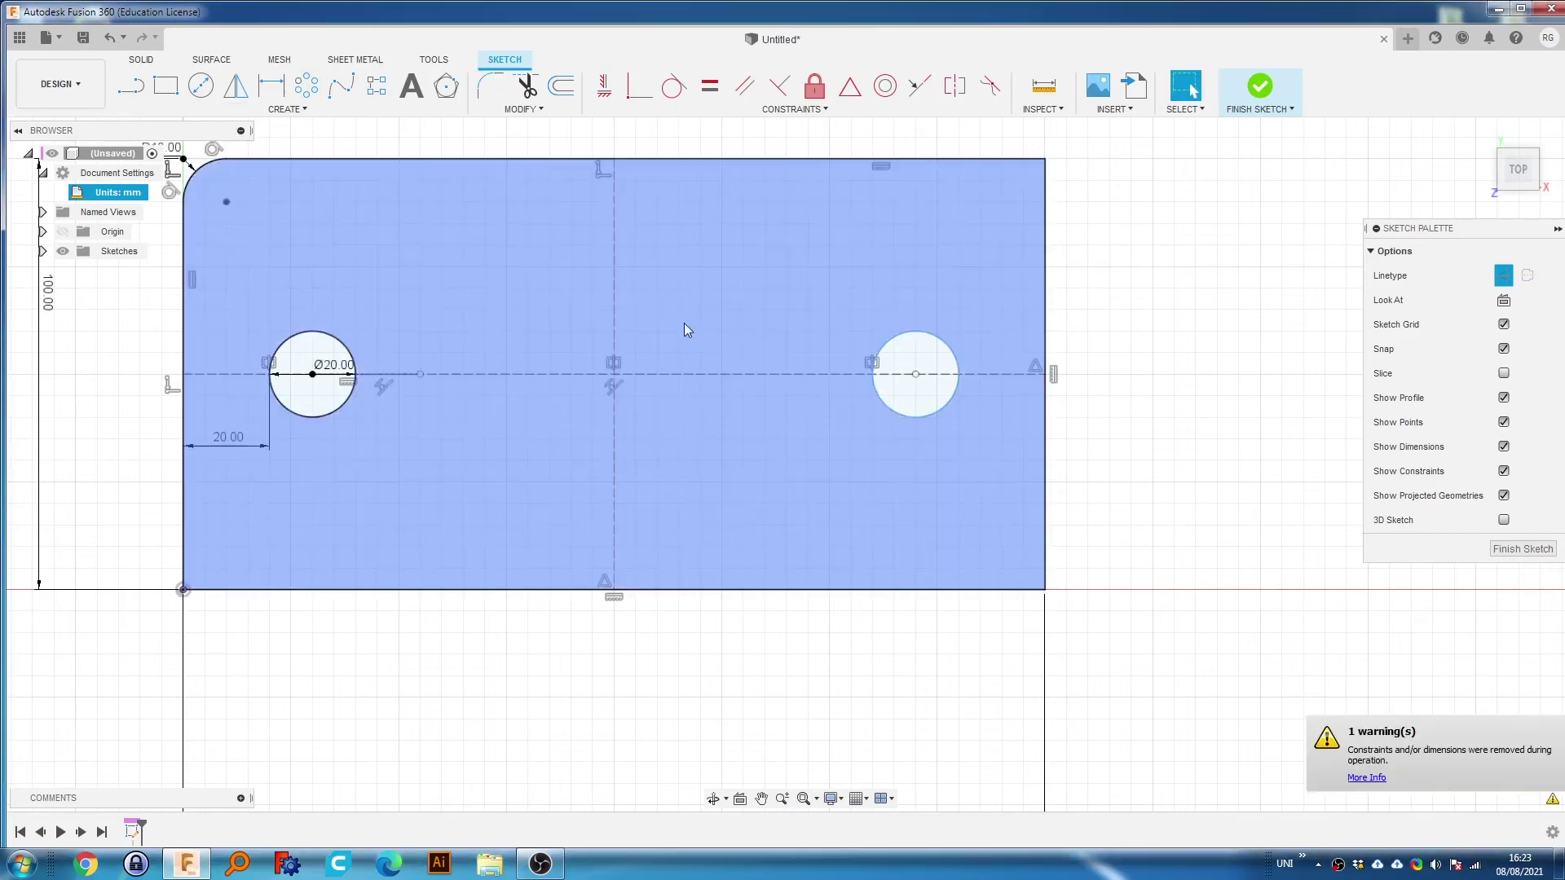
Fillet the rectangle's upper-right corner with a 10 mm radius.
right_click(692, 646)
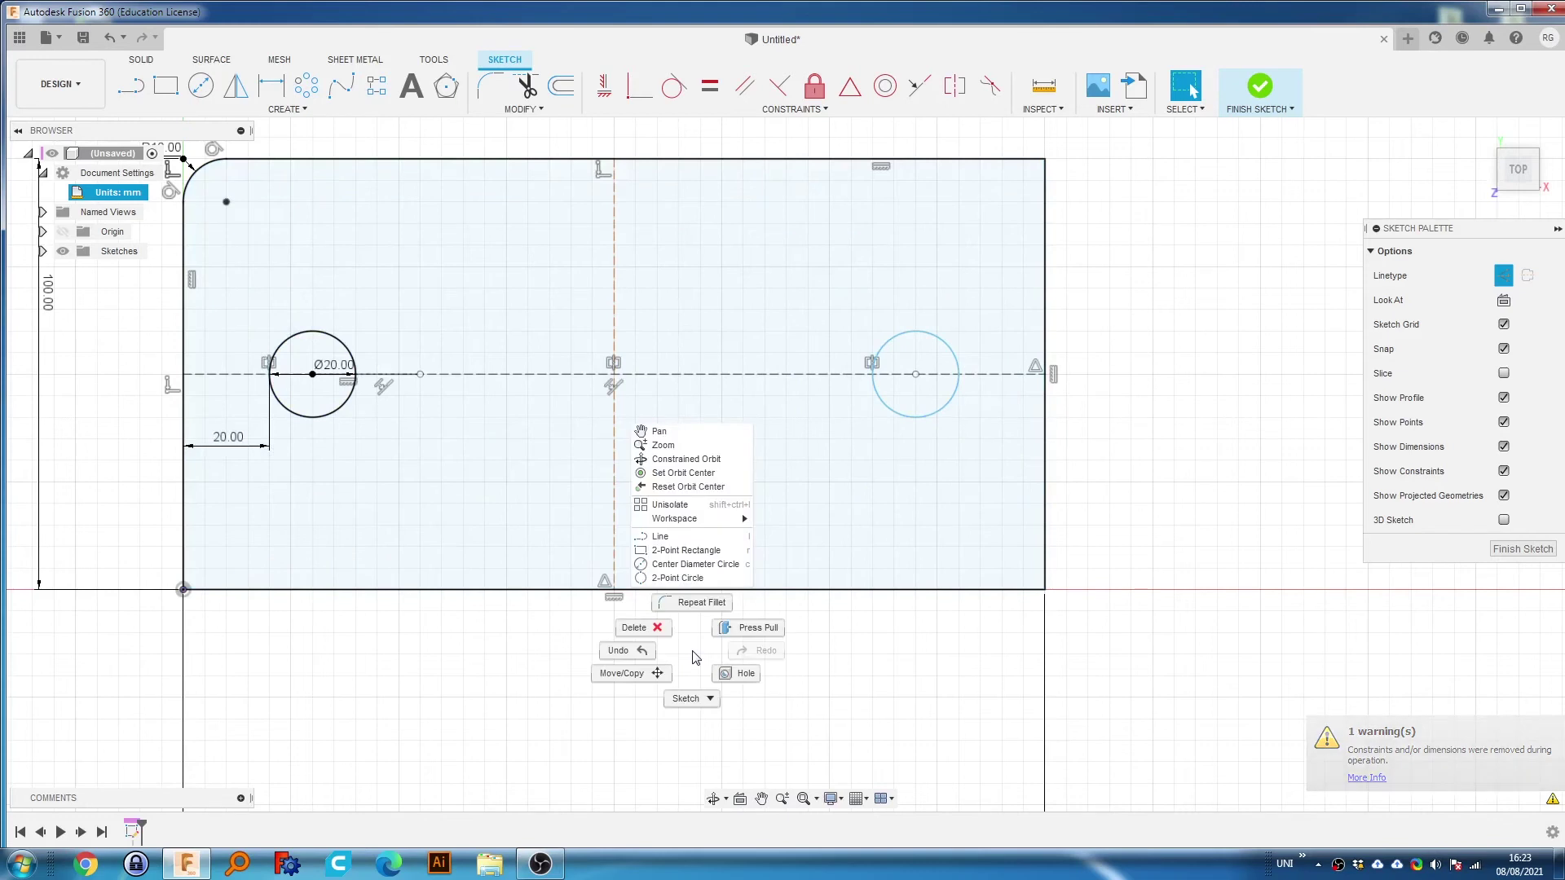
click(690, 603)
click(1041, 166)
text(10)
key(Return)
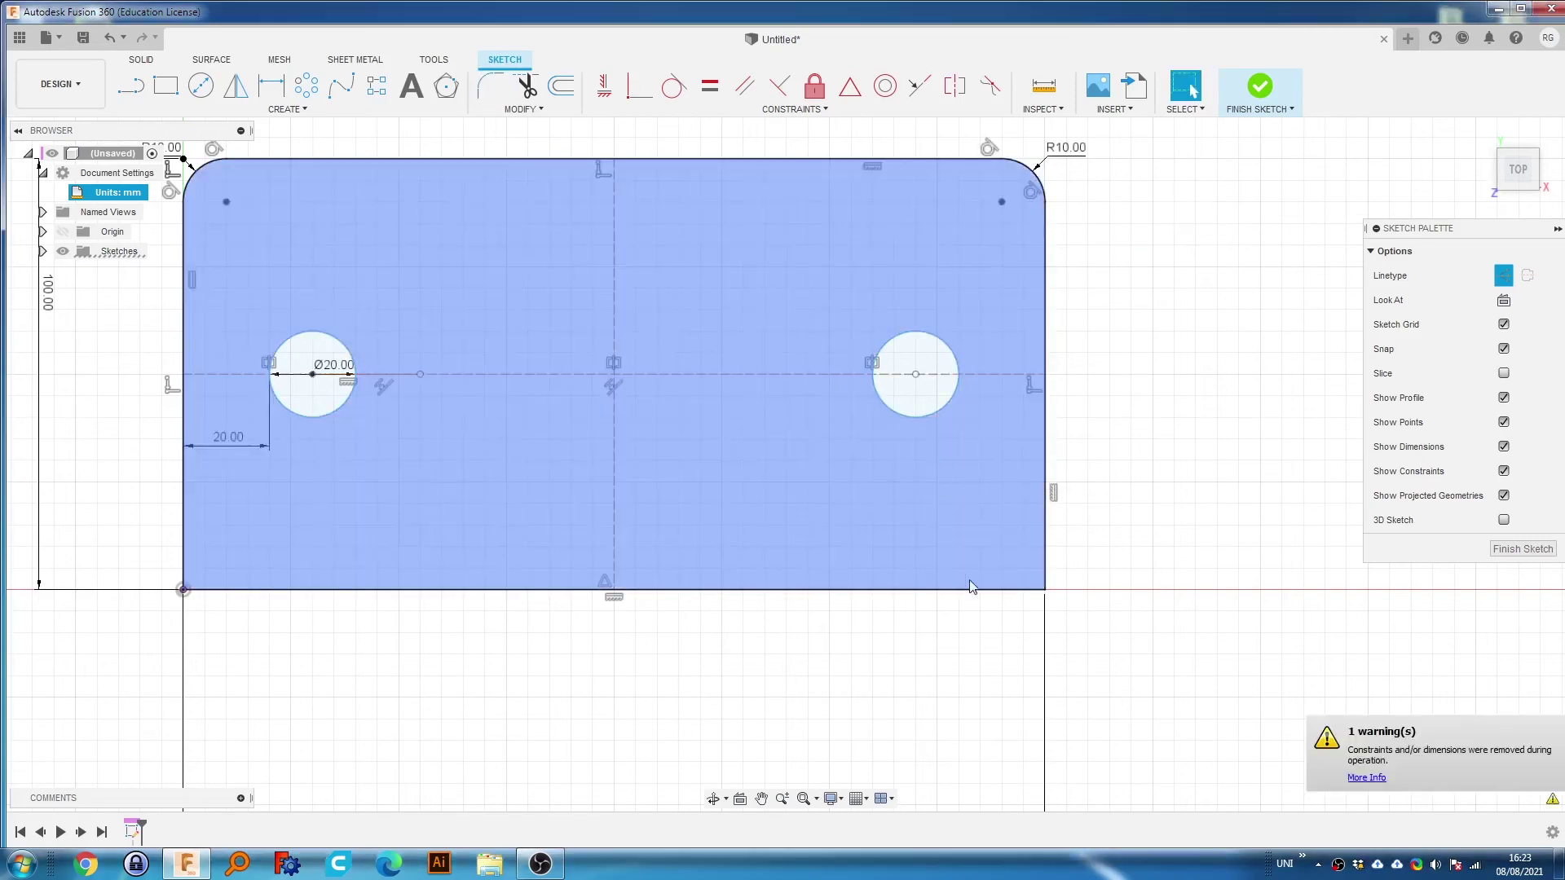
Fillet the rectangle's lower-right corner with a 10 mm radius.
right_click(646, 678)
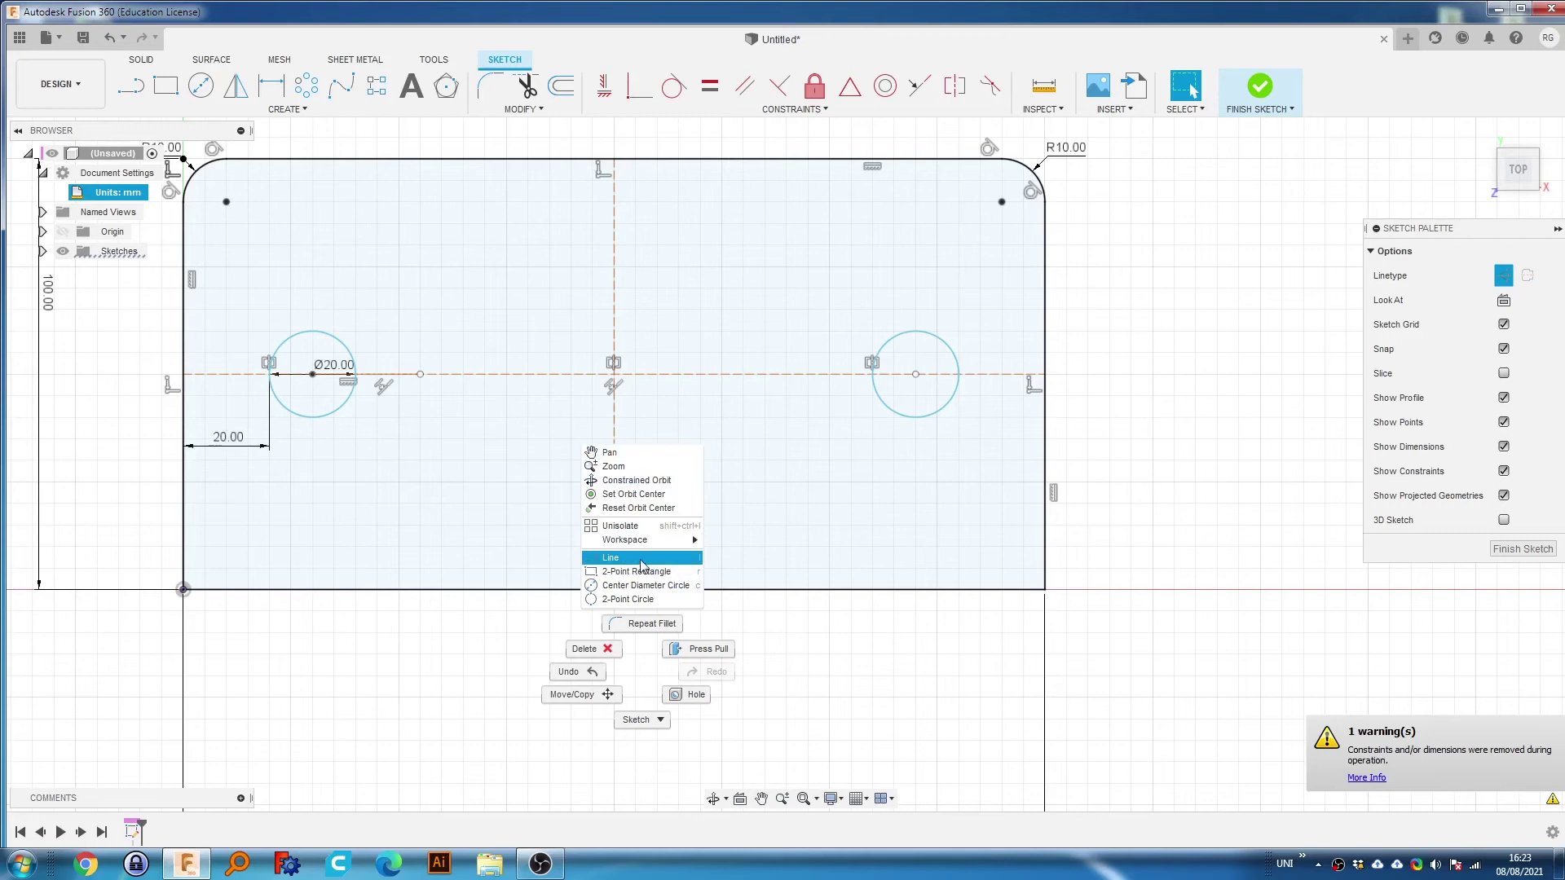
click(648, 624)
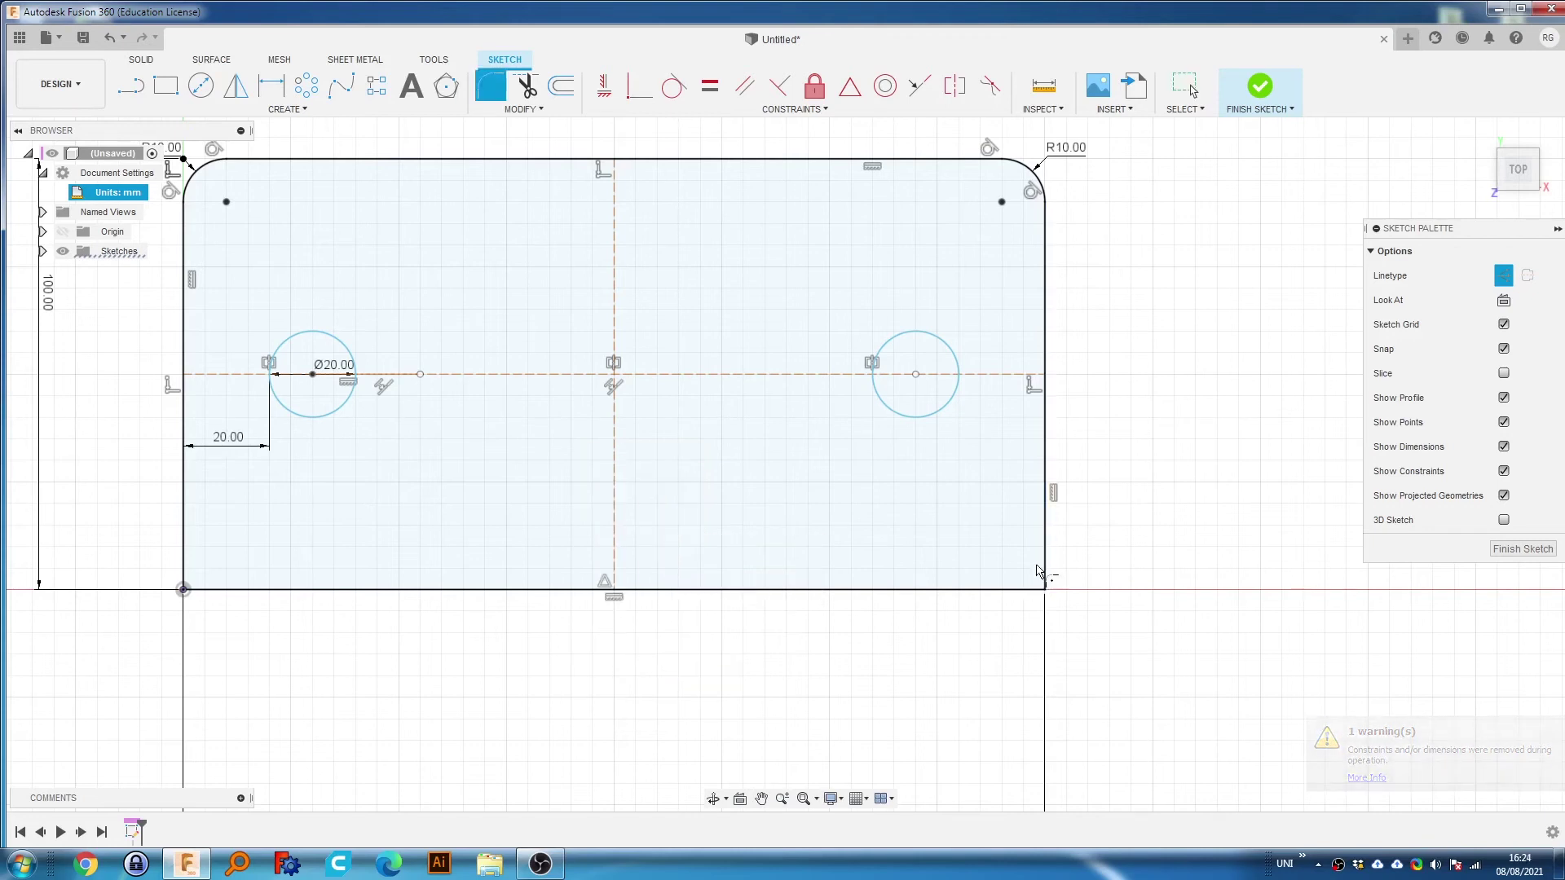
click(1032, 592)
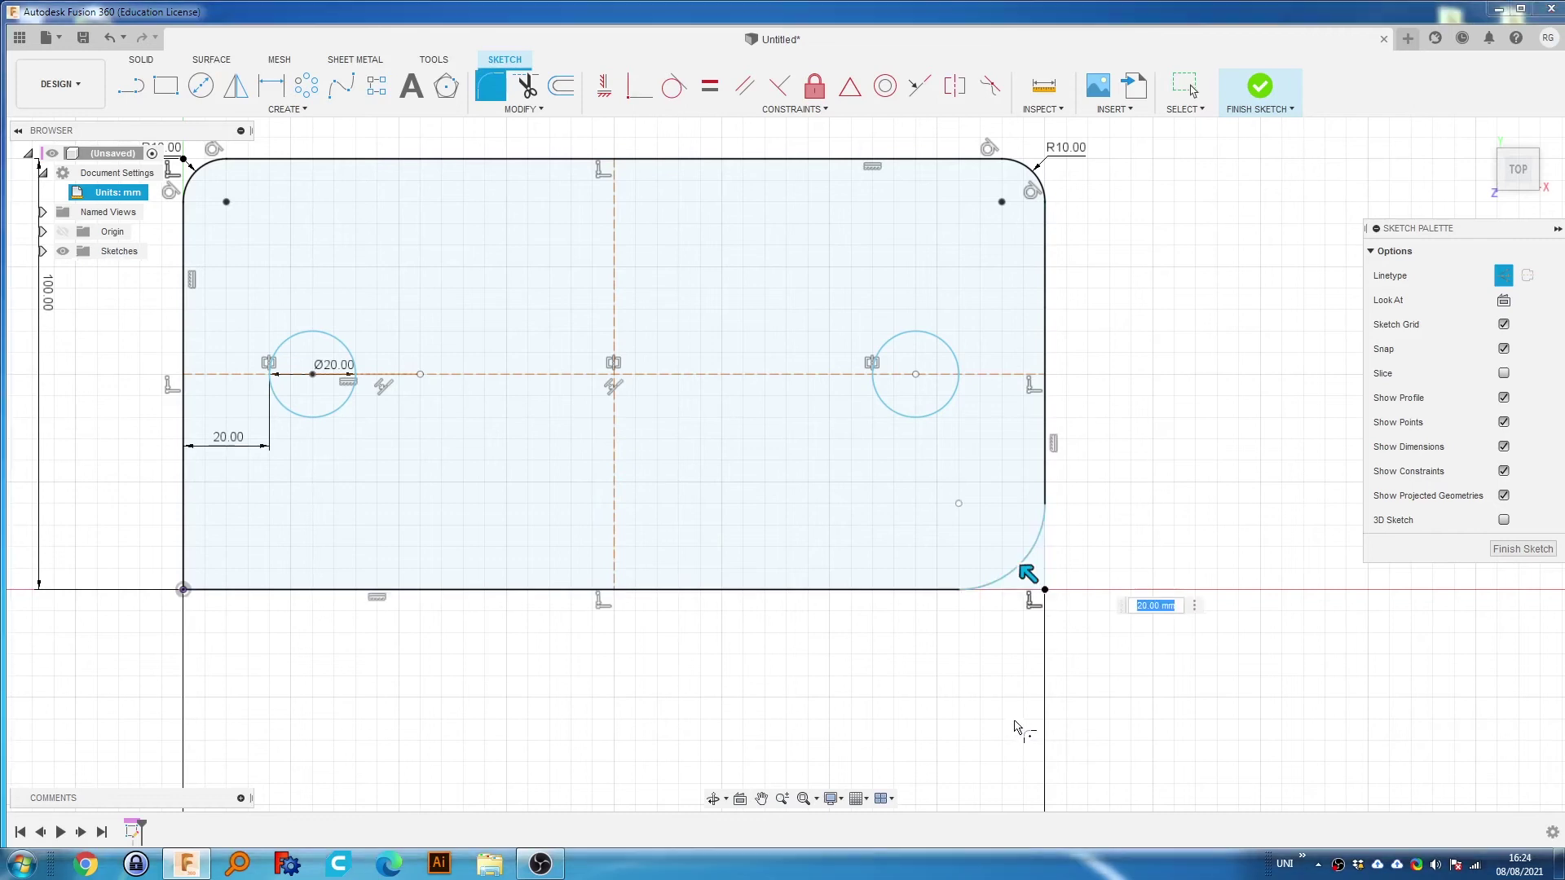
text(10)
key(Return)
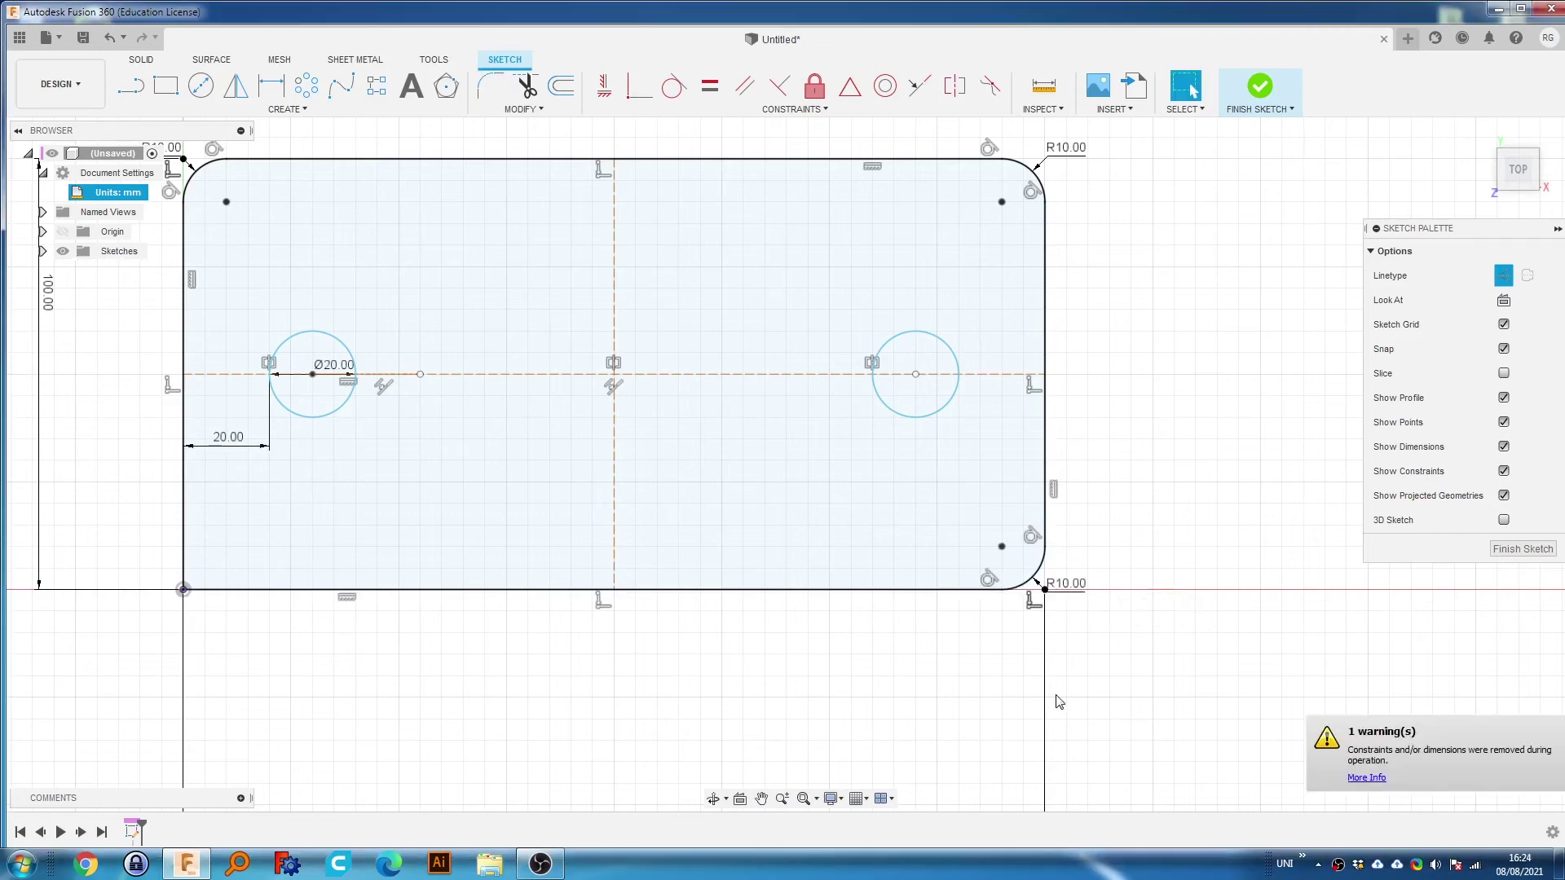
Edit the radius dimension of the upper-left corner fillet.
click(181, 150)
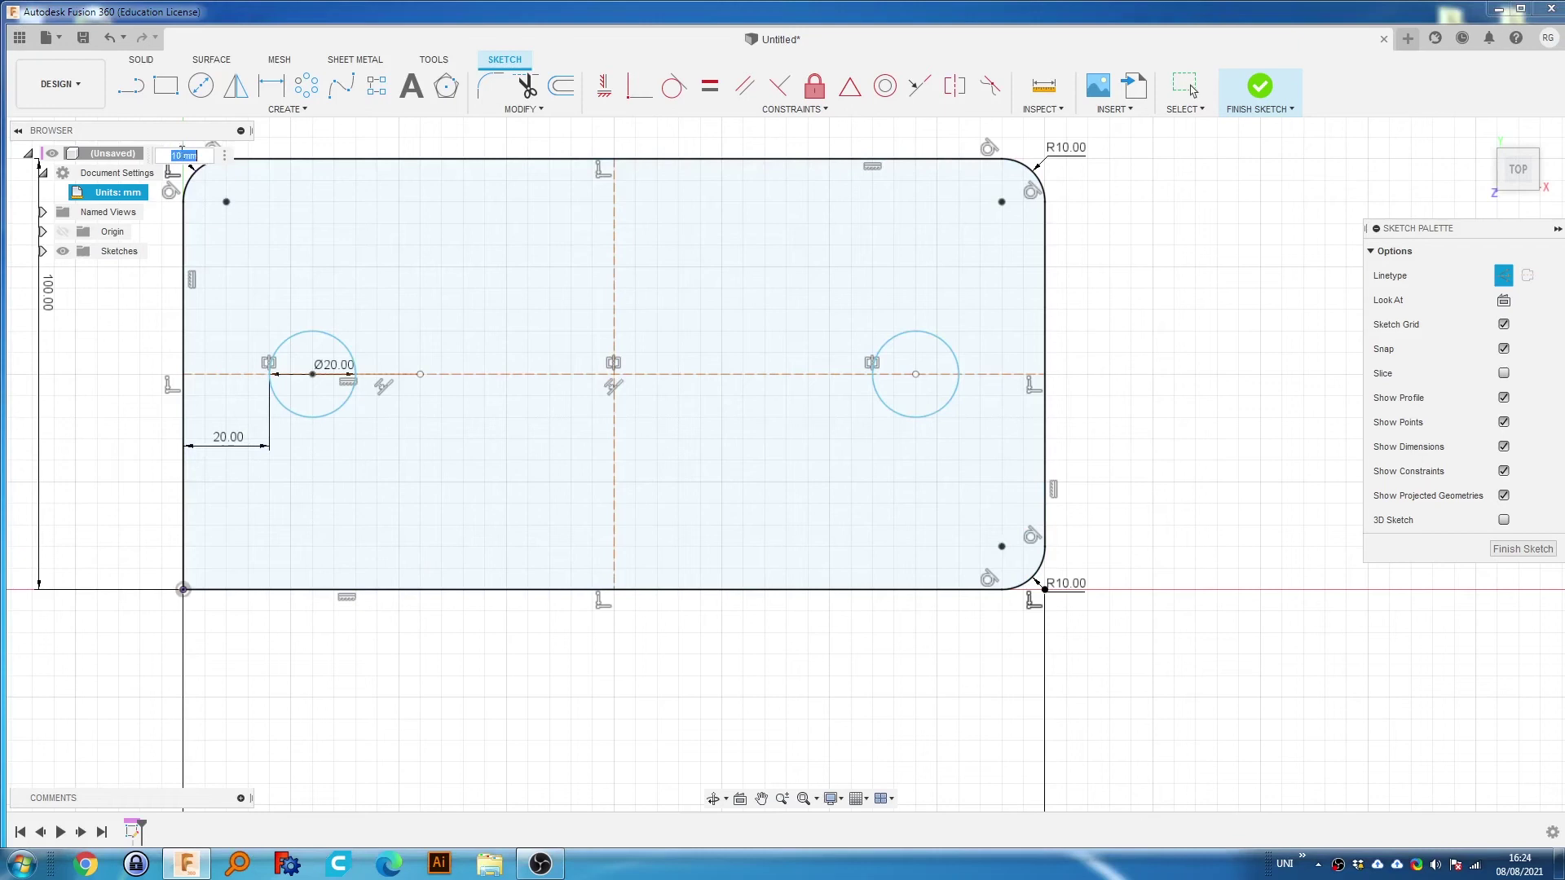
text(1)
key(Return)
Set the radius dimensions of the upper-right and lower-right corner fillets to the parameter myrad.
double_click(1066, 148)
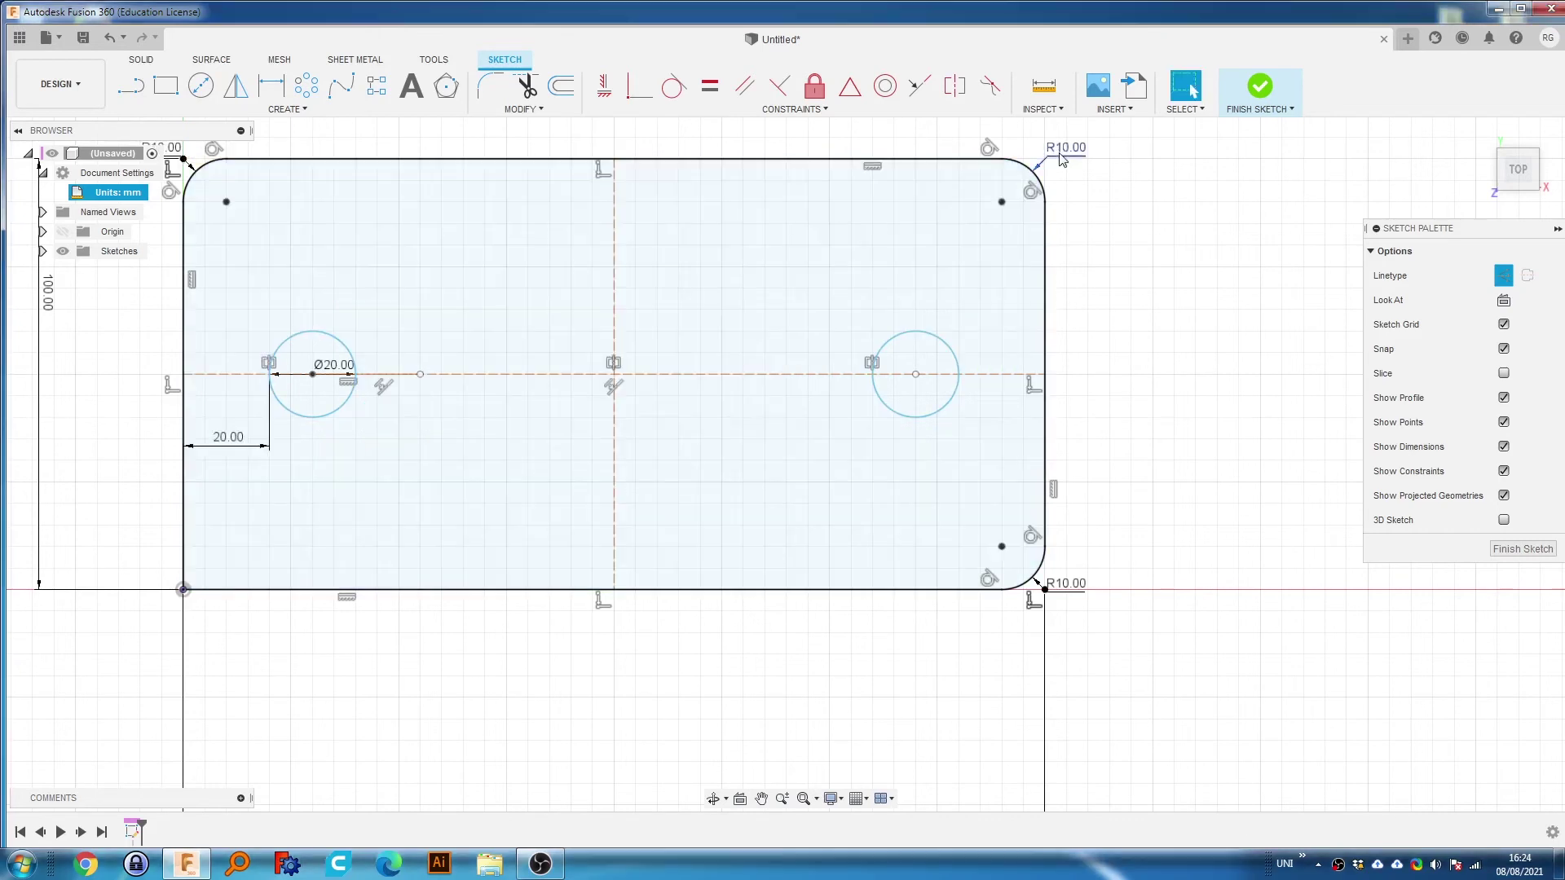
text(myrad)
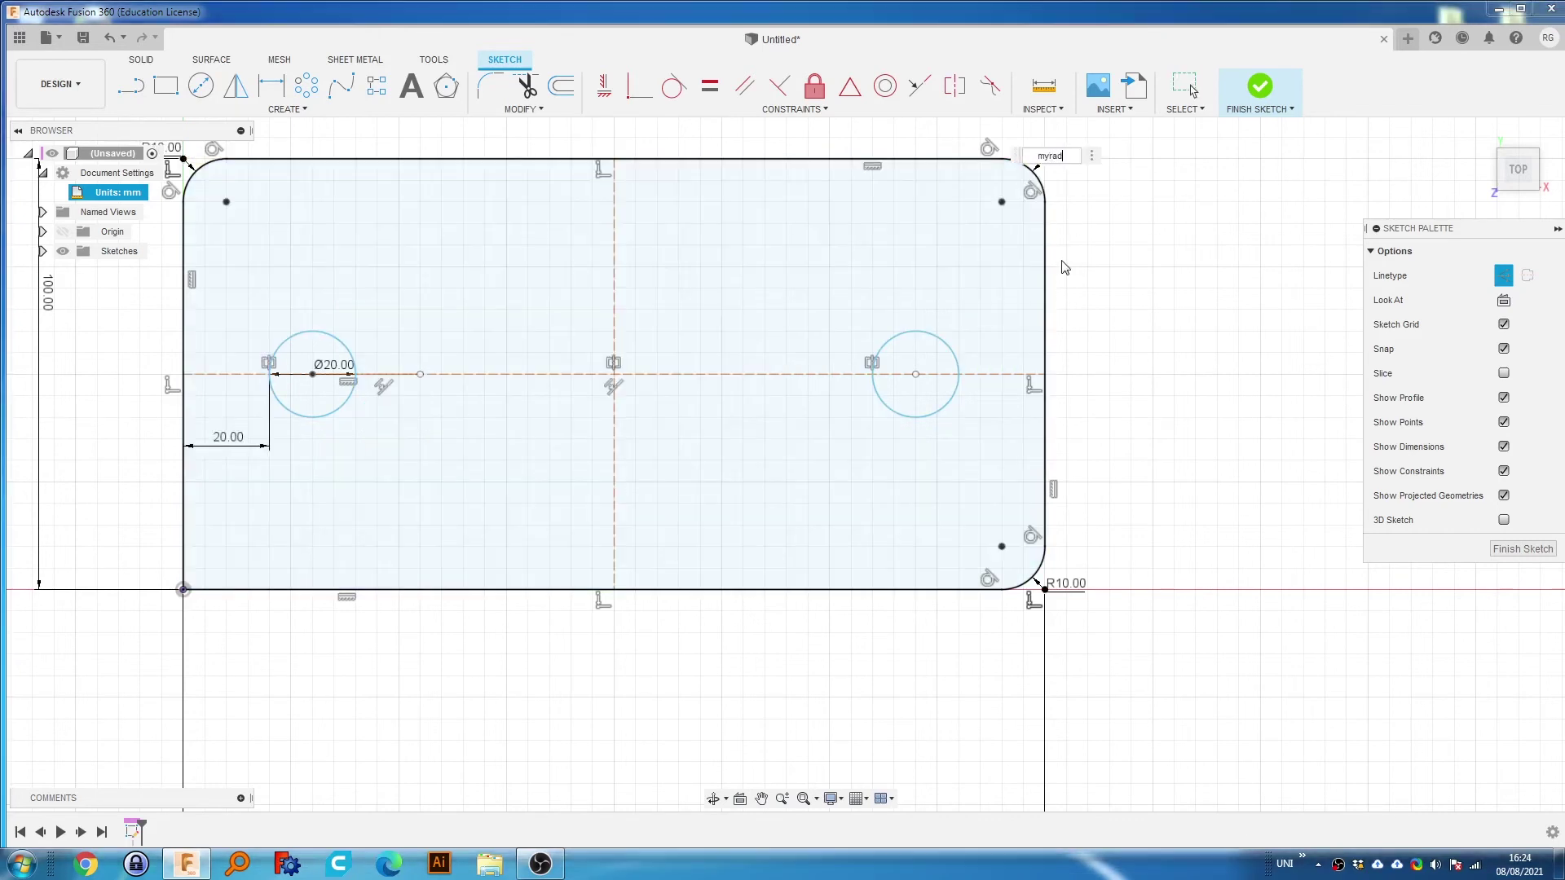
key(Return)
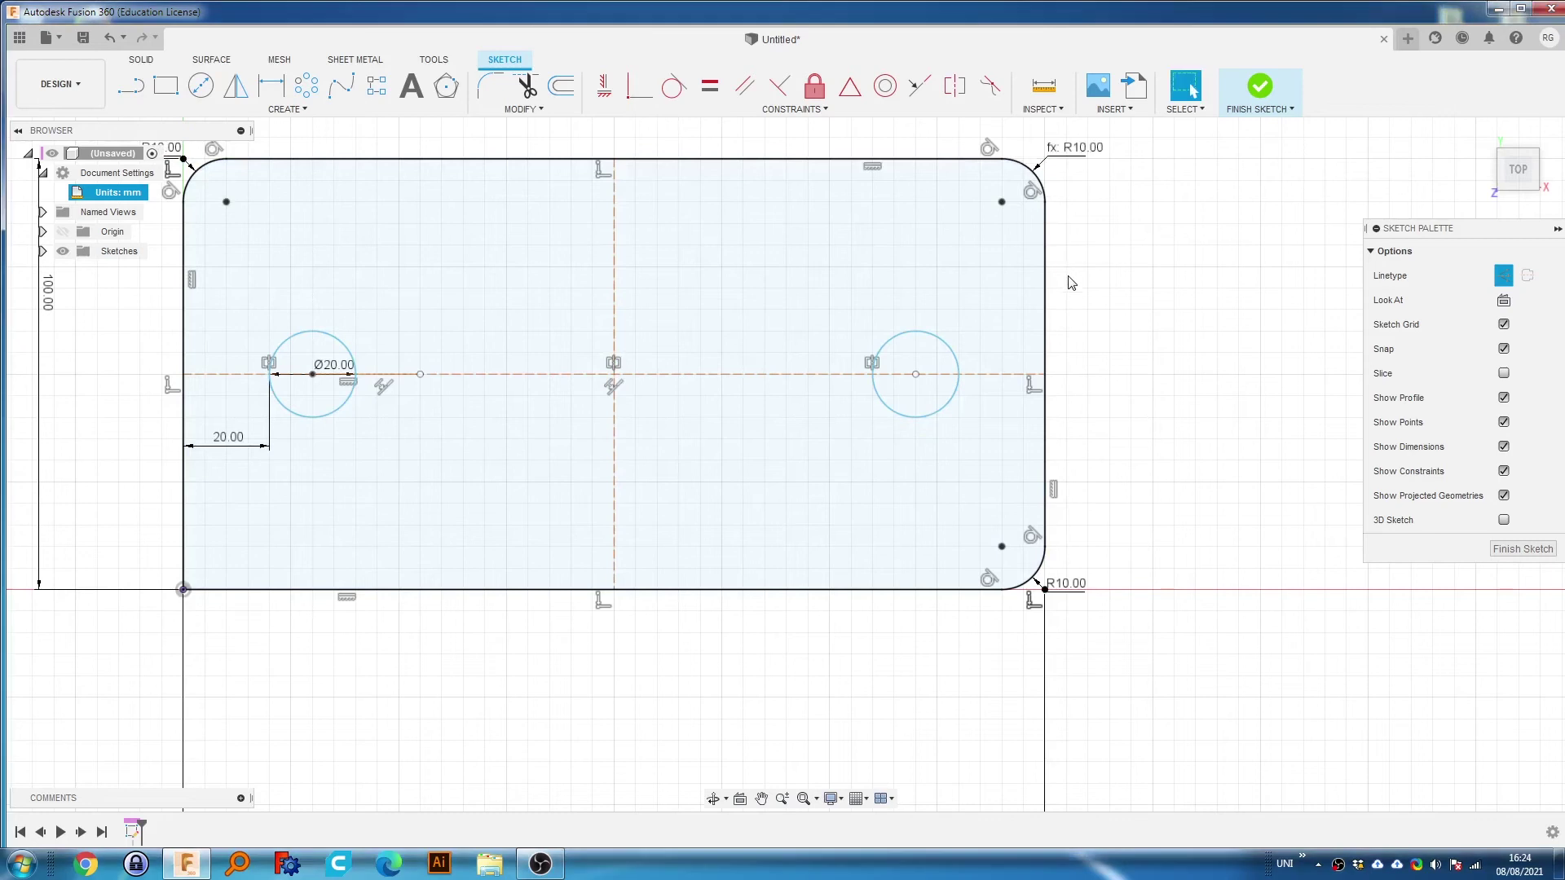
double_click(1064, 584)
text(myrad)
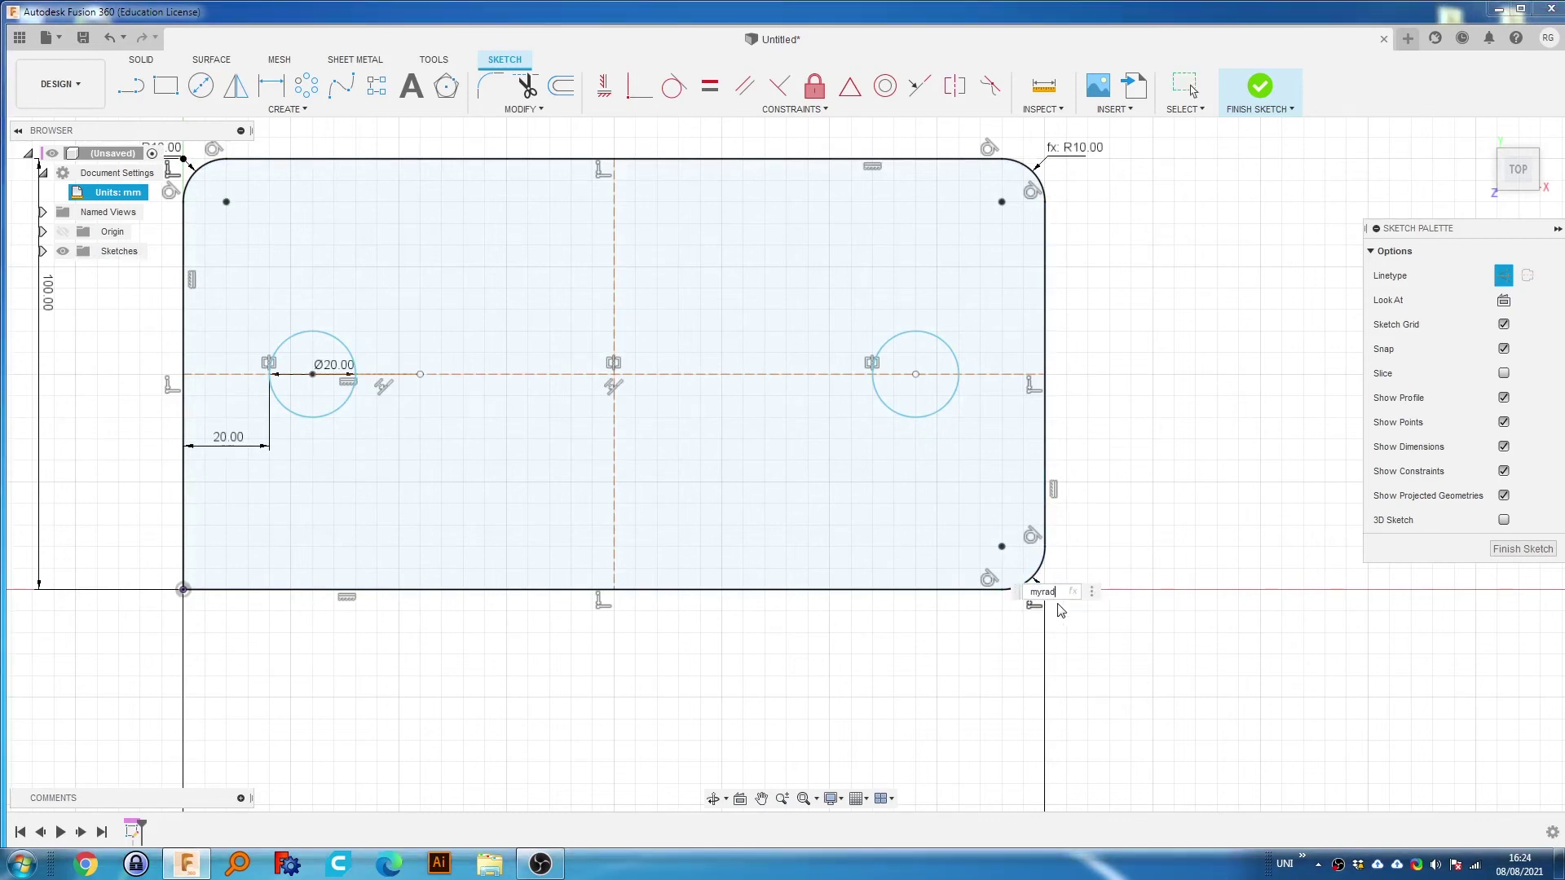
key(Return)
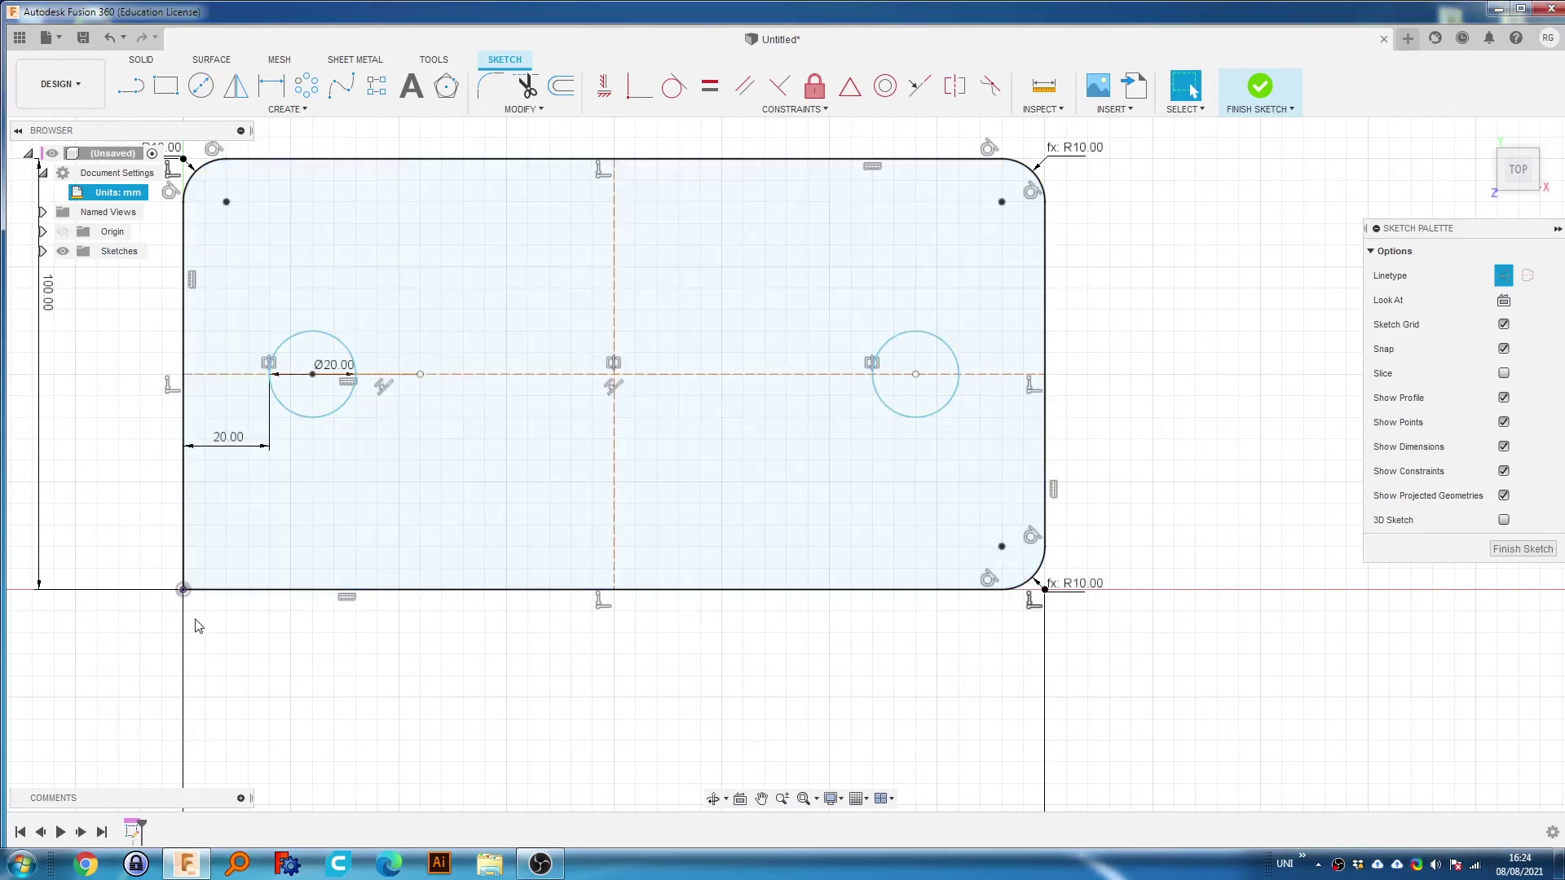
Fillet the rectangle's lower-left corner with the parameter myrad as its radius.
right_click(383, 699)
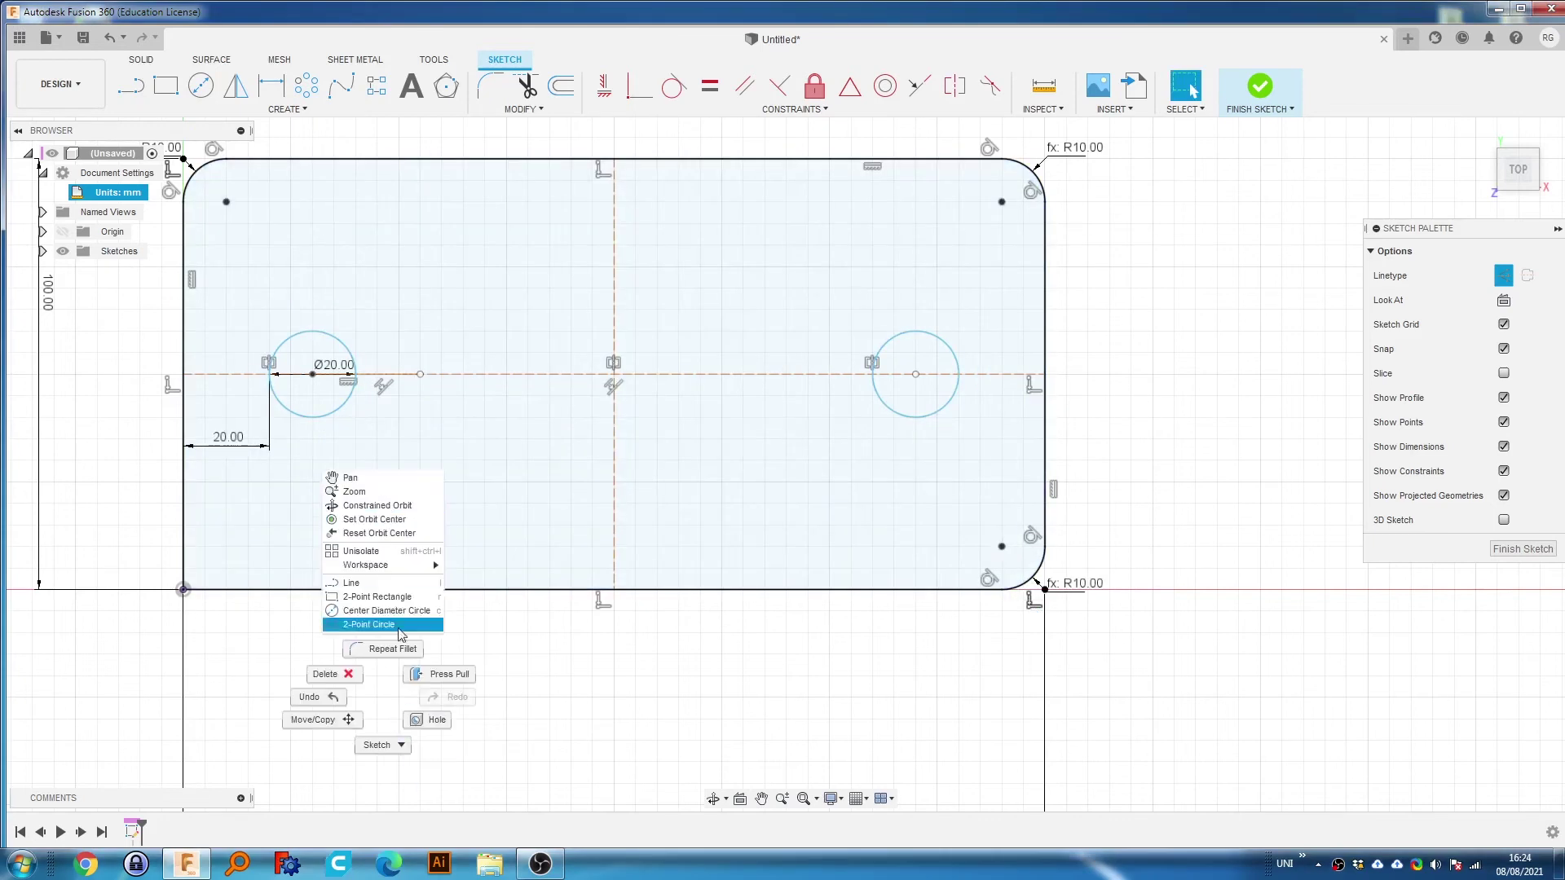
click(402, 648)
click(186, 586)
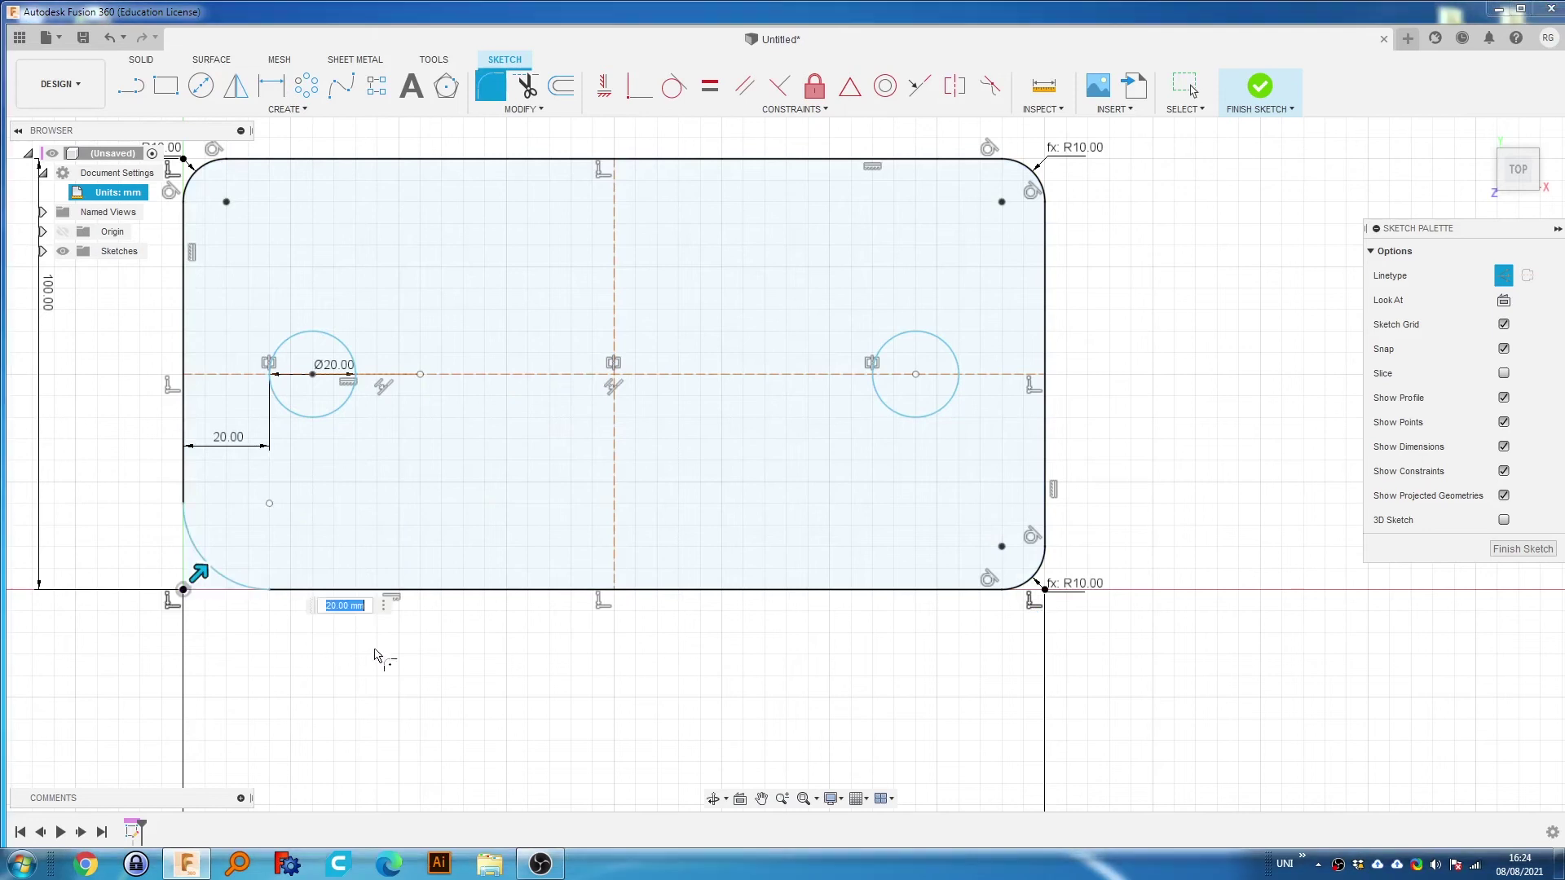
text(myrad)
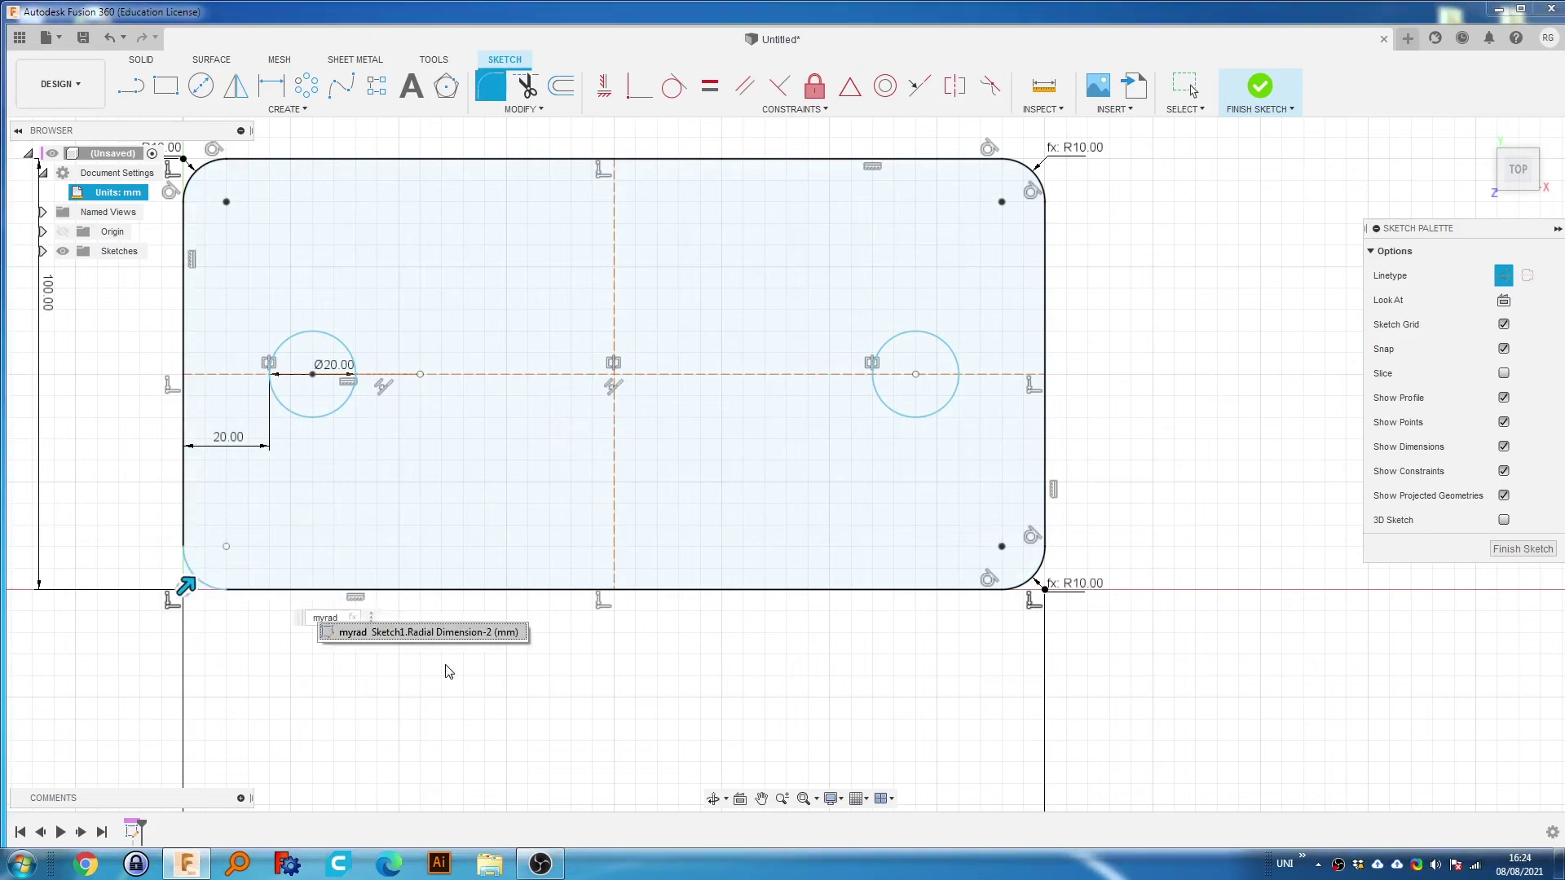
key(Return)
key(Escape)
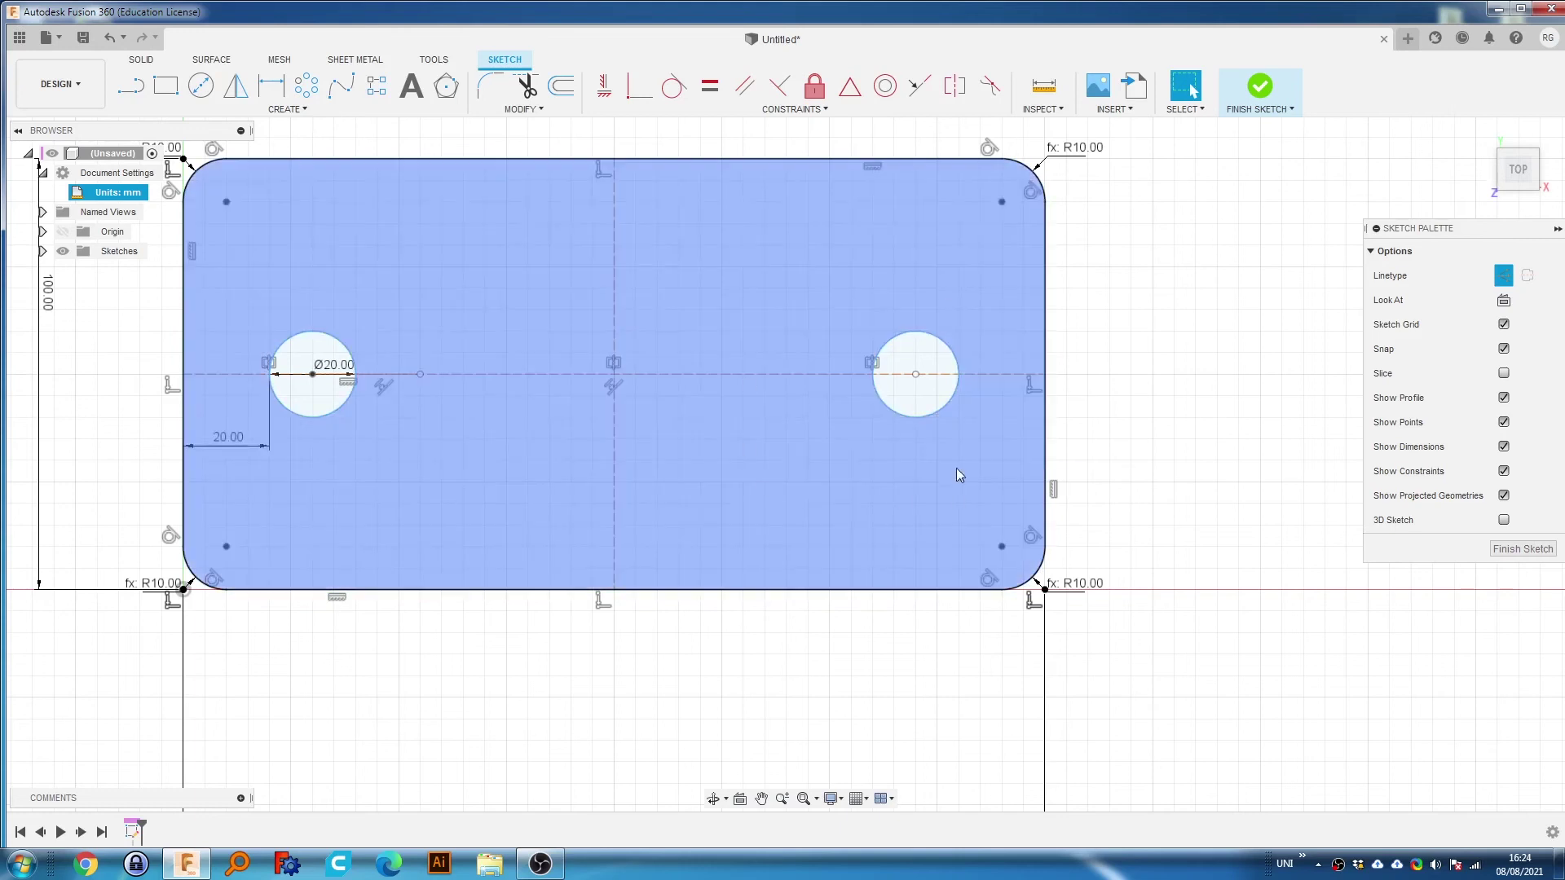
click(822, 393)
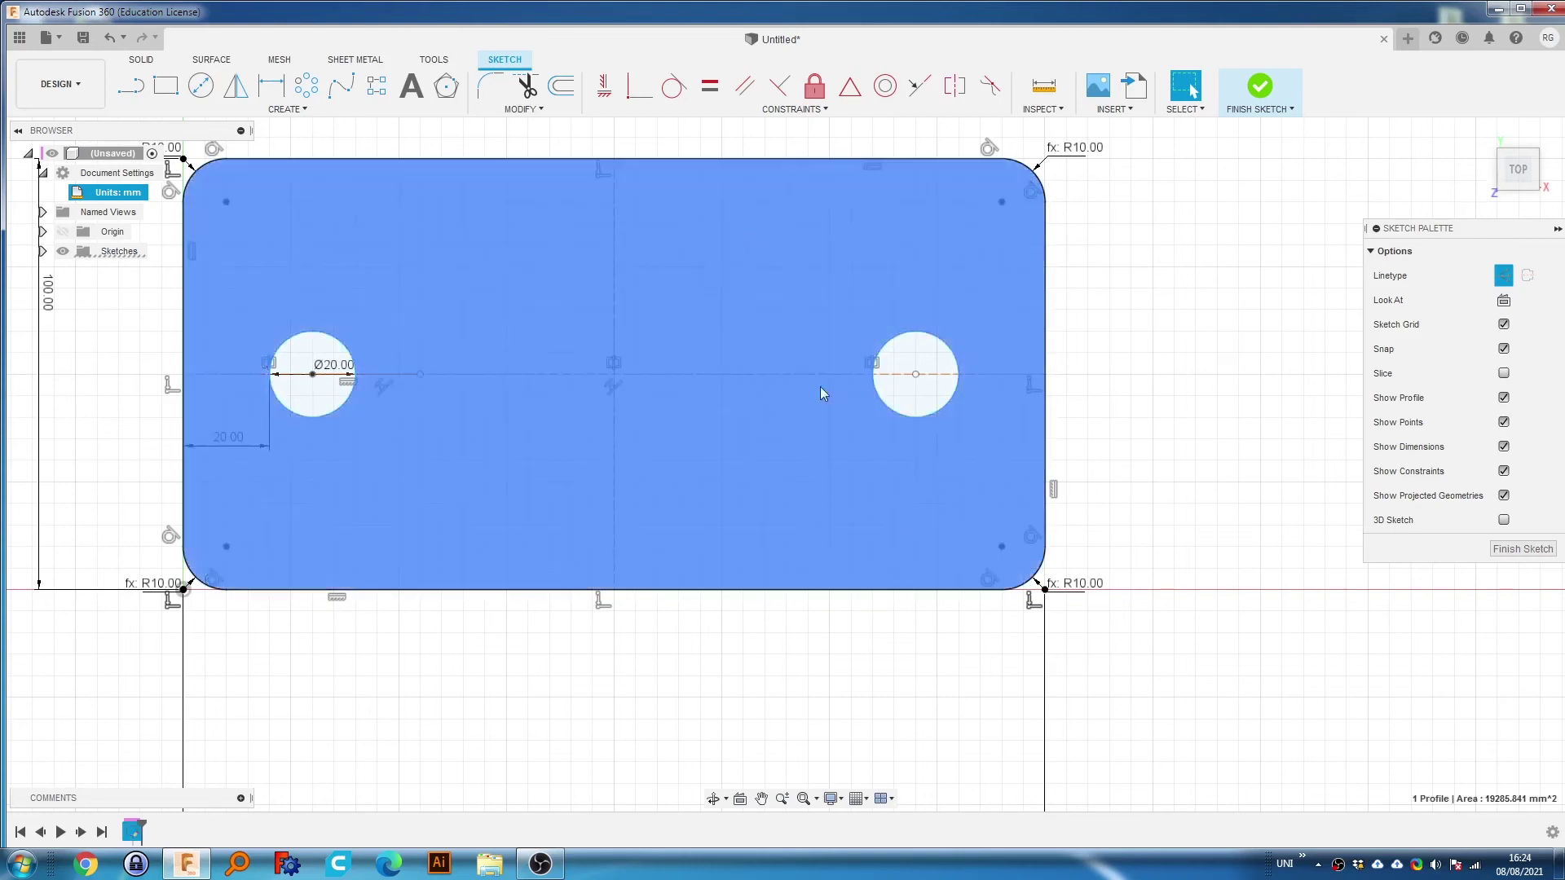
key(e)
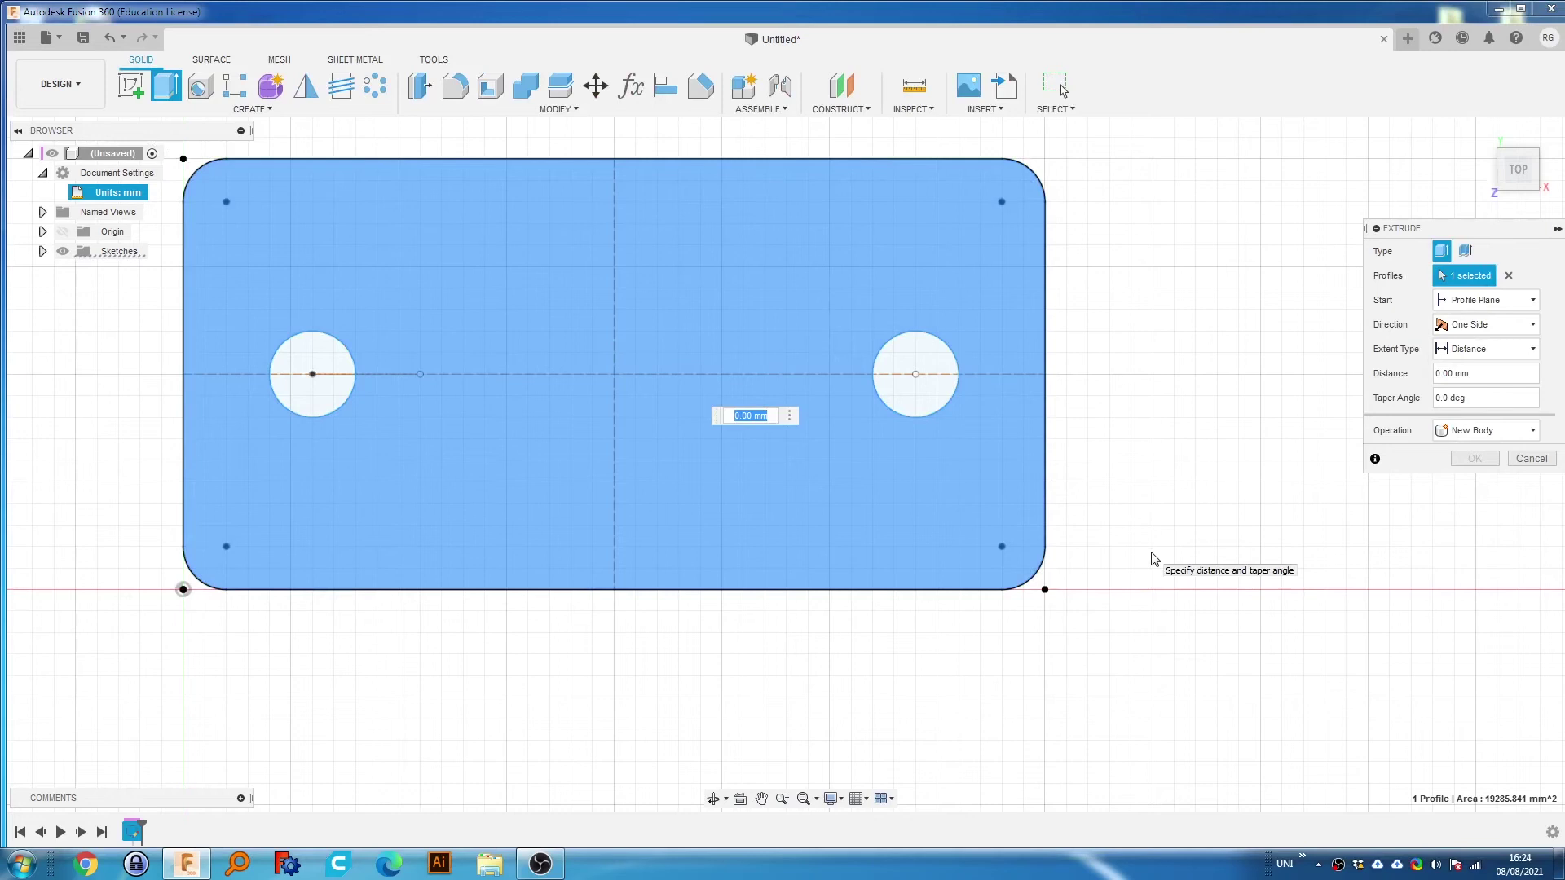
click(1531, 458)
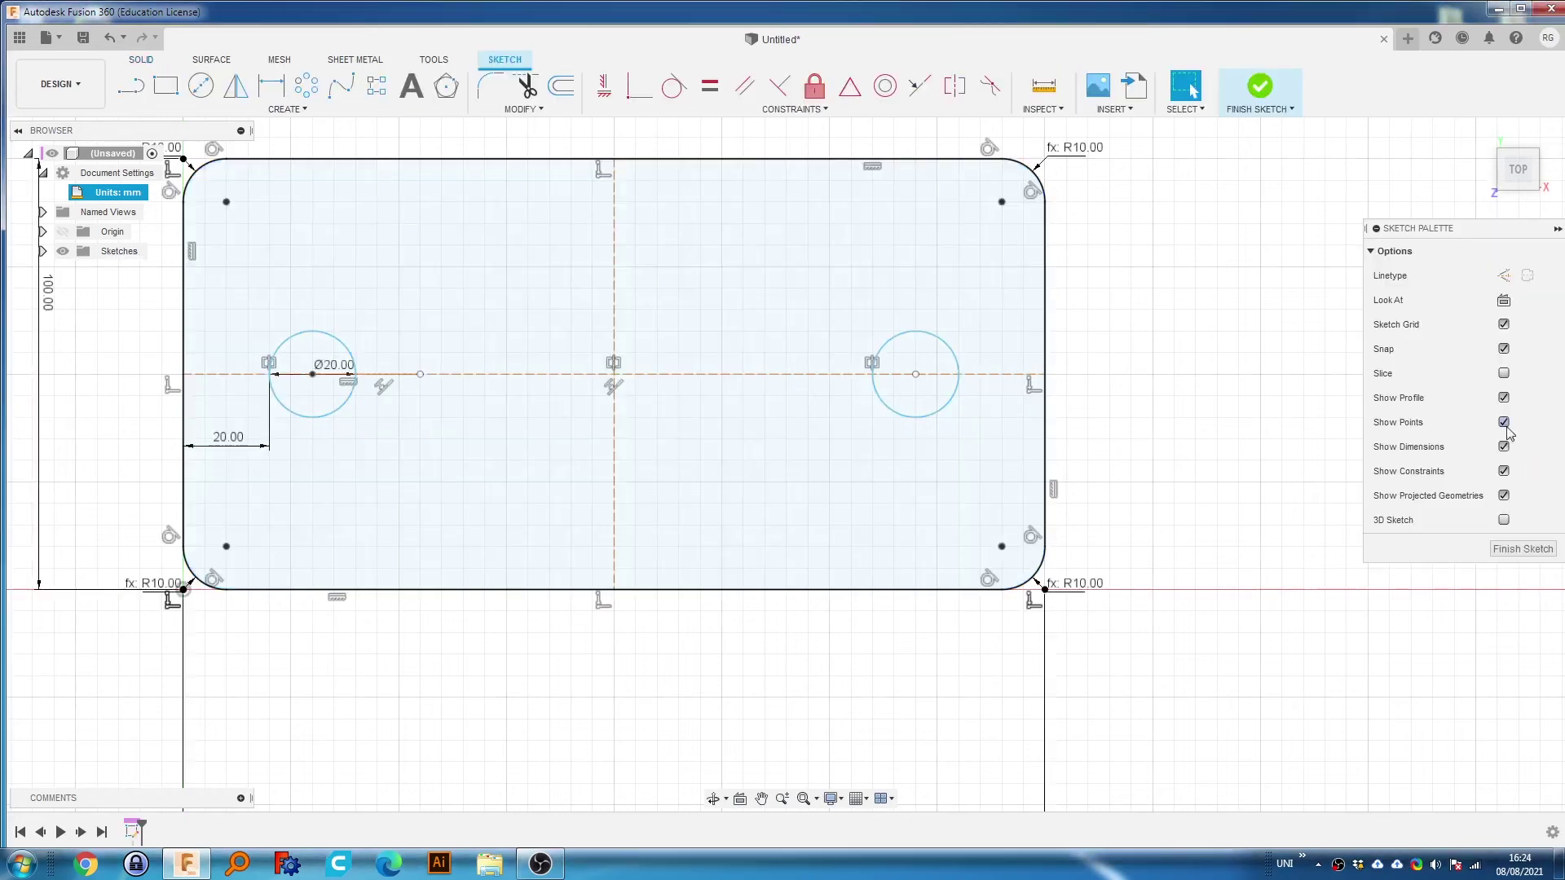
Finish the sketch of the rounded rectangle with its two circles.
click(513, 109)
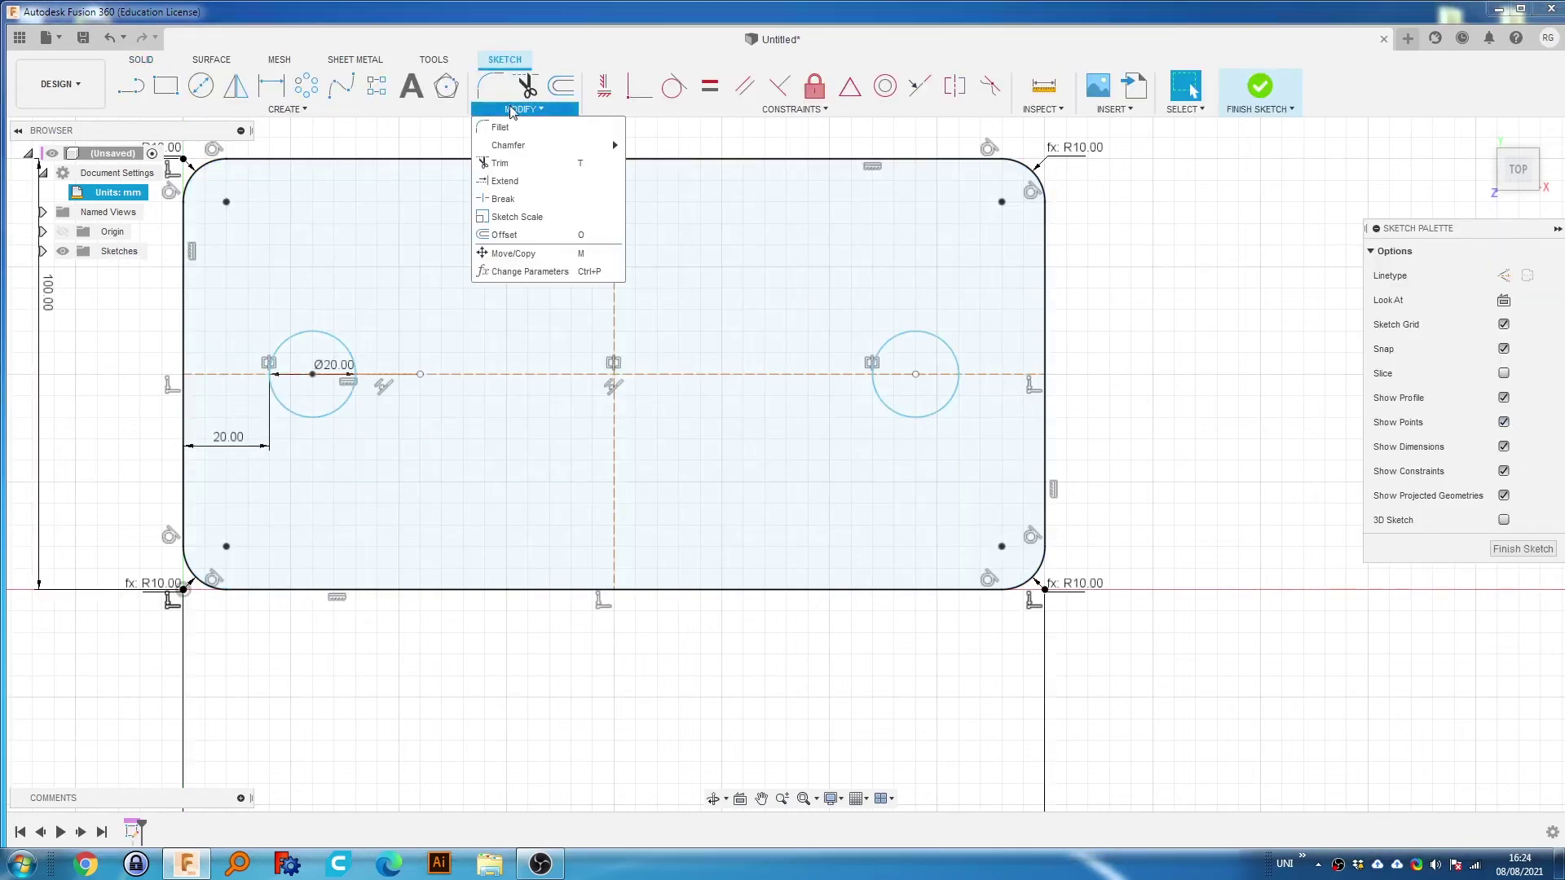
click(1259, 85)
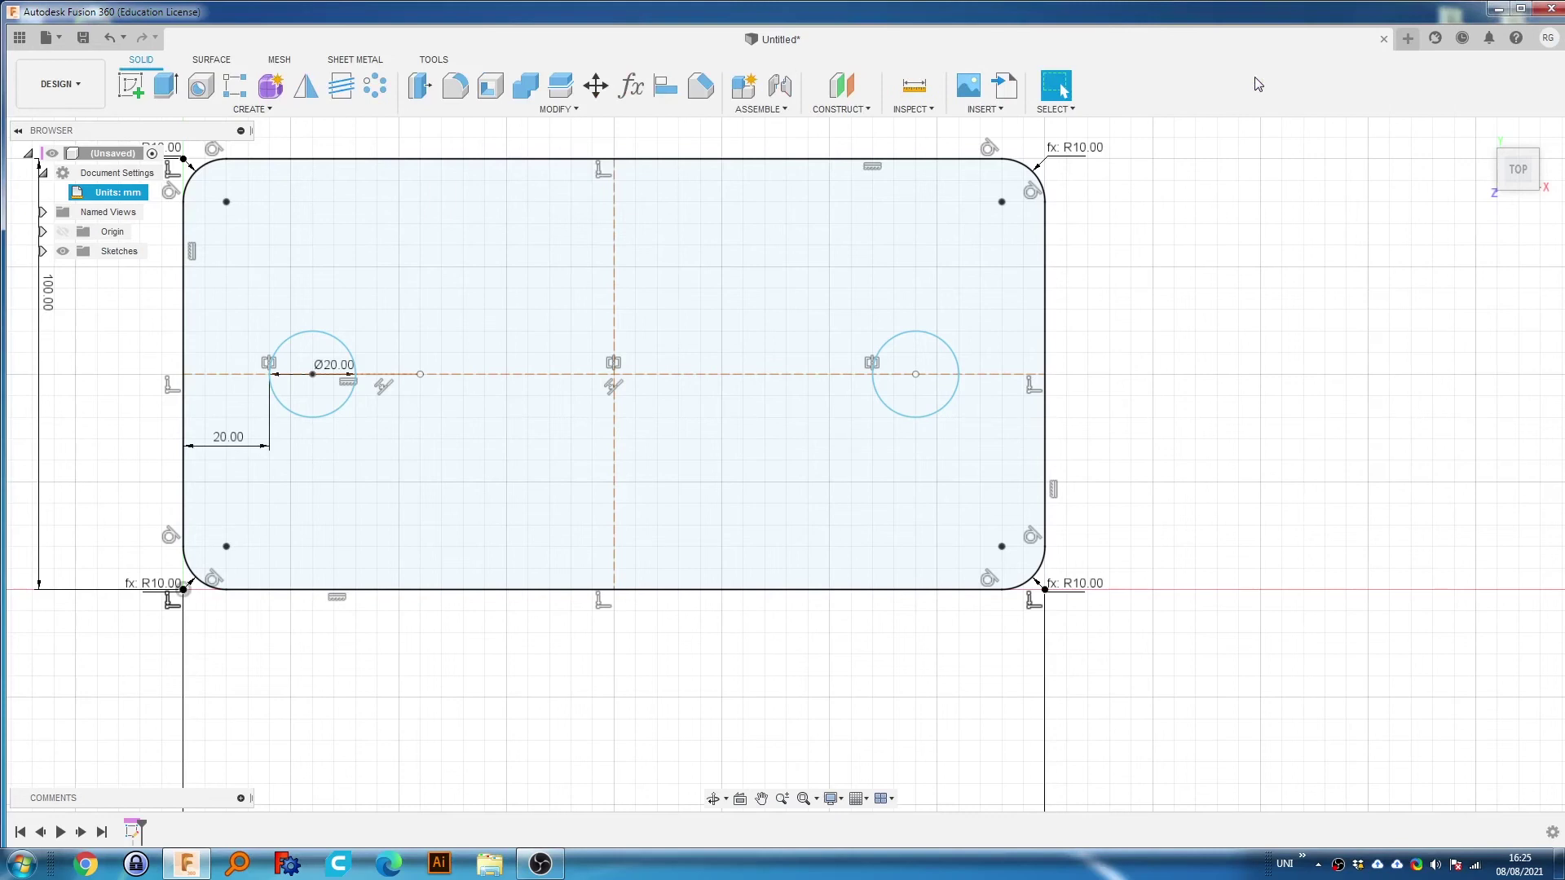
click(534, 109)
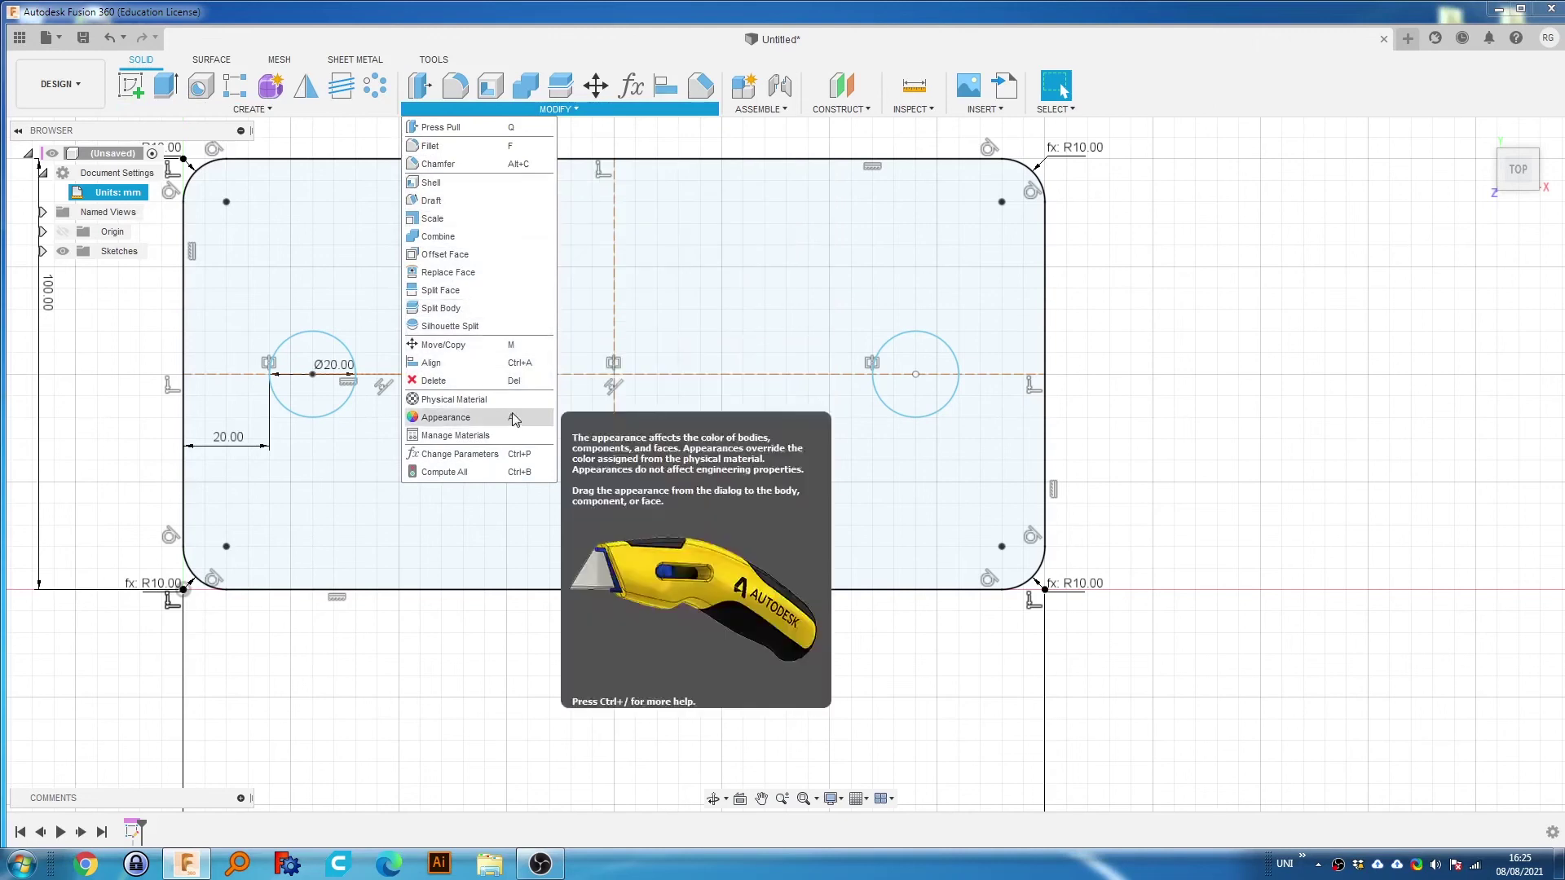
click(310, 145)
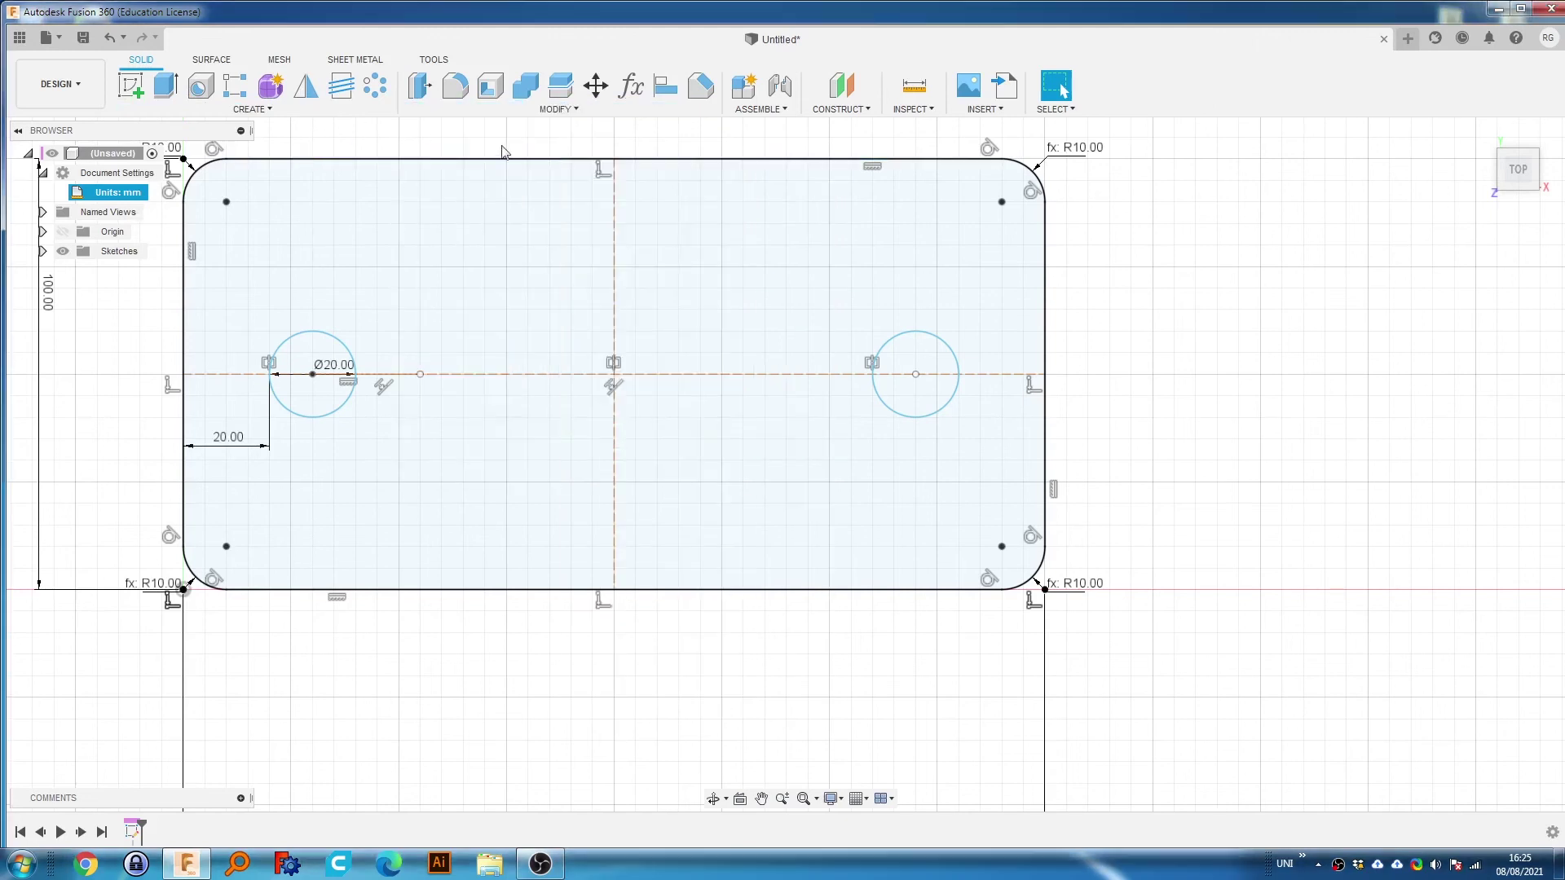
click(602, 112)
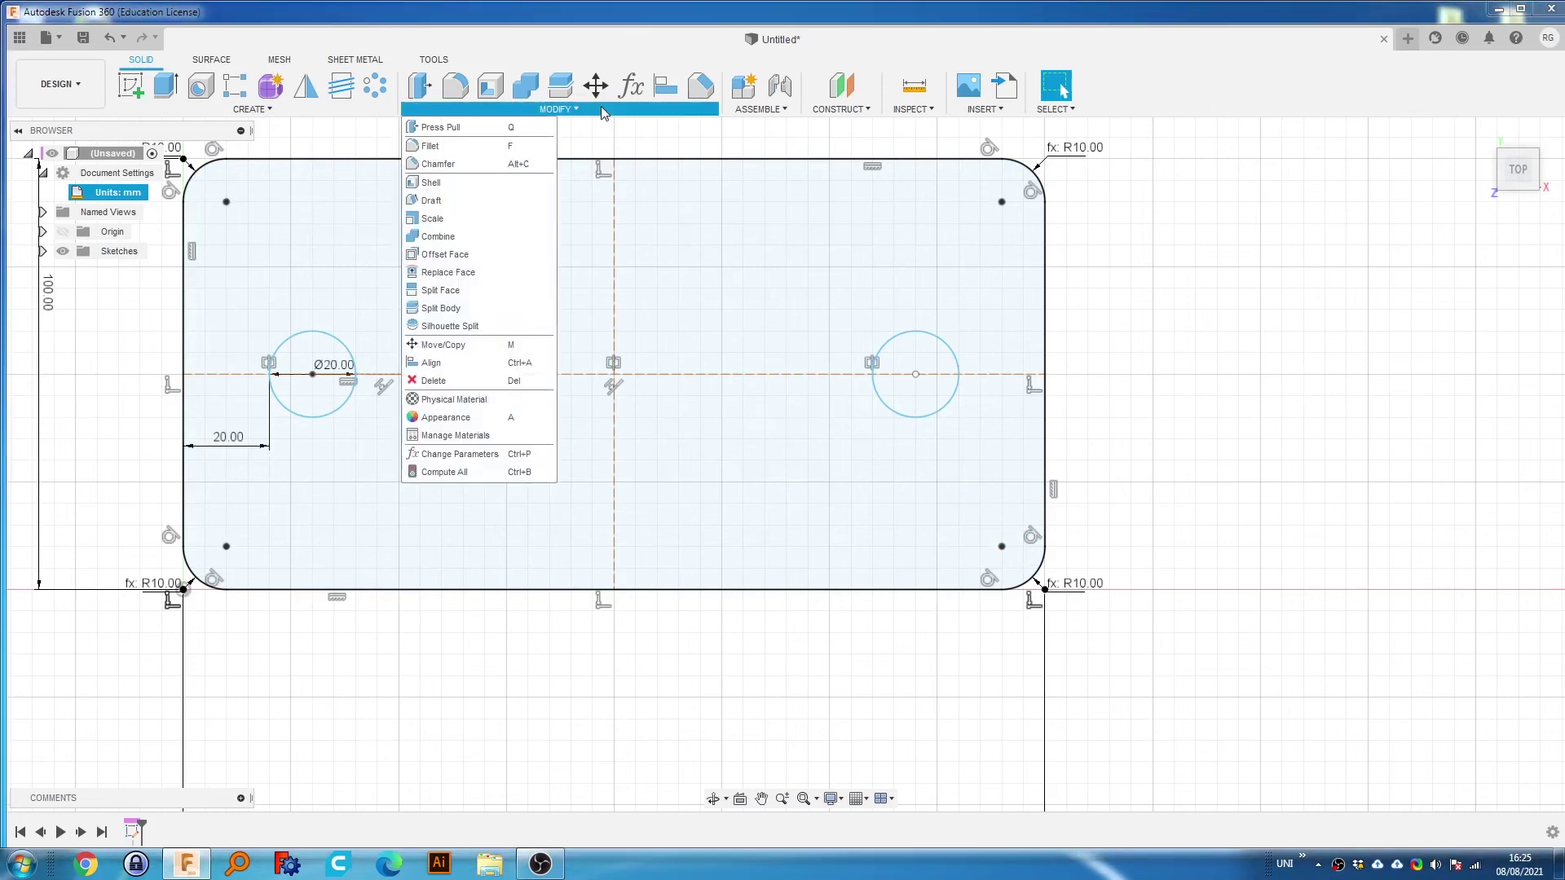
click(559, 109)
click(637, 252)
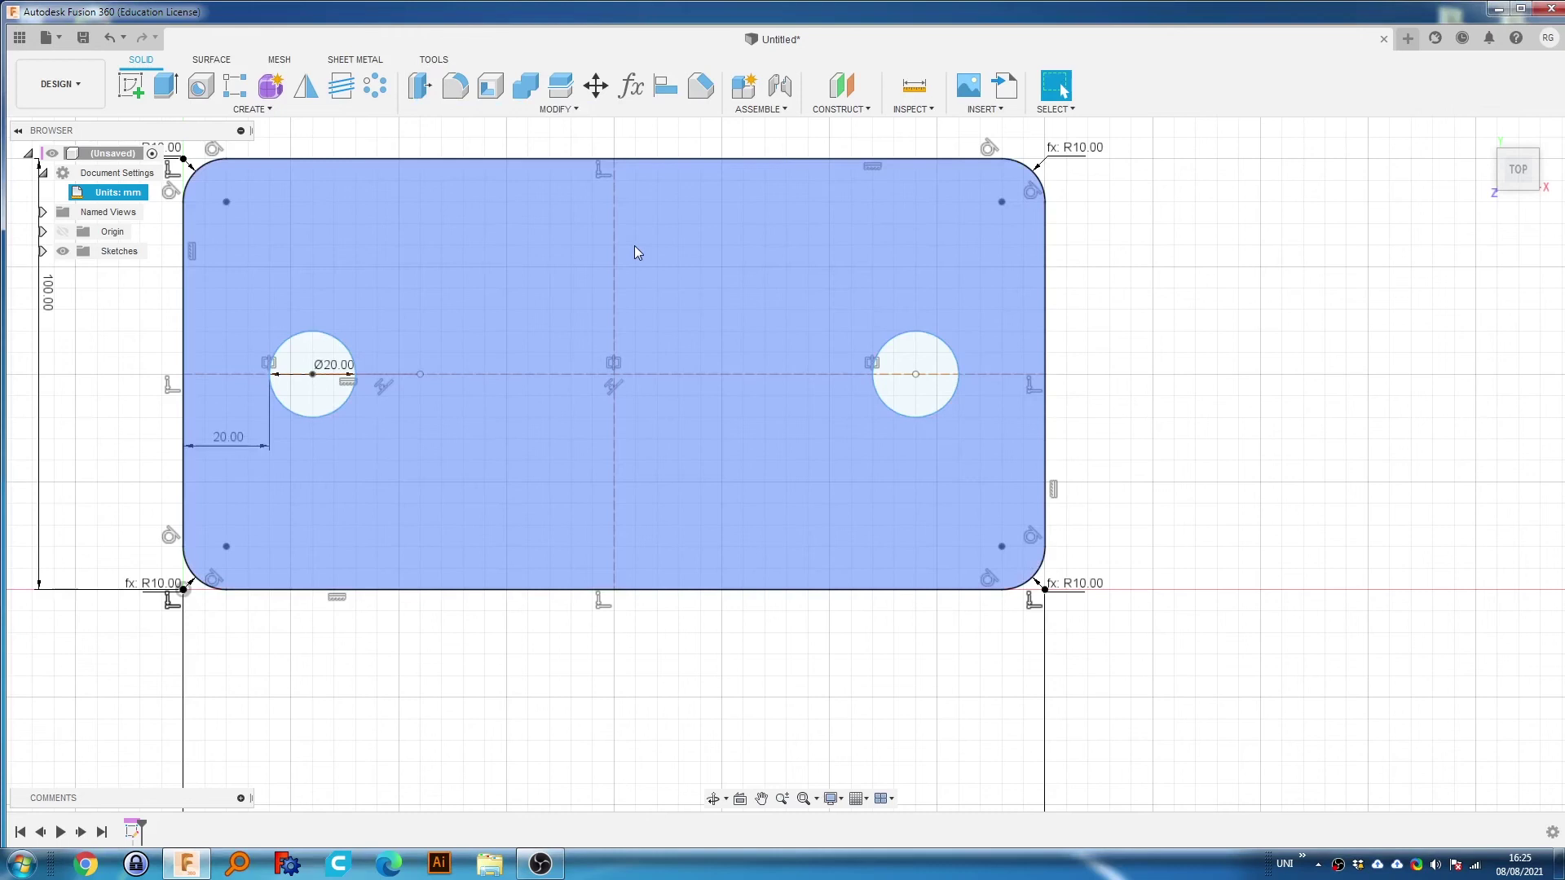
key(e)
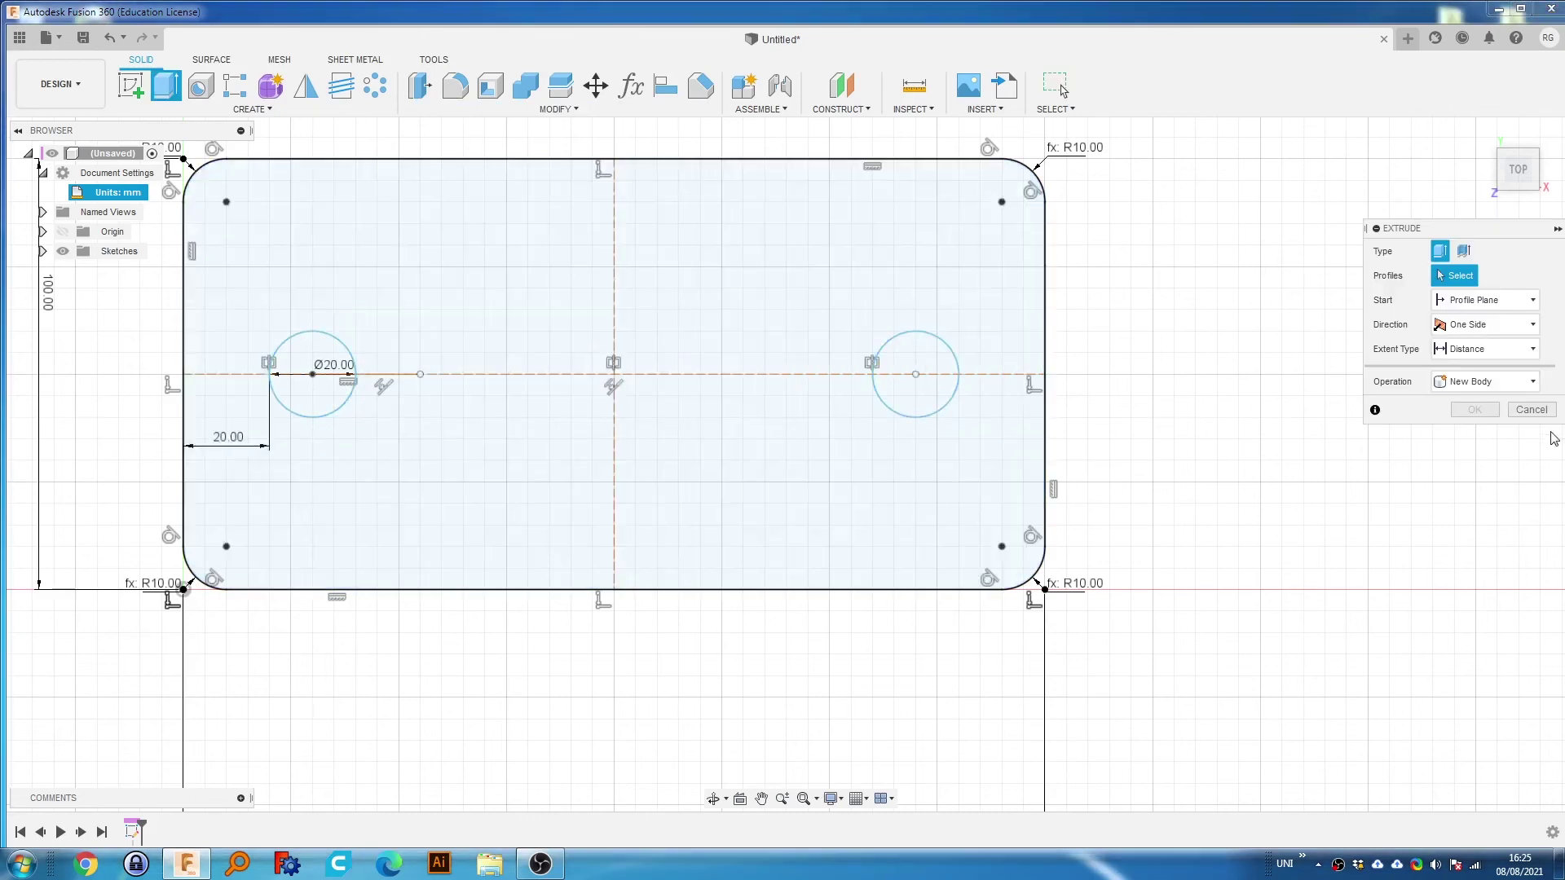
click(1539, 413)
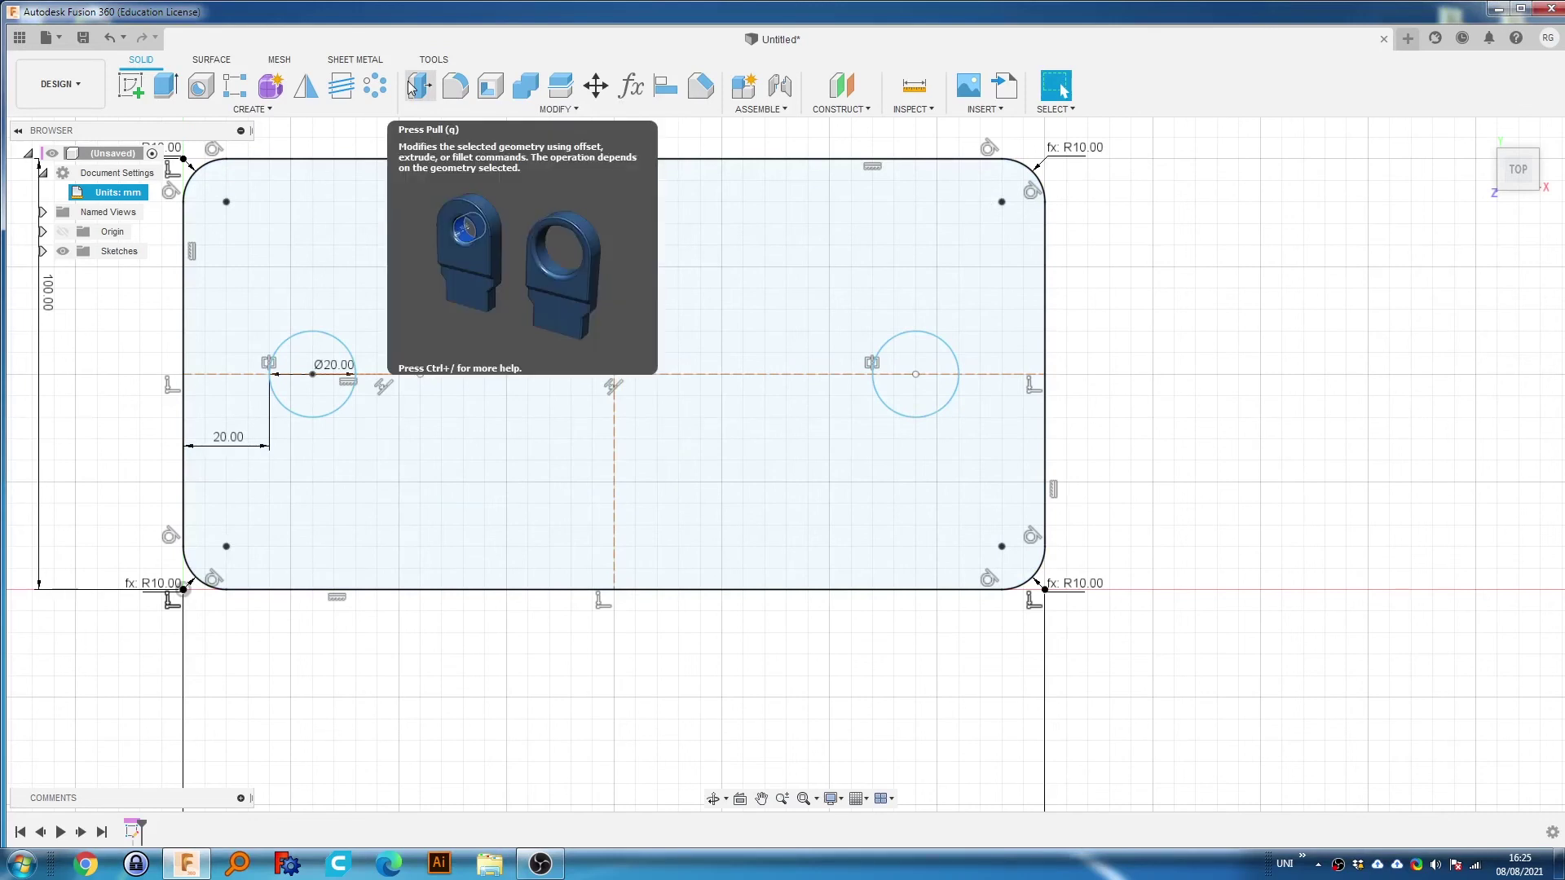
Extrude the rounded rectangle profile around the two circles 100 mm as a new body using Press Pull.
click(417, 85)
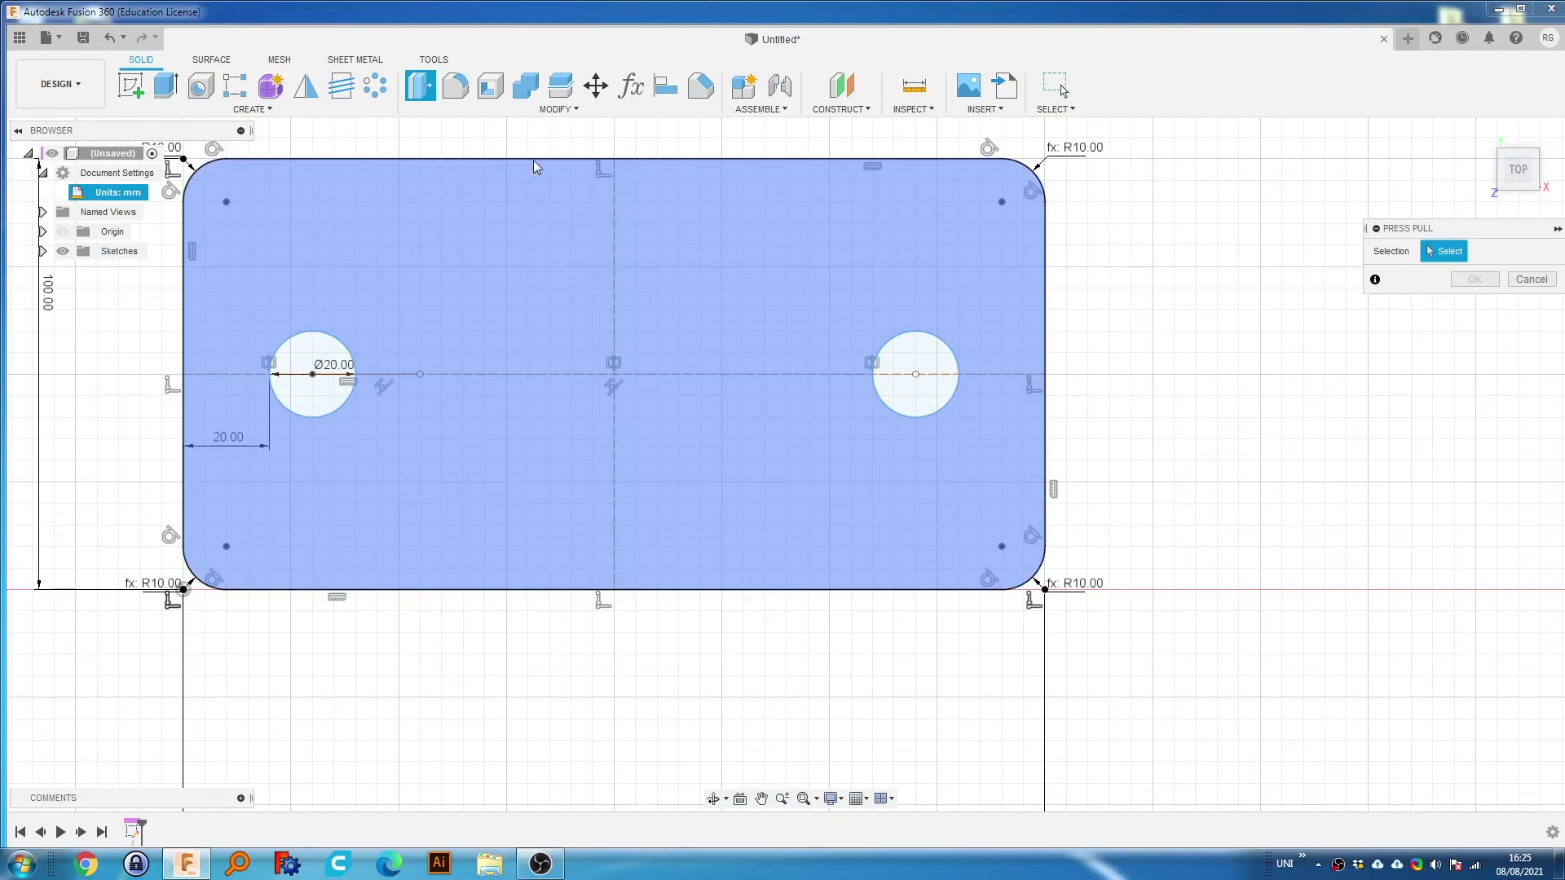
click(521, 247)
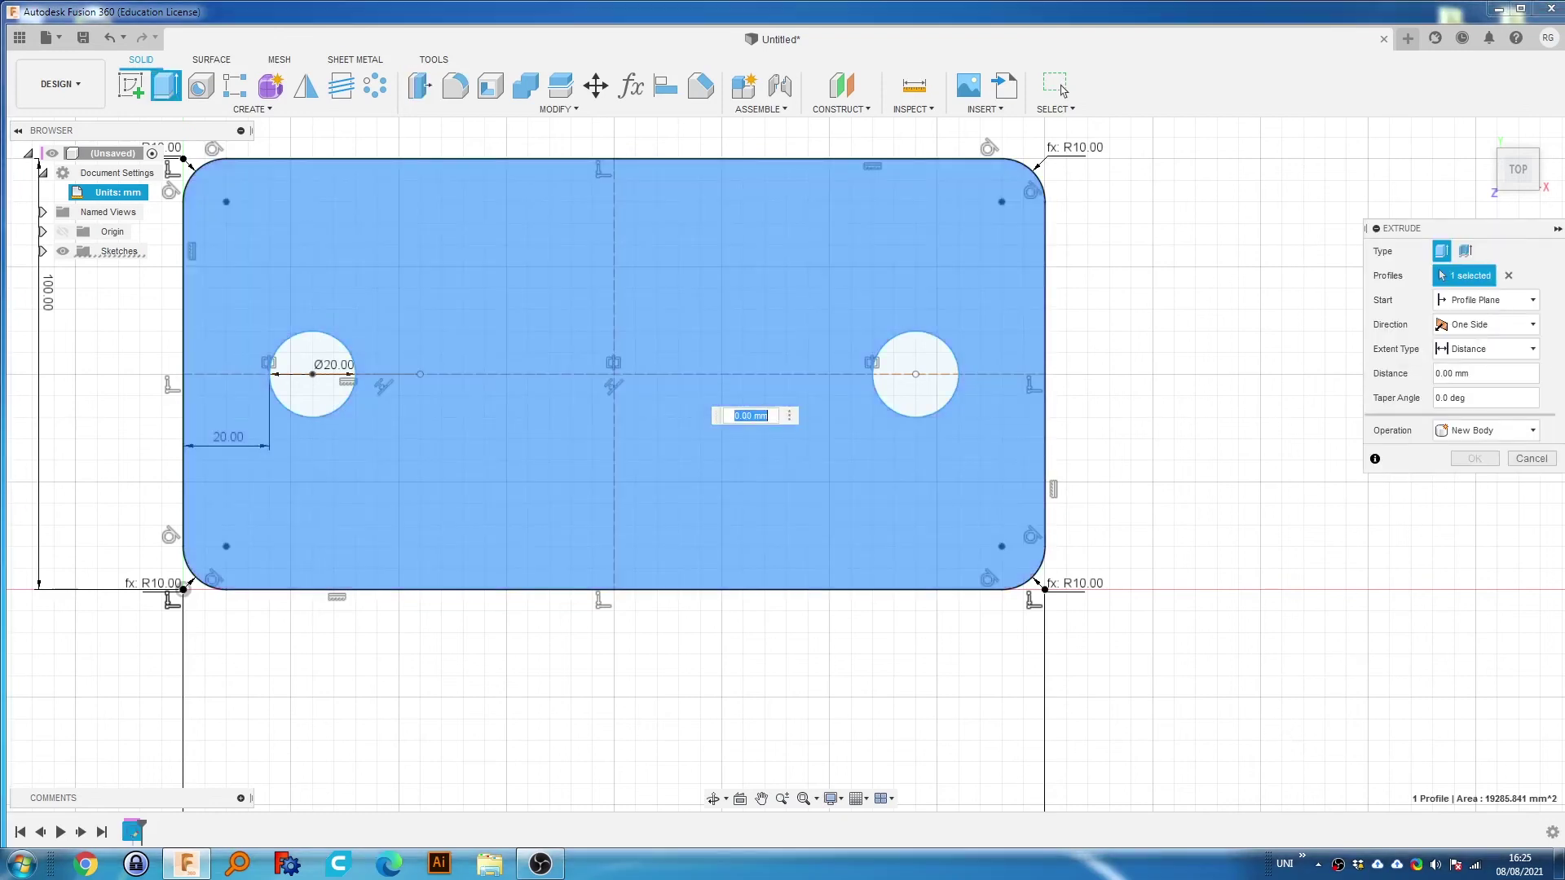
text(5)
key(Return)
scroll(1252, 432, down, 3)
scroll(1252, 432, down, 3)
scroll(1251, 432, up, 2)
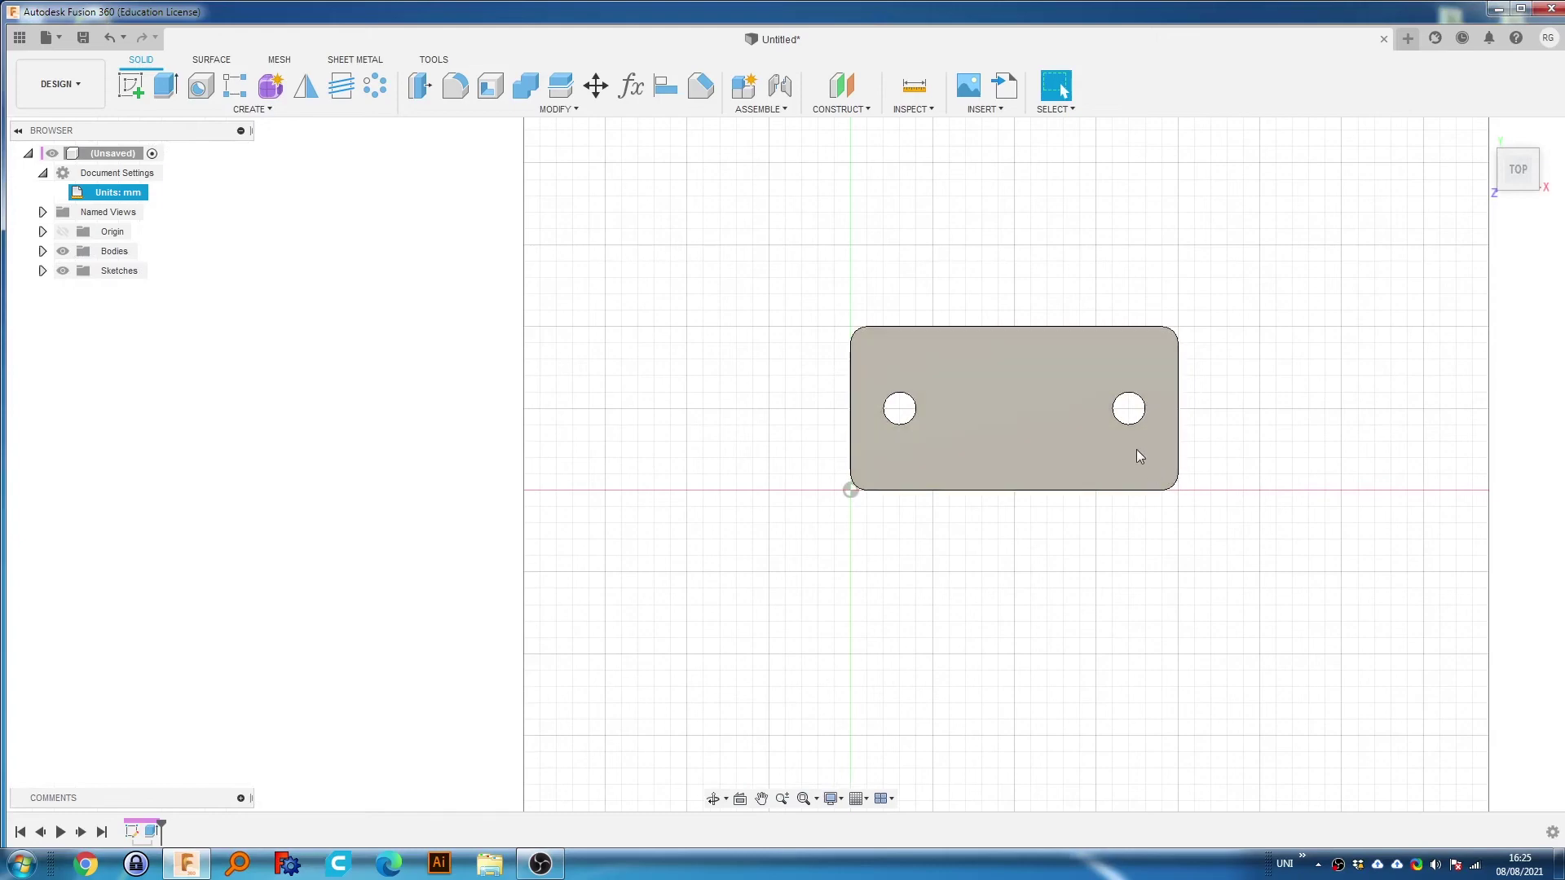
Examine the extruded block and its long front face from several angles.
shift+middle_drag(1184, 517, 1186, 407)
scroll(1035, 340, up, 4)
scroll(1043, 358, down, 2)
shift+middle_drag(1028, 387, 943, 445)
shift+middle_drag(916, 559, 652, 469)
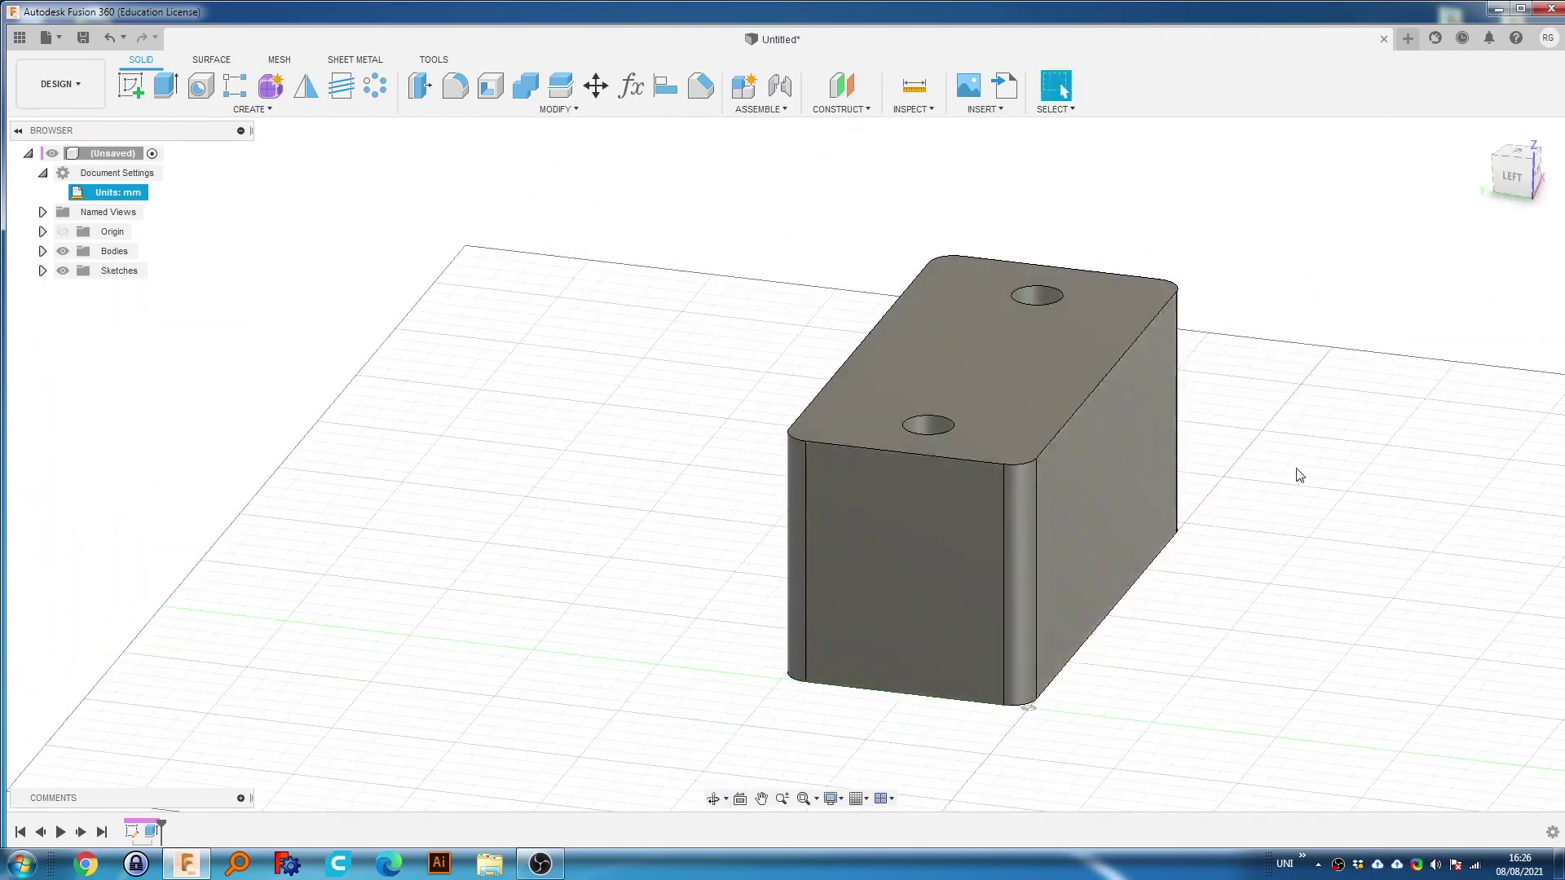
shift+middle_drag(1305, 459, 1303, 542)
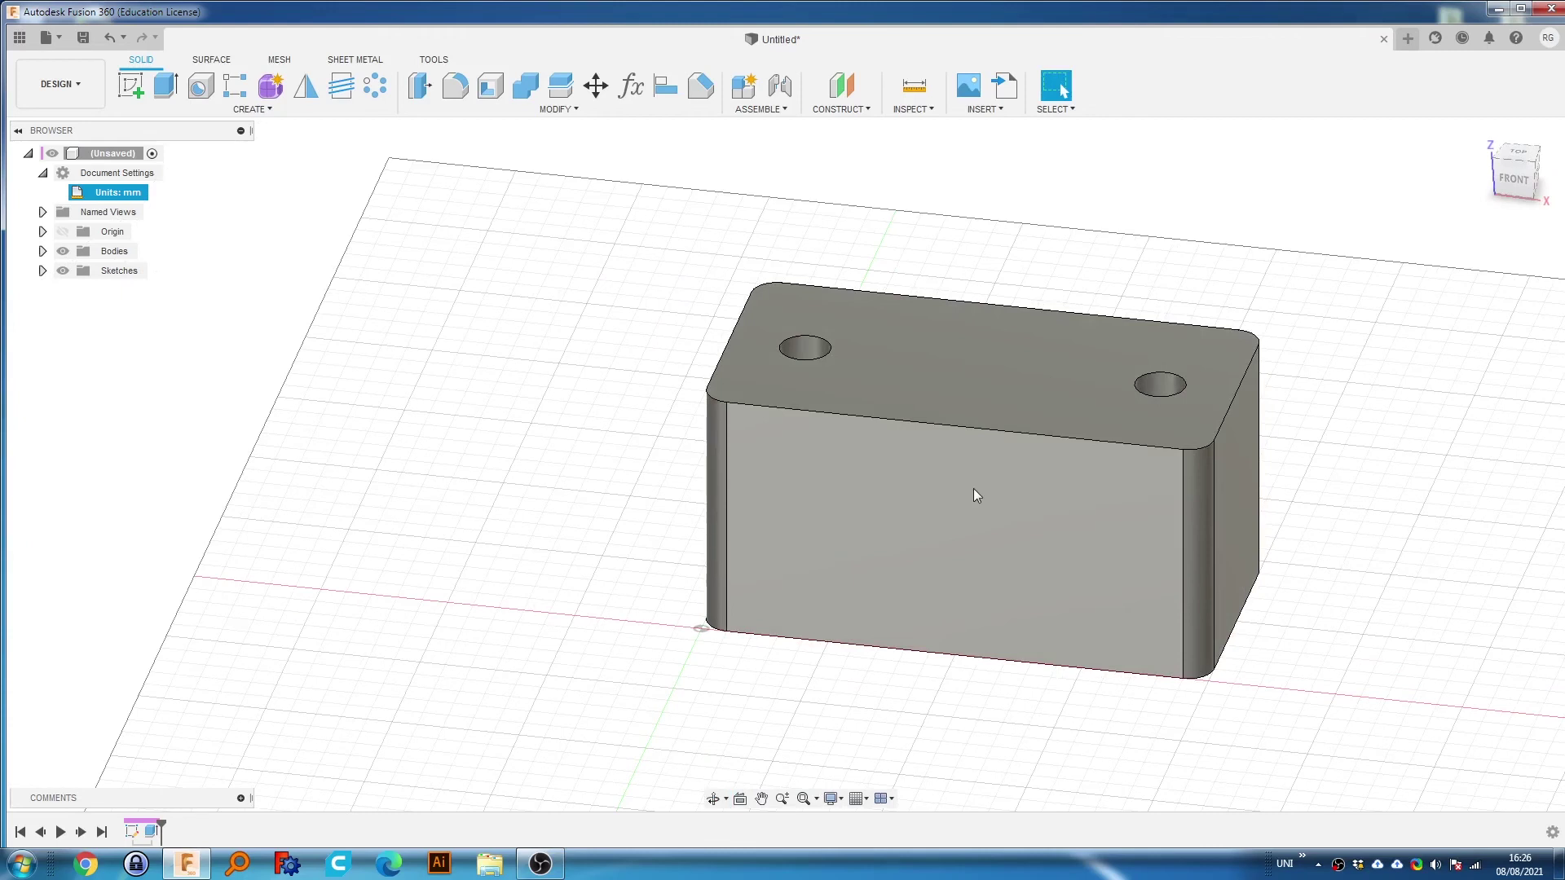
click(963, 511)
scroll(1203, 543, down, 3)
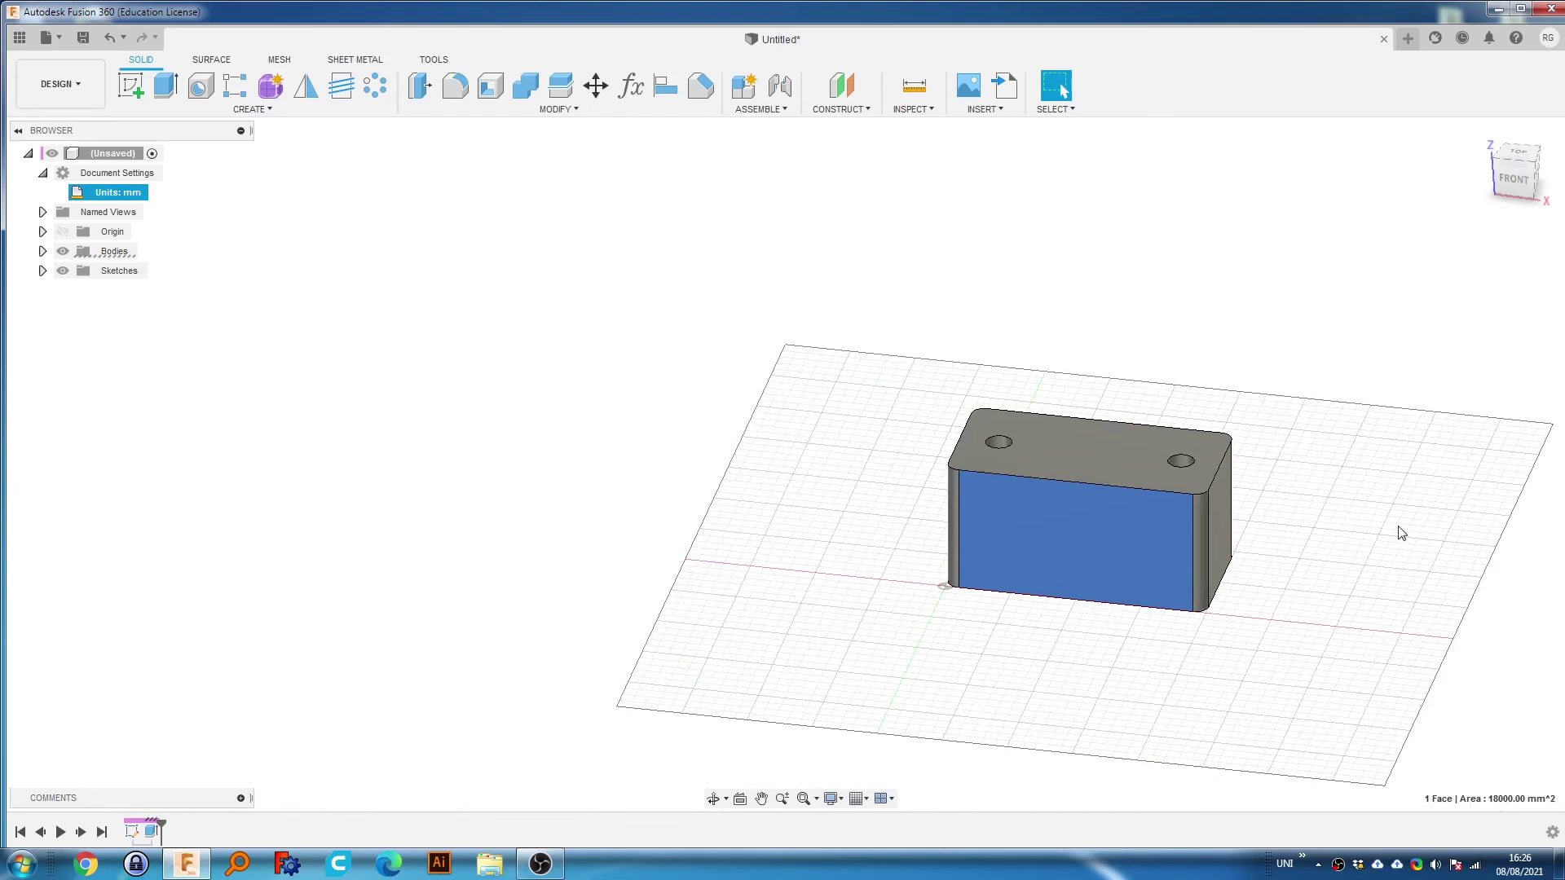
click(1191, 316)
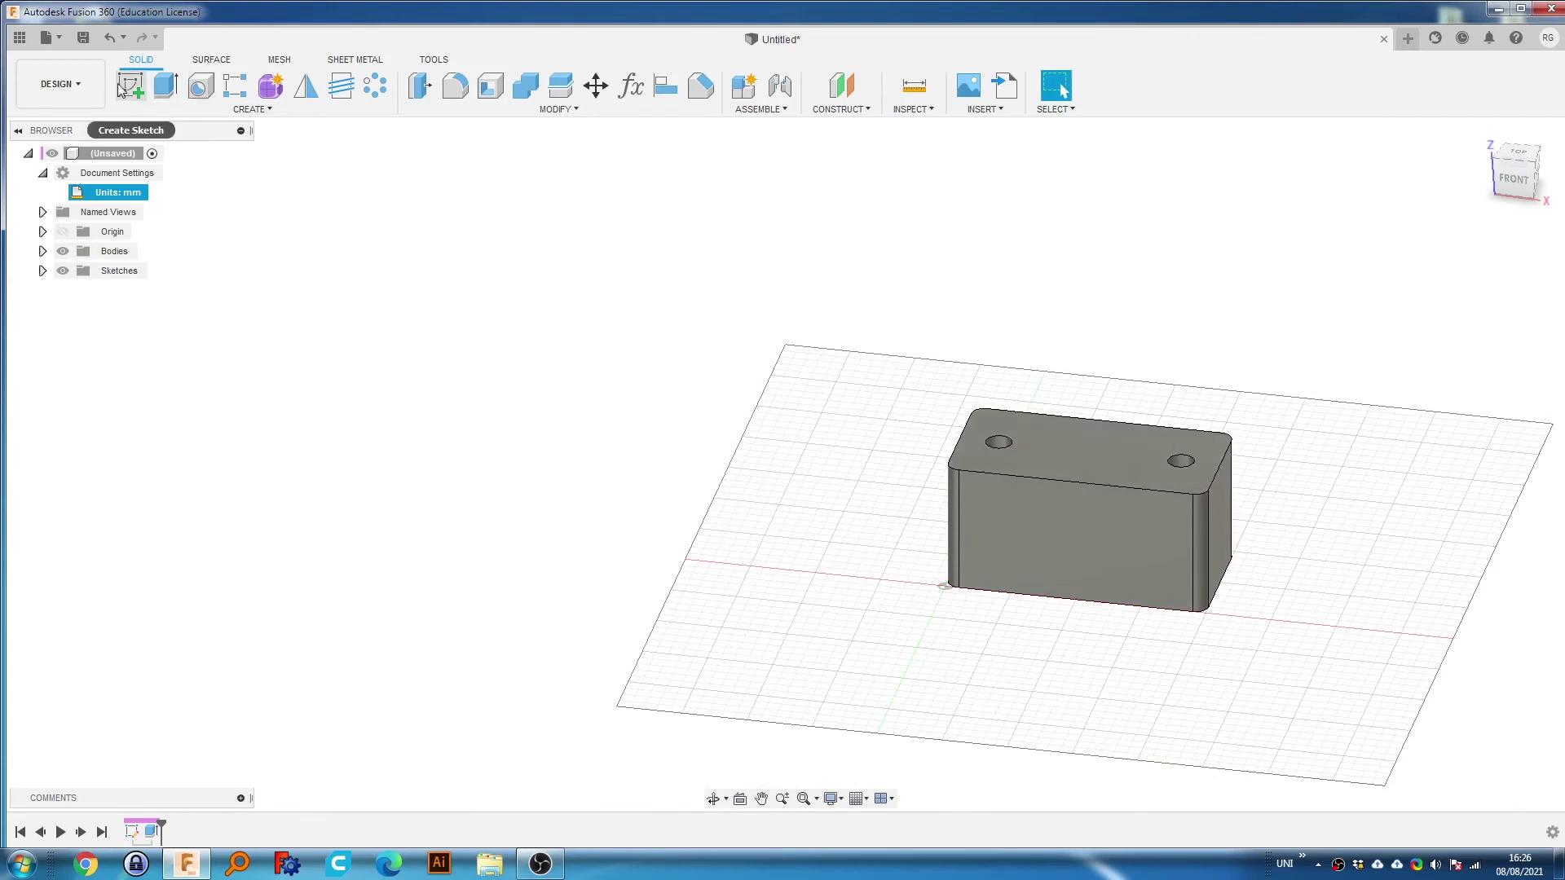
Create a new sketch on the block's long front face.
click(168, 110)
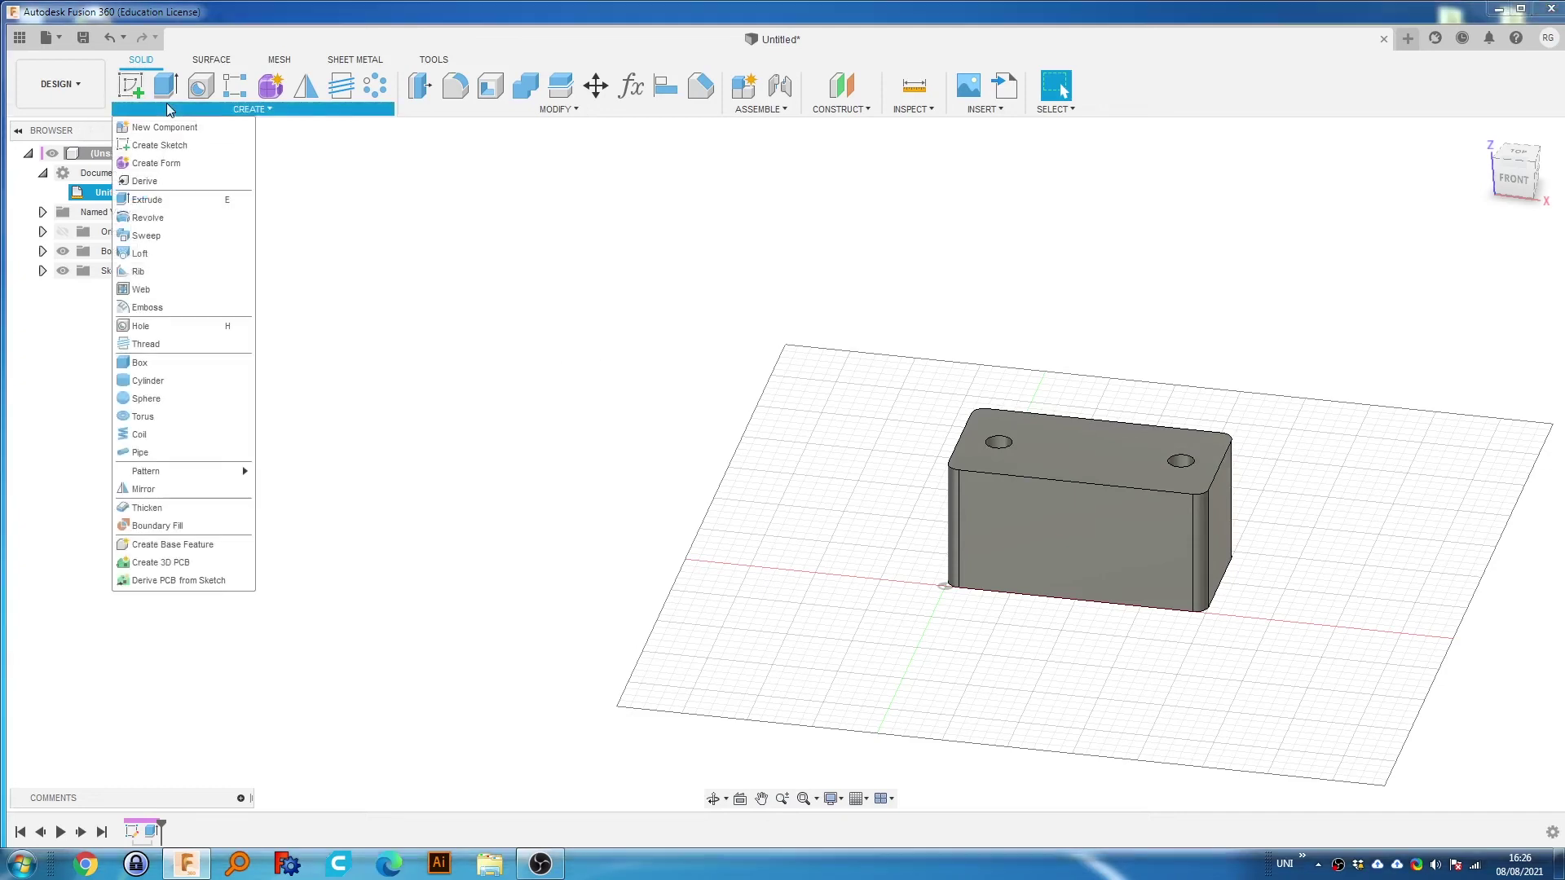
click(161, 146)
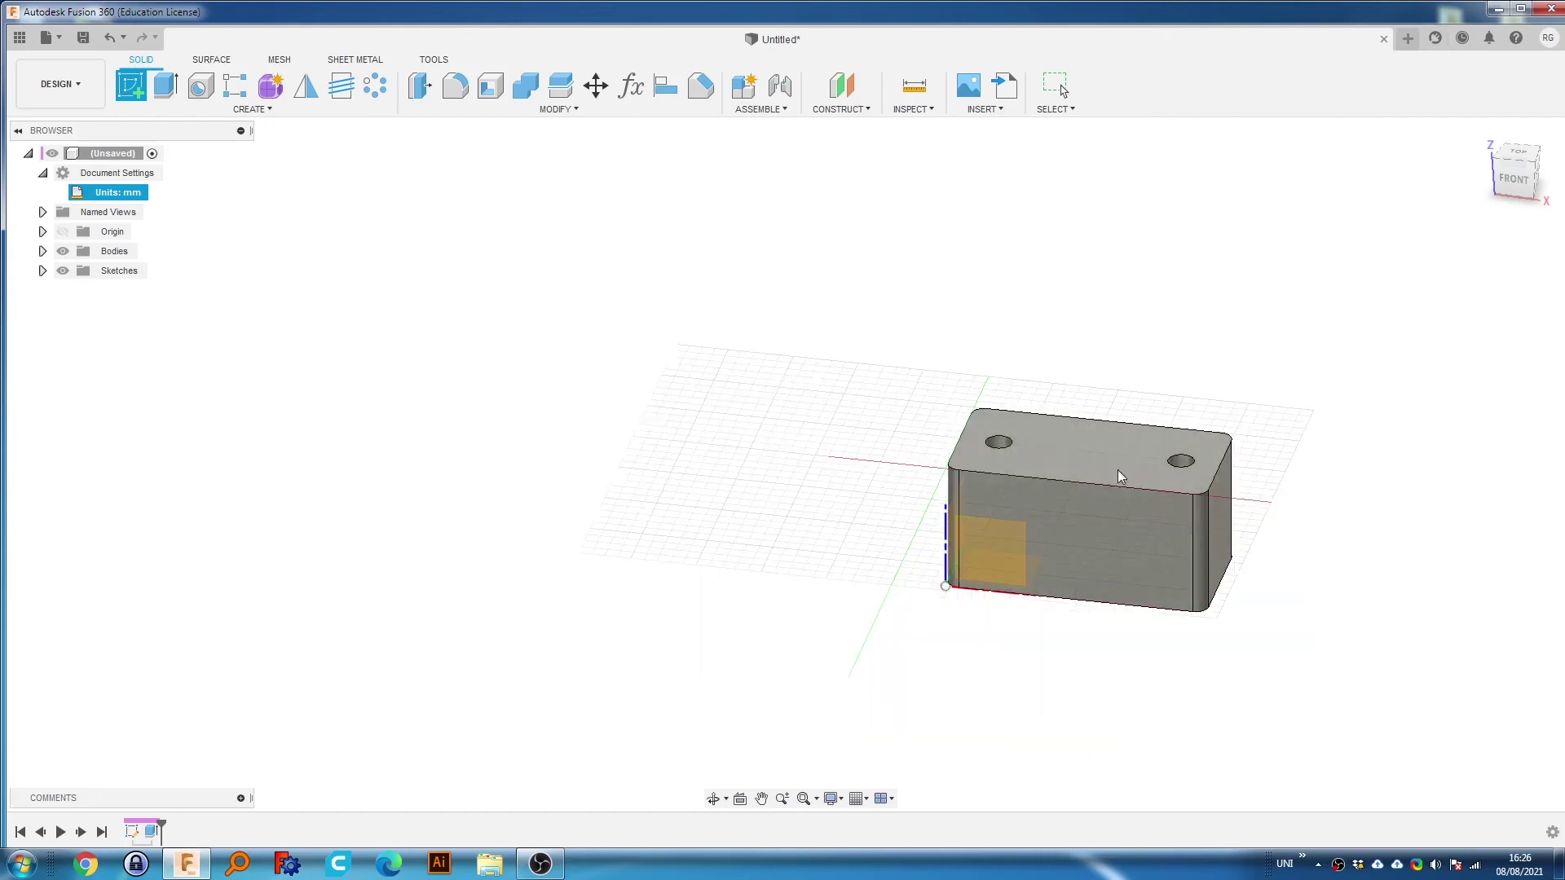
scroll(1011, 451, up, 5)
scroll(960, 454, up, 2)
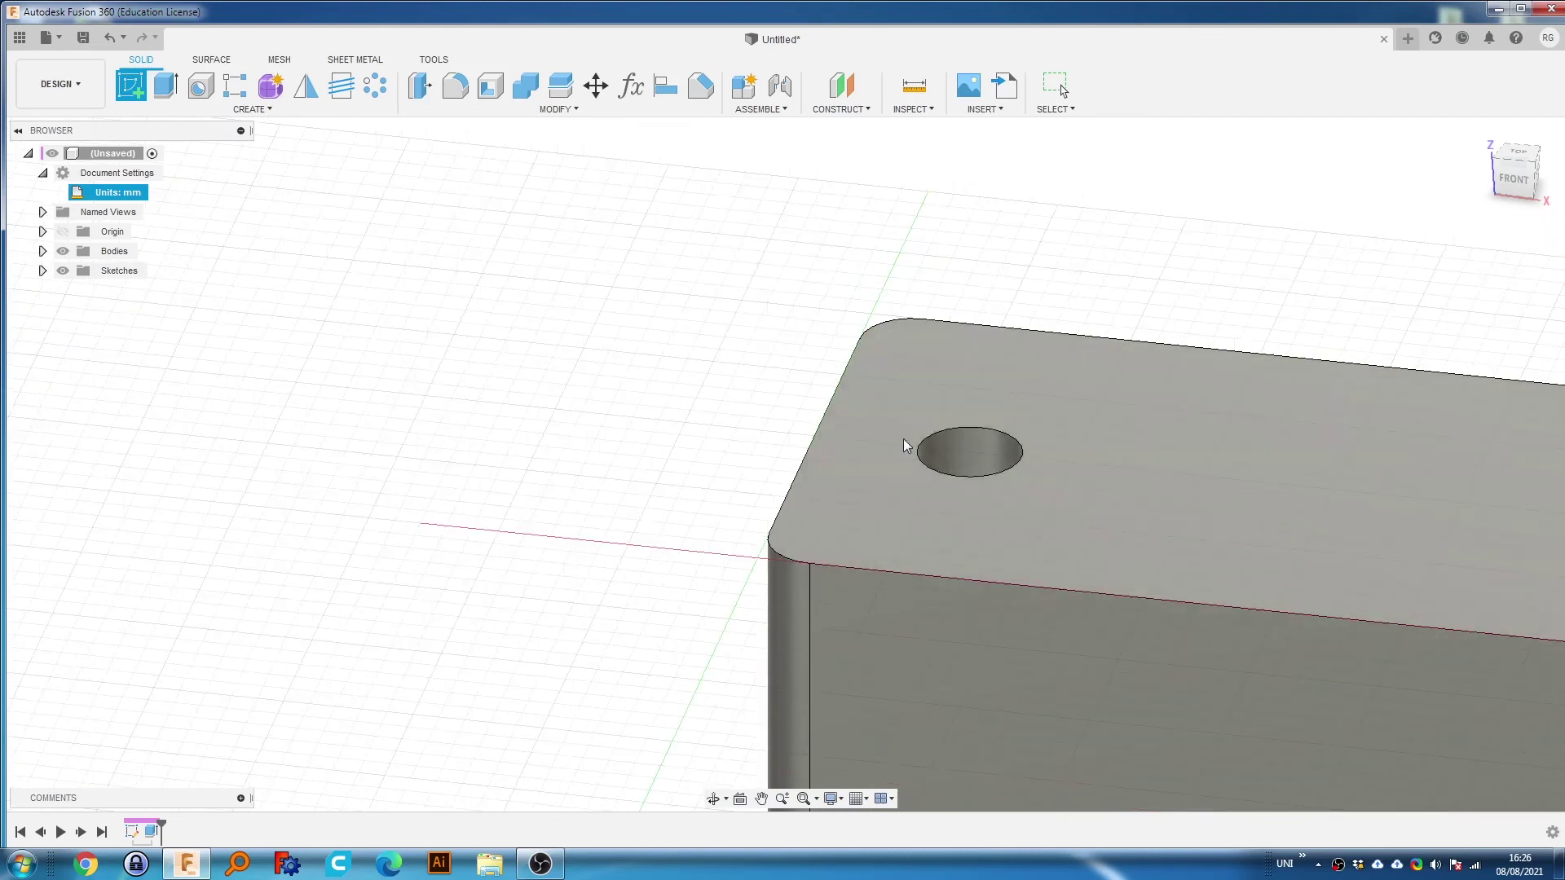
scroll(1116, 522, down, 5)
middle_drag(1147, 539, 818, 356)
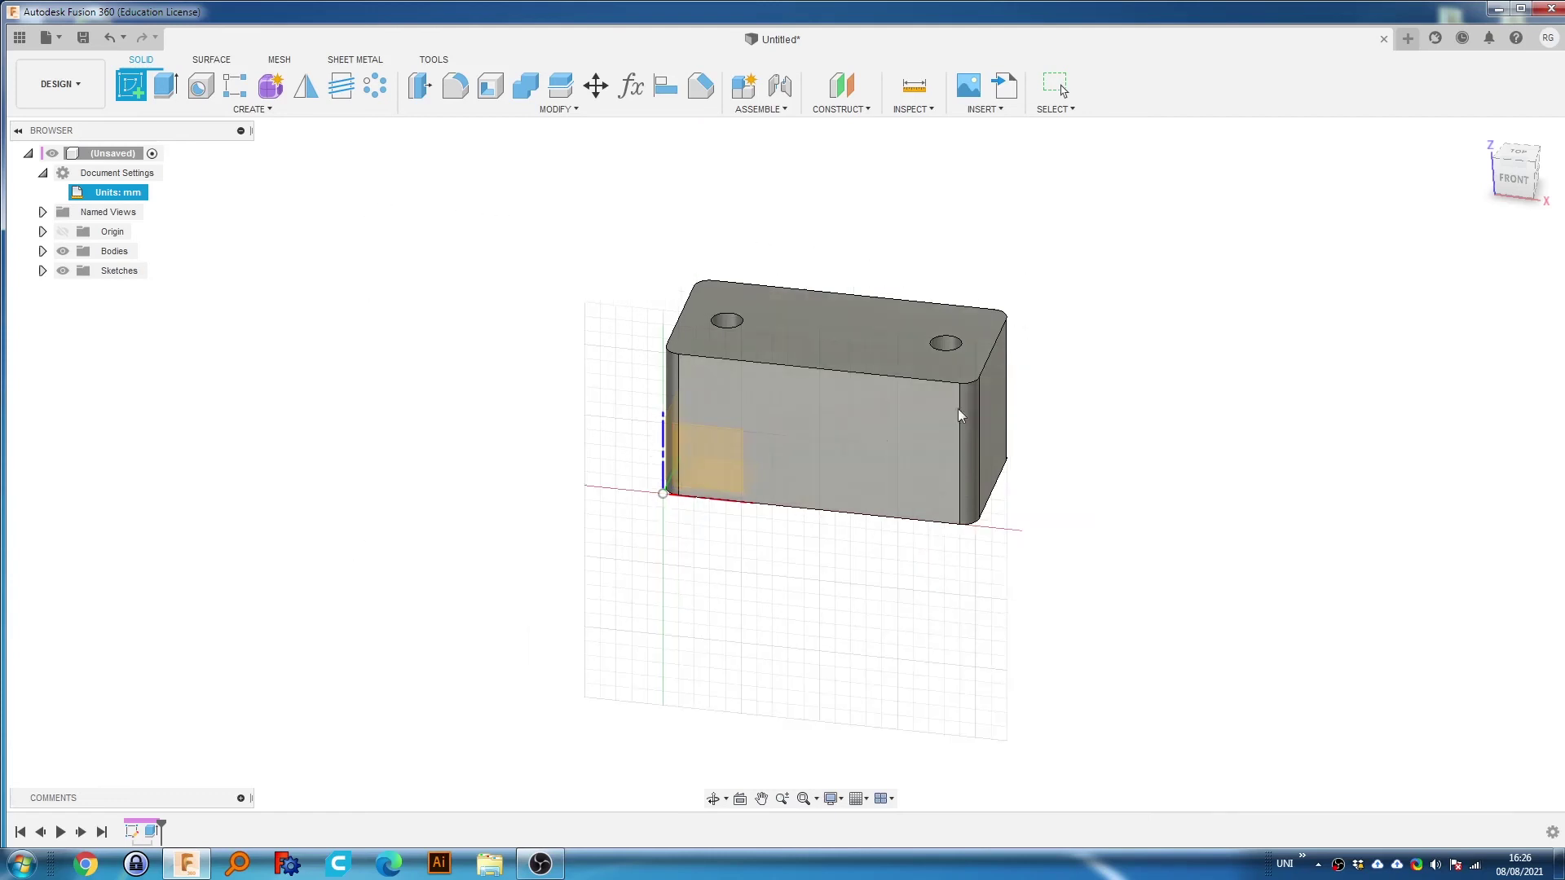
click(849, 428)
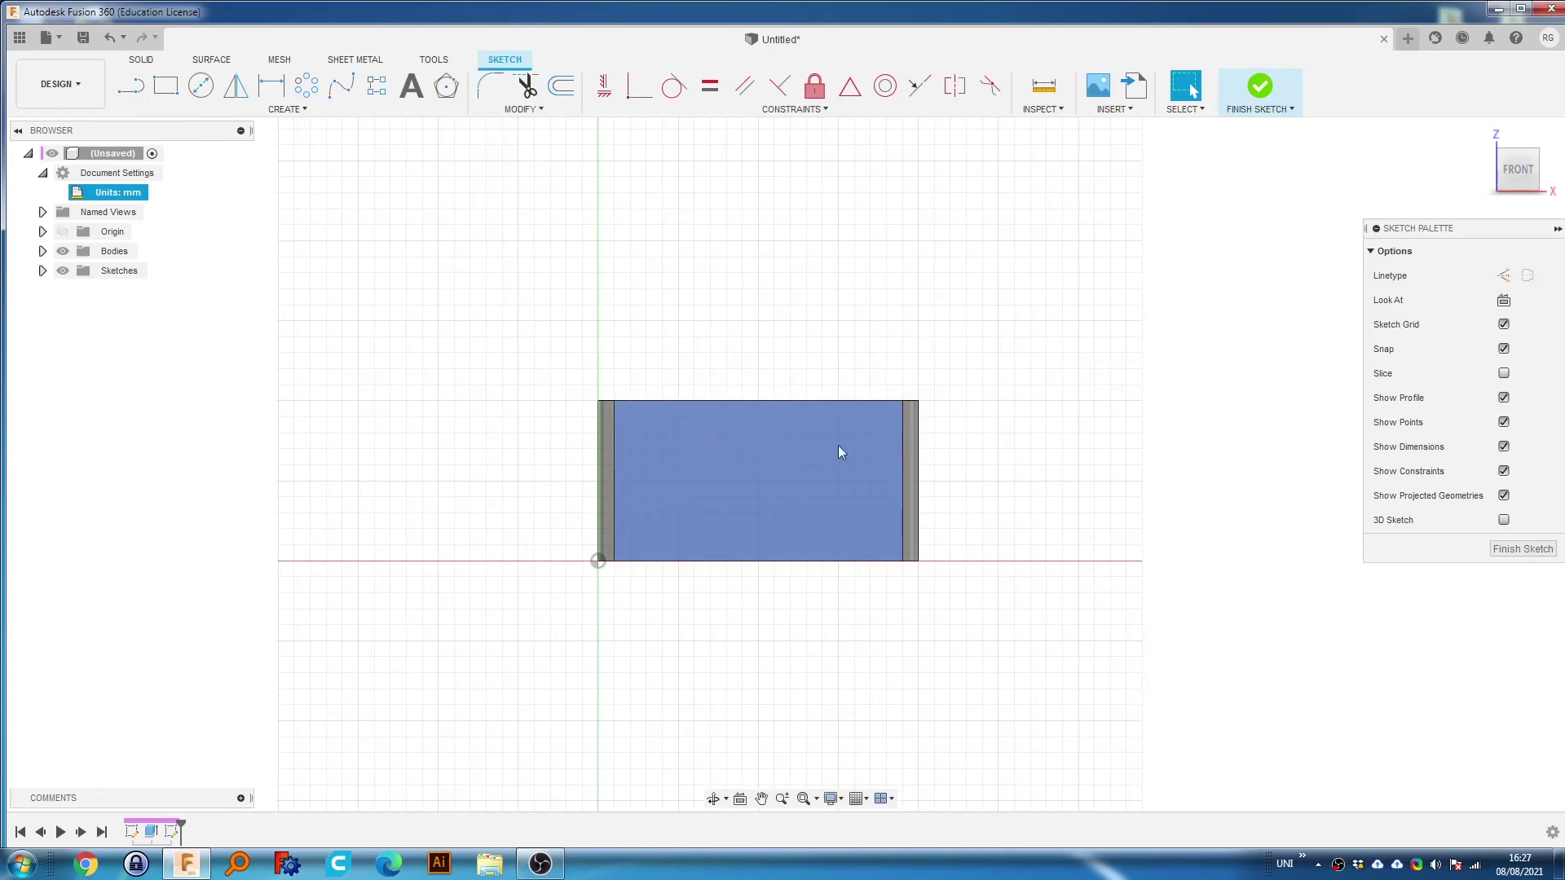
Draw horizontal and vertical construction centre lines across the block's front face, joining the midpoints of its opposite edges.
key(r)
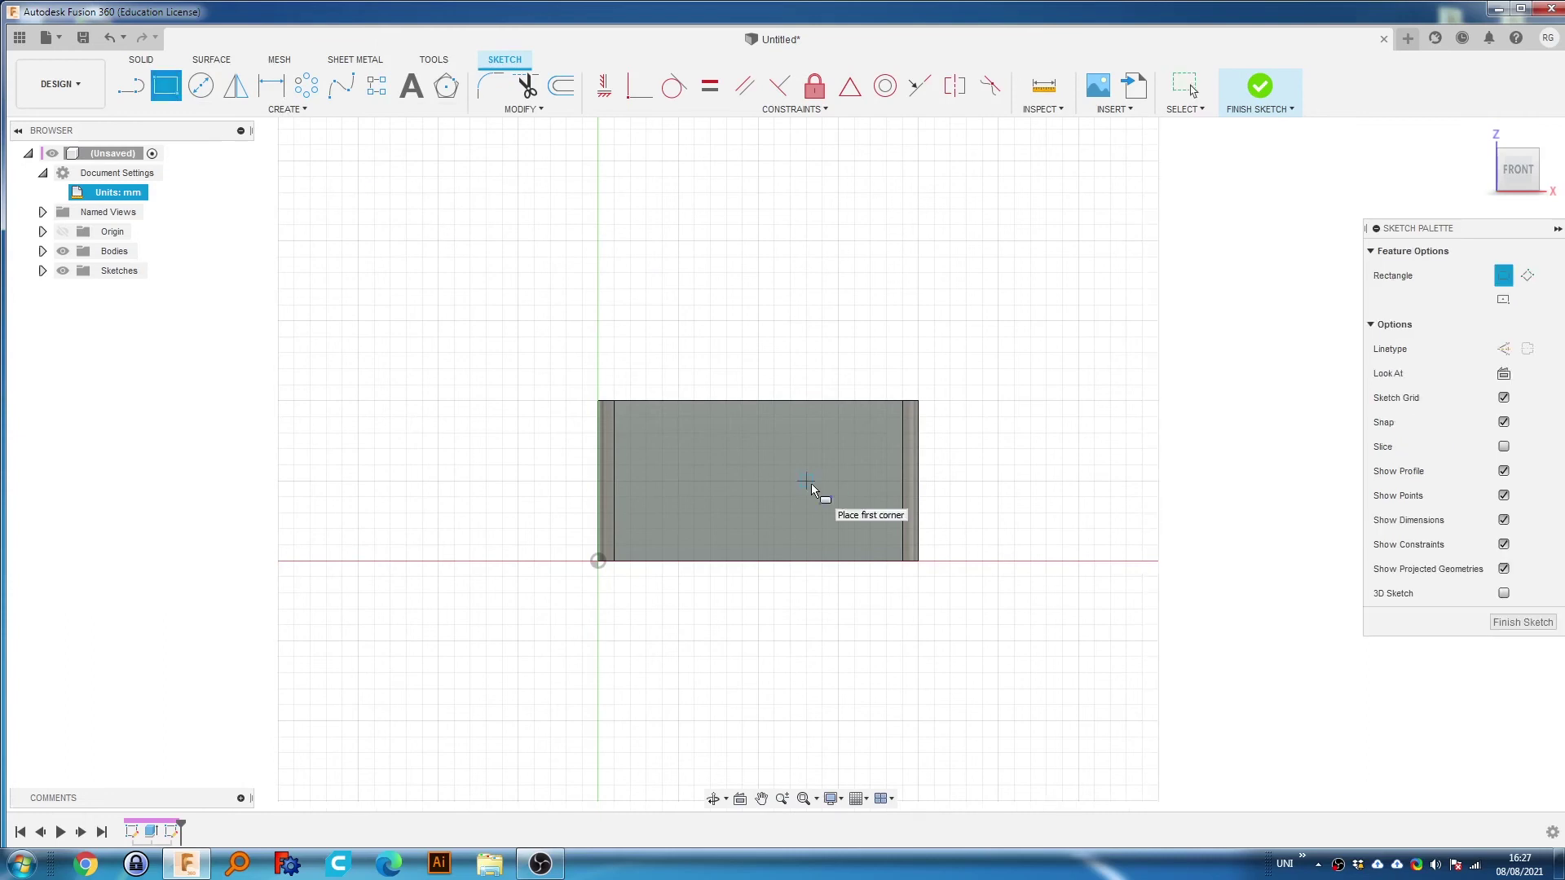
scroll(735, 463, up, 3)
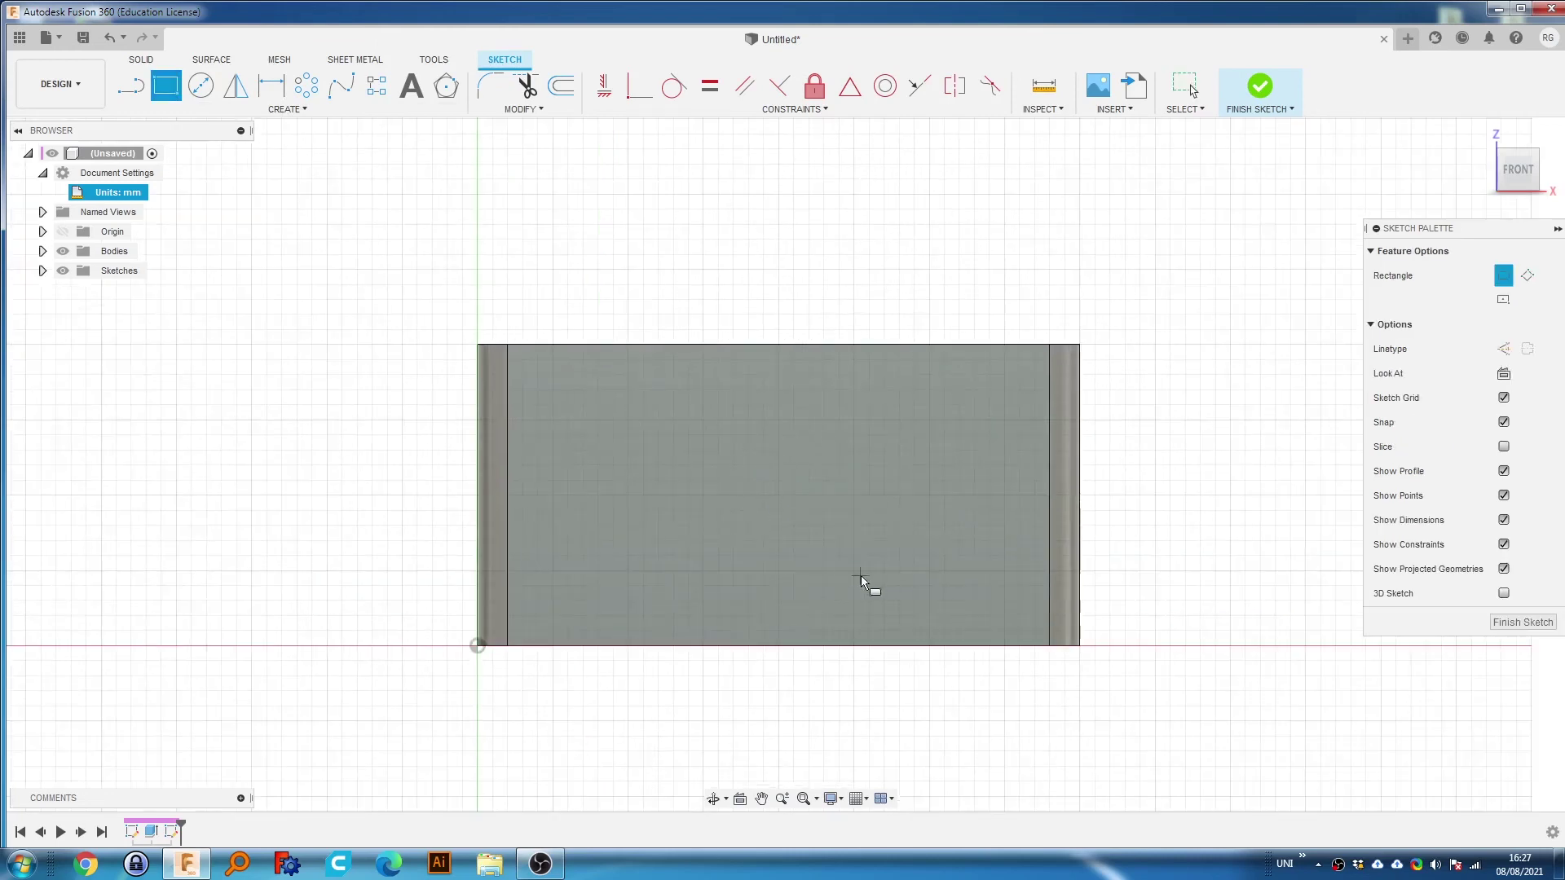
key(l)
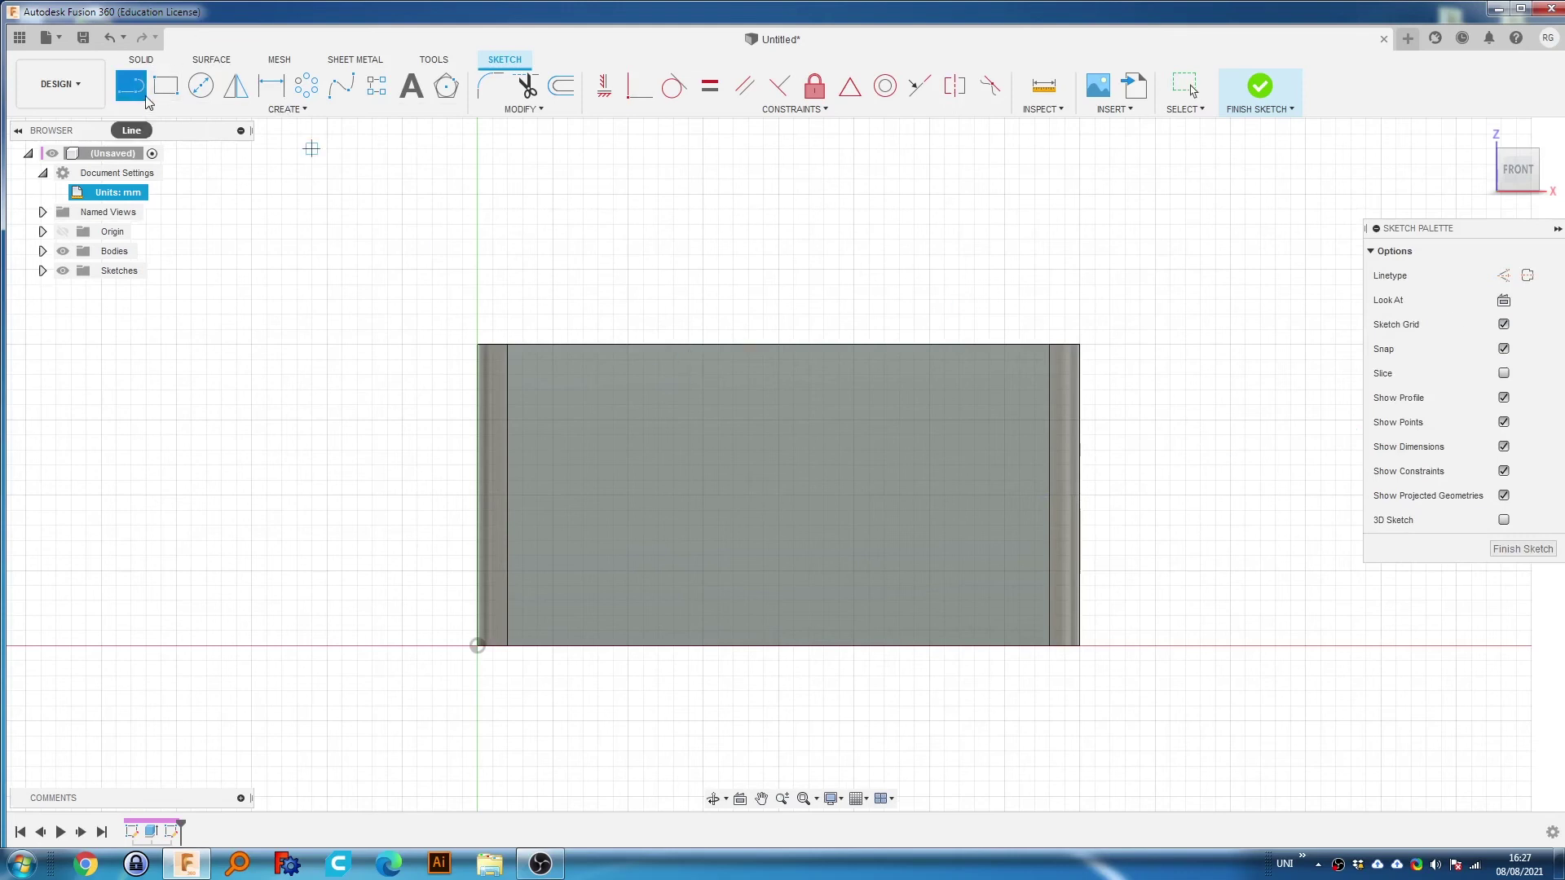
click(1511, 279)
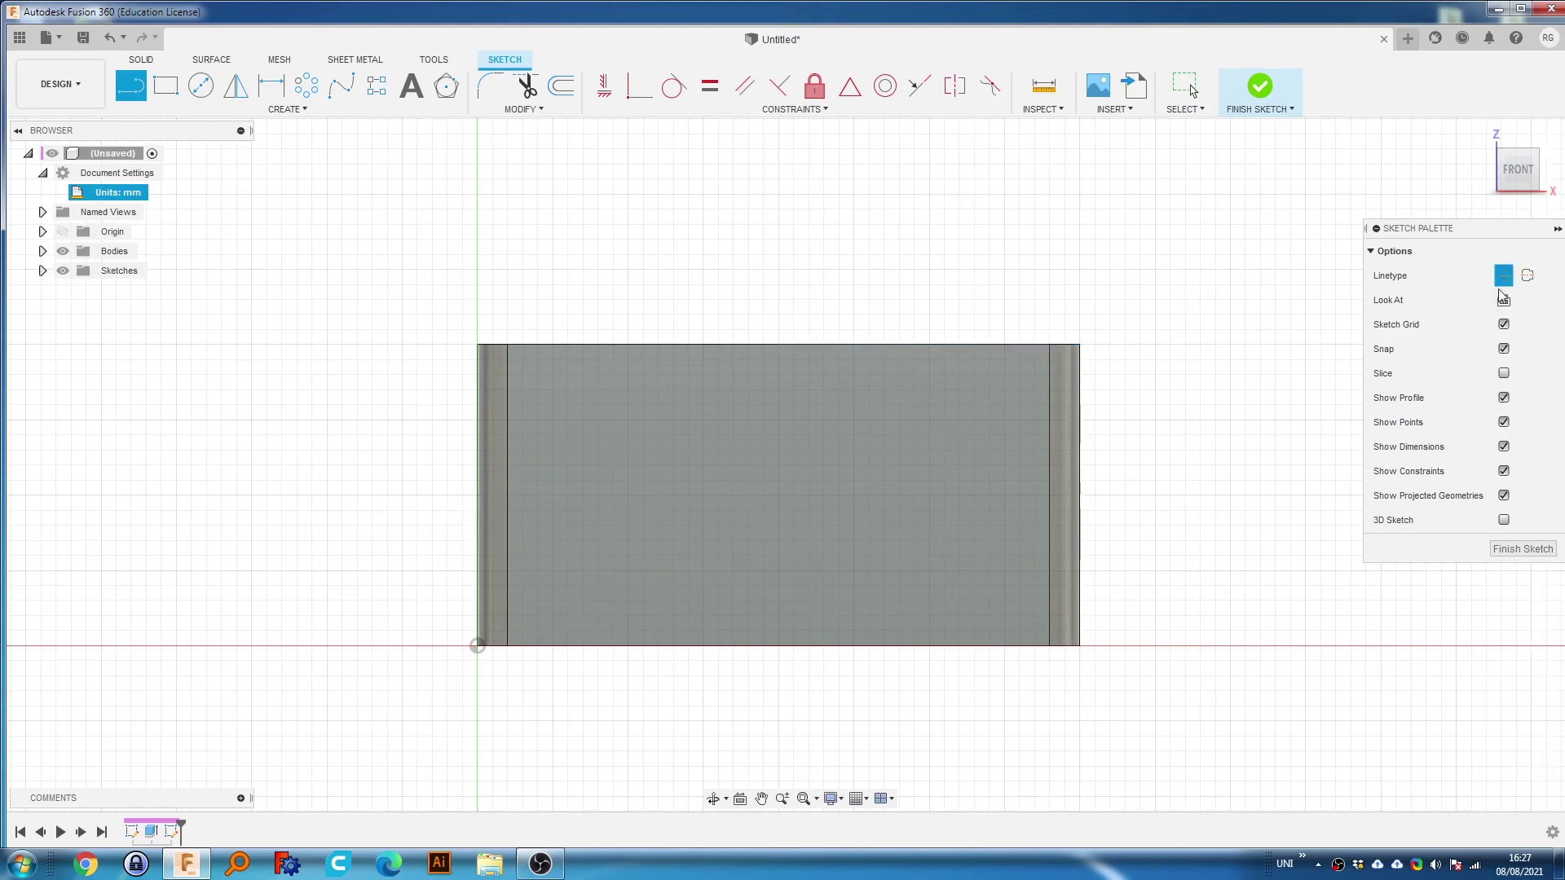
click(505, 495)
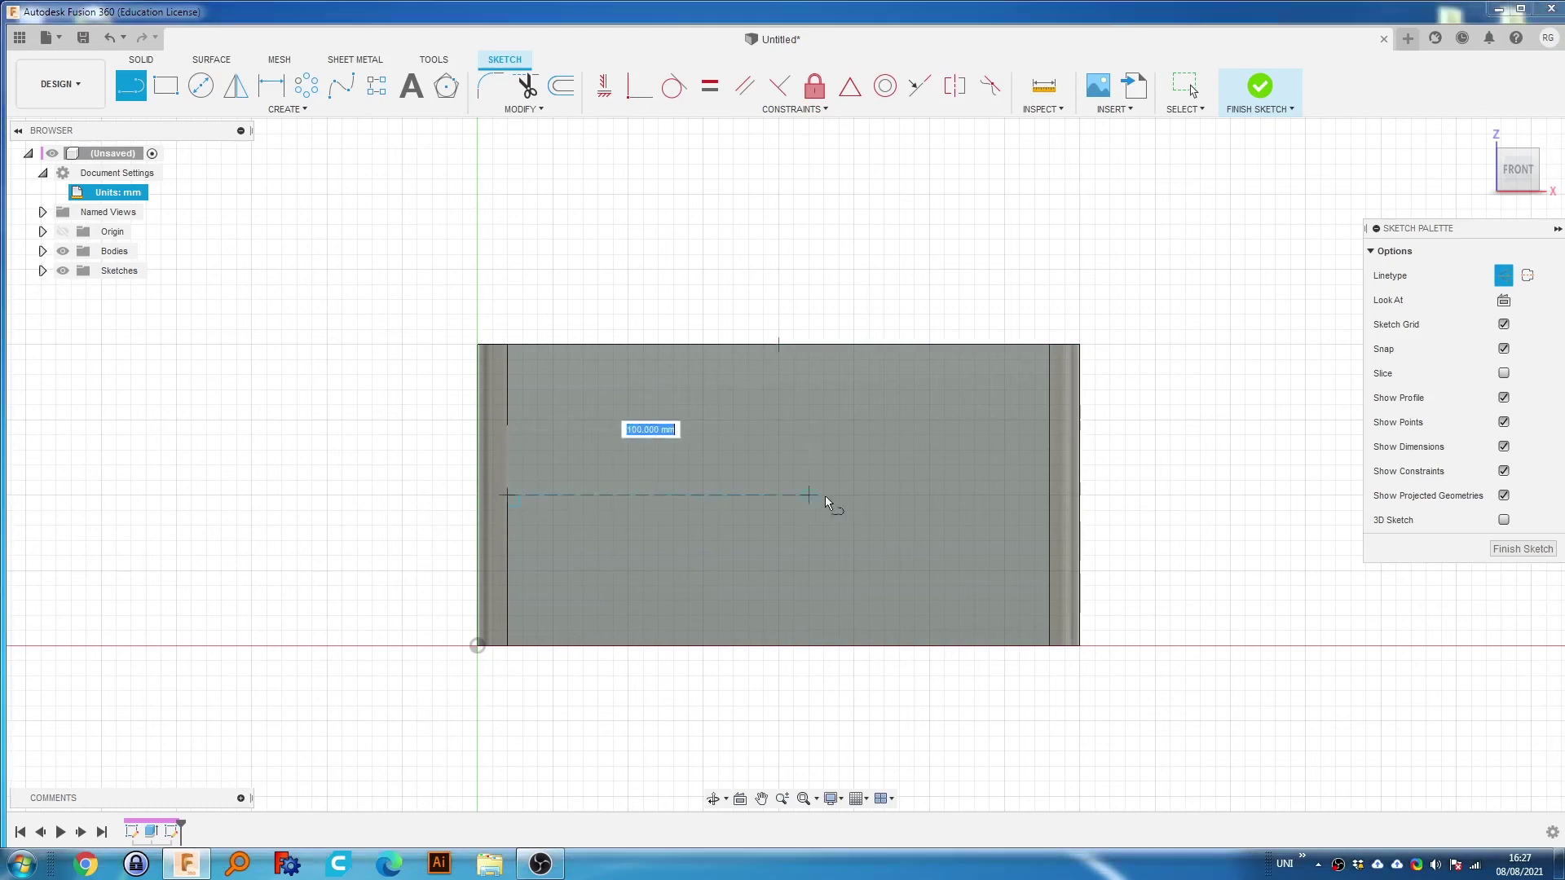
double_click(1051, 494)
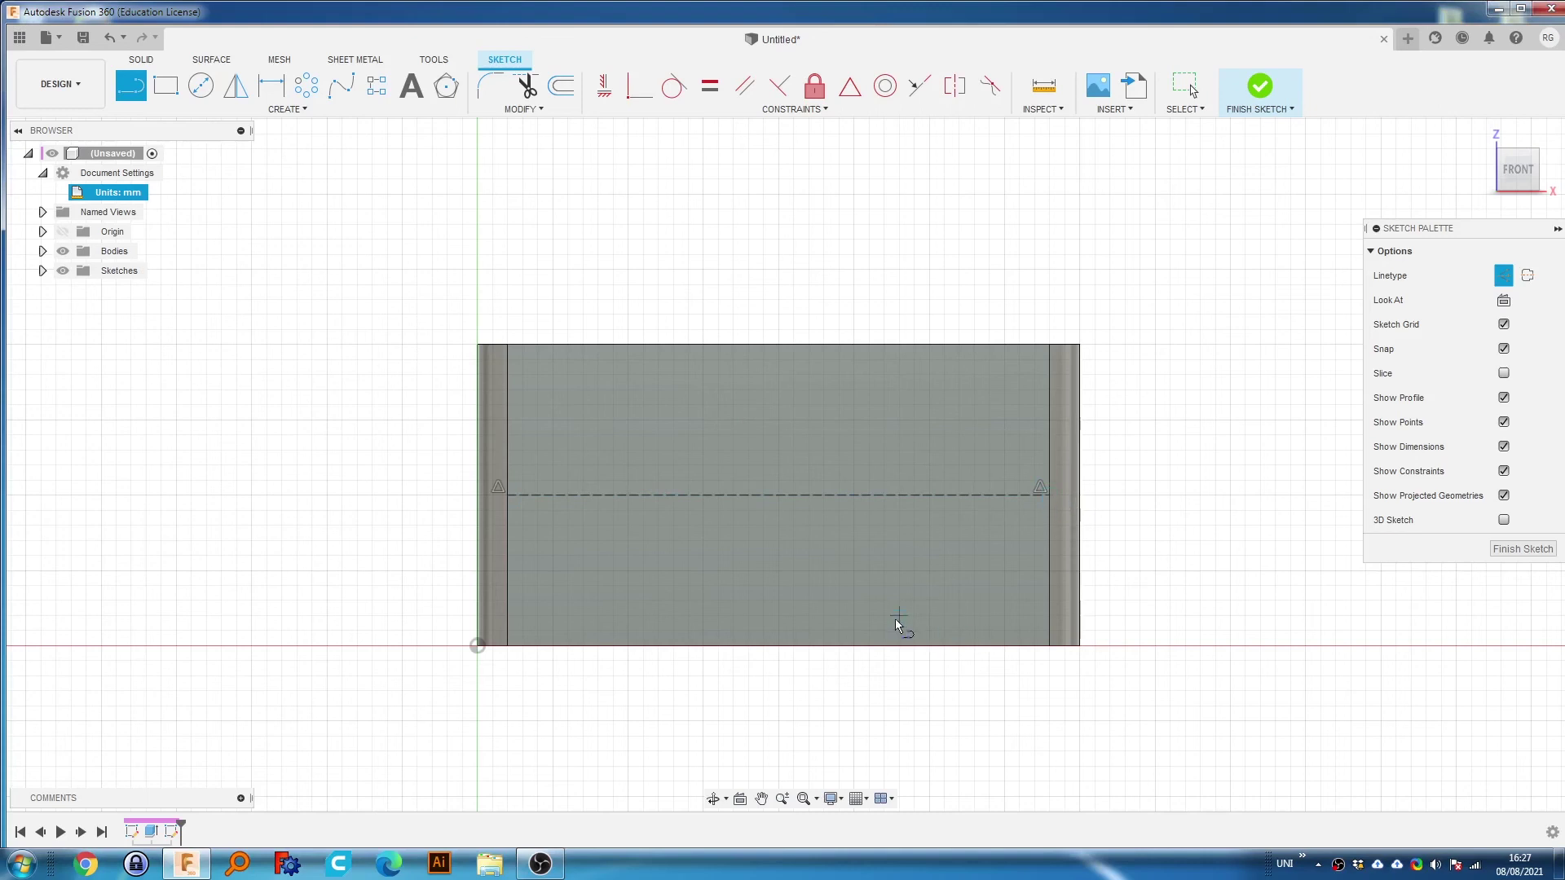
click(779, 345)
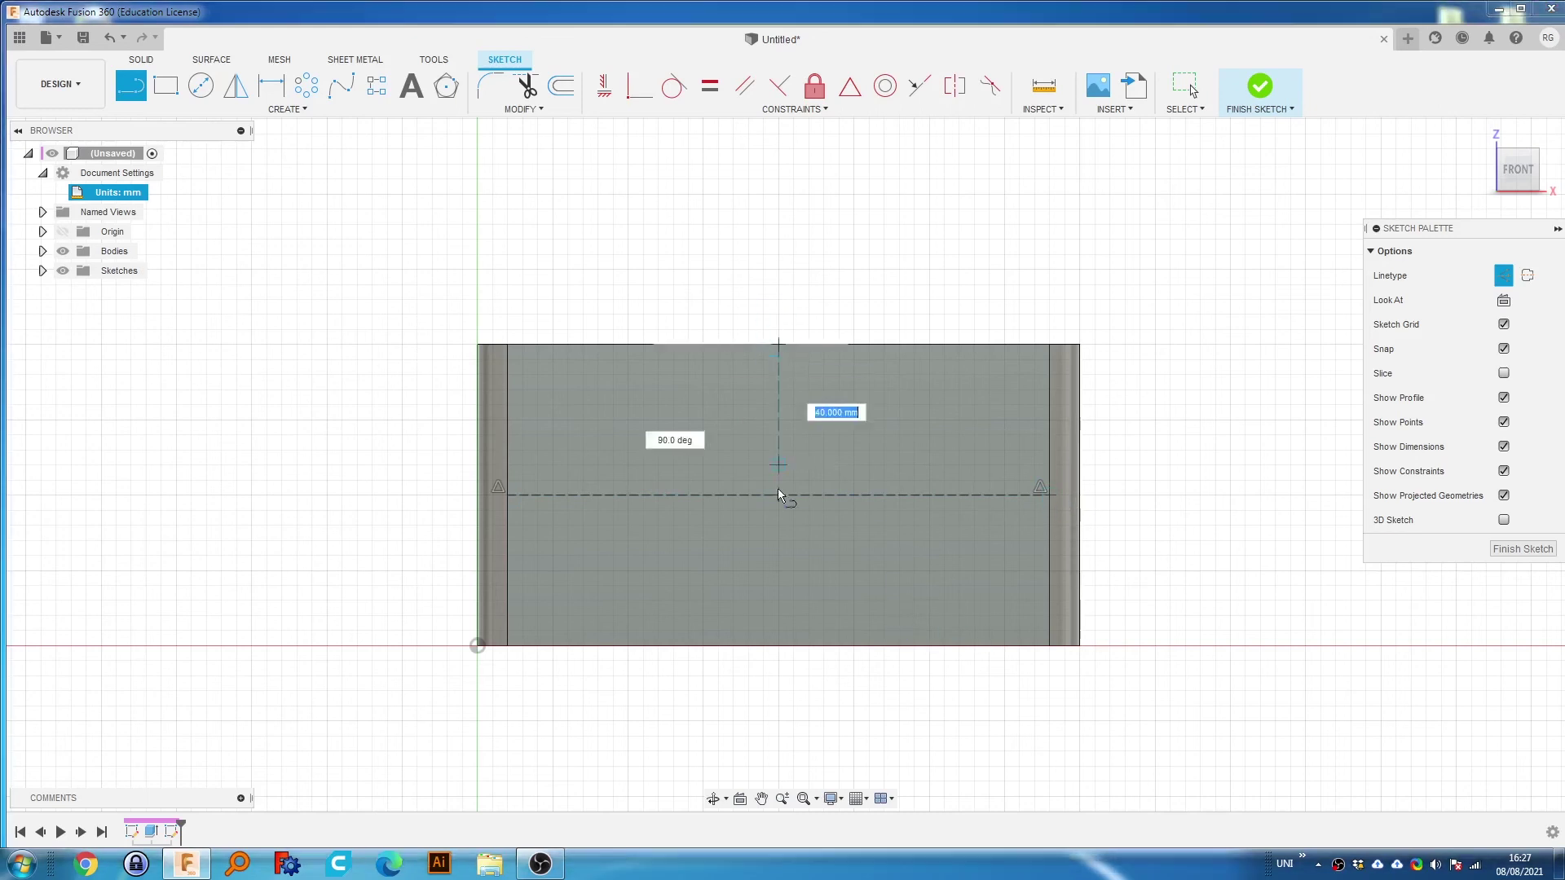
double_click(778, 646)
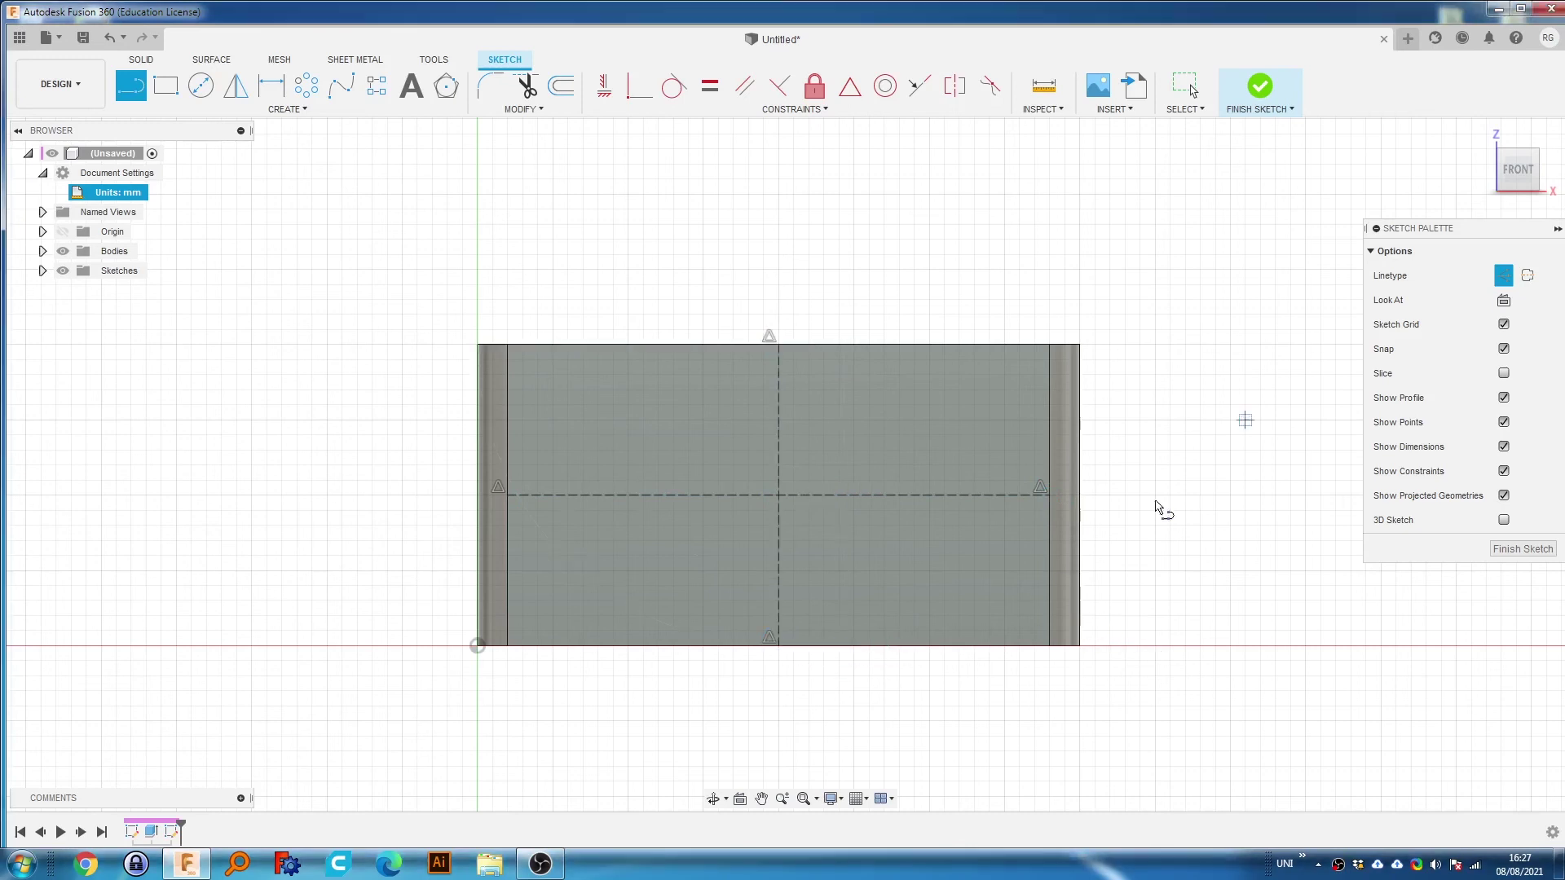
click(1197, 91)
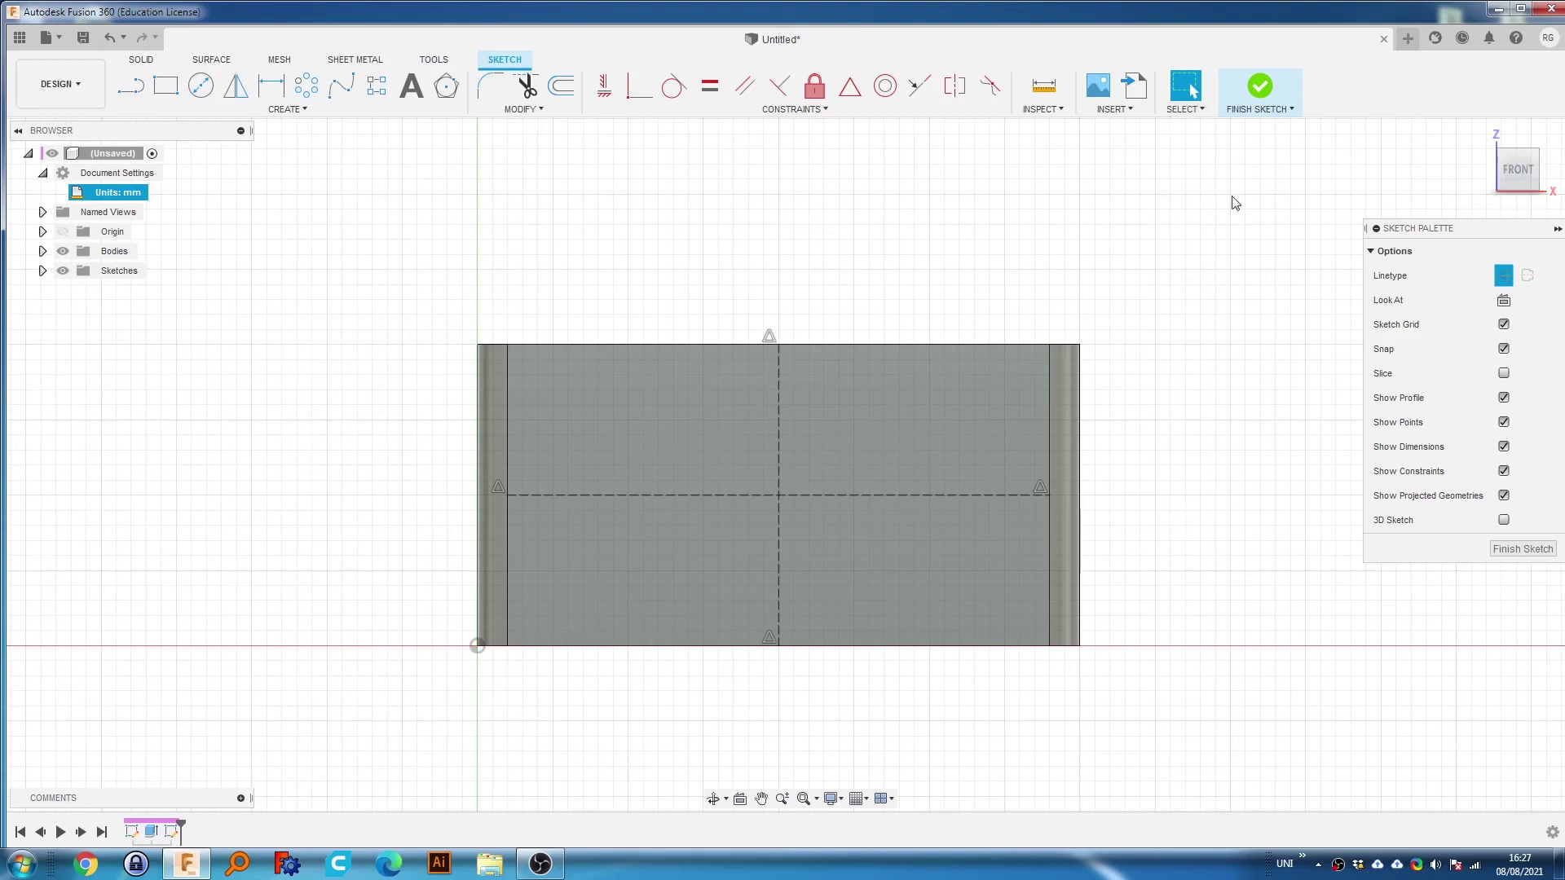
click(166, 87)
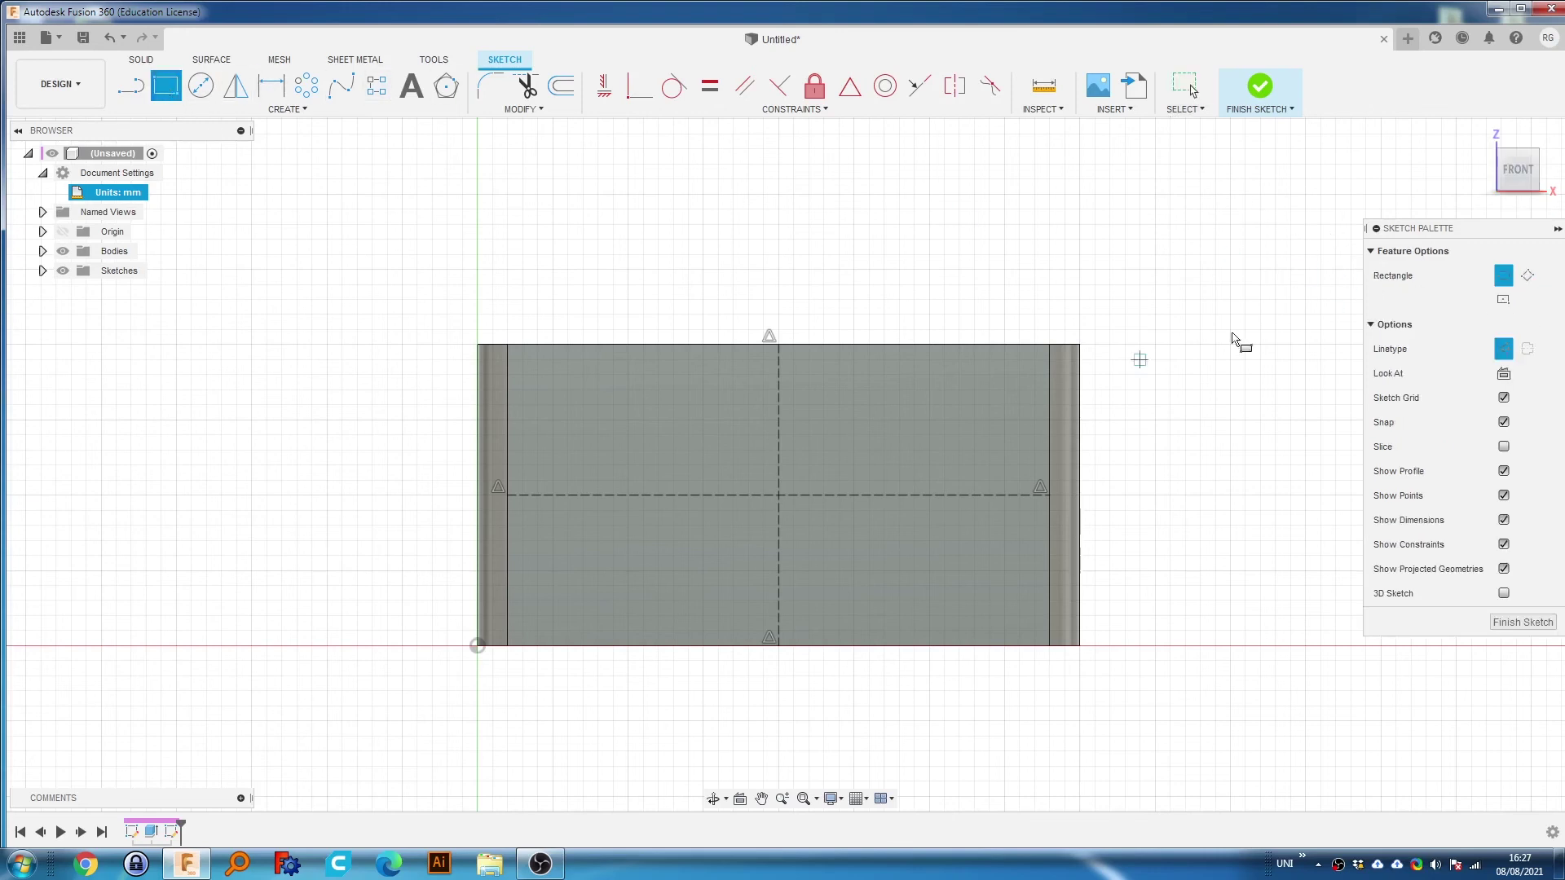
click(1503, 301)
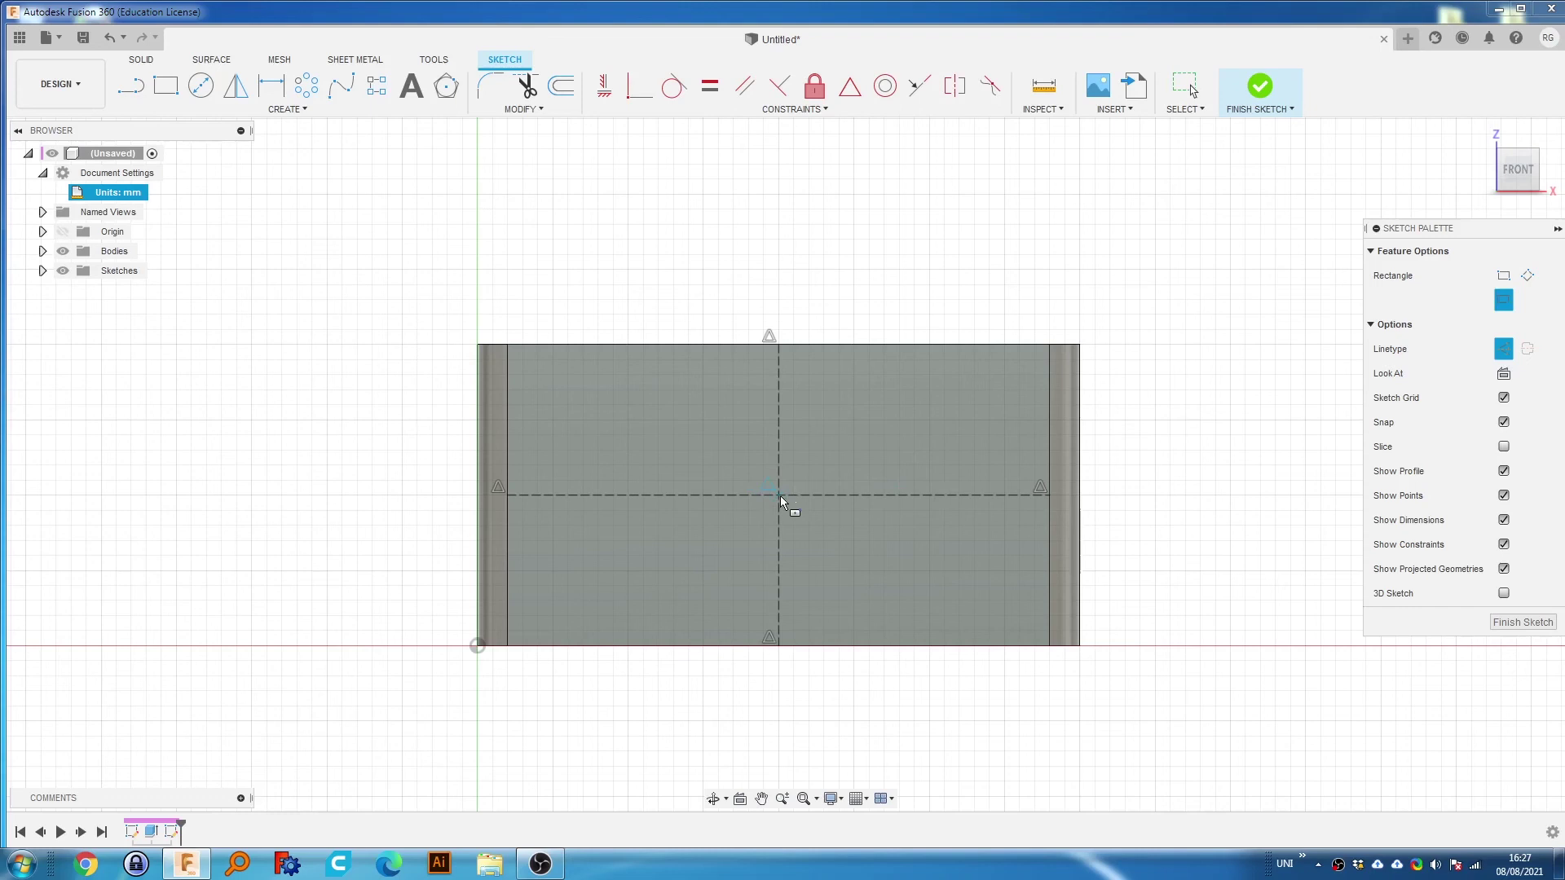
scroll(779, 501, down, 2)
scroll(780, 504, up, 4)
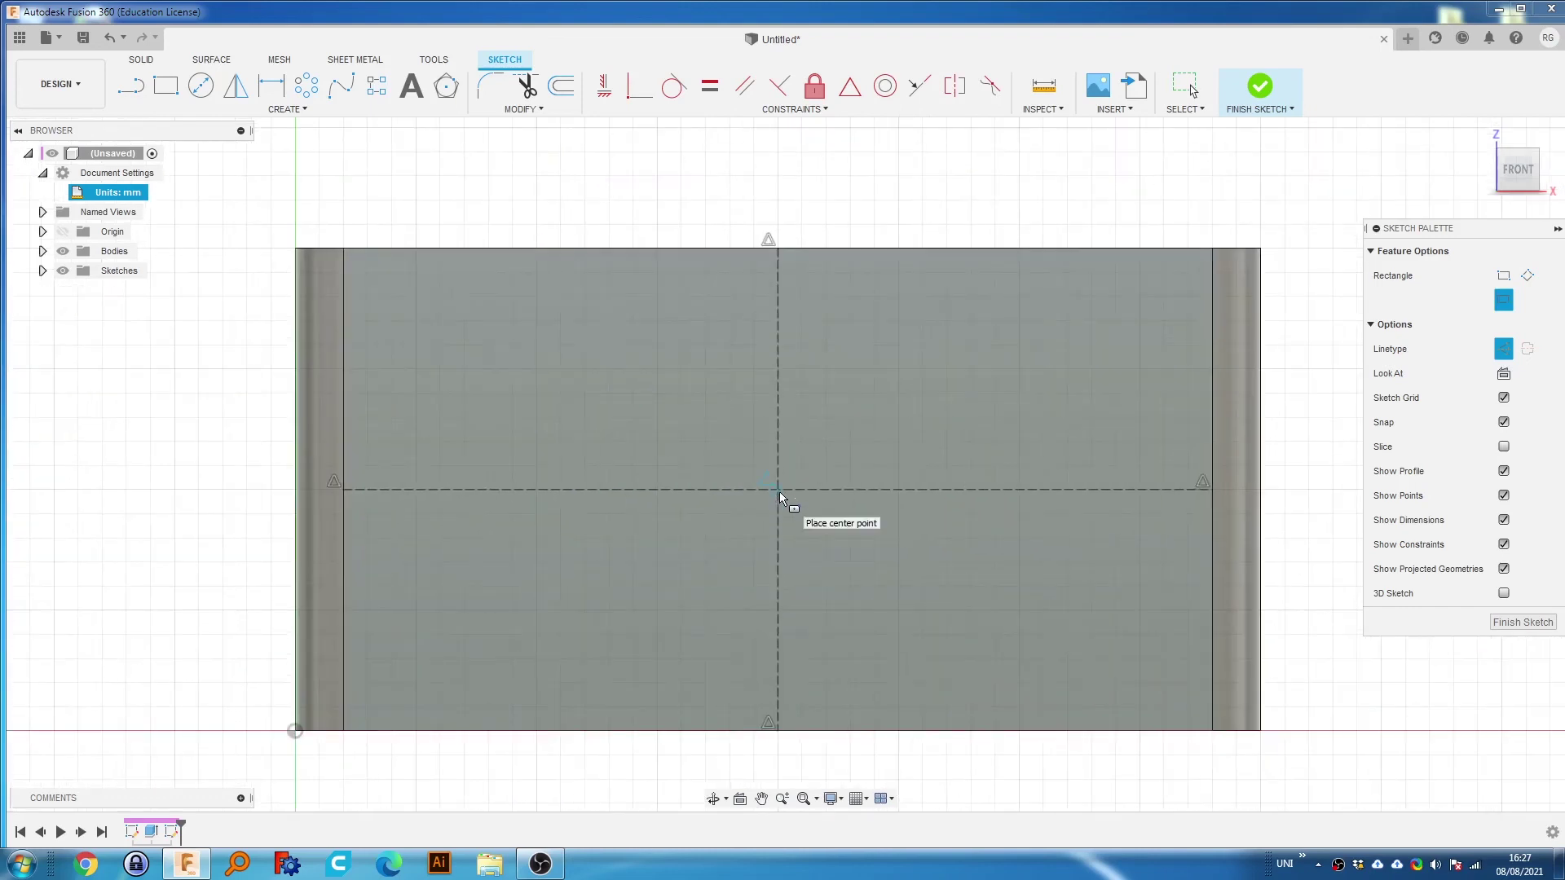
click(779, 492)
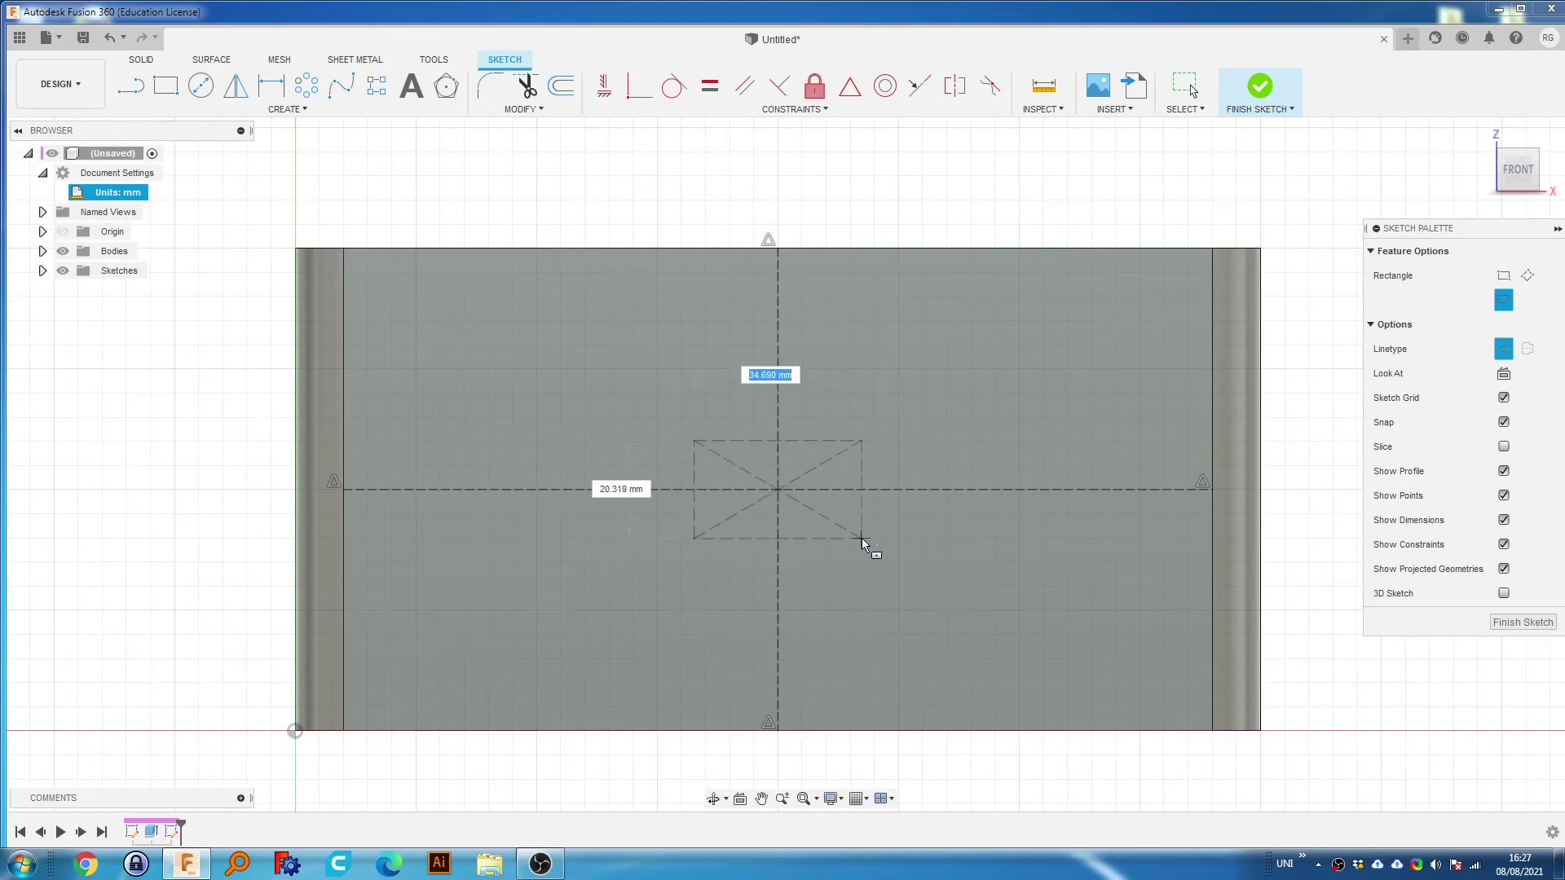
click(861, 539)
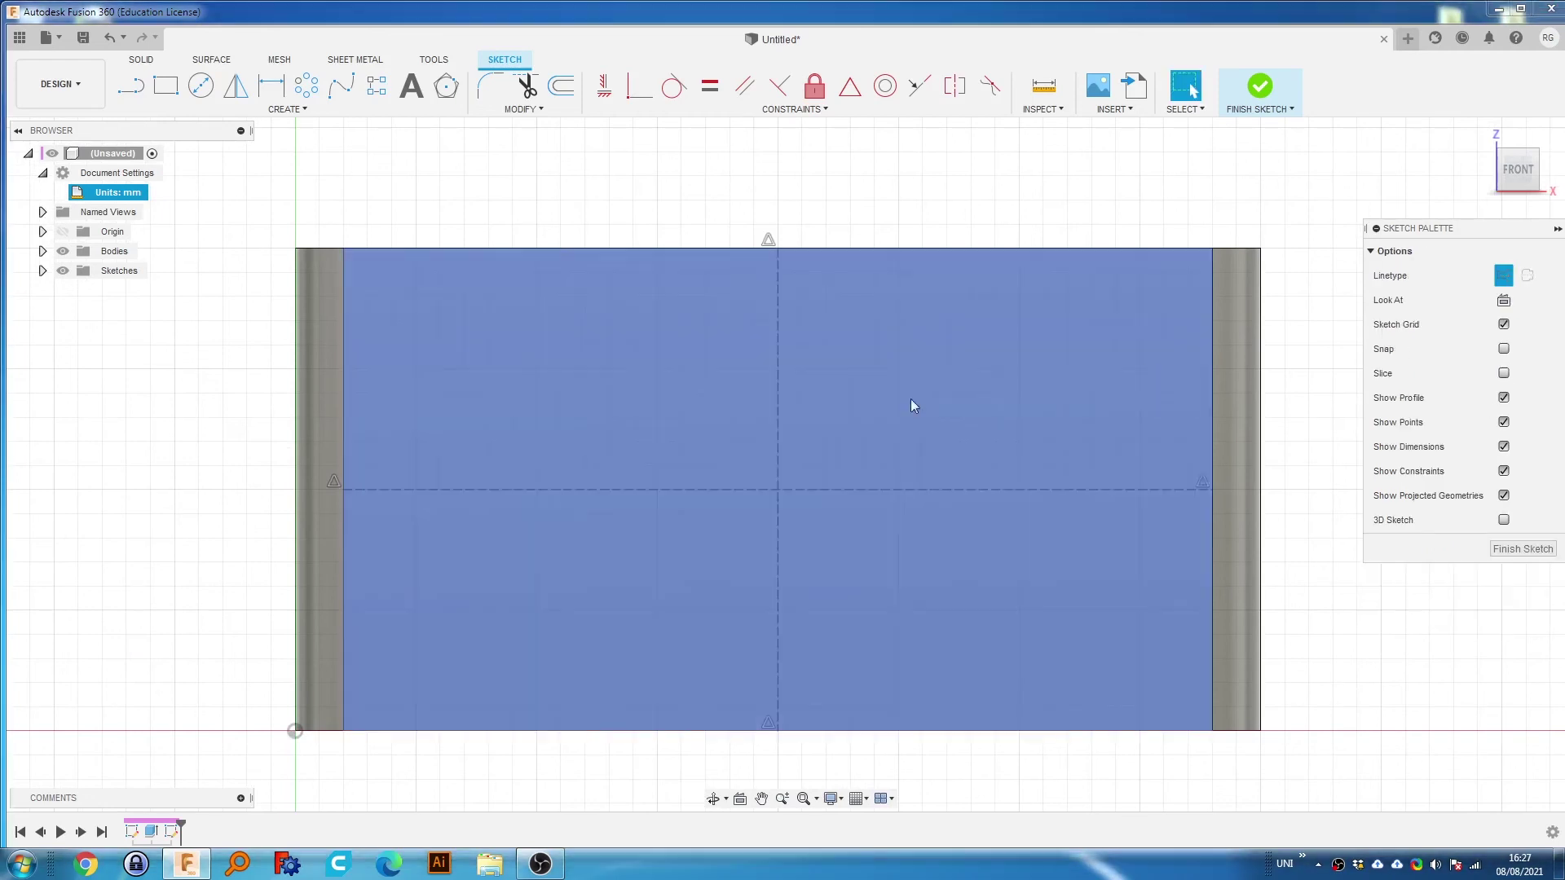
Switch the linetype for new sketch geometry from construction back to normal.
click(166, 85)
click(1504, 349)
click(776, 489)
key(Escape)
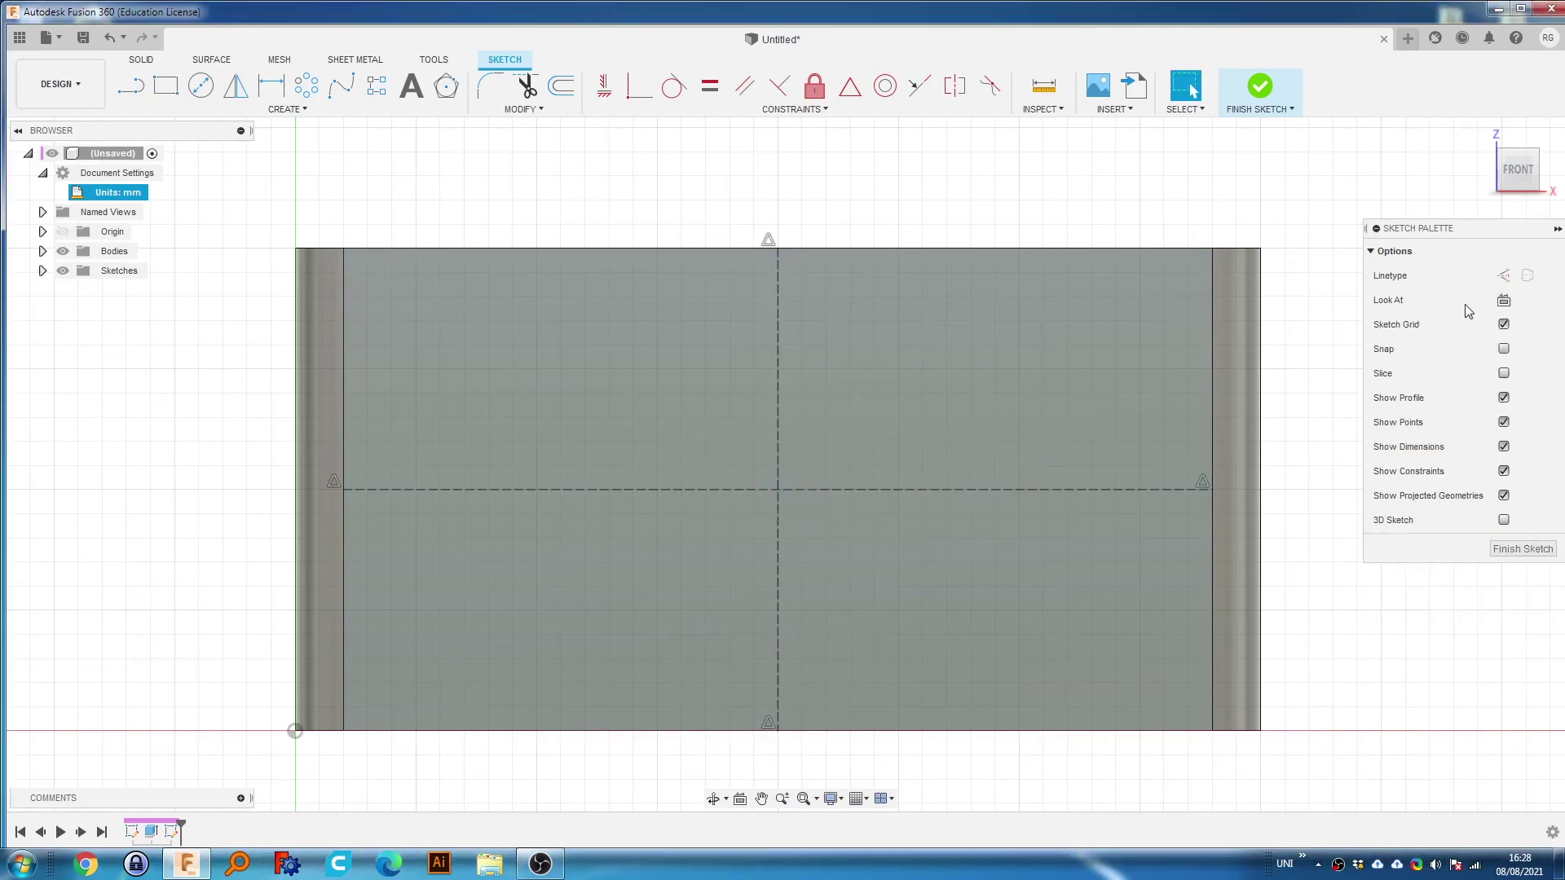
Draw a 40 by 40 mm center rectangle at the crossing of the two construction lines.
click(165, 86)
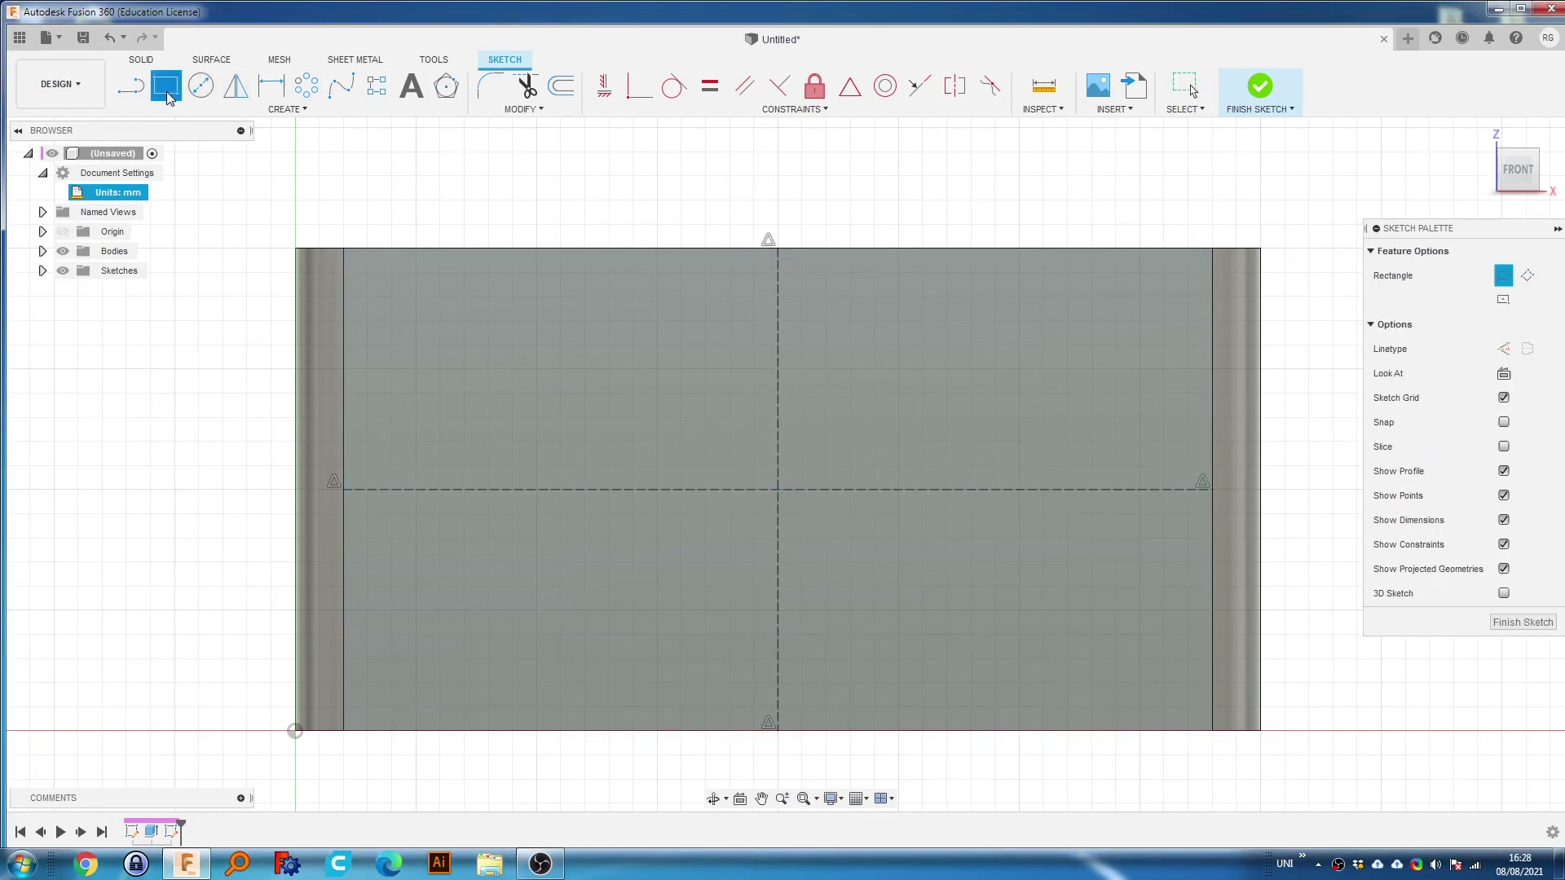
click(1504, 300)
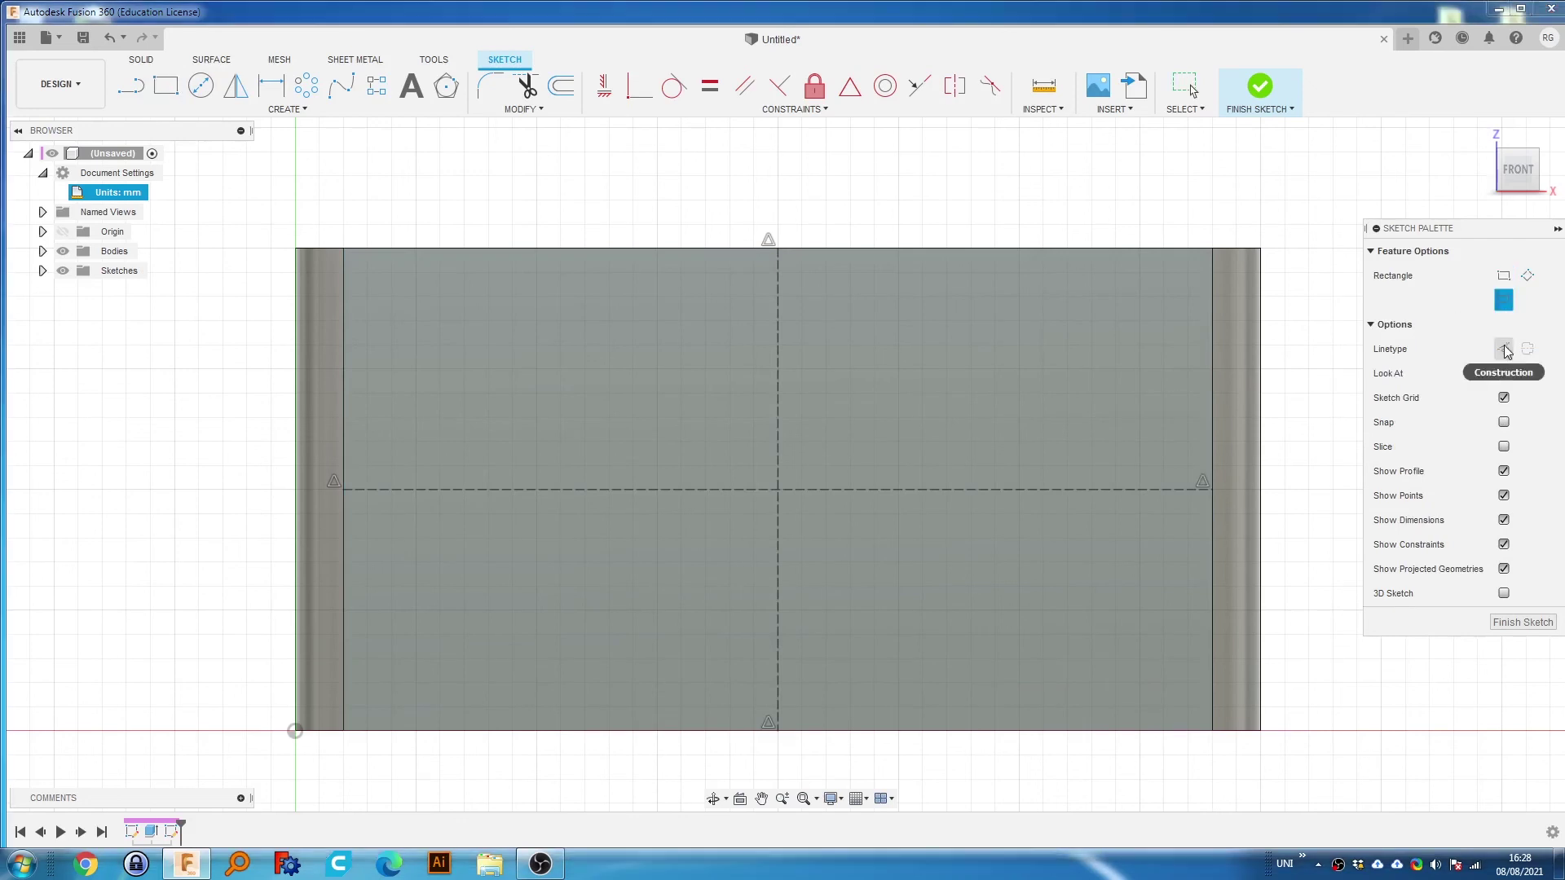
click(772, 487)
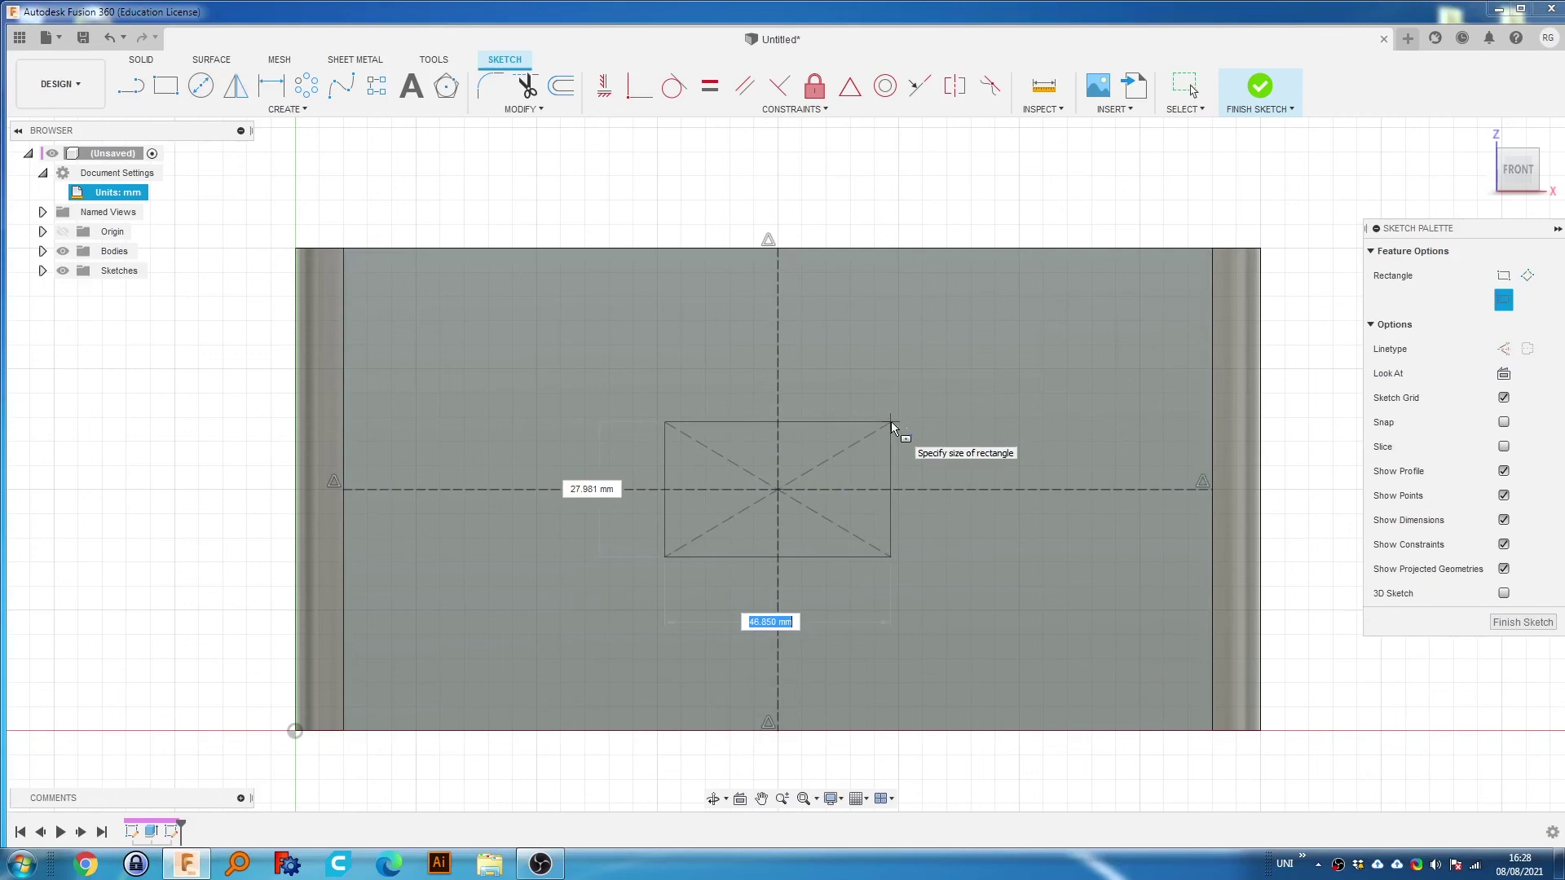
key(Tab)
text(1)
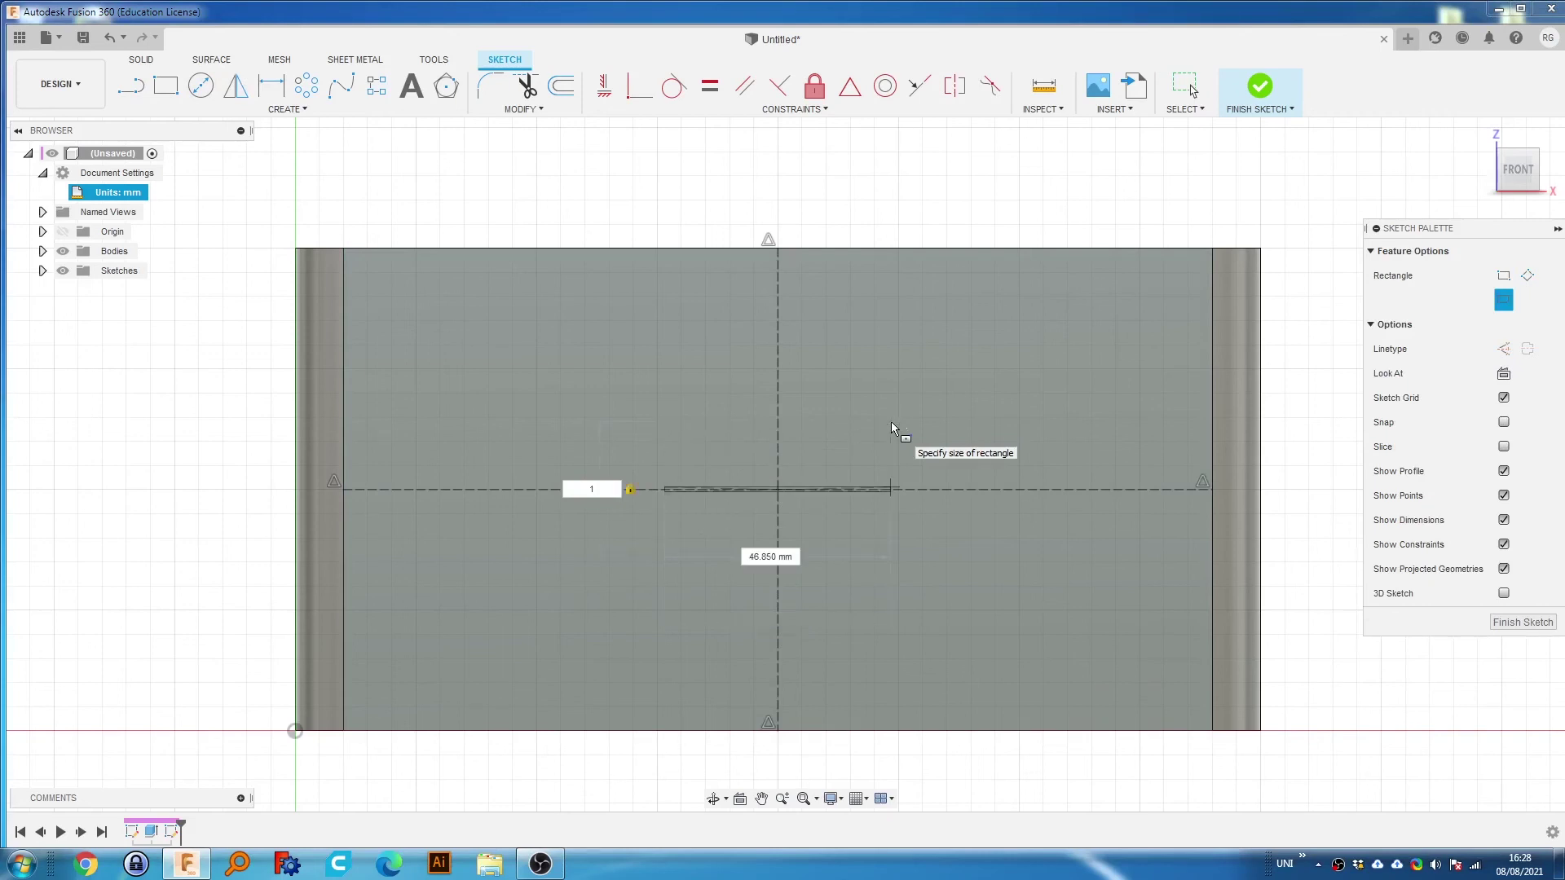
text(0)
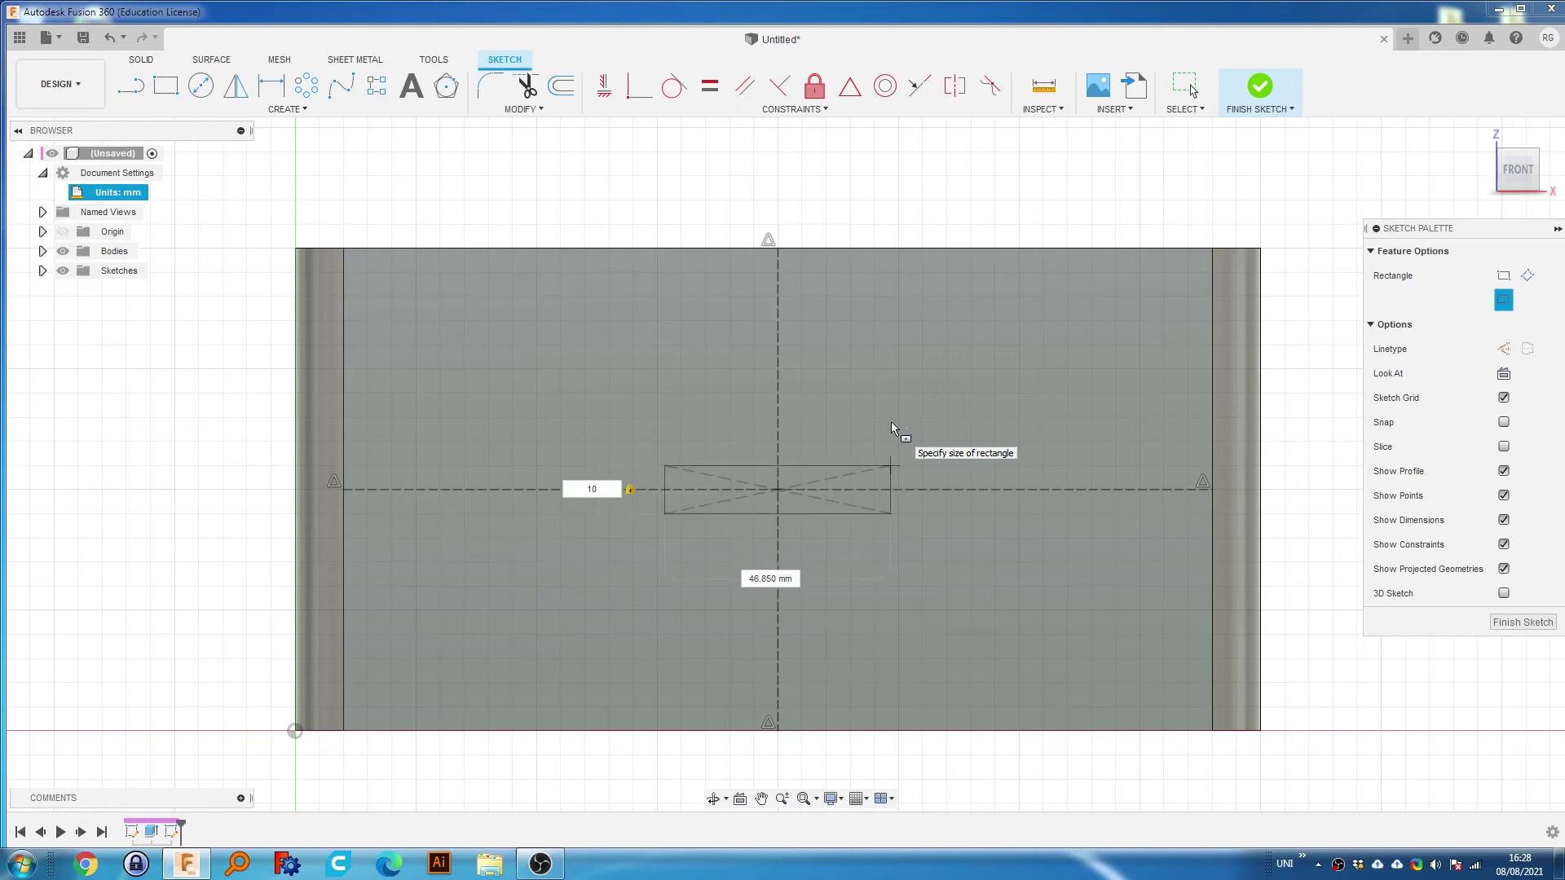
text(40)
key(Tab)
text(40)
key(Return)
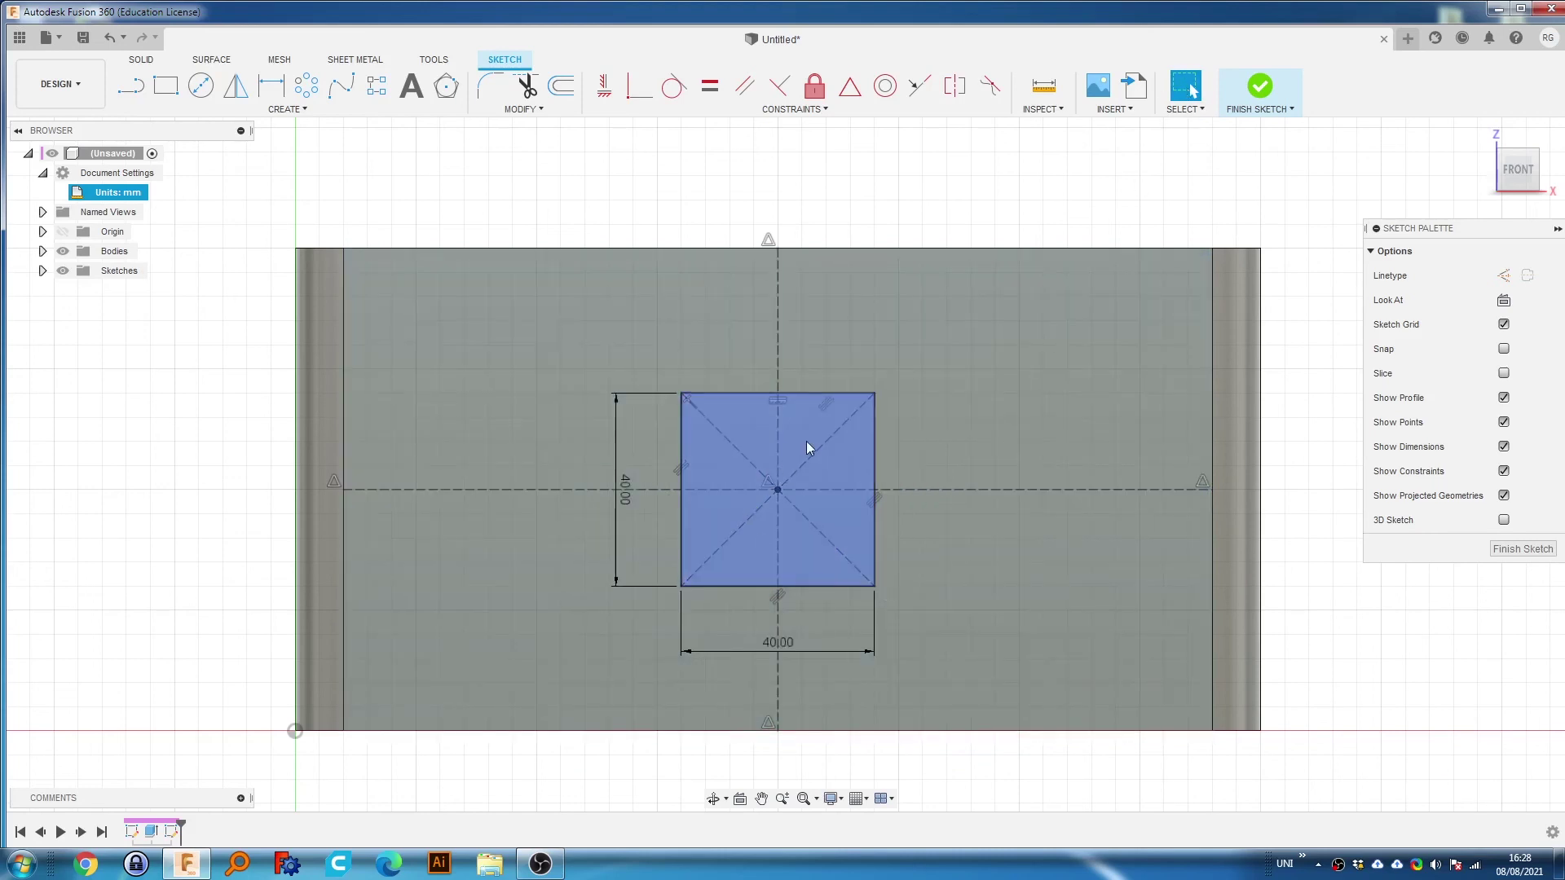
Set up an Extrude cut of the square profile through the block with a distance of -160 mm.
shift+middle_drag(719, 492, 813, 740)
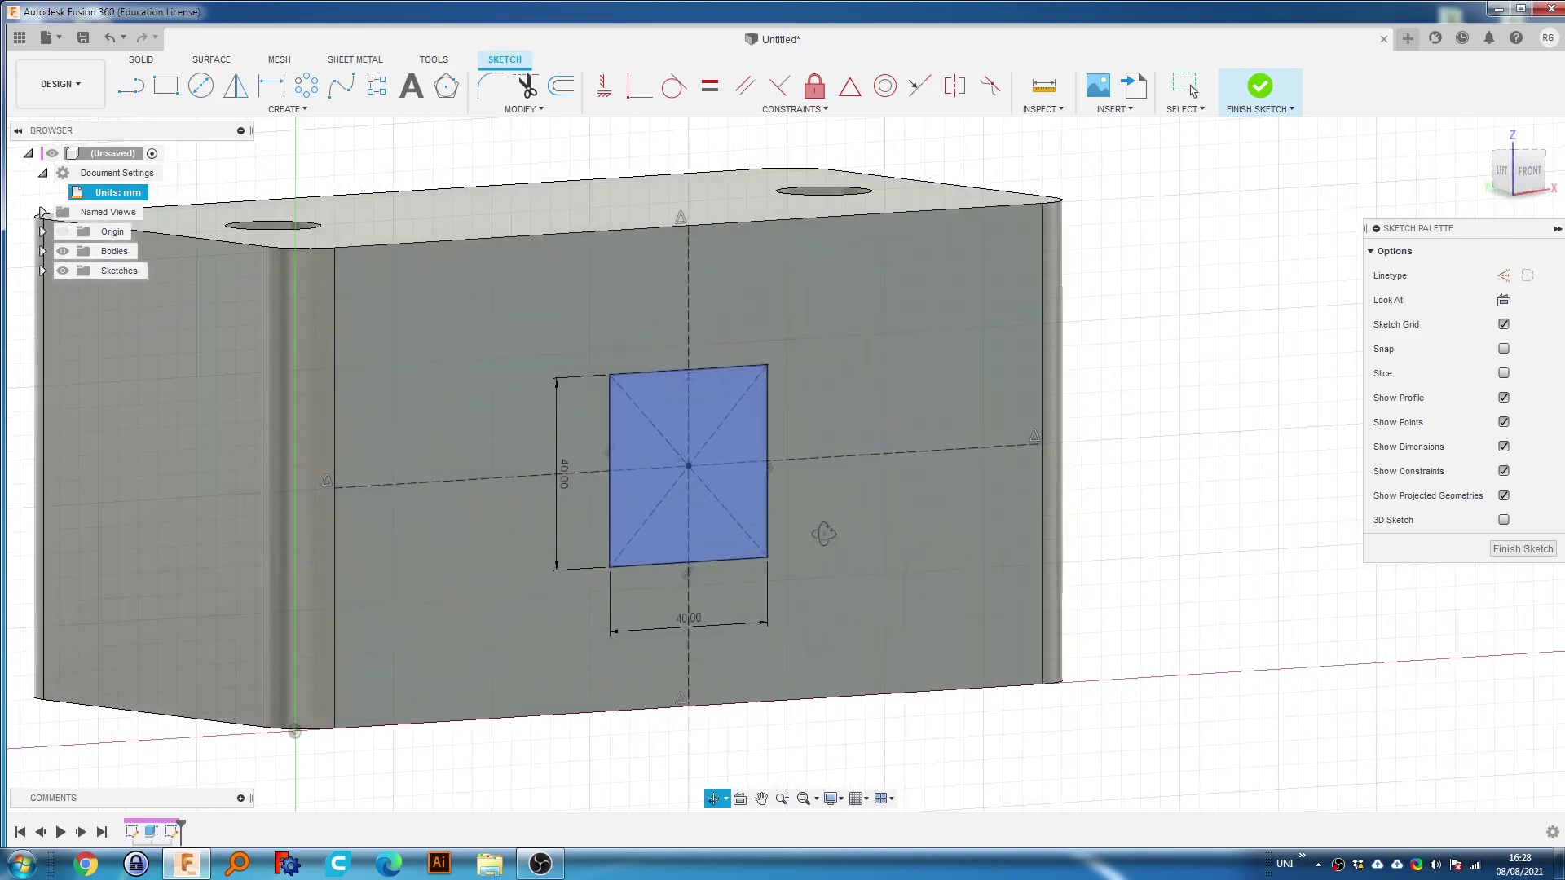
click(745, 498)
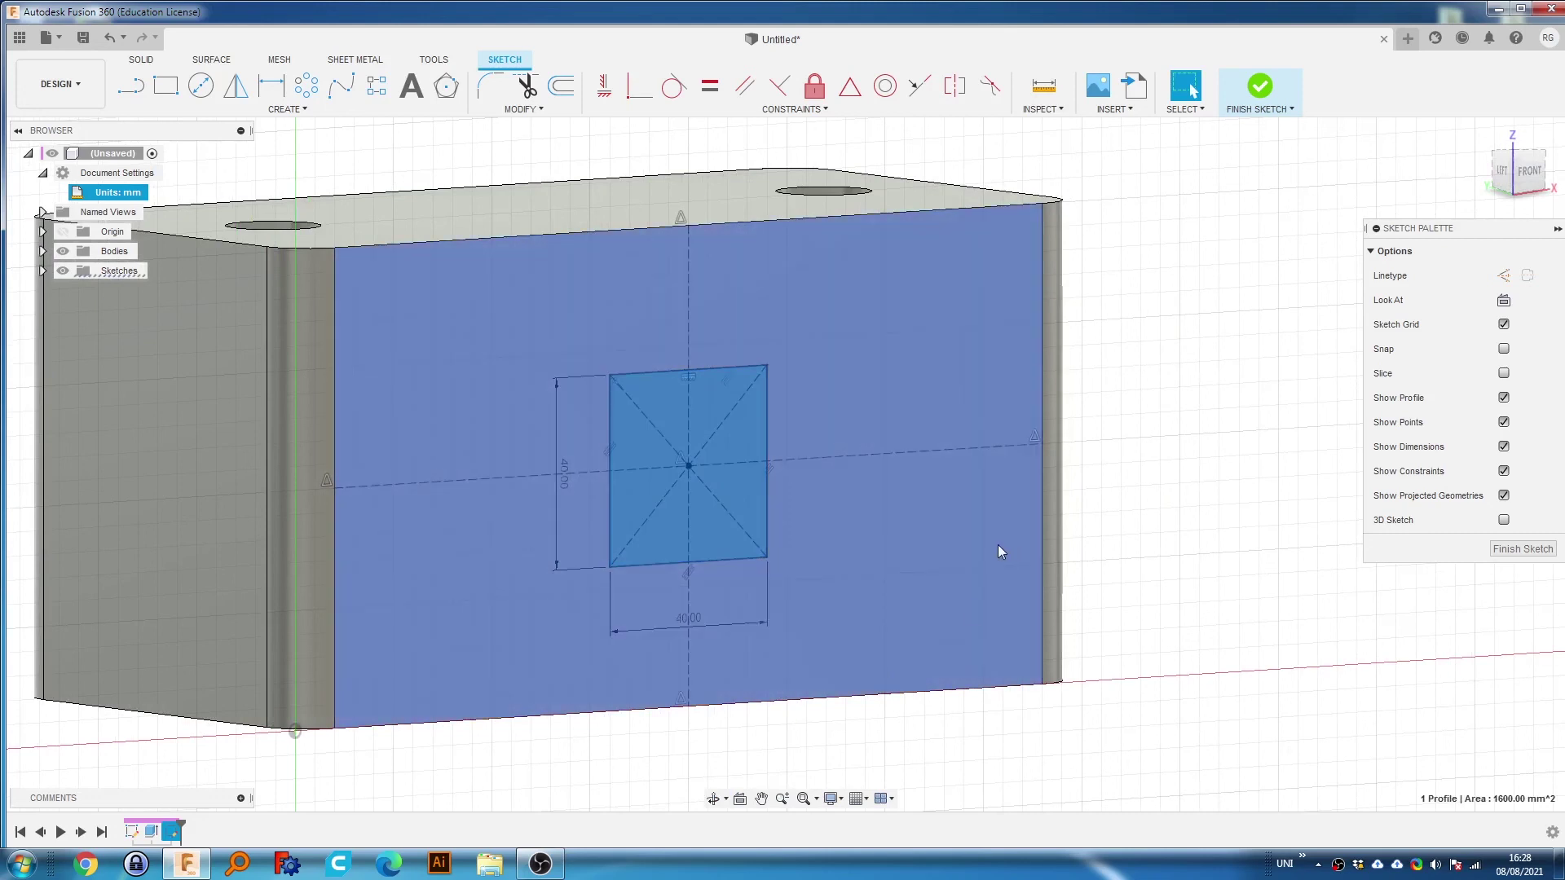
key(e)
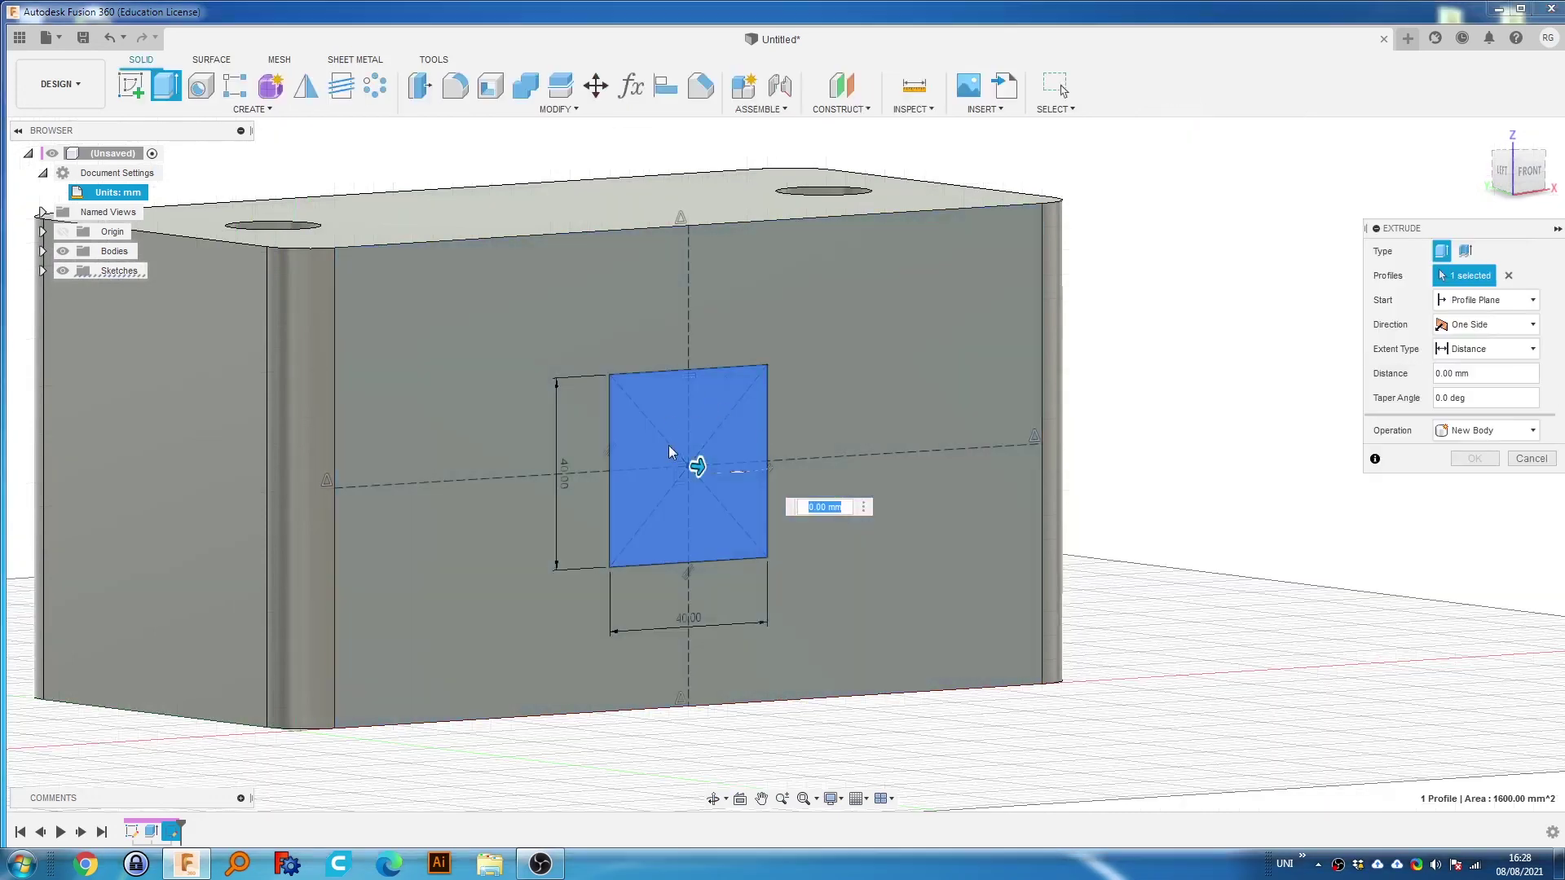
drag(693, 465, 505, 467)
scroll(518, 483, down, 3)
mouse_move(518, 483)
shift+middle_down()
mouse_move(530, 491)
mouse_move(492, 487)
shift+middle_up()
drag(455, 475, 281, 492)
shift+middle_drag(282, 492, 603, 462)
shift+middle_drag(432, 473, 575, 495)
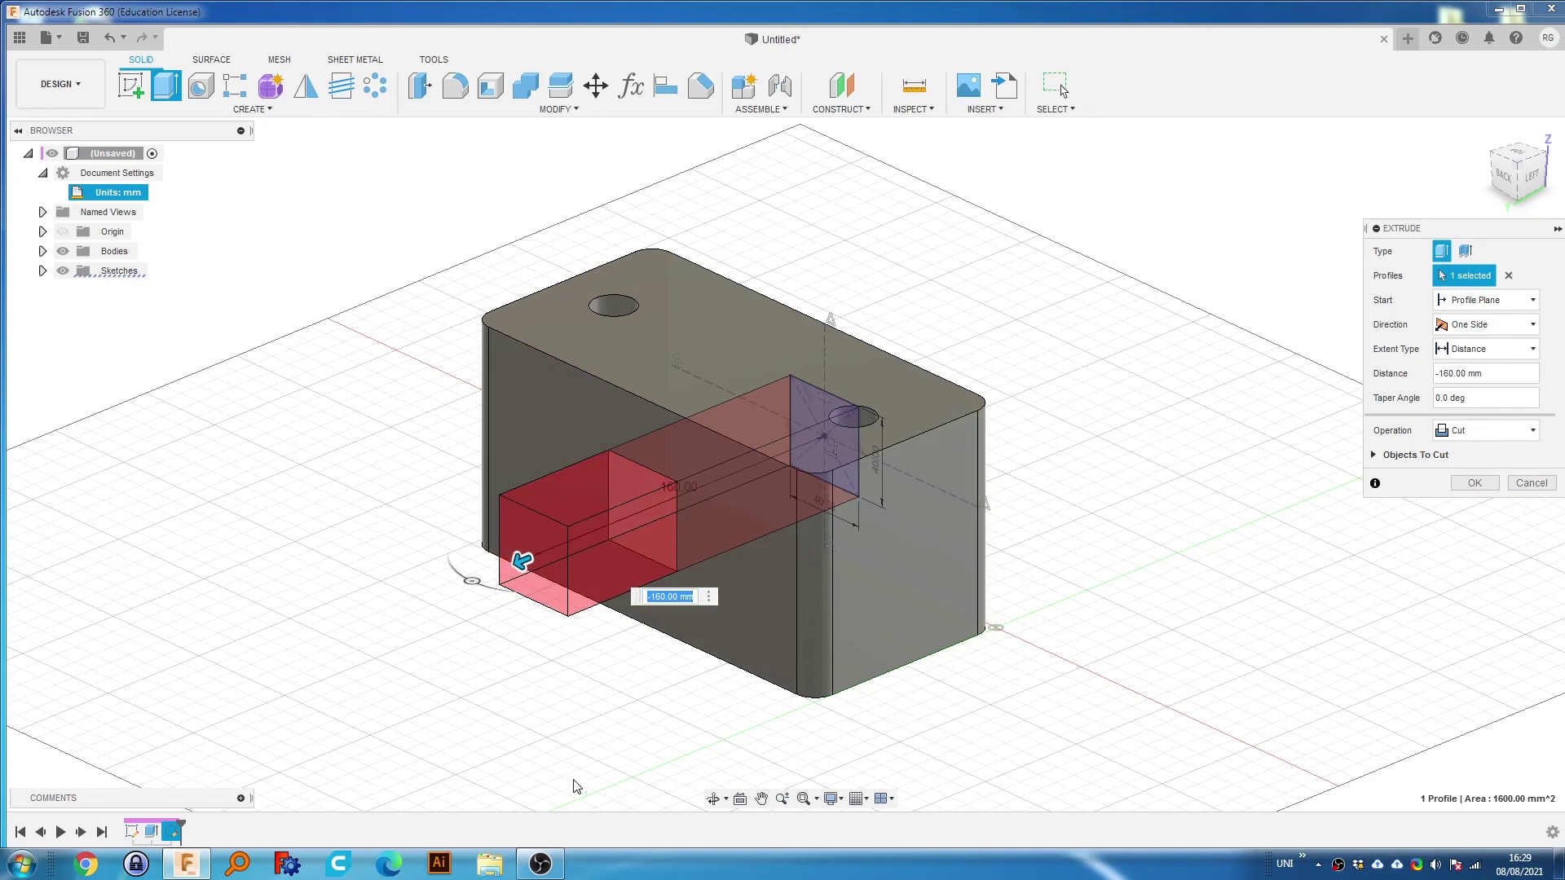
Try the All extent for the cut, and set it to To Object with the block's opposite long face as the end.
click(1506, 350)
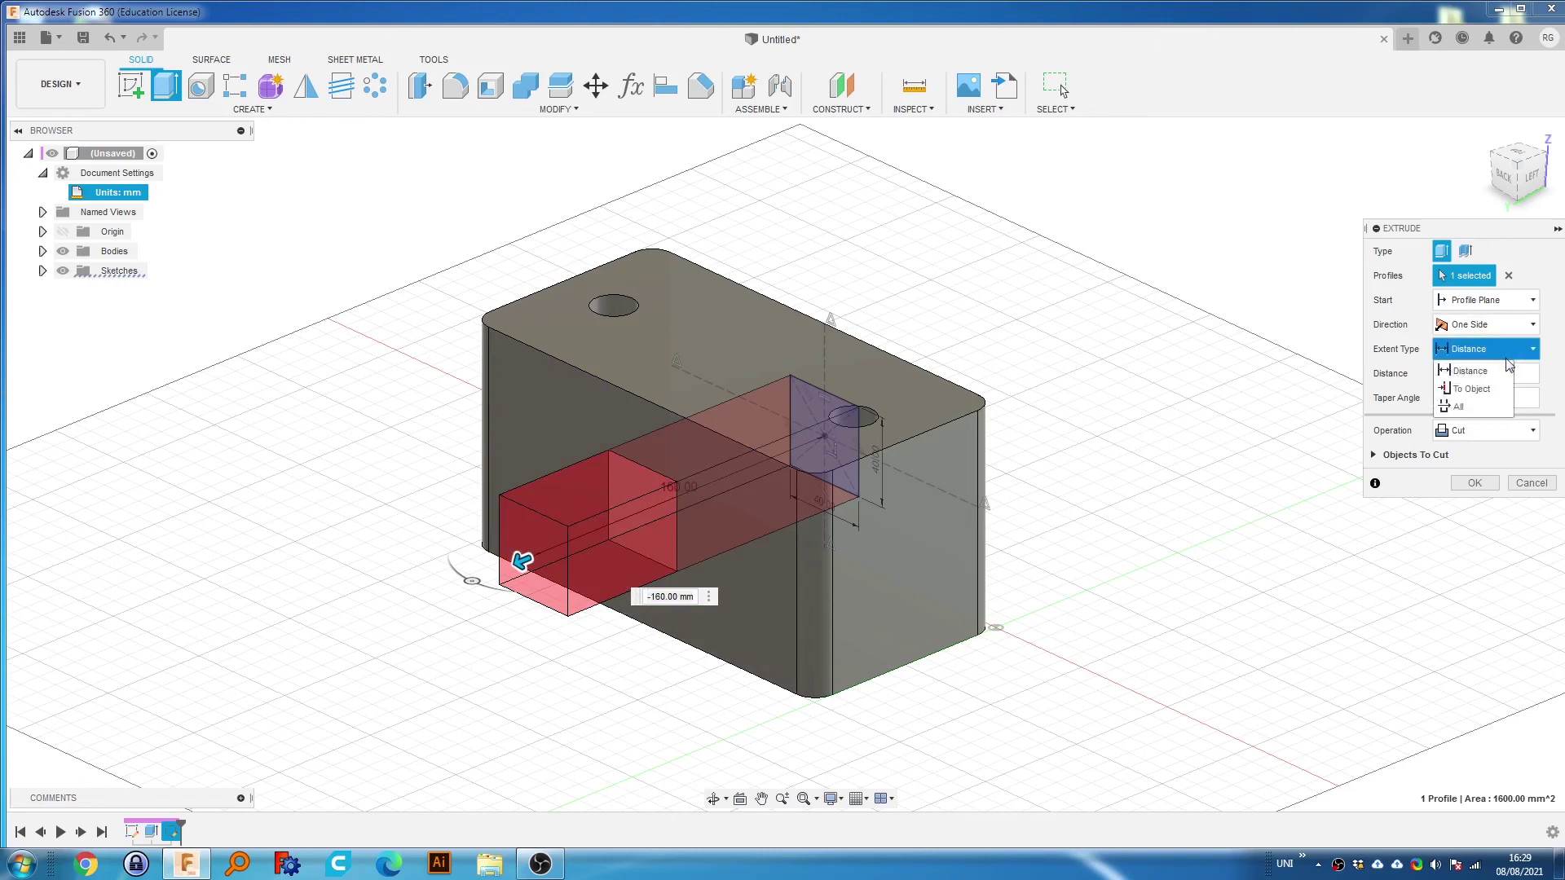
click(1472, 407)
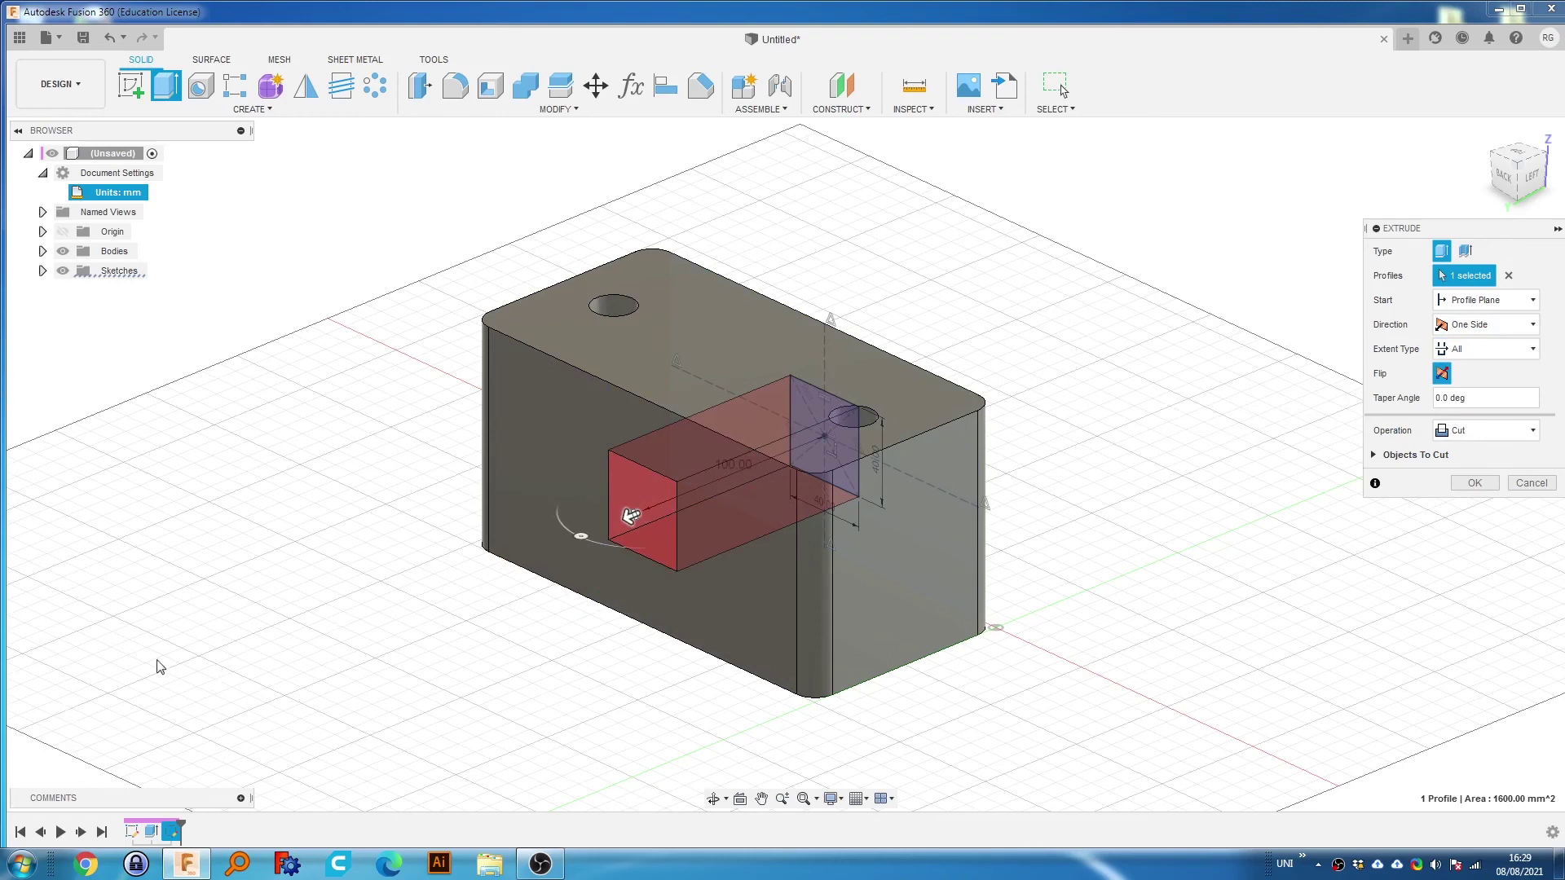
click(1463, 354)
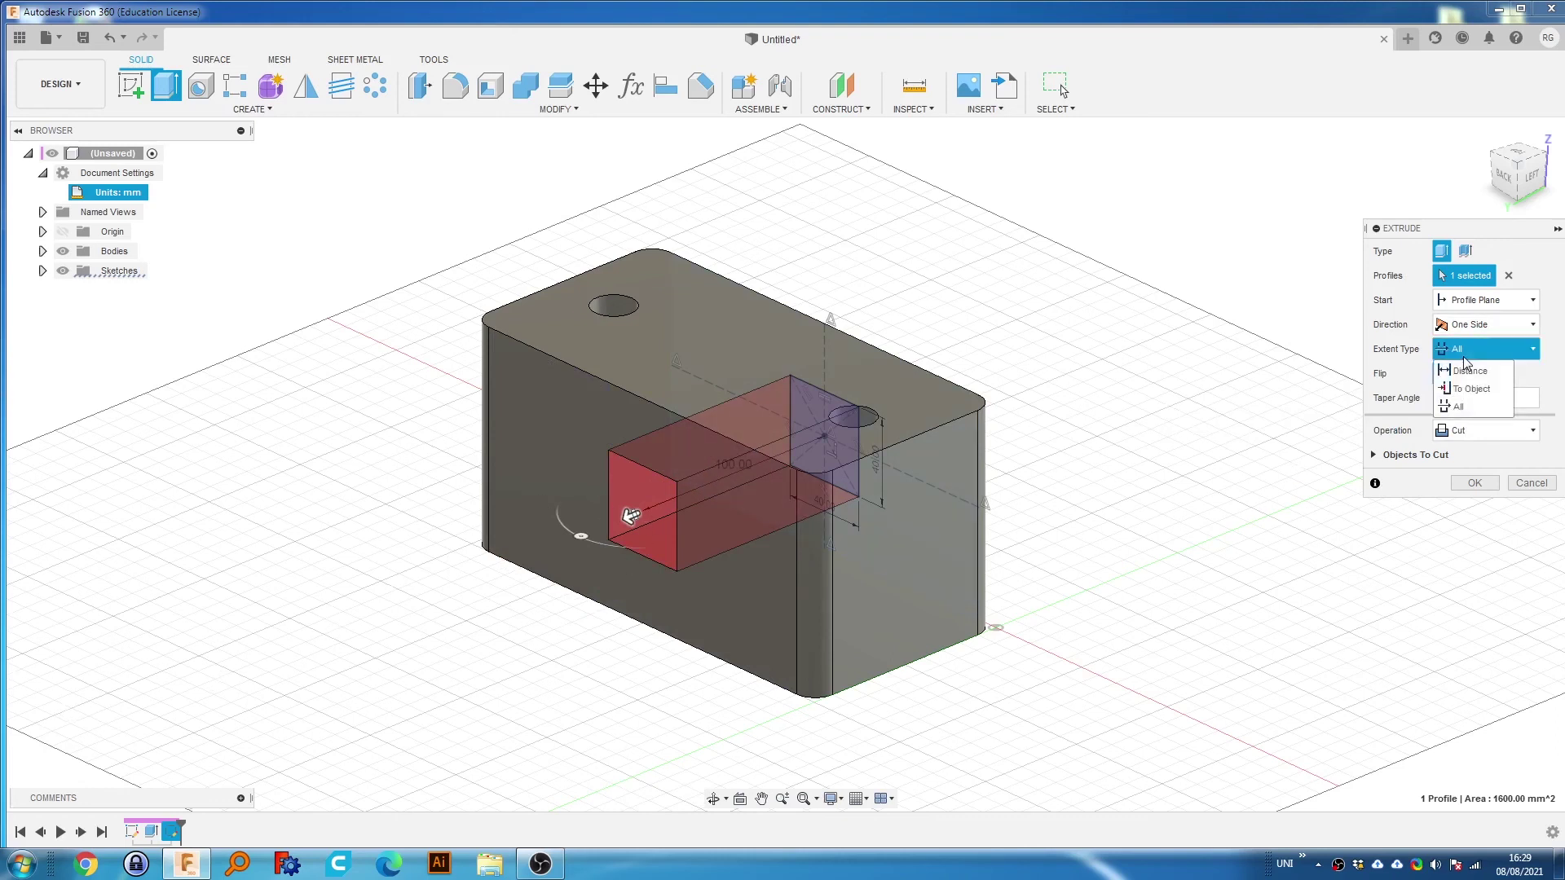
click(1490, 389)
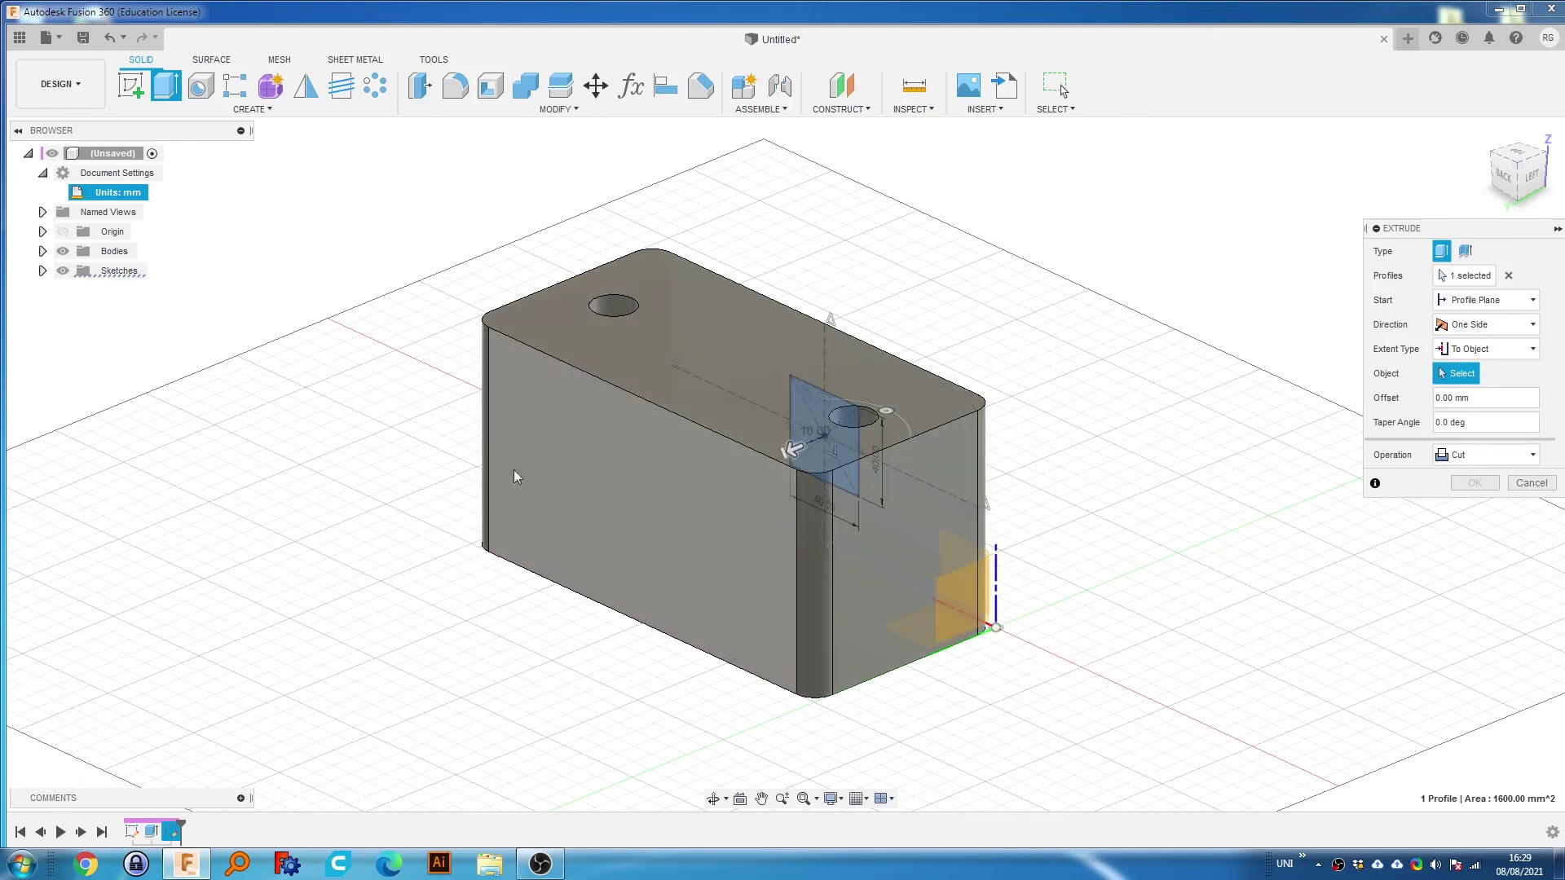
click(667, 546)
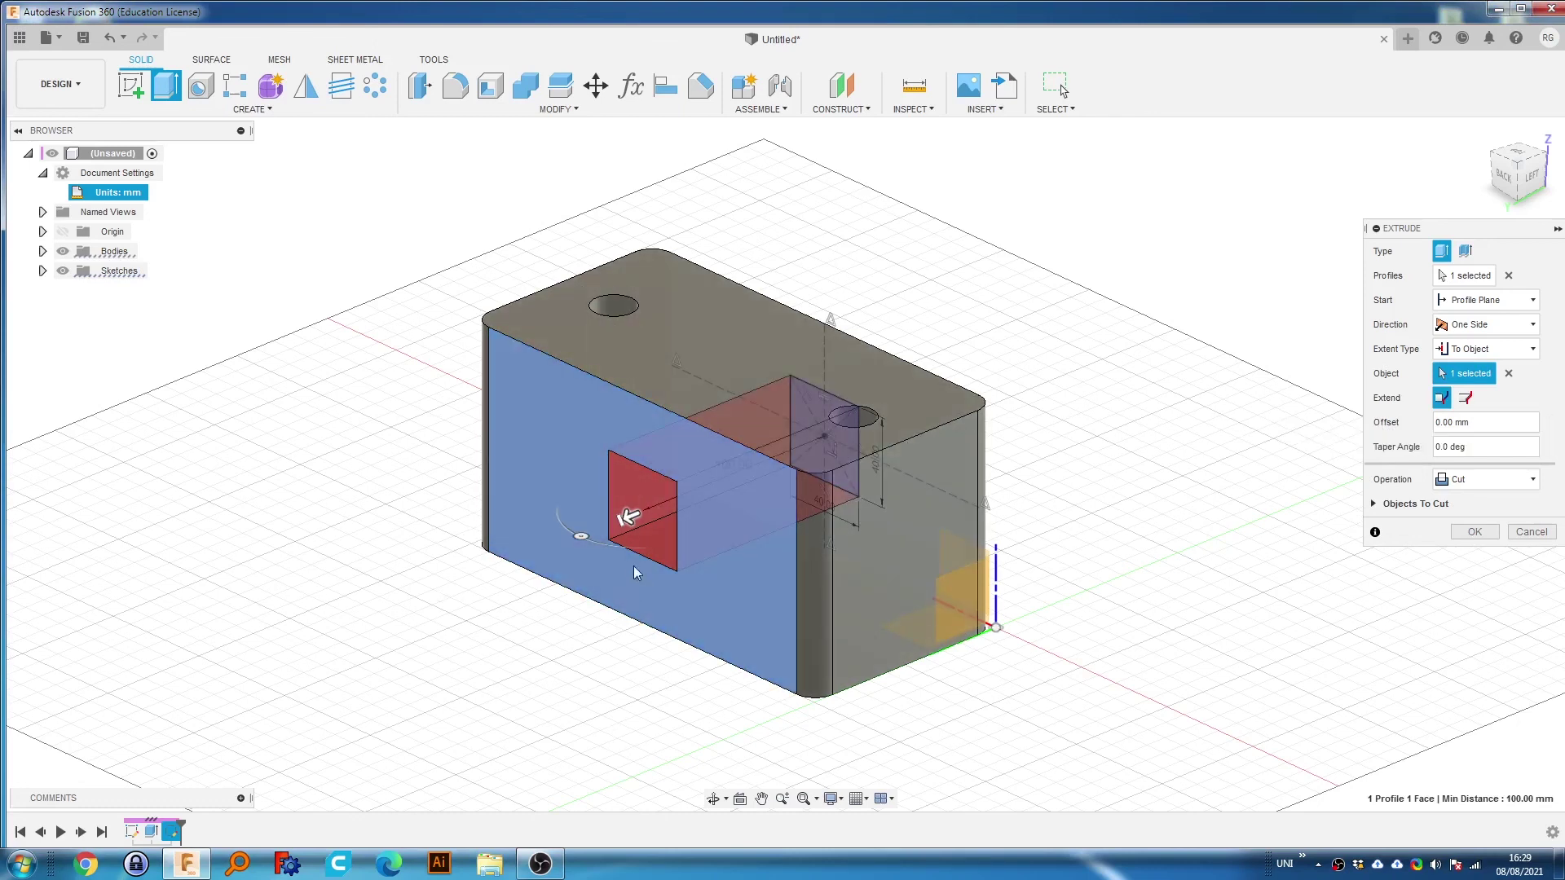
Try an offset of -5 mm from the selected end face for the square cut, and clear the offset value.
click(1467, 422)
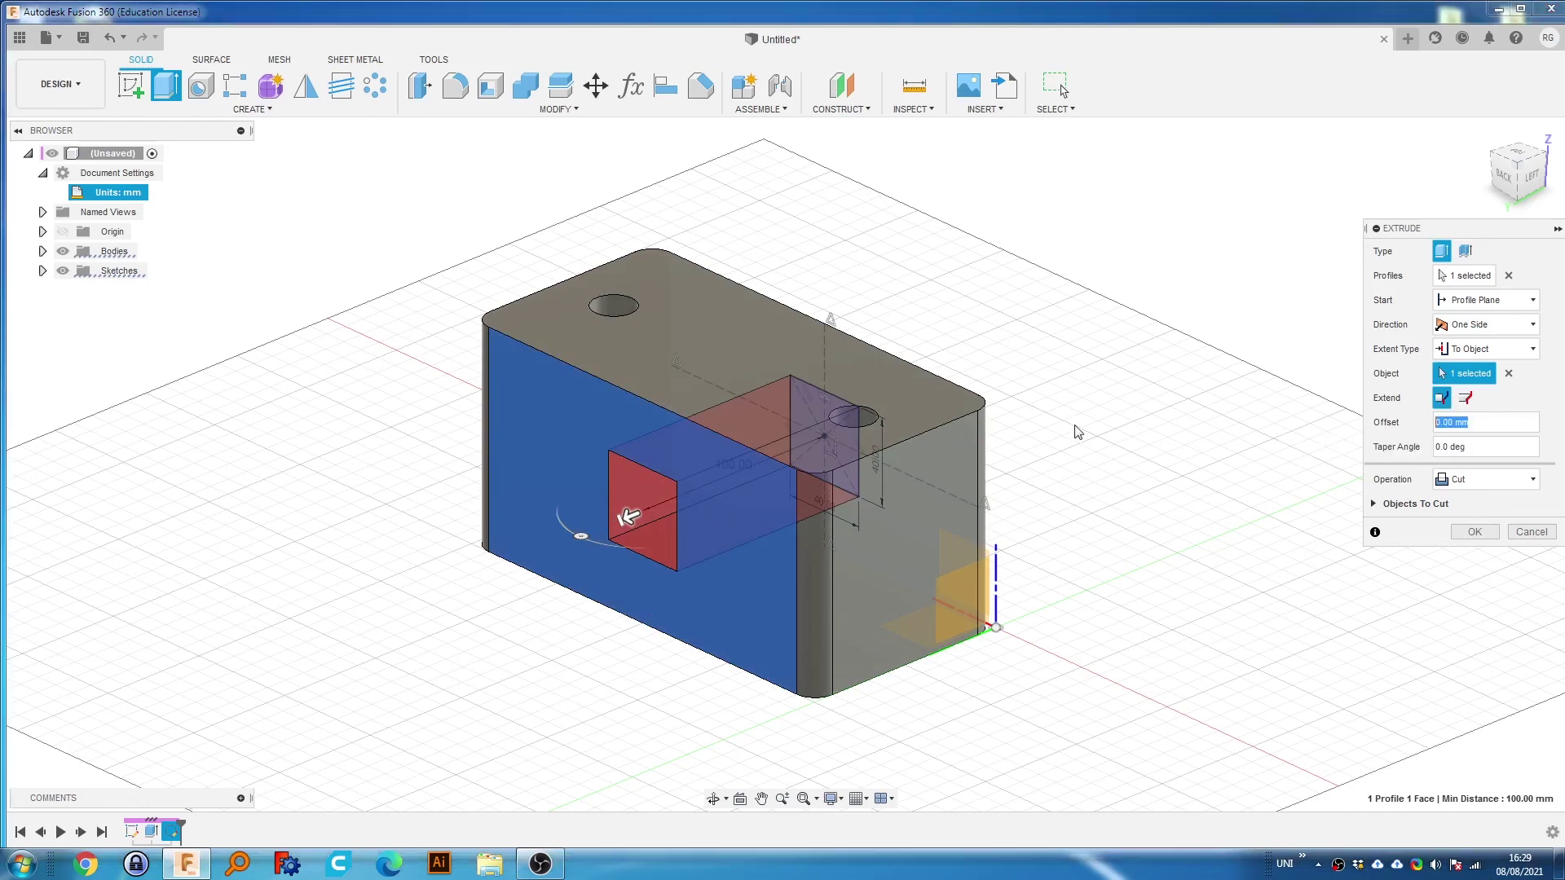
text(5)
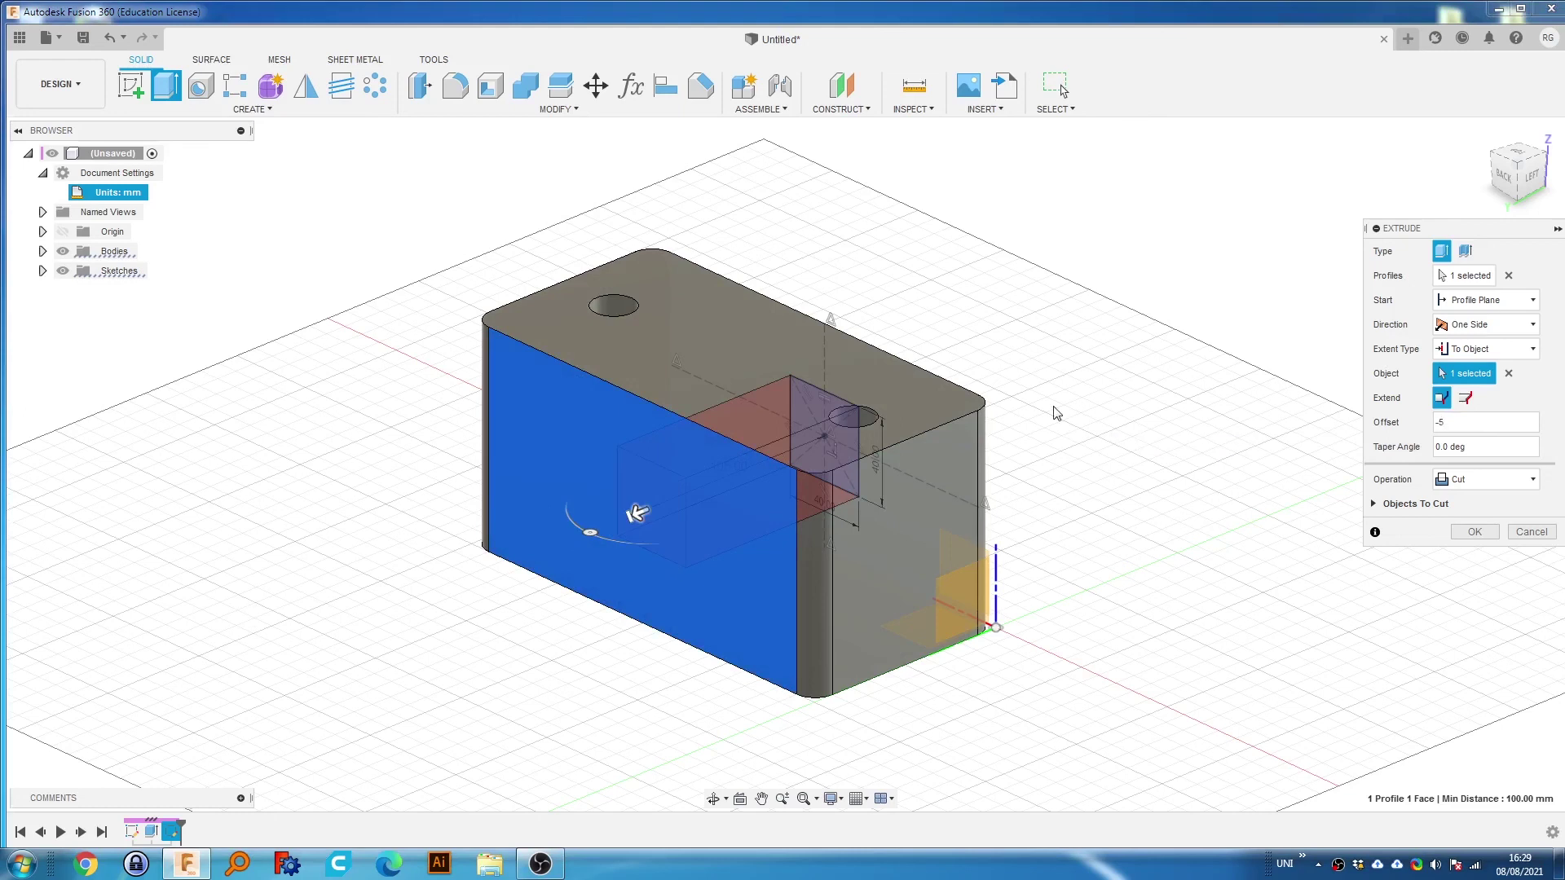
middle_drag(632, 512, 557, 543)
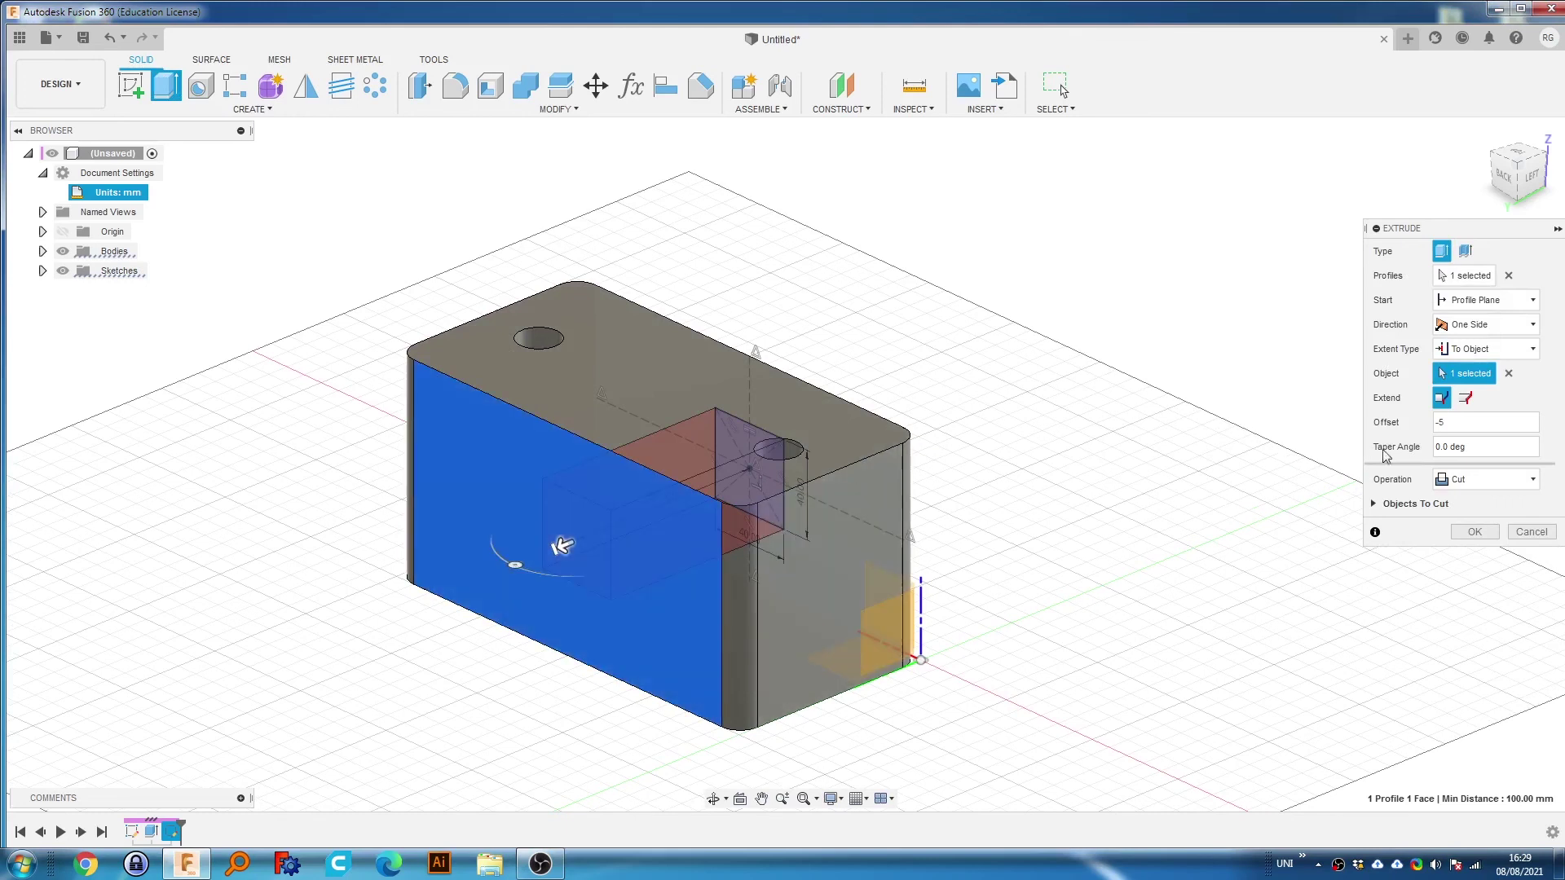
click(1480, 423)
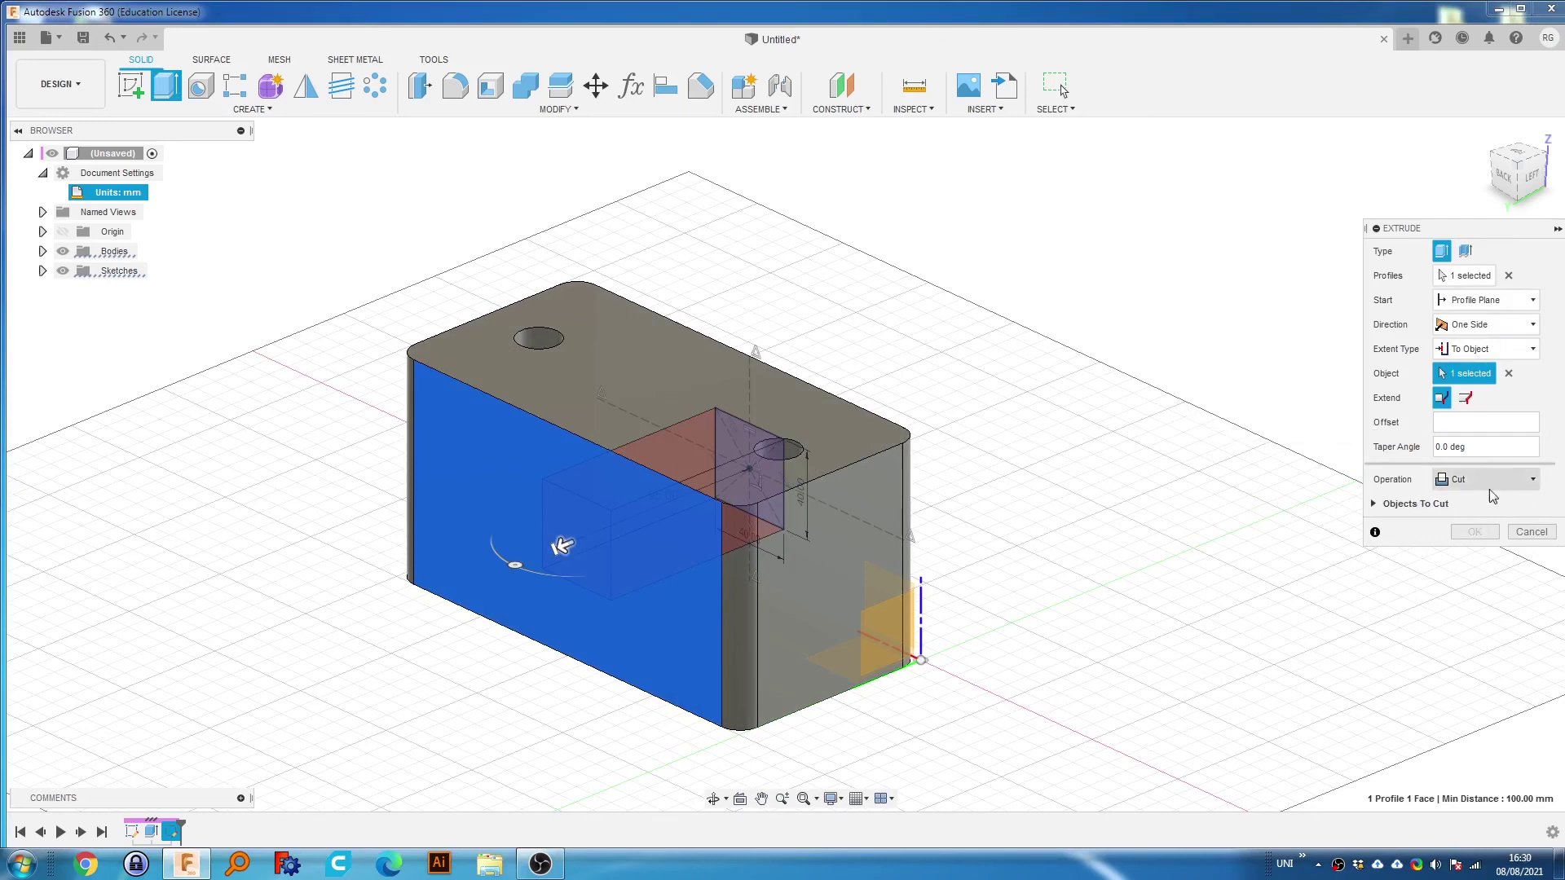
click(1374, 503)
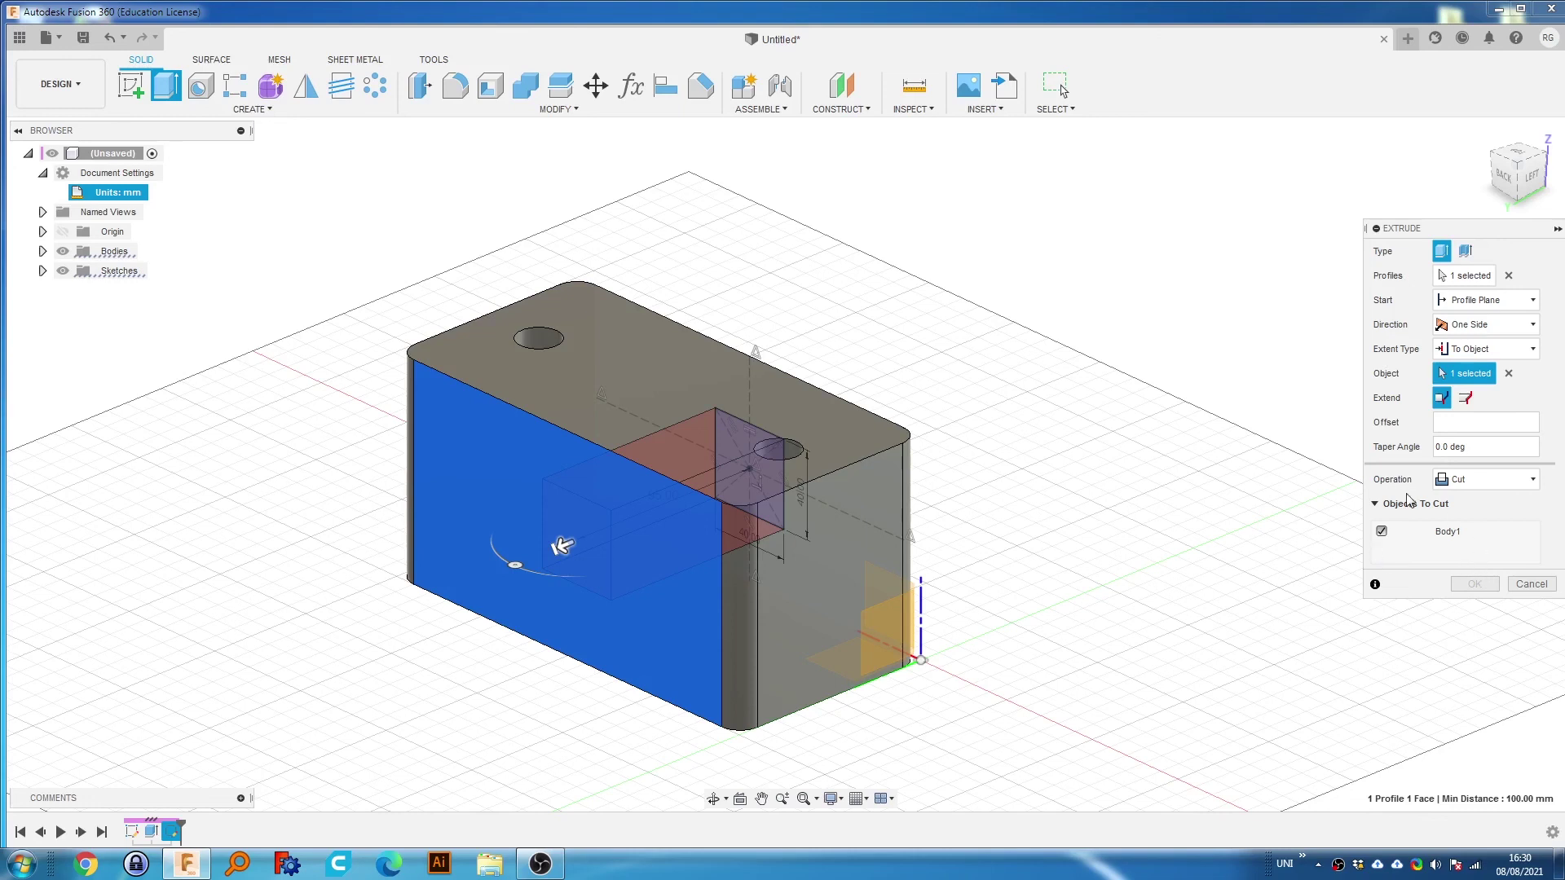
click(1459, 481)
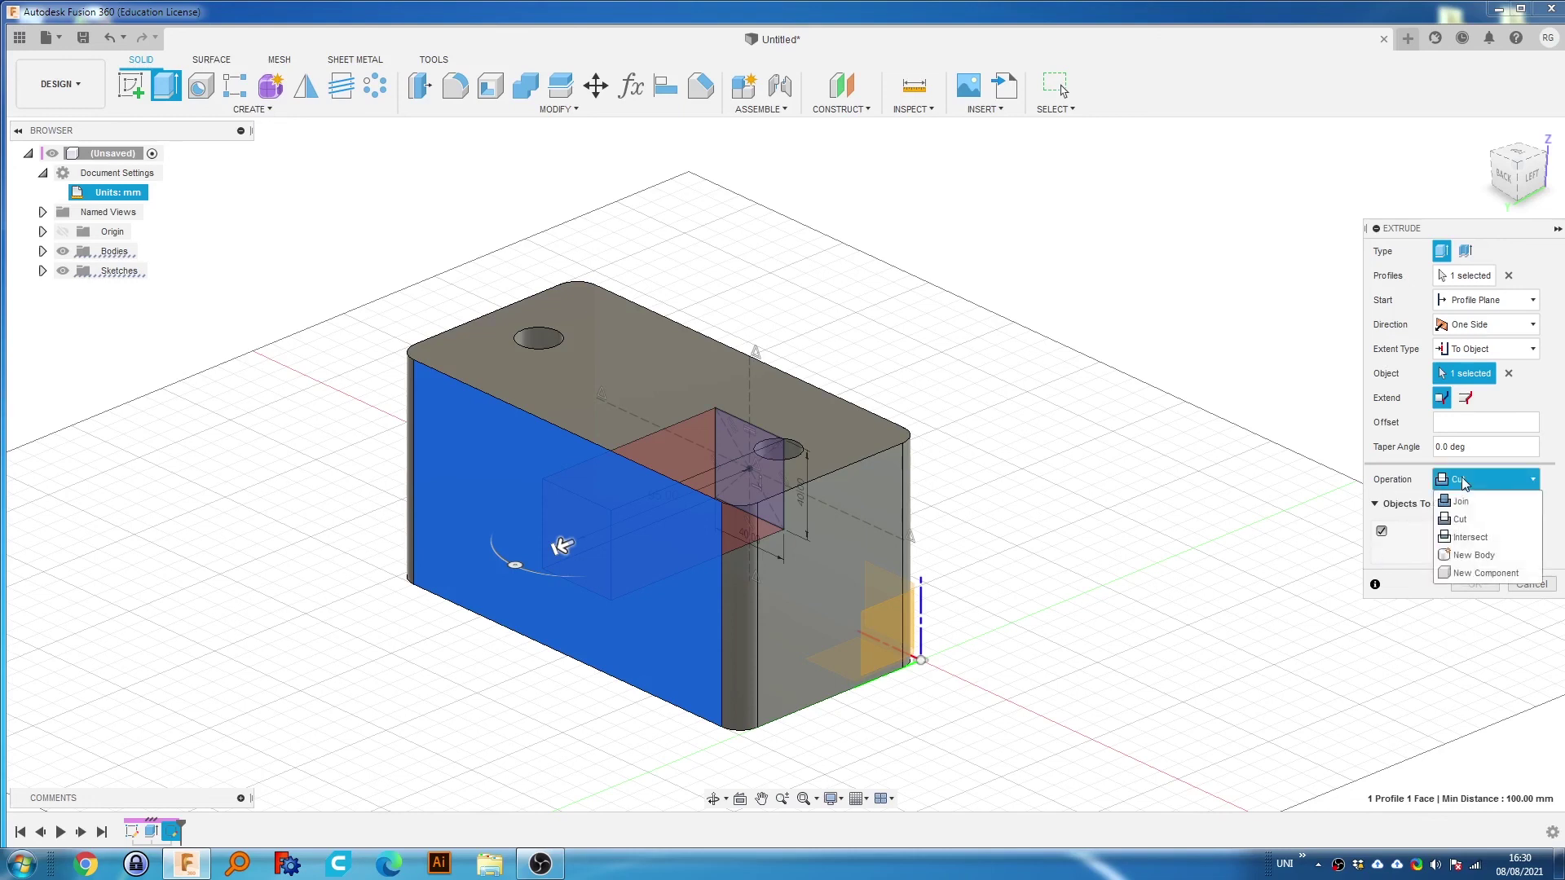
click(1464, 482)
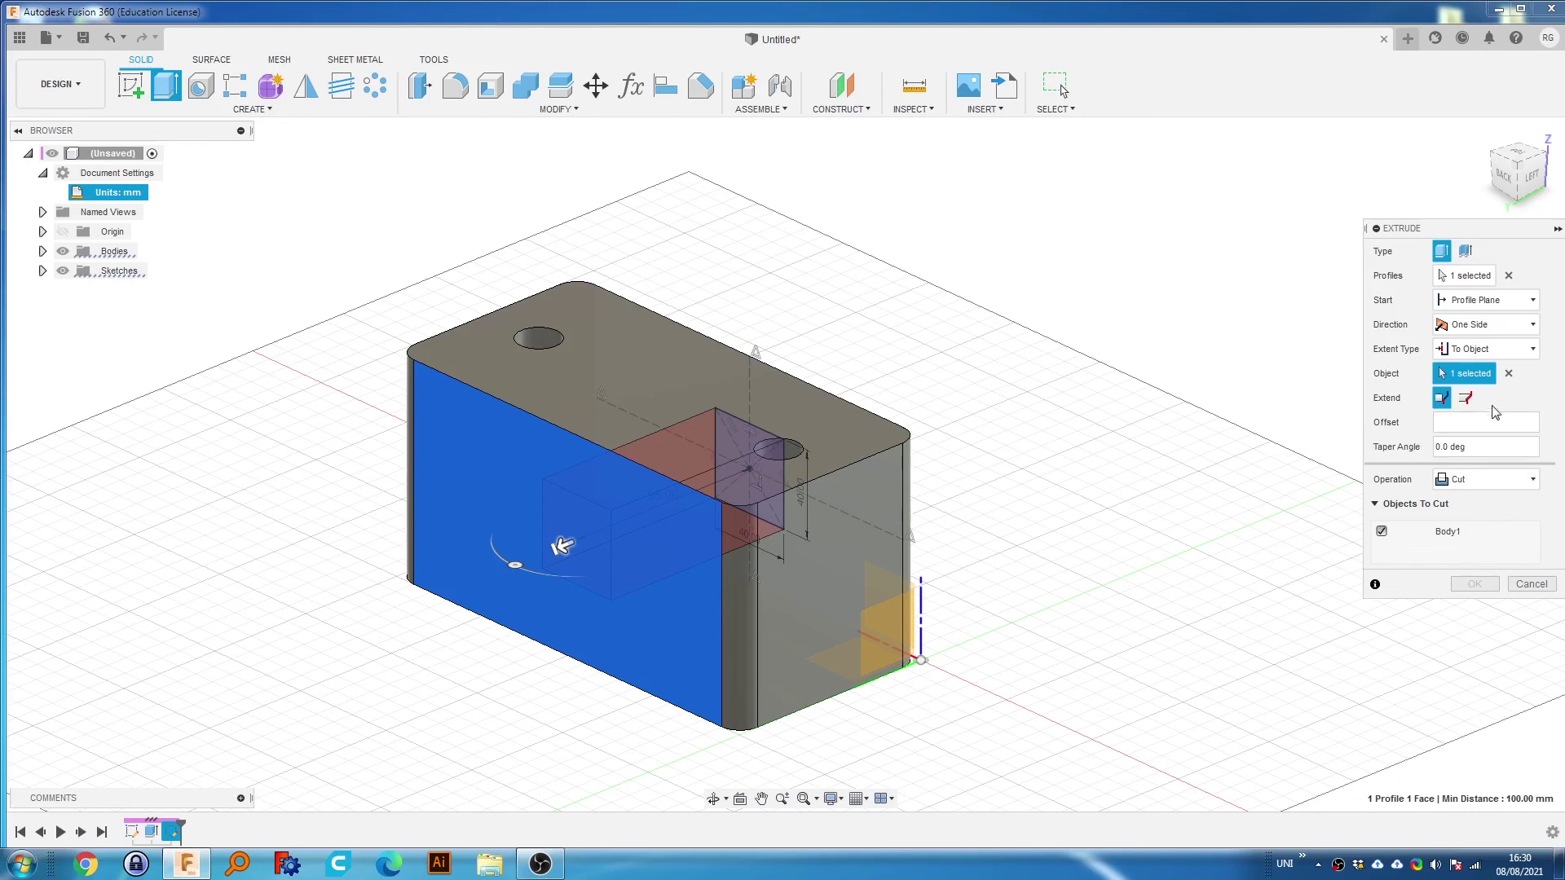
Reselect the opposite long face as the To Object end, set the offset to 0, and complete the square cut.
click(662, 593)
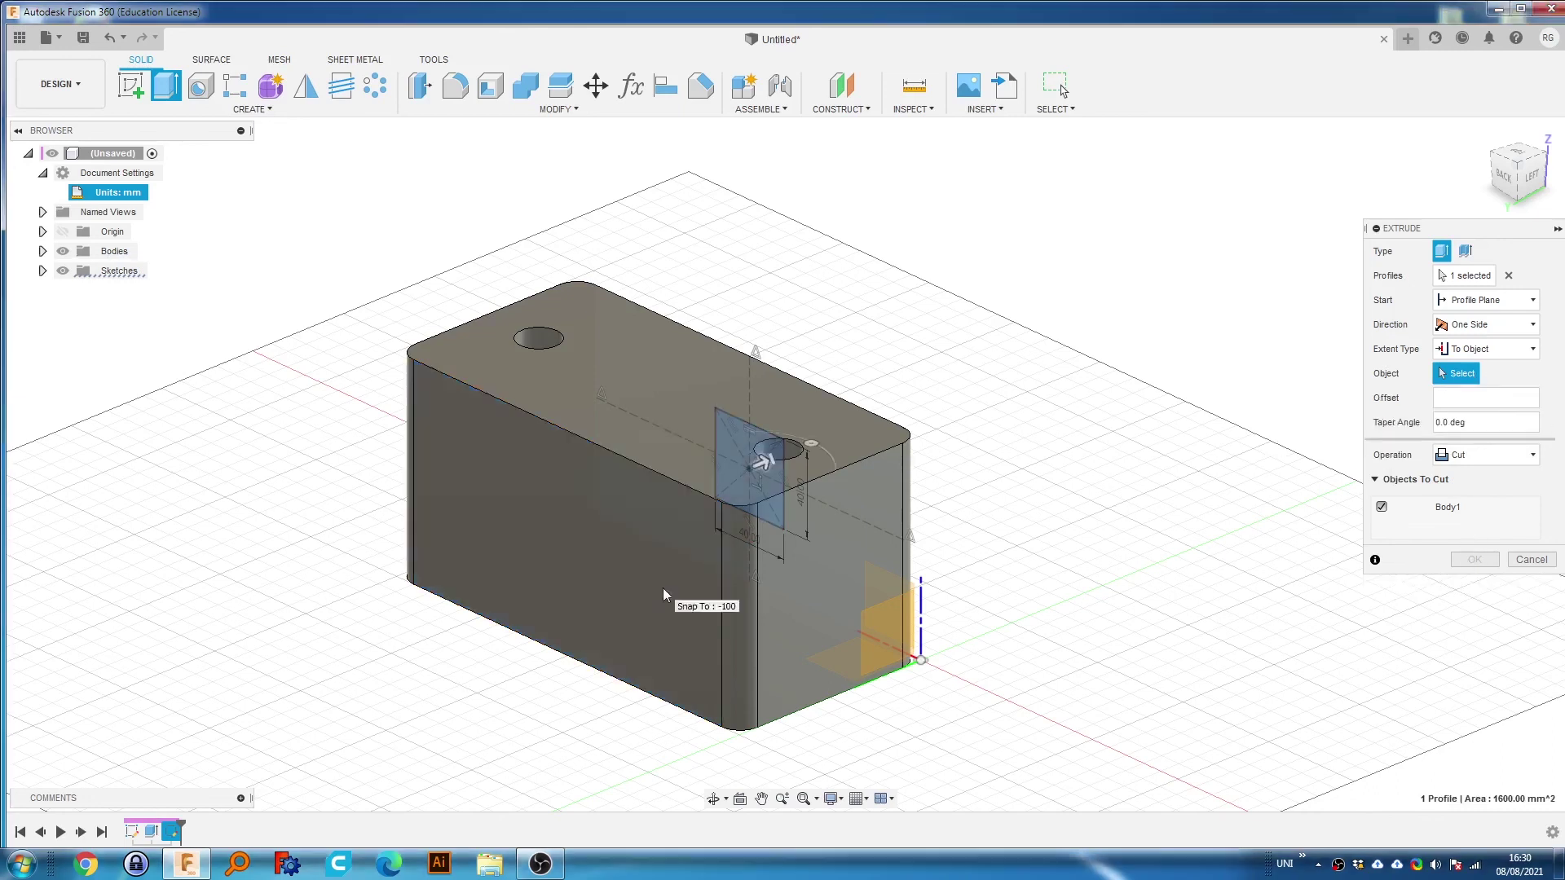
click(1477, 350)
click(1472, 389)
click(542, 585)
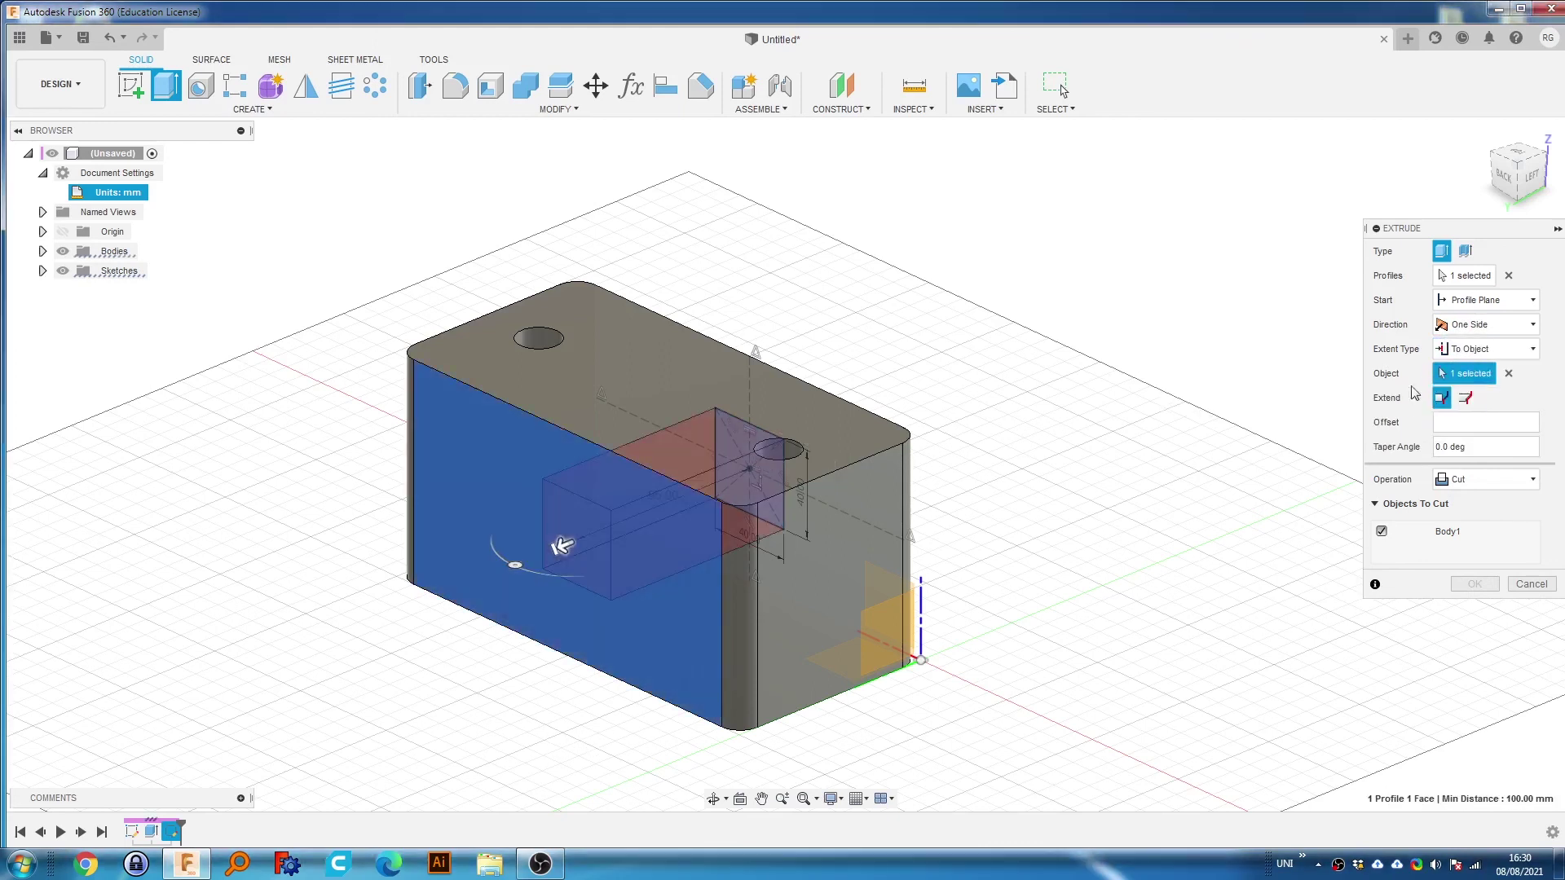
click(1467, 422)
text(0)
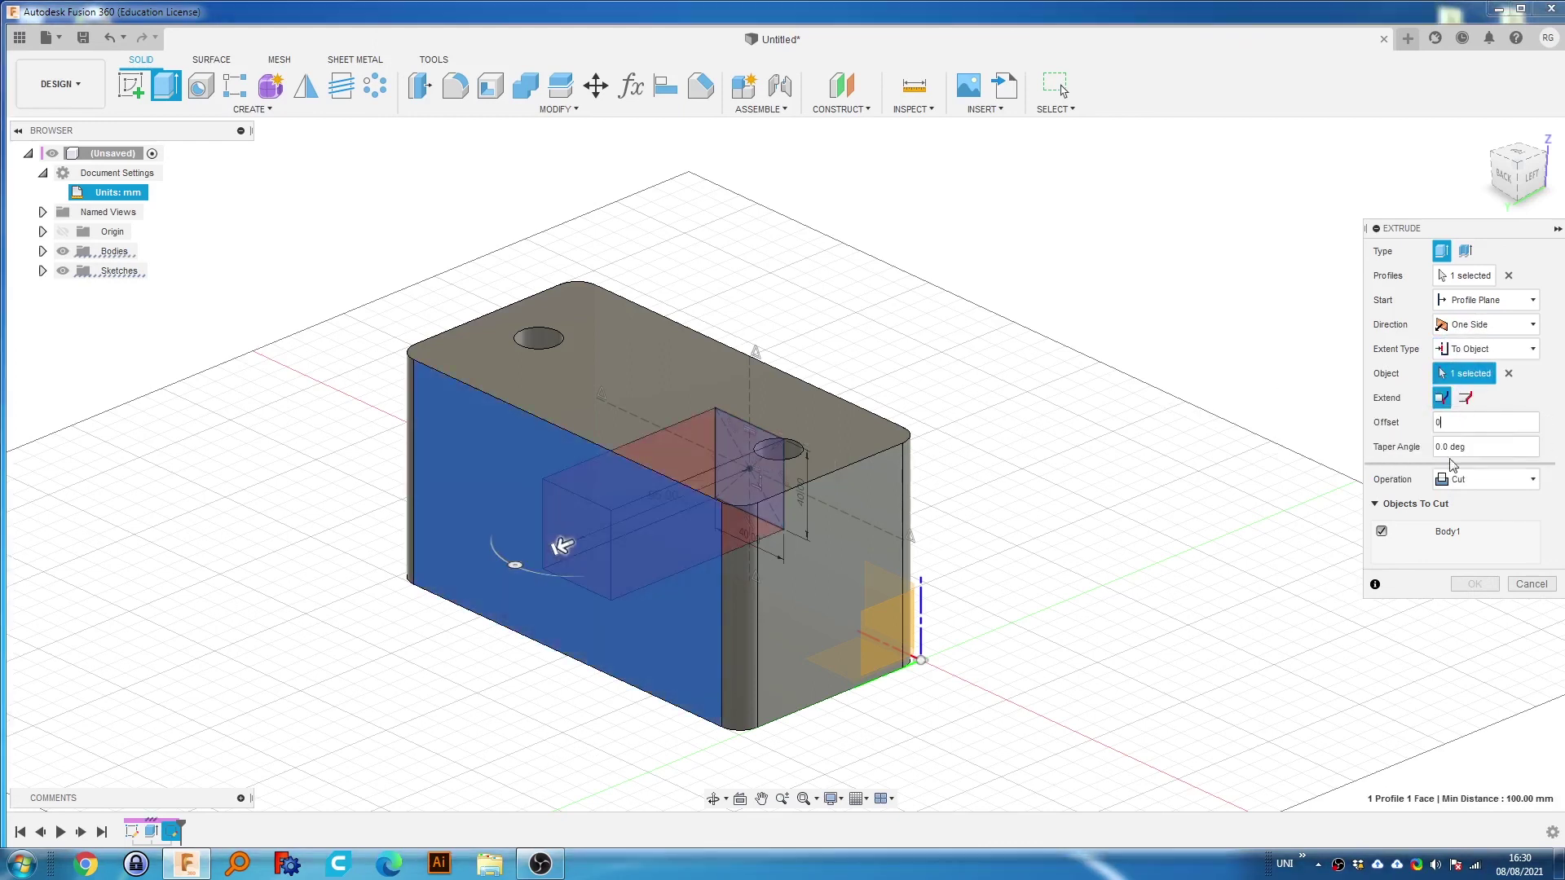
click(1456, 585)
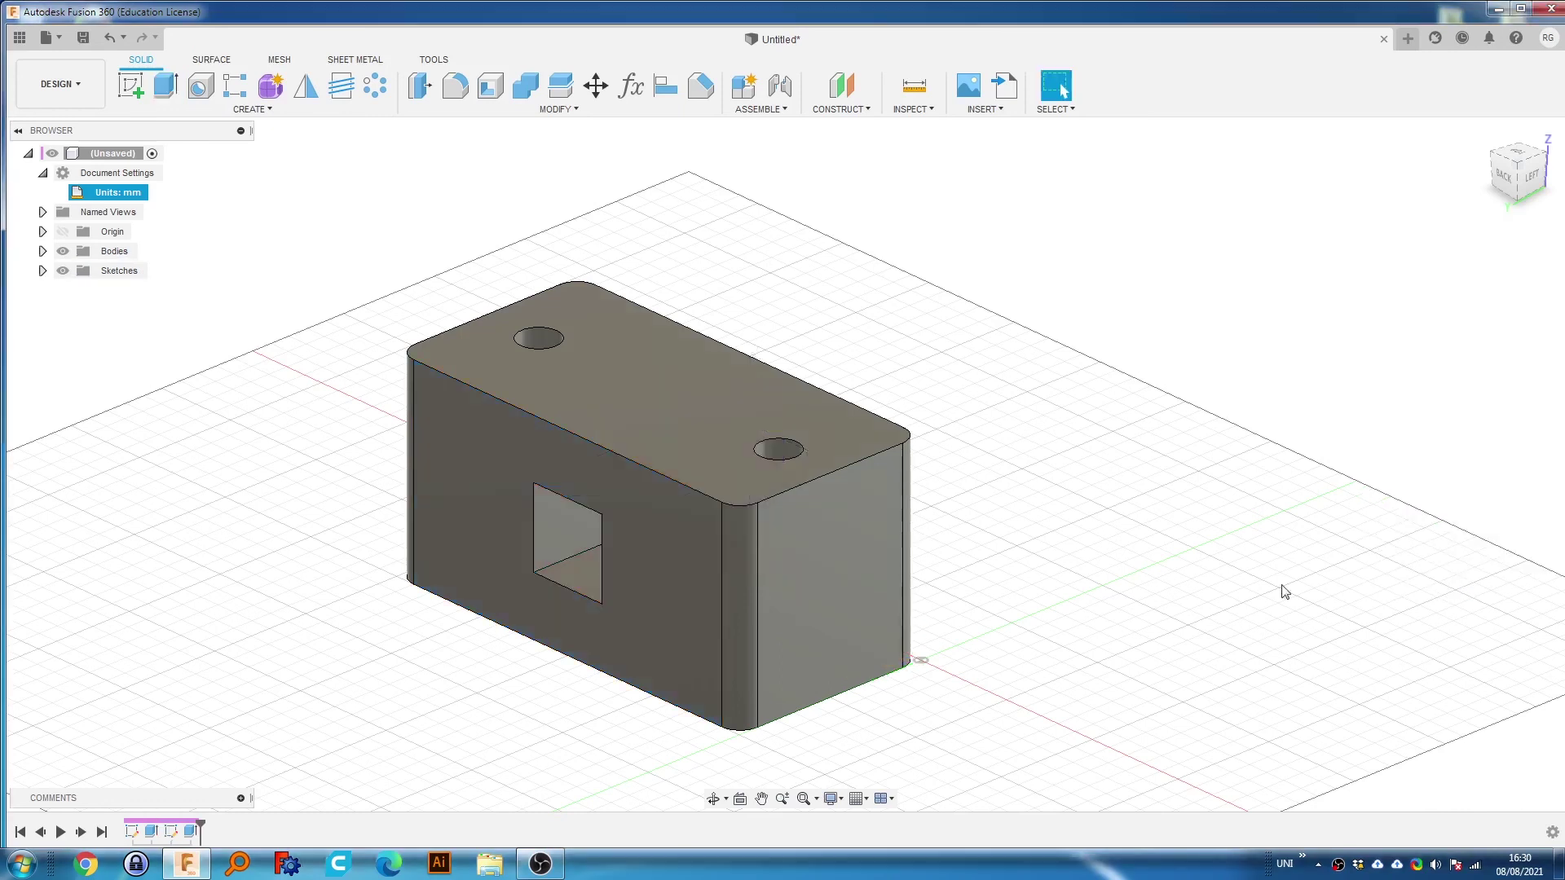
Start a Fillet on one upper inside edge of the square opening with a radius of 10 mm.
shift+middle_drag(660, 493, 988, 531)
key(Escape)
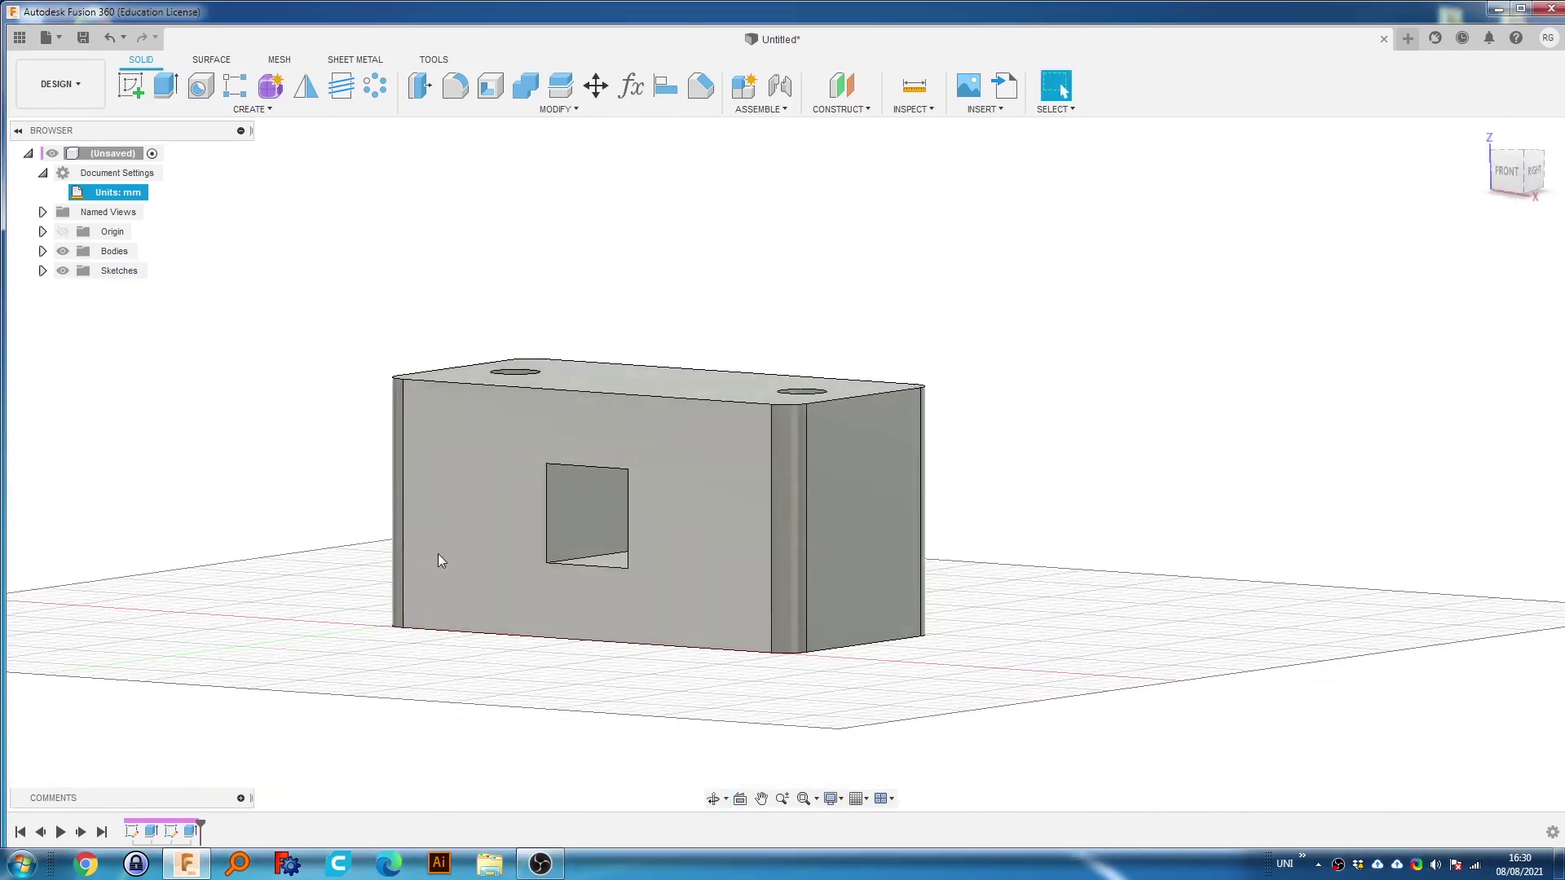
scroll(553, 509, up, 5)
shift+middle_drag(629, 531, 657, 470)
click(557, 108)
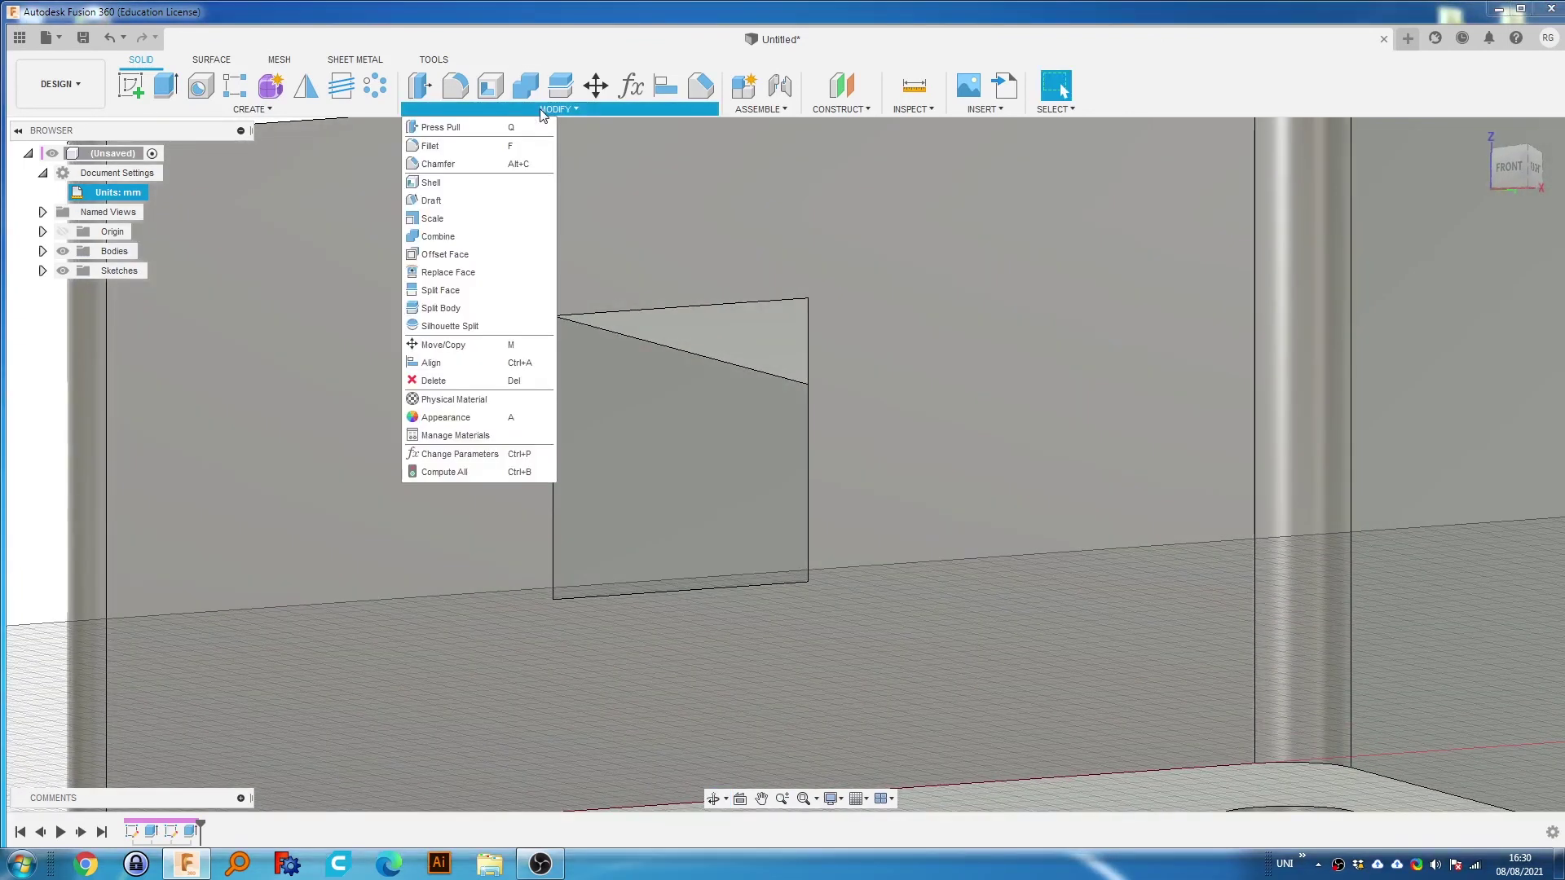
click(489, 147)
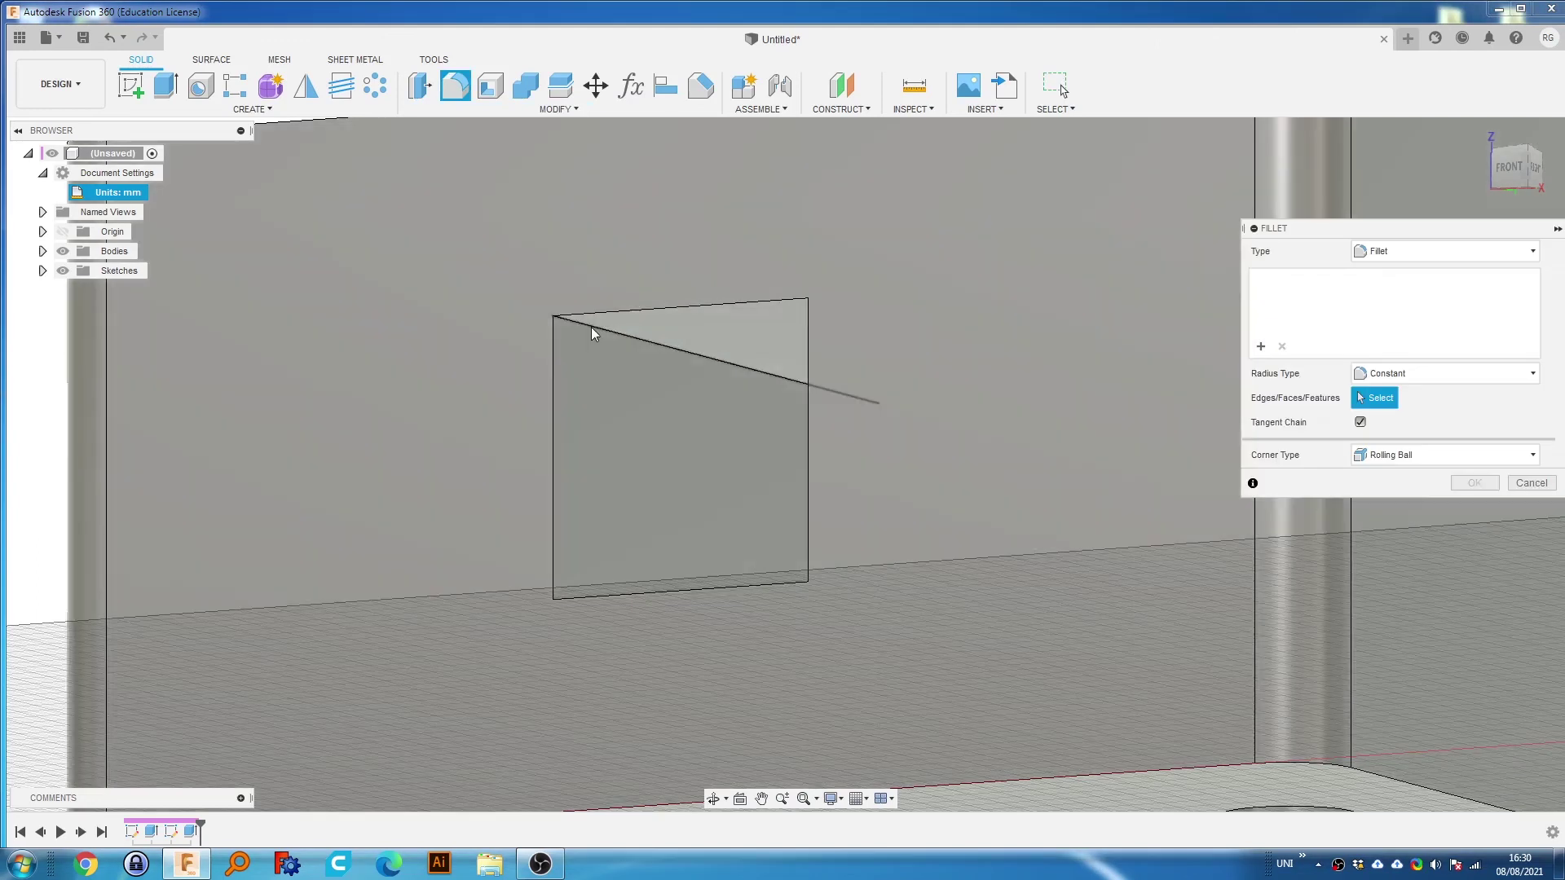
click(590, 326)
text(10)
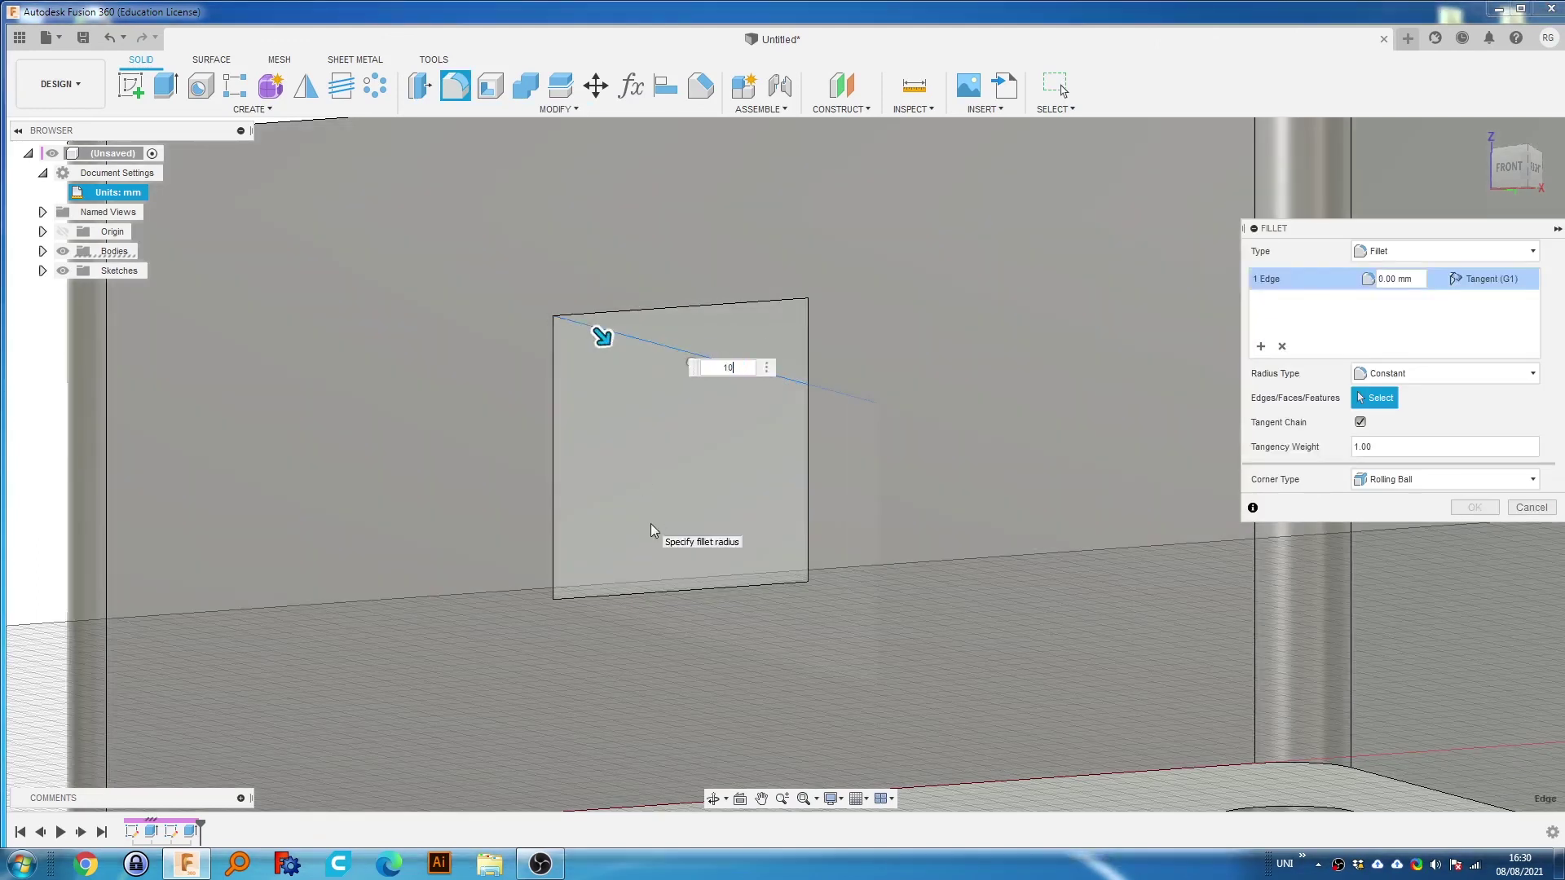
Add the other three inside edges of the square opening to the 10 mm fillet and apply it.
shift+middle_drag(613, 393, 961, 330)
click(973, 350)
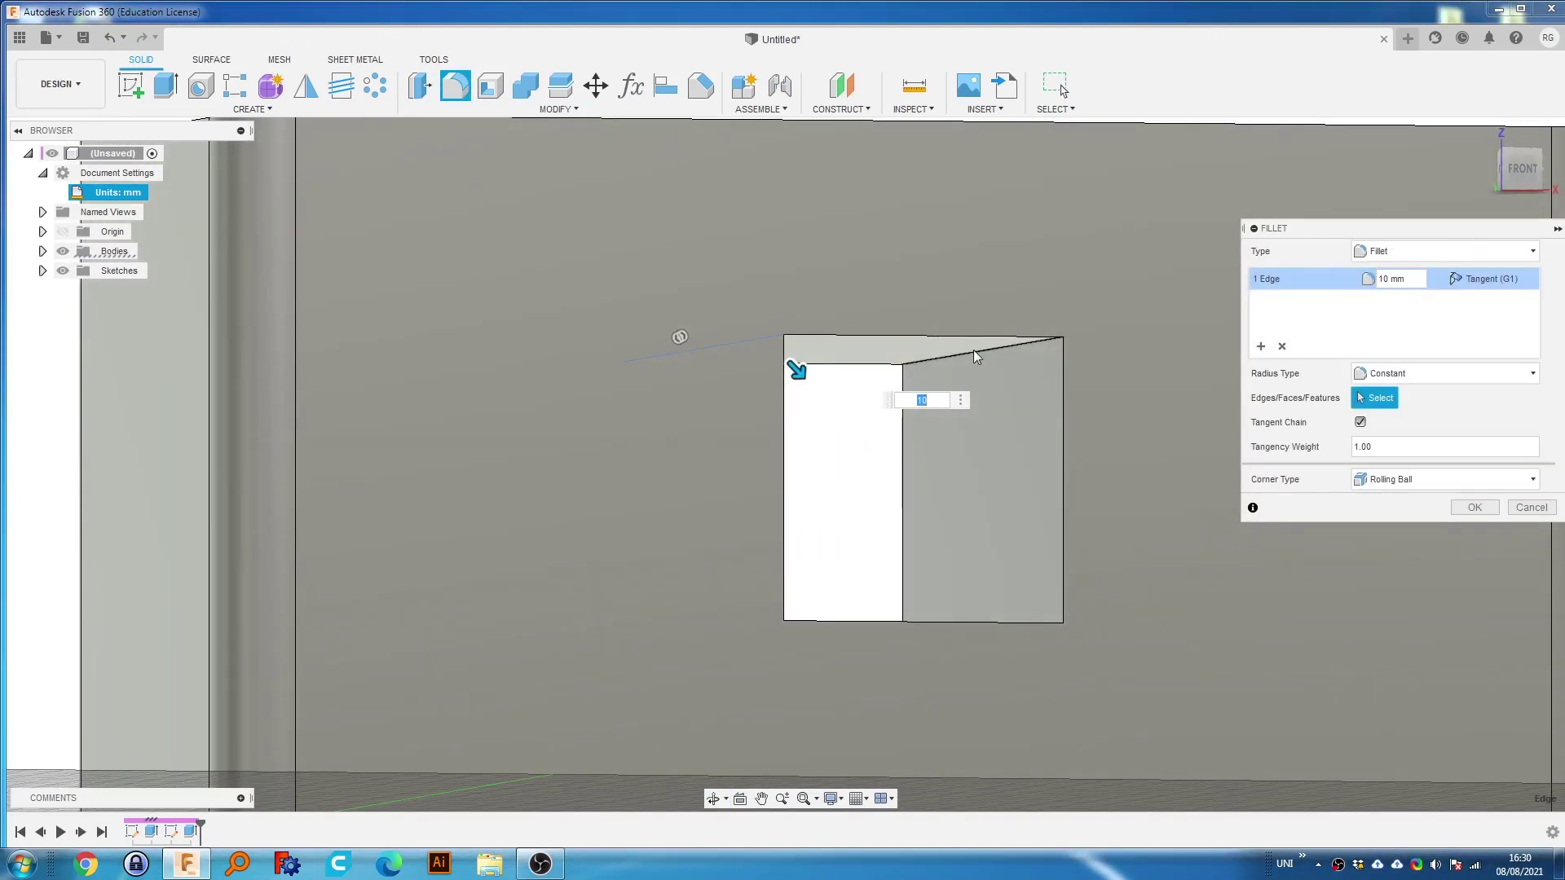
scroll(971, 599, up, 5)
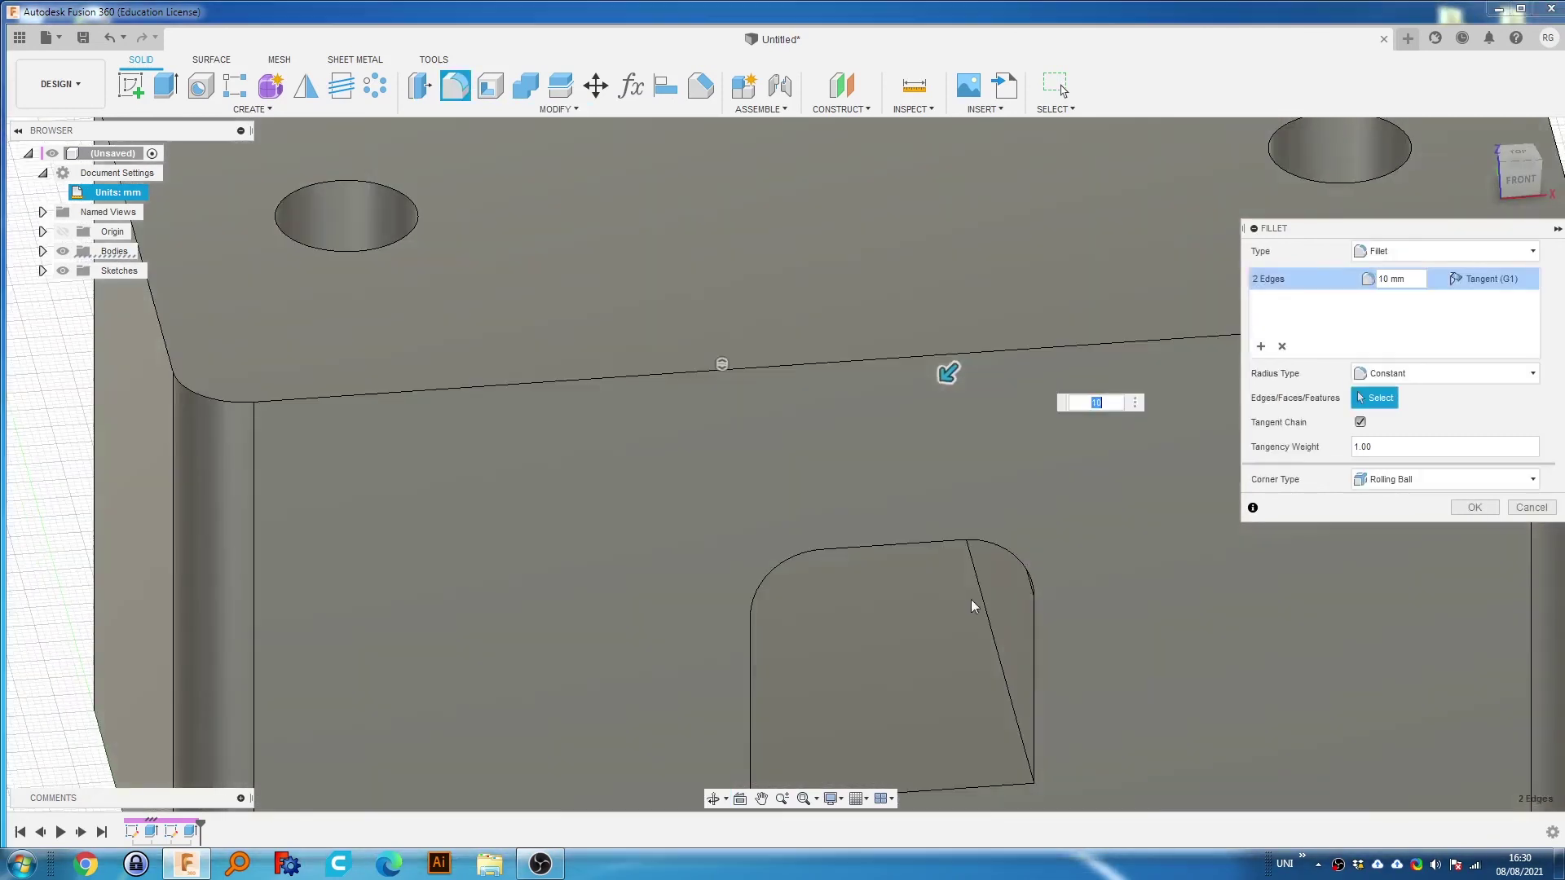
click(985, 608)
shift+middle_drag(987, 627, 675, 610)
click(675, 616)
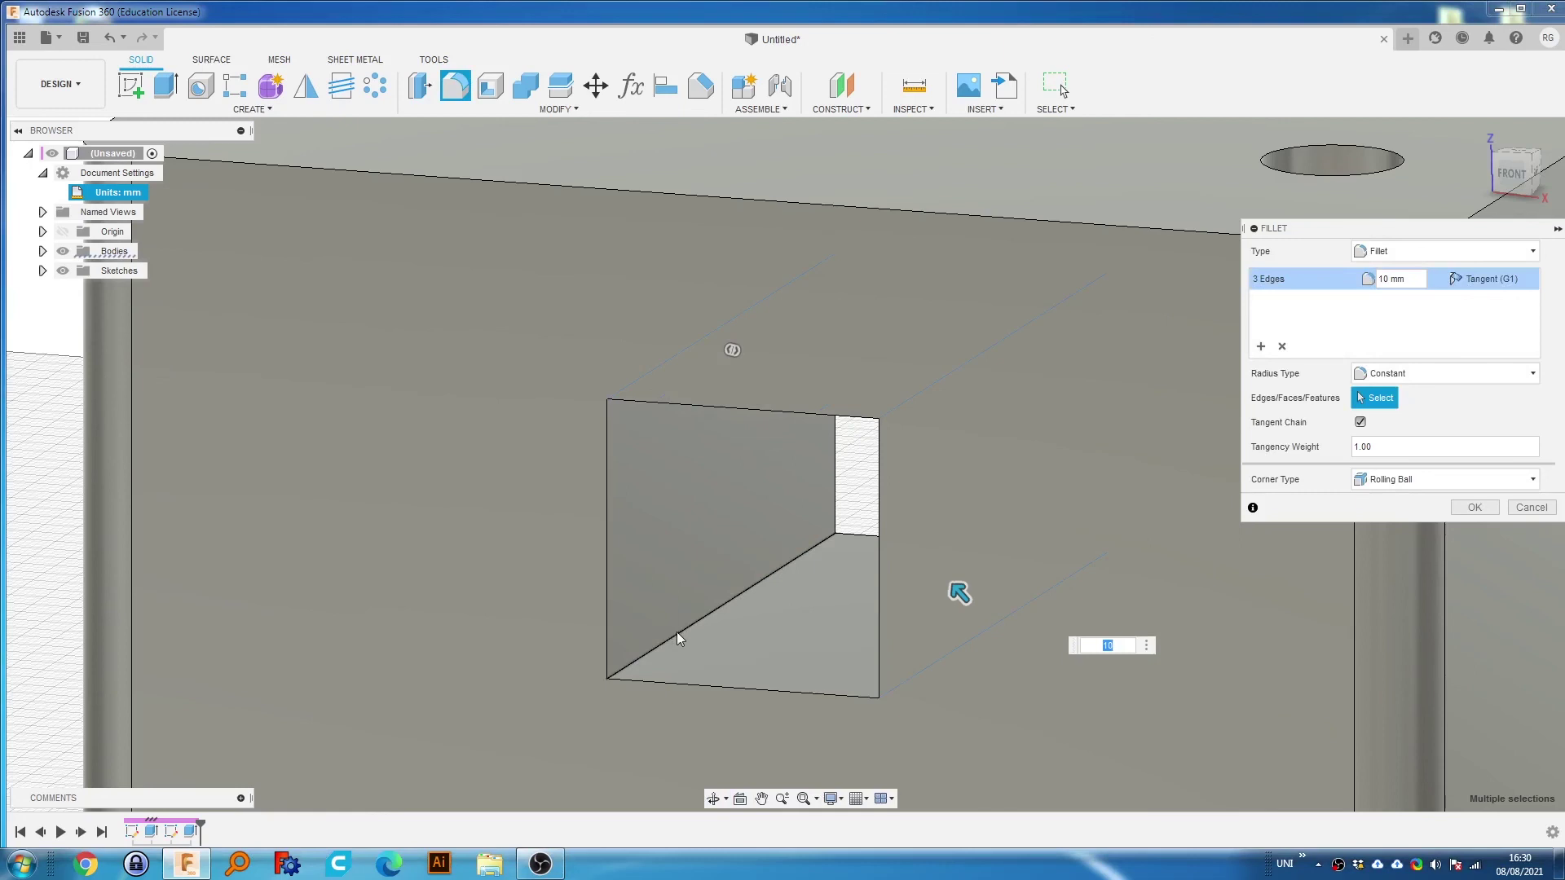
click(1475, 507)
scroll(676, 408, down, 10)
shift+middle_drag(978, 359, 871, 424)
shift+middle_drag(722, 408, 887, 402)
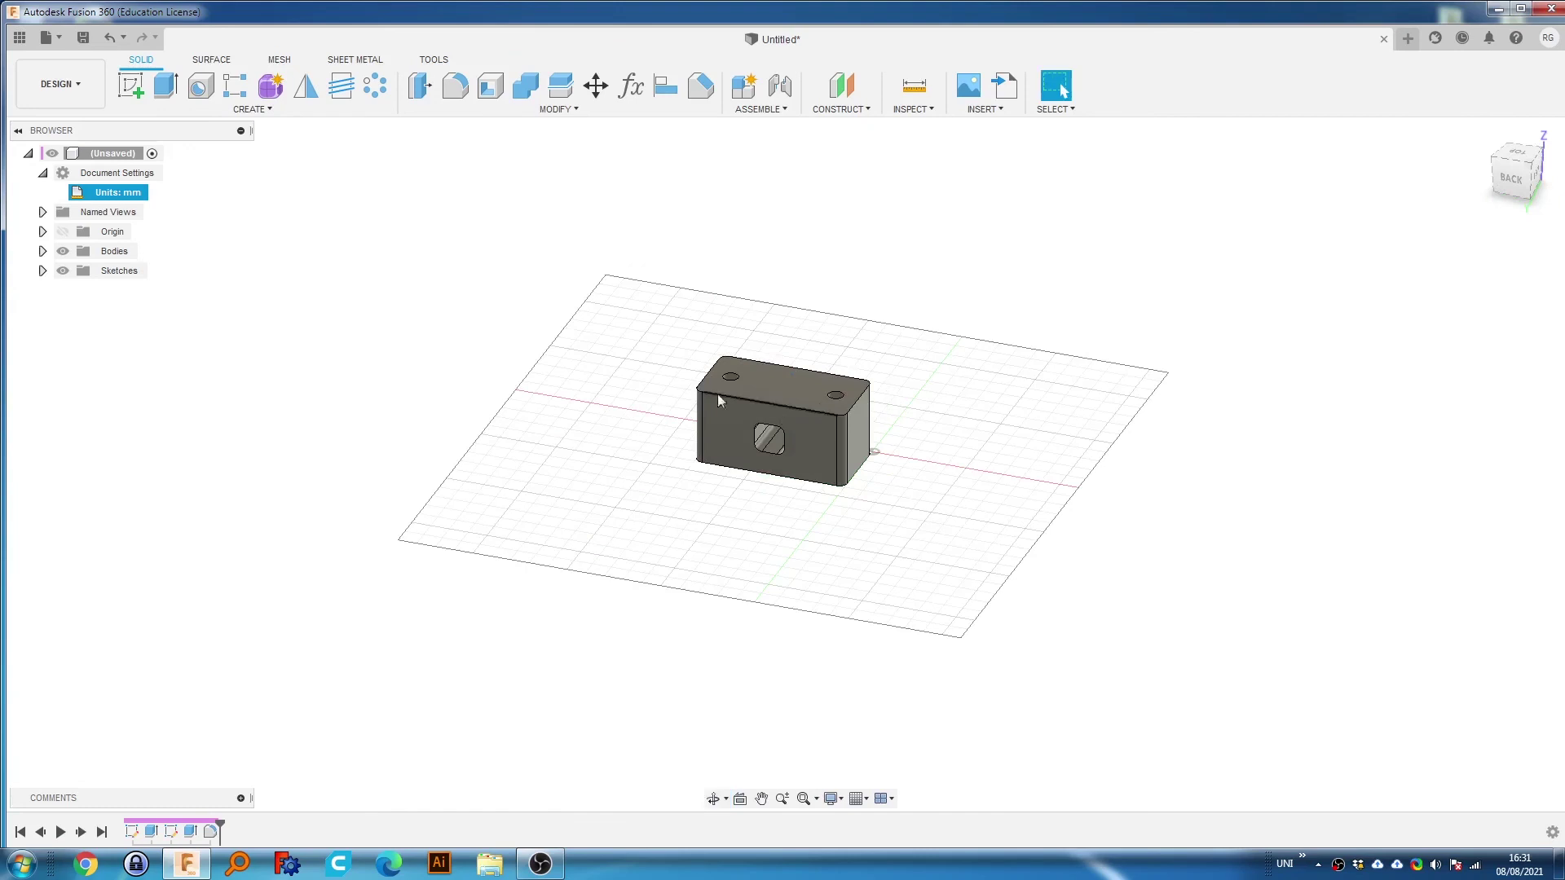
scroll(756, 379, up, 5)
scroll(795, 392, down, 4)
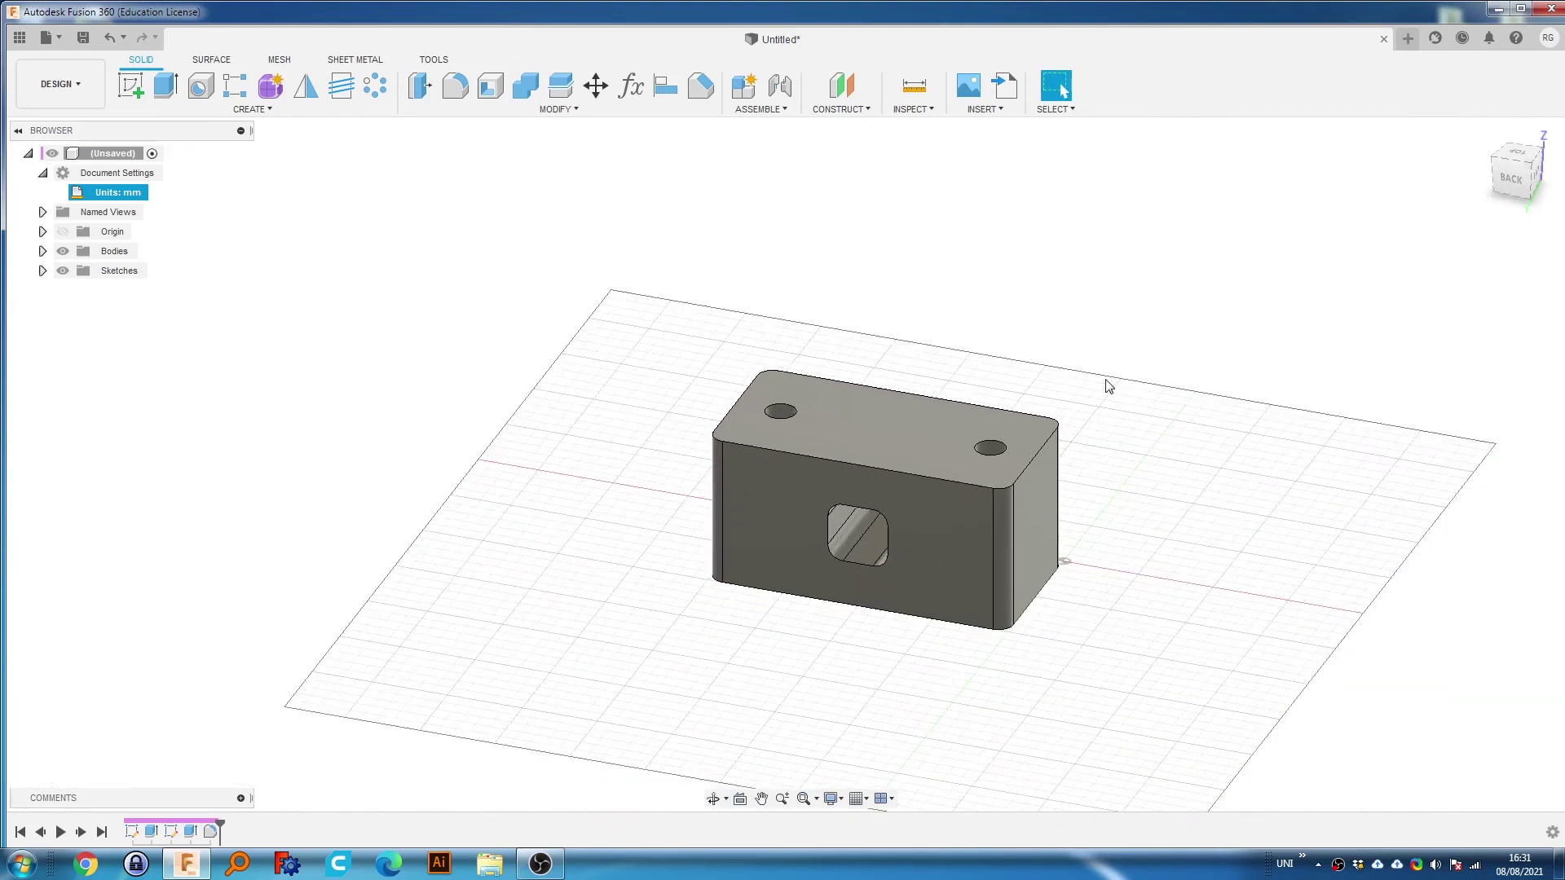
Apply the glossy paint appearance Paint - Enamel Glossy (Blue) to the whole block.
key(a)
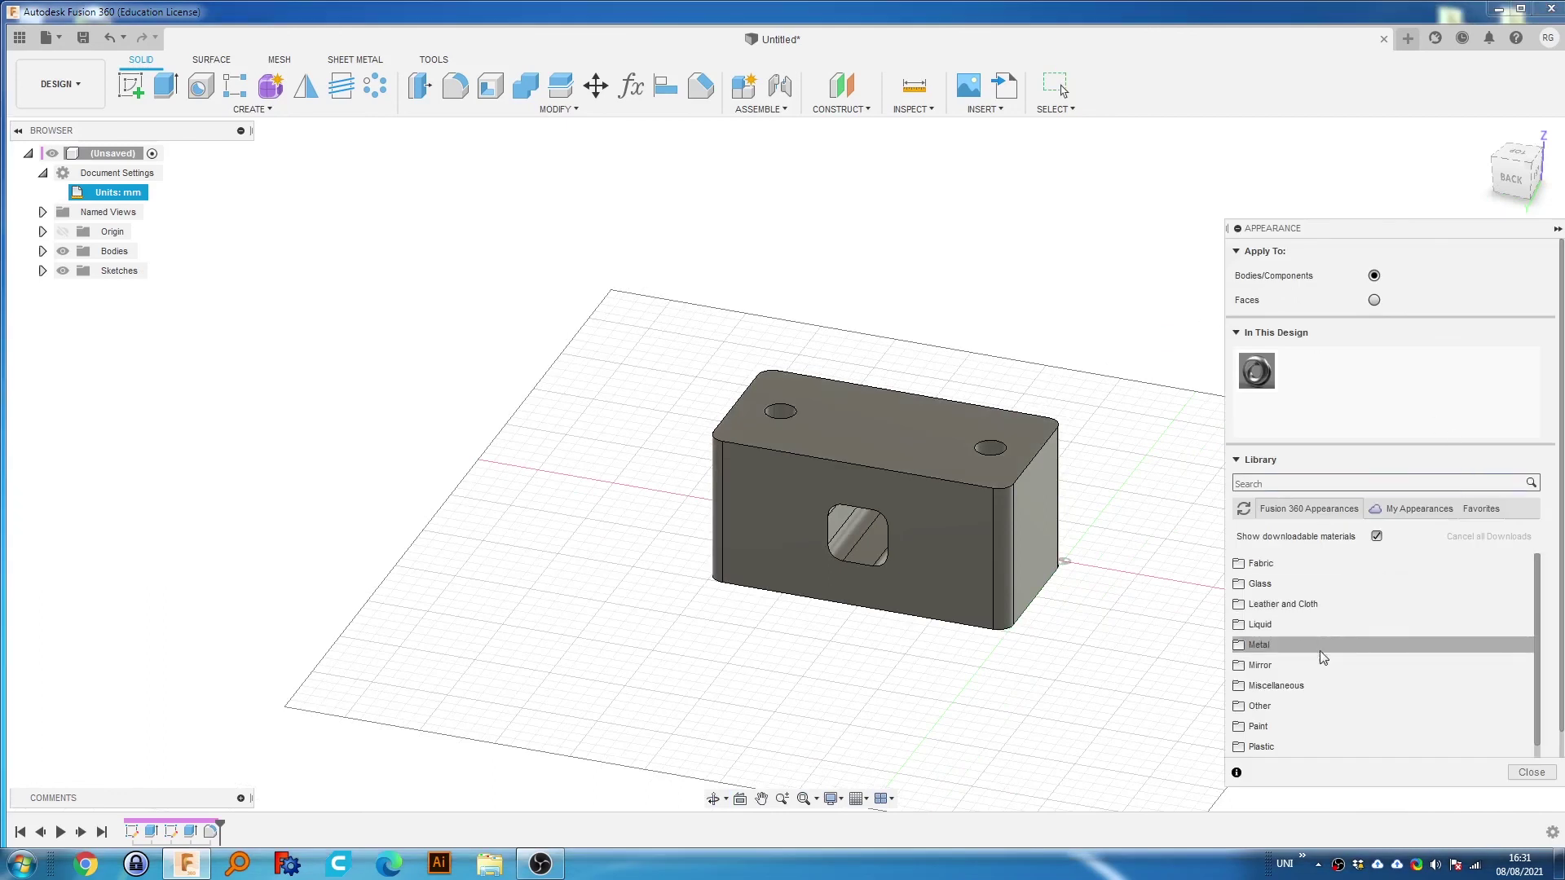
click(1283, 481)
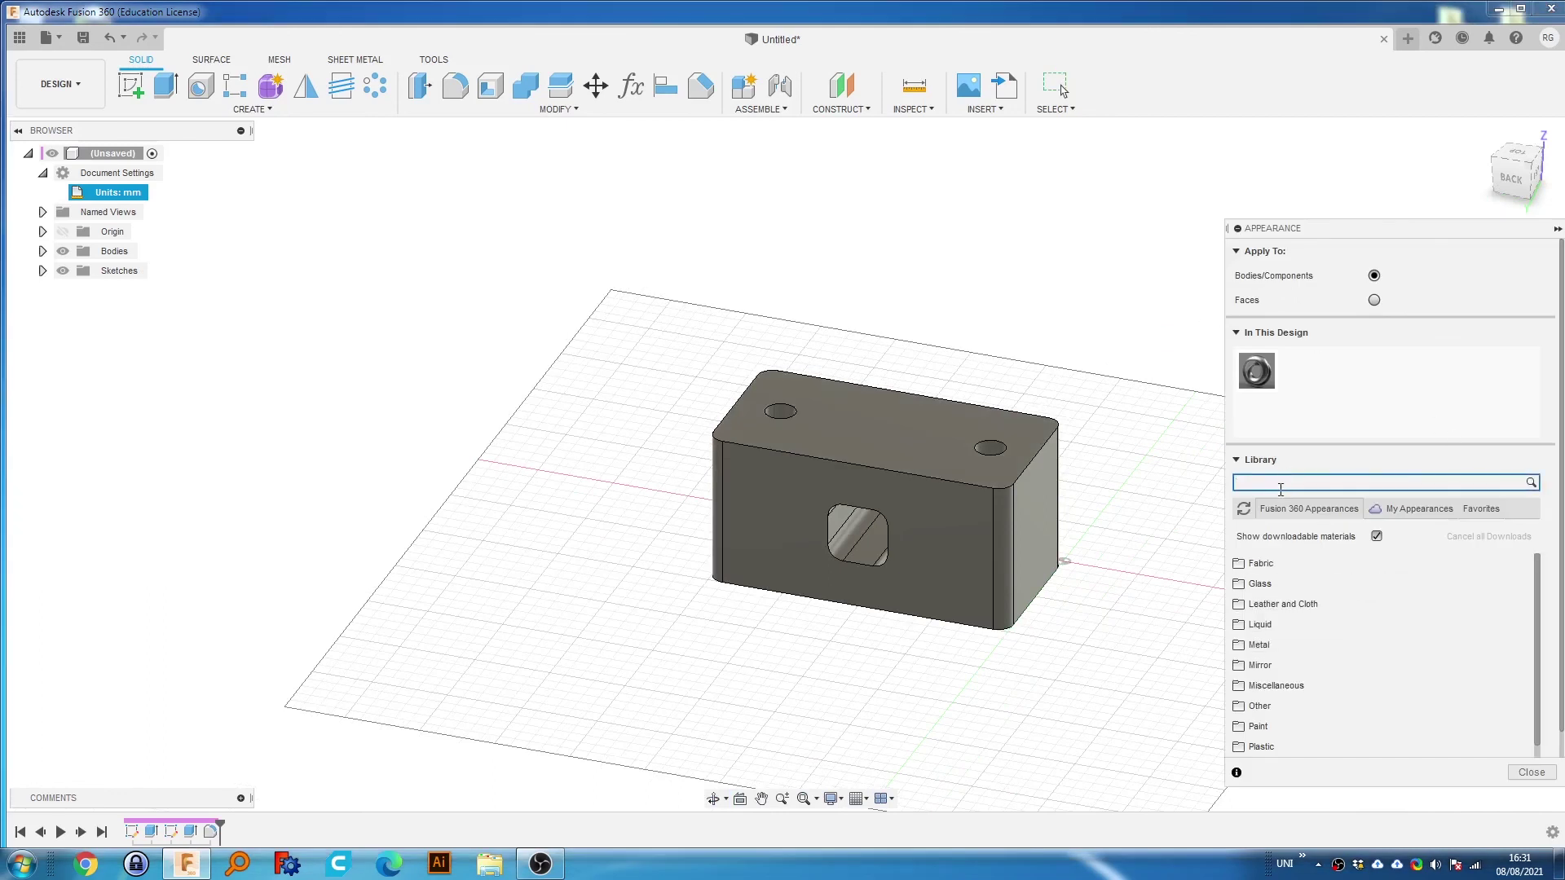
scroll(1285, 581, down, 1)
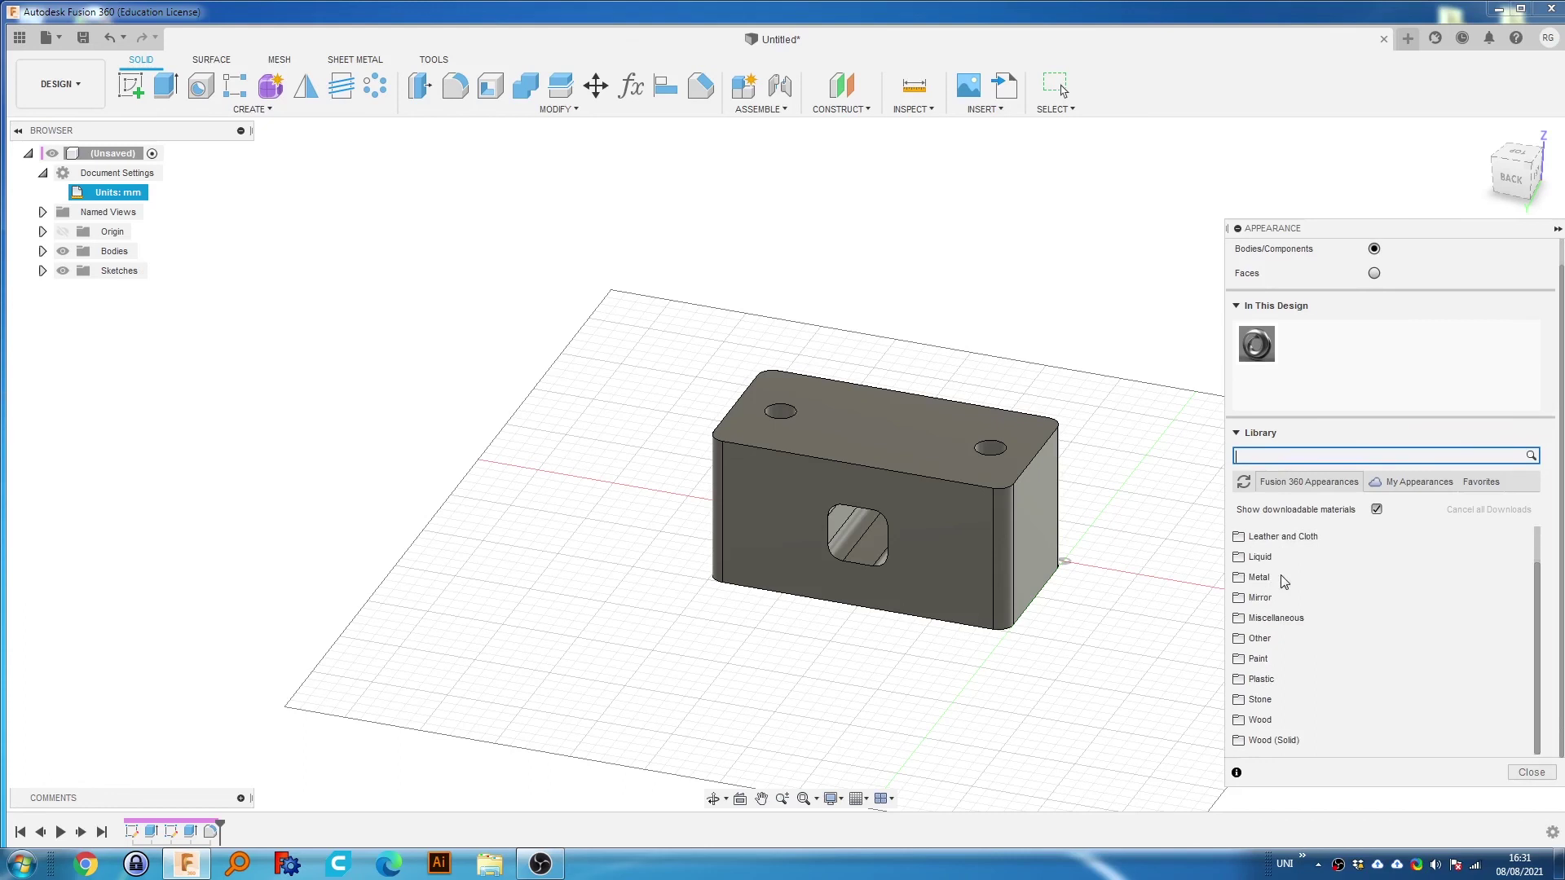
click(1270, 661)
click(1268, 677)
scroll(1353, 711, down, 3)
drag(1353, 632, 779, 535)
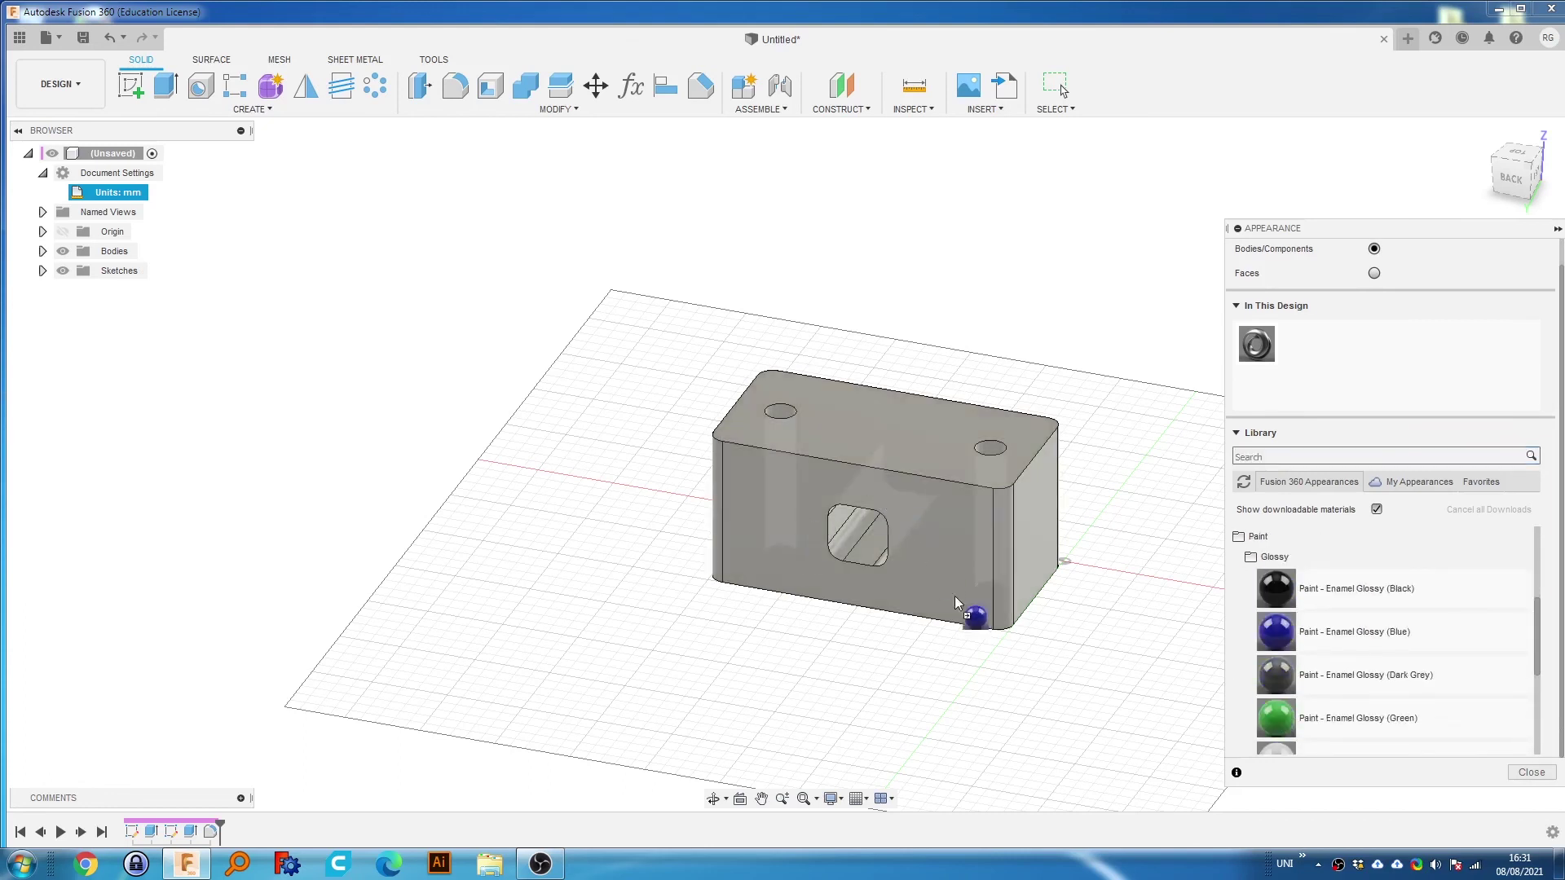
drag(955, 596, 959, 598)
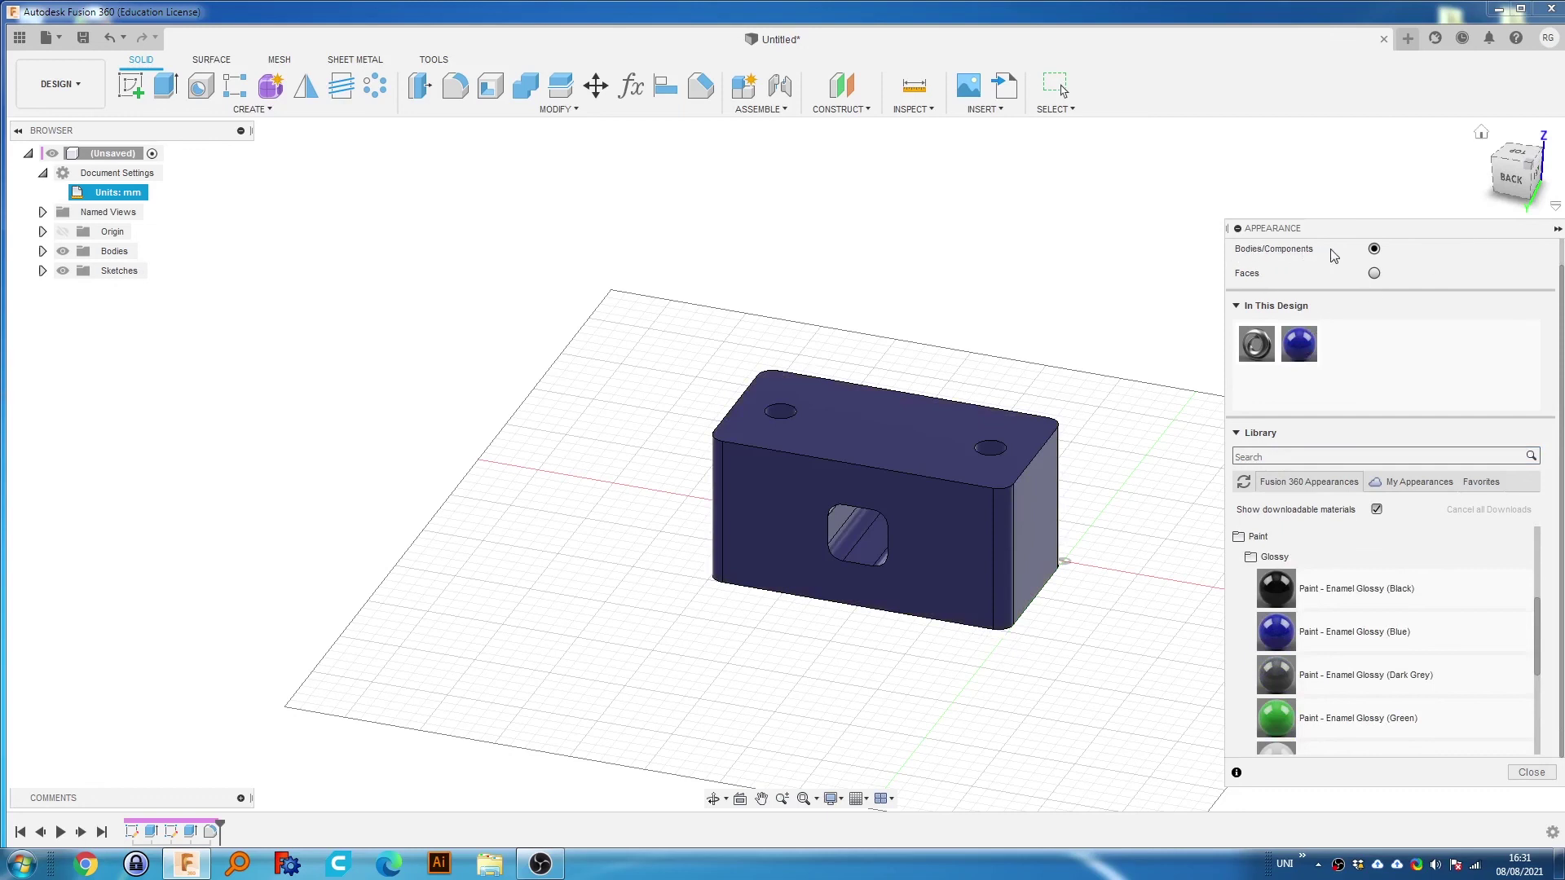
Switch the appearance target to faces and apply Paint - Enamel Glossy (Green) to the block's top face.
click(1374, 273)
mouse_move(1288, 718)
mouse_down()
mouse_move(868, 491)
mouse_move(888, 424)
mouse_up()
shift+middle_drag(1100, 466, 901, 426)
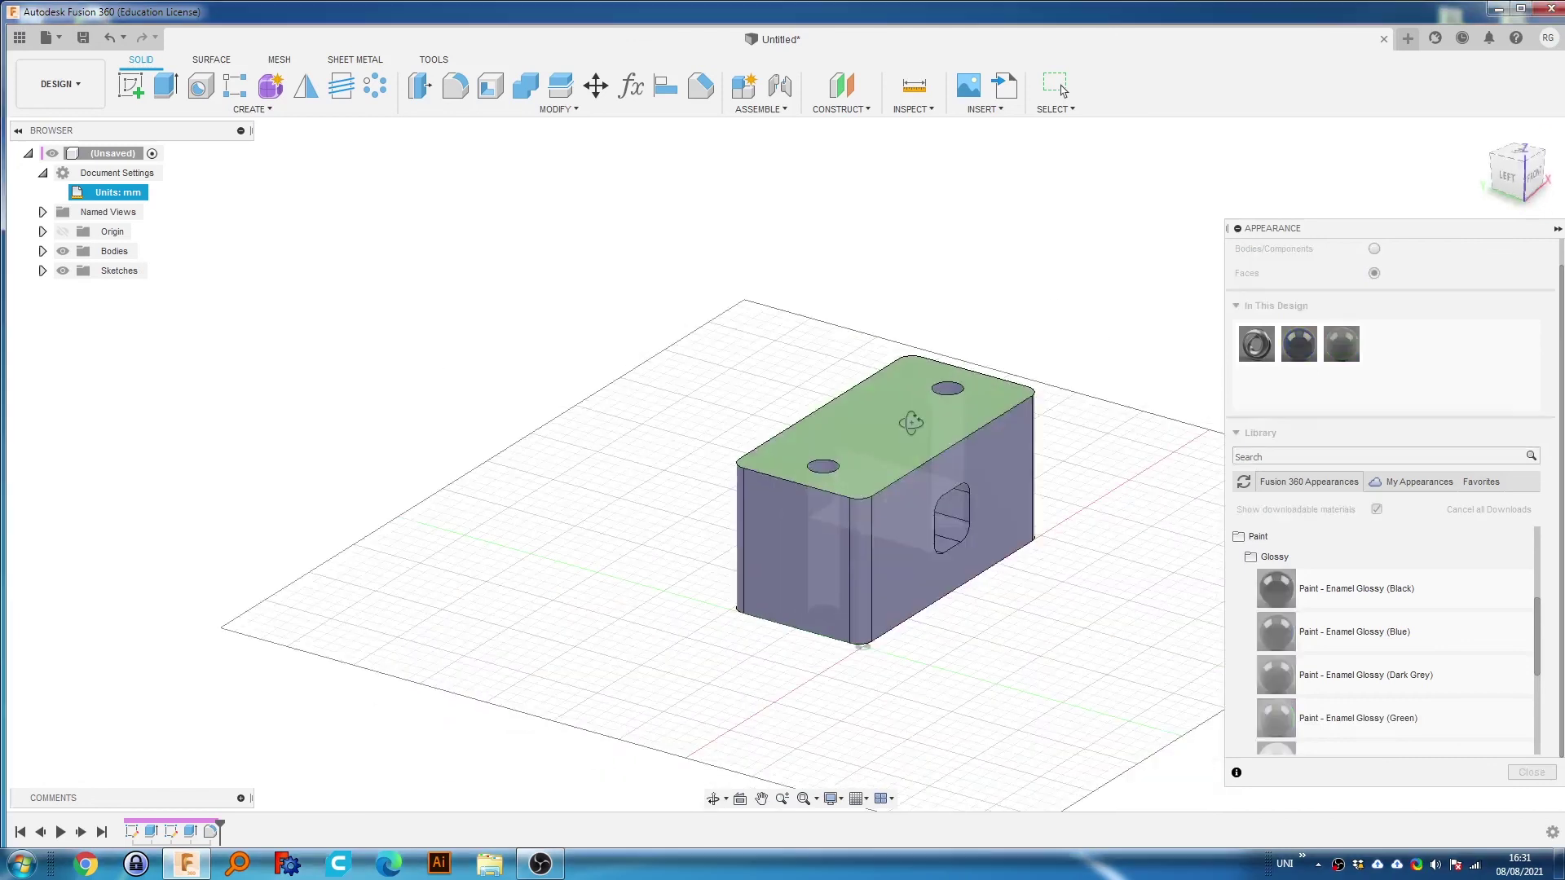
click(1557, 229)
shift+middle_drag(647, 441, 843, 441)
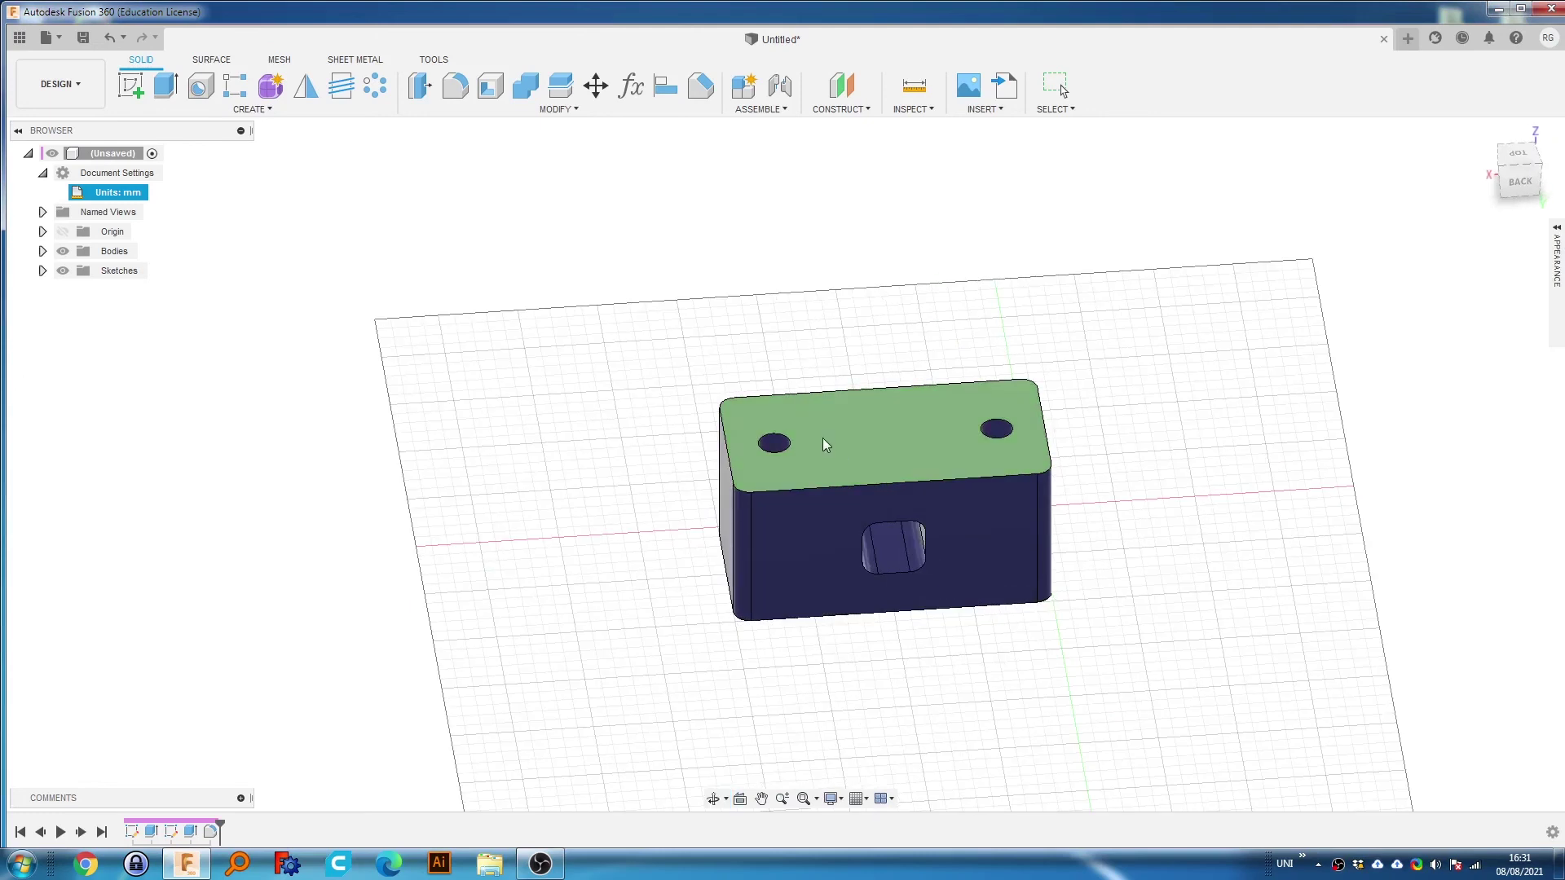
click(202, 82)
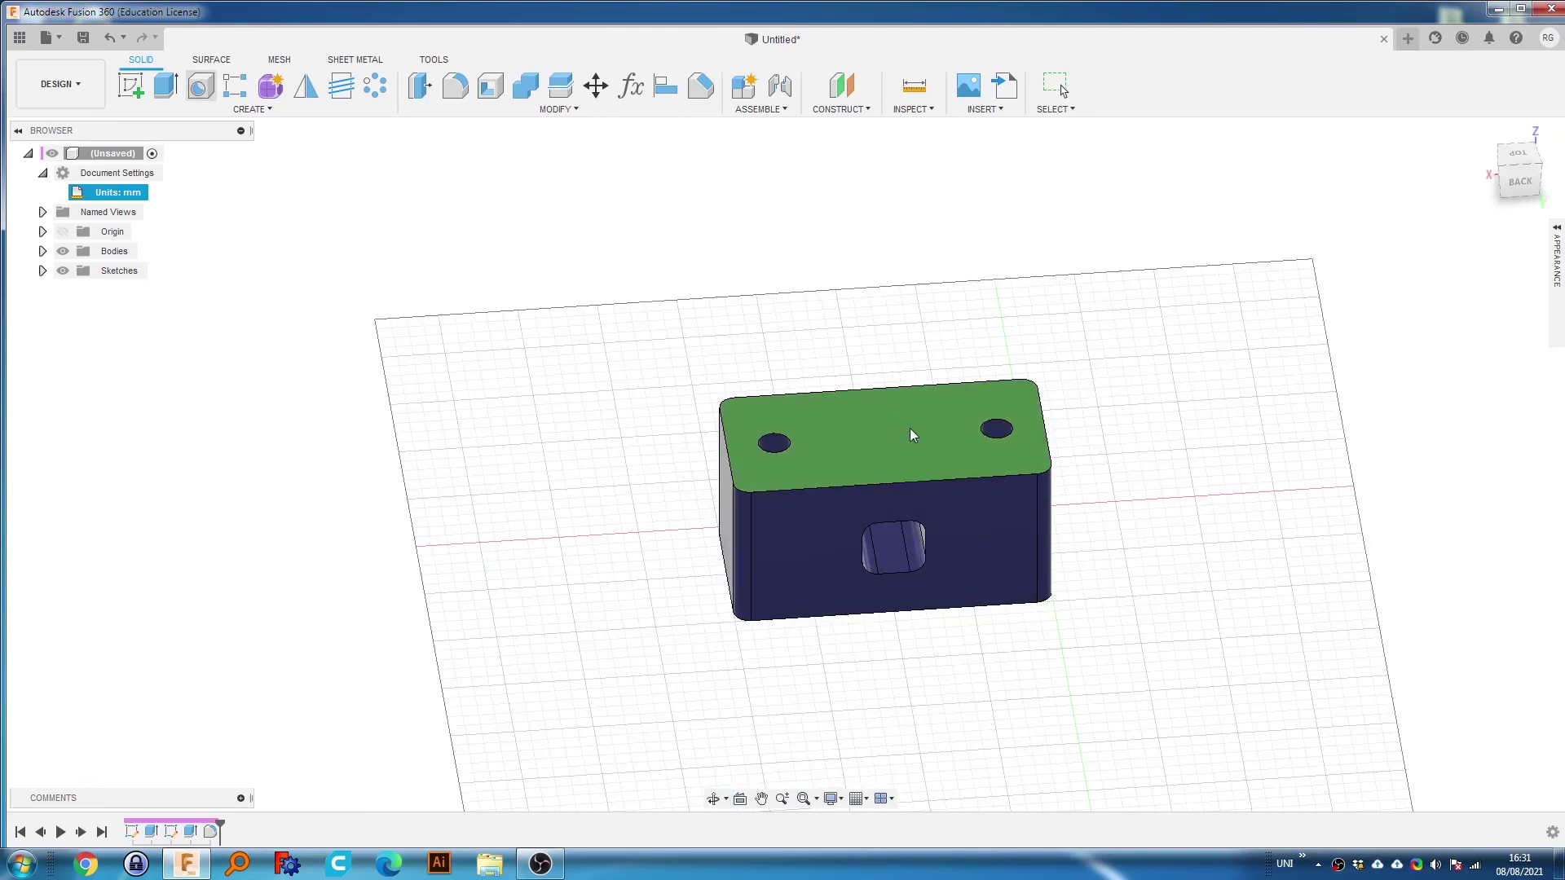
click(845, 432)
drag(845, 431, 885, 436)
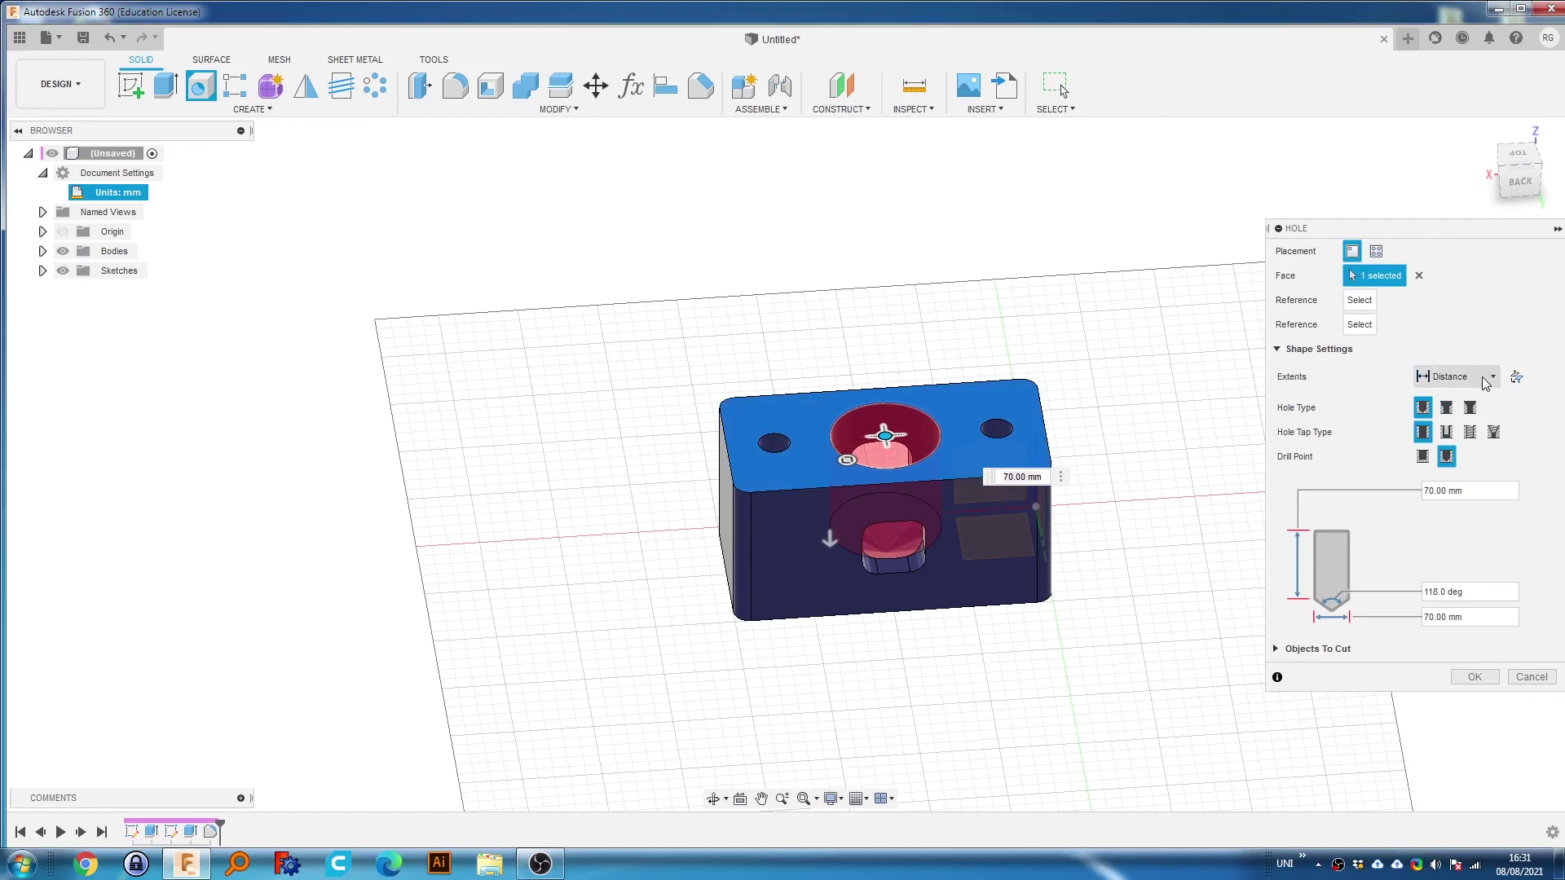
click(1522, 677)
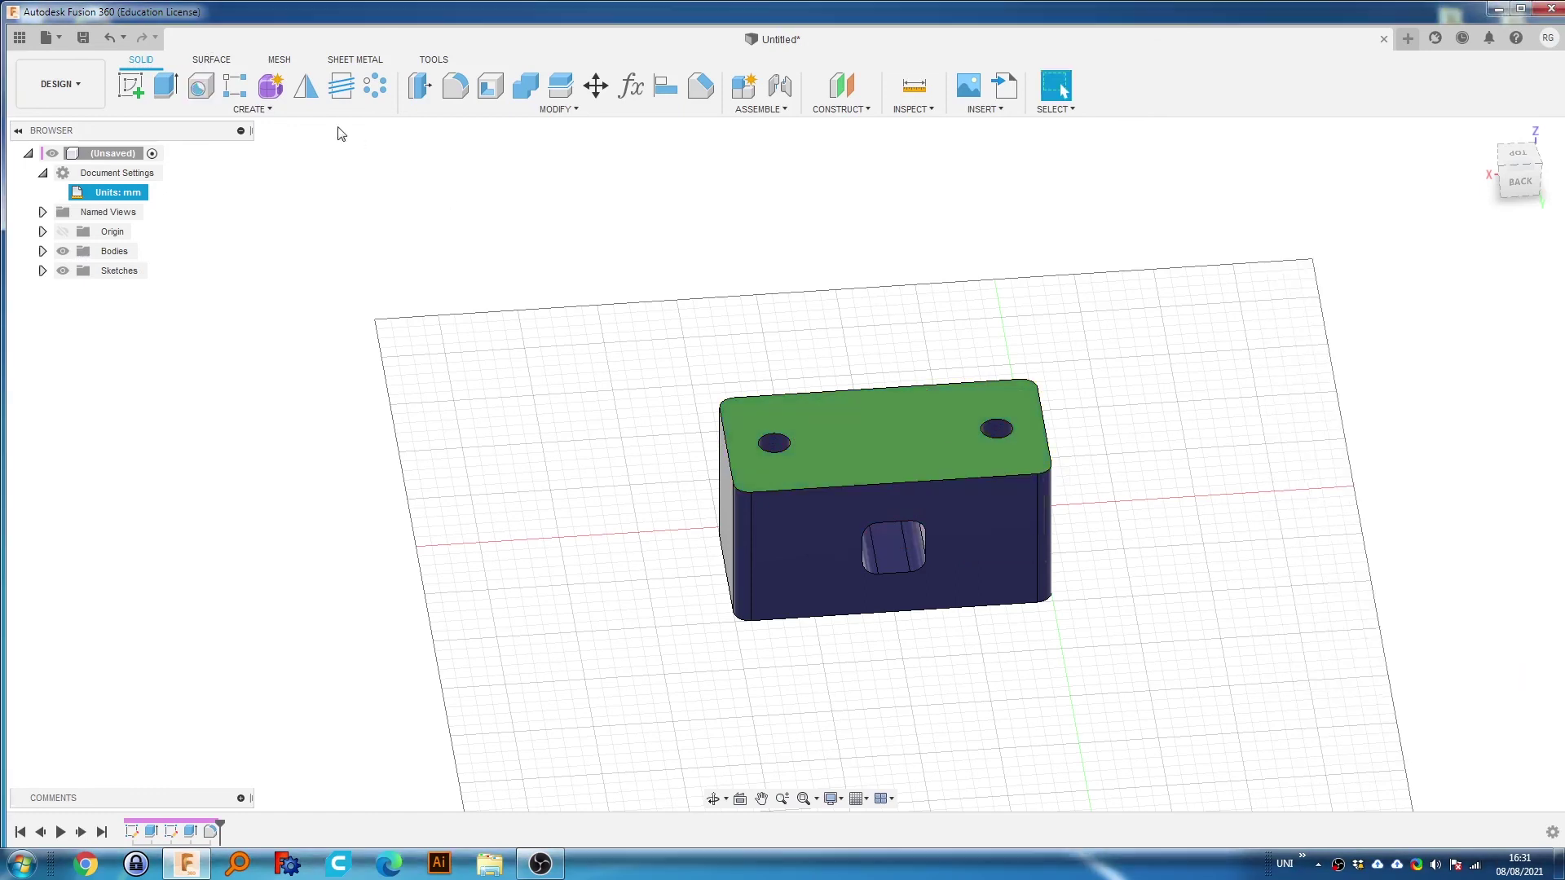
click(251, 110)
click(251, 110)
shift+middle_drag(978, 583, 1081, 559)
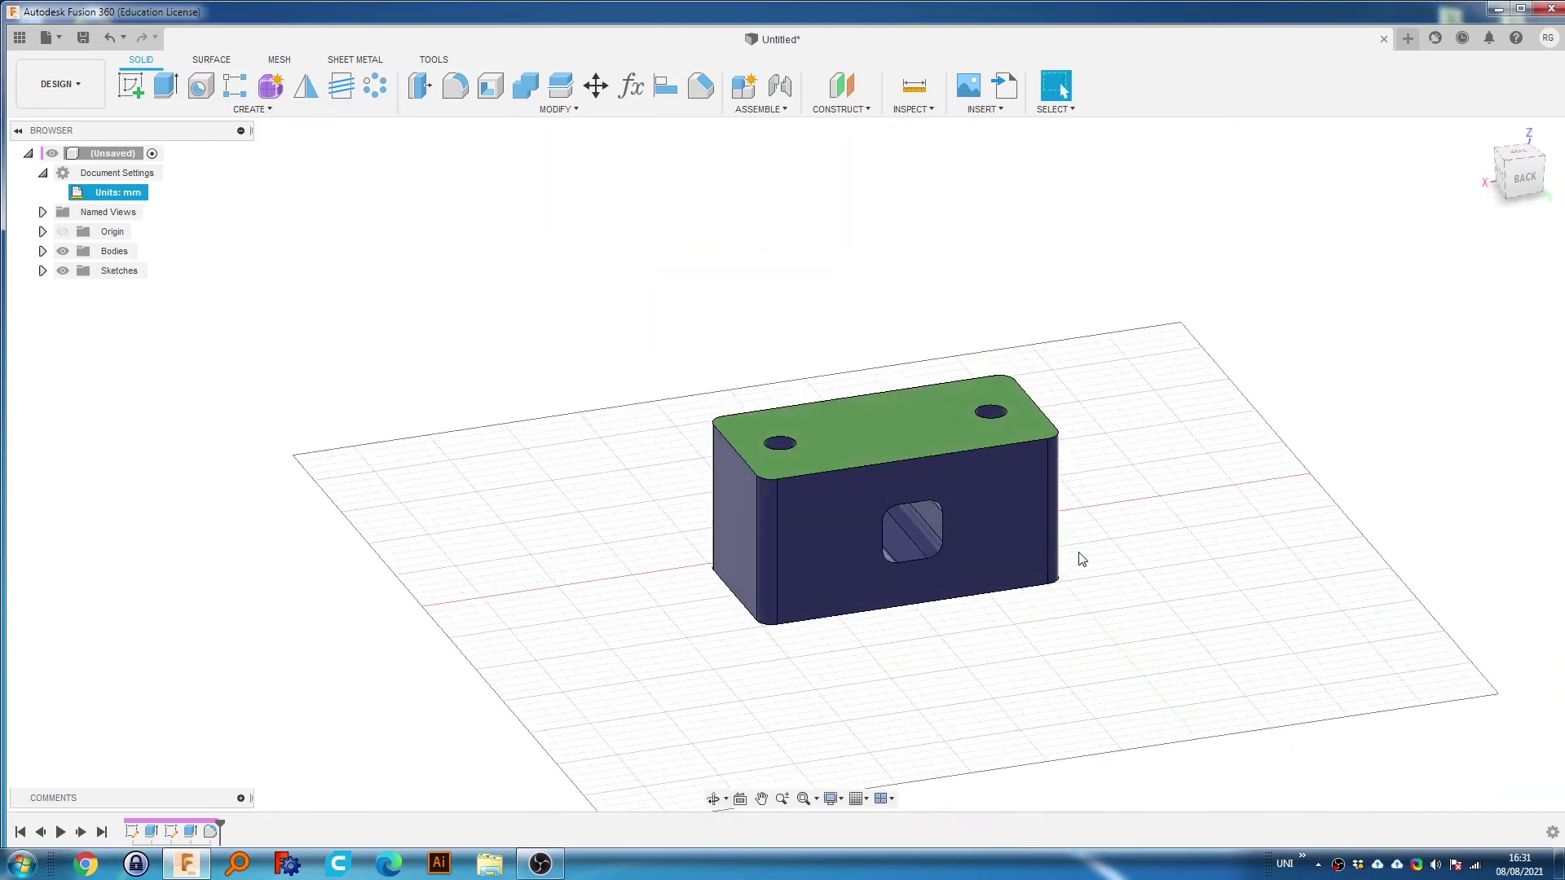